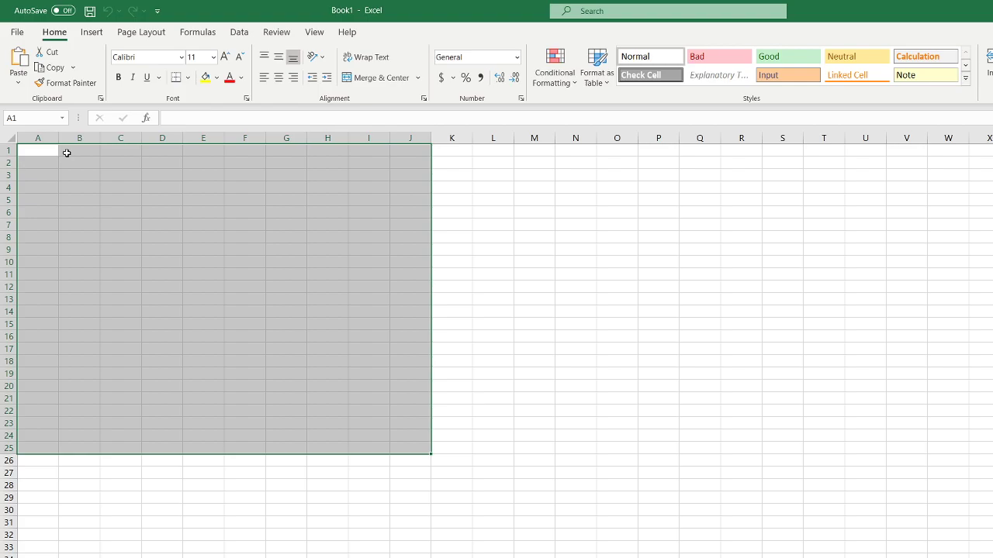
Enter the topic "Driving Range" in cell C7 of the blank worksheet
{"action": "key", "text": "Tab"}
{"action": "left_click", "coordinate": [67, 209]}
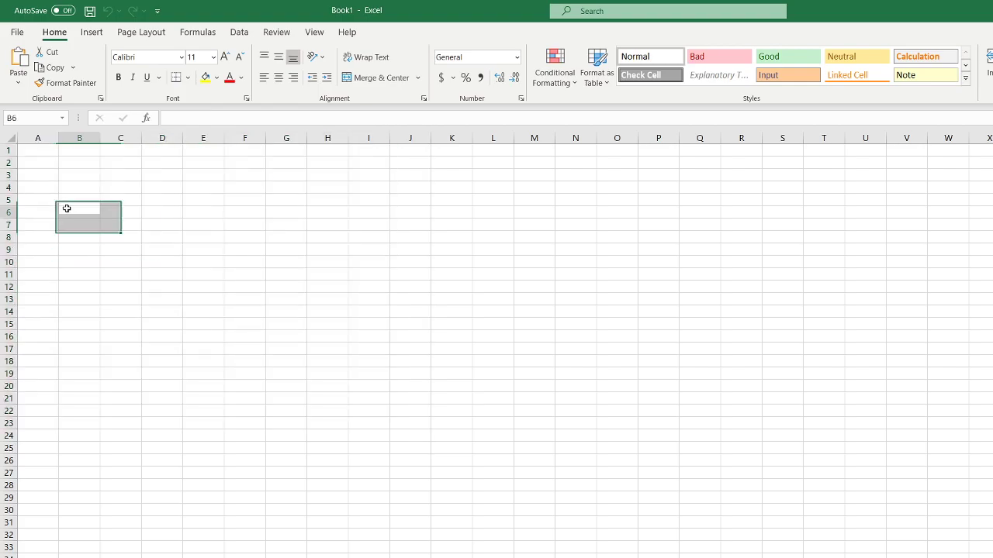
{"action": "left_click", "coordinate": [122, 226]}
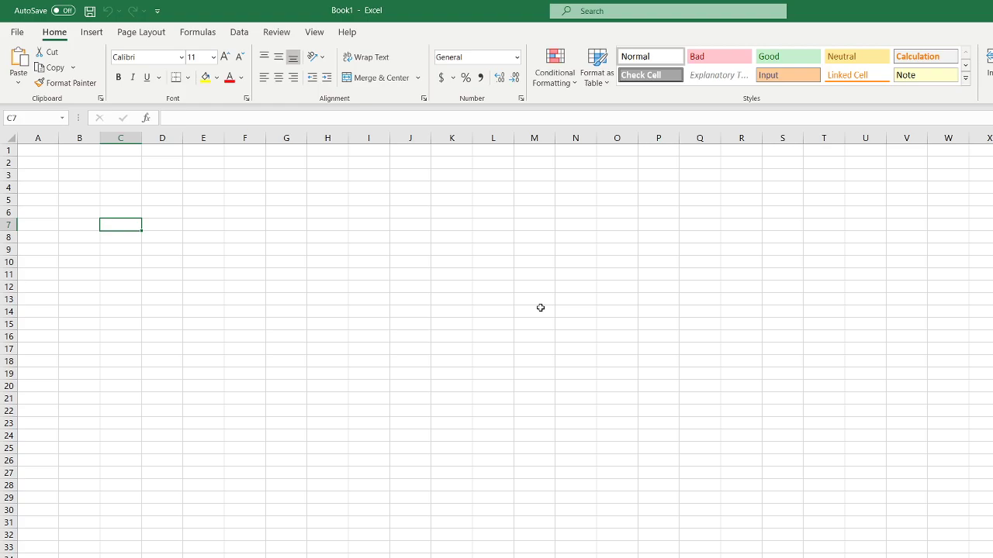
{"action": "type", "text": "Driving "}
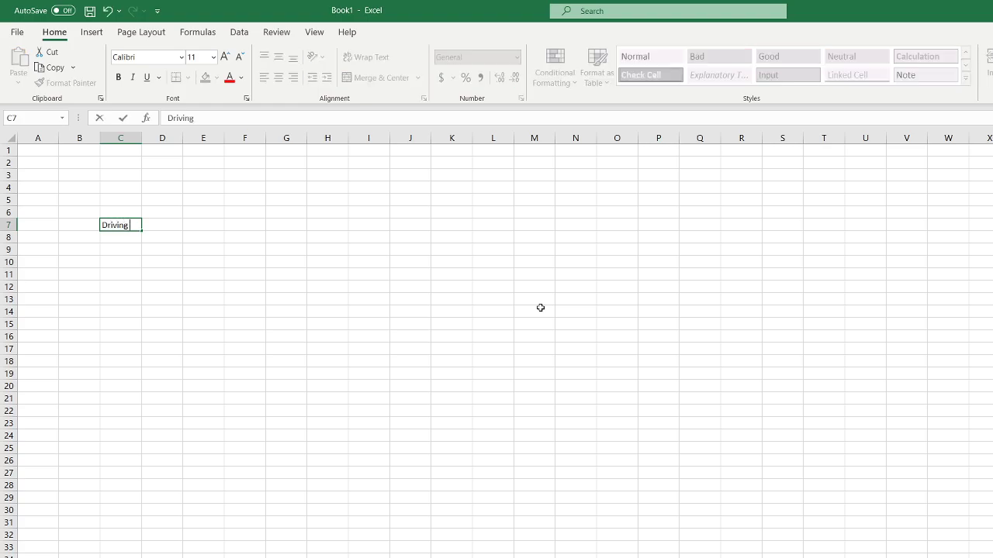
{"action": "type", "text": "Range"}
{"action": "key", "text": "Return"}
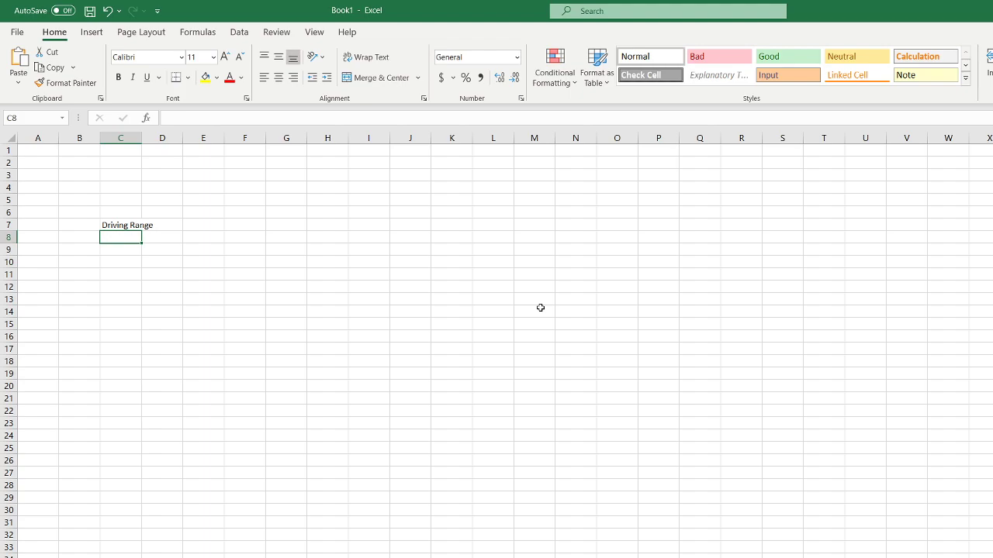
Enter "SaaS Cancellation" in cell C6, directly above the Driving Range entry
{"action": "key", "text": "Up"}
{"action": "key", "text": "Up"}
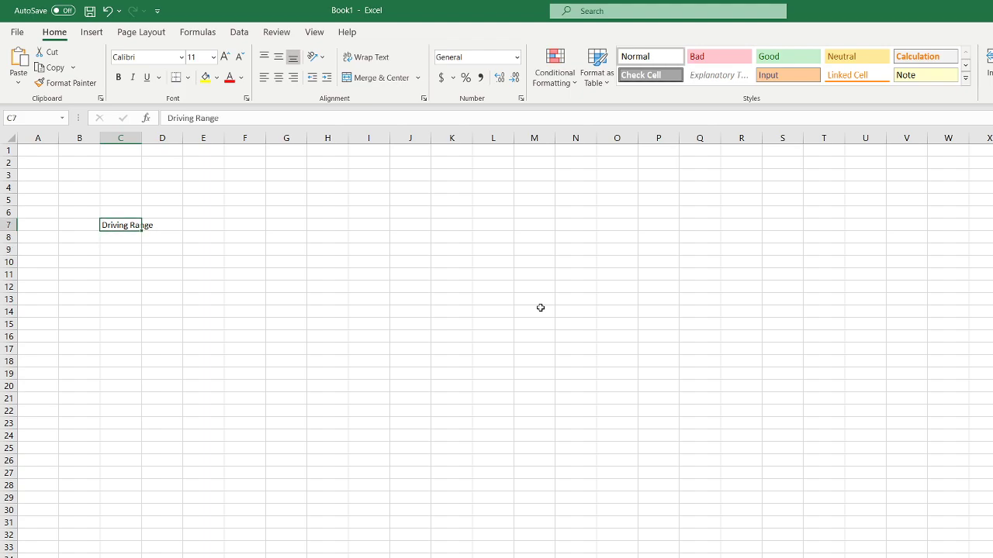
{"action": "type", "text": "SaaS"}
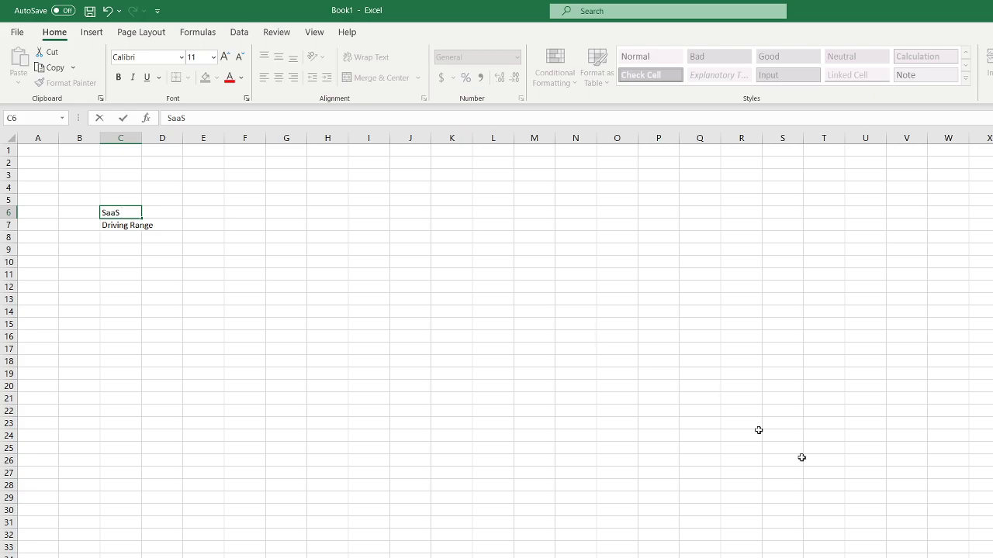
{"action": "left_click", "coordinate": [992, 557]}
{"action": "scroll", "coordinate": [497, 346], "scroll_direction": "up", "scroll_amount": 3}
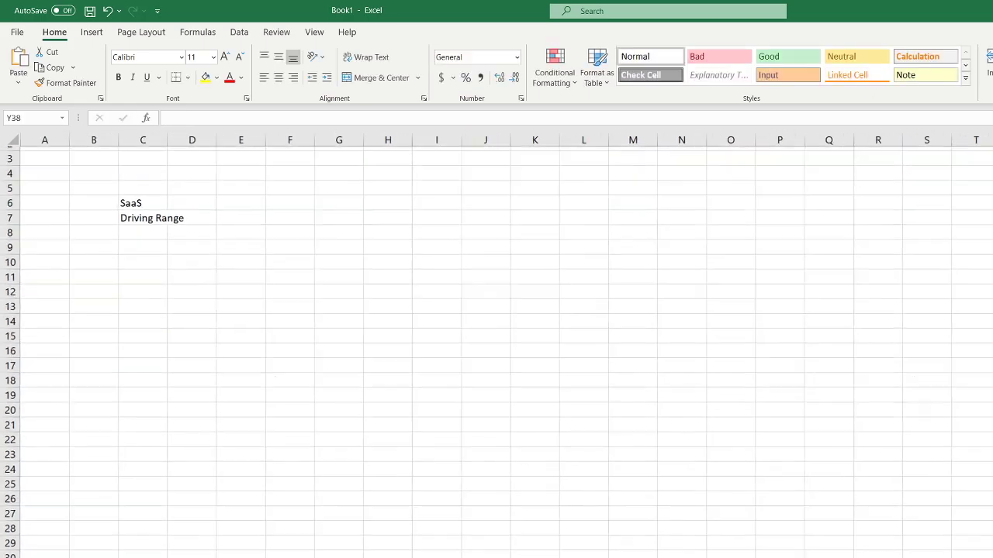
{"action": "scroll", "coordinate": [496, 345], "scroll_direction": "left", "scroll_amount": 2}
{"action": "scroll", "coordinate": [155, 299], "scroll_direction": "up", "scroll_amount": 2}
{"action": "left_click", "coordinate": [170, 235]}
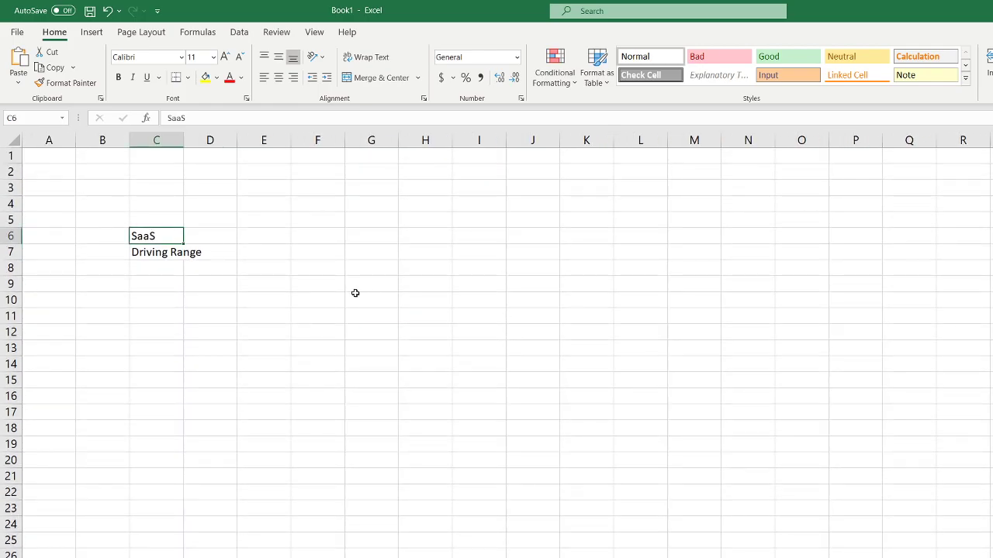
{"action": "double_click", "coordinate": [167, 238]}
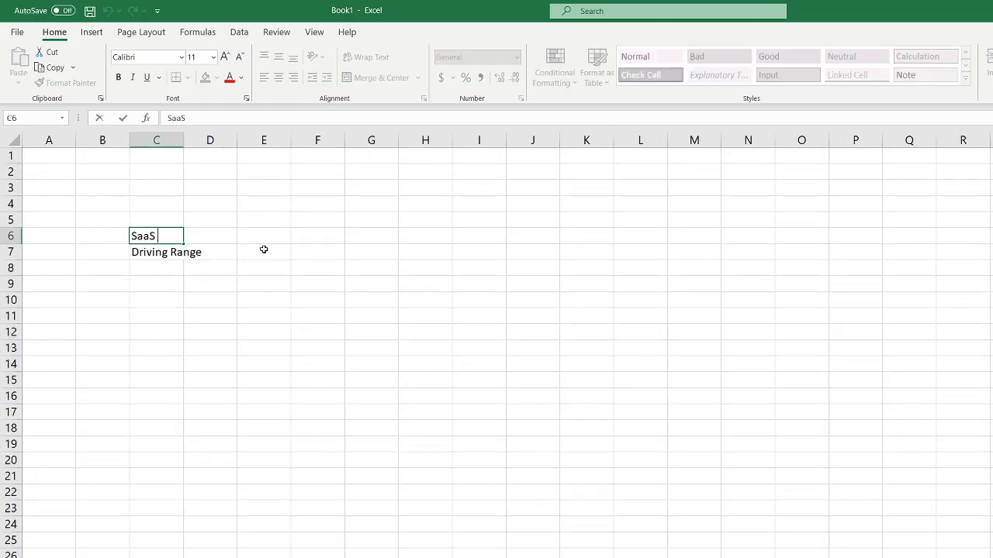
{"action": "type", "text": "Cancellation"}
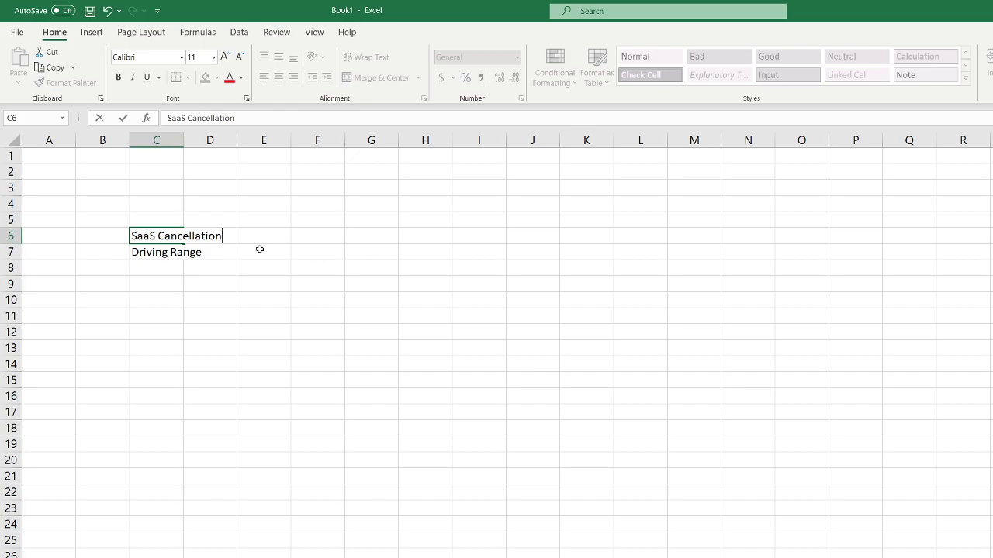
{"action": "key", "text": "Return"}
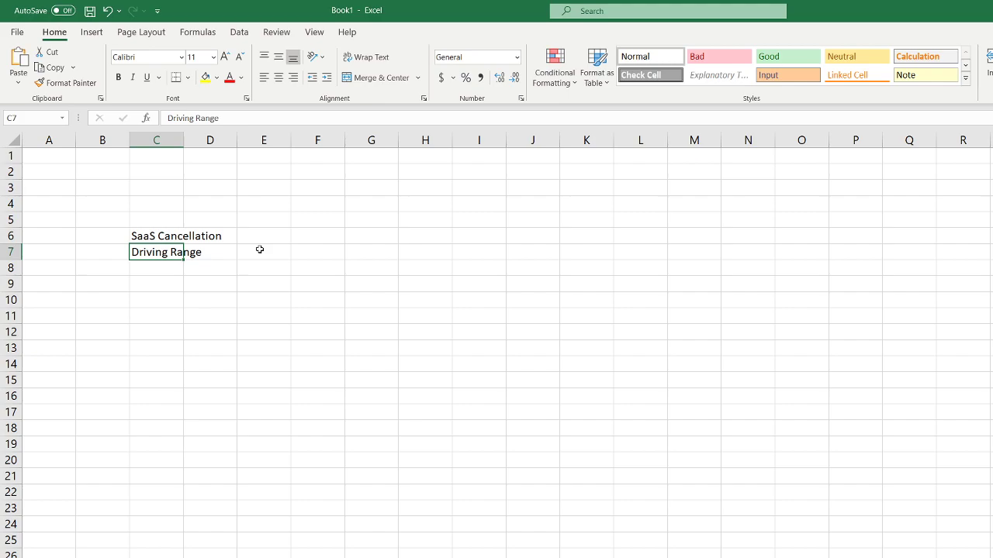
{"action": "key", "text": "Up"}
{"action": "key", "text": "Down"}
{"action": "key", "text": "Up"}
{"action": "key", "text": "Up"}
{"action": "key", "text": "Down"}
{"action": "key", "text": "Down"}
{"action": "key", "text": "Up"}
{"action": "key", "text": "Up"}
{"action": "key", "text": "Down"}
{"action": "key", "text": "Up"}
{"action": "key", "text": "Down"}
{"action": "key", "text": "Down"}
{"action": "key", "text": "Down"}
{"action": "key", "text": "Up"}
{"action": "key", "text": "Up"}
{"action": "key", "text": "Down"}
{"action": "key", "text": "Up"}
{"action": "key", "text": "Down"}
Enter "inventory re-stocking planner update" in cell C8 and widen column C so the full text fits
{"action": "left_click", "coordinate": [159, 270]}
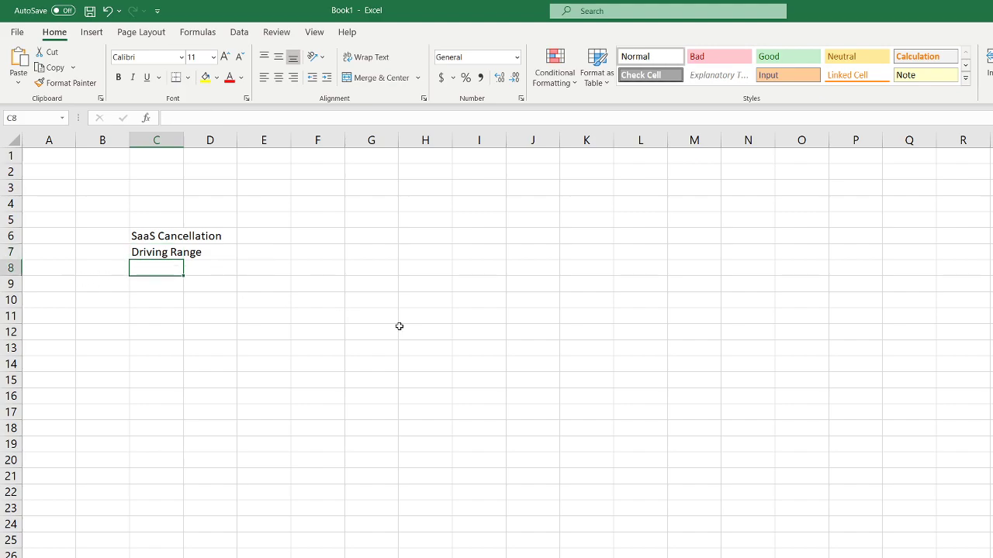
{"action": "type", "text": "inve"}
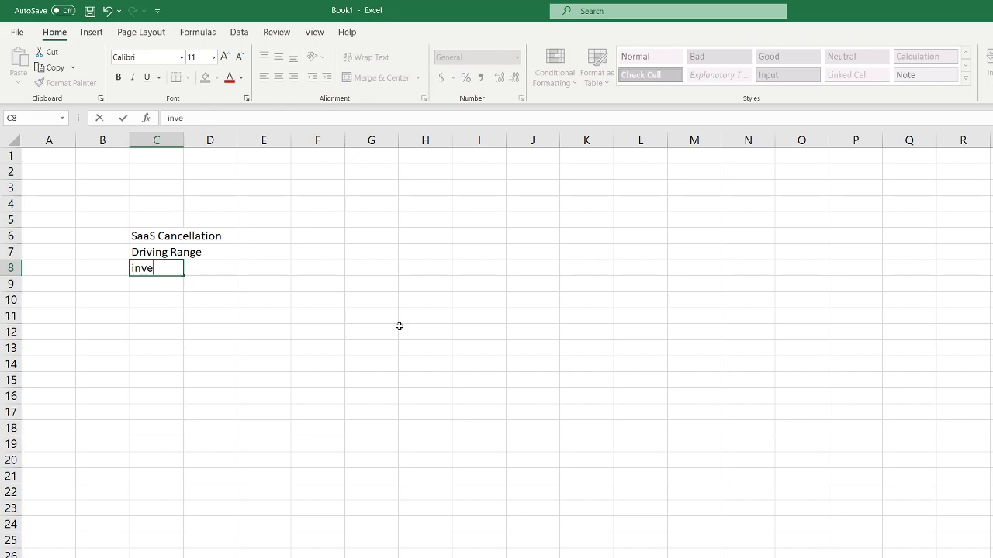
{"action": "type", "text": "ntory re-stocking planner update"}
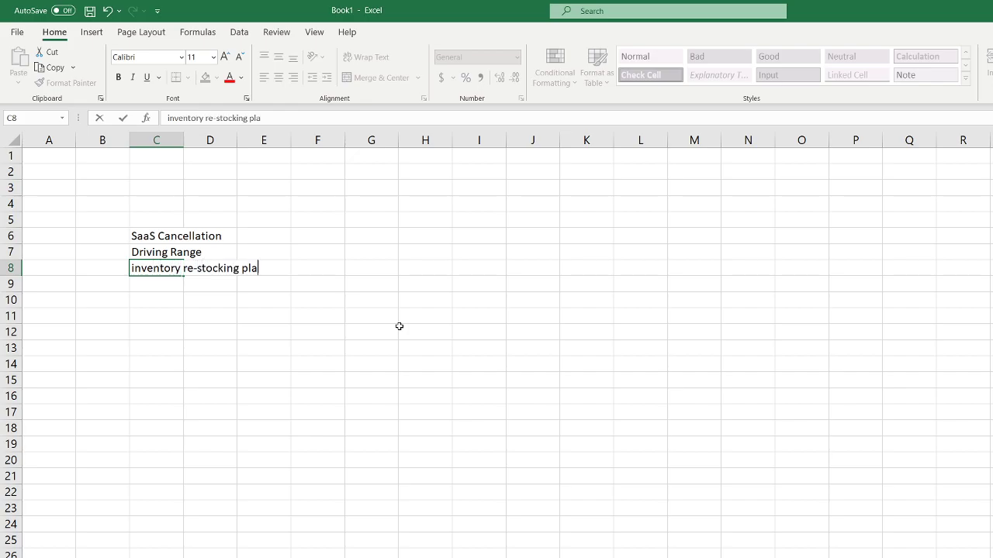
{"action": "key", "text": "Return"}
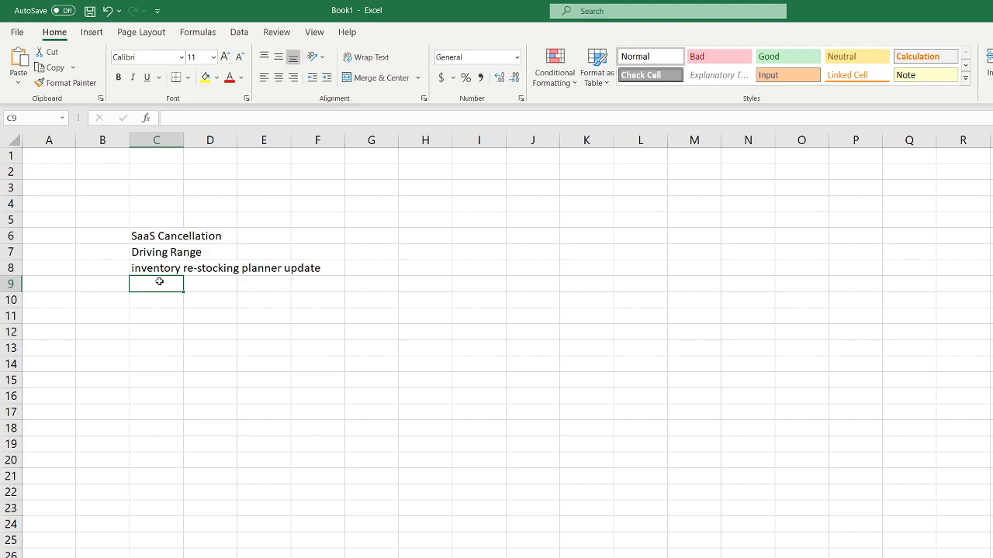
{"action": "left_click", "coordinate": [158, 237]}
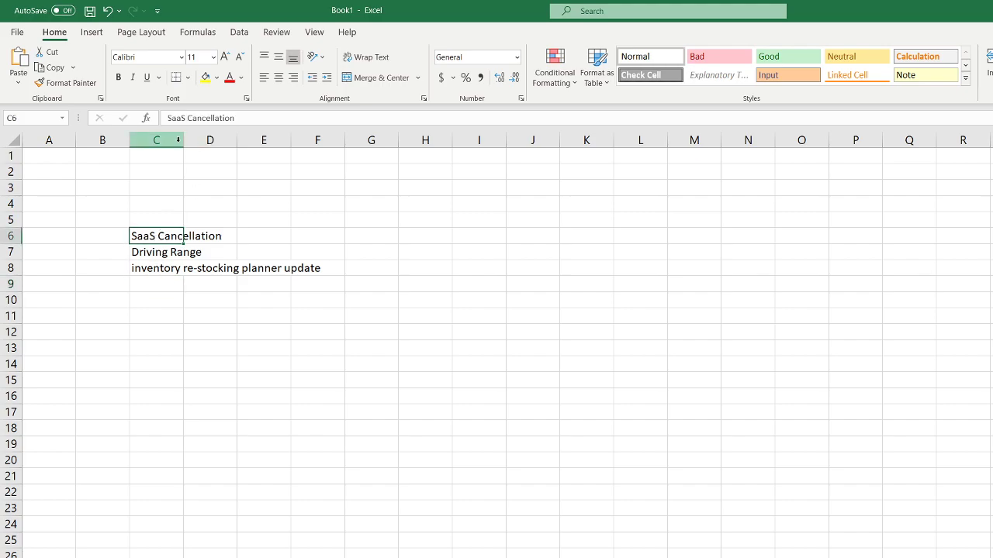
{"action": "left_click_drag", "start_coordinate": [183, 141], "coordinate": [364, 142]}
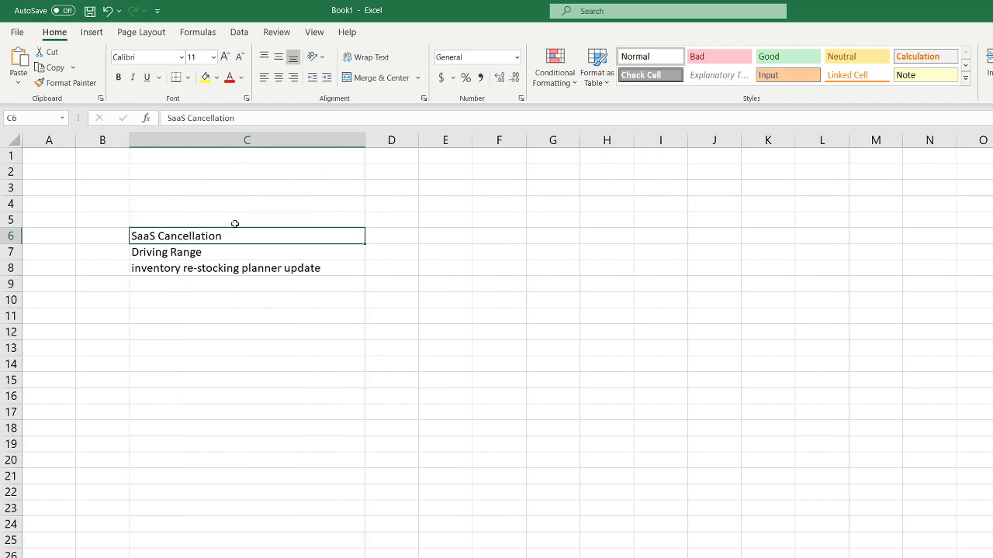
{"action": "left_click", "coordinate": [208, 270]}
{"action": "left_click", "coordinate": [192, 234]}
{"action": "left_click", "coordinate": [193, 251]}
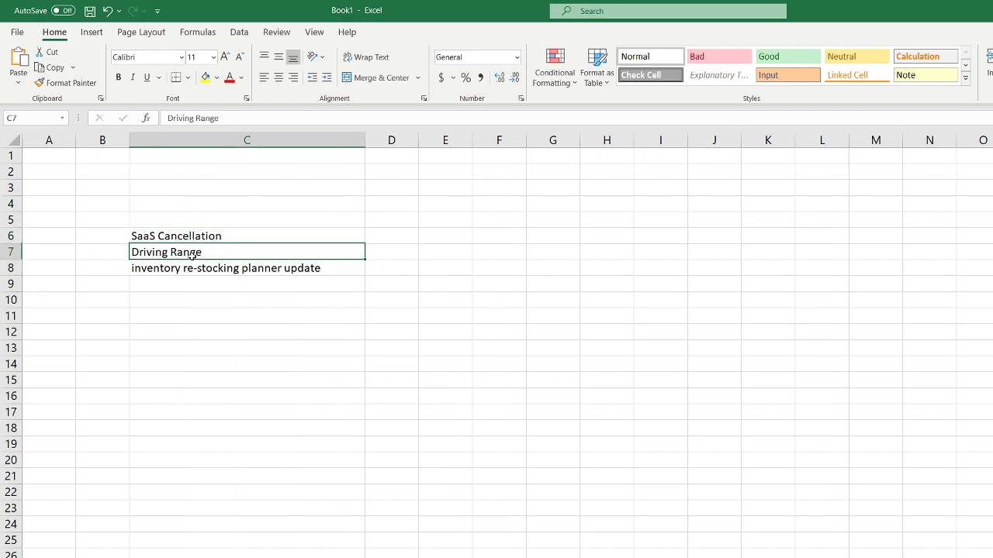
{"action": "left_click", "coordinate": [189, 270]}
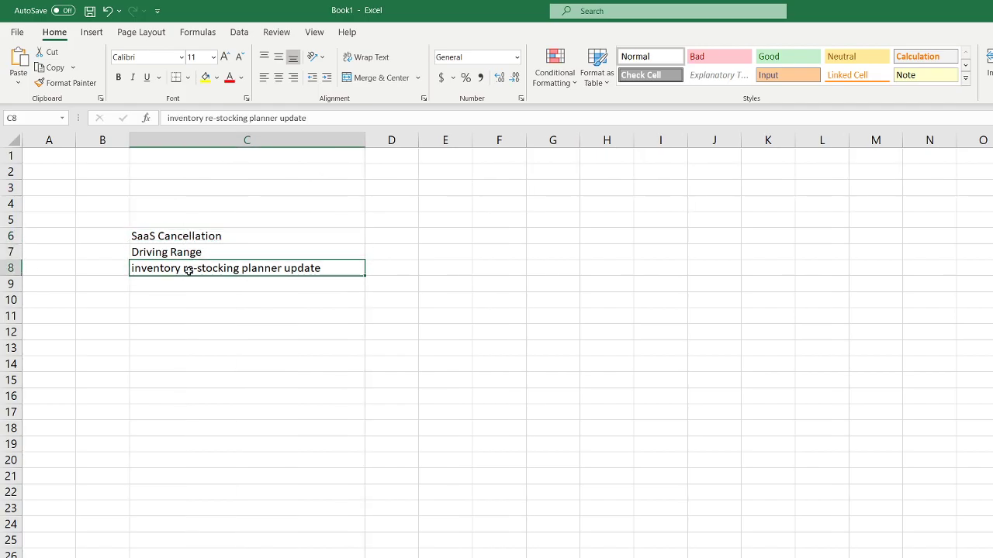
{"action": "left_click", "coordinate": [190, 289]}
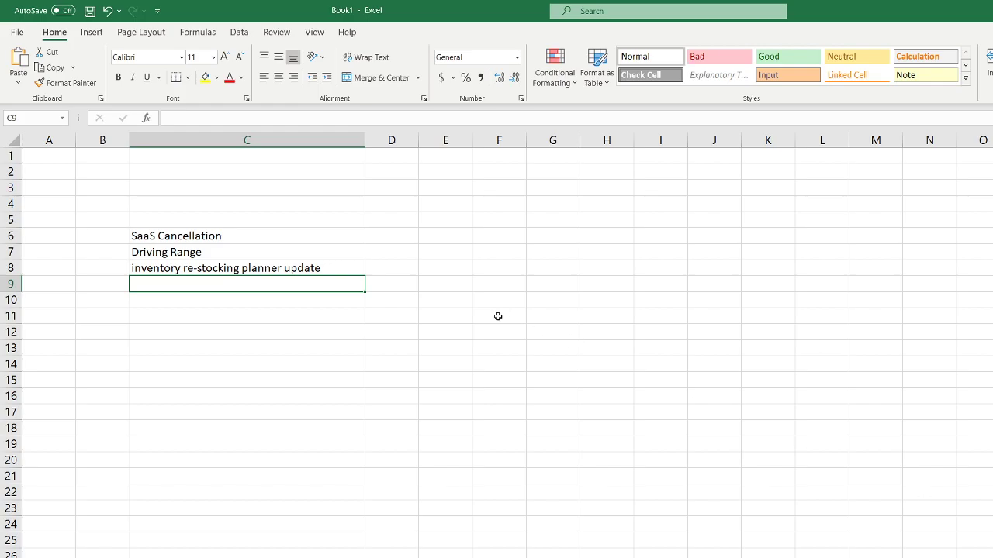
{"action": "left_click", "coordinate": [379, 282]}
{"action": "left_click_drag", "start_coordinate": [379, 282], "coordinate": [320, 267]}
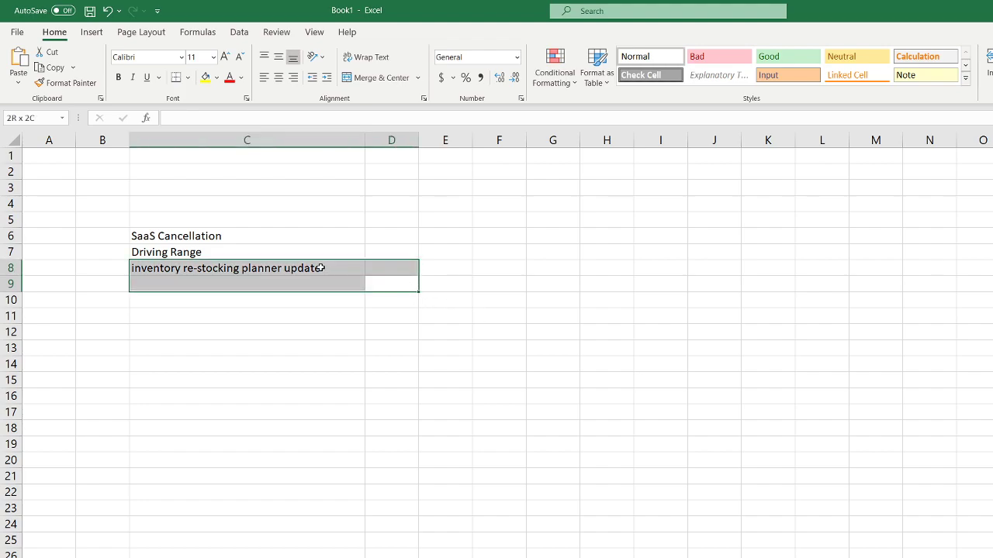
{"action": "left_click", "coordinate": [268, 253]}
{"action": "left_click_drag", "start_coordinate": [271, 230], "coordinate": [545, 331]}
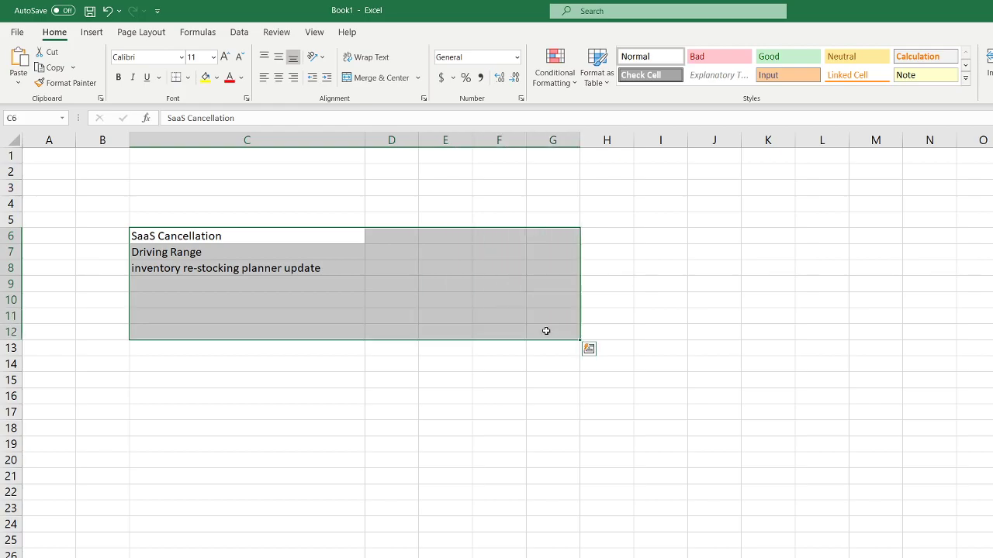
{"action": "left_click", "coordinate": [222, 257]}
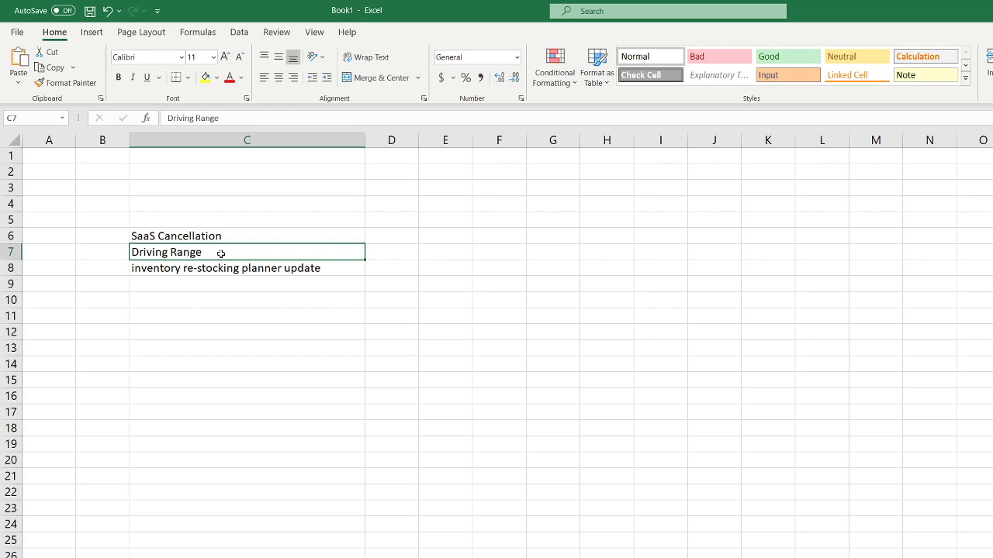
{"action": "left_click", "coordinate": [226, 283]}
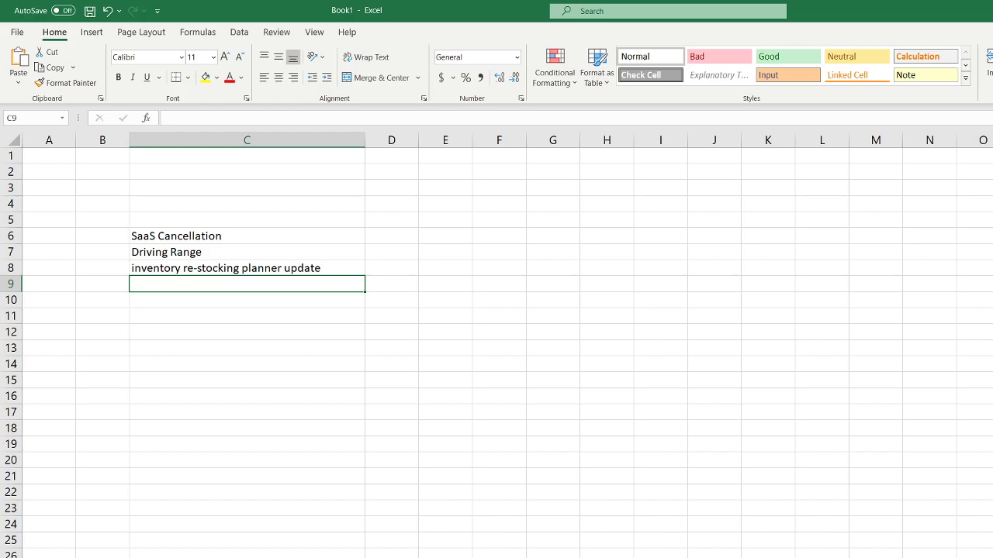
{"action": "left_click_drag", "start_coordinate": [184, 236], "coordinate": [348, 268]}
{"action": "left_click_drag", "start_coordinate": [288, 233], "coordinate": [704, 429]}
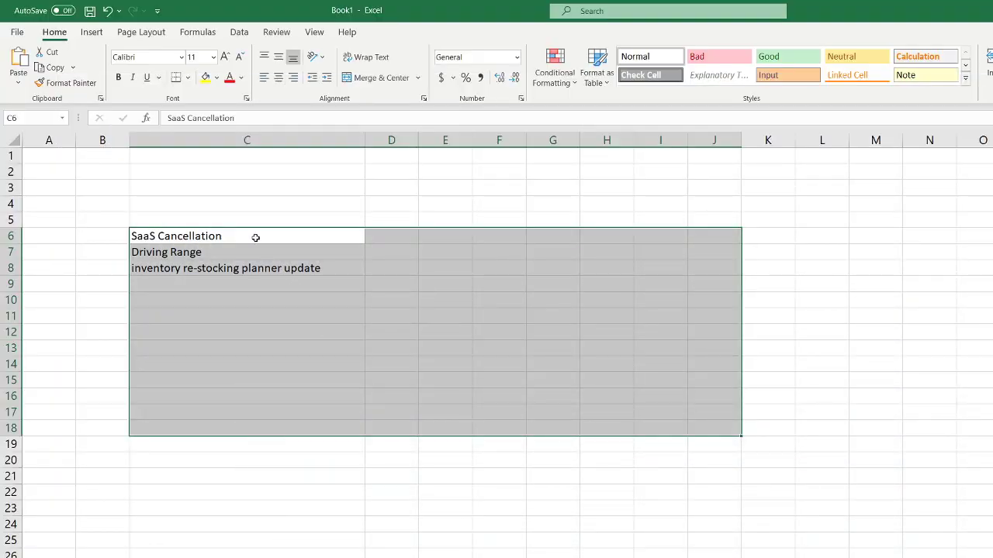
{"action": "left_click", "coordinate": [255, 235]}
{"action": "key", "text": "Down"}
{"action": "key", "text": "Down"}
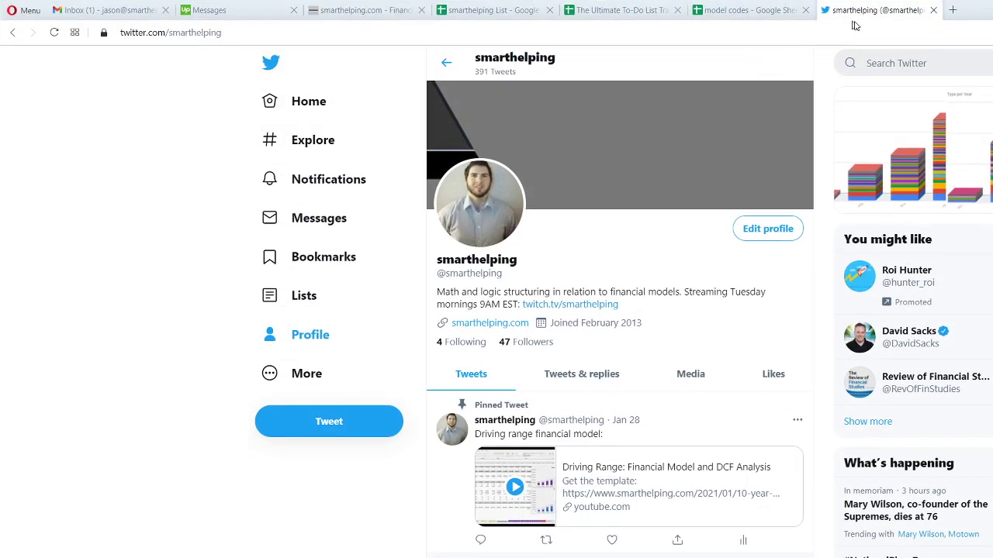
Switch to Twitter in the browser and post a tweet reading "Live on twitch!!!"
{"action": "left_click", "coordinate": [321, 419]}
{"action": "type", "text": "L"}
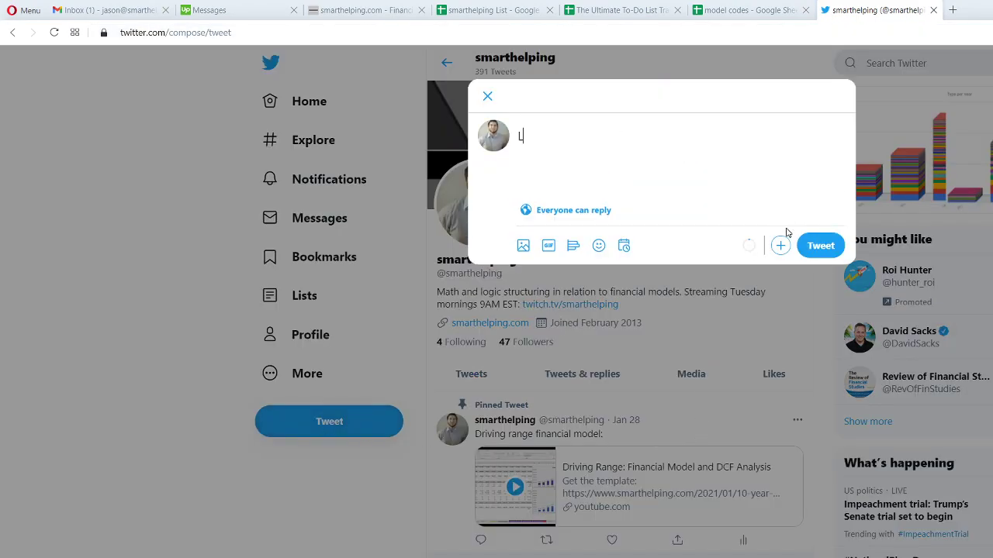
{"action": "type", "text": "ive on twitch!!!"}
{"action": "left_click", "coordinate": [830, 249]}
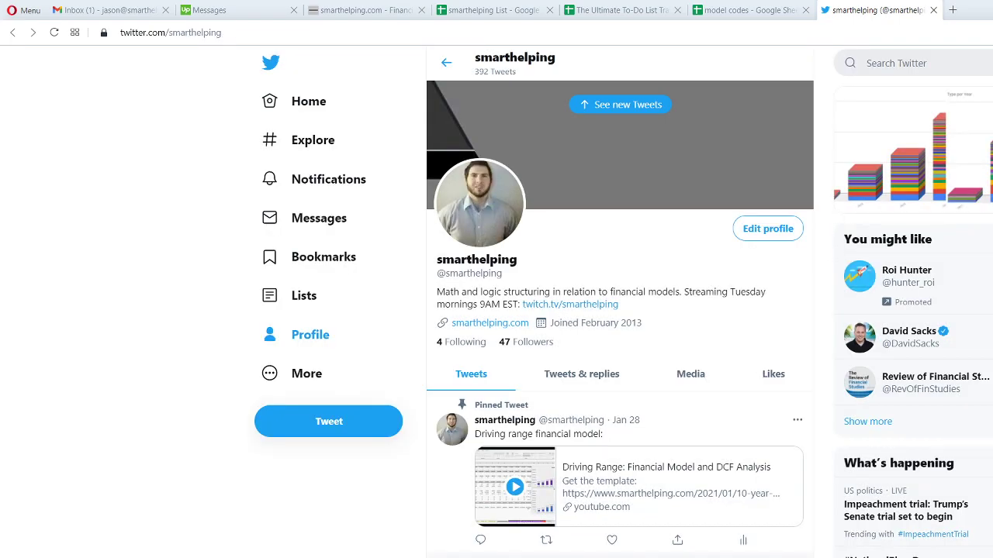
Open the smarthelping Twitch channel at twitch.tv/smarthelping in a new browser tab
{"action": "left_click", "coordinate": [954, 14]}
{"action": "type", "text": "twitch.tv/crokeyz"}
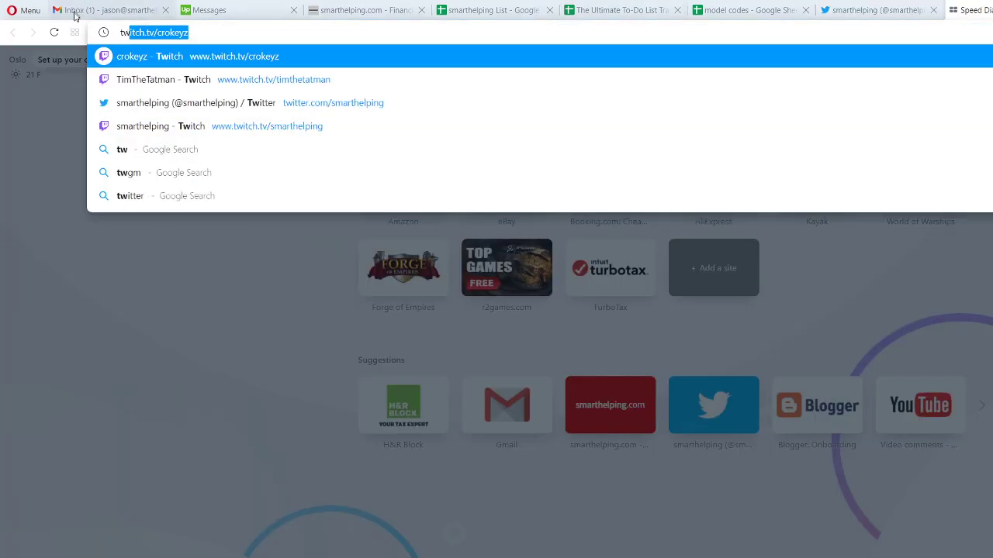
{"action": "left_click", "coordinate": [368, 9]}
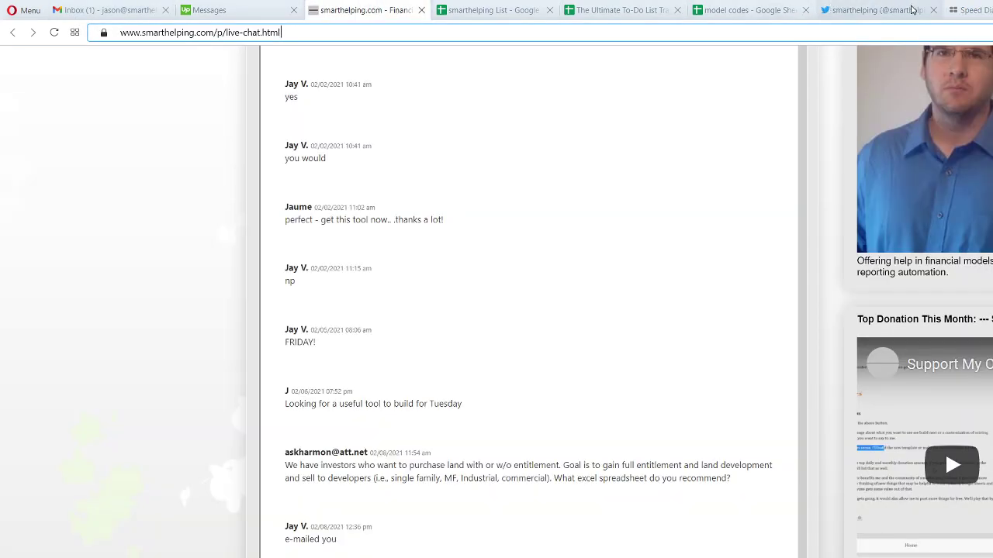
{"action": "left_click", "coordinate": [970, 11]}
{"action": "left_click", "coordinate": [218, 33]}
{"action": "left_click_drag", "start_coordinate": [159, 33], "coordinate": [308, 36]}
{"action": "type", "text": "s"}
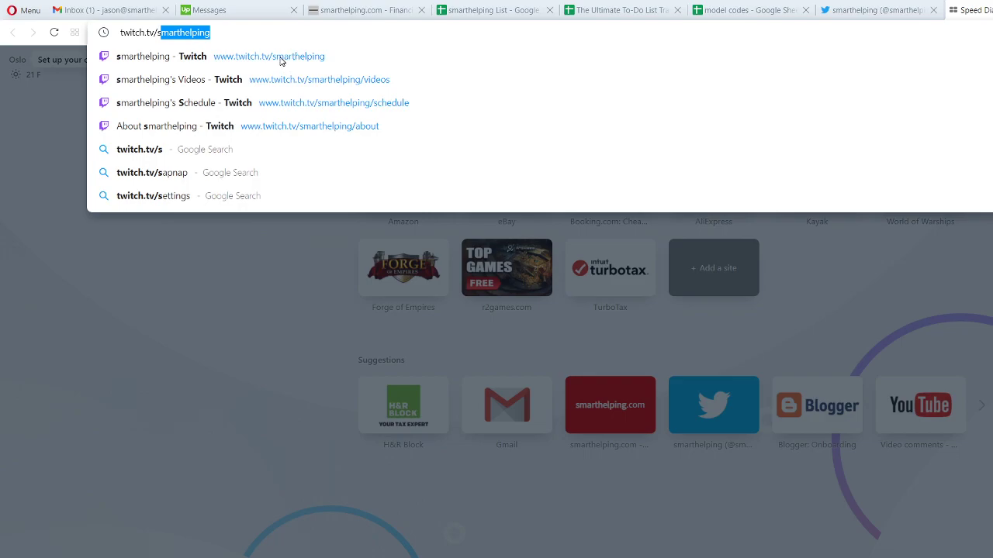
{"action": "left_click", "coordinate": [281, 61]}
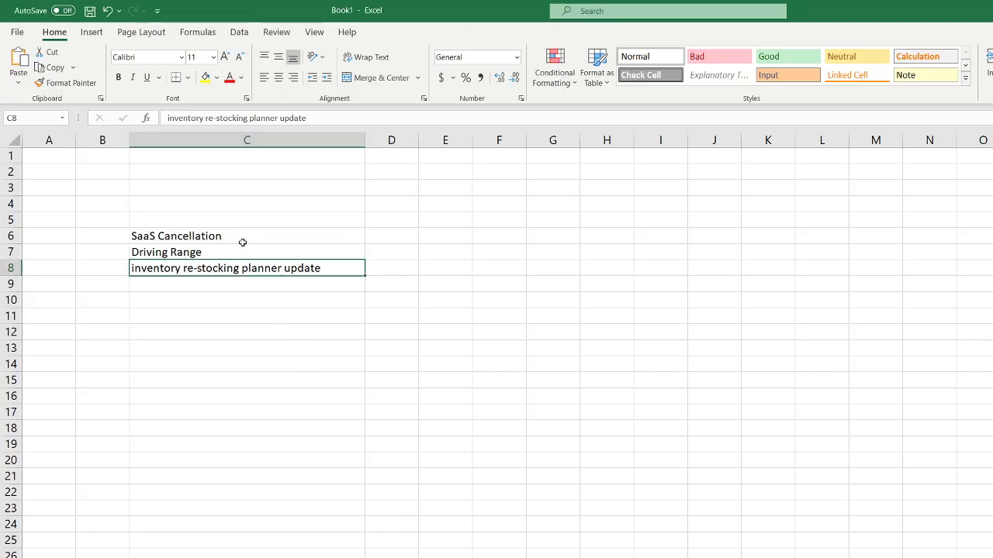
{"action": "left_click_drag", "start_coordinate": [239, 232], "coordinate": [236, 261]}
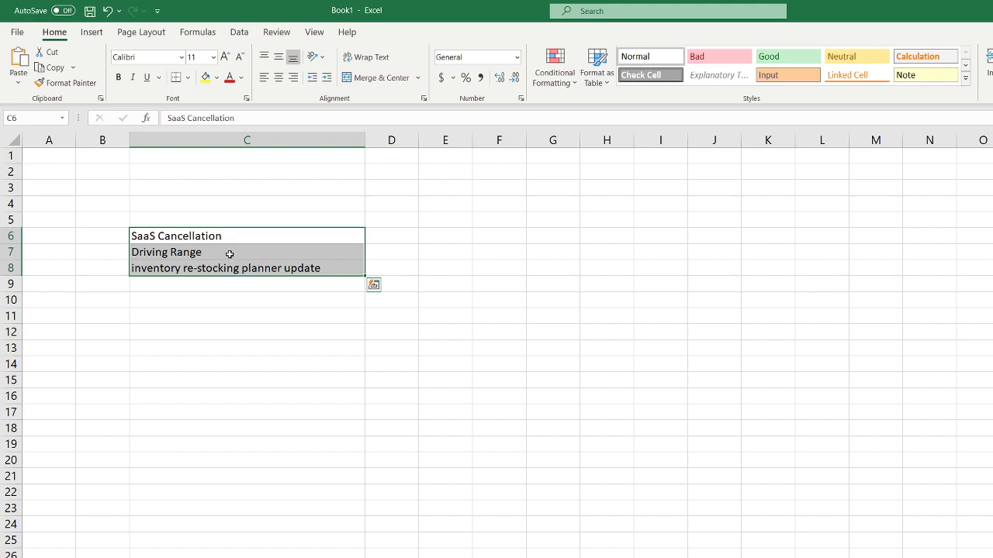
{"action": "left_click", "coordinate": [527, 384]}
{"action": "left_click_drag", "start_coordinate": [246, 235], "coordinate": [618, 441]}
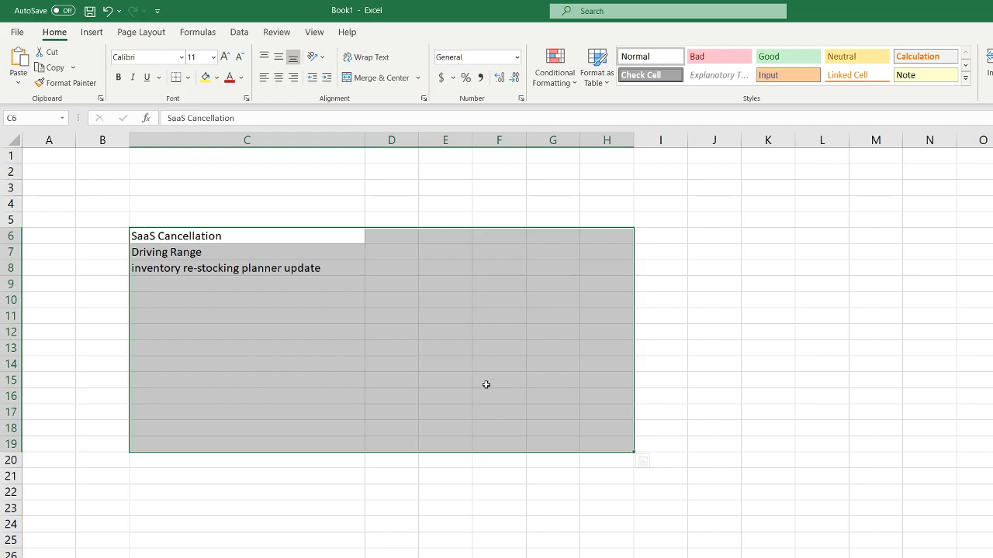
{"action": "left_click_drag", "start_coordinate": [263, 237], "coordinate": [249, 316]}
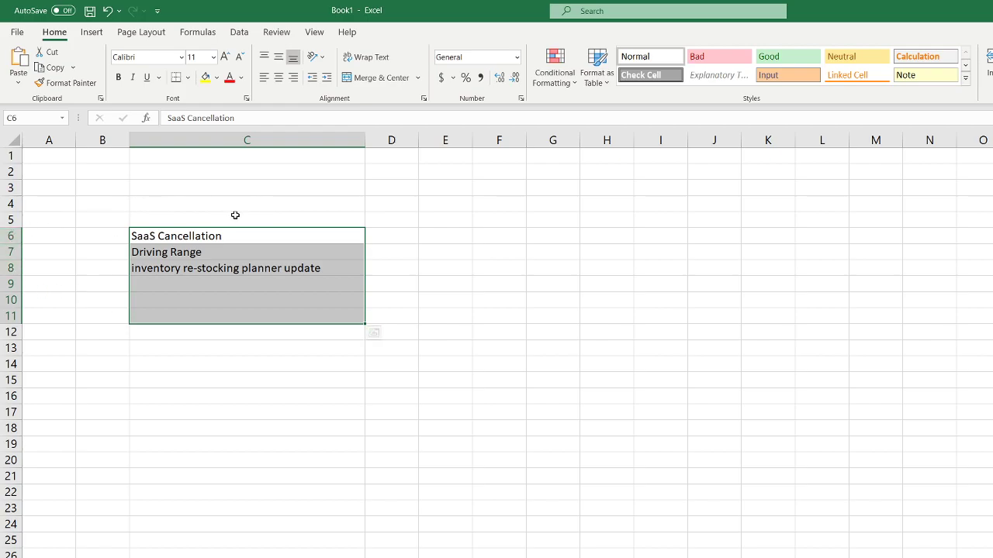
Clear the topic list from cells C6:C8 and narrow column C to about the width of the neighbouring columns
{"action": "left_click", "coordinate": [235, 215]}
{"action": "left_click_drag", "start_coordinate": [364, 227], "coordinate": [342, 304]}
{"action": "left_click", "coordinate": [270, 254]}
{"action": "left_click", "coordinate": [250, 174]}
{"action": "left_click", "coordinate": [243, 159]}
{"action": "left_click", "coordinate": [241, 175]}
{"action": "left_click", "coordinate": [280, 238]}
{"action": "left_click", "coordinate": [444, 328]}
{"action": "left_click", "coordinate": [664, 458]}
{"action": "left_click", "coordinate": [345, 254]}
{"action": "left_click", "coordinate": [122, 186]}
{"action": "left_click_drag", "start_coordinate": [363, 138], "coordinate": [177, 136]}
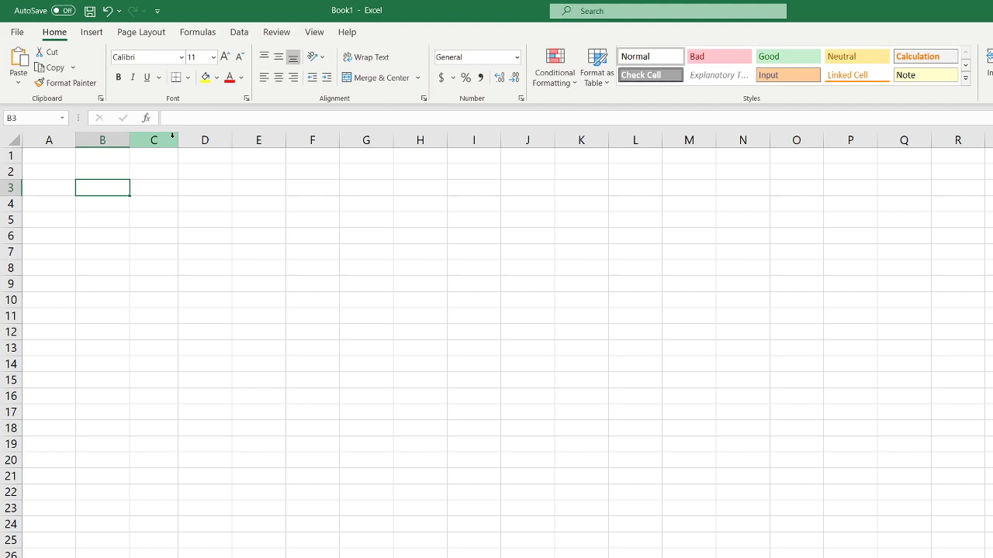
{"action": "left_click", "coordinate": [156, 184]}
{"action": "left_click", "coordinate": [350, 348]}
{"action": "left_click", "coordinate": [872, 510]}
{"action": "left_click", "coordinate": [577, 405]}
{"action": "left_click", "coordinate": [28, 159]}
{"action": "left_click", "coordinate": [582, 426]}
{"action": "left_click", "coordinate": [992, 557]}
{"action": "left_click", "coordinate": [387, 348]}
{"action": "left_click", "coordinate": [222, 246]}
{"action": "left_click", "coordinate": [742, 492]}
{"action": "left_click", "coordinate": [353, 347]}
{"action": "left_click", "coordinate": [292, 297]}
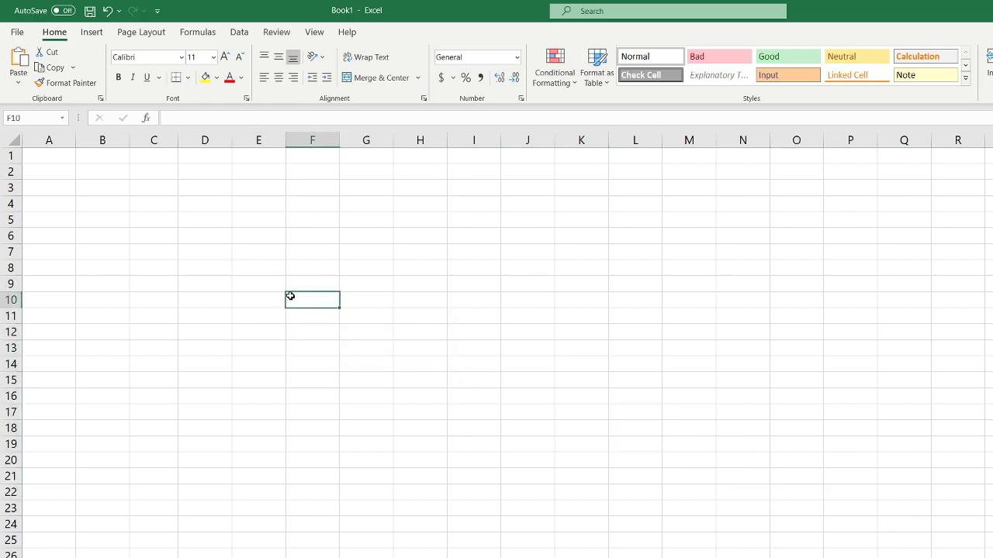
{"action": "left_click", "coordinate": [244, 282]}
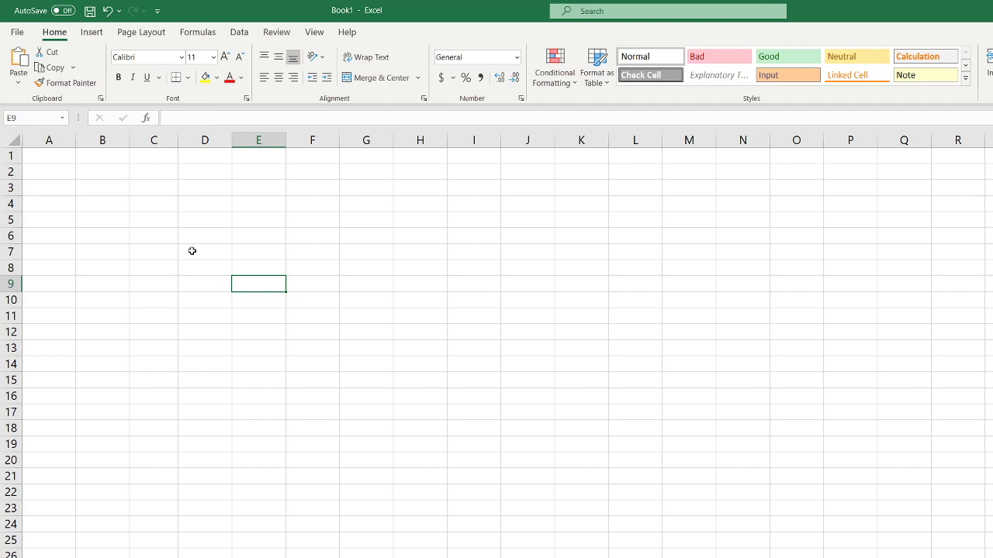
{"action": "left_click_drag", "start_coordinate": [55, 156], "coordinate": [364, 320]}
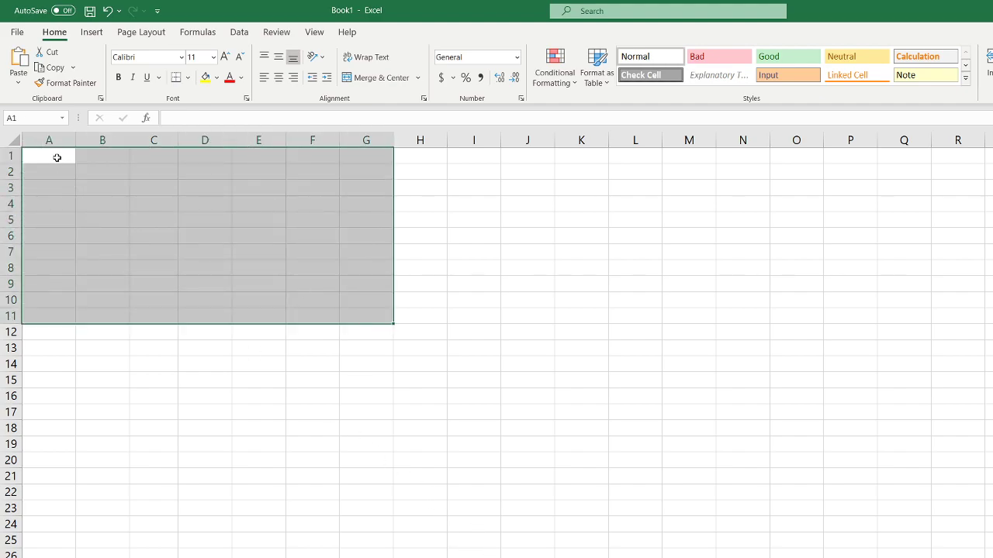
{"action": "left_click", "coordinate": [58, 158]}
Enter the sample items "dog", "cat" and "bird" in cells B2 to B4
{"action": "left_click", "coordinate": [95, 170]}
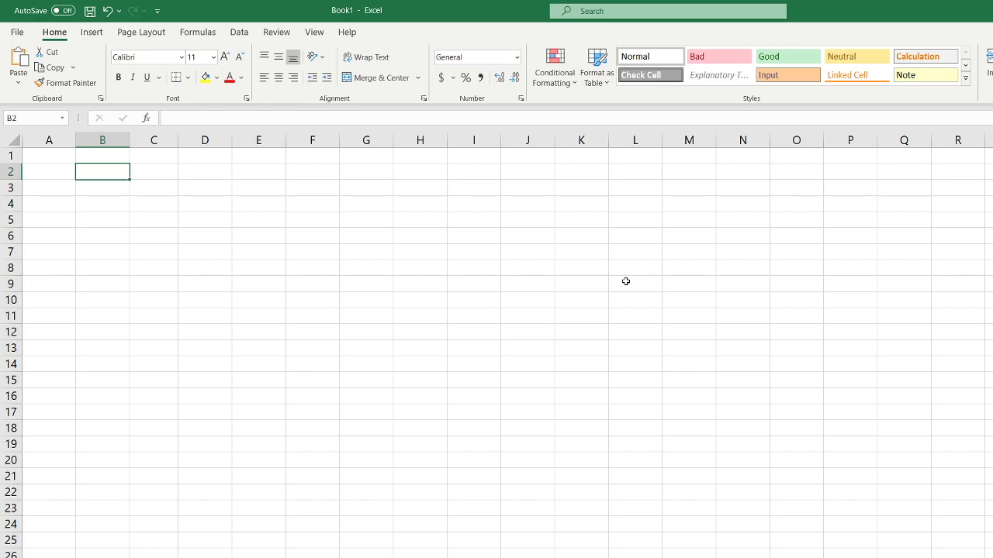
{"action": "type", "text": "dog"}
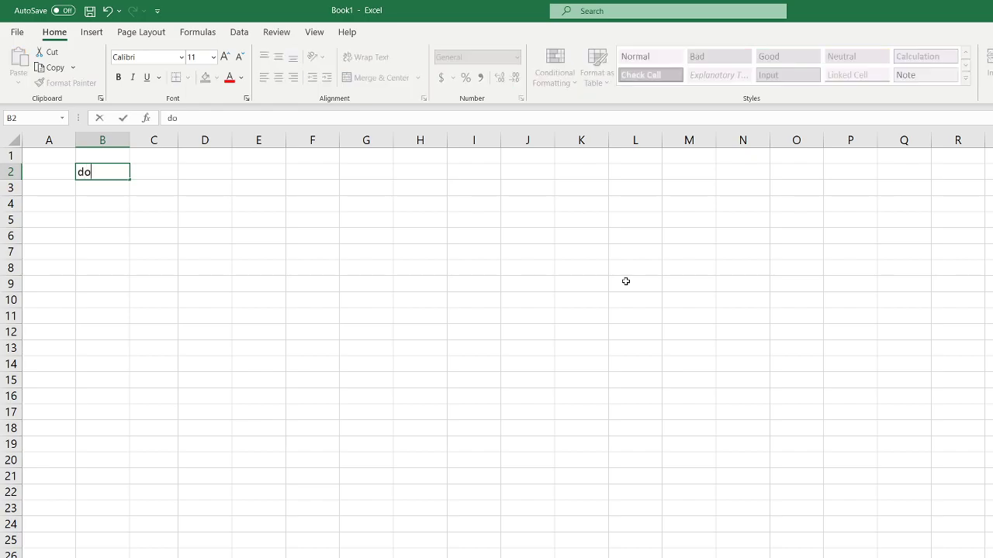
{"action": "key", "text": "Return"}
{"action": "type", "text": "cat"}
{"action": "key", "text": "Return"}
{"action": "type", "text": "bird"}
{"action": "key", "text": "Return"}
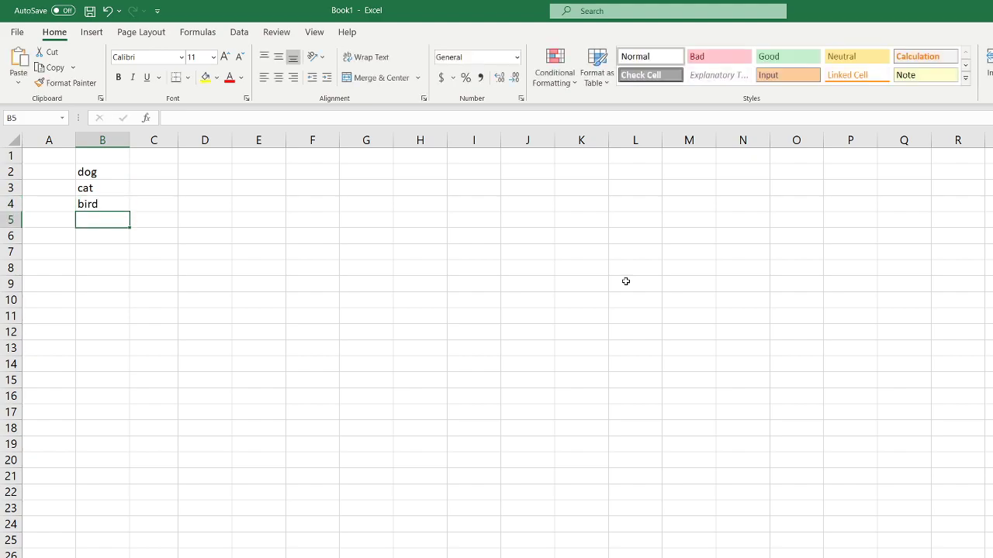
Enter the flags "Yes", "No" and "Yes" in cells A2 to A4, beside the animal names
{"action": "key", "text": "Right"}
{"action": "key", "text": "Up"}
{"action": "key", "text": "Up"}
{"action": "key", "text": "Up"}
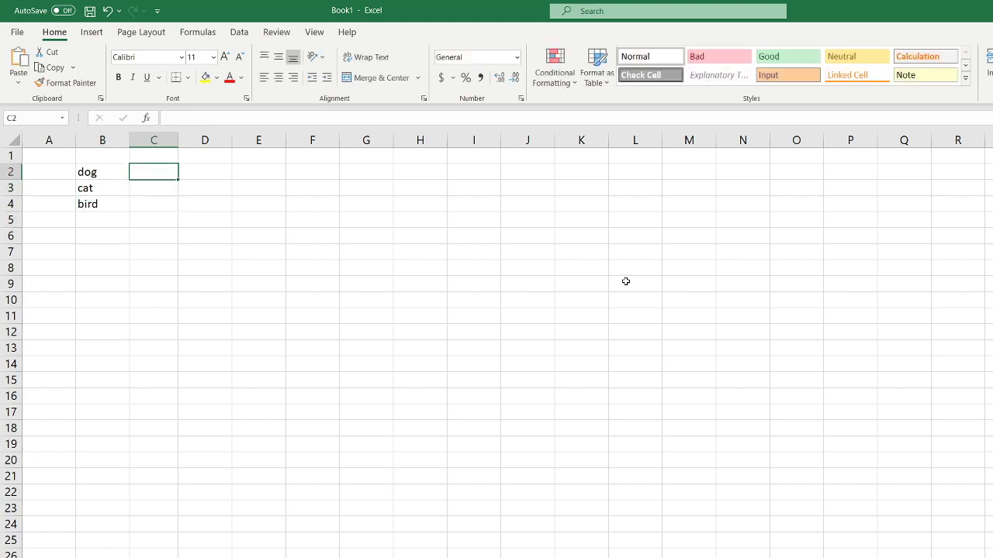
{"action": "key", "text": "Left"}
{"action": "key", "text": "Left"}
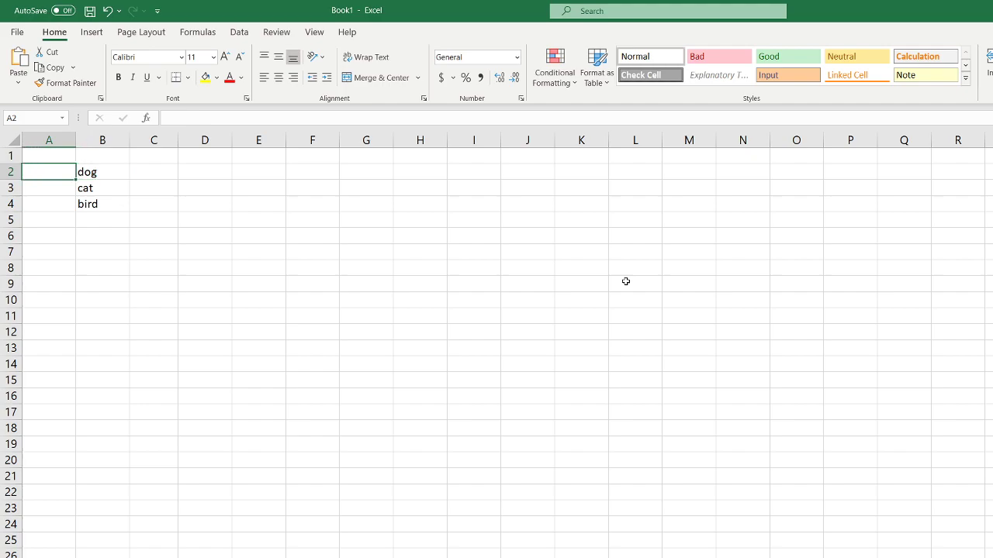
{"action": "type", "text": "Yes"}
{"action": "key", "text": "Return"}
{"action": "type", "text": "No"}
{"action": "key", "text": "Return"}
{"action": "type", "text": "Yes"}
{"action": "key", "text": "Return"}
Enter "attrib 1", "asdf" and "efe" in cells C2 to C4 as an attribute for each animal
{"action": "key", "text": "Right"}
{"action": "key", "text": "Up"}
{"action": "key", "text": "Right"}
{"action": "key", "text": "Up"}
{"action": "key", "text": "Up"}
{"action": "key", "text": "Right"}
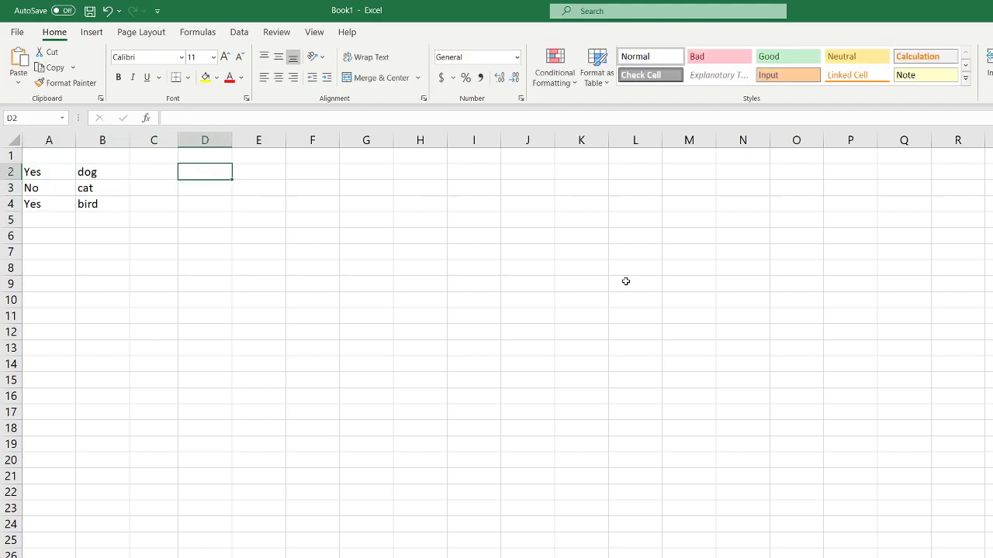
{"action": "key", "text": "Right"}
{"action": "key", "text": "Left"}
{"action": "key", "text": "Left"}
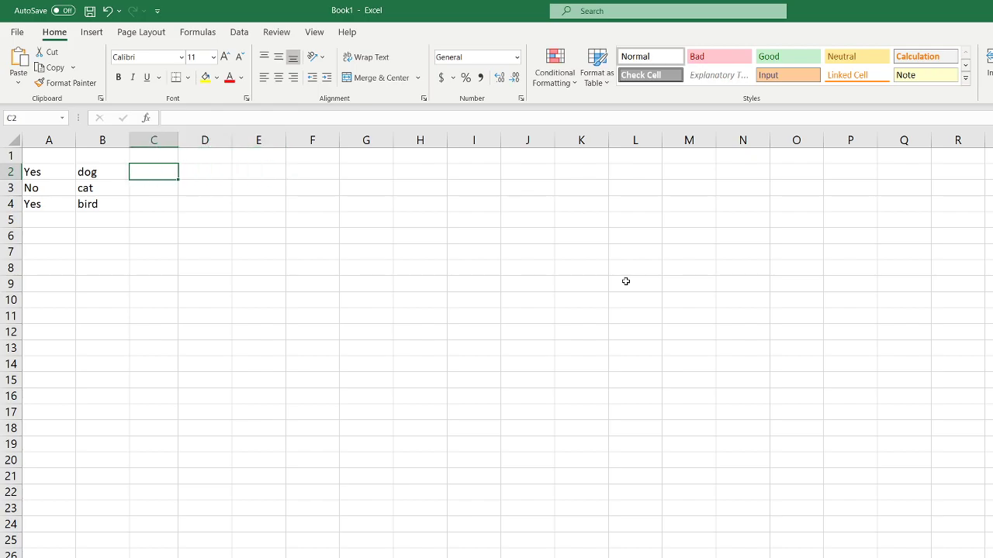
{"action": "type", "text": "attrib 1"}
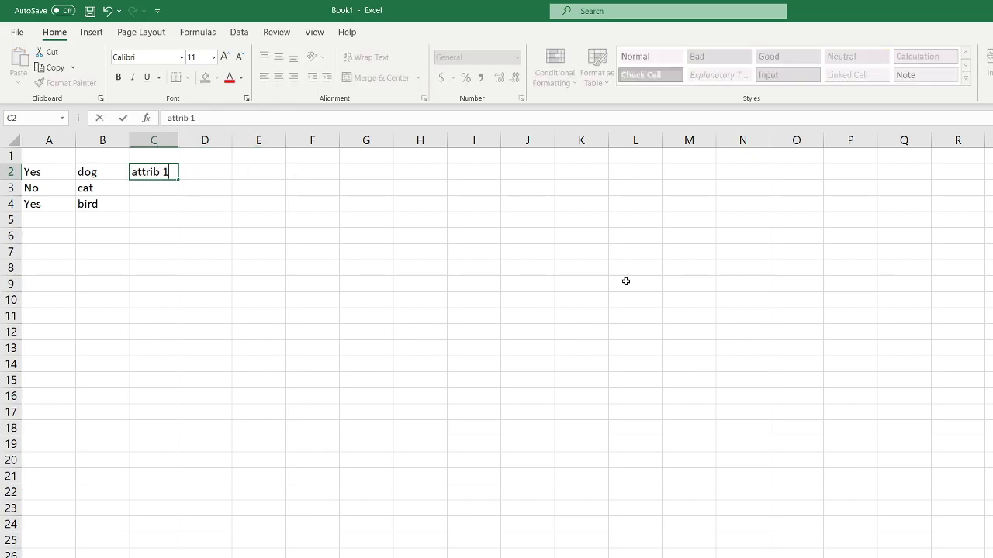
{"action": "key", "text": "Return"}
{"action": "type", "text": "asdf"}
{"action": "key", "text": "Return"}
{"action": "type", "text": "efe"}
{"action": "key", "text": "Return"}
In F2, enter a FILTER formula that returns the rows of A2:C22 where A2:A22 equals "yes"
{"action": "key", "text": "Up"}
{"action": "key", "text": "Up"}
{"action": "key", "text": "Up"}
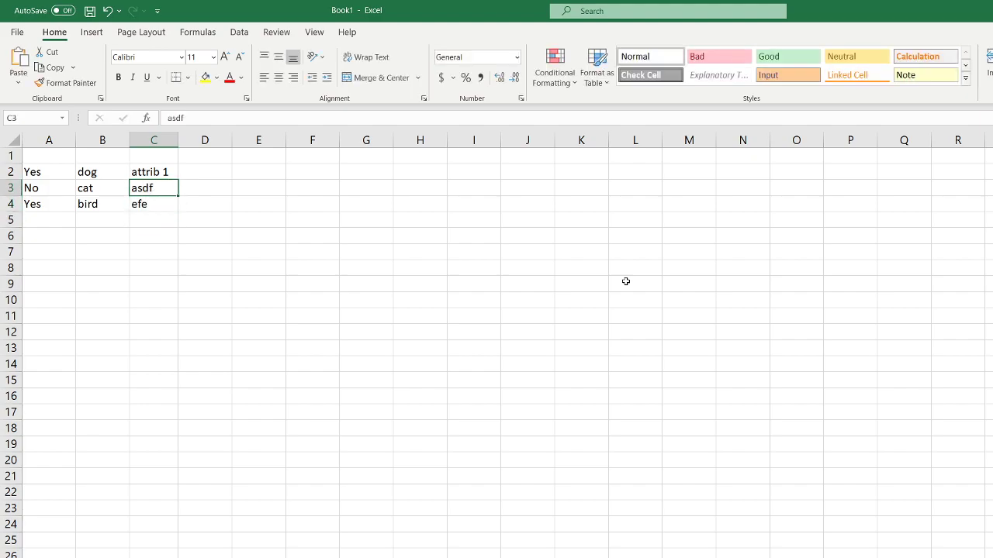
{"action": "key", "text": "Right"}
{"action": "key", "text": "Right"}
{"action": "key", "text": "Right"}
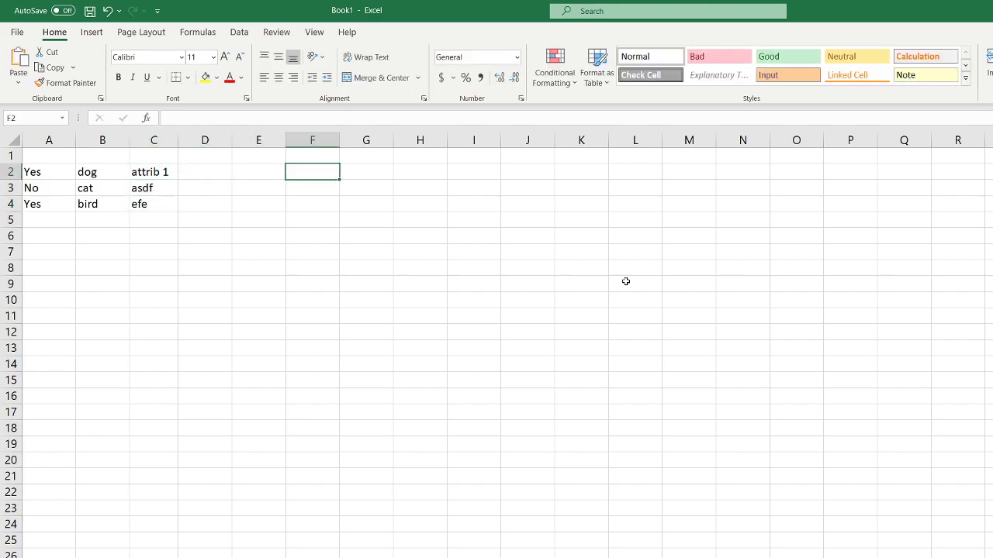
{"action": "type", "text": "="}
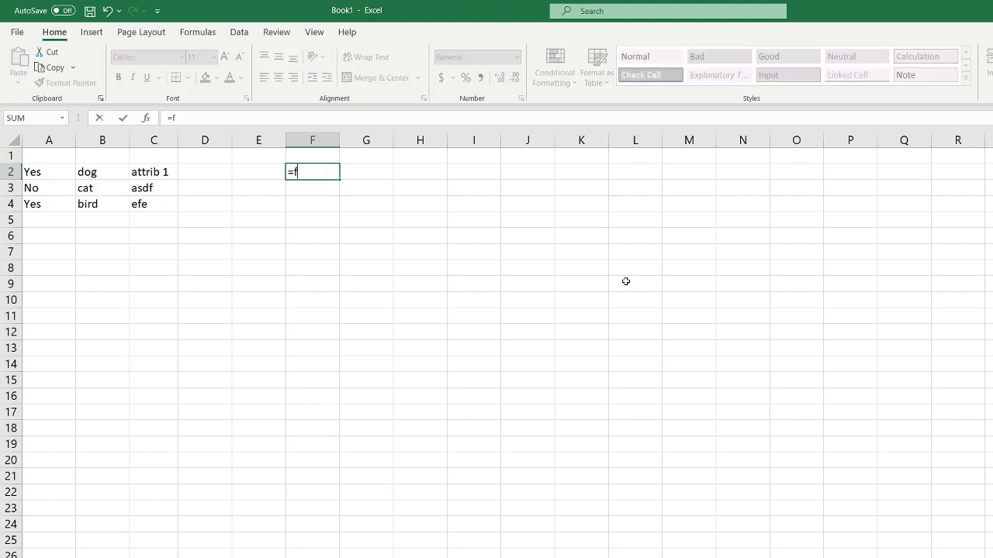
{"action": "type", "text": "filter("}
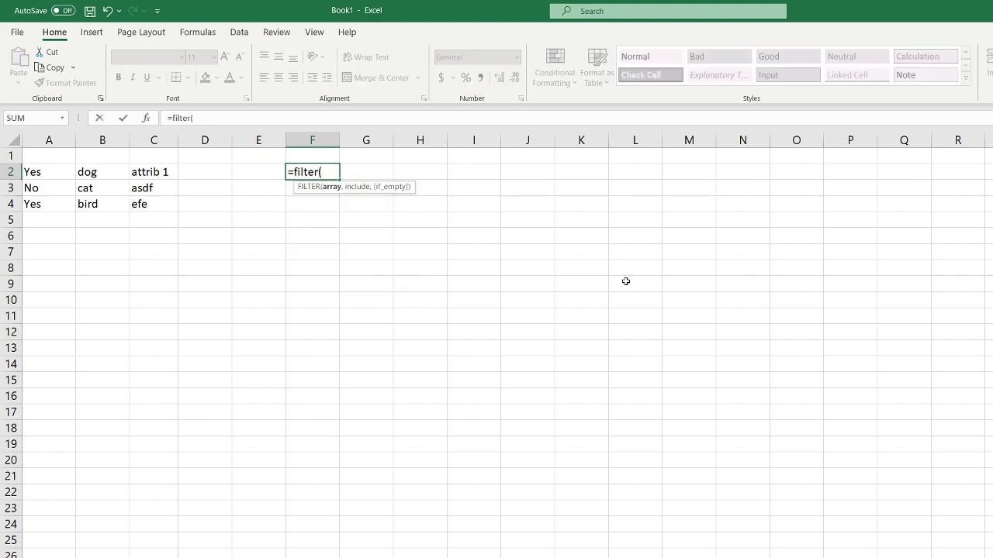
{"action": "left_click_drag", "start_coordinate": [48, 170], "coordinate": [173, 487]}
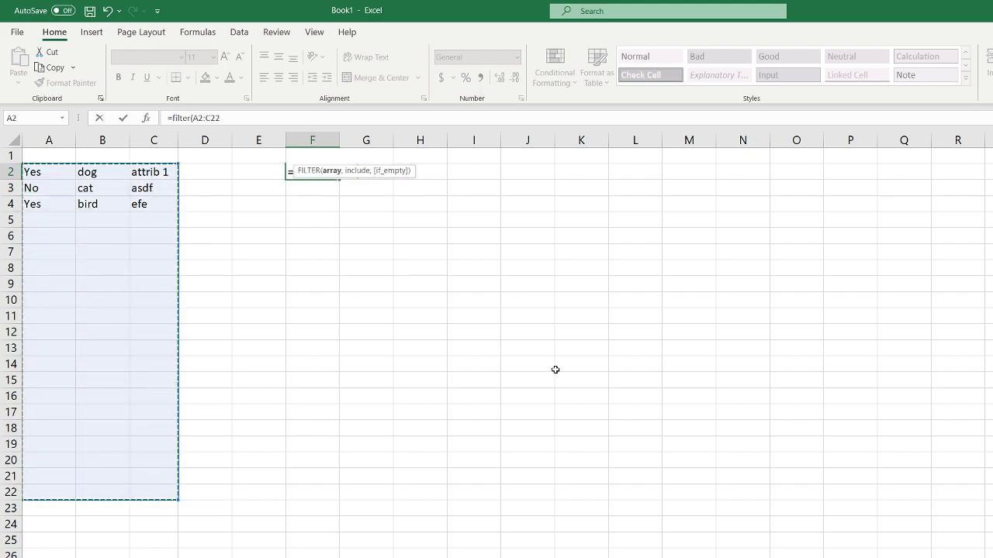
{"action": "left_click", "coordinate": [253, 116]}
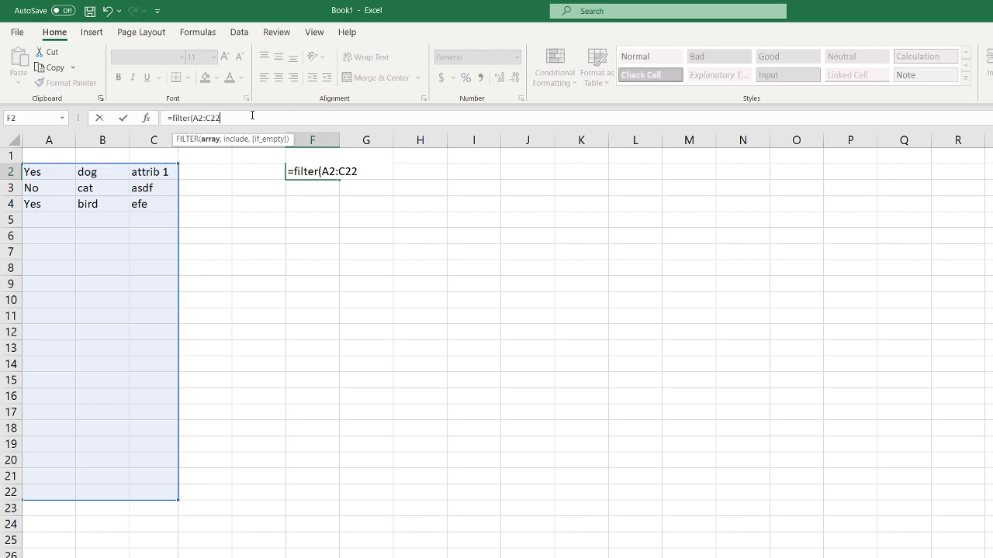
{"action": "type", "text": ","}
{"action": "left_click_drag", "start_coordinate": [39, 174], "coordinate": [59, 493]}
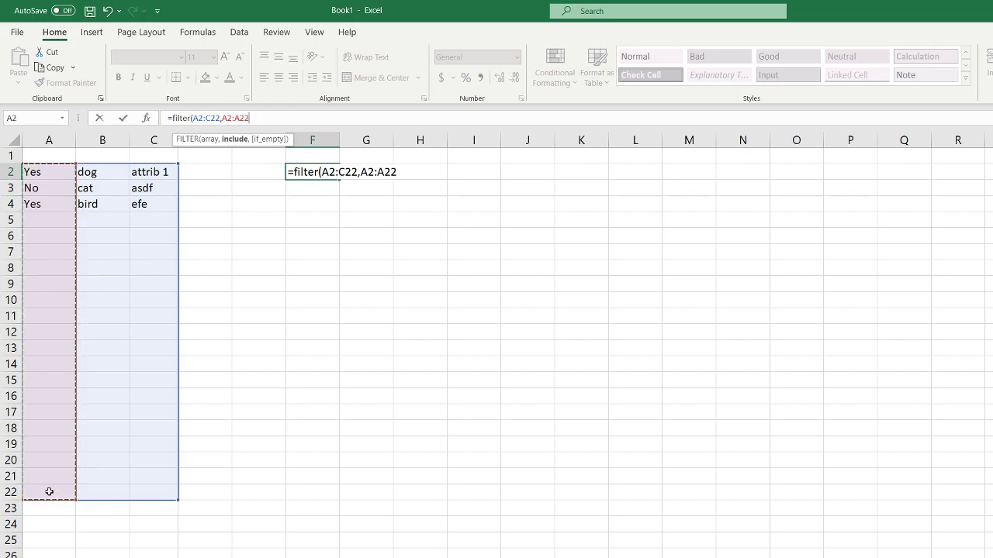
{"action": "type", "text": "=\"yes\""}
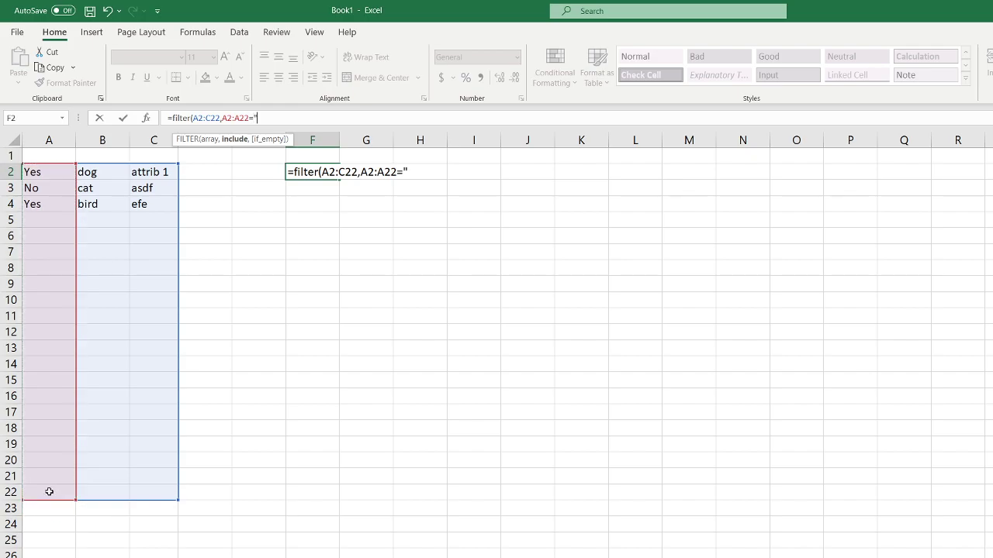
{"action": "key", "text": "Return"}
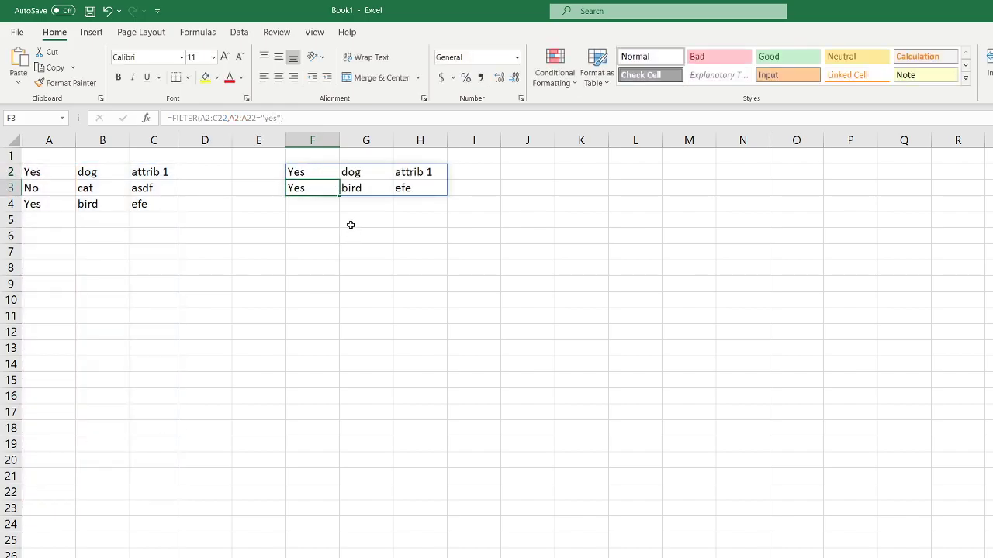
Change the criterion in the F2 FILTER formula to "No"
{"action": "left_click", "coordinate": [315, 174]}
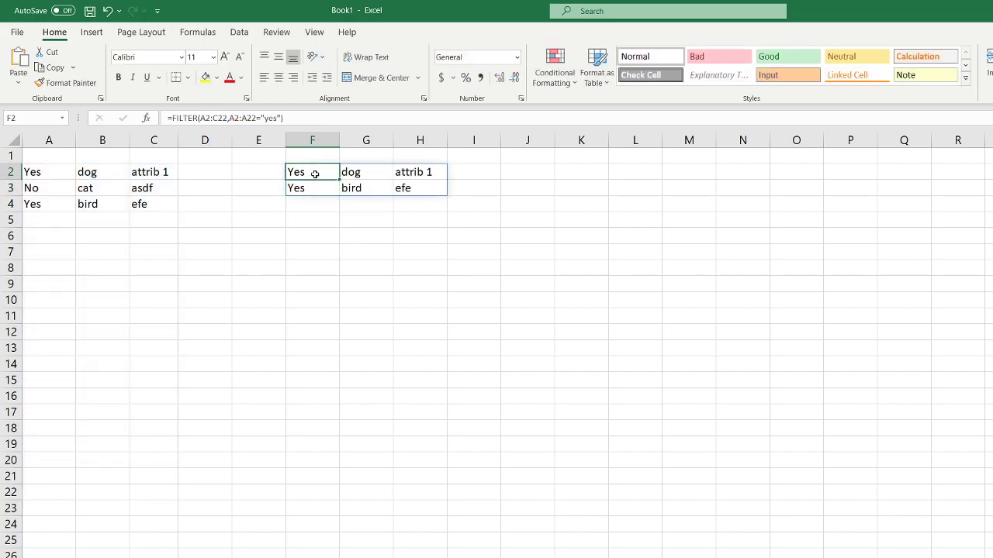
{"action": "left_click", "coordinate": [266, 118]}
{"action": "double_click", "coordinate": [269, 118]}
{"action": "type", "text": "no"}
{"action": "key", "text": "Return"}
Enter "Yes" in F1 and make the FILTER formula in F2 use cell F1 as its criterion
{"action": "key", "text": "Up"}
{"action": "key", "text": "Up"}
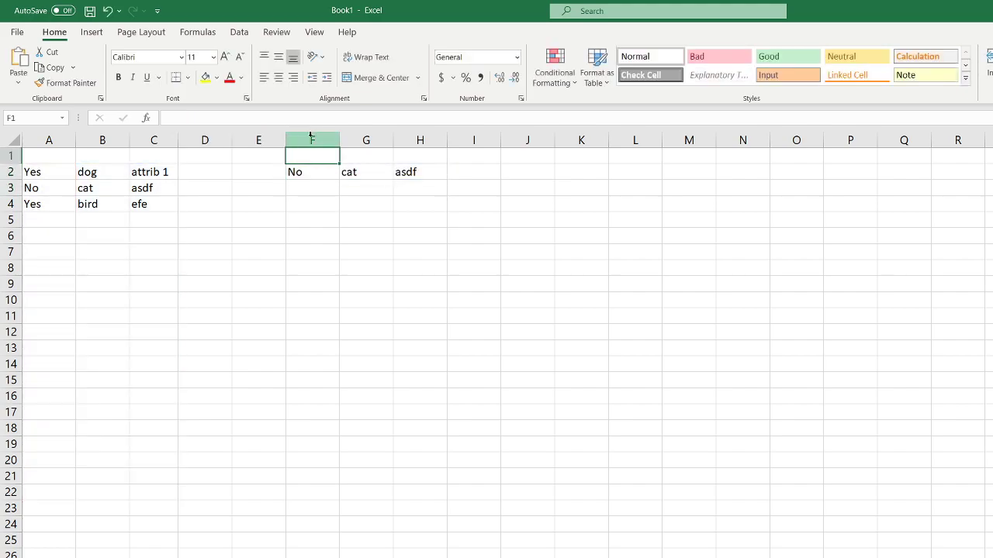
{"action": "type", "text": "Yes"}
{"action": "key", "text": "Return"}
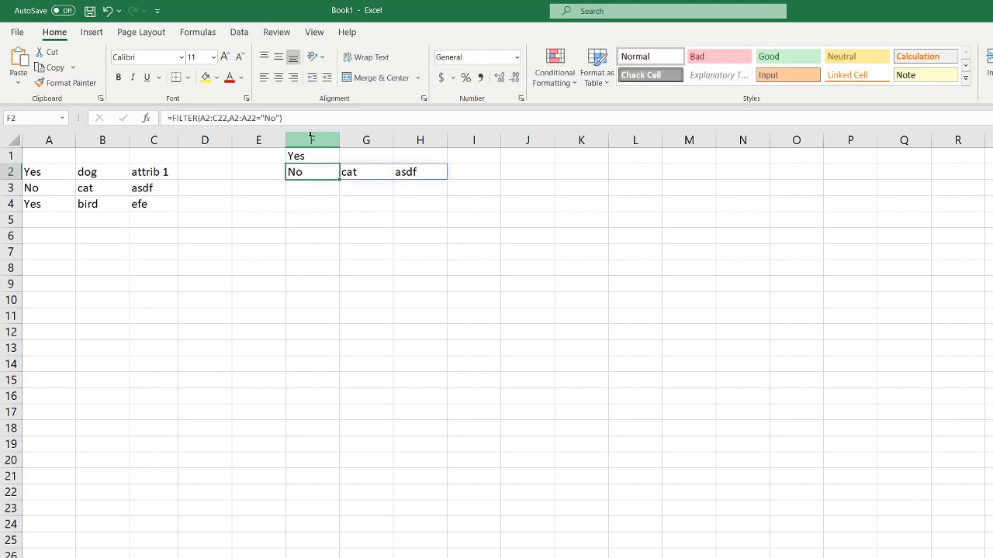
{"action": "left_click_drag", "start_coordinate": [262, 118], "coordinate": [307, 116]}
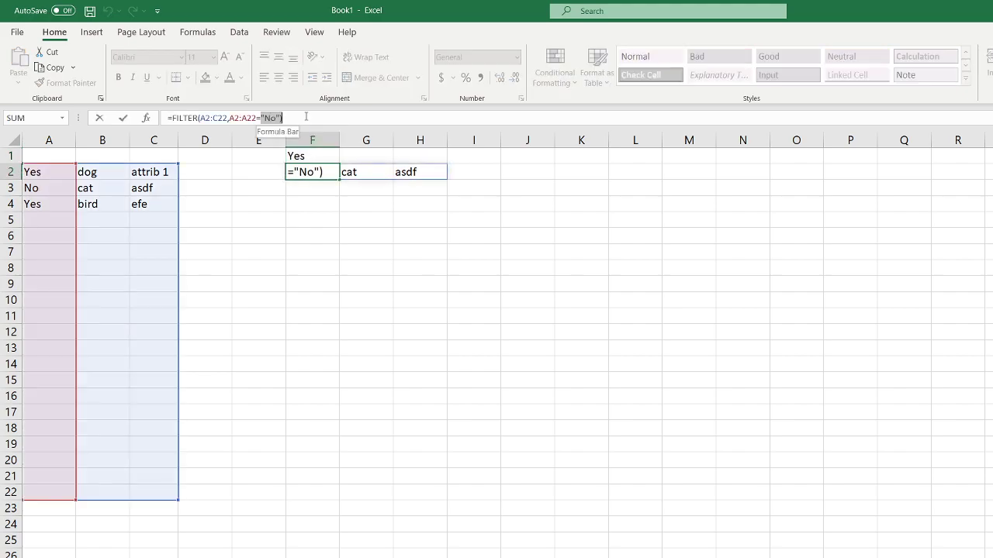
{"action": "key", "text": "BackSpace"}
{"action": "left_click", "coordinate": [314, 155]}
{"action": "key", "text": "Return"}
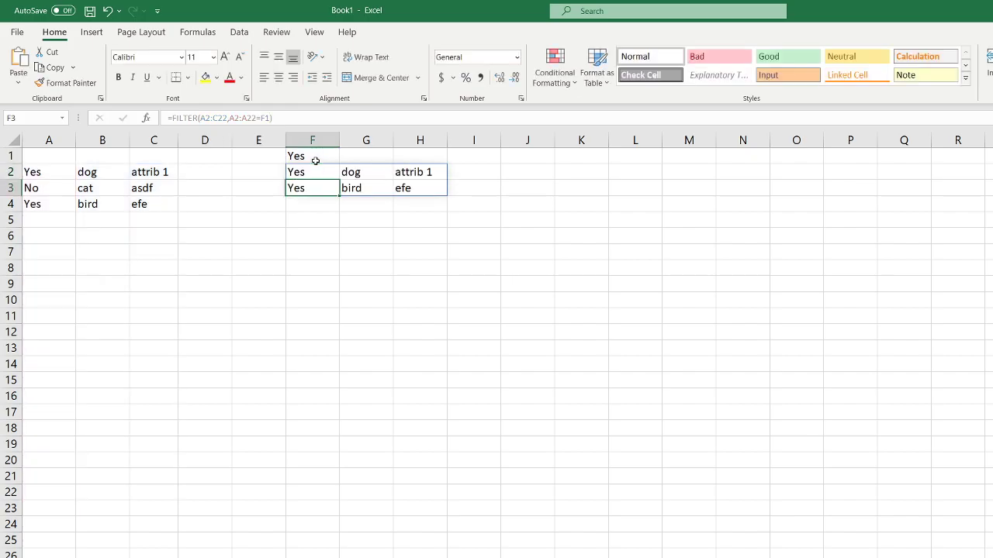
Set the filter criterion in F1 to "No" and check the FILTER formula in F2
{"action": "left_click", "coordinate": [308, 155]}
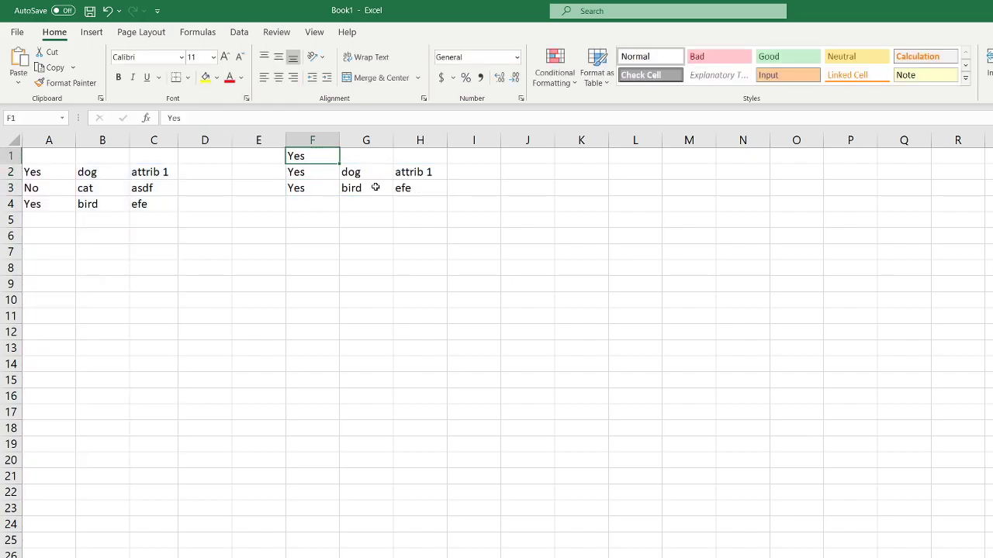
{"action": "type", "text": "No"}
{"action": "key", "text": "Return"}
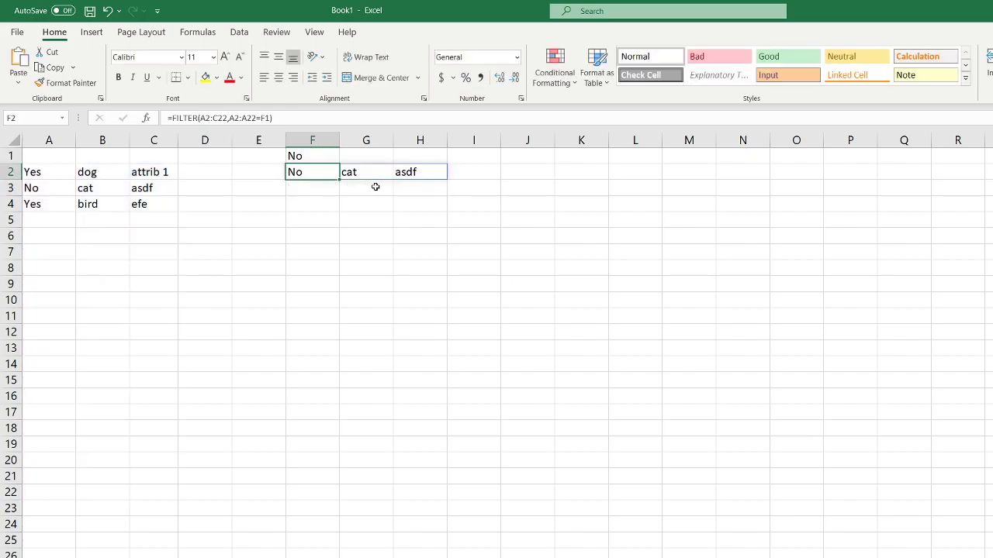
{"action": "left_click", "coordinate": [306, 160]}
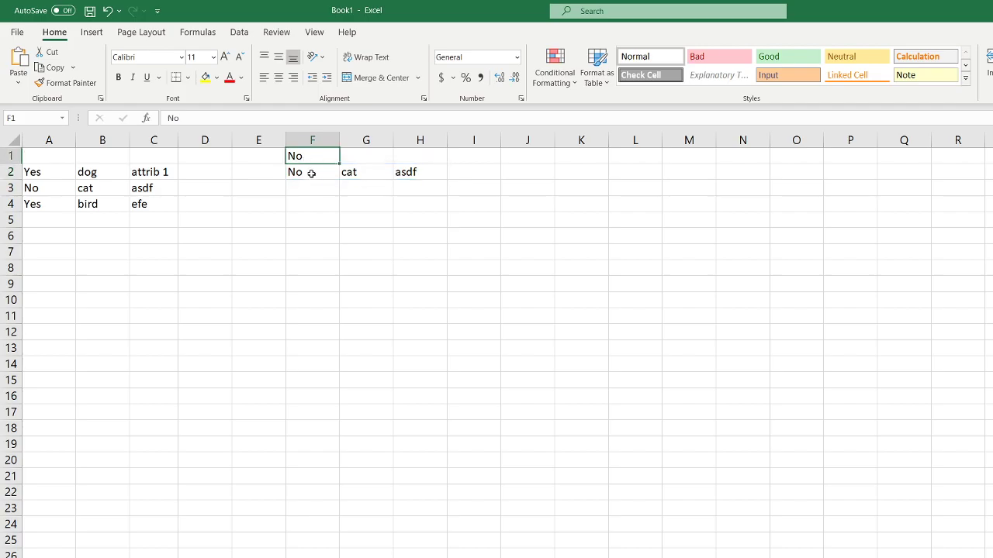
{"action": "left_click", "coordinate": [311, 173]}
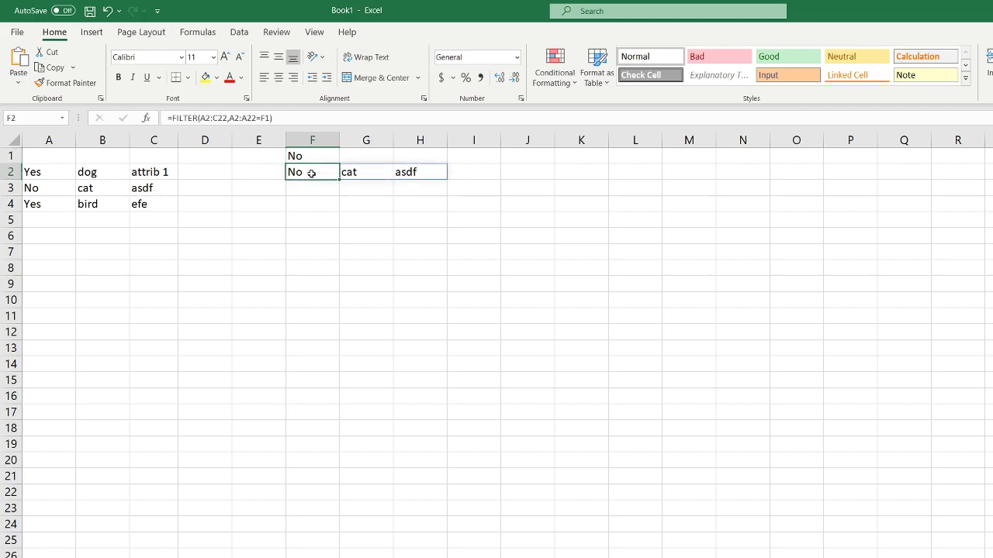
Add a fourth data row in A5:C5 with "Yes", "bird" and "eff"
{"action": "left_click", "coordinate": [45, 220]}
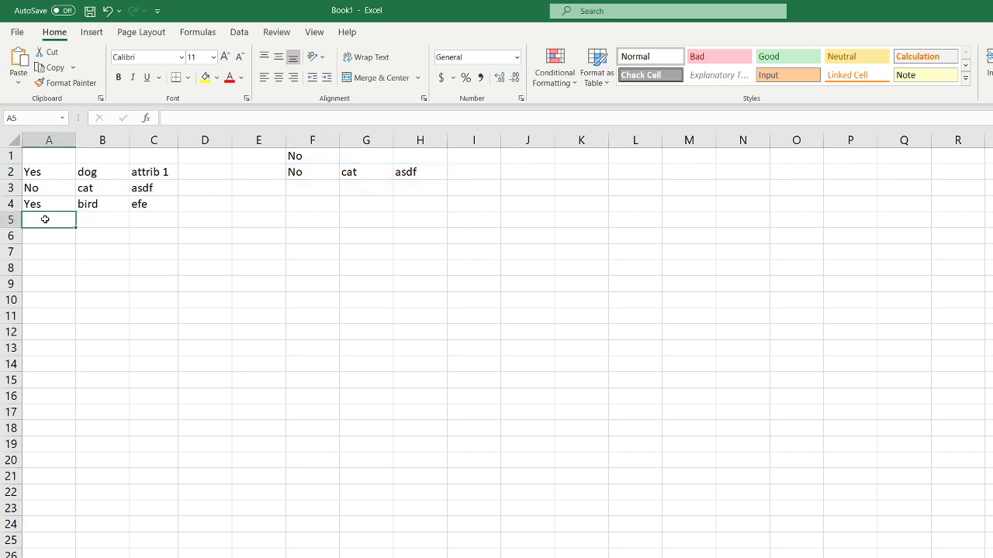
{"action": "type", "text": "Yes"}
{"action": "key", "text": "Return"}
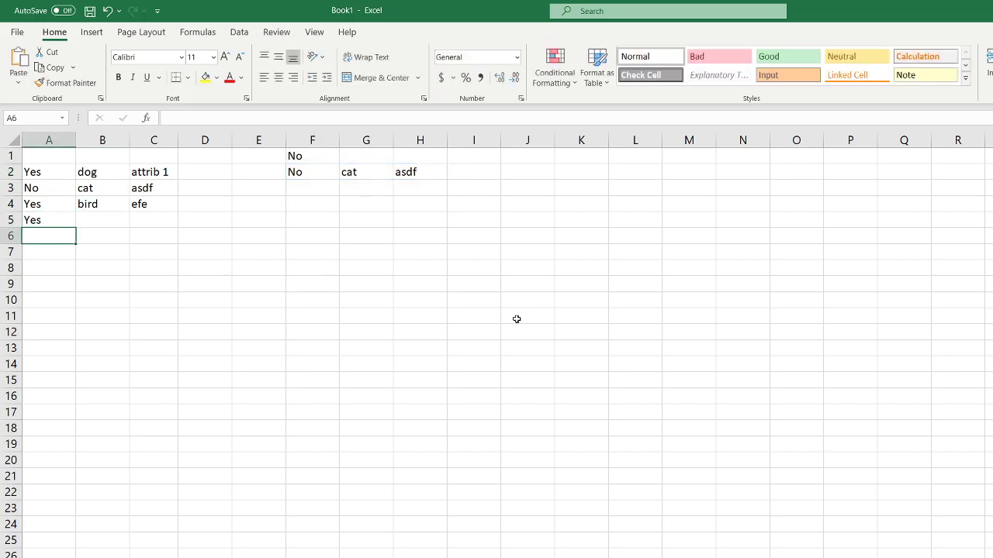
{"action": "key", "text": "Up"}
{"action": "key", "text": "Right"}
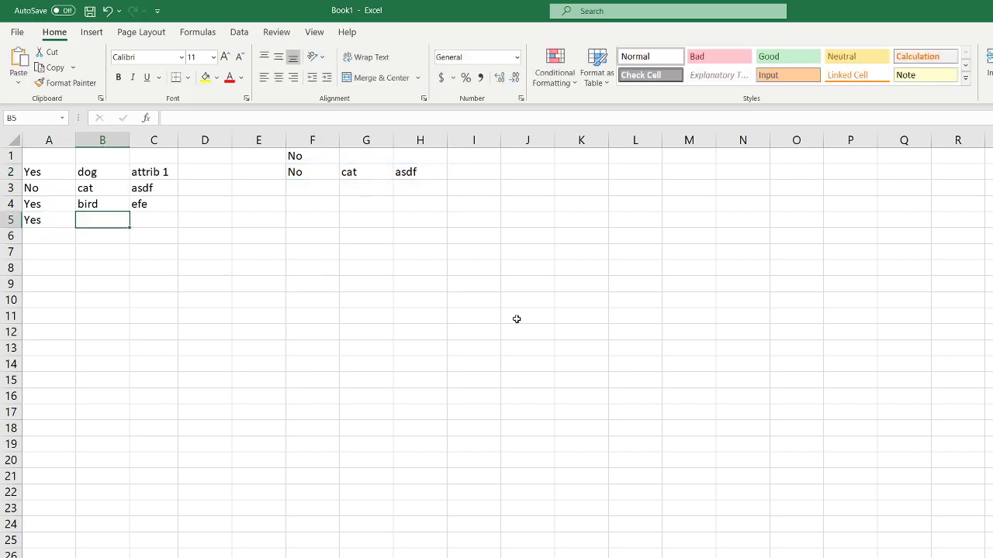
{"action": "type", "text": "bird"}
{"action": "key", "text": "Return"}
{"action": "key", "text": "Up"}
{"action": "key", "text": "Right"}
{"action": "type", "text": "eff"}
{"action": "key", "text": "Return"}
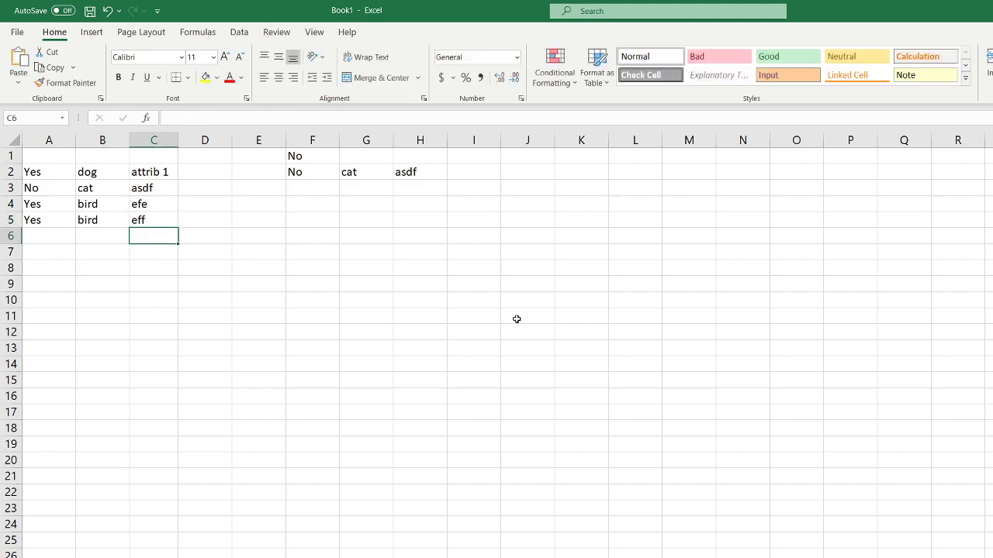
Extend the F2 formula by multiplying it with a copied FILTER(A2:C22,A2:A22=F1)
{"action": "left_click", "coordinate": [321, 155]}
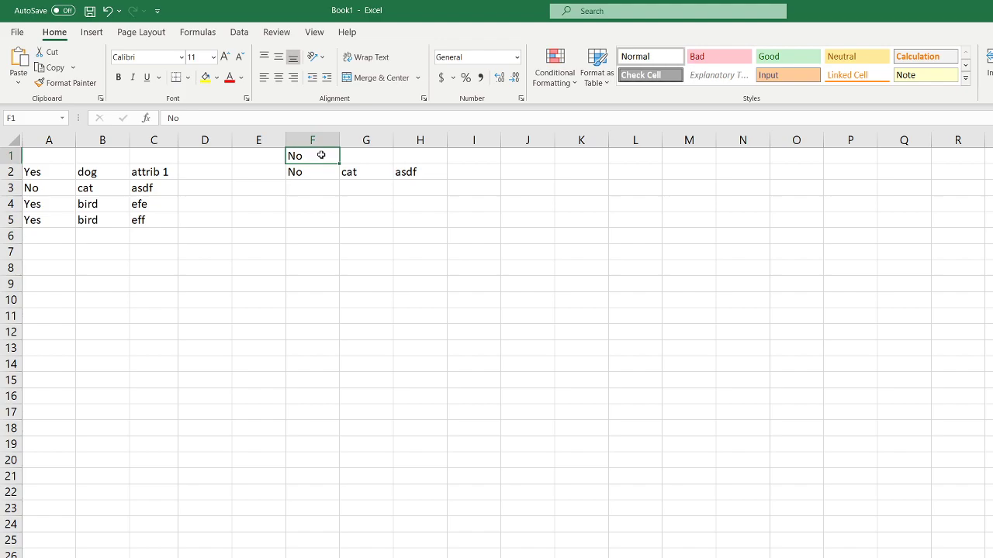
{"action": "left_click", "coordinate": [318, 180]}
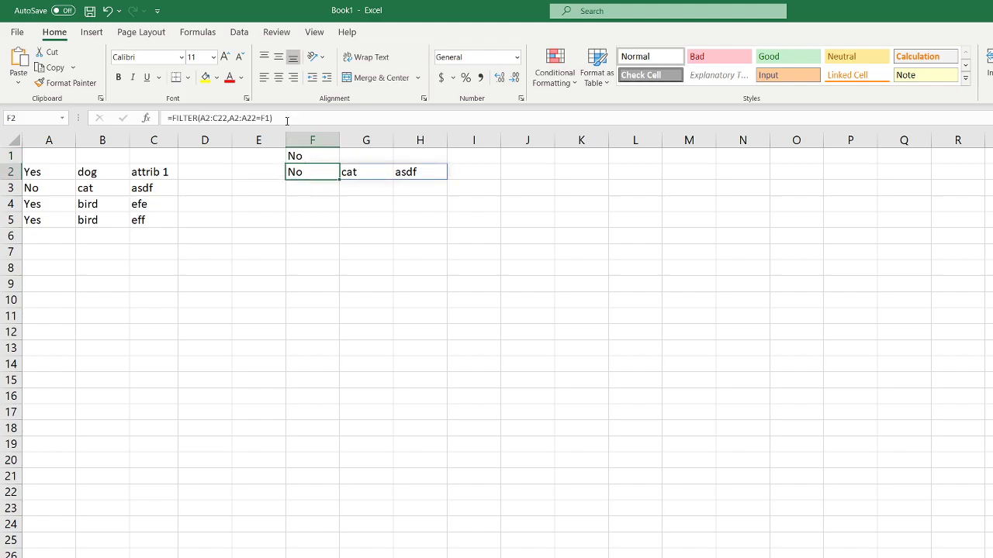
{"action": "left_click", "coordinate": [286, 118]}
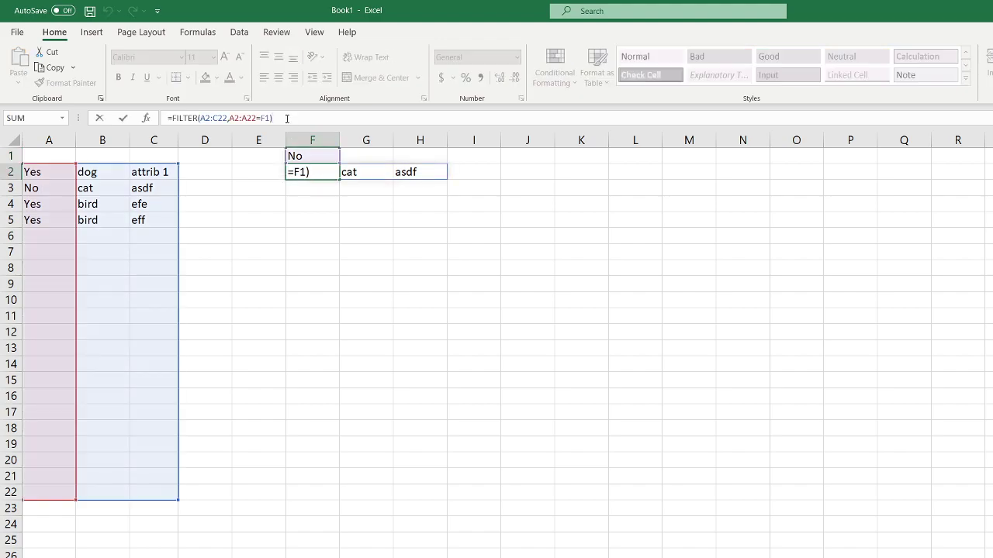
{"action": "type", "text": "*"}
{"action": "left_click_drag", "start_coordinate": [274, 119], "coordinate": [177, 119]}
{"action": "right_click", "coordinate": [177, 119]}
{"action": "left_click", "coordinate": [209, 146]}
{"action": "left_click", "coordinate": [295, 118]}
{"action": "right_click", "coordinate": [294, 118]}
{"action": "left_click", "coordinate": [327, 187]}
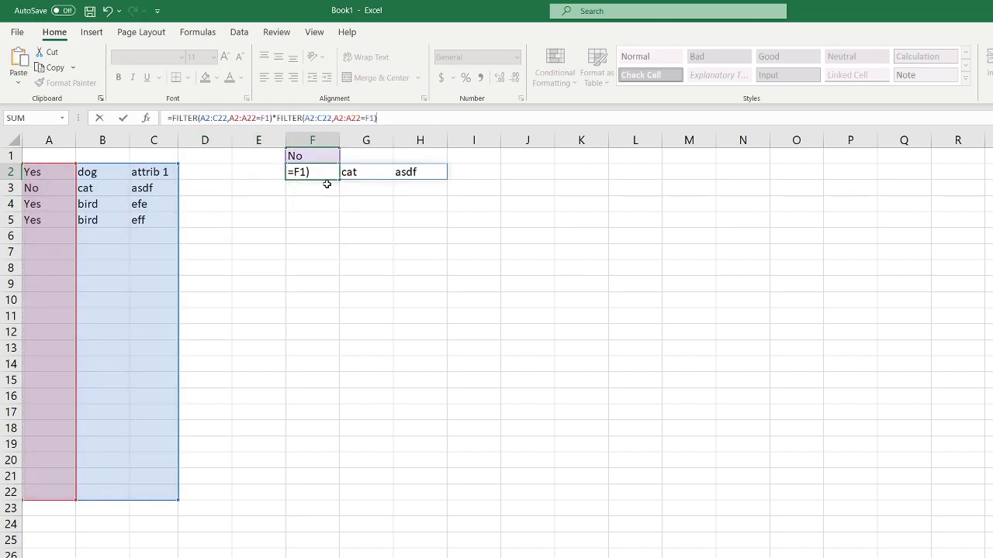
Change the second FILTER's condition in F2 to B2:B22="bird" and enter the formula
{"action": "left_click", "coordinate": [339, 118]}
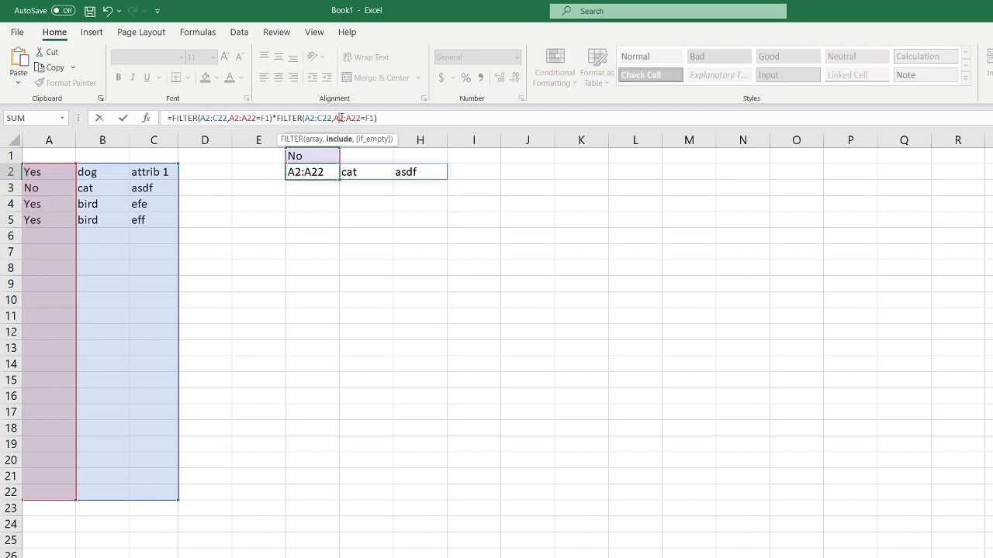
{"action": "key", "text": "BackSpace"}
{"action": "type", "text": "b"}
{"action": "key", "text": "Right"}
{"action": "key", "text": "Right"}
{"action": "key", "text": "Right"}
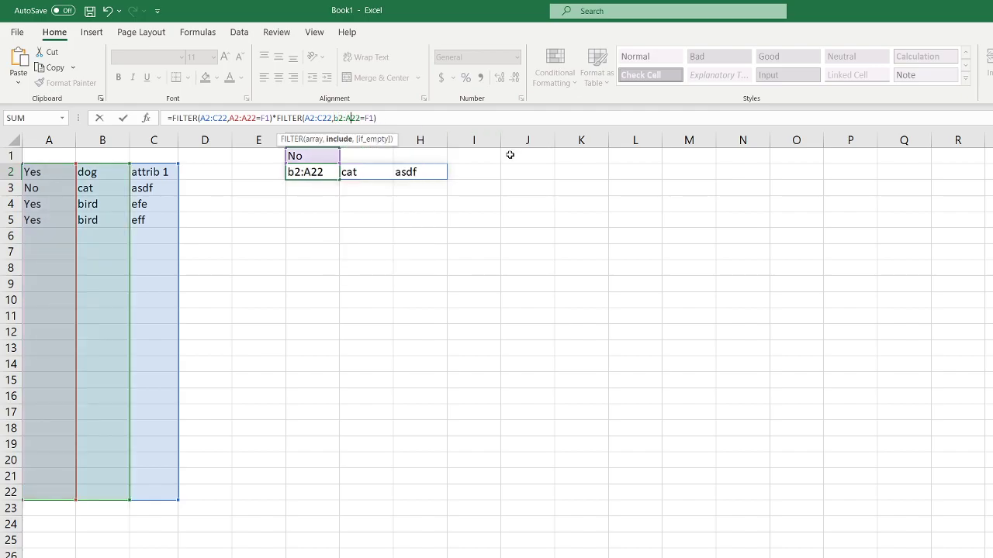
{"action": "key", "text": "BackSpace"}
{"action": "type", "text": "b"}
{"action": "key", "text": "Right"}
{"action": "key", "text": "Right"}
{"action": "key", "text": "Right"}
{"action": "key", "text": "Delete"}
{"action": "key", "text": "Delete"}
{"action": "type", "text": "\"bird\""}
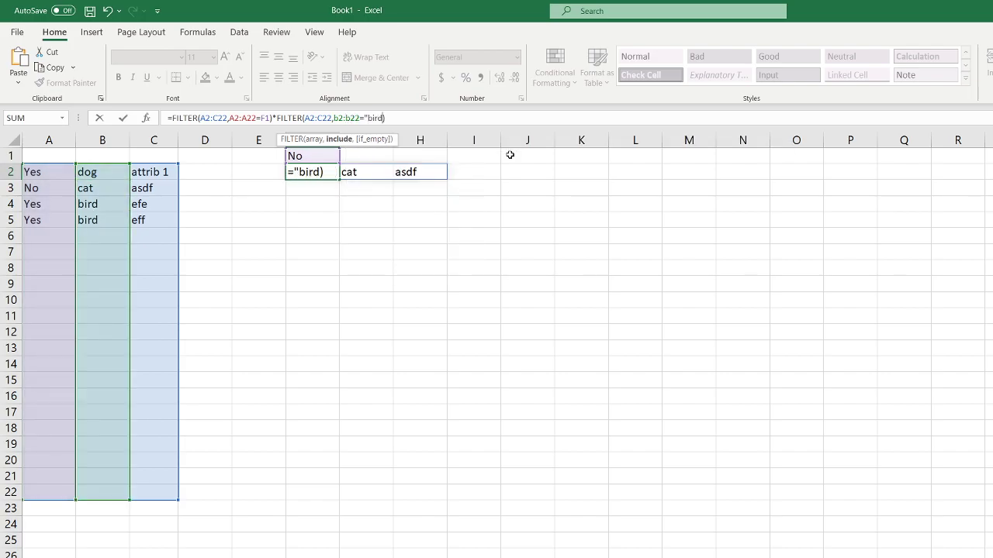
{"action": "key", "text": "Return"}
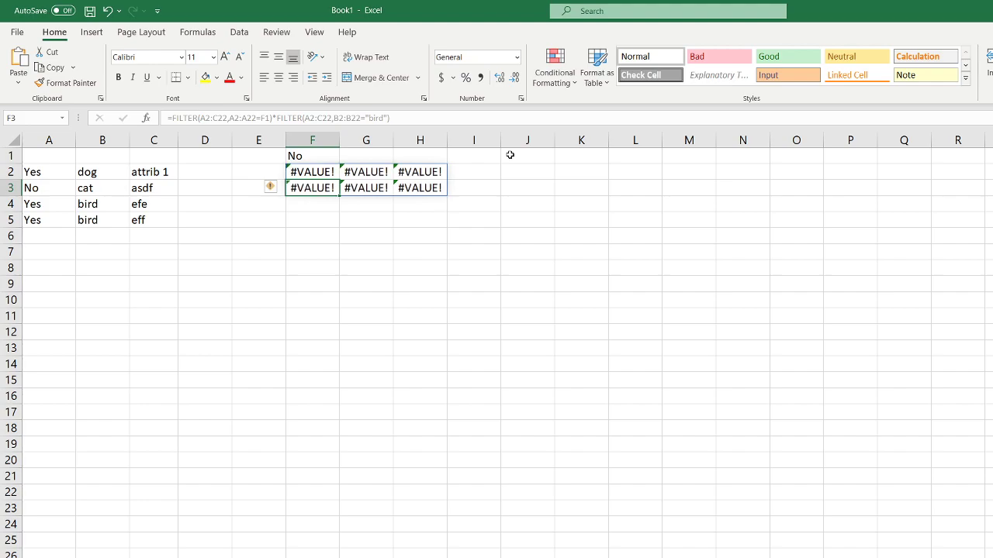
Try to enclose both multiplied FILTER functions in F2 in one pair of curly braces
{"action": "left_click", "coordinate": [304, 171]}
{"action": "left_click", "coordinate": [309, 156]}
{"action": "left_click", "coordinate": [307, 175]}
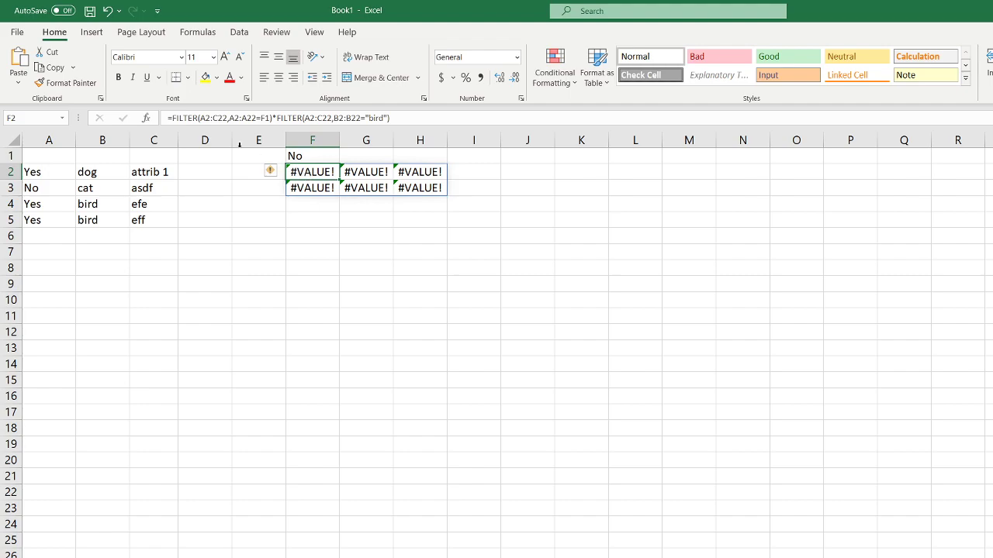
{"action": "left_click", "coordinate": [171, 118]}
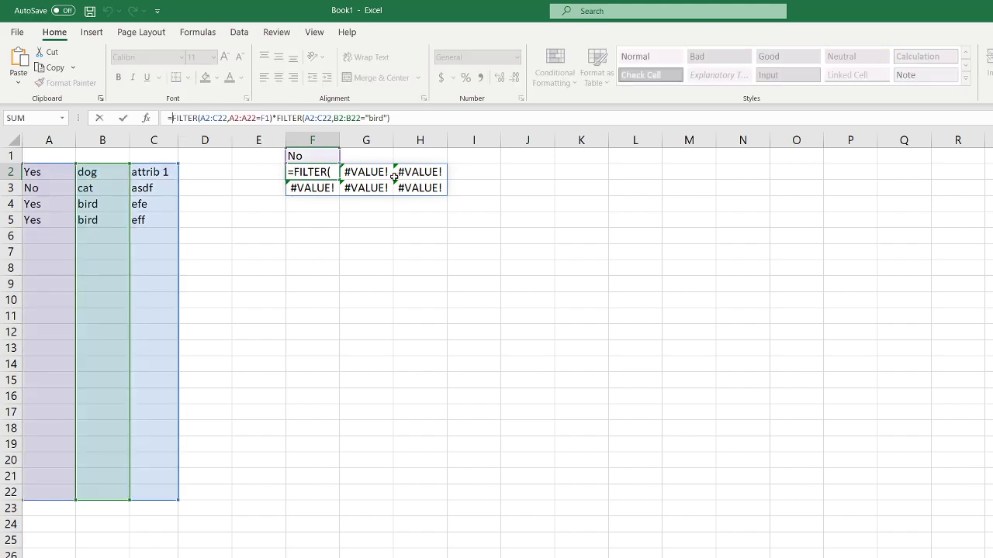
{"action": "type", "text": "{"}
{"action": "left_click", "coordinate": [413, 118]}
{"action": "type", "text": "}"}
{"action": "key", "text": "Return"}
{"action": "key", "text": "Return"}
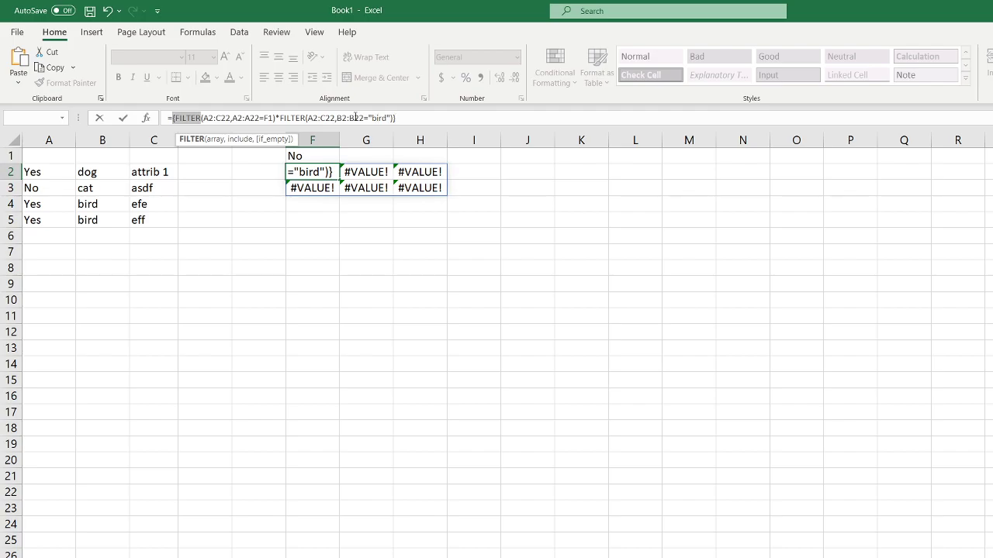
Try the braced F2 formula without the parenthesis that closes the first FILTER
{"action": "left_click", "coordinate": [278, 118]}
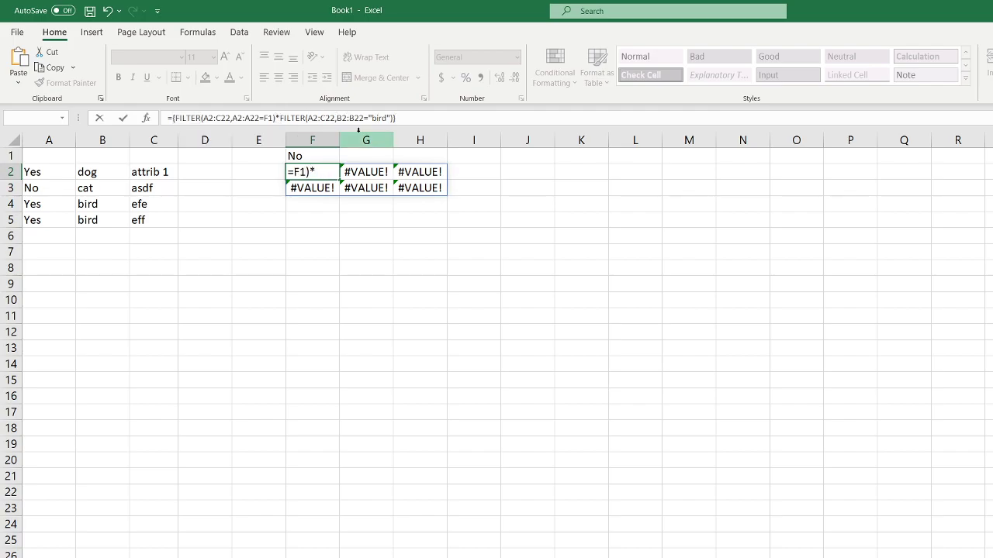
{"action": "key", "text": "BackSpace"}
{"action": "key", "text": "Return"}
{"action": "key", "text": "Return"}
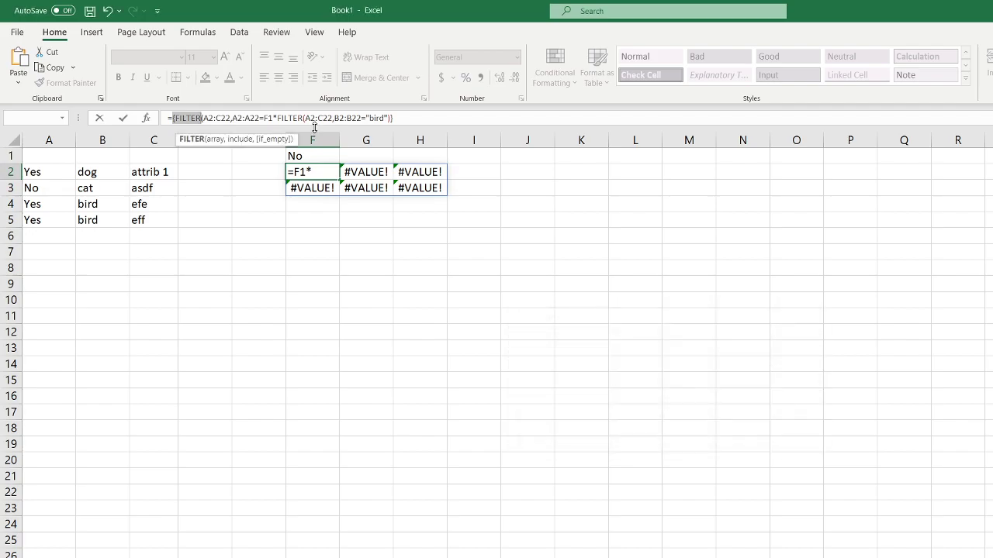
Try to close the first FILTER with a parenthesis and a curly brace directly before the multiplication sign
{"action": "left_click", "coordinate": [274, 118]}
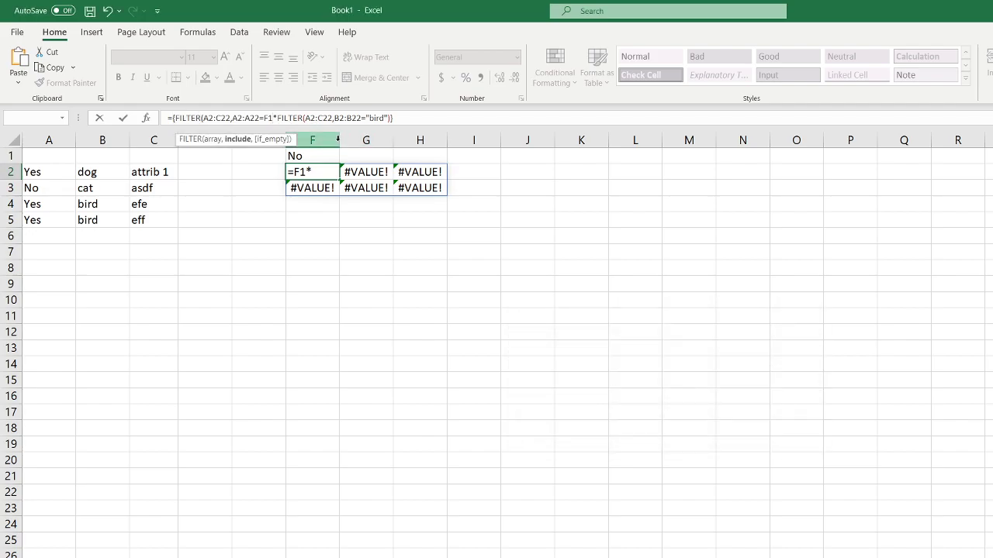
{"action": "type", "text": ")}"}
{"action": "key", "text": "Return"}
{"action": "key", "text": "Return"}
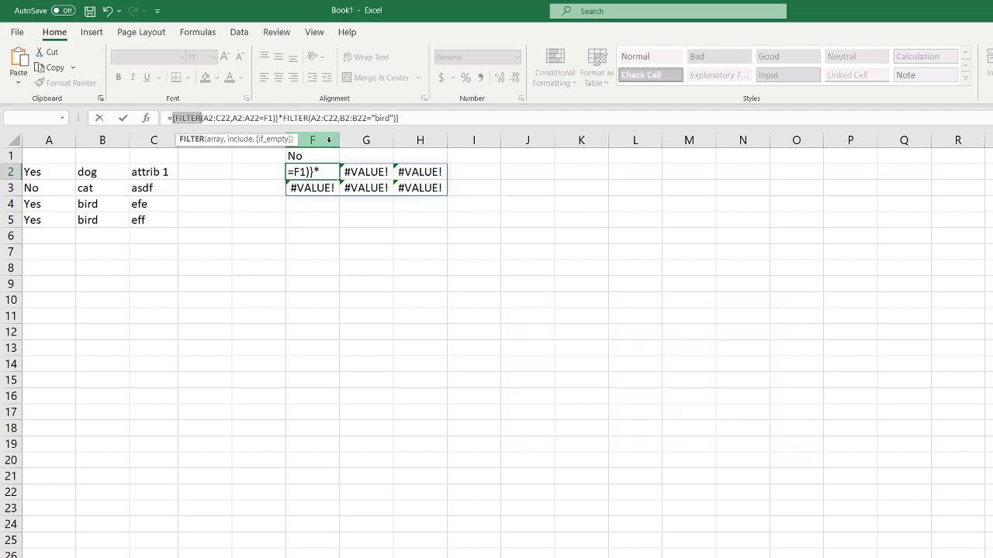
Remove all curly braces from the F2 formula and enter it as an array formula
{"action": "left_click", "coordinate": [457, 117]}
{"action": "key", "text": "BackSpace"}
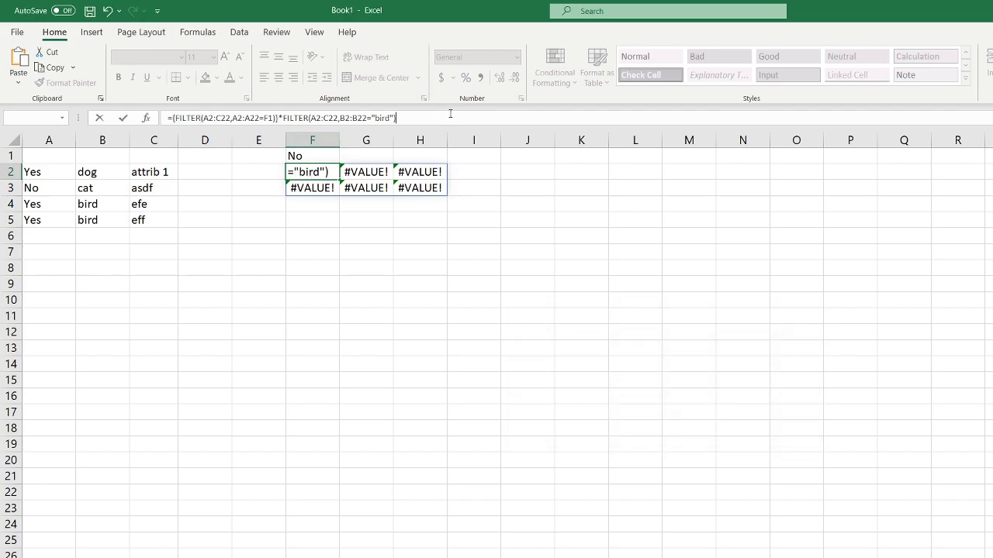
{"action": "left_click", "coordinate": [277, 118]}
{"action": "key", "text": "BackSpace"}
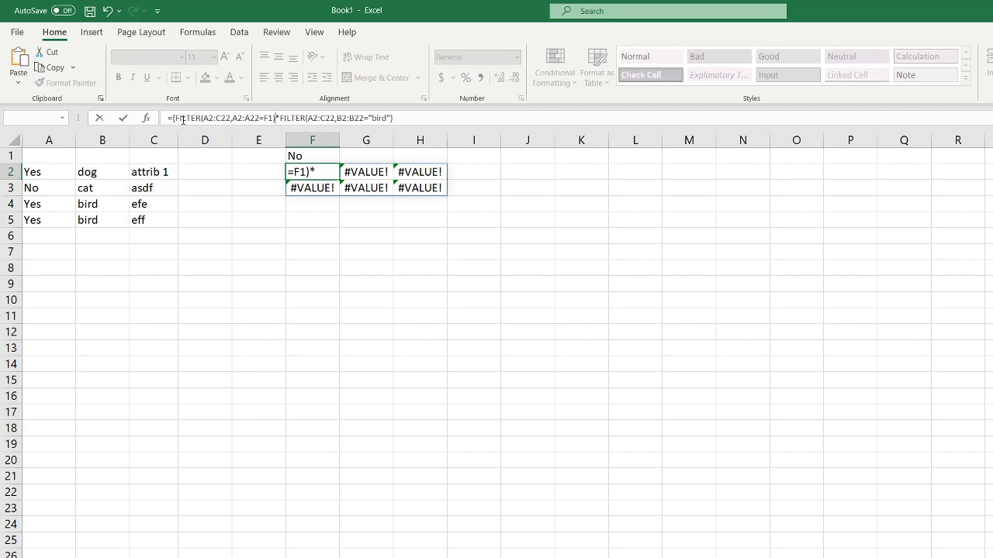
{"action": "left_click", "coordinate": [174, 118]}
{"action": "key", "text": "BackSpace"}
{"action": "left_click", "coordinate": [450, 117]}
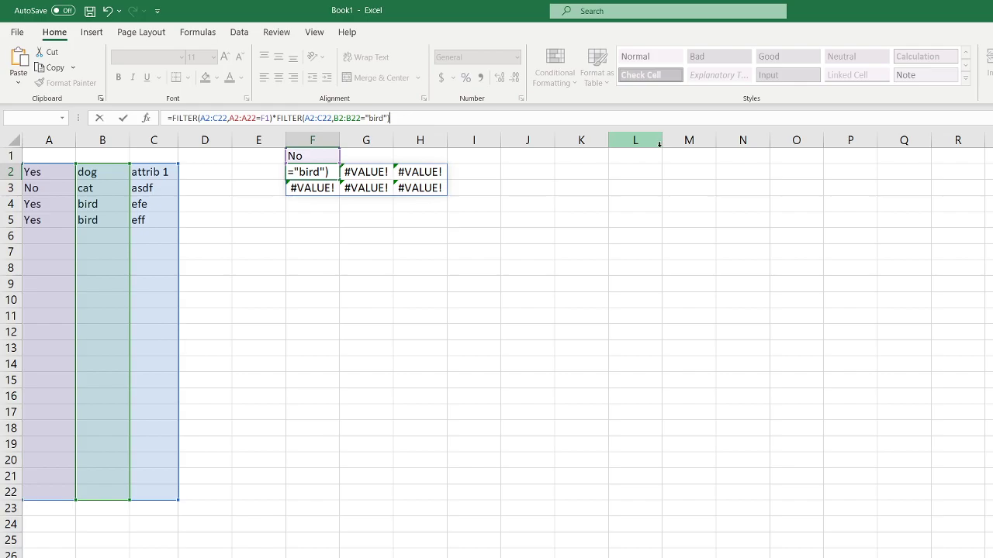
{"action": "key", "text": "ctrl+shift+Return"}
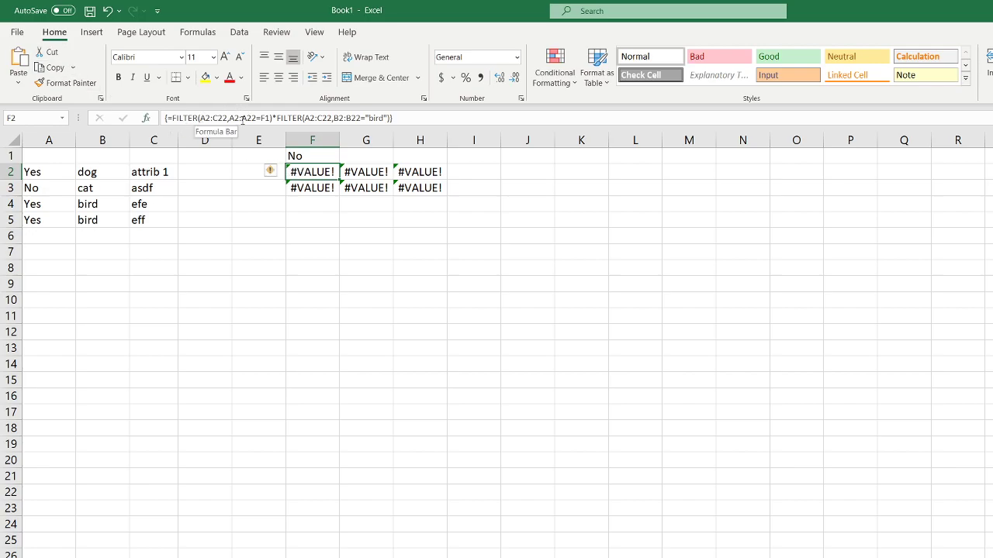
Try to replace the second FILTER in F2 with *b2:b22="bird" inside the first FILTER's include argument
{"action": "left_click_drag", "start_coordinate": [272, 118], "coordinate": [601, 111]}
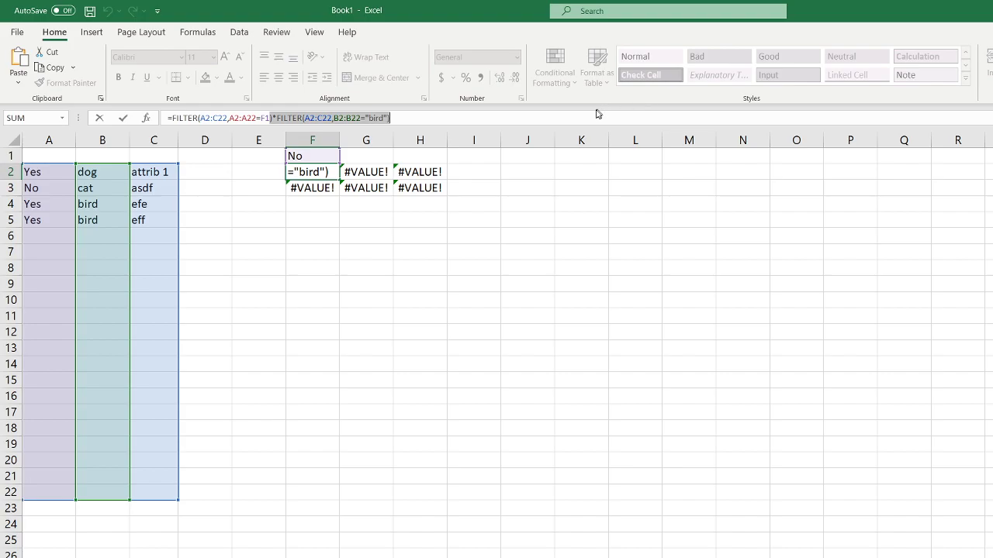
{"action": "key", "text": "BackSpace"}
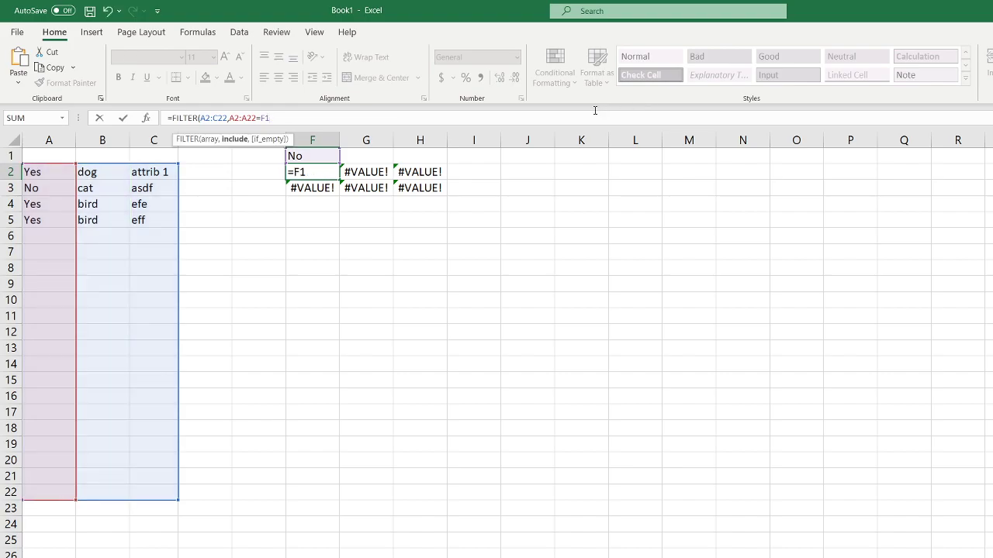
{"action": "type", "text": "*"}
{"action": "key", "text": "BackSpace"}
{"action": "type", "text": "*b2"}
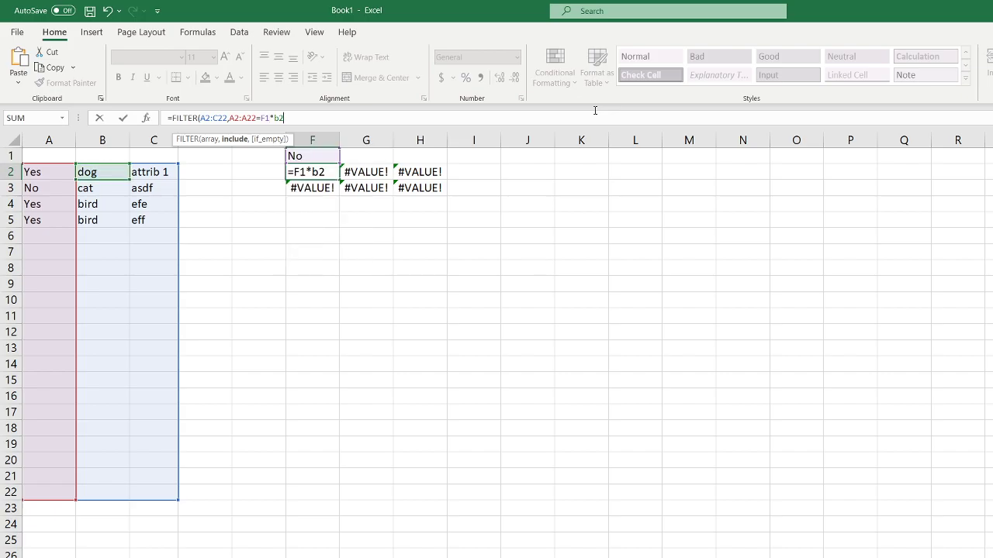
{"action": "type", "text": ":b22="}
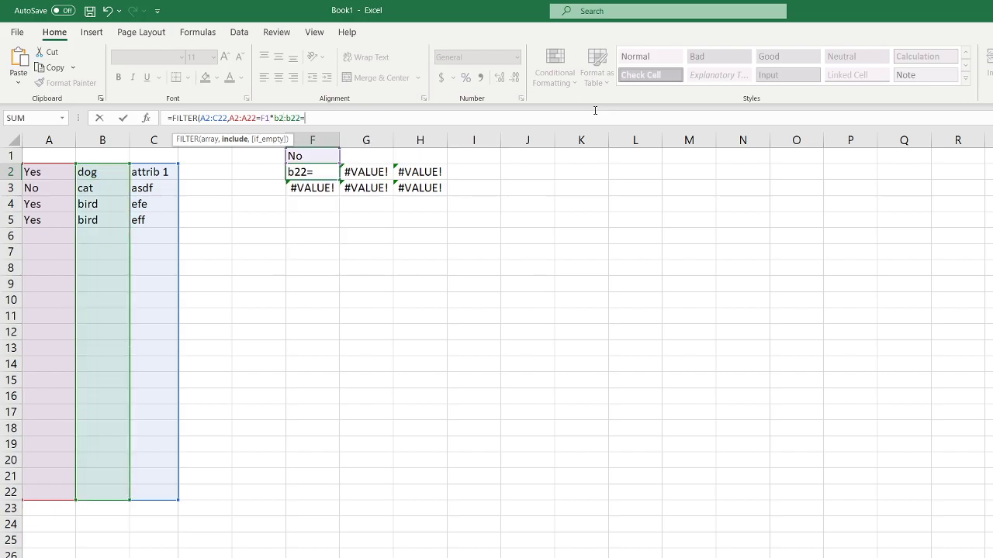
{"action": "type", "text": "\"bird\""}
{"action": "key", "text": "Return"}
{"action": "key", "text": "Return"}
{"action": "type", "text": ",)"}
{"action": "key", "text": "Return"}
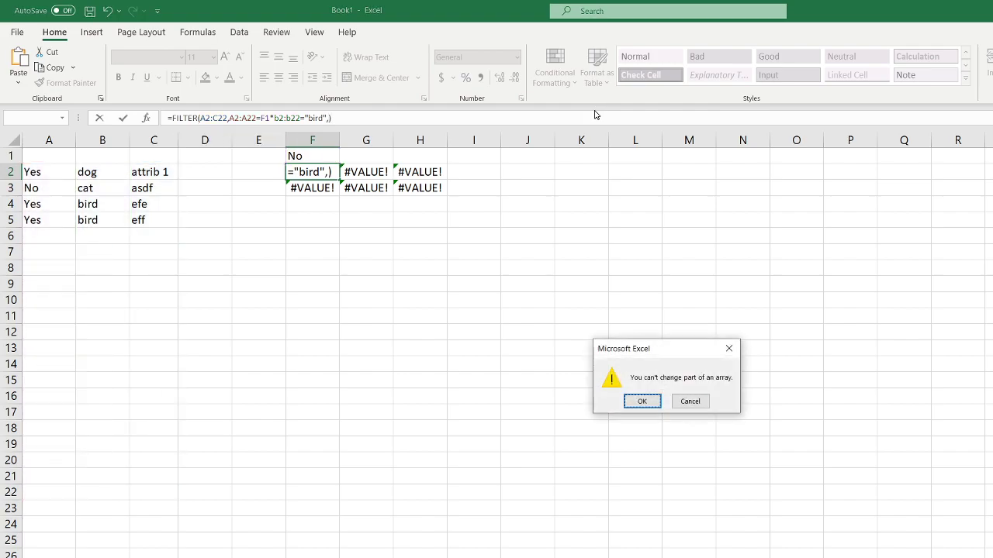
{"action": "key", "text": "Return"}
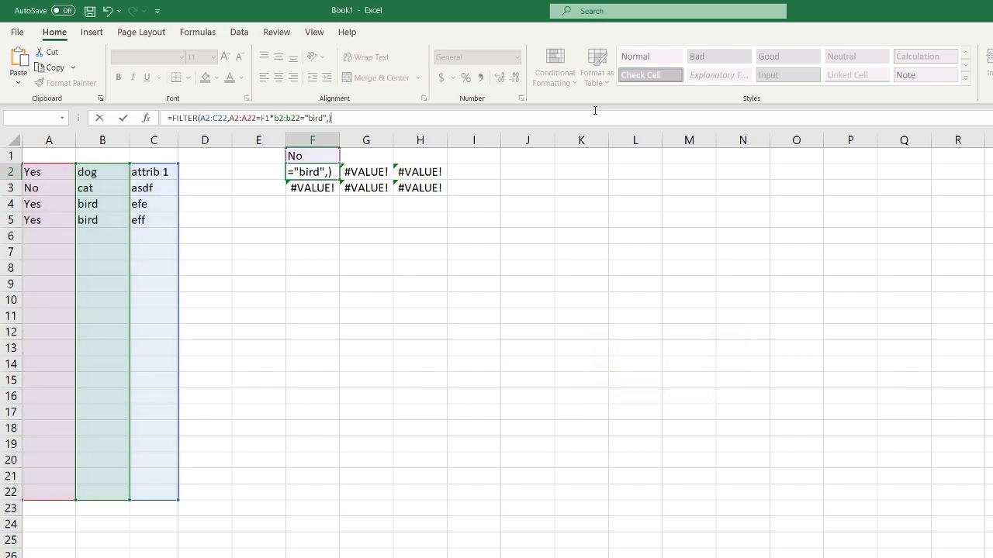
Remove the added "bird" criterion from the F2 formula, leaving =FILTER(A2:C22,A2:A22=F1 in the edit
{"action": "key", "text": "BackSpace"}
{"action": "key", "text": "BackSpace"}
{"action": "key", "text": "BackSpace"}
{"action": "key", "text": "BackSpace"}
{"action": "key", "text": "BackSpace"}
{"action": "key", "text": "BackSpace"}
{"action": "key", "text": "BackSpace"}
{"action": "key", "text": "BackSpace"}
{"action": "key", "text": "BackSpace"}
{"action": "key", "text": "BackSpace"}
{"action": "key", "text": "BackSpace"}
{"action": "key", "text": "BackSpace"}
{"action": "key", "text": "BackSpace"}
{"action": "key", "text": "BackSpace"}
{"action": "key", "text": "BackSpace"}
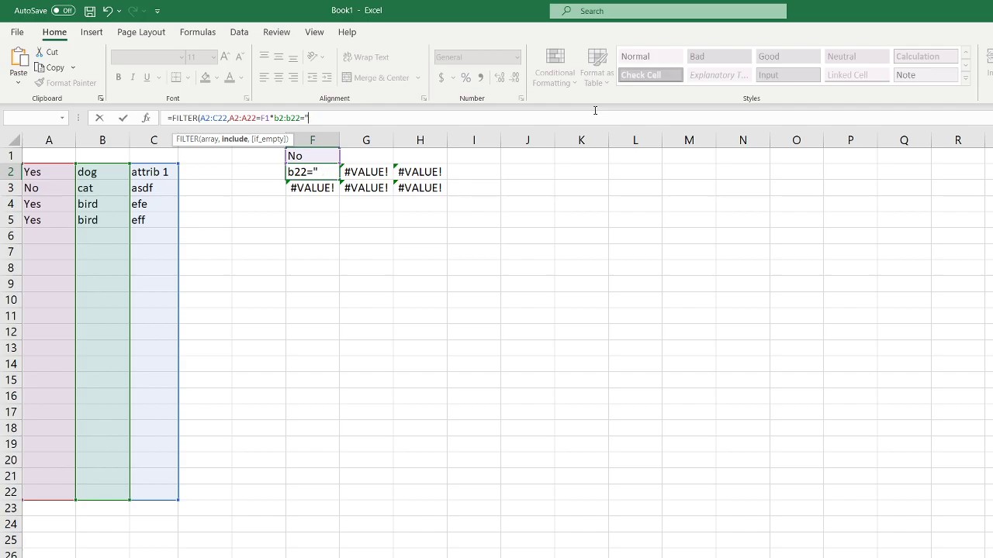
{"action": "key", "text": "BackSpace"}
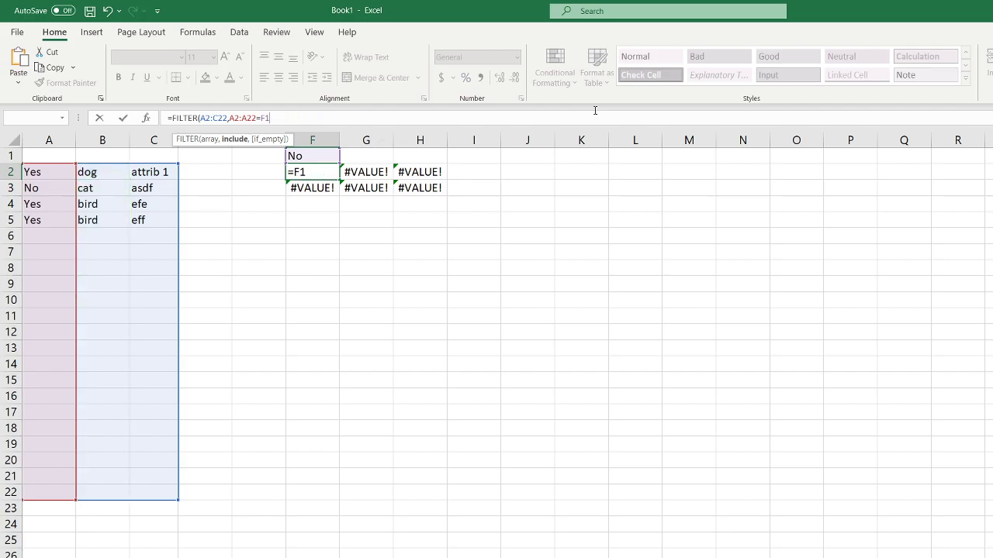
Delete the rest of the unfinished FILTER formula from the F2 edit
{"action": "key", "text": "Left"}
{"action": "key", "text": "Left"}
{"action": "key", "text": "Left"}
{"action": "key", "text": "Left"}
{"action": "key", "text": "Left"}
{"action": "key", "text": "Left"}
{"action": "key", "text": "Left"}
{"action": "key", "text": "Left"}
{"action": "key", "text": "Left"}
{"action": "key", "text": "Left"}
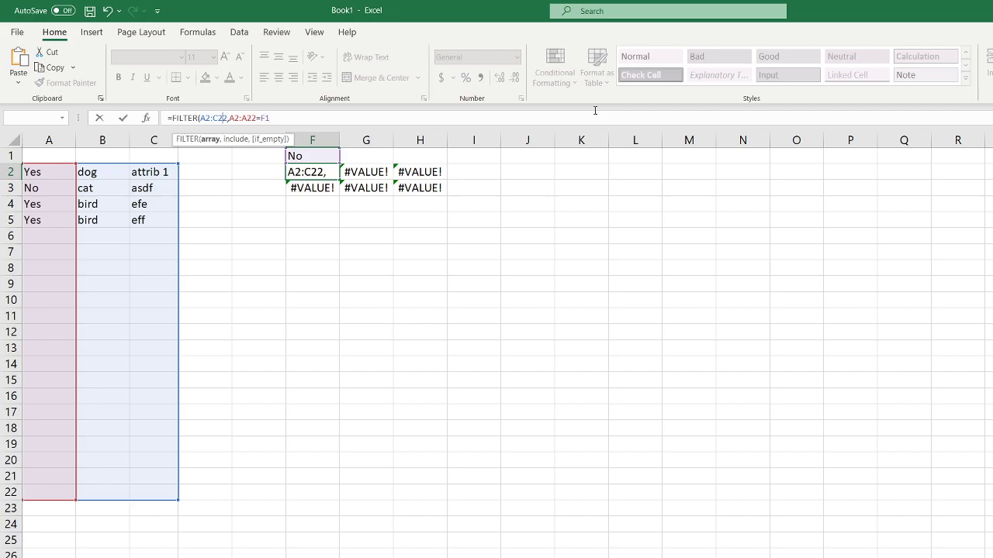
{"action": "key", "text": "Right"}
{"action": "key", "text": "Right"}
{"action": "key", "text": "Right"}
{"action": "key", "text": "End"}
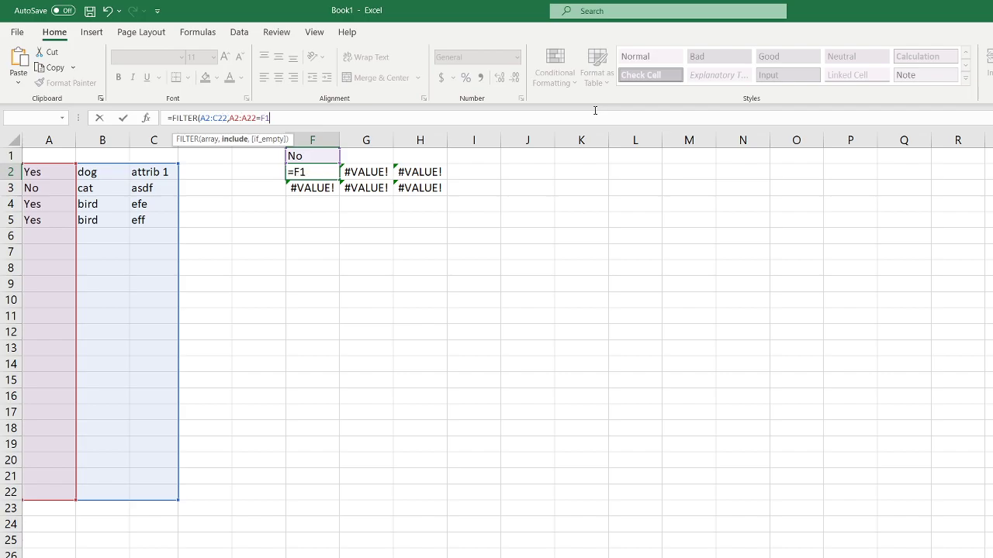
{"action": "type", "text": ","}
{"action": "key", "text": "BackSpace"}
{"action": "key", "text": "BackSpace"}
{"action": "key", "text": "BackSpace"}
{"action": "key", "text": "BackSpace"}
{"action": "key", "text": "BackSpace"}
{"action": "key", "text": "BackSpace"}
{"action": "key", "text": "BackSpace"}
{"action": "key", "text": "BackSpace"}
{"action": "key", "text": "BackSpace"}
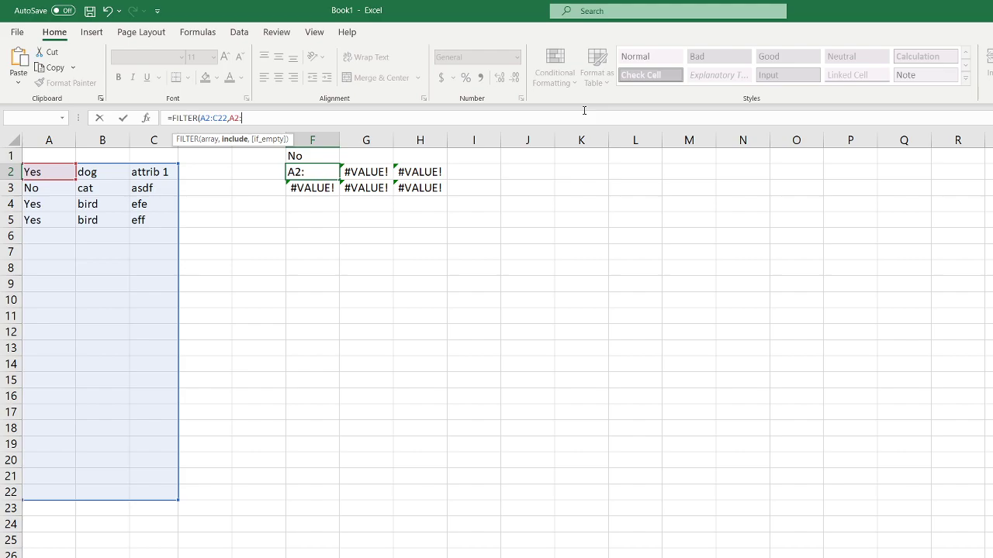
{"action": "key", "text": "BackSpace"}
{"action": "key", "text": "BackSpace"}
{"action": "key", "text": "BackSpace"}
{"action": "key", "text": "BackSpace"}
{"action": "key", "text": "BackSpace"}
{"action": "key", "text": "BackSpace"}
{"action": "key", "text": "BackSpace"}
{"action": "key", "text": "BackSpace"}
{"action": "key", "text": "BackSpace"}
{"action": "key", "text": "BackSpace"}
{"action": "key", "text": "BackSpace"}
{"action": "key", "text": "BackSpace"}
{"action": "key", "text": "BackSpace"}
{"action": "key", "text": "BackSpace"}
{"action": "key", "text": "BackSpace"}
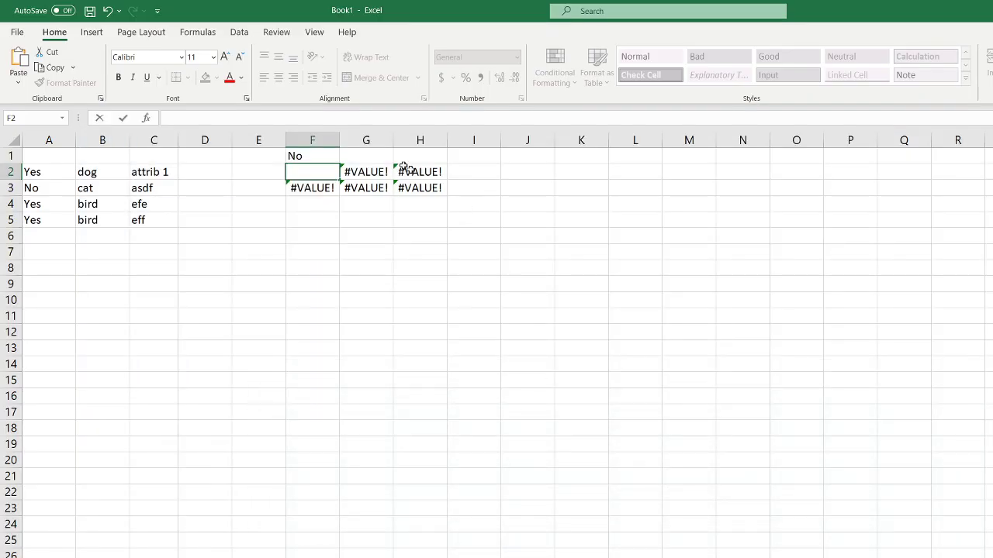
{"action": "left_click", "coordinate": [259, 118]}
{"action": "left_click", "coordinate": [108, 11]}
{"action": "left_click", "coordinate": [133, 11]}
{"action": "type", "text": "dffdfagdfg"}
{"action": "key", "text": "Return"}
{"action": "left_click", "coordinate": [678, 401]}
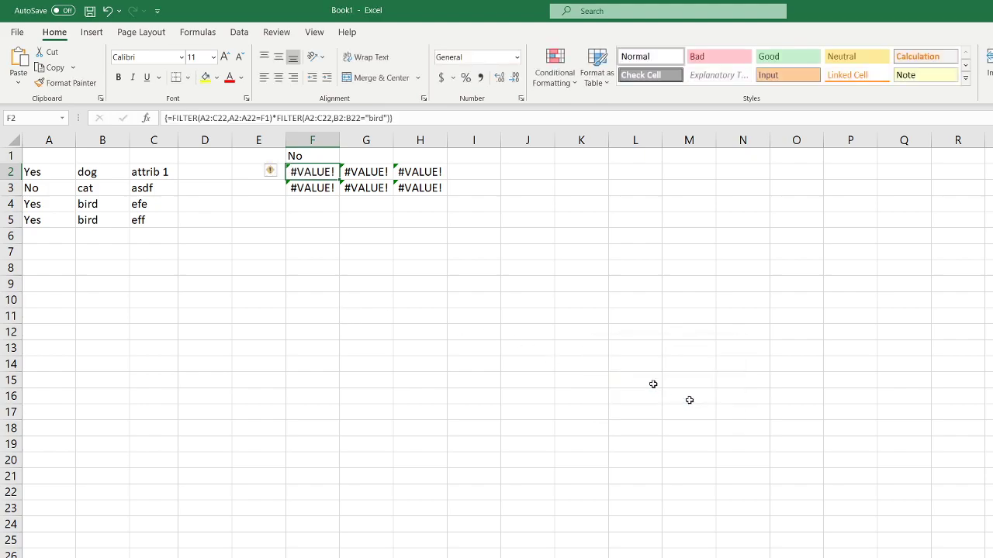
Clear the F1 criterion and the array results in F2:H3 by filling blank cells from column E across them
{"action": "left_click", "coordinate": [312, 158]}
{"action": "left_click", "coordinate": [311, 174]}
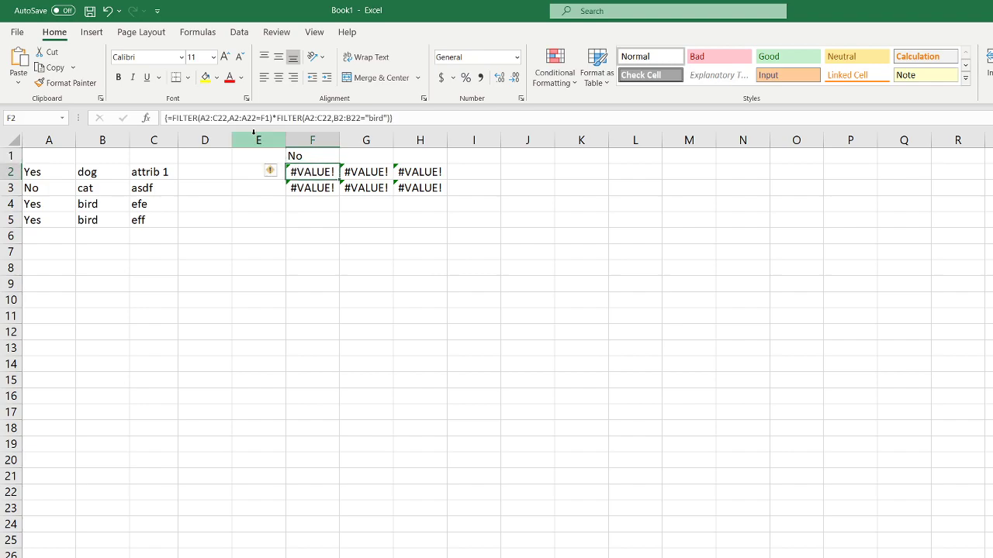
{"action": "left_click_drag", "start_coordinate": [266, 155], "coordinate": [530, 259]}
{"action": "left_click", "coordinate": [508, 302]}
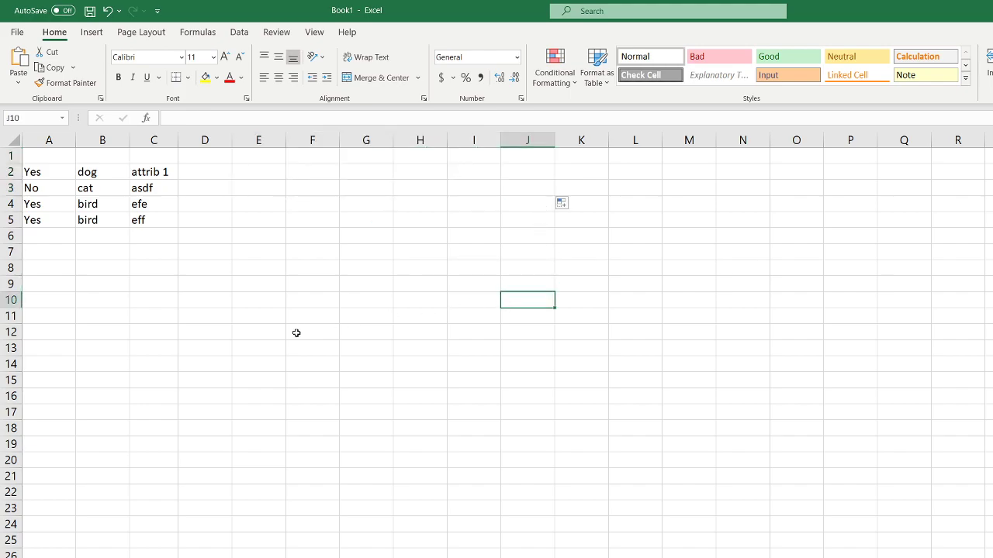
Undo the blank fill and the two-FILTER edits, back to =FILTER(A2:C22,A2:A22=F1) in F2
{"action": "left_click", "coordinate": [264, 174]}
{"action": "left_click", "coordinate": [107, 11]}
{"action": "left_click", "coordinate": [107, 10]}
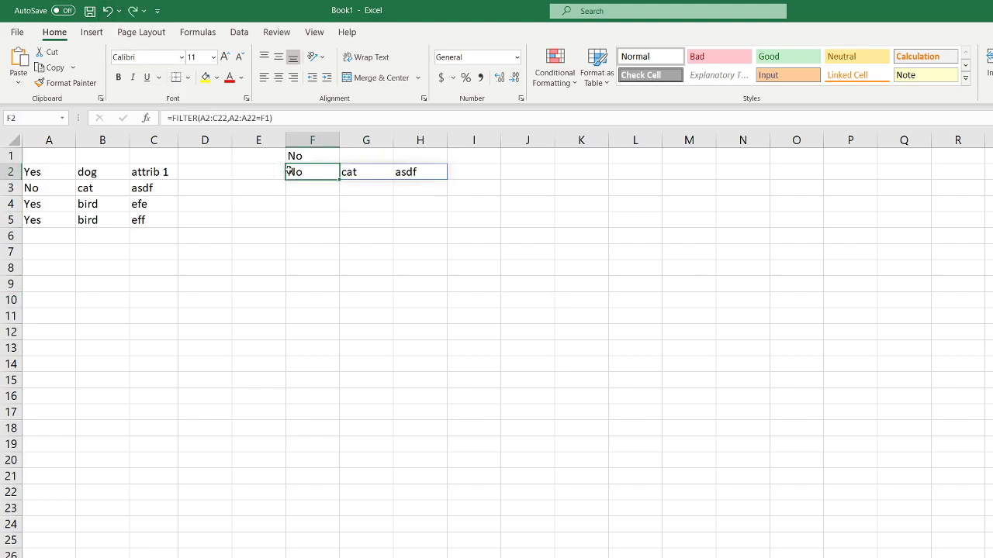
Set the filter criterion in F1 to Yes
{"action": "left_click", "coordinate": [308, 153]}
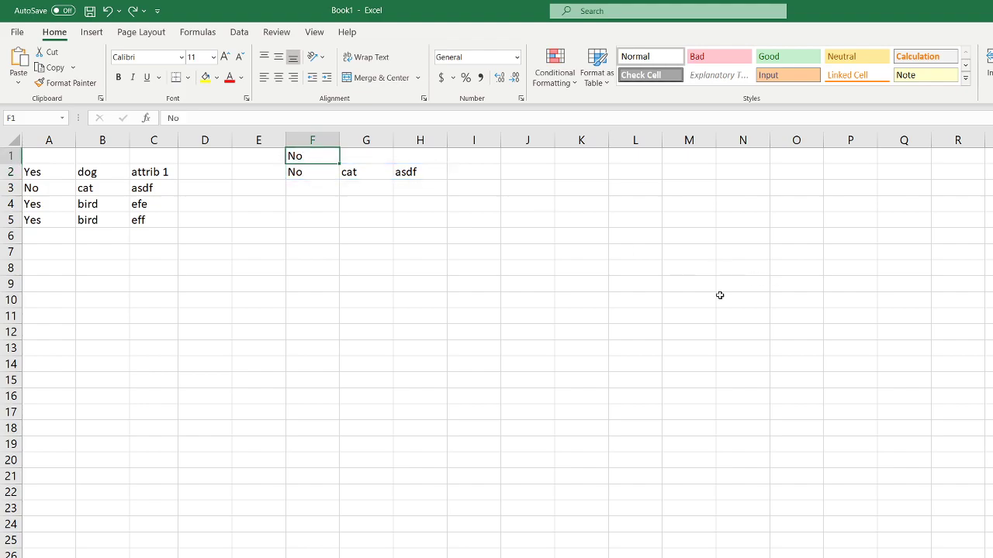
{"action": "type", "text": "Yes"}
{"action": "key", "text": "Return"}
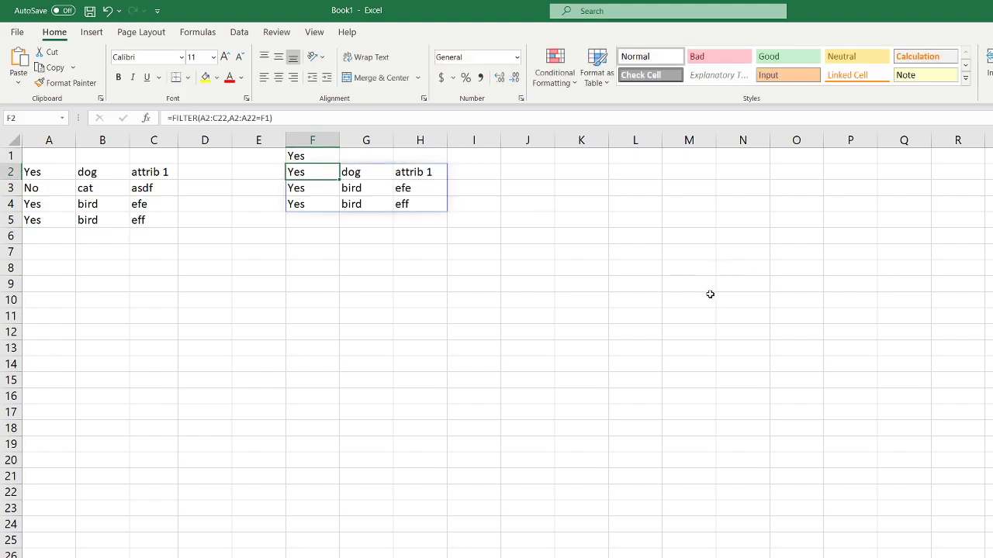
Examine the filter results below F1, the source table in columns A to C, and the cells across row 1
{"action": "left_click", "coordinate": [473, 300]}
{"action": "left_click_drag", "start_coordinate": [299, 173], "coordinate": [597, 353]}
{"action": "left_click", "coordinate": [328, 155]}
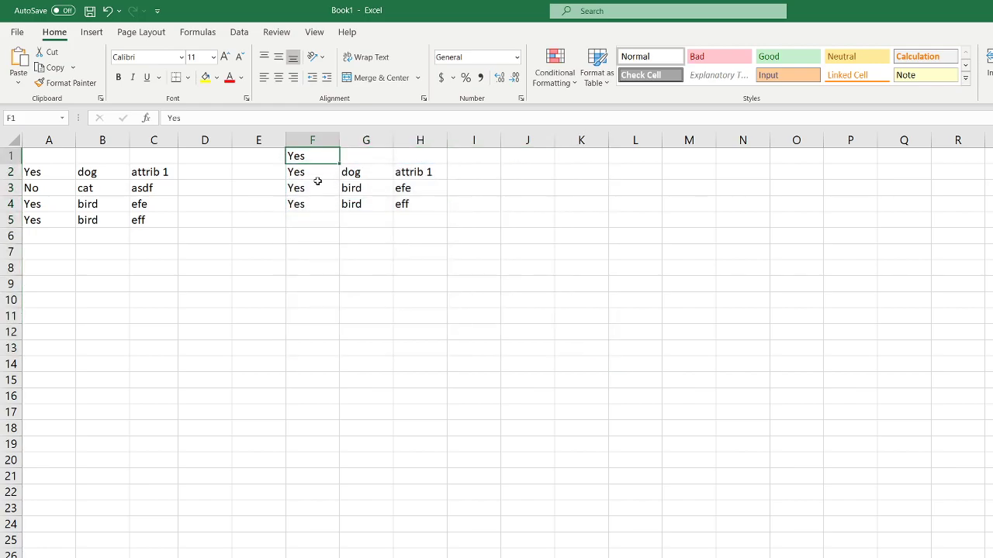
{"action": "left_click_drag", "start_coordinate": [318, 172], "coordinate": [563, 237]}
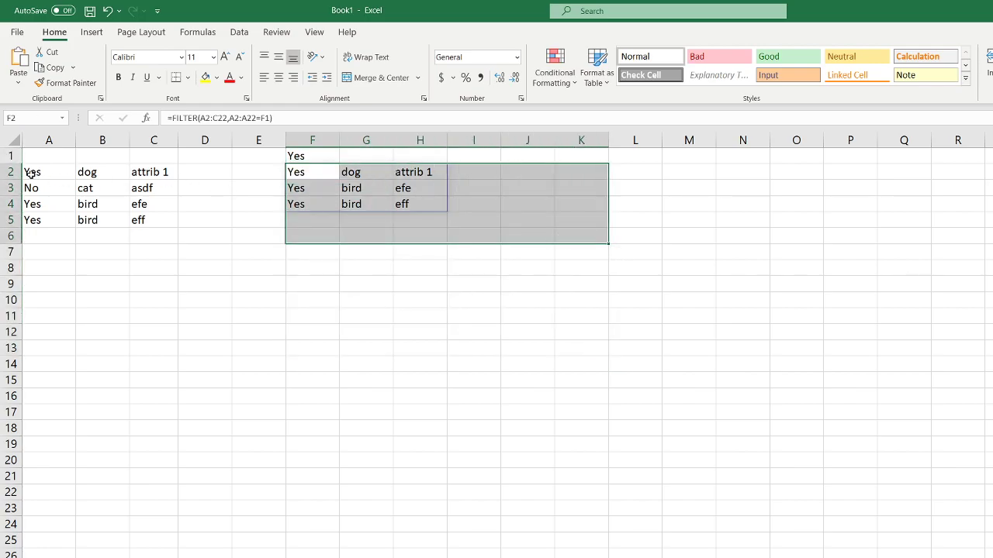
{"action": "left_click_drag", "start_coordinate": [42, 173], "coordinate": [992, 557]}
{"action": "scroll", "coordinate": [300, 393], "scroll_direction": "up", "scroll_amount": 1}
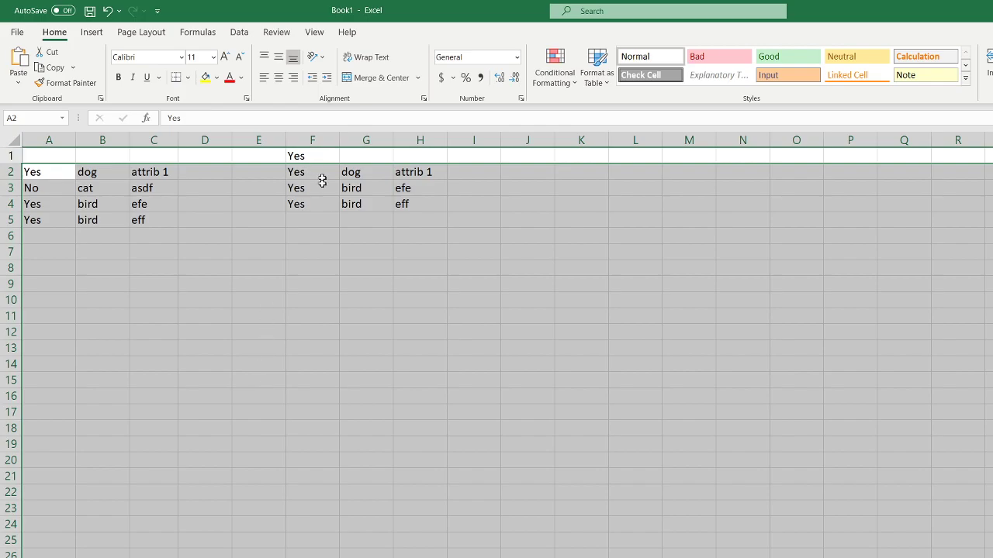
{"action": "left_click", "coordinate": [51, 160]}
{"action": "left_click", "coordinate": [91, 156]}
{"action": "left_click", "coordinate": [145, 156]}
{"action": "left_click", "coordinate": [205, 157]}
{"action": "left_click", "coordinate": [260, 157]}
{"action": "left_click", "coordinate": [312, 157]}
{"action": "left_click", "coordinate": [388, 160]}
{"action": "left_click", "coordinate": [438, 159]}
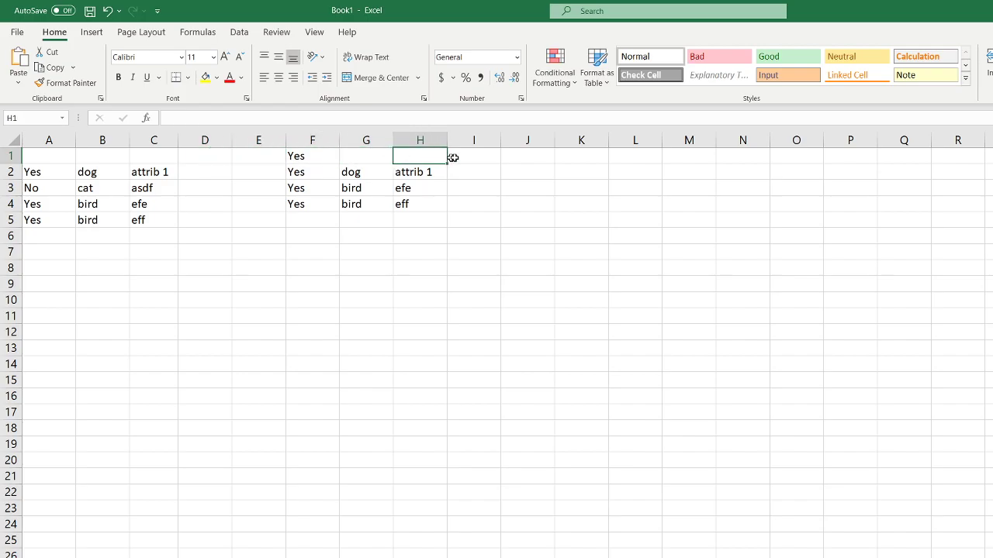
{"action": "left_click", "coordinate": [296, 156]}
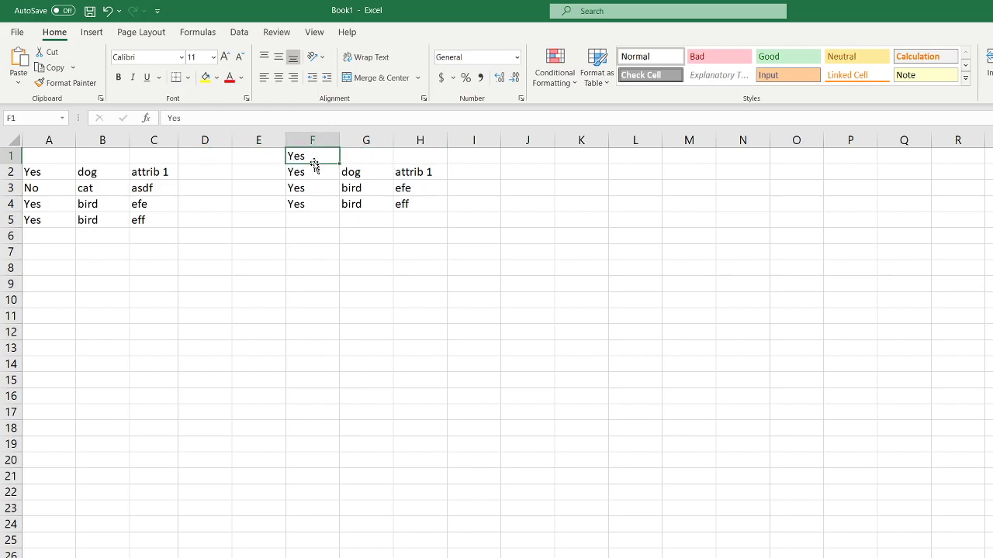
{"action": "left_click", "coordinate": [365, 157]}
{"action": "left_click", "coordinate": [435, 157]}
{"action": "left_click", "coordinate": [312, 156]}
{"action": "left_click_drag", "start_coordinate": [179, 236], "coordinate": [536, 446]}
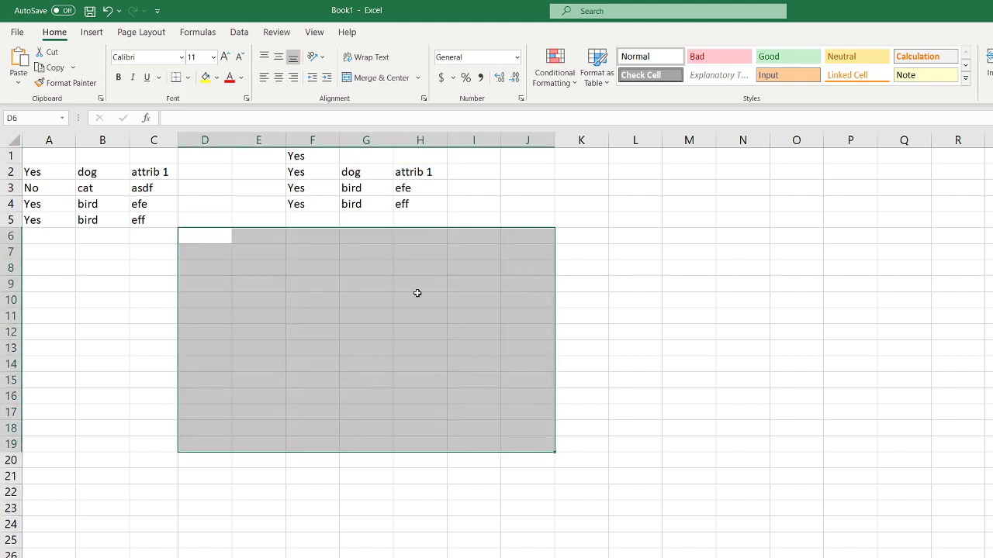
Clear the sample table, the F1 criterion and the filter results by filling blank cells from column I across to column A
{"action": "left_click", "coordinate": [309, 156]}
{"action": "left_click_drag", "start_coordinate": [472, 152], "coordinate": [39, 221]}
{"action": "left_click", "coordinate": [334, 336]}
{"action": "left_click", "coordinate": [210, 175]}
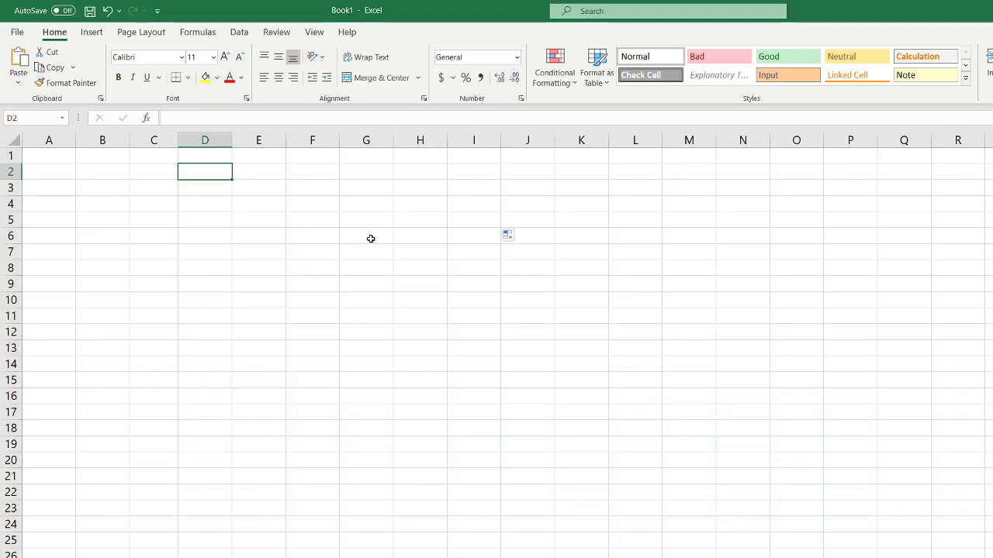
{"action": "left_click", "coordinate": [371, 239]}
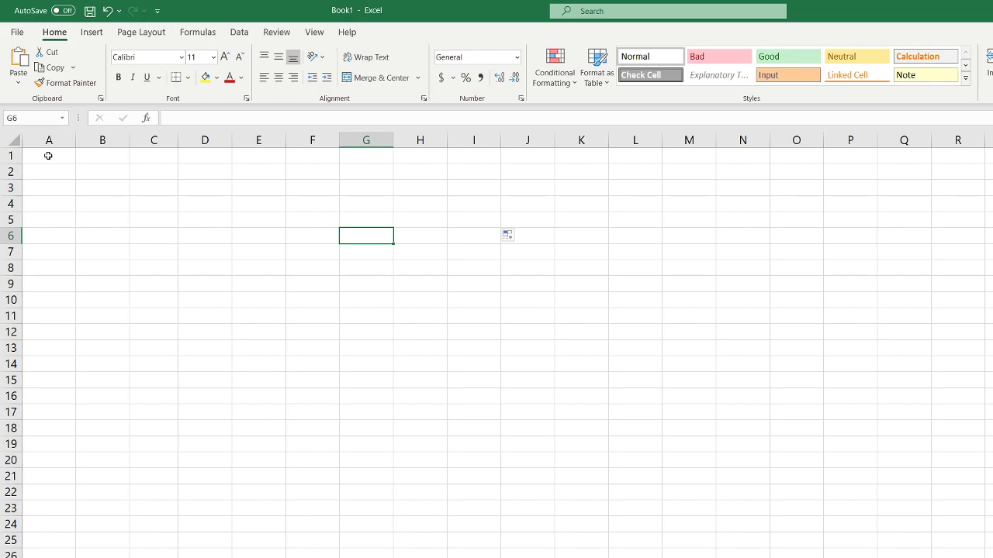
{"action": "left_click_drag", "start_coordinate": [44, 156], "coordinate": [314, 320]}
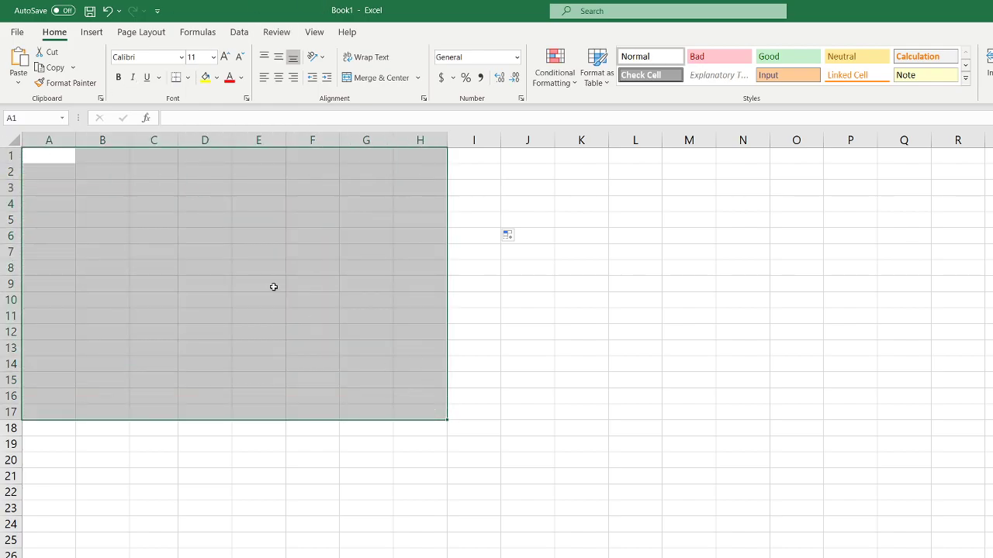
{"action": "left_click_drag", "start_coordinate": [41, 151], "coordinate": [505, 388]}
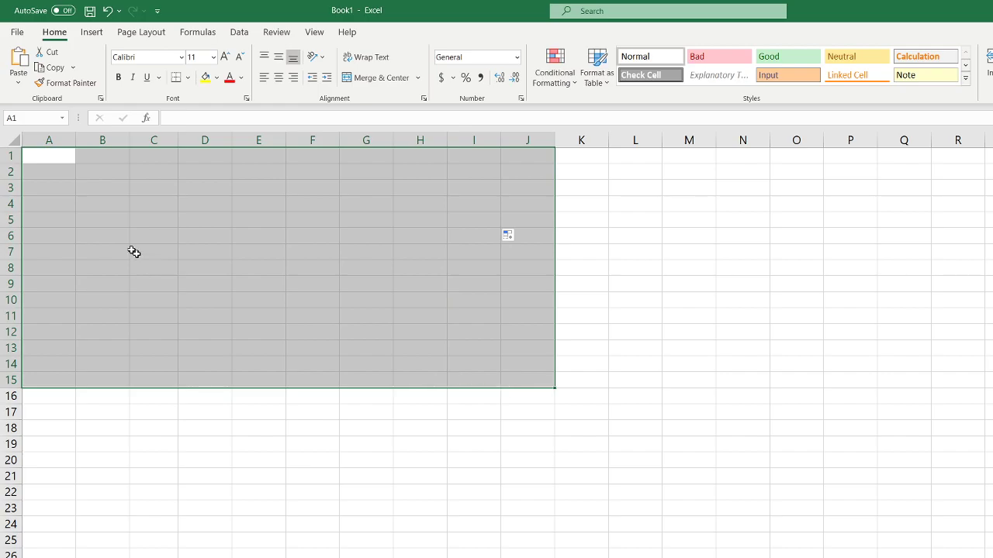
{"action": "left_click_drag", "start_coordinate": [34, 155], "coordinate": [638, 412]}
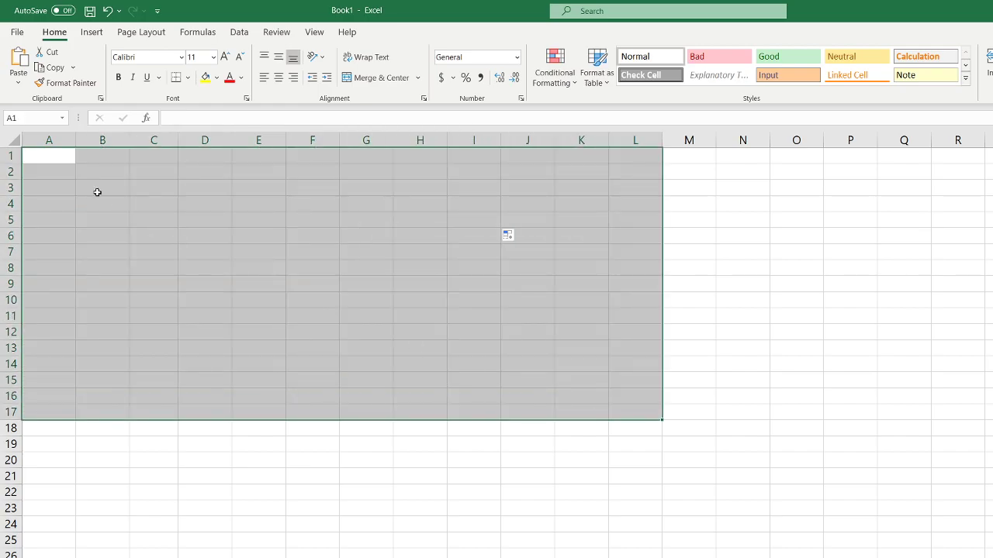
{"action": "left_click_drag", "start_coordinate": [58, 159], "coordinate": [497, 400]}
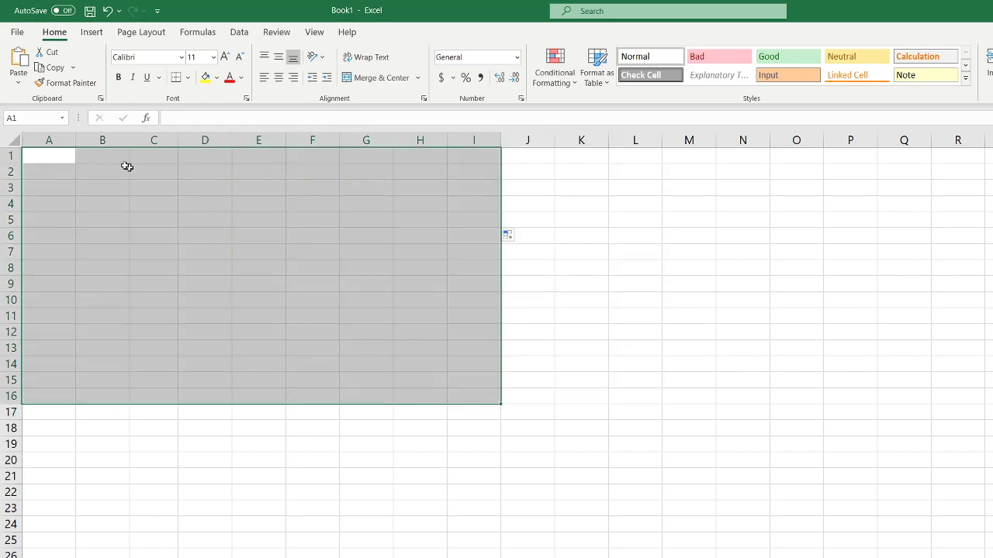
{"action": "left_click_drag", "start_coordinate": [38, 153], "coordinate": [468, 374]}
{"action": "left_click_drag", "start_coordinate": [38, 156], "coordinate": [490, 380]}
{"action": "left_click_drag", "start_coordinate": [47, 156], "coordinate": [468, 404]}
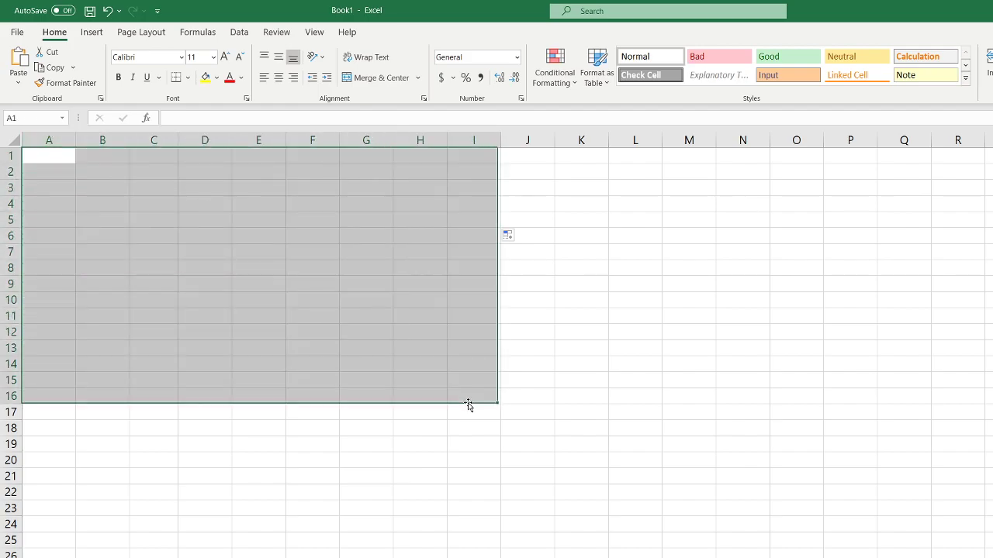
{"action": "left_click_drag", "start_coordinate": [44, 155], "coordinate": [403, 346]}
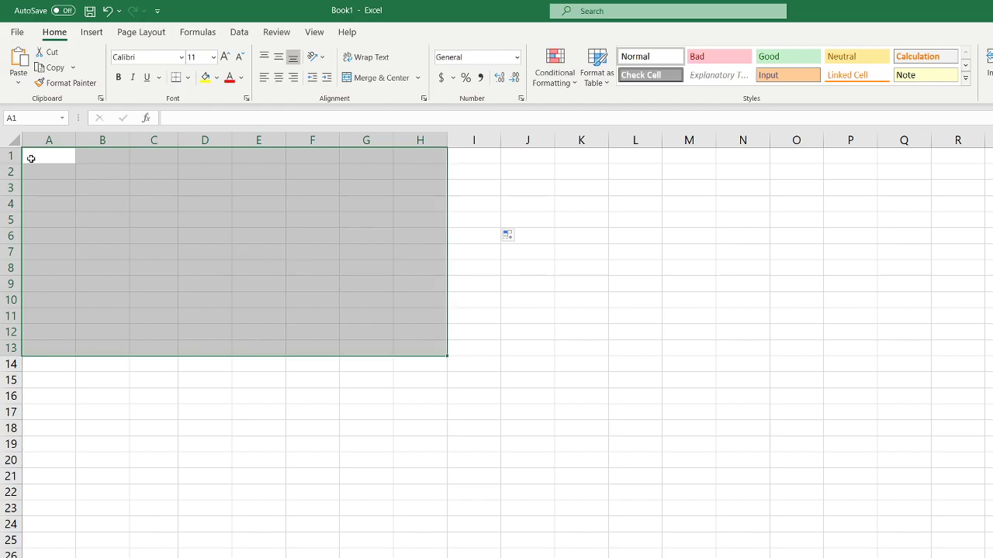
{"action": "left_click_drag", "start_coordinate": [31, 159], "coordinate": [477, 399]}
{"action": "left_click_drag", "start_coordinate": [31, 155], "coordinate": [388, 322]}
{"action": "left_click", "coordinate": [425, 326]}
{"action": "left_click", "coordinate": [492, 335]}
{"action": "left_click", "coordinate": [597, 280]}
{"action": "left_click", "coordinate": [523, 222]}
{"action": "left_click", "coordinate": [526, 234]}
{"action": "left_click", "coordinate": [526, 222]}
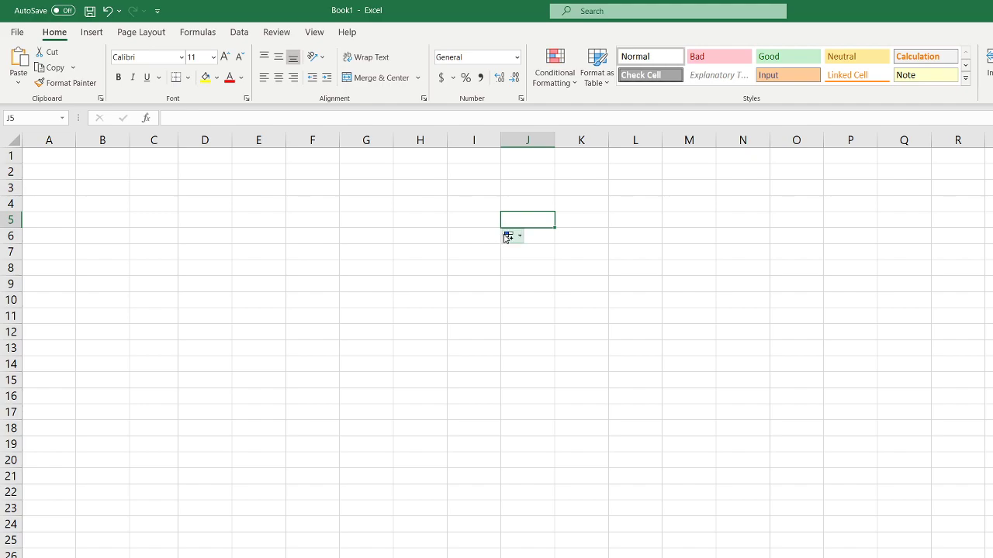
{"action": "left_click", "coordinate": [508, 237]}
{"action": "left_click", "coordinate": [376, 235]}
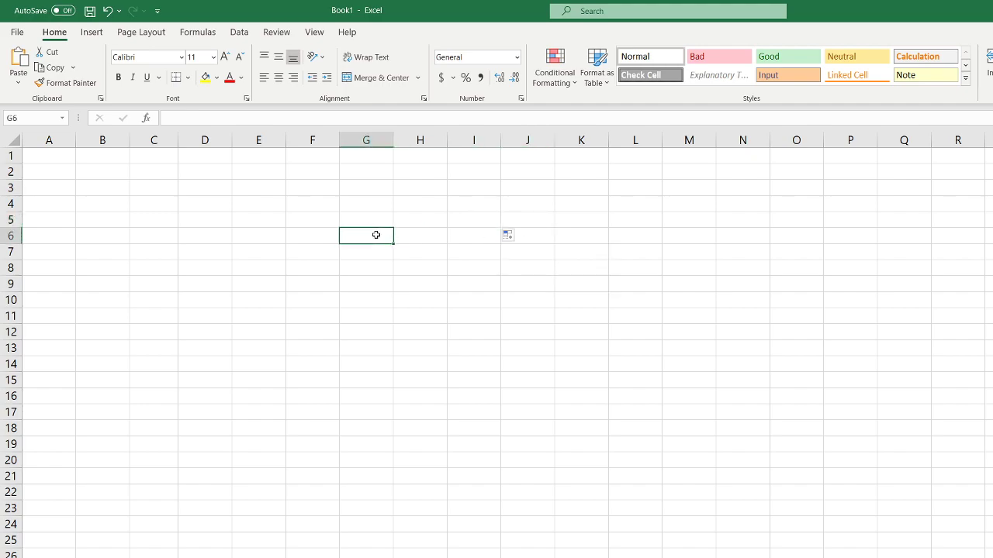
{"action": "left_click", "coordinate": [49, 159]}
{"action": "left_click_drag", "start_coordinate": [49, 159], "coordinate": [457, 395]}
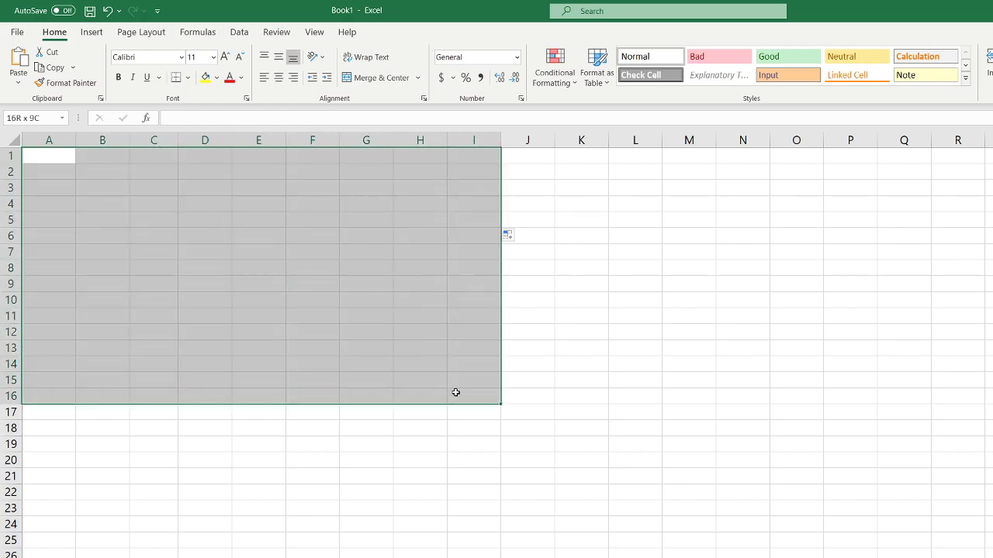
Choose Copy Cells as the auto fill option for the blank fill
{"action": "left_click", "coordinate": [541, 268]}
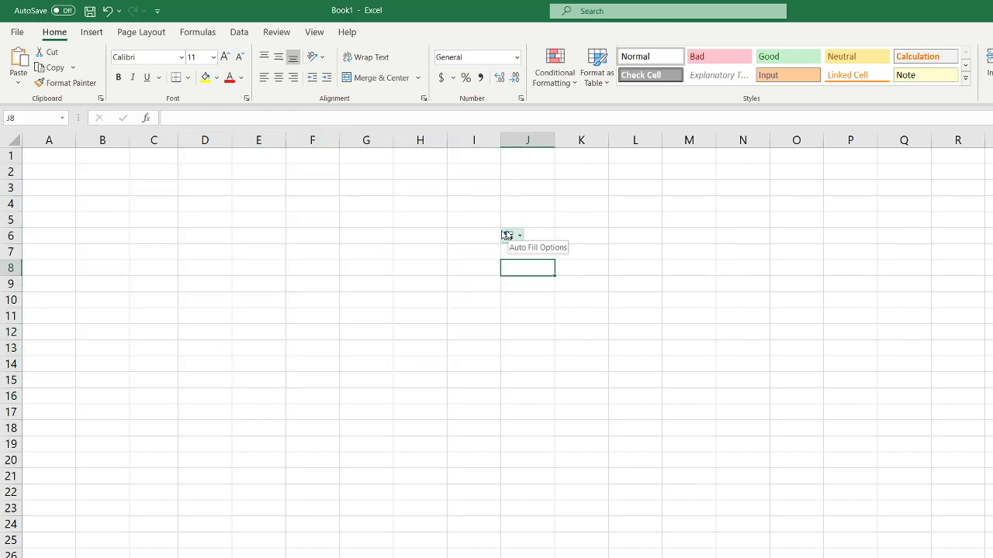
{"action": "left_click", "coordinate": [431, 236]}
{"action": "left_click", "coordinate": [505, 237]}
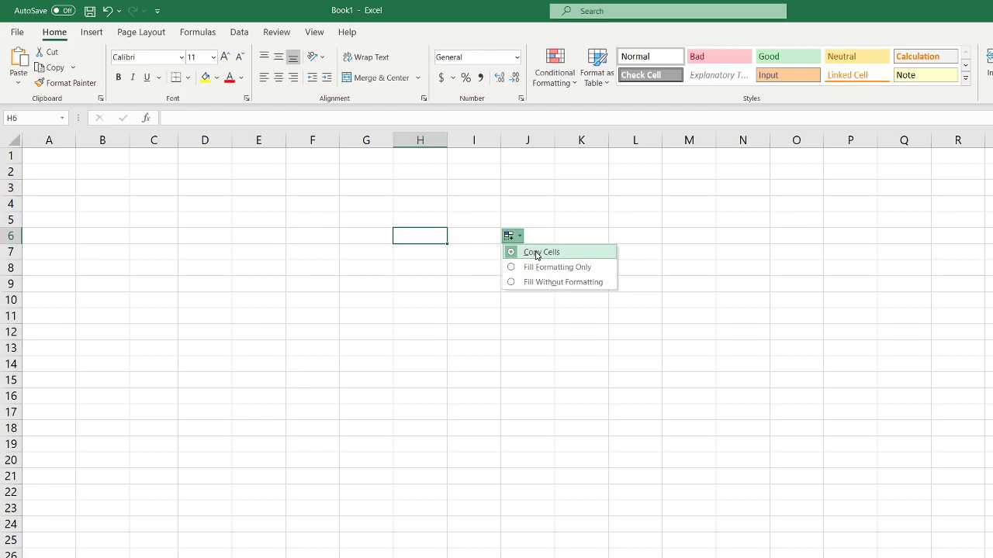
{"action": "left_click", "coordinate": [537, 255]}
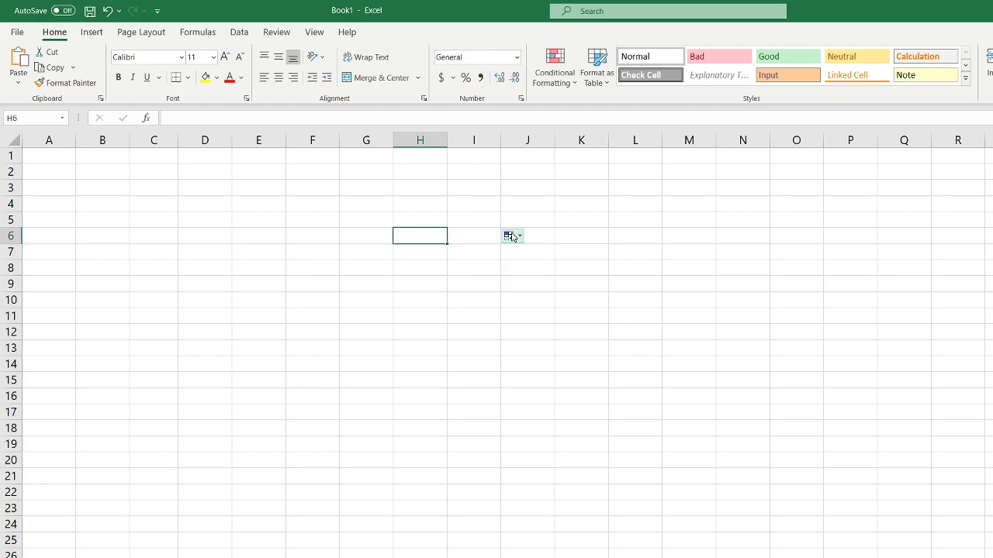
{"action": "double_click", "coordinate": [372, 270]}
{"action": "left_click", "coordinate": [355, 314]}
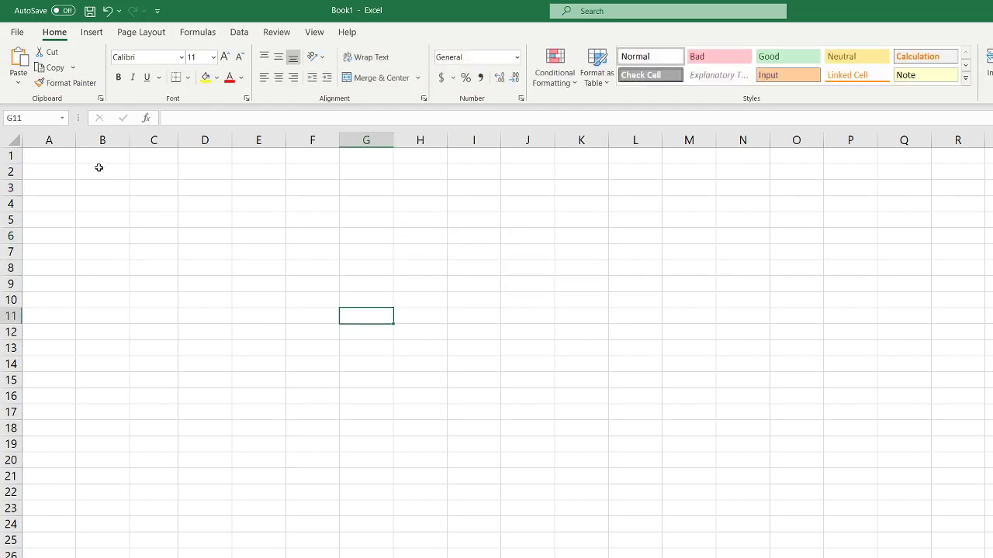
{"action": "left_click", "coordinate": [47, 154]}
{"action": "key", "text": "ctrl+a"}
{"action": "left_click_drag", "start_coordinate": [56, 155], "coordinate": [464, 378]}
{"action": "left_click", "coordinate": [826, 508]}
{"action": "left_click_drag", "start_coordinate": [826, 509], "coordinate": [581, 460]}
{"action": "left_click_drag", "start_coordinate": [581, 460], "coordinate": [647, 484]}
{"action": "left_click_drag", "start_coordinate": [667, 445], "coordinate": [458, 379]}
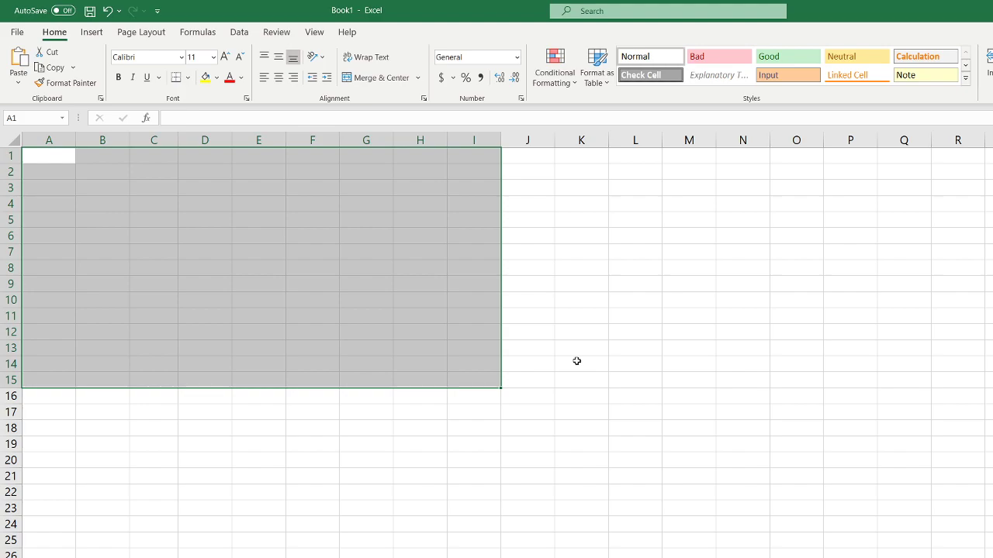
{"action": "left_click_drag", "start_coordinate": [198, 222], "coordinate": [203, 314]}
{"action": "left_click", "coordinate": [308, 235]}
{"action": "left_click", "coordinate": [323, 343]}
{"action": "left_click", "coordinate": [306, 223]}
{"action": "left_click", "coordinate": [308, 284]}
{"action": "left_click", "coordinate": [318, 332]}
{"action": "left_click", "coordinate": [434, 381]}
{"action": "left_click_drag", "start_coordinate": [107, 256], "coordinate": [266, 439]}
{"action": "left_click", "coordinate": [308, 287]}
{"action": "left_click", "coordinate": [364, 379]}
{"action": "left_click", "coordinate": [277, 319]}
{"action": "left_click", "coordinate": [311, 251]}
{"action": "left_click", "coordinate": [326, 344]}
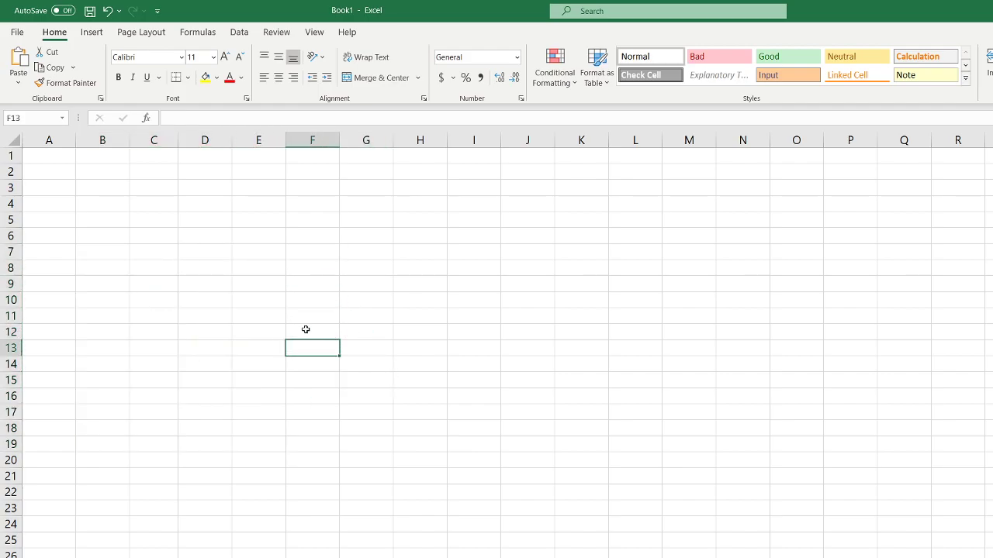
{"action": "left_click_drag", "start_coordinate": [51, 153], "coordinate": [547, 522]}
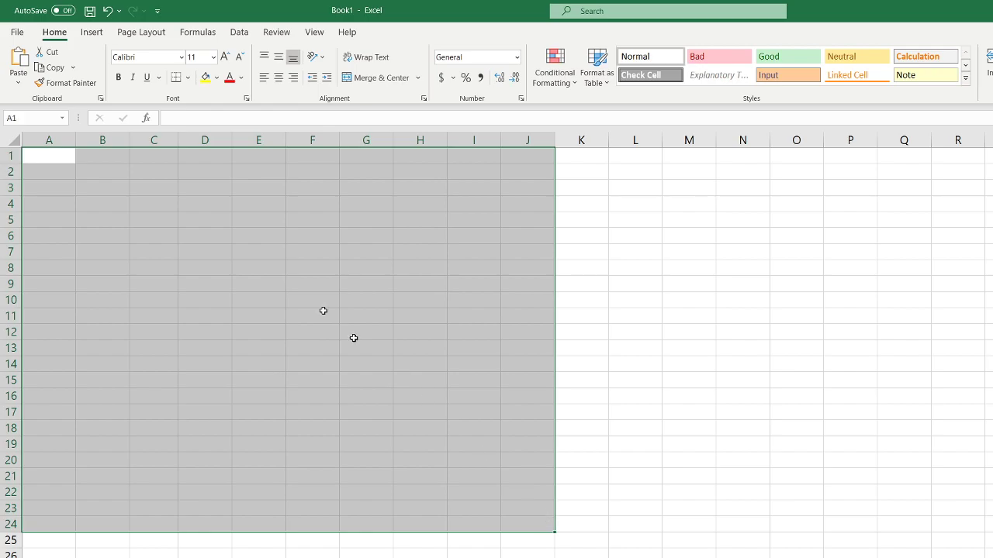
{"action": "left_click_drag", "start_coordinate": [43, 157], "coordinate": [472, 506]}
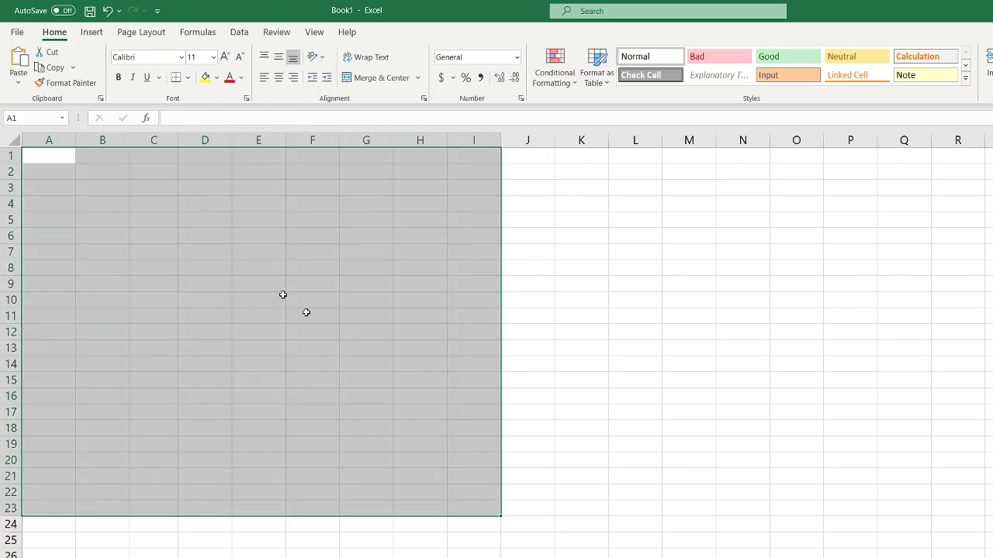
{"action": "left_click", "coordinate": [53, 156]}
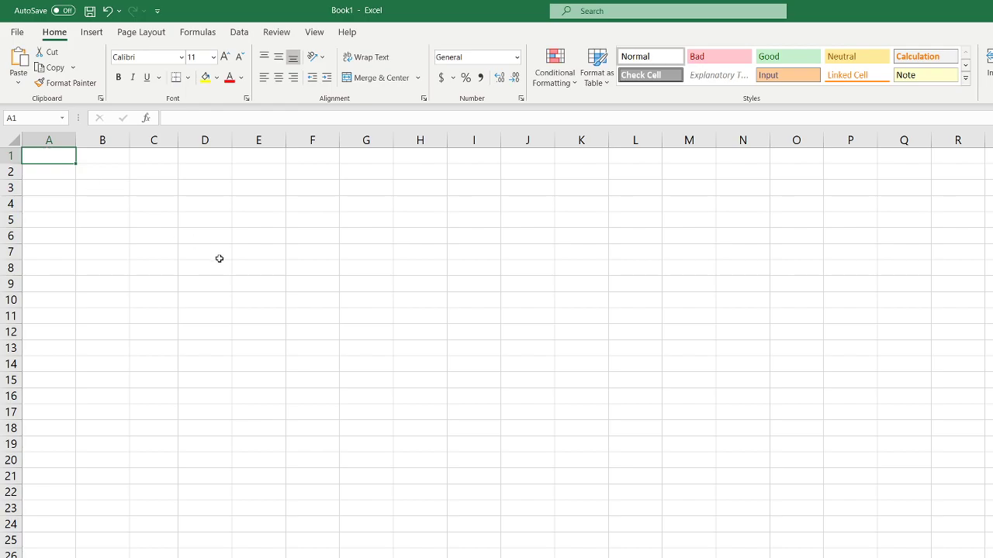
{"action": "left_click_drag", "start_coordinate": [197, 237], "coordinate": [333, 240]}
{"action": "left_click_drag", "start_coordinate": [188, 254], "coordinate": [333, 260]}
{"action": "left_click_drag", "start_coordinate": [207, 235], "coordinate": [334, 239]}
{"action": "left_click_drag", "start_coordinate": [201, 281], "coordinate": [333, 284]}
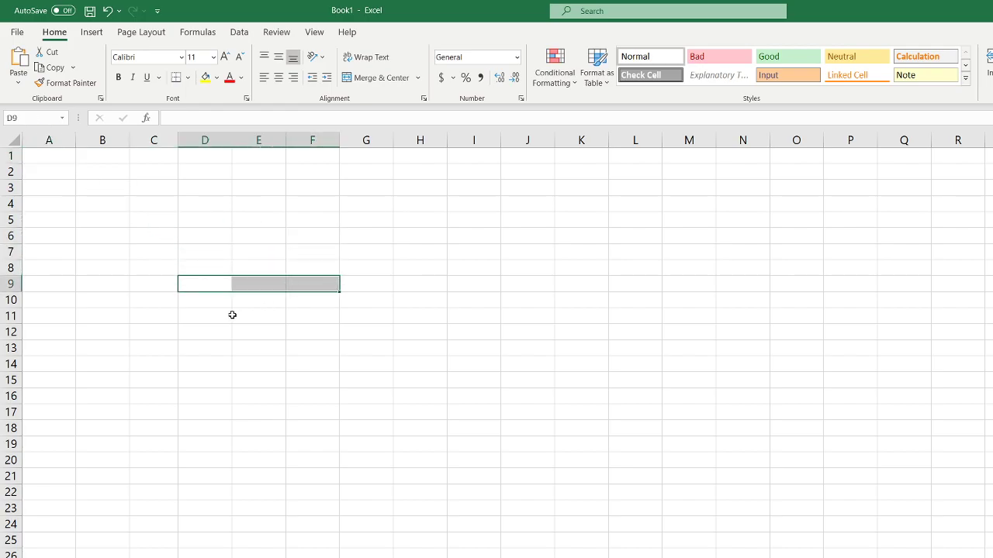
{"action": "left_click_drag", "start_coordinate": [231, 315], "coordinate": [372, 334]}
{"action": "left_click", "coordinate": [458, 527]}
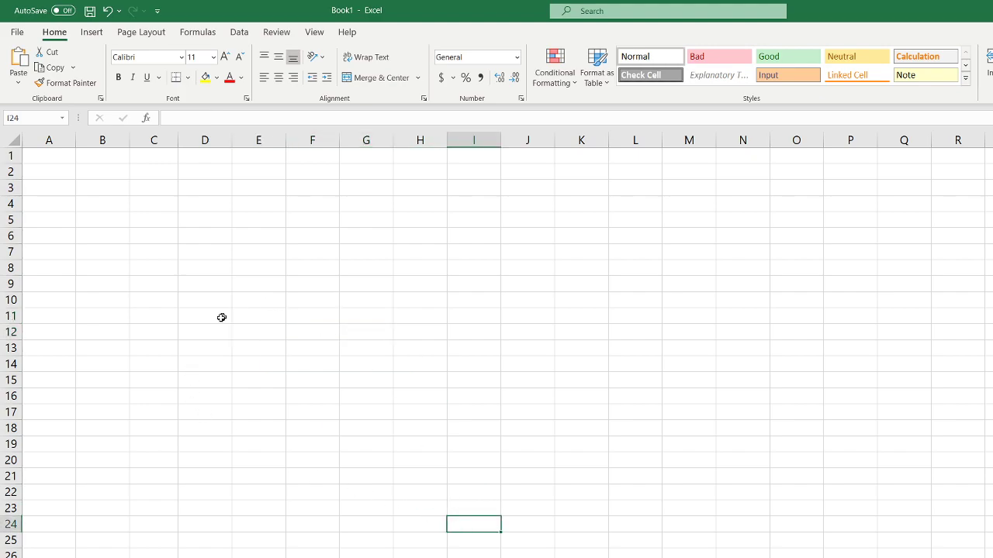
{"action": "left_click_drag", "start_coordinate": [224, 315], "coordinate": [256, 316]}
{"action": "left_click", "coordinate": [313, 348]}
{"action": "left_click", "coordinate": [328, 380]}
{"action": "left_click", "coordinate": [152, 397]}
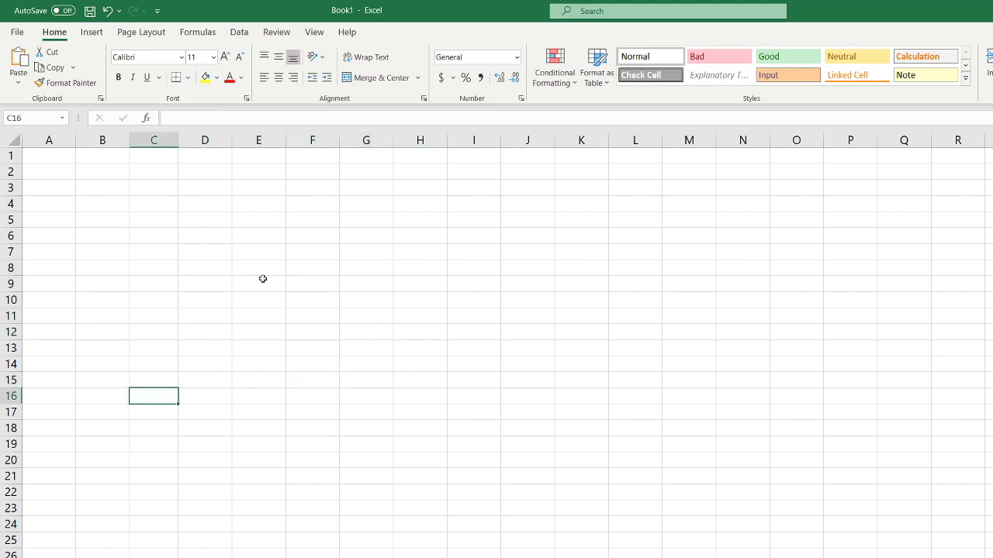
{"action": "left_click", "coordinate": [256, 236]}
{"action": "left_click", "coordinate": [252, 263]}
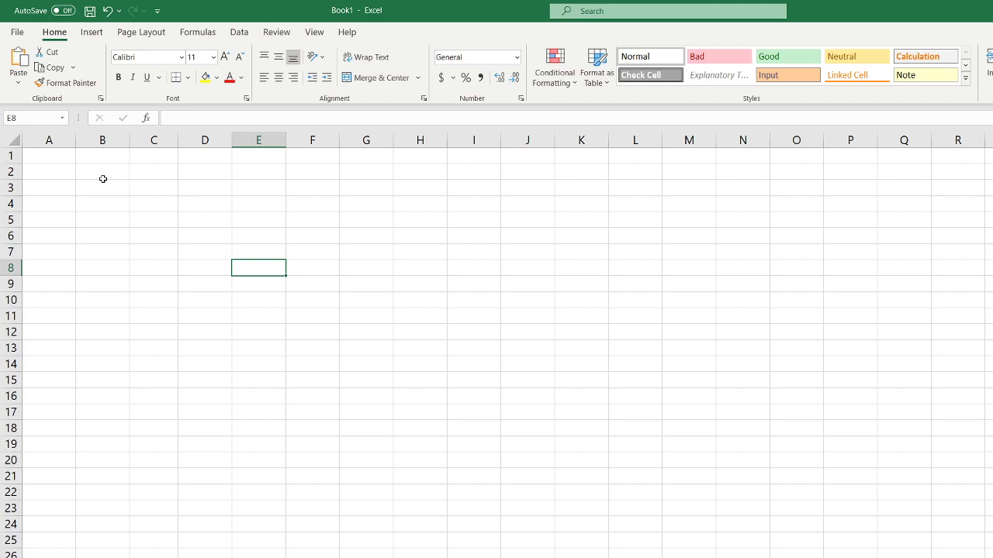
{"action": "left_click_drag", "start_coordinate": [101, 183], "coordinate": [357, 384]}
{"action": "left_click", "coordinate": [203, 188]}
{"action": "left_click", "coordinate": [245, 185]}
{"action": "left_click", "coordinate": [257, 233]}
{"action": "left_click", "coordinate": [259, 269]}
{"action": "left_click_drag", "start_coordinate": [257, 366], "coordinate": [257, 379]}
{"action": "left_click", "coordinate": [249, 267]}
{"action": "left_click", "coordinate": [252, 221]}
{"action": "left_click", "coordinate": [257, 206]}
{"action": "left_click", "coordinate": [260, 236]}
{"action": "left_click", "coordinate": [265, 299]}
{"action": "left_click", "coordinate": [267, 395]}
{"action": "left_click", "coordinate": [266, 252]}
{"action": "left_click", "coordinate": [262, 207]}
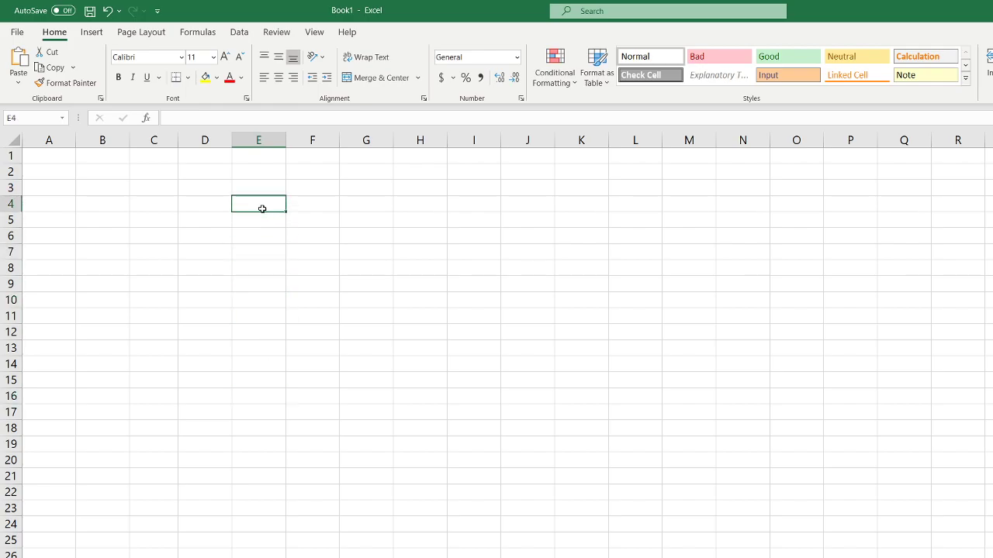
{"action": "left_click", "coordinate": [262, 235]}
{"action": "left_click", "coordinate": [262, 267]}
{"action": "left_click", "coordinate": [255, 314]}
{"action": "left_click", "coordinate": [258, 380]}
{"action": "left_click", "coordinate": [262, 413]}
{"action": "left_click", "coordinate": [254, 381]}
{"action": "left_click", "coordinate": [256, 316]}
{"action": "left_click", "coordinate": [259, 250]}
{"action": "left_click", "coordinate": [259, 217]}
{"action": "left_click", "coordinate": [259, 204]}
{"action": "left_click", "coordinate": [259, 189]}
{"action": "left_click", "coordinate": [259, 171]}
{"action": "left_click", "coordinate": [250, 200]}
{"action": "left_click", "coordinate": [256, 284]}
{"action": "left_click", "coordinate": [262, 363]}
{"action": "left_click", "coordinate": [253, 444]}
{"action": "left_click", "coordinate": [242, 495]}
{"action": "left_click", "coordinate": [251, 397]}
{"action": "left_click", "coordinate": [257, 328]}
{"action": "left_click", "coordinate": [256, 300]}
{"action": "left_click", "coordinate": [255, 270]}
{"action": "left_click", "coordinate": [256, 252]}
{"action": "left_click", "coordinate": [253, 203]}
{"action": "left_click", "coordinate": [255, 170]}
{"action": "left_click", "coordinate": [256, 155]}
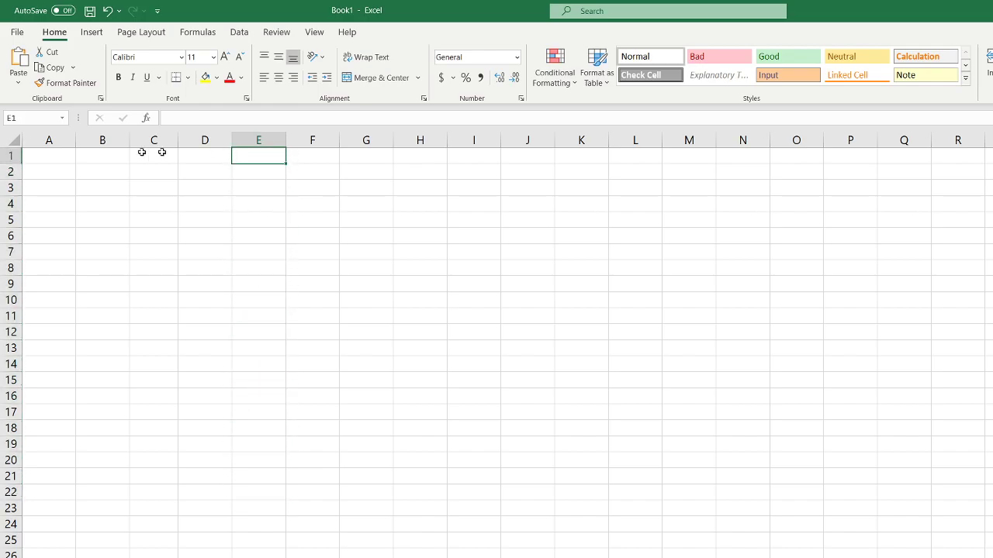
{"action": "left_click", "coordinate": [38, 154]}
{"action": "mouse_move", "coordinate": [38, 154]}
{"action": "left_mouse_down"}
{"action": "mouse_move", "coordinate": [139, 427]}
{"action": "mouse_move", "coordinate": [399, 514]}
{"action": "left_mouse_up"}
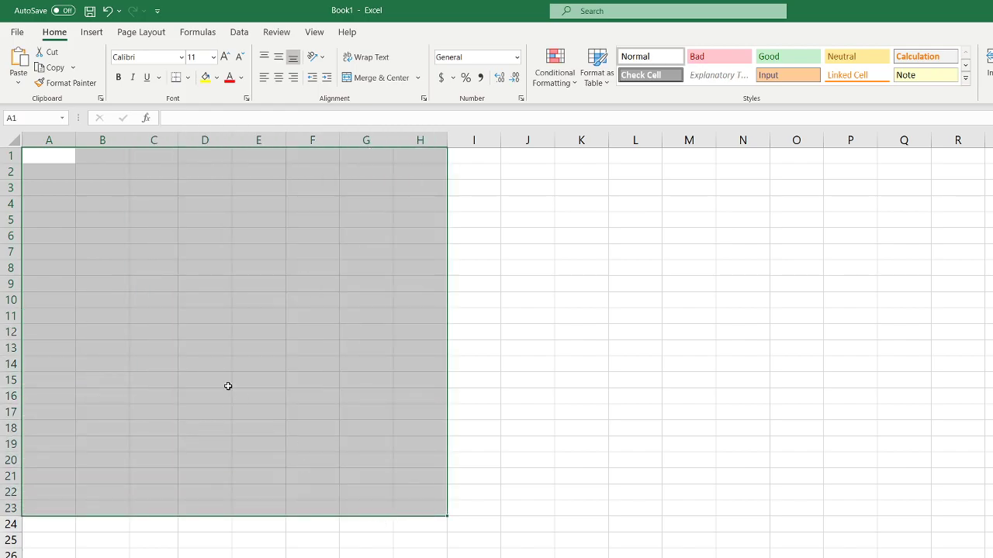
{"action": "left_click_drag", "start_coordinate": [108, 187], "coordinate": [215, 192]}
{"action": "left_click_drag", "start_coordinate": [90, 208], "coordinate": [267, 222]}
{"action": "left_click_drag", "start_coordinate": [124, 237], "coordinate": [318, 237]}
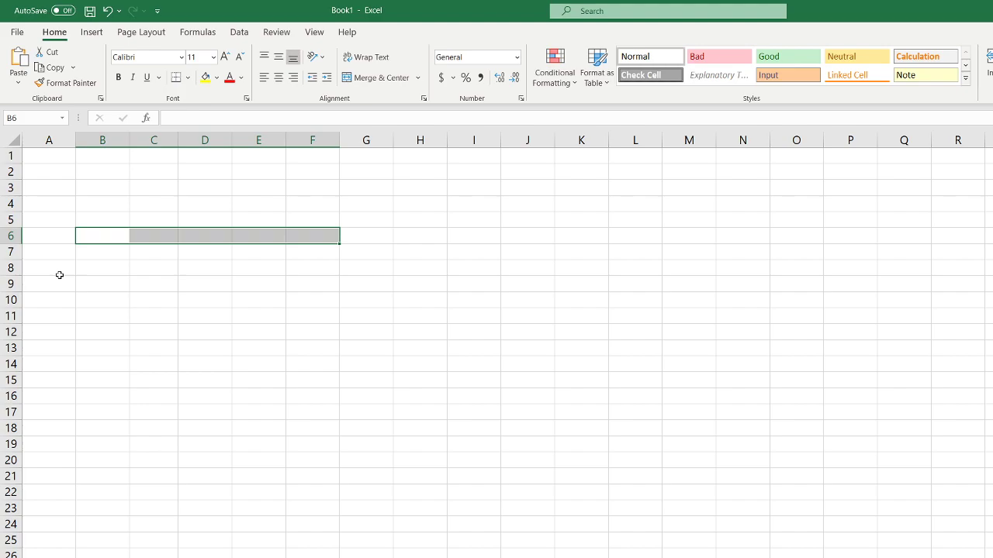
{"action": "left_click_drag", "start_coordinate": [60, 268], "coordinate": [469, 294]}
{"action": "left_click_drag", "start_coordinate": [45, 249], "coordinate": [963, 258]}
{"action": "left_click_drag", "start_coordinate": [959, 156], "coordinate": [21, 557]}
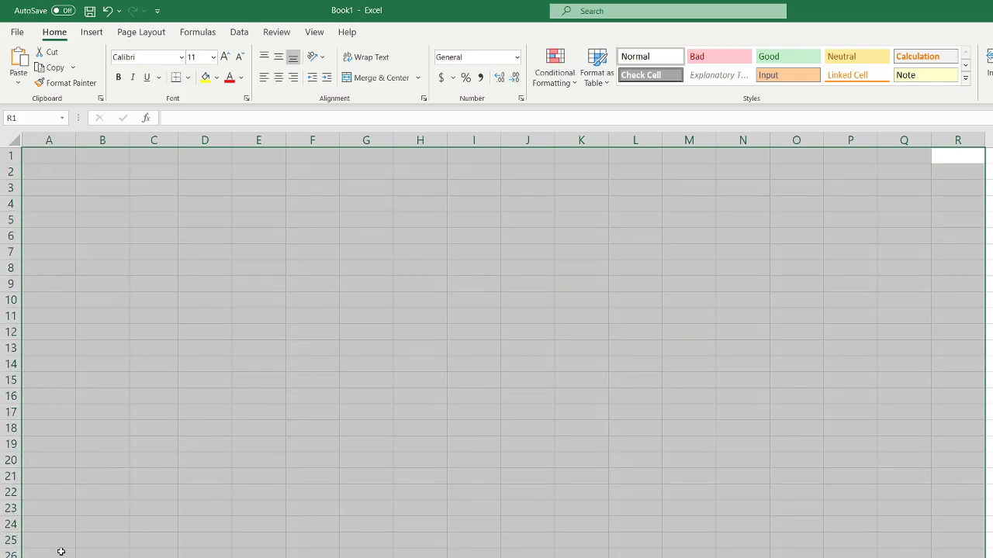
{"action": "left_click", "coordinate": [59, 158]}
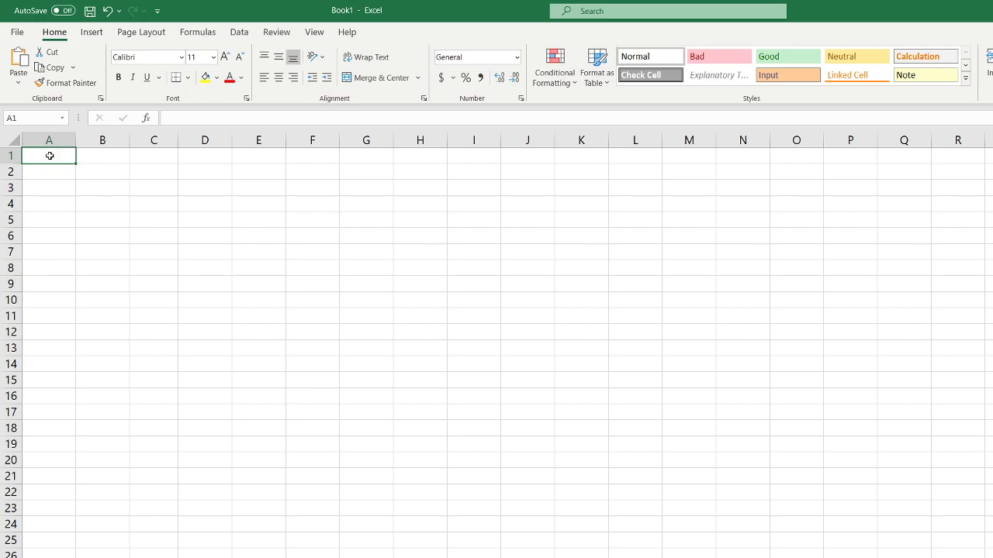
{"action": "left_click", "coordinate": [93, 153]}
{"action": "left_click", "coordinate": [46, 155]}
{"action": "left_click", "coordinate": [132, 156]}
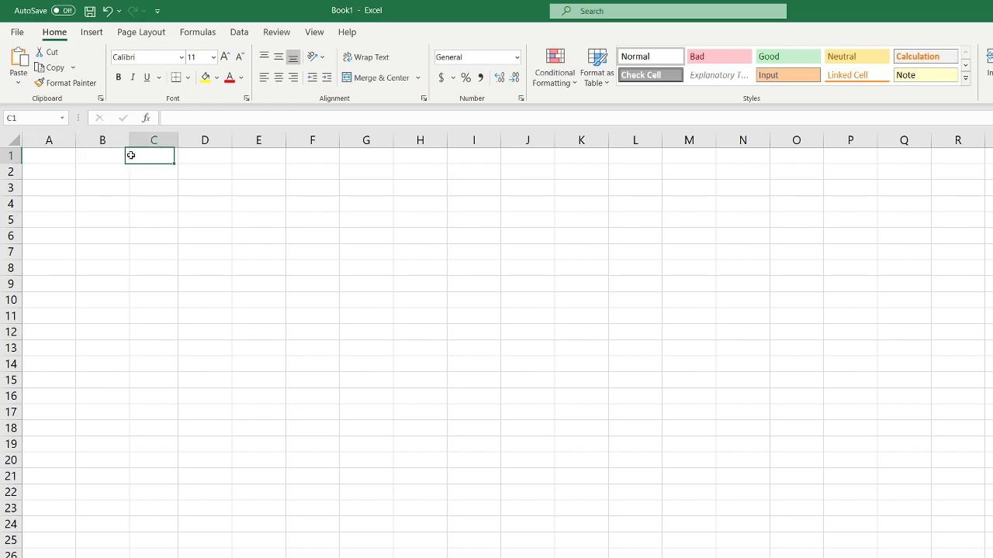
{"action": "left_click", "coordinate": [54, 153]}
{"action": "left_click", "coordinate": [106, 156]}
{"action": "left_click", "coordinate": [162, 155]}
{"action": "left_click", "coordinate": [212, 155]}
{"action": "left_click", "coordinate": [258, 155]}
{"action": "left_click", "coordinate": [299, 153]}
{"action": "left_click", "coordinate": [369, 157]}
{"action": "left_click", "coordinate": [423, 158]}
{"action": "left_click_drag", "start_coordinate": [44, 153], "coordinate": [455, 158]}
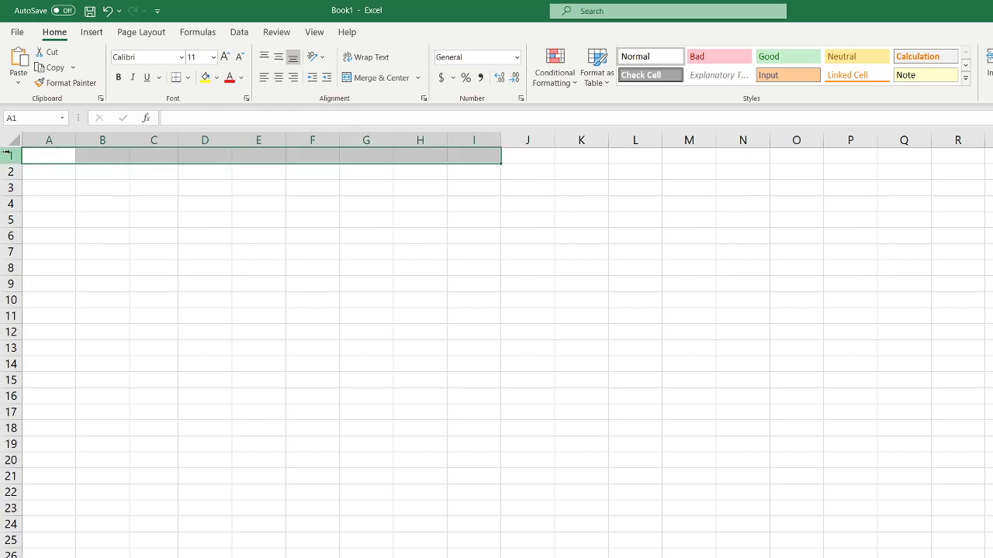
{"action": "left_click_drag", "start_coordinate": [44, 150], "coordinate": [702, 429]}
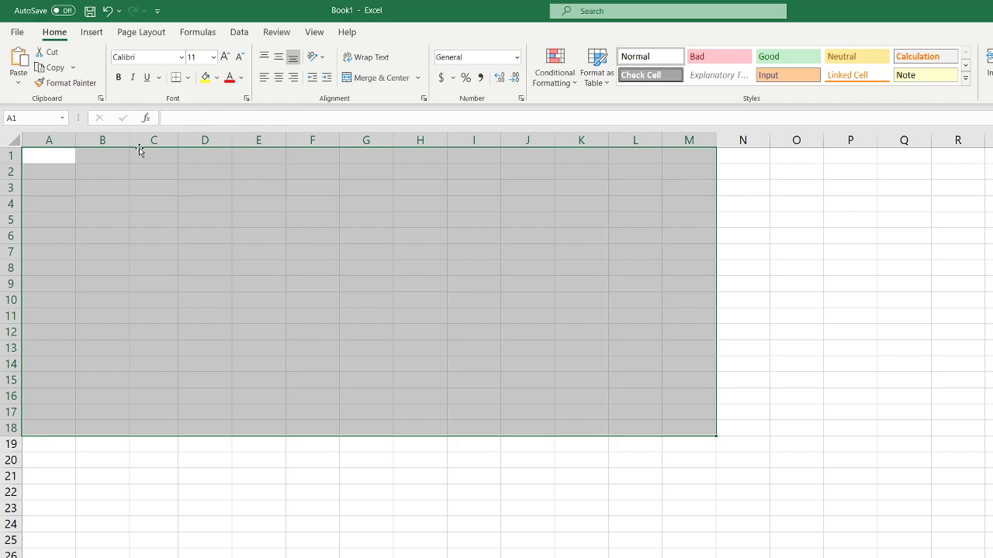
{"action": "left_click", "coordinate": [47, 152]}
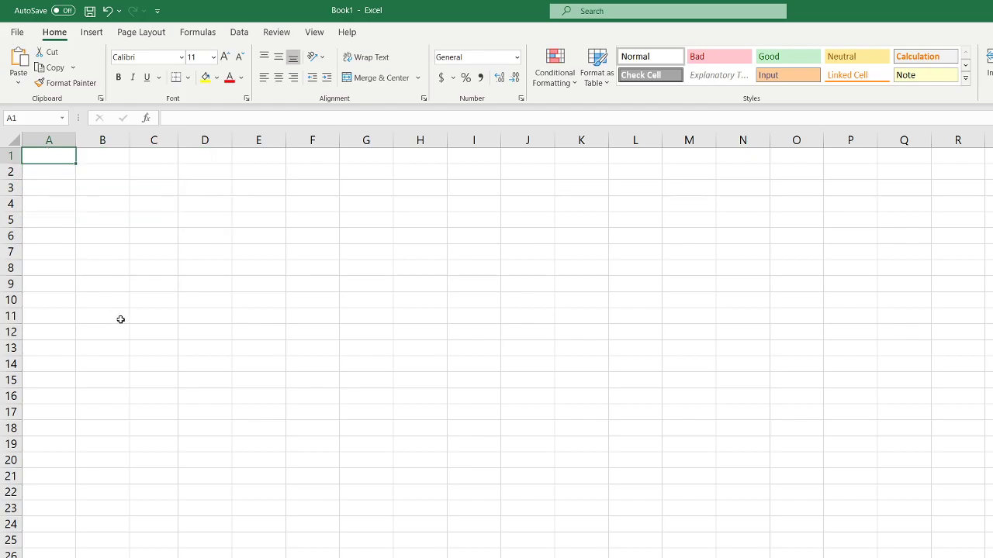
{"action": "right_click", "coordinate": [65, 557]}
{"action": "left_click", "coordinate": [103, 555]}
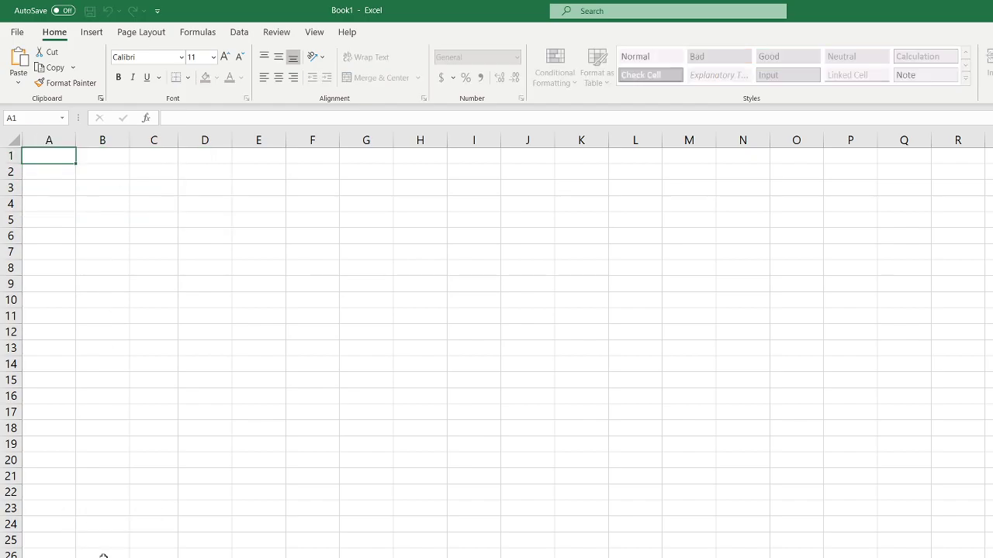
{"action": "left_click", "coordinate": [204, 557]}
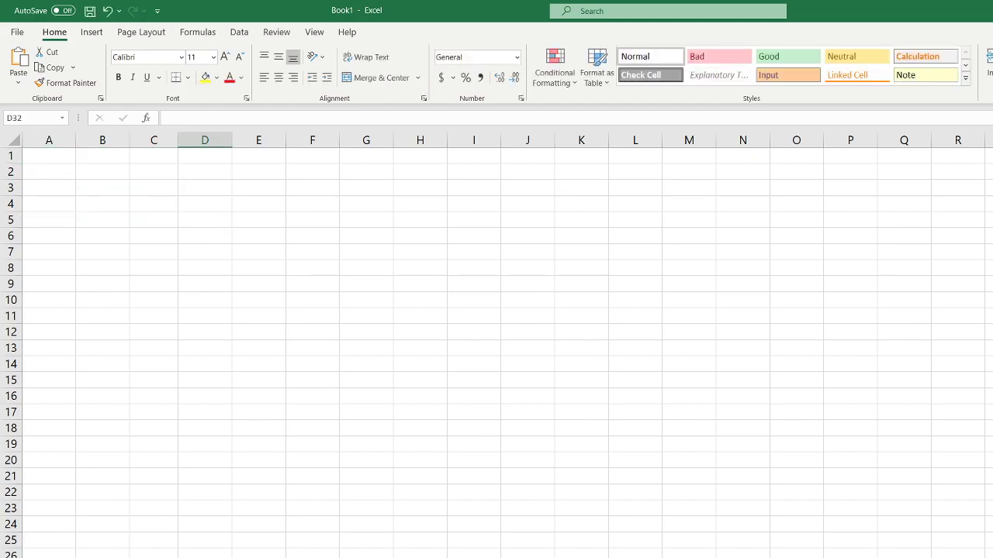
{"action": "left_click", "coordinate": [51, 159]}
{"action": "type", "text": "Da"}
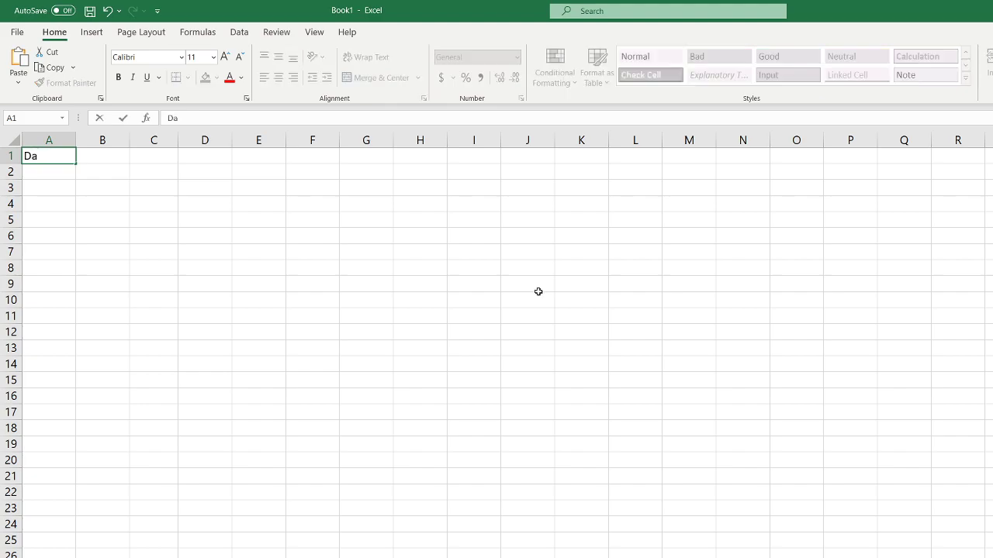
{"action": "key", "text": "BackSpace"}
{"action": "key", "text": "BackSpace"}
{"action": "key", "text": "Return"}
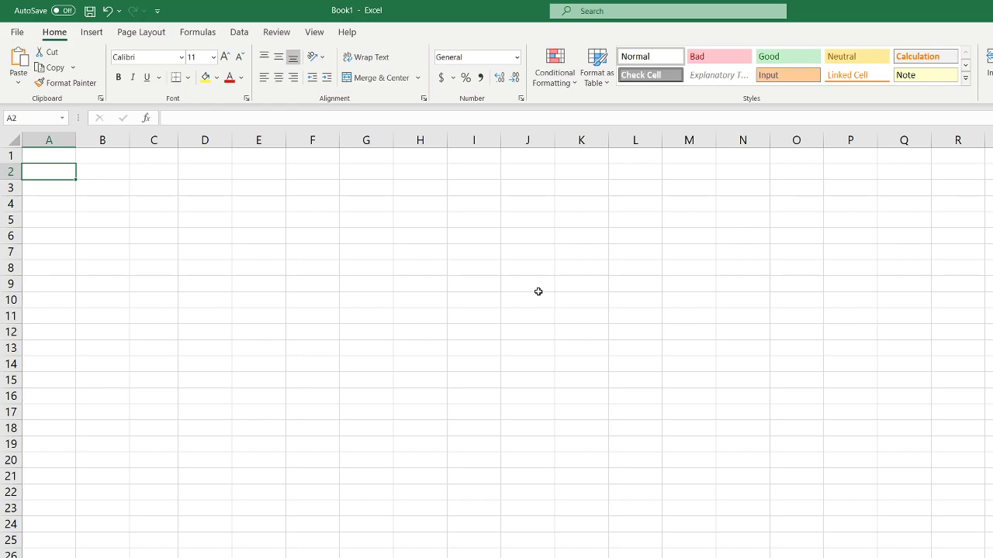
{"action": "left_click", "coordinate": [51, 156]}
{"action": "left_click", "coordinate": [47, 188]}
{"action": "left_click", "coordinate": [42, 285]}
{"action": "left_click", "coordinate": [47, 348]}
{"action": "left_click", "coordinate": [50, 380]}
{"action": "left_click", "coordinate": [46, 412]}
{"action": "left_click", "coordinate": [43, 508]}
{"action": "left_click", "coordinate": [50, 543]}
{"action": "left_click", "coordinate": [50, 551]}
{"action": "left_click", "coordinate": [67, 390]}
{"action": "left_click", "coordinate": [61, 442]}
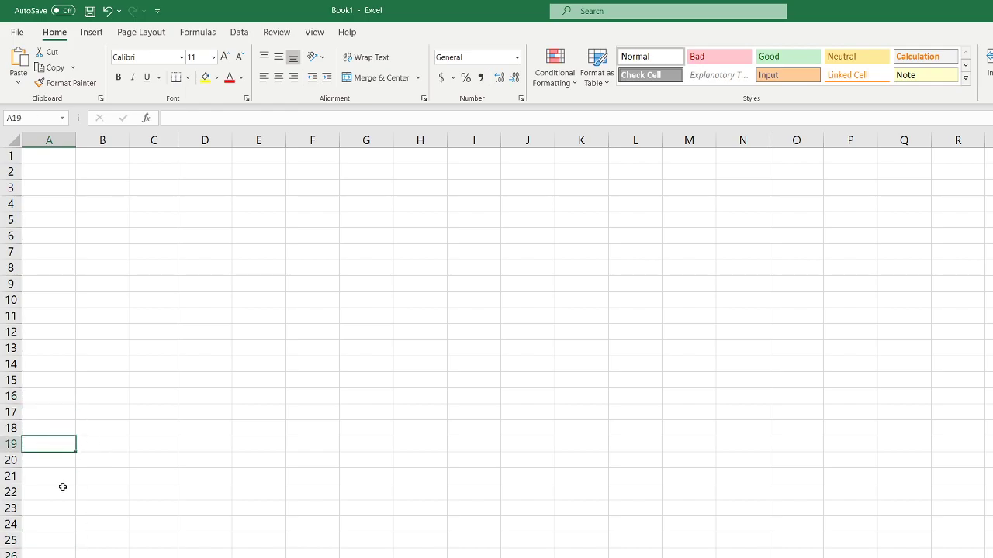
{"action": "right_click", "coordinate": [137, 342]}
{"action": "left_click", "coordinate": [104, 254]}
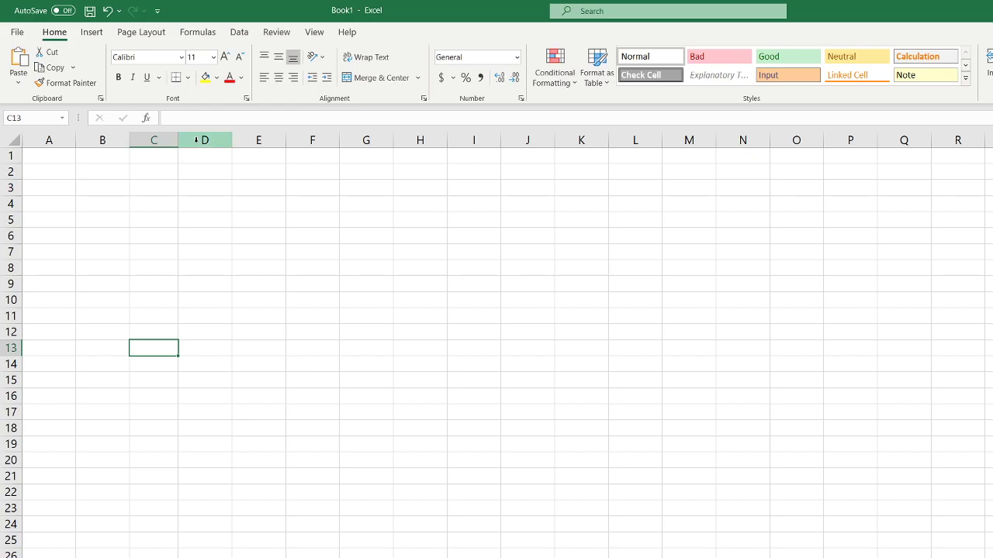
{"action": "left_click", "coordinate": [62, 155]}
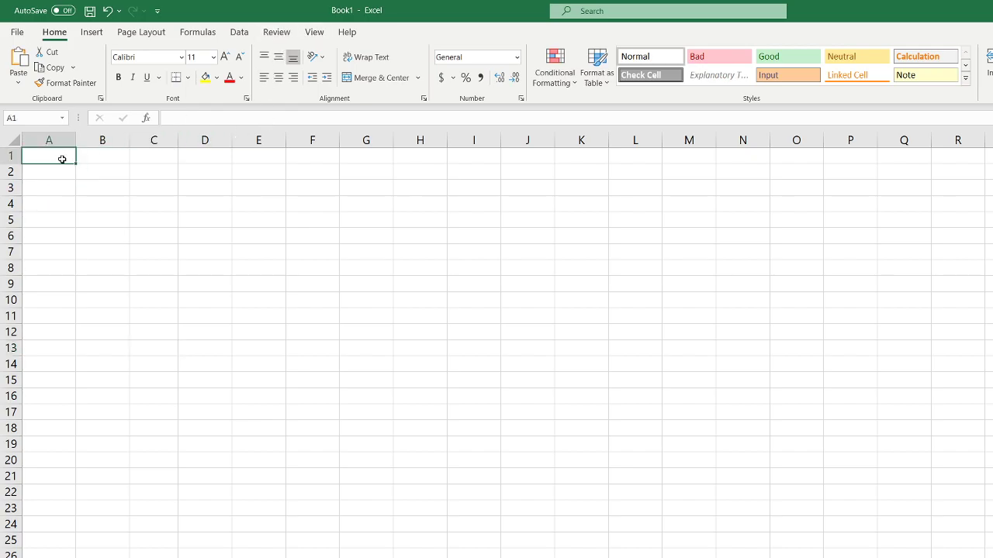
{"action": "left_click_drag", "start_coordinate": [45, 155], "coordinate": [501, 412]}
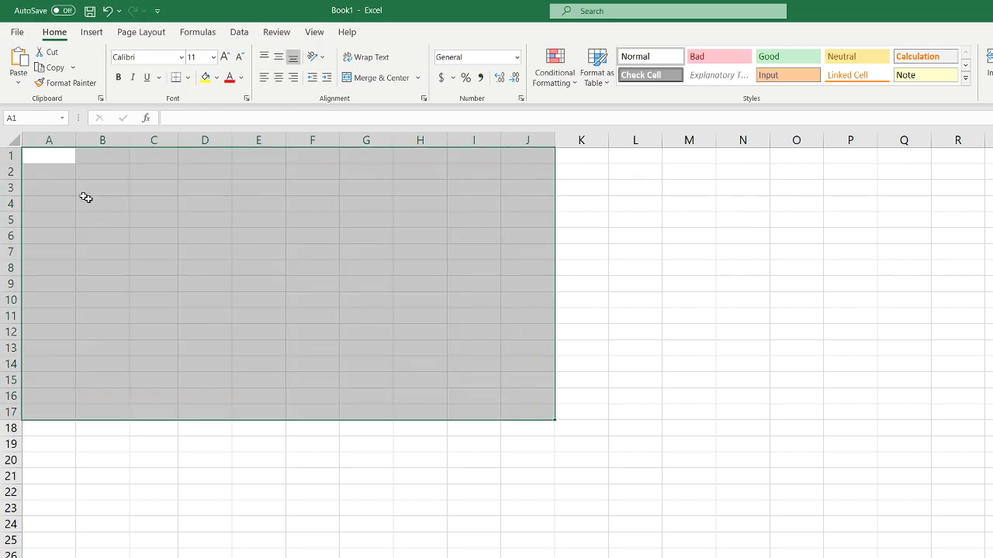
{"action": "left_click", "coordinate": [49, 156]}
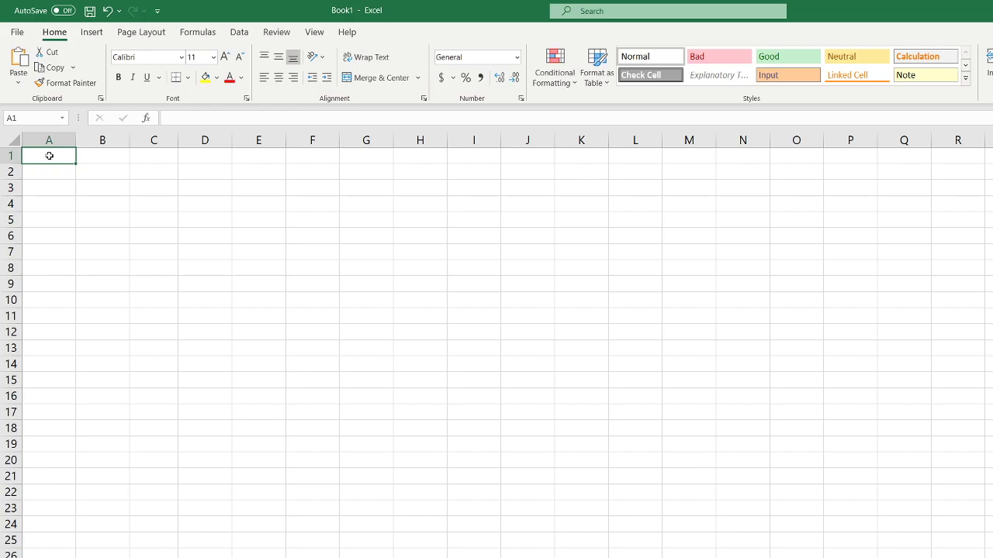
{"action": "left_click_drag", "start_coordinate": [34, 180], "coordinate": [853, 547]}
{"action": "left_click", "coordinate": [368, 440]}
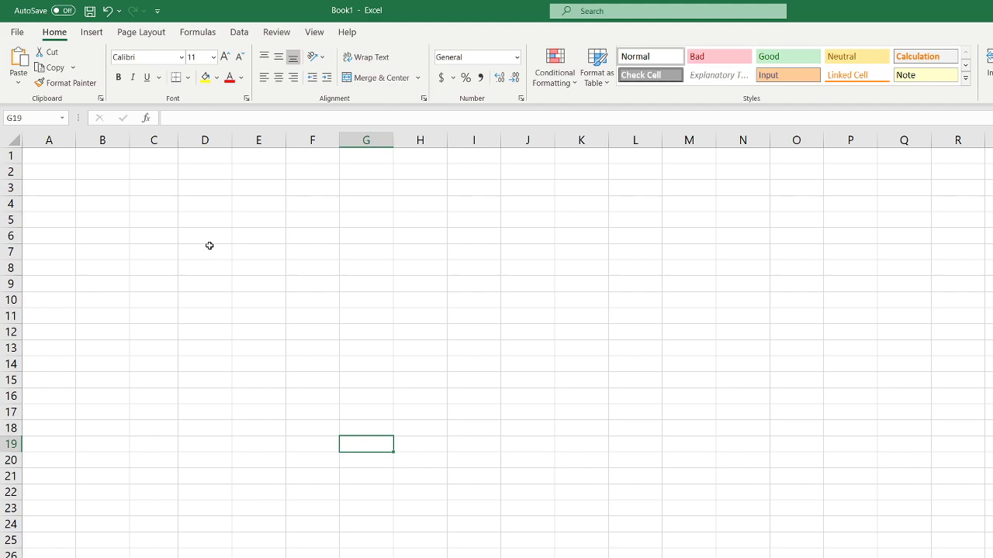
{"action": "left_click_drag", "start_coordinate": [60, 155], "coordinate": [308, 347]}
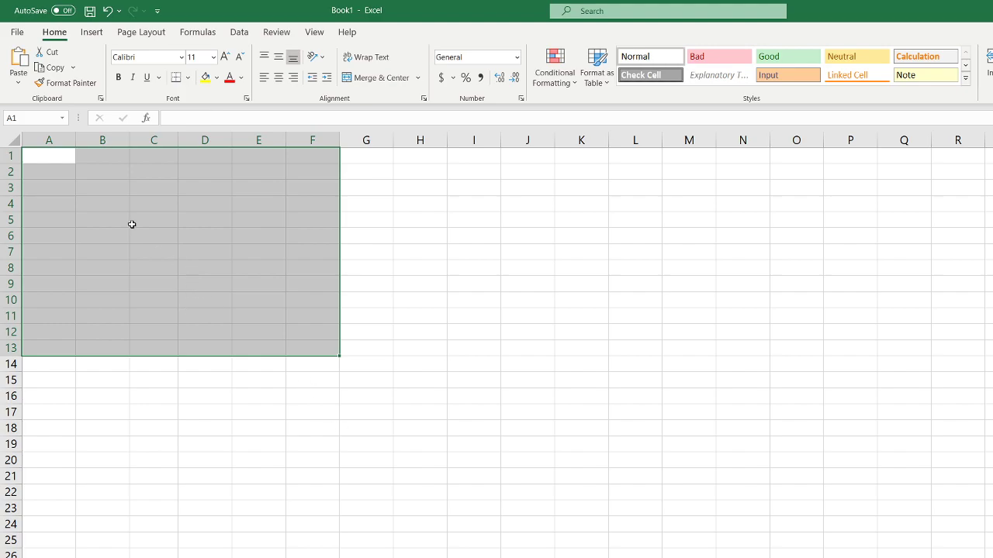
{"action": "left_click_drag", "start_coordinate": [49, 167], "coordinate": [711, 367]}
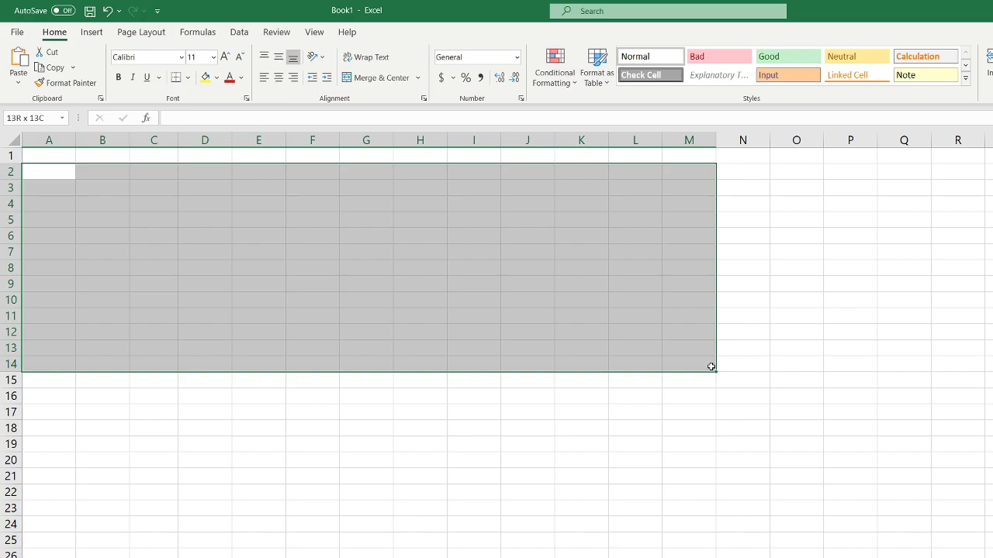
{"action": "left_click_drag", "start_coordinate": [711, 367], "coordinate": [708, 366]}
{"action": "left_click_drag", "start_coordinate": [56, 168], "coordinate": [990, 541]}
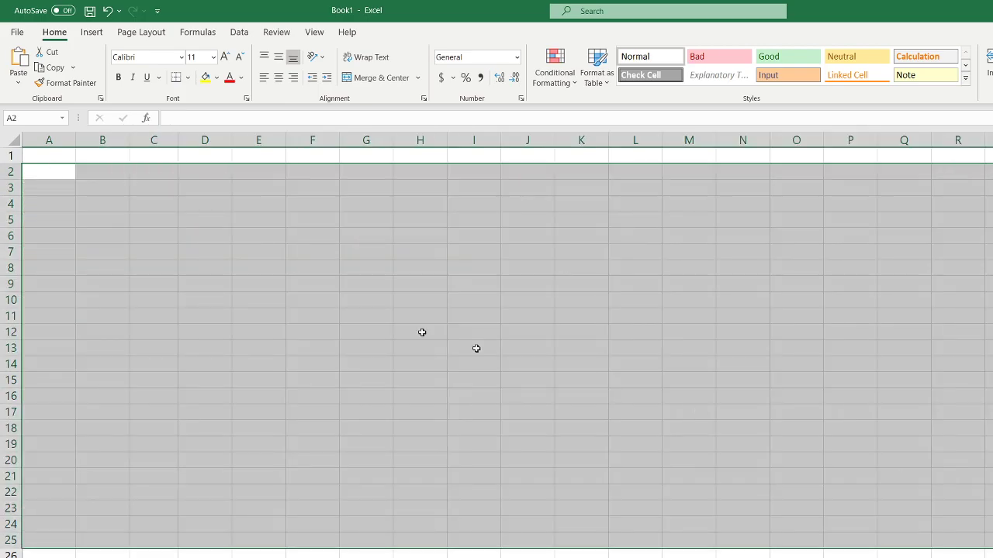
{"action": "left_click_drag", "start_coordinate": [49, 164], "coordinate": [690, 460]}
{"action": "left_click_drag", "start_coordinate": [55, 174], "coordinate": [692, 487]}
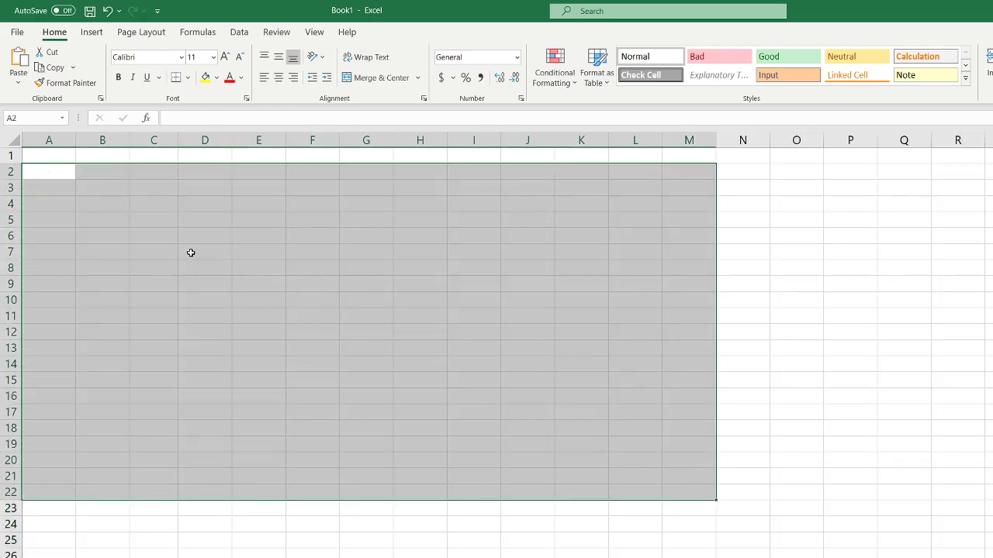
{"action": "left_click", "coordinate": [47, 171]}
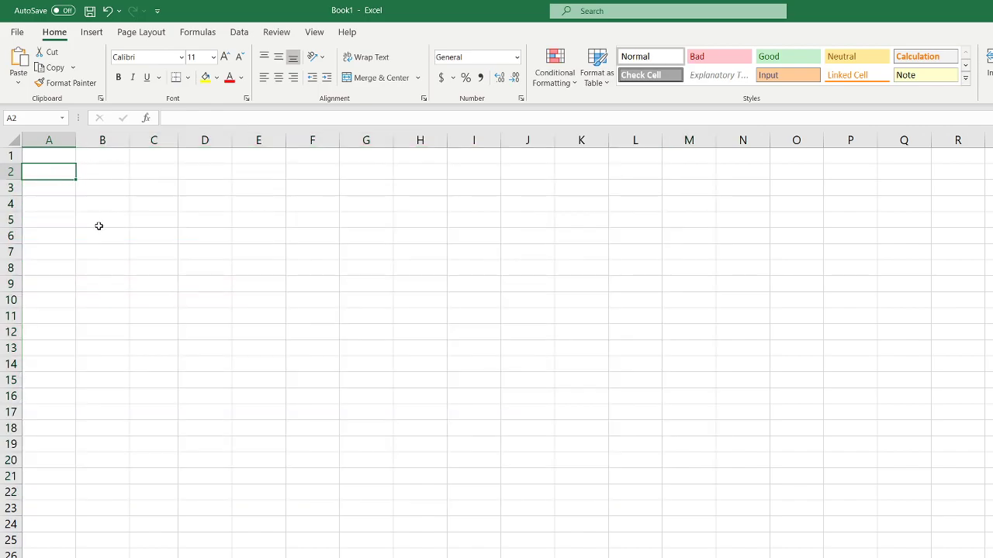
Calculate 10 times 6 times 365 in cell B5 with the formula =10*6*365
{"action": "left_click", "coordinate": [97, 223]}
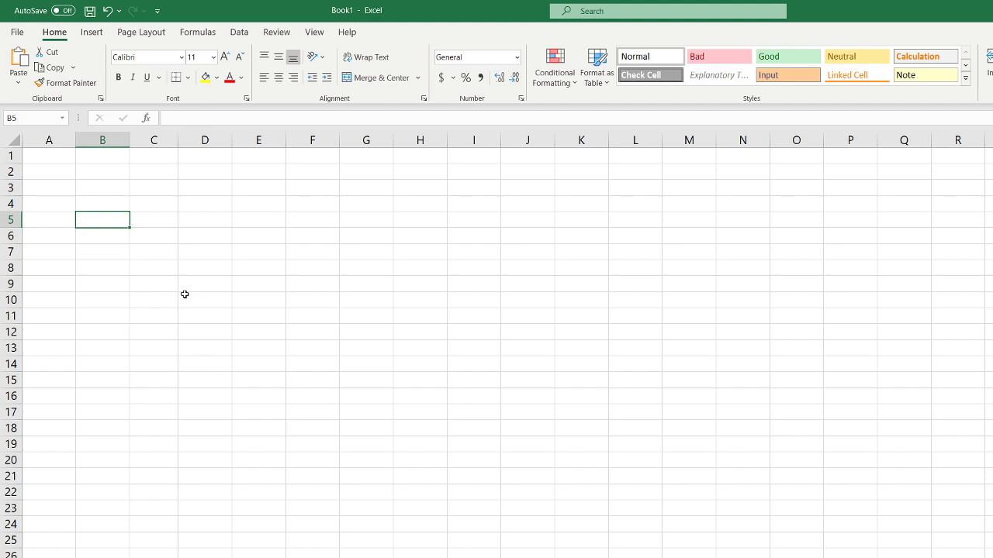
{"action": "type", "text": "=10"}
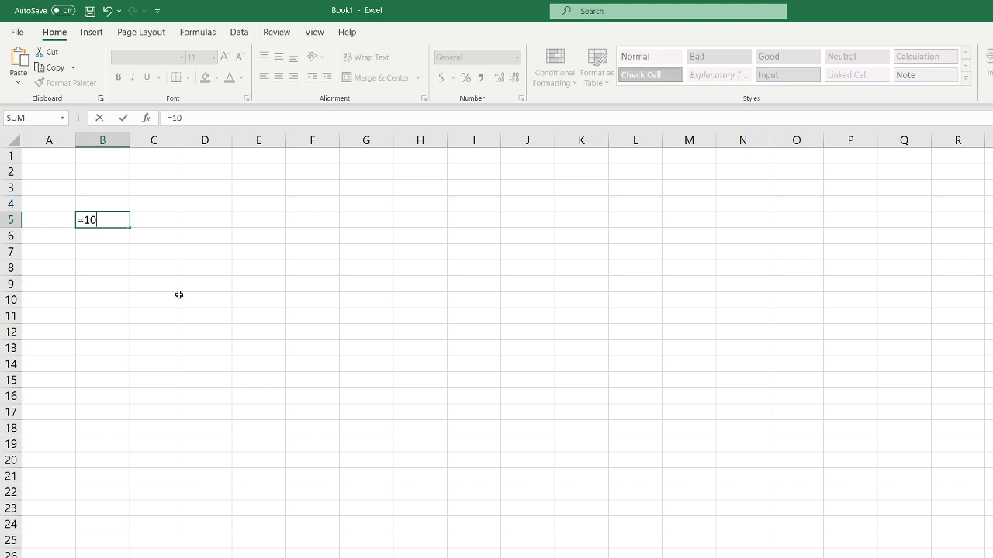
{"action": "type", "text": "*6*365"}
{"action": "key", "text": "Return"}
{"action": "key", "text": "Up"}
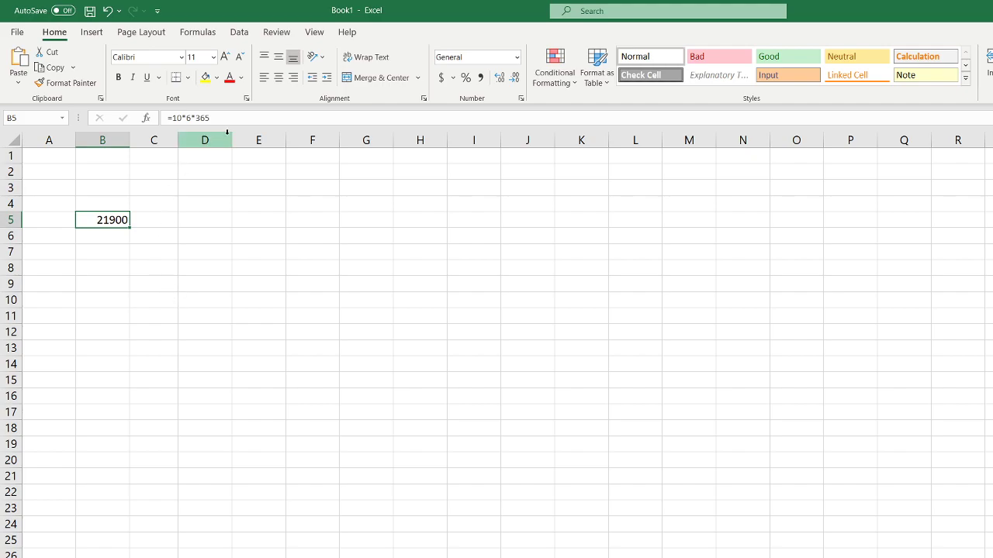
Change the last factor of the formula in B5 to 52 so it reads =10*6*52
{"action": "key", "text": "F2"}
{"action": "key", "text": "BackSpace"}
{"action": "key", "text": "BackSpace"}
{"action": "key", "text": "BackSpace"}
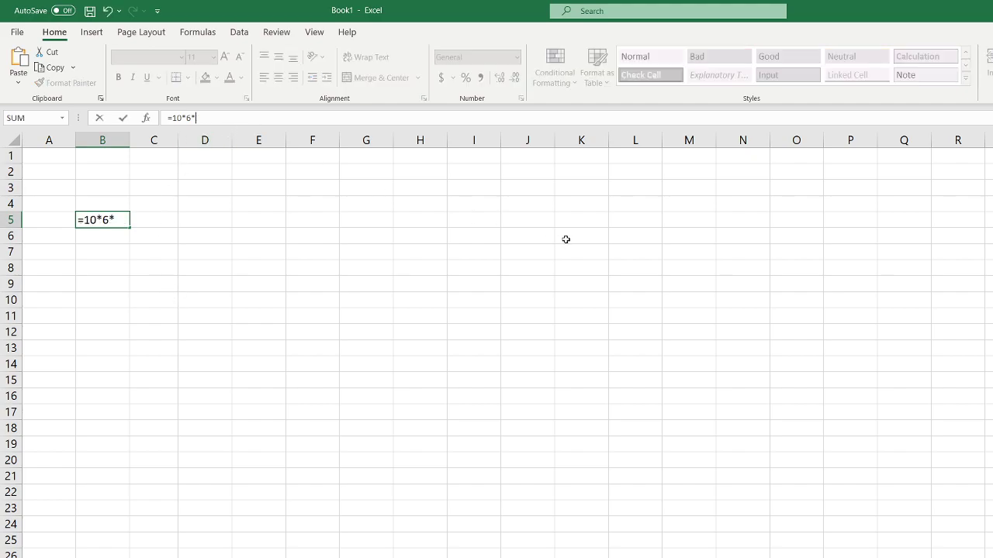
{"action": "type", "text": "52"}
{"action": "key", "text": "Return"}
{"action": "key", "text": "Up"}
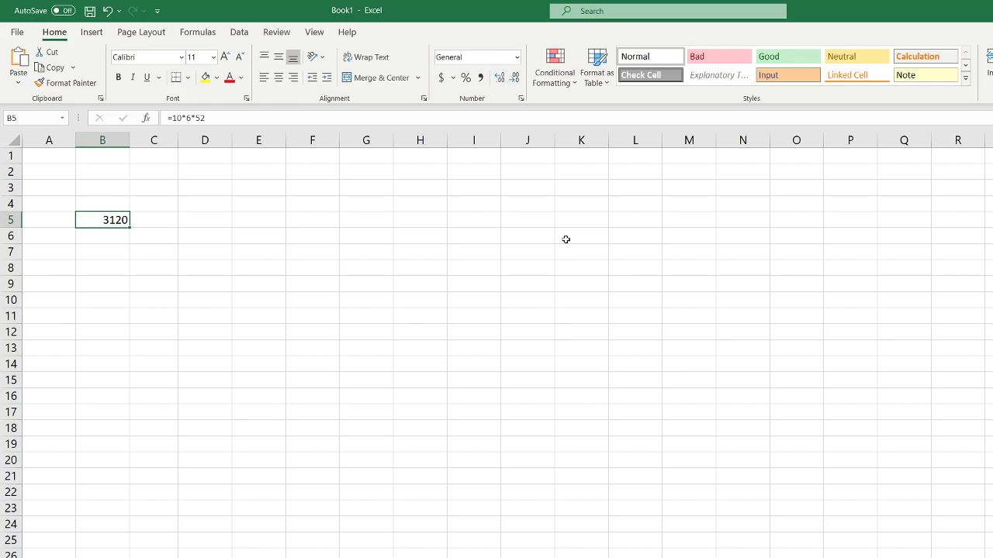
Clear the multiplication formula from cell B5
{"action": "key", "text": "Down"}
{"action": "key", "text": "Up"}
{"action": "key", "text": "BackSpace"}
{"action": "key", "text": "Down"}
{"action": "key", "text": "Down"}
{"action": "key", "text": "Up"}
{"action": "key", "text": "Up"}
{"action": "key", "text": "Up"}
{"action": "key", "text": "Up"}
{"action": "key", "text": "Up"}
{"action": "key", "text": "Up"}
{"action": "key", "text": "Left"}
{"action": "key", "text": "Right"}
{"action": "key", "text": "Right"}
{"action": "key", "text": "Right"}
{"action": "key", "text": "Right"}
{"action": "key", "text": "Right"}
{"action": "key", "text": "Right"}
{"action": "key", "text": "Right"}
{"action": "key", "text": "Down"}
{"action": "key", "text": "Down"}
{"action": "key", "text": "Up"}
{"action": "key", "text": "Up"}
{"action": "key", "text": "Left"}
{"action": "key", "text": "Left"}
{"action": "key", "text": "Left"}
{"action": "key", "text": "Left"}
{"action": "key", "text": "Left"}
{"action": "key", "text": "Left"}
{"action": "key", "text": "Left"}
{"action": "key", "text": "Down"}
{"action": "key", "text": "Down"}
{"action": "key", "text": "Down"}
{"action": "key", "text": "Up"}
{"action": "key", "text": "Up"}
{"action": "key", "text": "Up"}
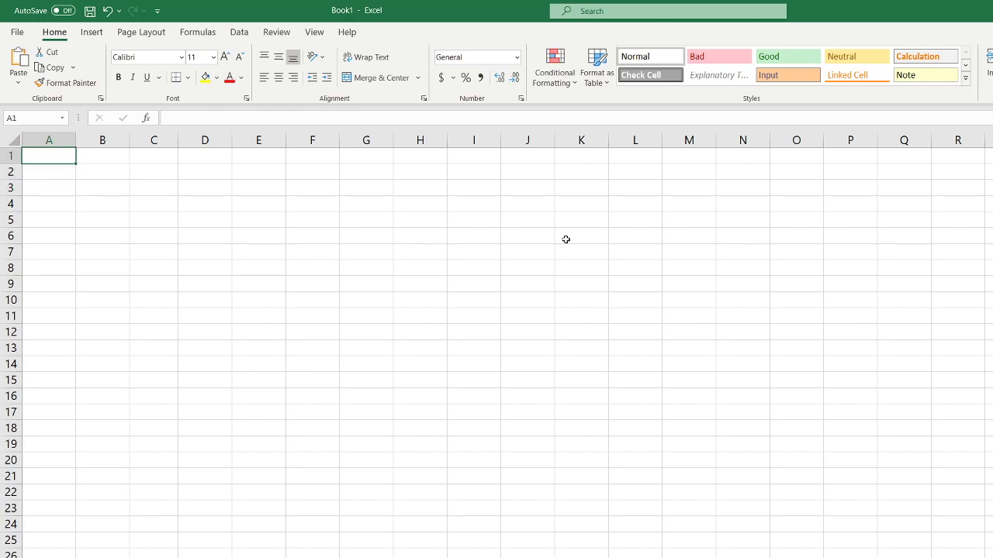
Switch to the Opera browser and open the smarthelping Twitter profile in a new tab
{"action": "key", "text": "alt+Tab"}
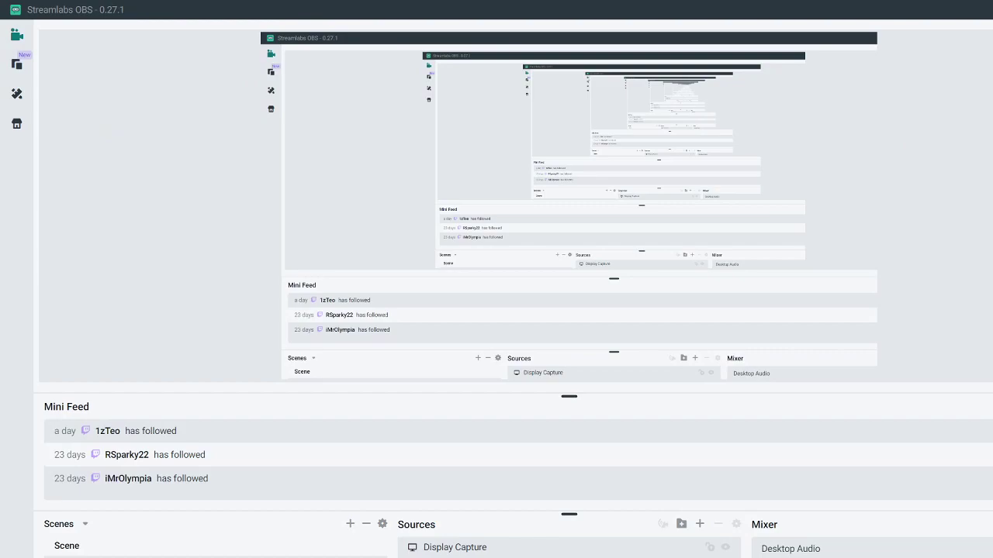
{"action": "key", "text": "alt+Tab"}
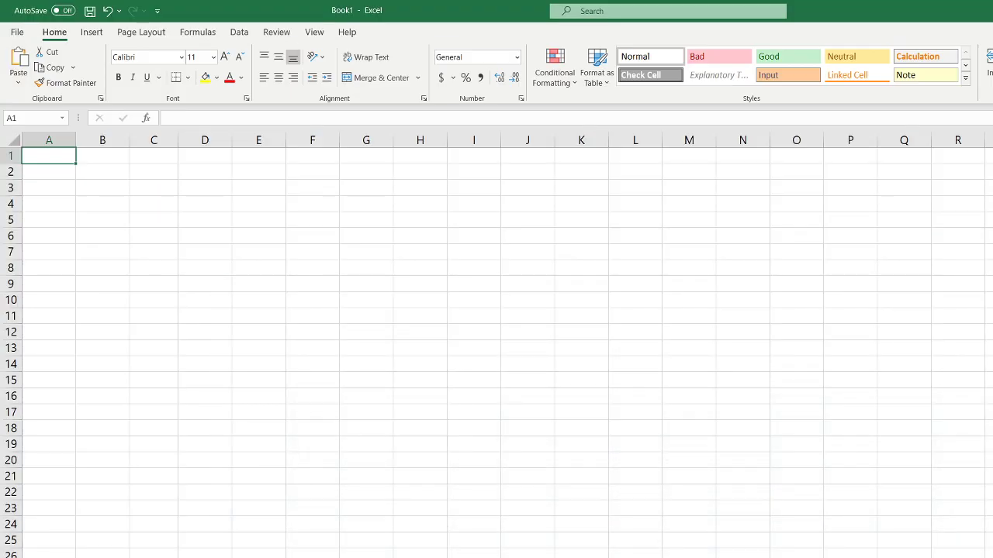
{"action": "key", "text": "alt+Tab"}
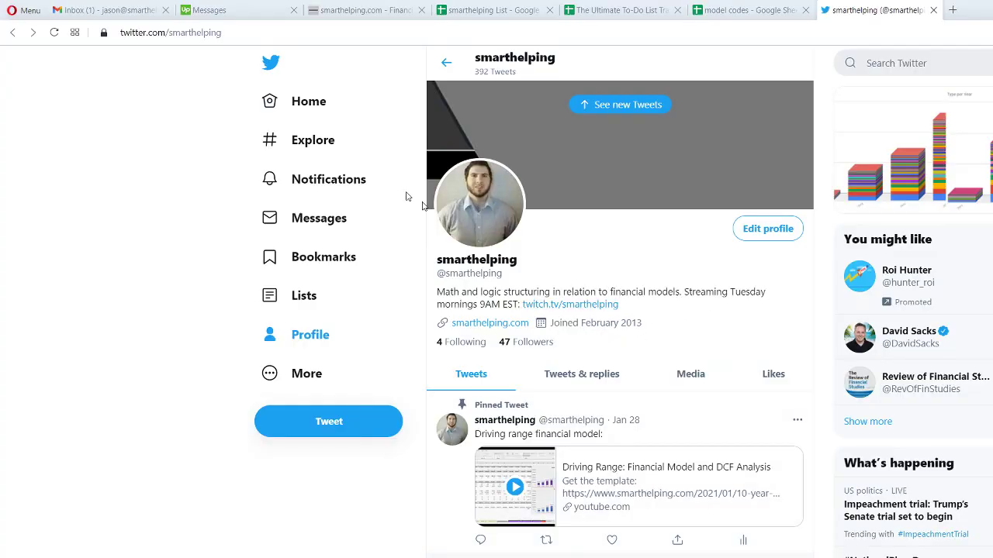
{"action": "left_click", "coordinate": [953, 10]}
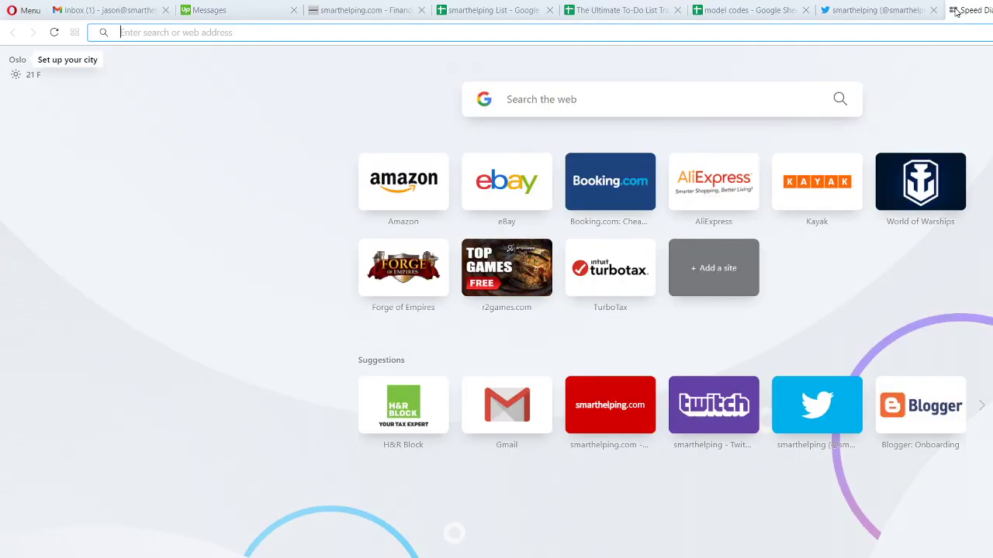
{"action": "type", "text": "tw"}
{"action": "left_click", "coordinate": [251, 103]}
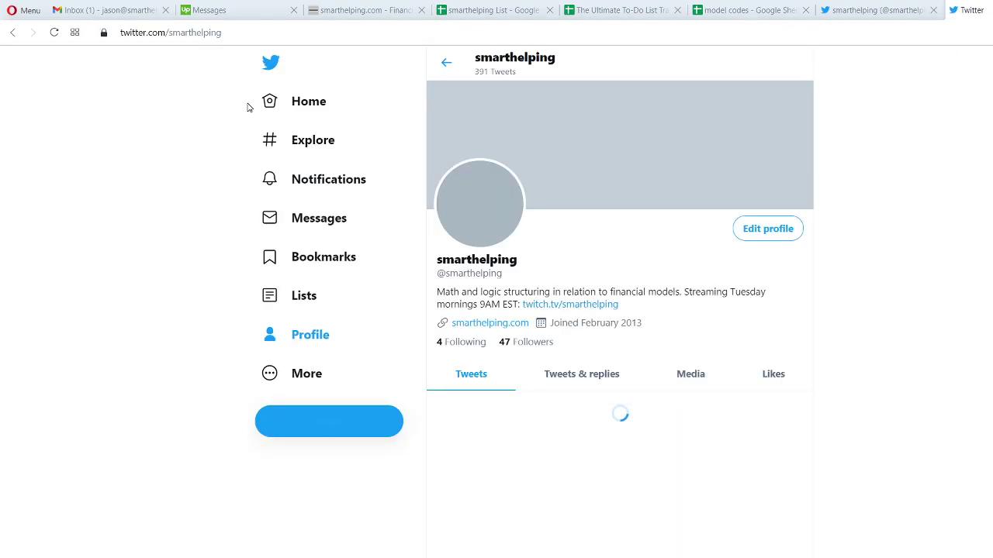
{"action": "left_click", "coordinate": [261, 28]}
{"action": "type", "text": "twitch.tv/crokeyz"}
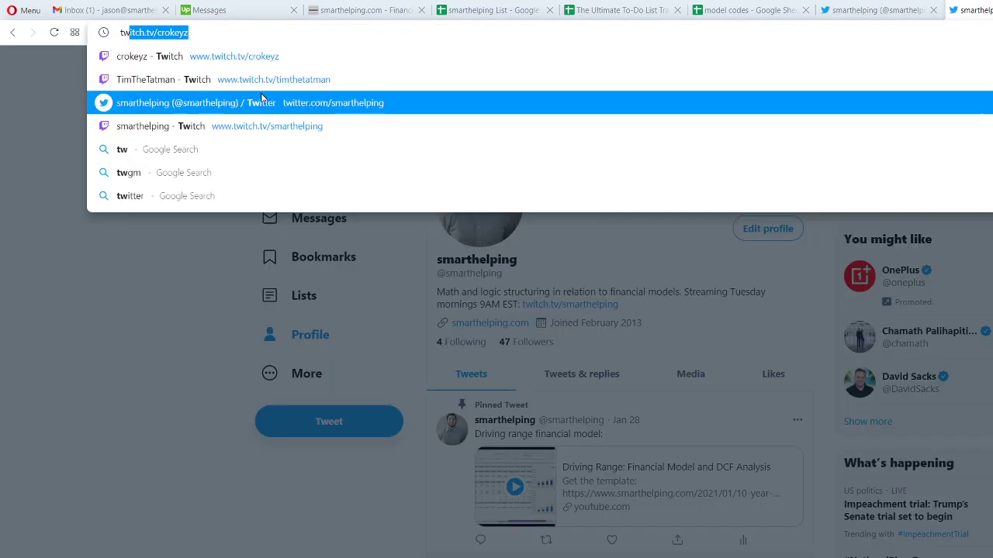
{"action": "left_click", "coordinate": [308, 133]}
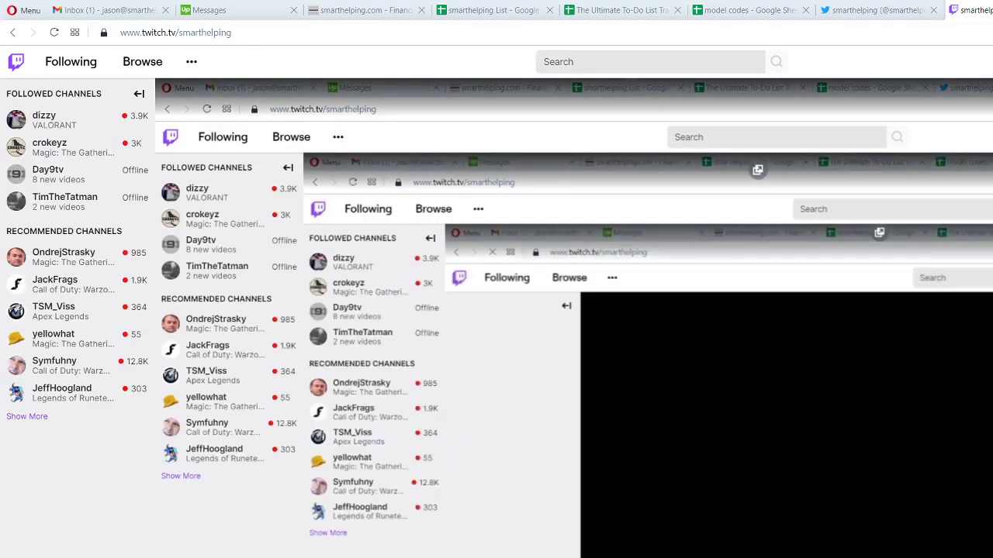
Close the Twitch channel tab and switch back to the blank Book1 workbook in Excel
{"action": "key", "text": "ctrl+w"}
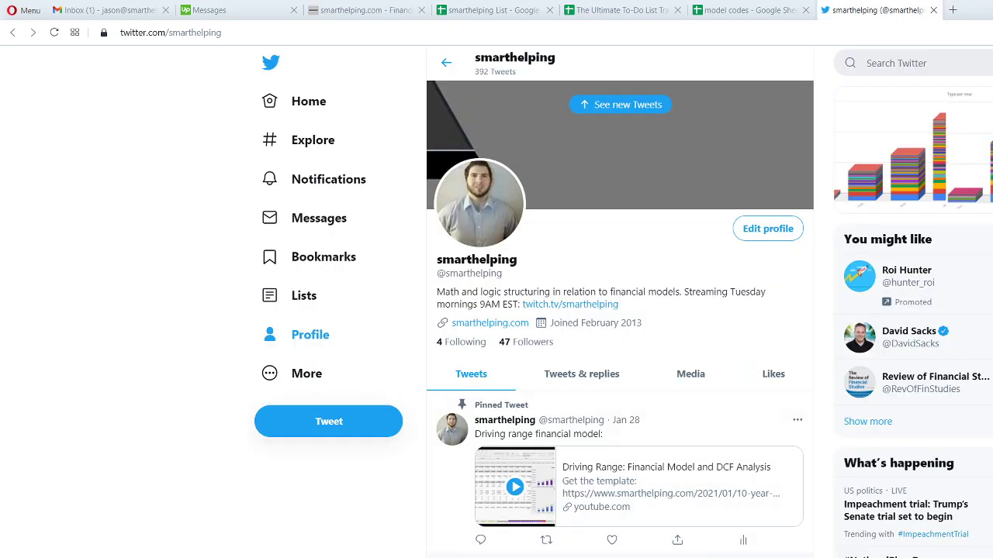
{"action": "key", "text": "alt+Tab"}
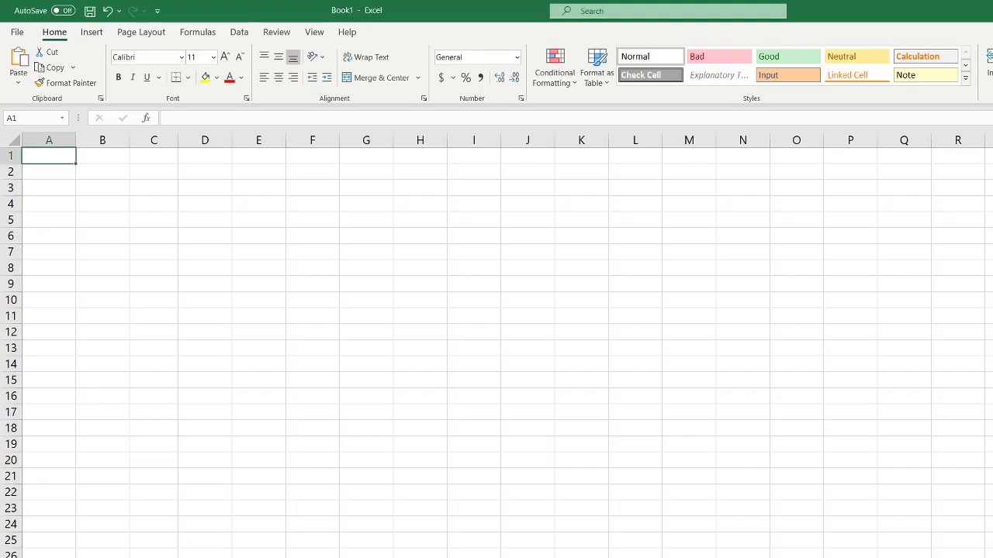
{"action": "left_click", "coordinate": [166, 241]}
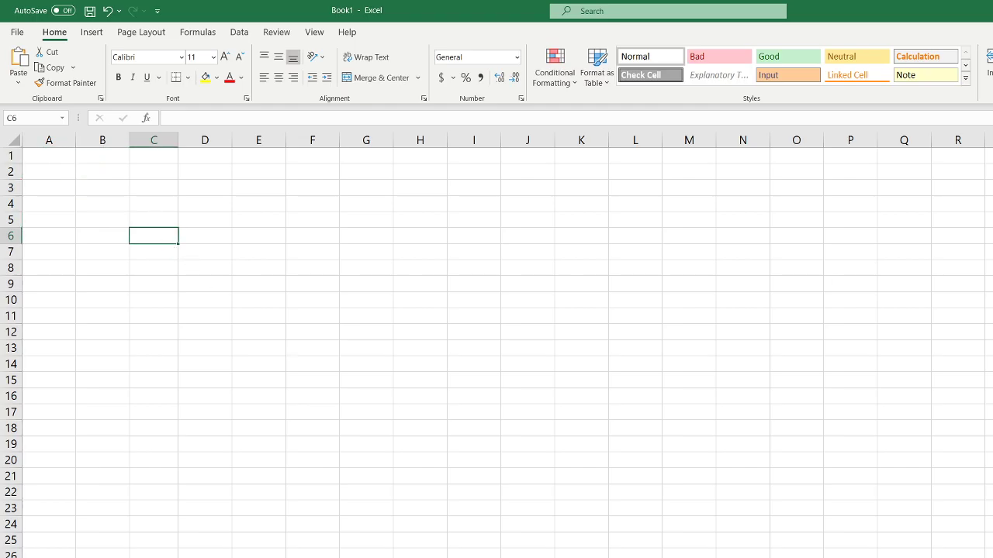
{"action": "key", "text": "alt+Tab"}
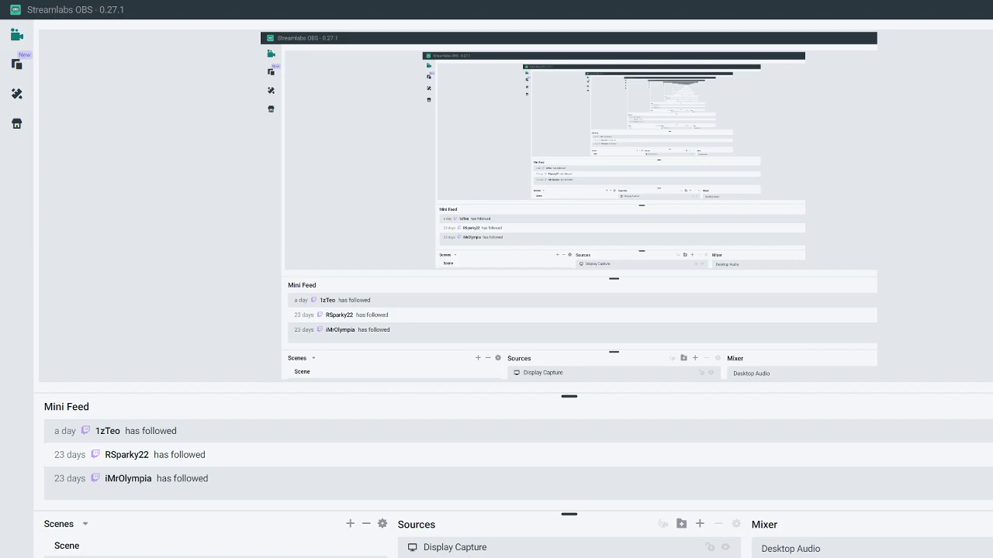
{"action": "key", "text": "alt+Tab"}
{"action": "left_click", "coordinate": [414, 364]}
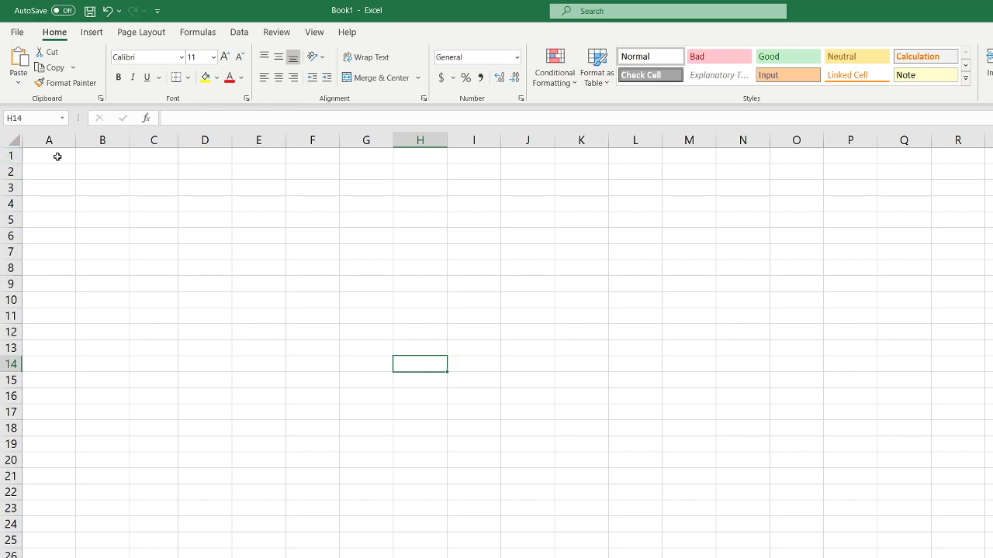
Enter the column header Date in cell A1 and move to B1
{"action": "left_click", "coordinate": [58, 155]}
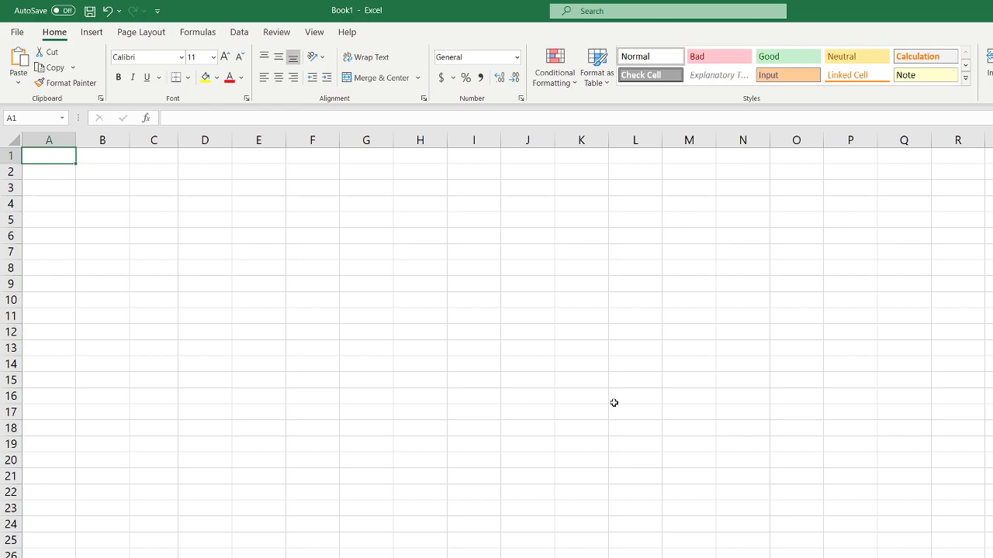
{"action": "type", "text": "Date"}
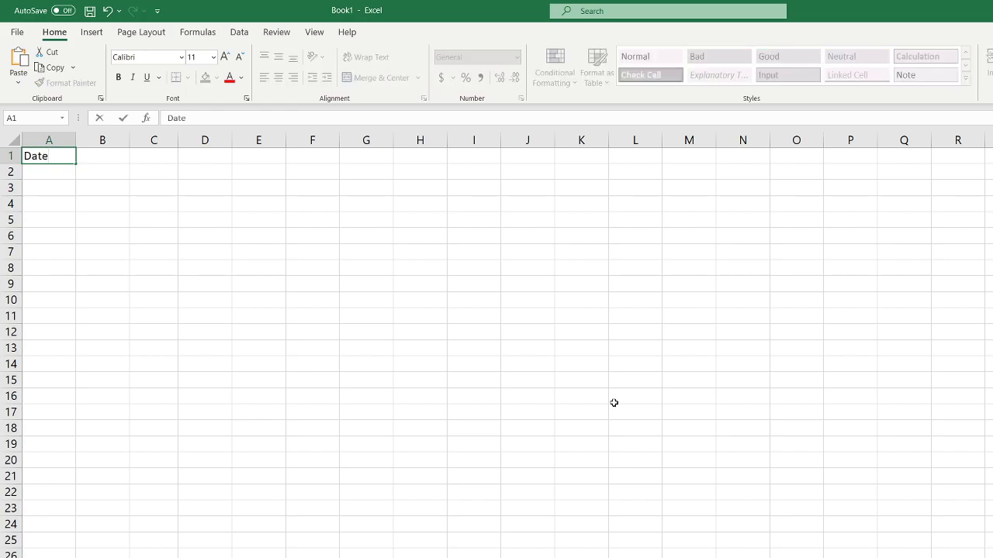
{"action": "key", "text": "Return"}
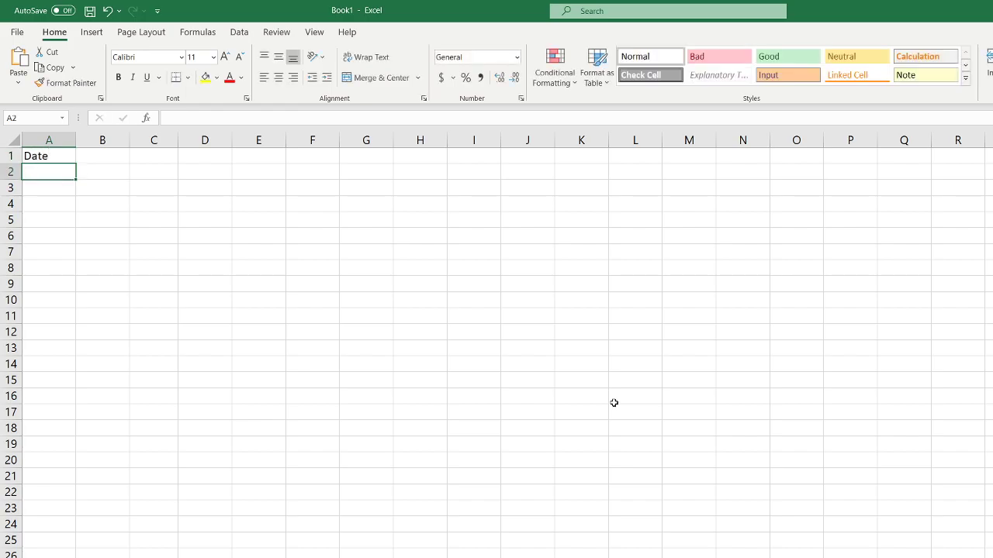
{"action": "key", "text": "Up"}
{"action": "key", "text": "Right"}
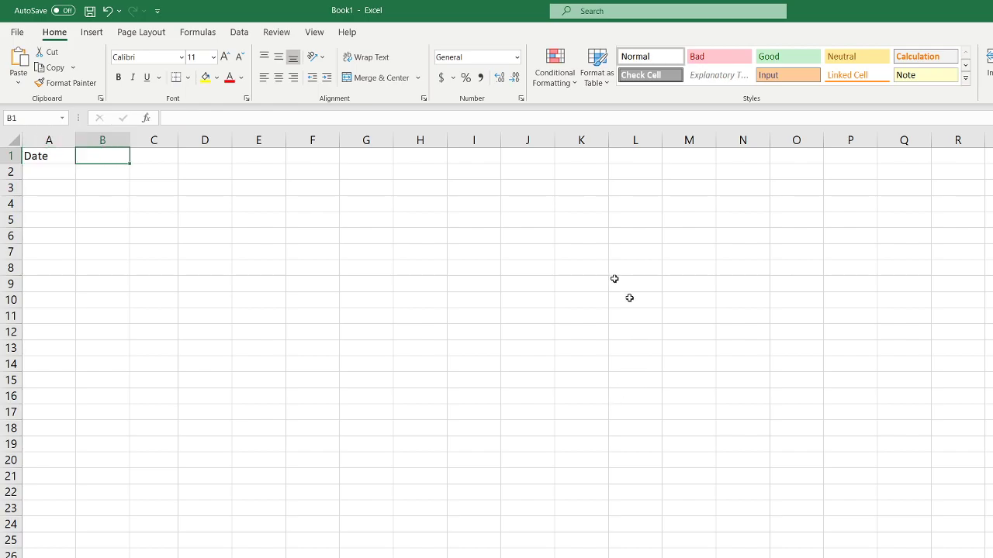
Freeze the top row of the worksheet
{"action": "left_click", "coordinate": [307, 33]}
{"action": "left_click", "coordinate": [588, 81]}
{"action": "left_click", "coordinate": [672, 143]}
{"action": "left_click", "coordinate": [419, 284]}
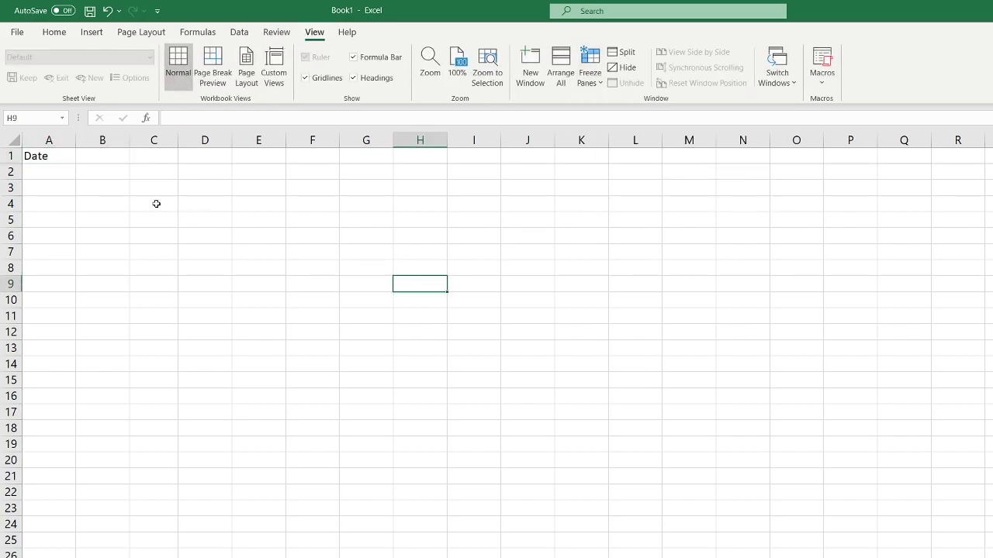
{"action": "left_click", "coordinate": [54, 31]}
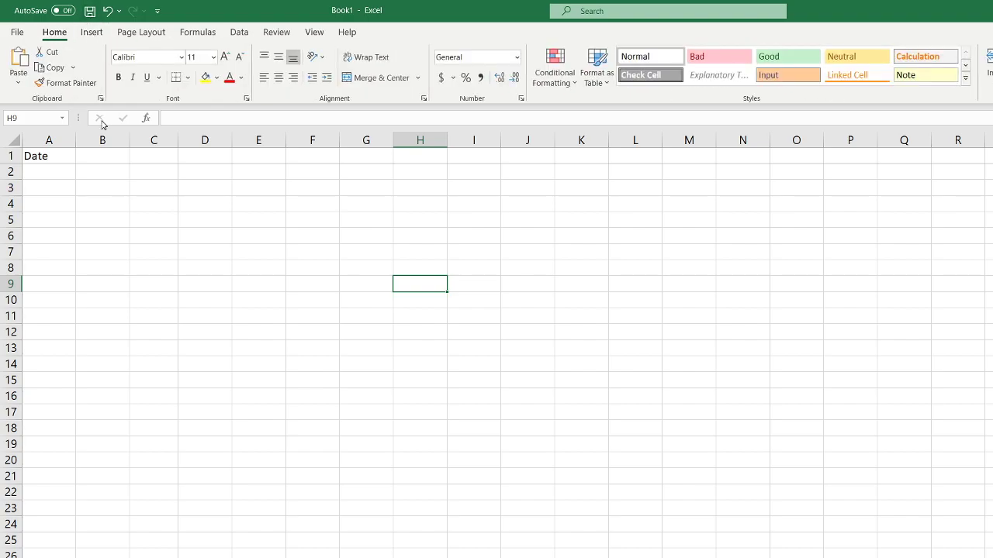
Widen column A slightly and center its contents horizontally
{"action": "left_click_drag", "start_coordinate": [75, 139], "coordinate": [856, 160]}
{"action": "left_click", "coordinate": [66, 156]}
{"action": "left_click", "coordinate": [279, 78]}
{"action": "left_click", "coordinate": [195, 200]}
{"action": "left_click", "coordinate": [51, 156]}
Enter the date 2/1/2021 in cell A2 and widen column A a little more
{"action": "left_click", "coordinate": [62, 173]}
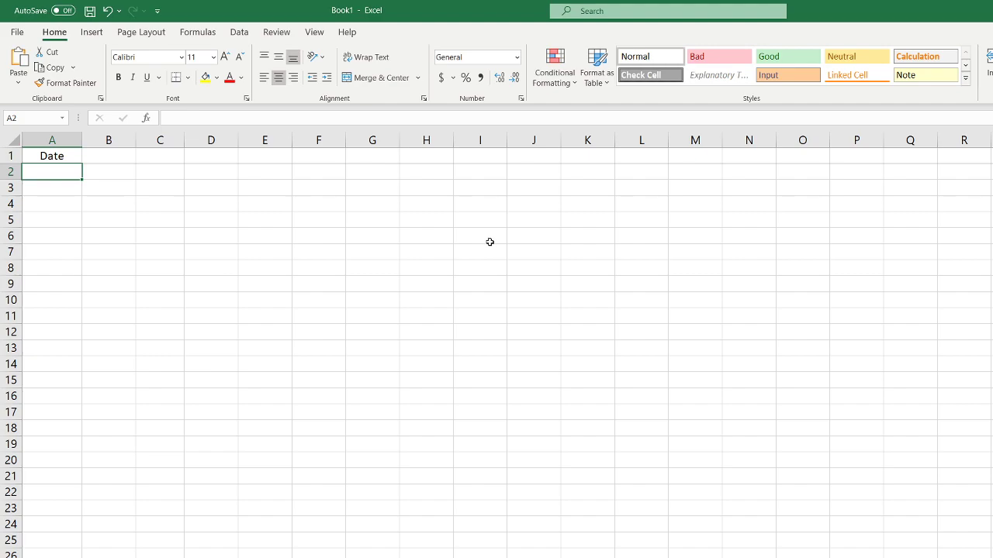
{"action": "type", "text": "2/1/2"}
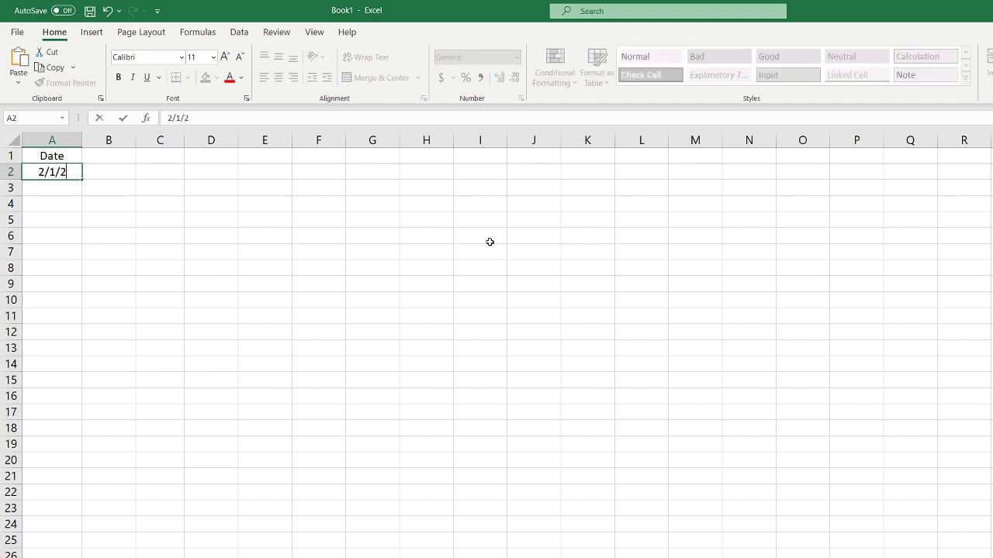
{"action": "type", "text": "021"}
{"action": "key", "text": "Return"}
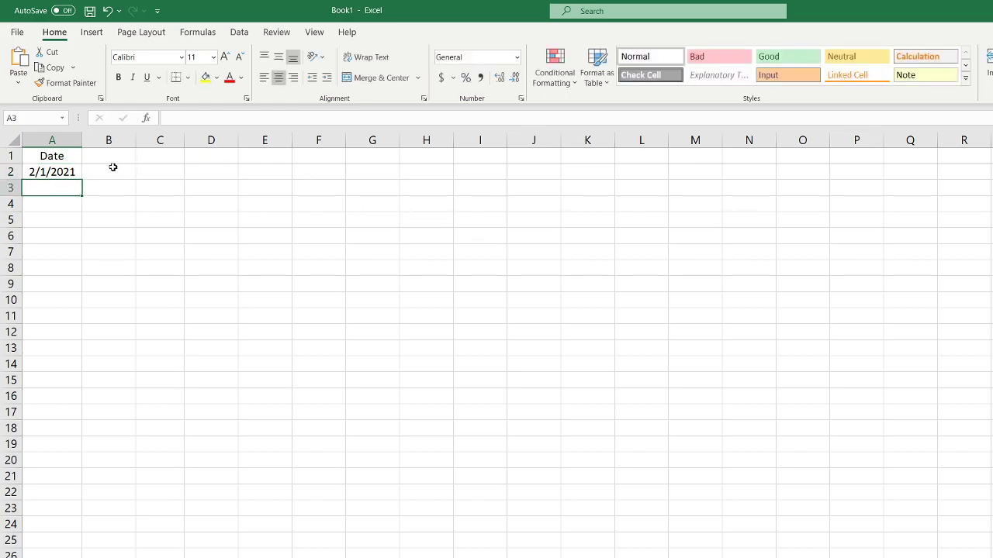
{"action": "left_click_drag", "start_coordinate": [93, 139], "coordinate": [100, 139]}
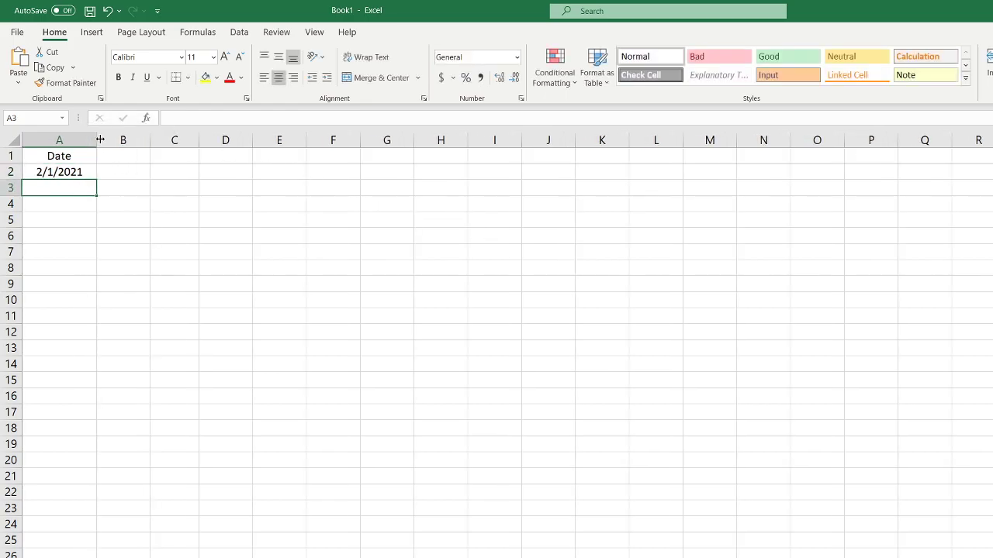
{"action": "double_click", "coordinate": [67, 172]}
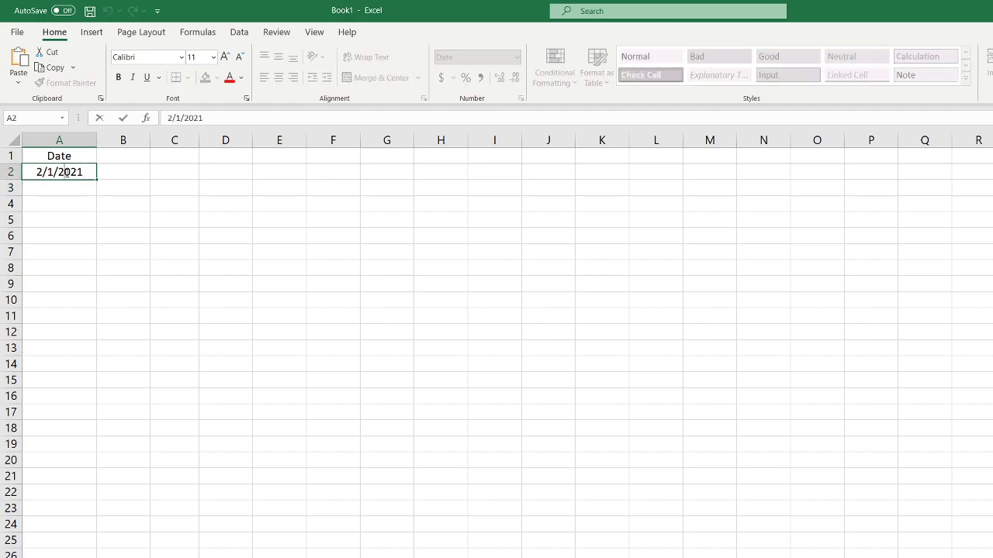
{"action": "left_click", "coordinate": [51, 222]}
{"action": "left_click", "coordinate": [74, 171]}
{"action": "left_click", "coordinate": [77, 158]}
{"action": "left_click", "coordinate": [73, 172]}
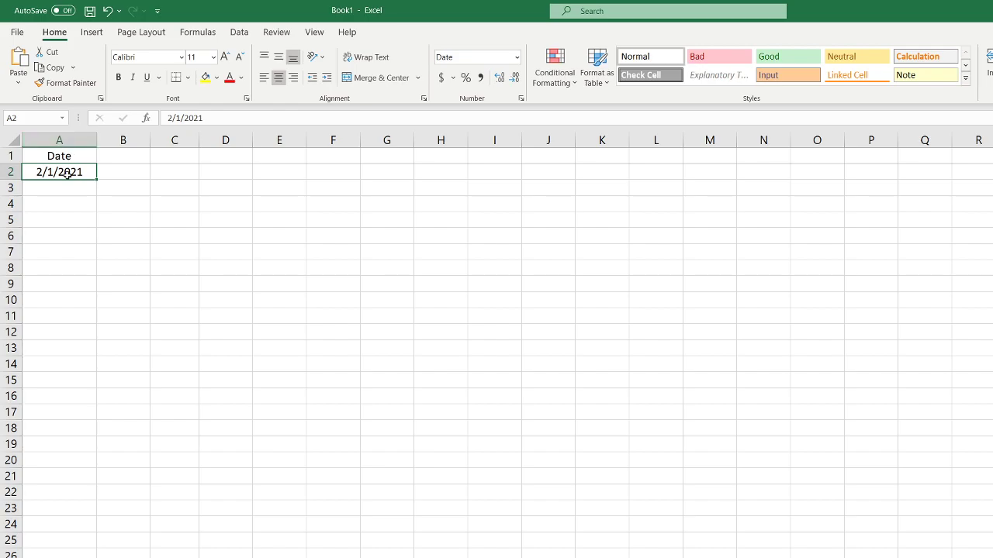
{"action": "left_click", "coordinate": [60, 258]}
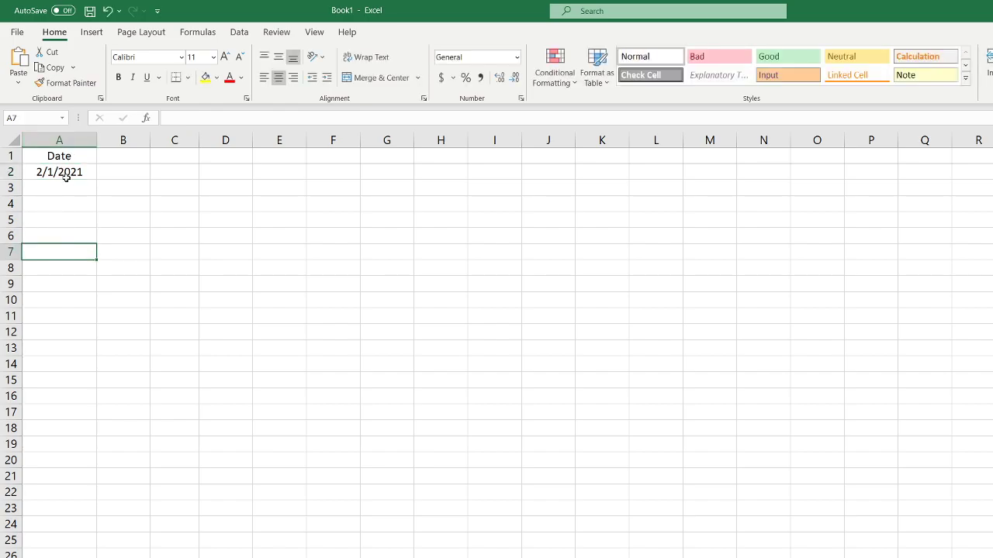
Look through the Date criteria of Data Validation for column A and cancel without applying a rule
{"action": "right_click", "coordinate": [68, 138]}
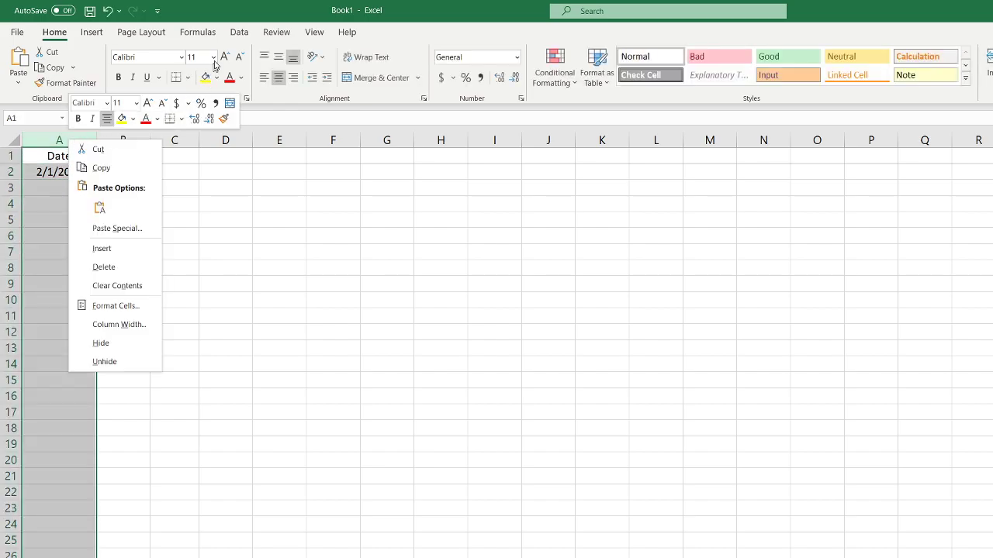
{"action": "left_click", "coordinate": [239, 36]}
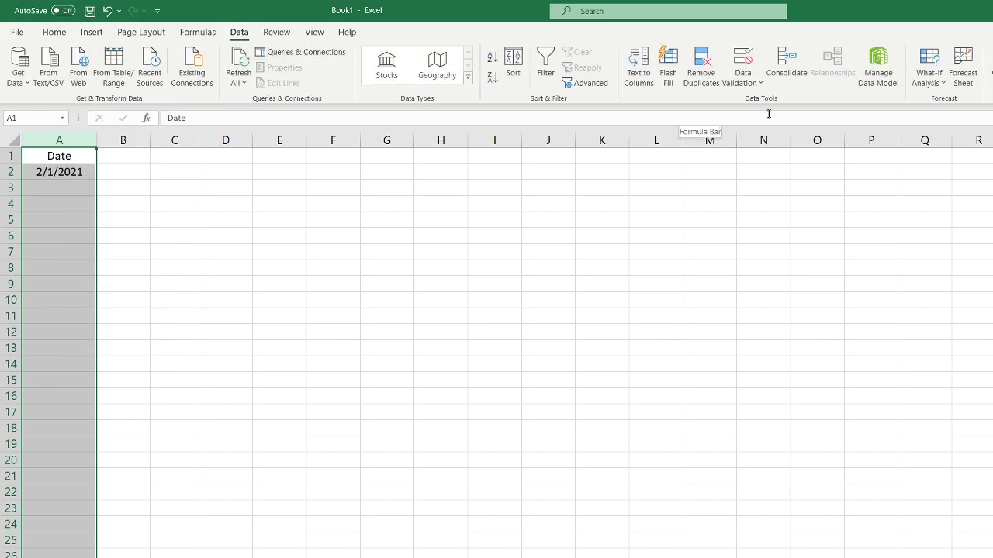
{"action": "left_click", "coordinate": [756, 81]}
{"action": "left_click", "coordinate": [754, 99]}
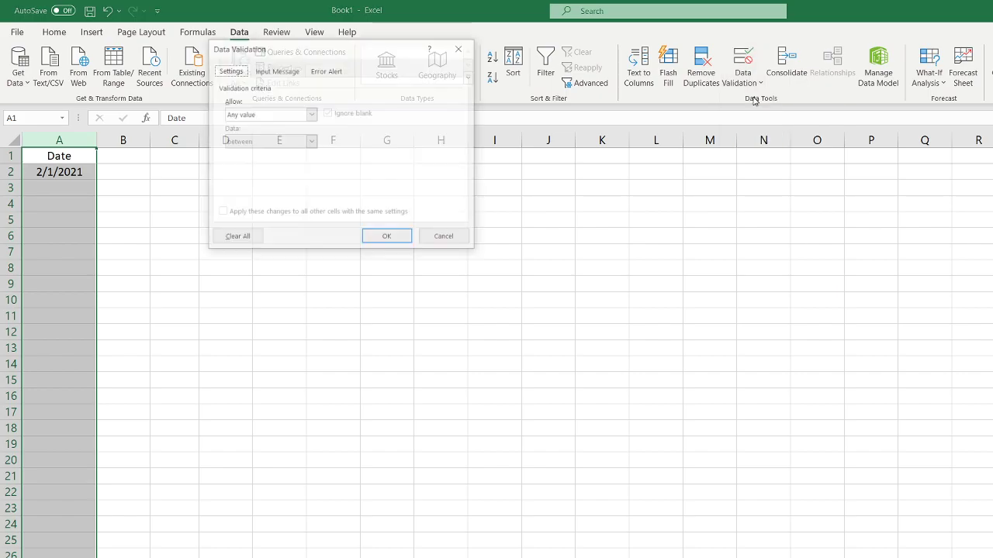
{"action": "left_click", "coordinate": [266, 116]}
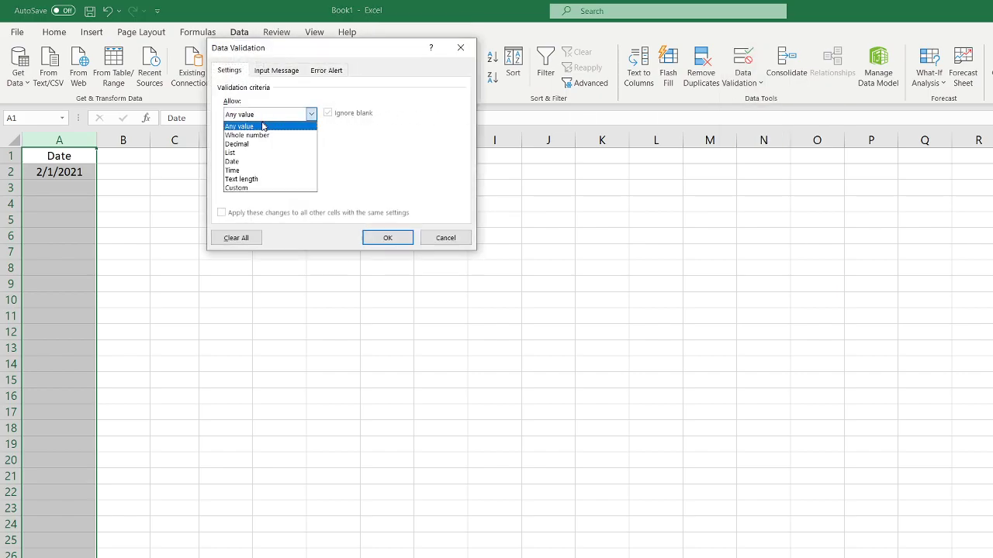
{"action": "left_click", "coordinate": [248, 161]}
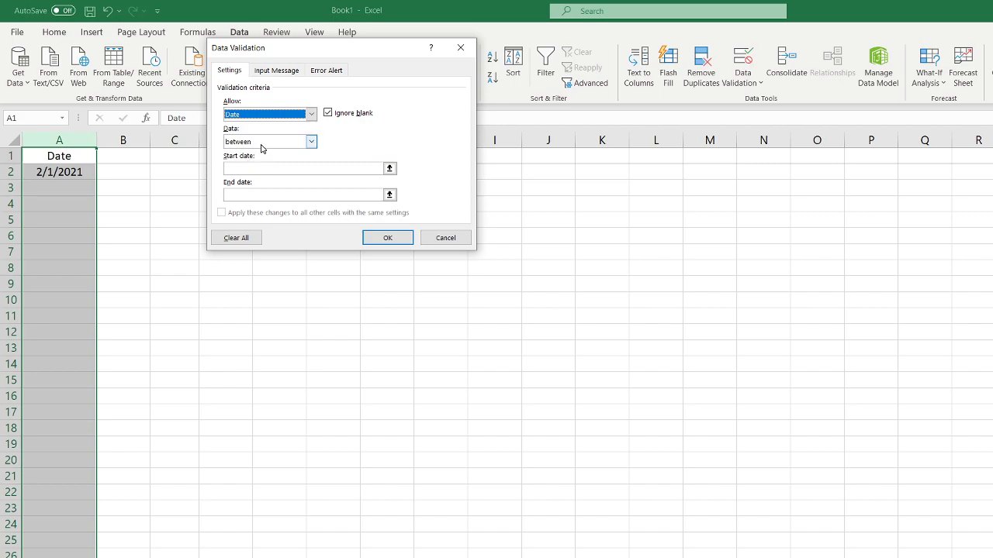
{"action": "left_click", "coordinate": [262, 145]}
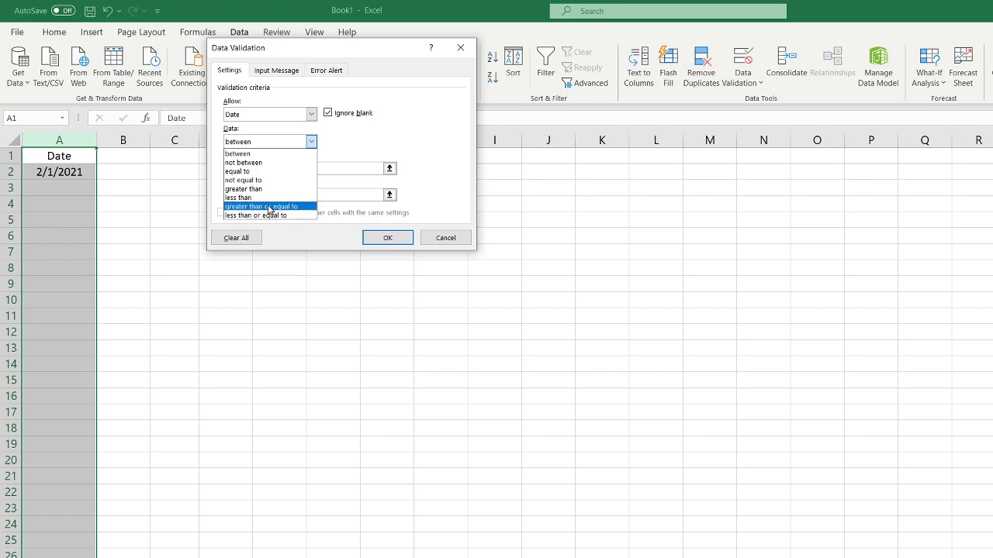
{"action": "left_click", "coordinate": [374, 141]}
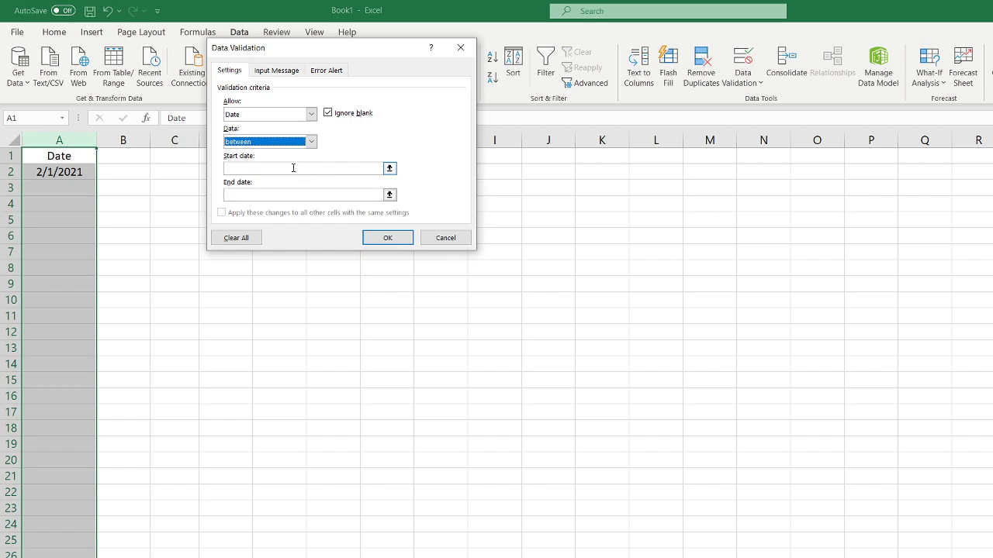
{"action": "left_click", "coordinate": [447, 241]}
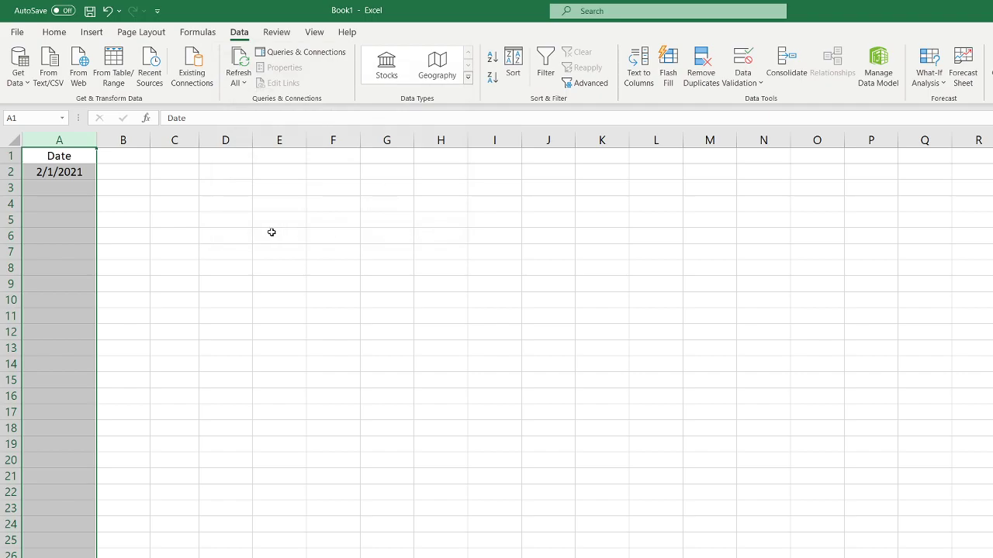
{"action": "left_click", "coordinate": [276, 234]}
{"action": "left_click", "coordinate": [45, 172]}
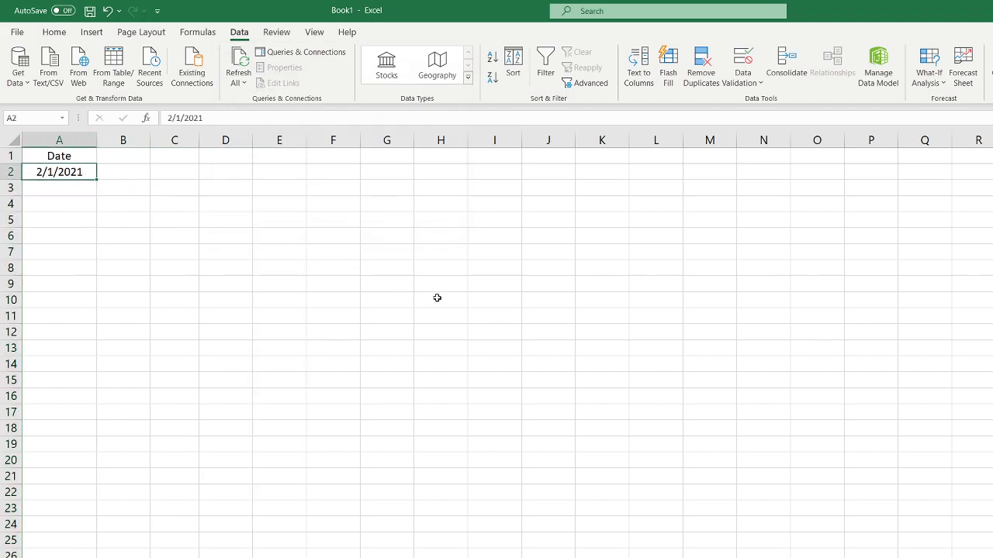
Select the columns from A onward and look through the Conditional Formatting options, including Highlight Cells Rules, Color Scales and Icon Sets
{"action": "left_click", "coordinate": [54, 35]}
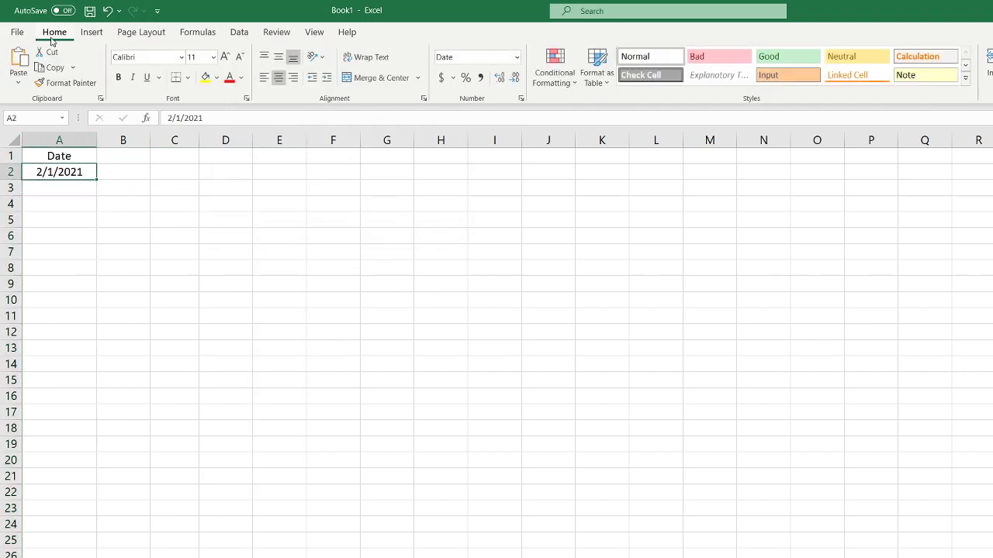
{"action": "left_click_drag", "start_coordinate": [67, 139], "coordinate": [992, 194]}
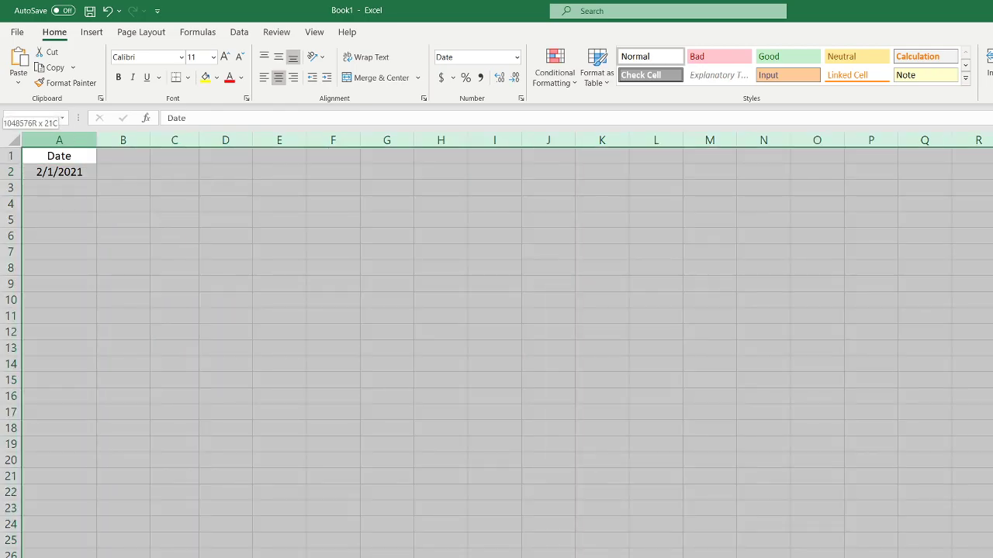
{"action": "left_click", "coordinate": [557, 90]}
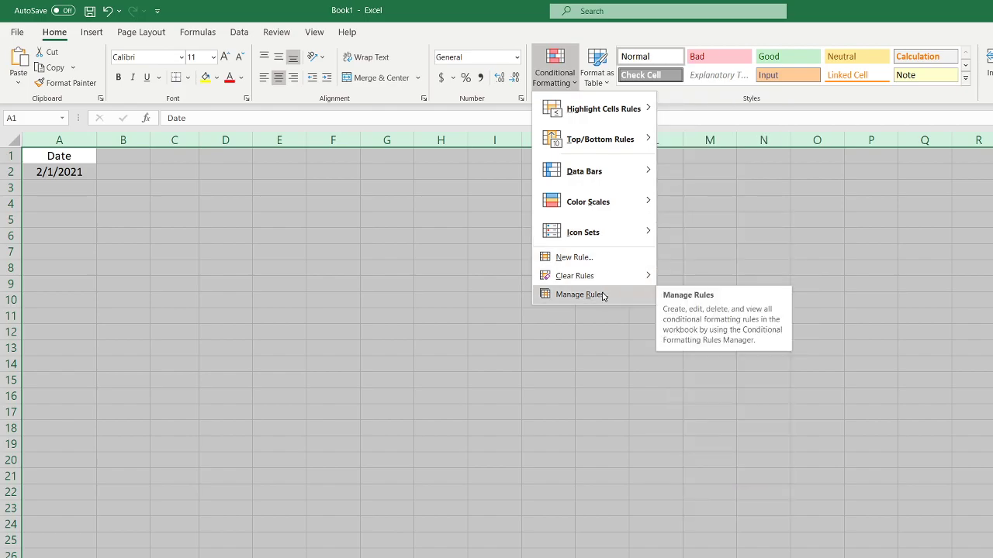
{"action": "mouse_move", "coordinate": [606, 286]}
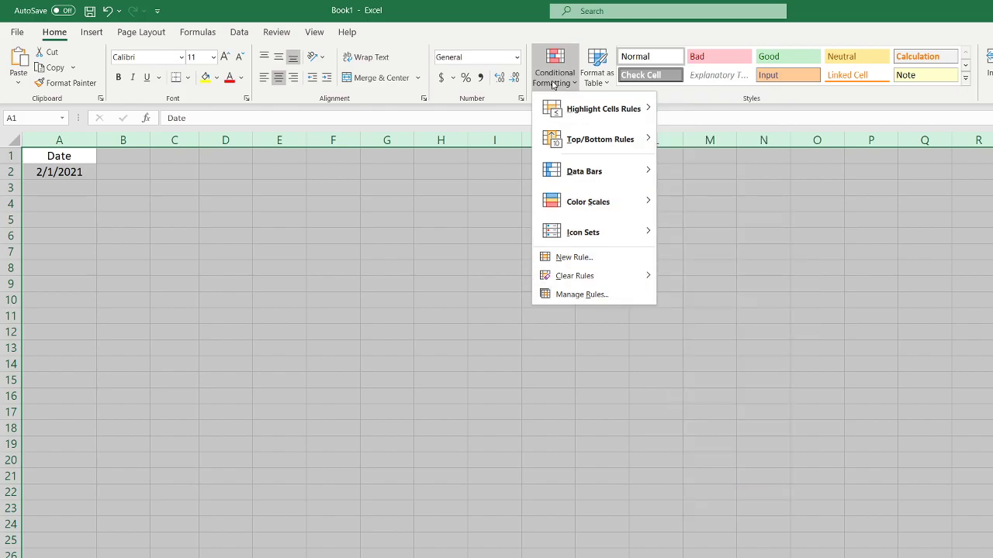
{"action": "mouse_move", "coordinate": [576, 116]}
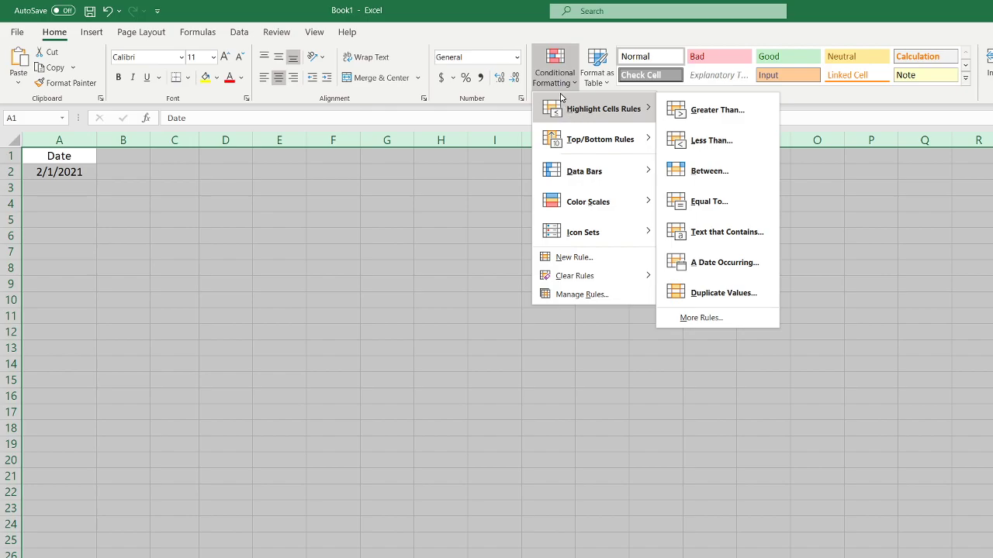
{"action": "left_click", "coordinate": [437, 451]}
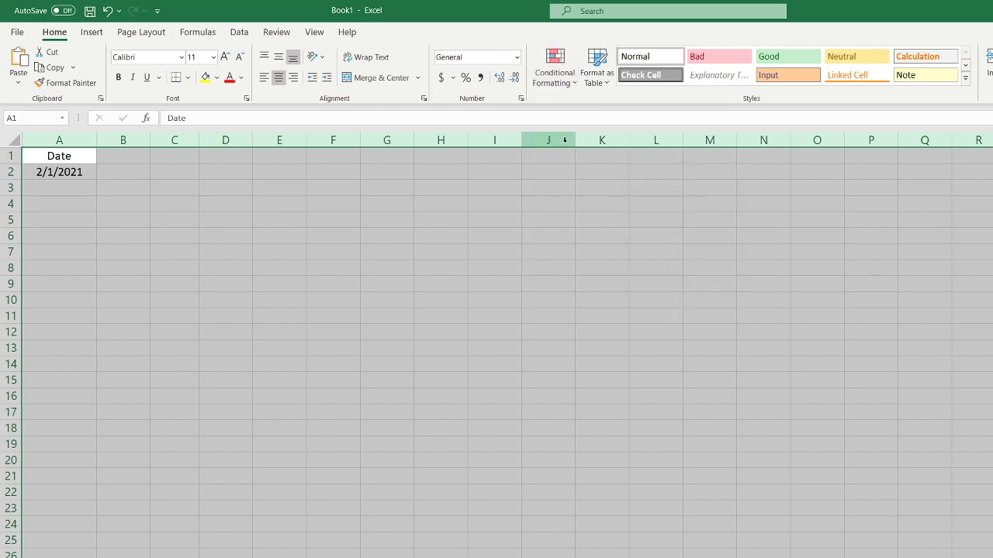
{"action": "left_click", "coordinate": [556, 76]}
{"action": "mouse_move", "coordinate": [575, 108]}
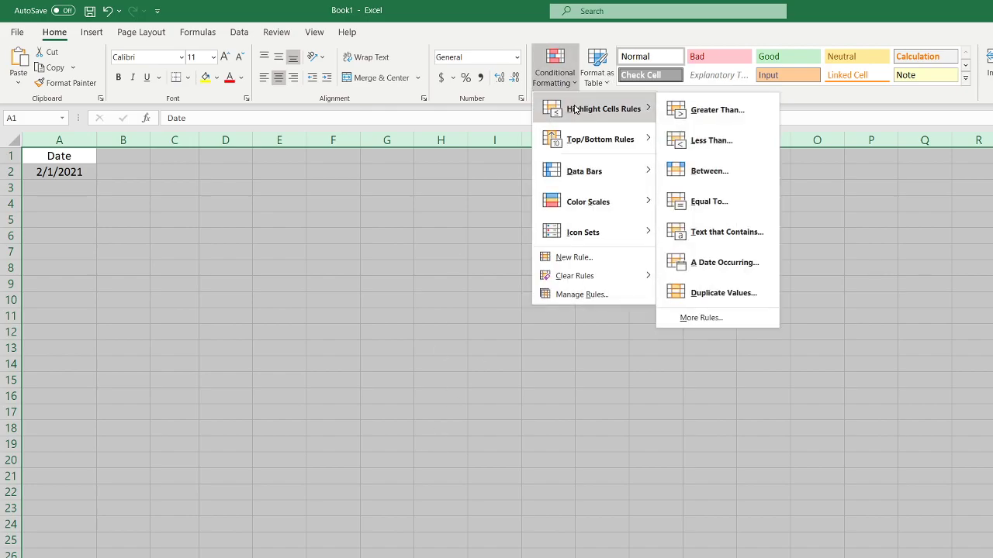
{"action": "mouse_move", "coordinate": [604, 203]}
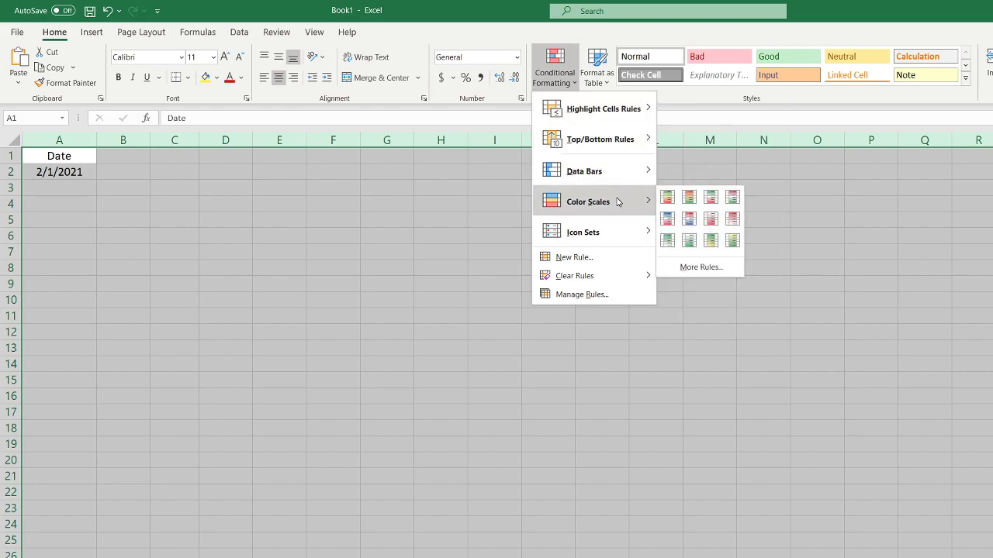
{"action": "mouse_move", "coordinate": [611, 172]}
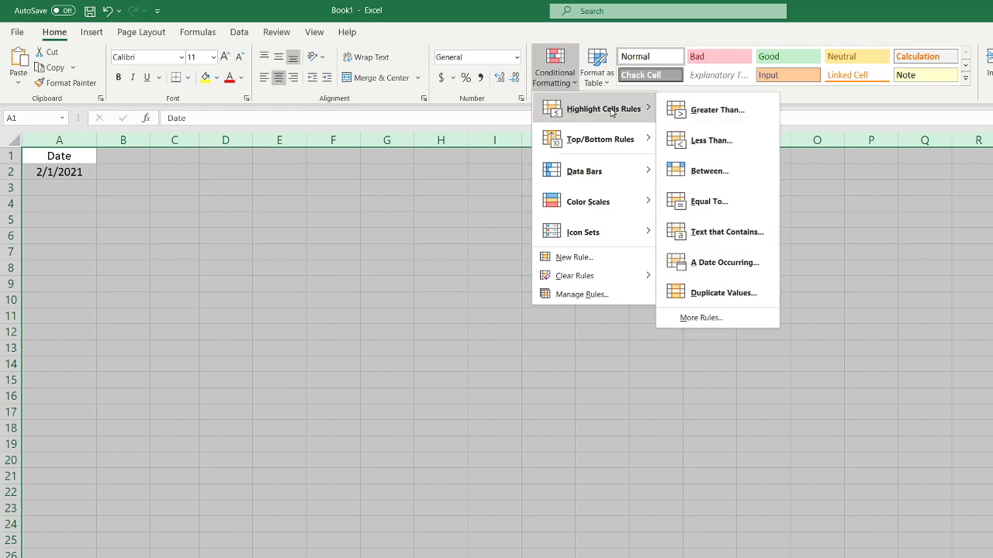
{"action": "mouse_move", "coordinate": [617, 151]}
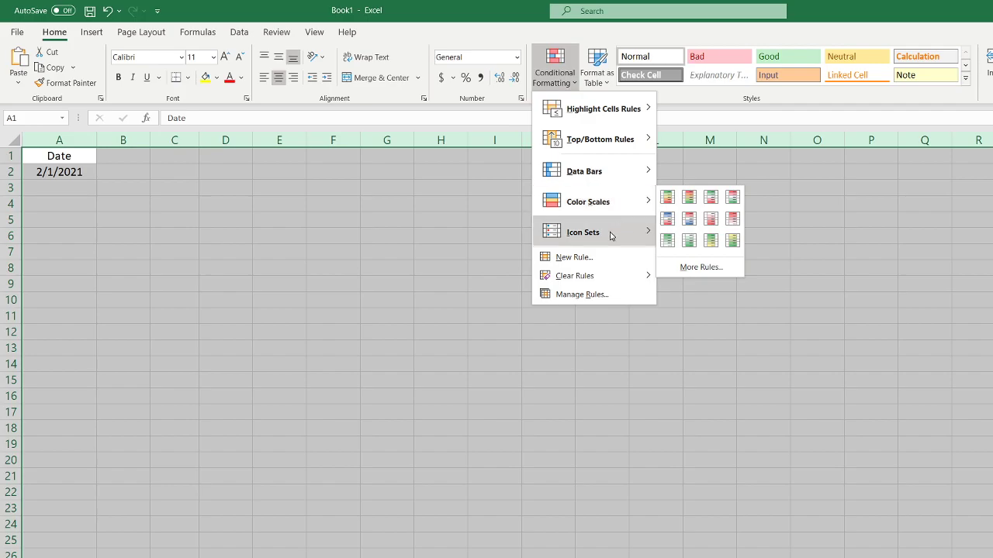
{"action": "mouse_move", "coordinate": [610, 235]}
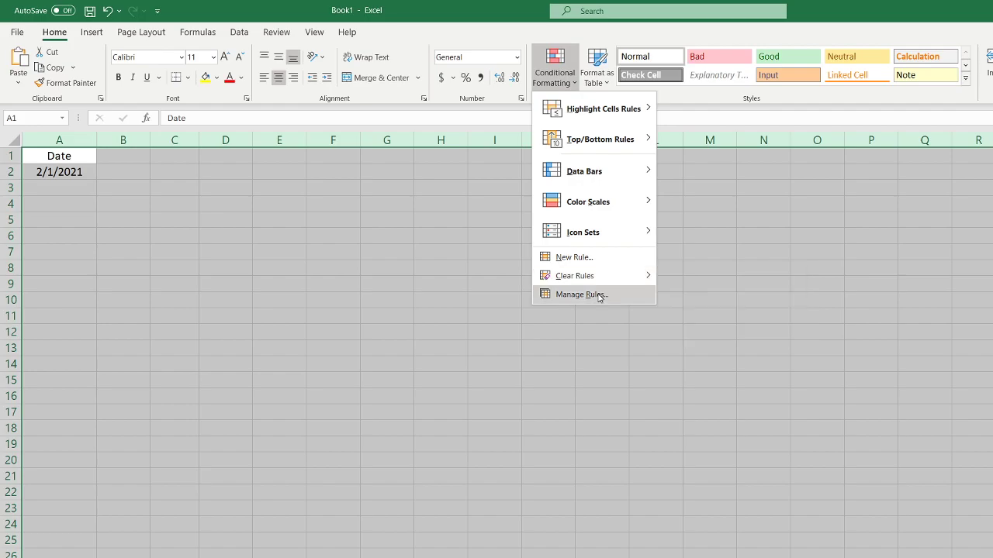
{"action": "left_click", "coordinate": [483, 232]}
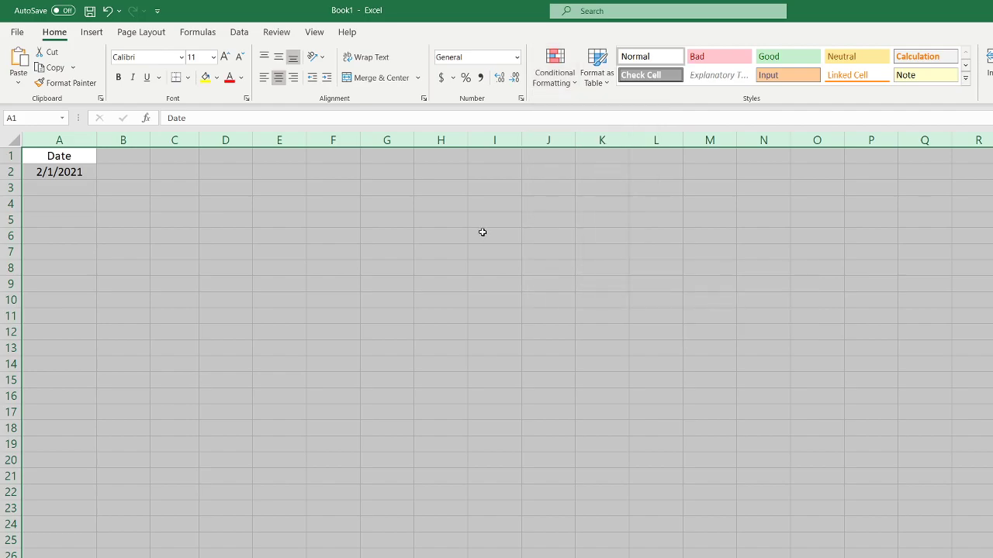
Review the Highlight Cells Rules choices once more, close them without applying a rule, and clear the column selection
{"action": "left_click", "coordinate": [97, 32]}
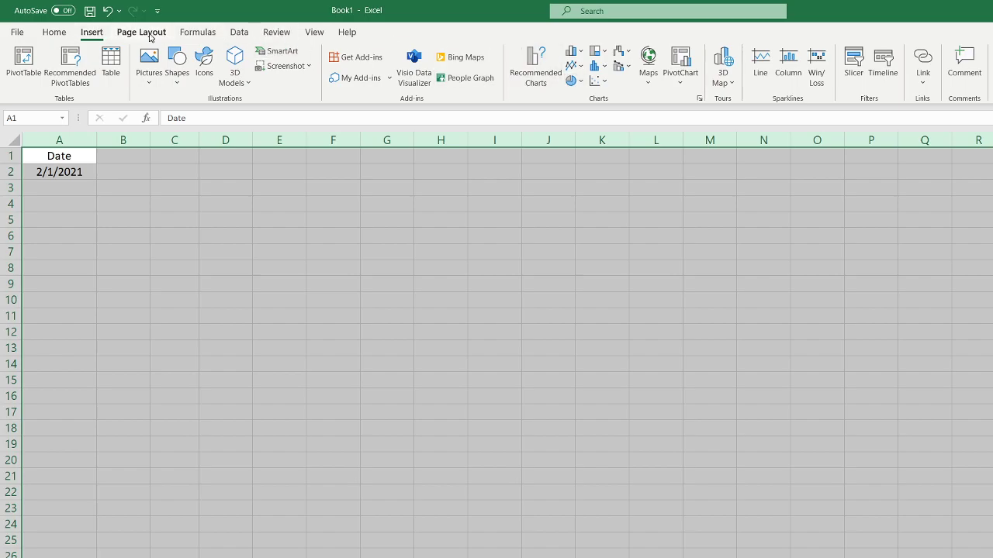
{"action": "left_click", "coordinate": [54, 33]}
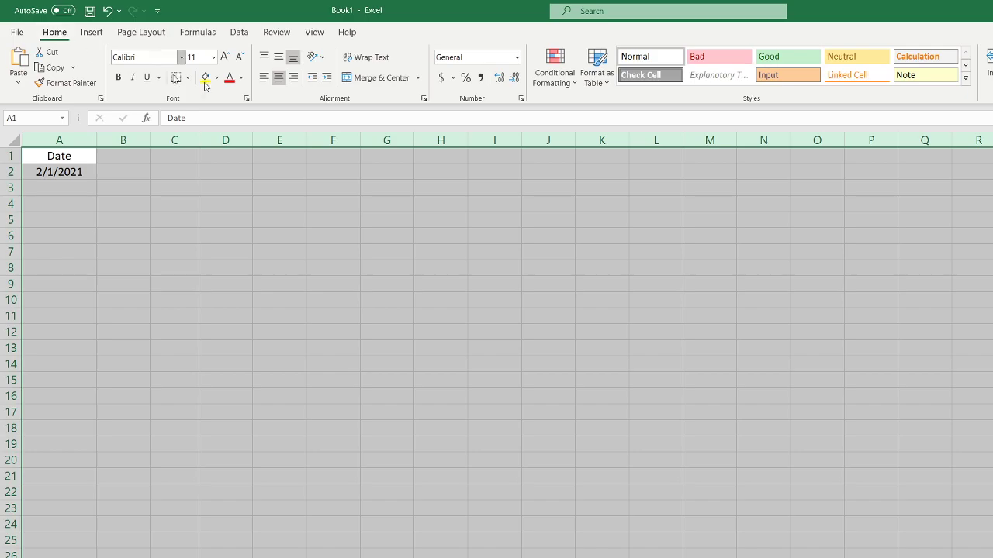
{"action": "left_click", "coordinate": [554, 82]}
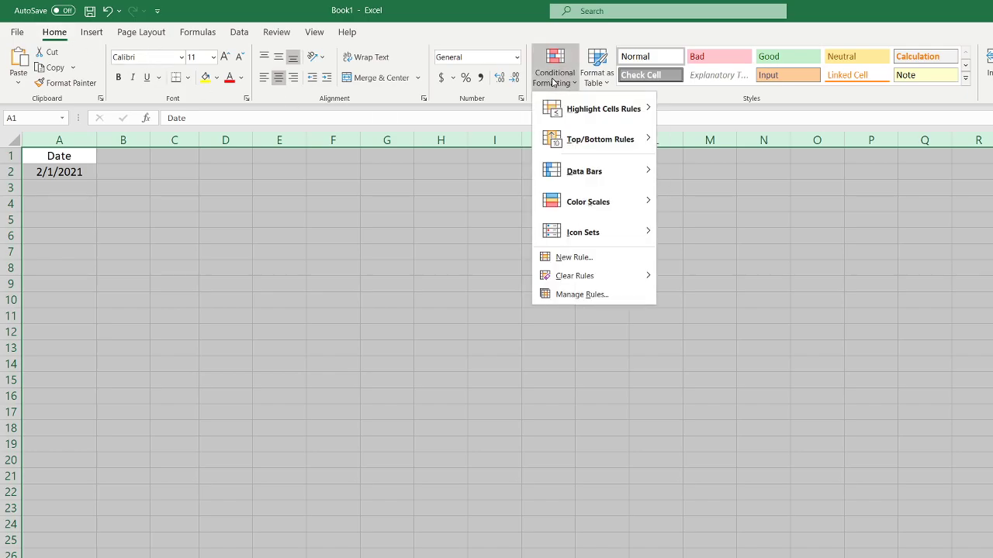
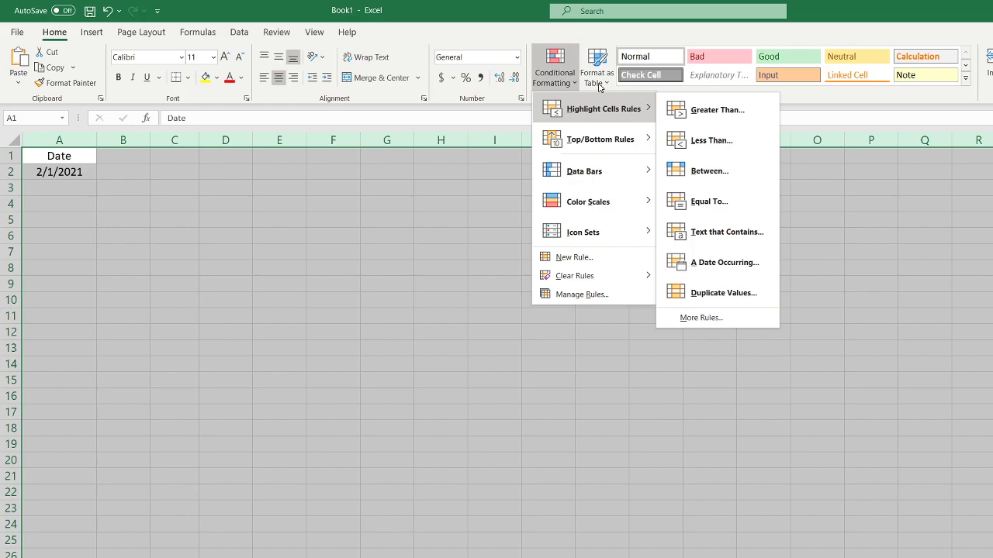
{"action": "left_click", "coordinate": [132, 258]}
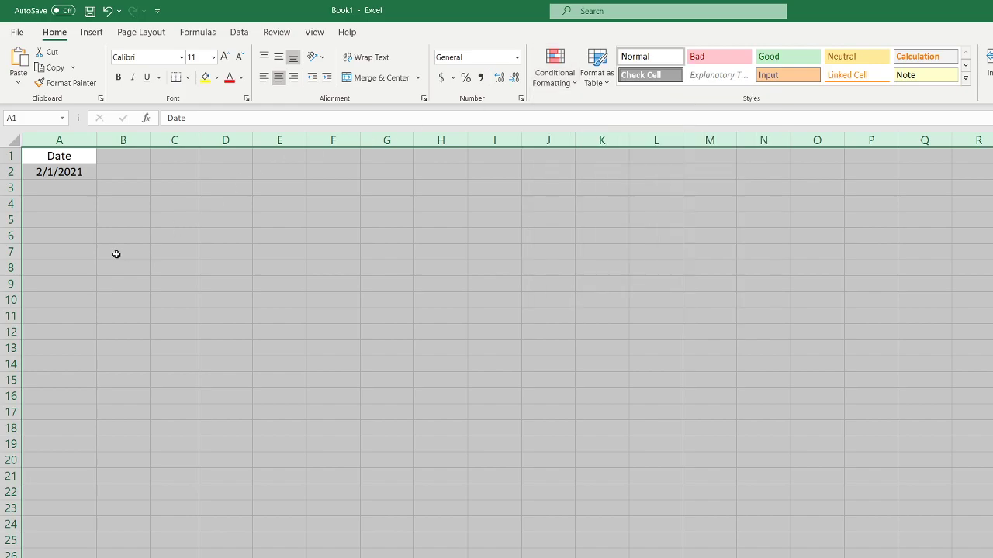
{"action": "left_click", "coordinate": [117, 254]}
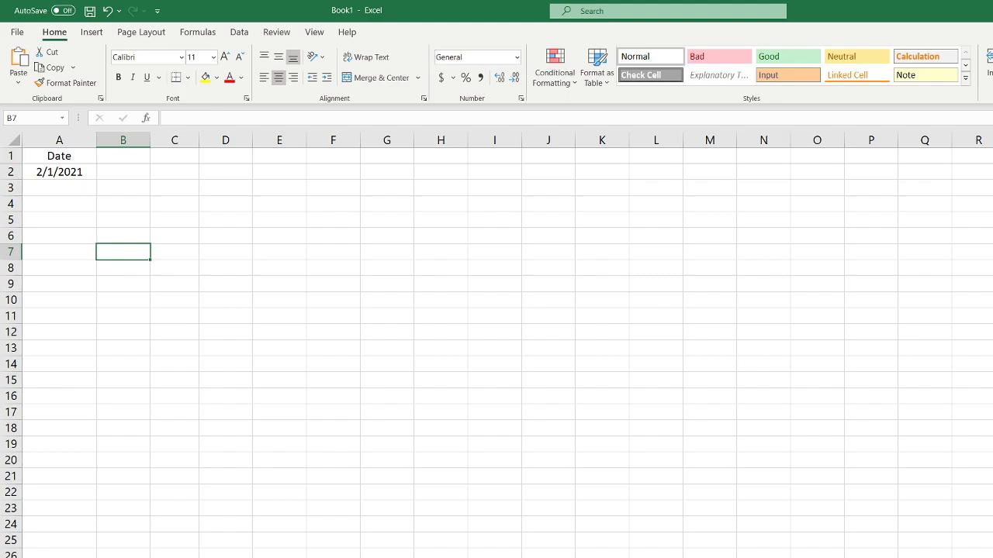
Restore the maximized Excel window, move it to the screen's upper-left corner, and enlarge it to fill the visible area
{"action": "left_click", "coordinate": [992, 11]}
{"action": "left_click_drag", "start_coordinate": [872, 75], "coordinate": [550, 16]}
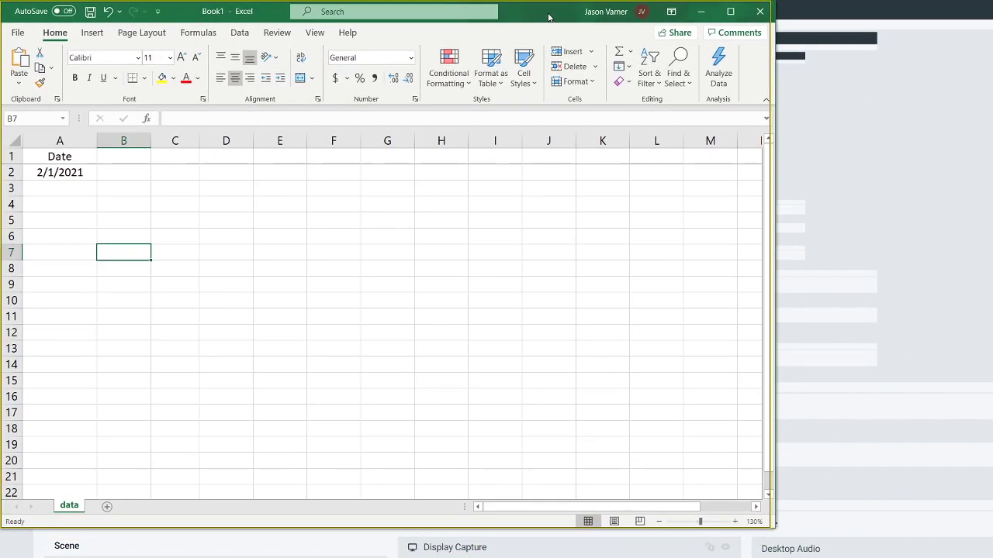
{"action": "left_click_drag", "start_coordinate": [772, 527], "coordinate": [992, 557]}
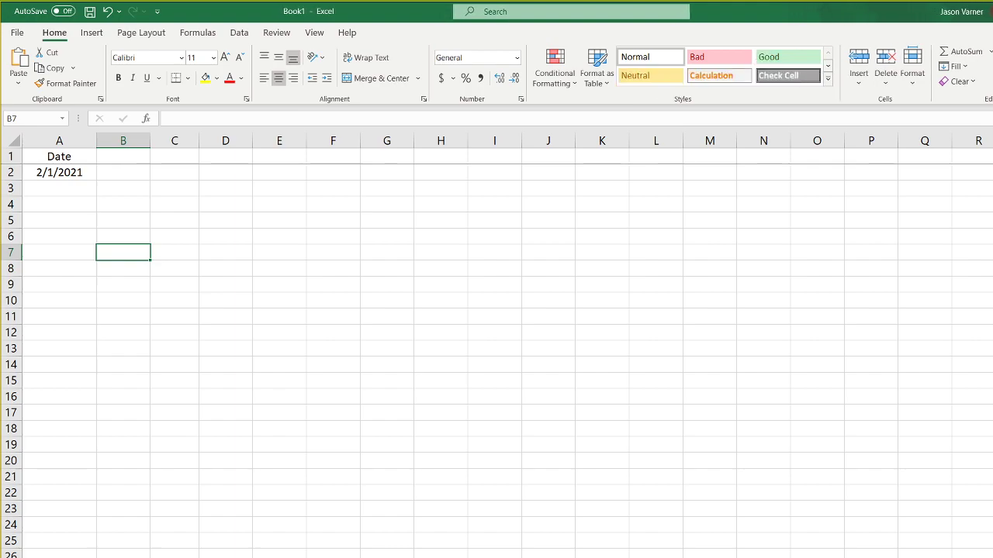
Hide the worksheet's gridlines
{"action": "left_click", "coordinate": [130, 161]}
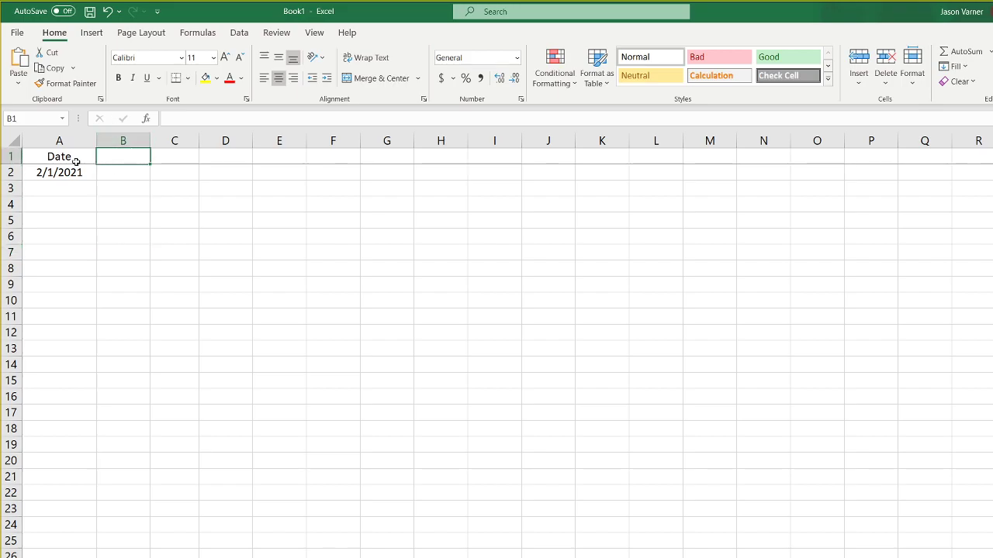
{"action": "left_click_drag", "start_coordinate": [65, 157], "coordinate": [865, 521]}
{"action": "left_click", "coordinate": [314, 32]}
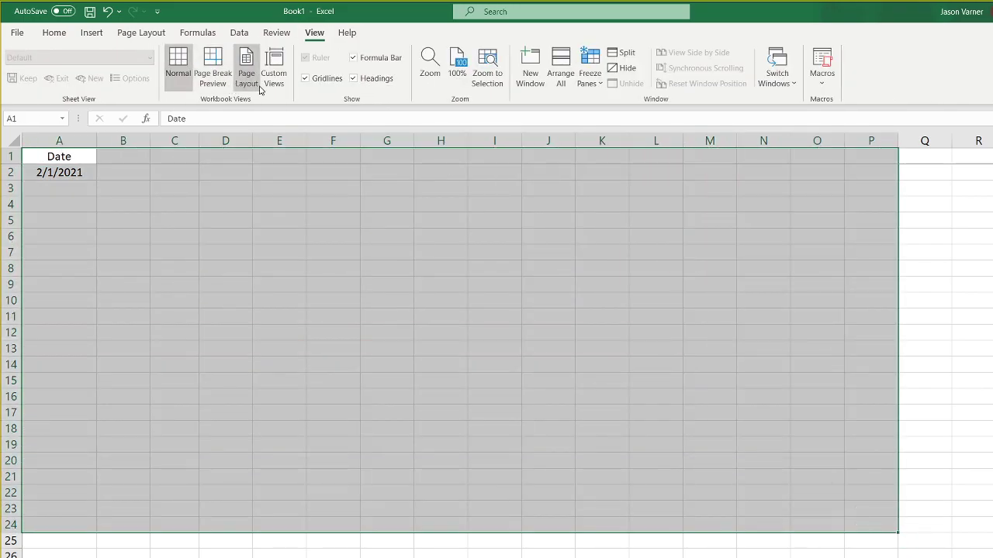
{"action": "left_click", "coordinate": [308, 78]}
{"action": "left_click", "coordinate": [229, 236]}
Try formatting the range from A1 down to row 24 as a table in a black-header Medium style, and undo it
{"action": "left_click_drag", "start_coordinate": [60, 158], "coordinate": [956, 521]}
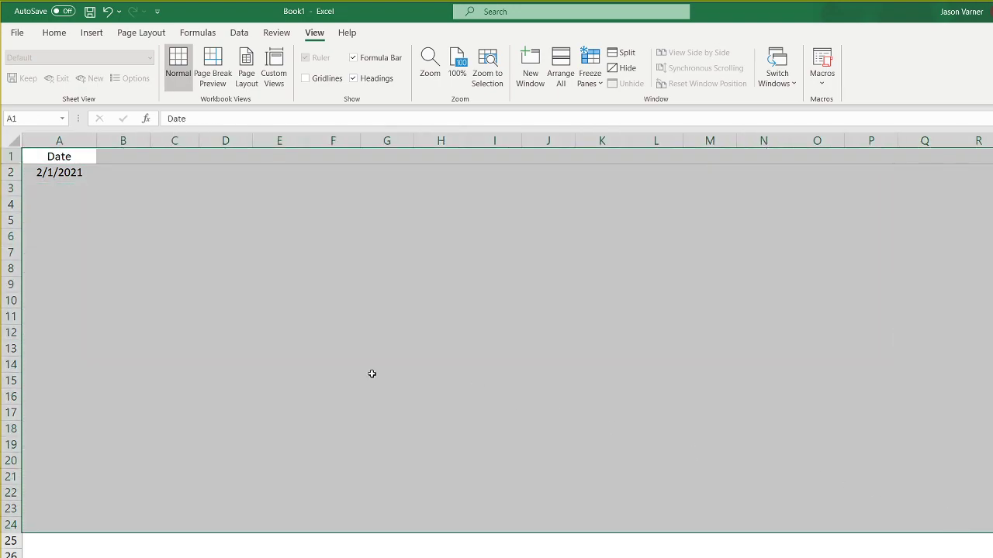
{"action": "left_click", "coordinate": [56, 33]}
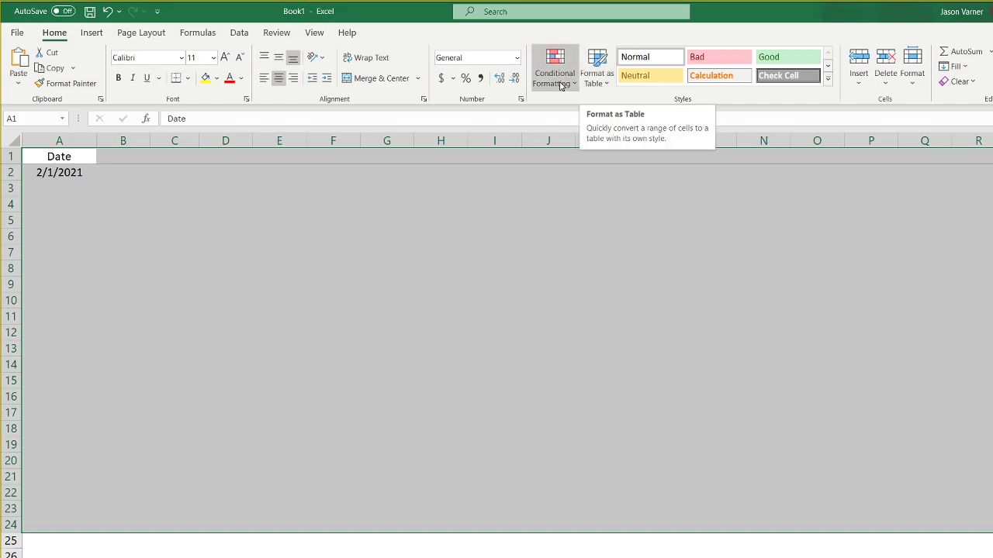
{"action": "left_click", "coordinate": [605, 84]}
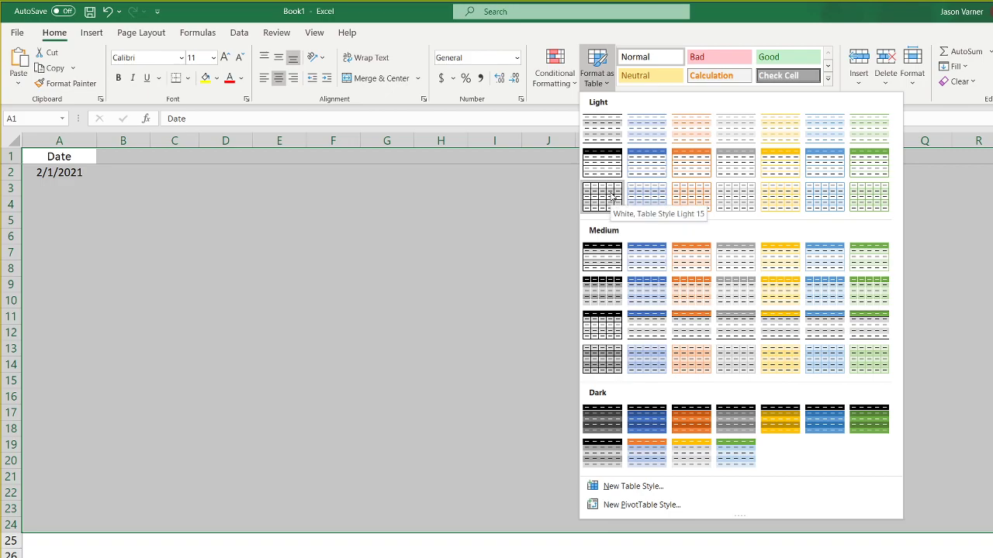
{"action": "left_click", "coordinate": [561, 84]}
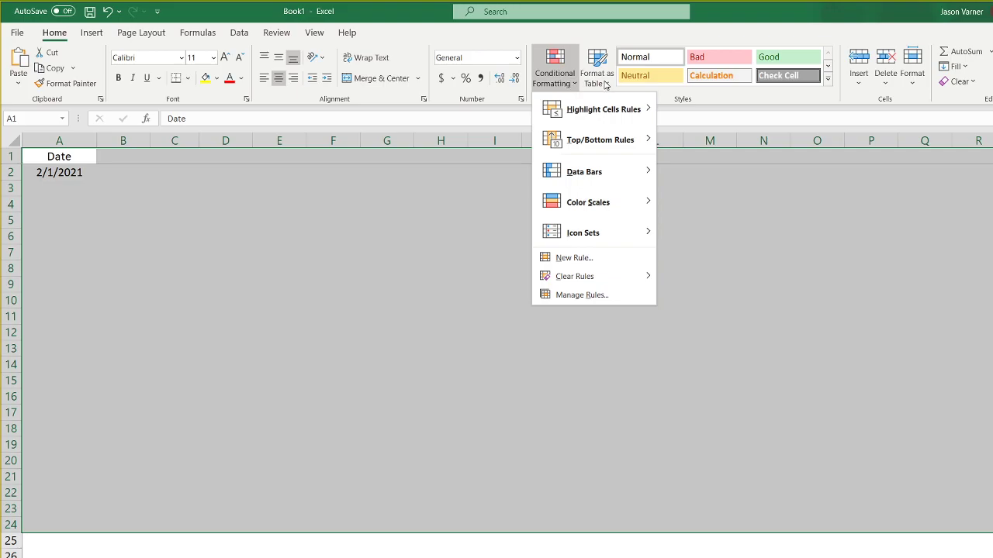
{"action": "left_click", "coordinate": [606, 85]}
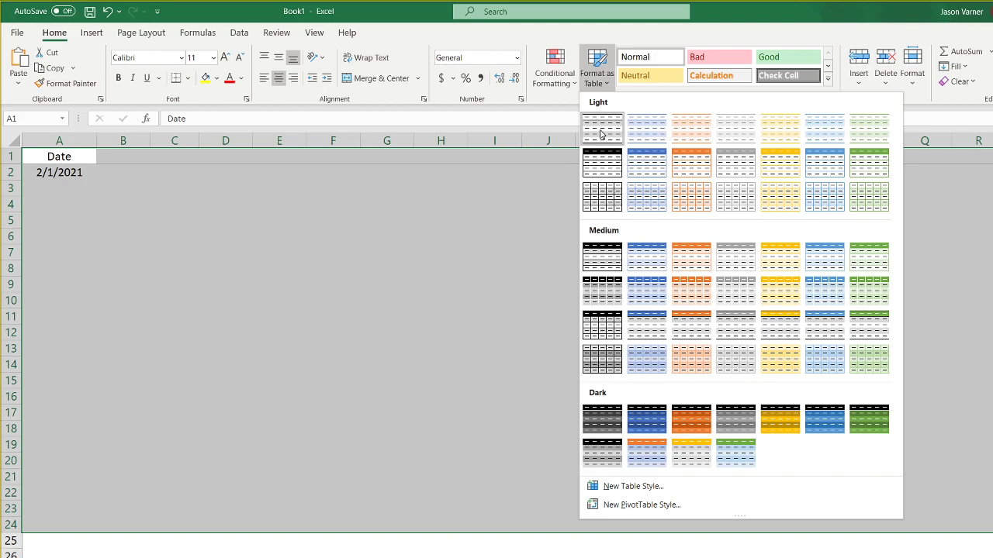
{"action": "left_click", "coordinate": [603, 330]}
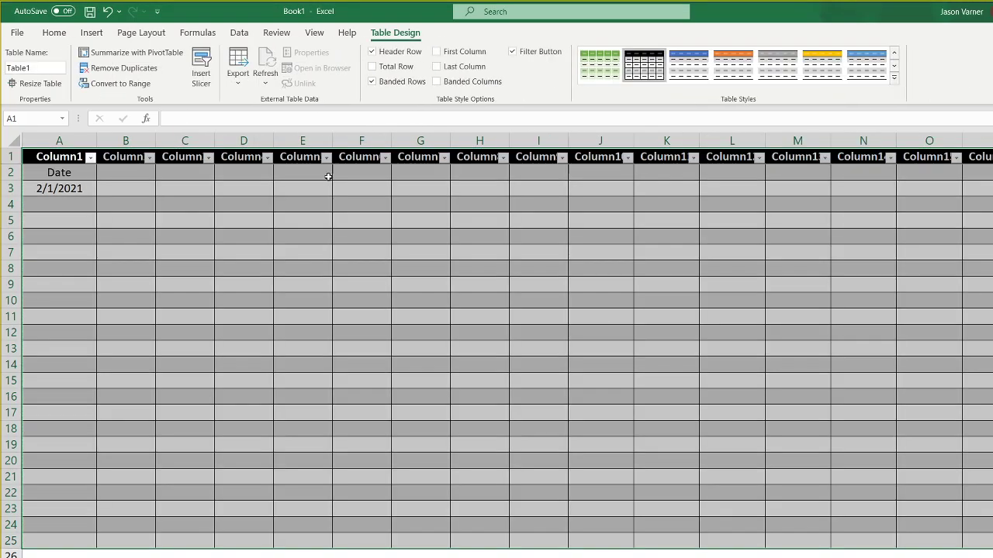
{"action": "left_click", "coordinate": [342, 281]}
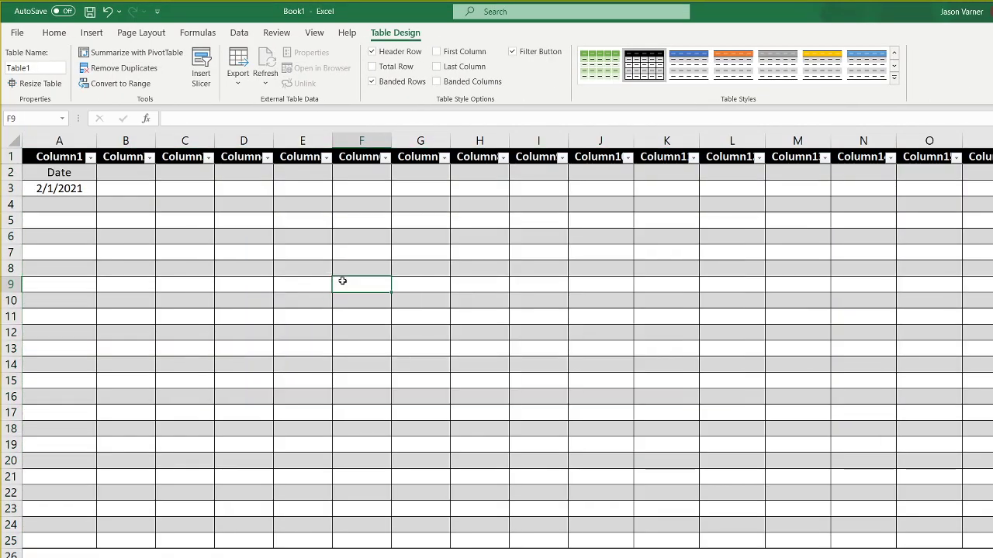
{"action": "left_click", "coordinate": [107, 12]}
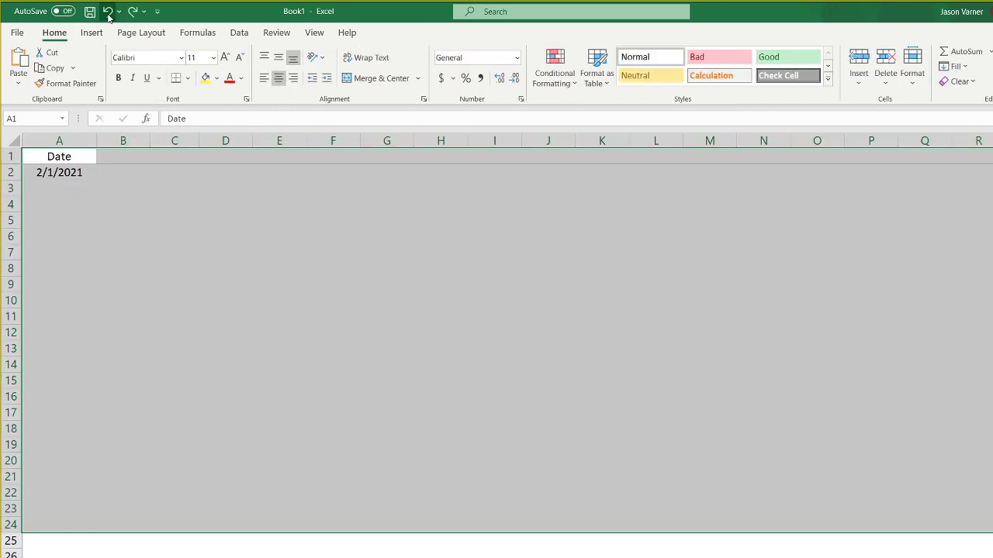
Show the worksheet's gridlines again
{"action": "left_click", "coordinate": [314, 33]}
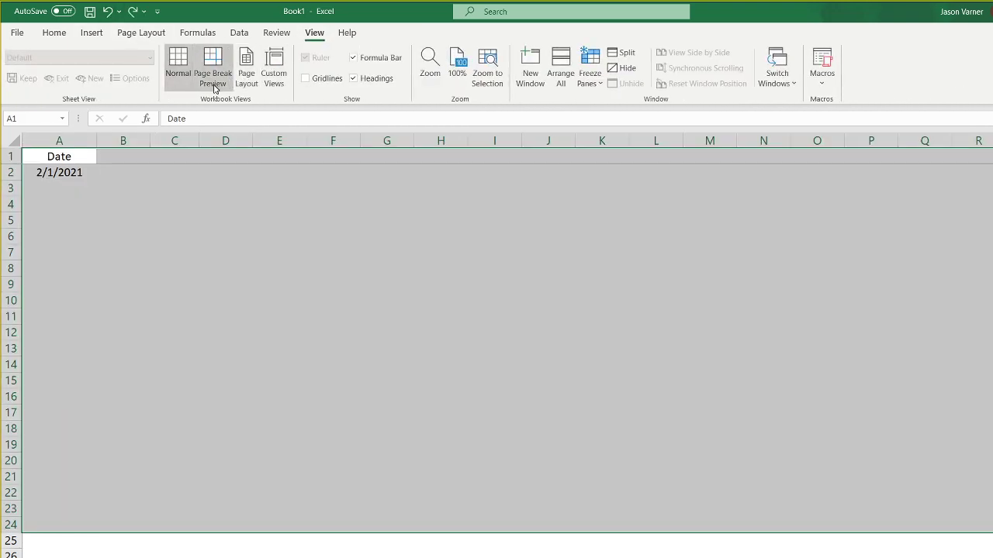
{"action": "left_click", "coordinate": [342, 237]}
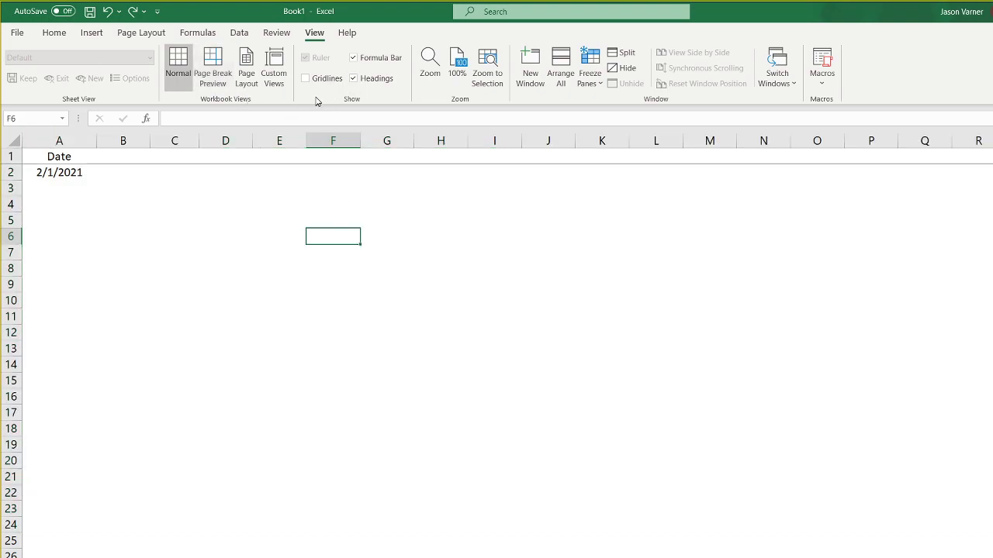
{"action": "left_click", "coordinate": [305, 78]}
Widen column B and select its header cell B1
{"action": "left_click", "coordinate": [60, 159]}
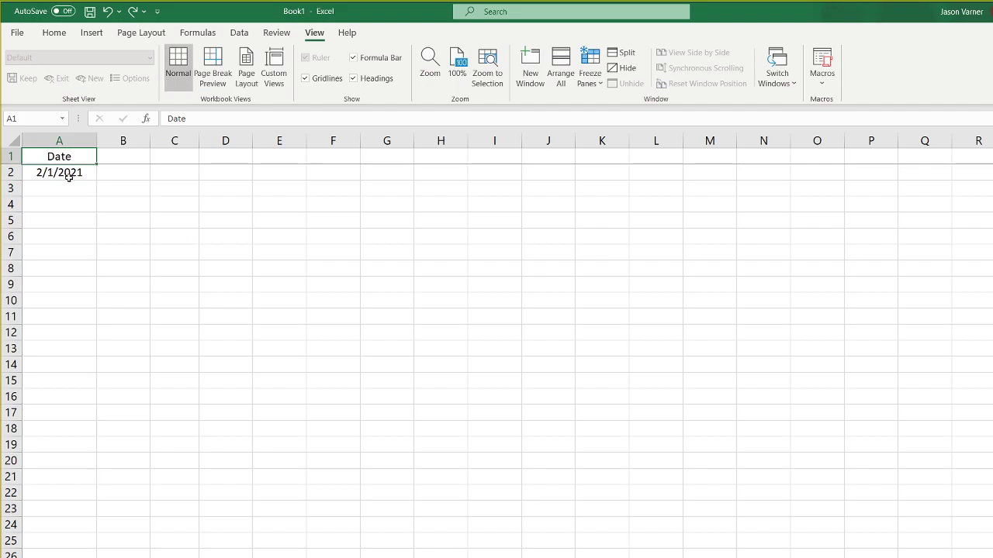
{"action": "left_click", "coordinate": [69, 177]}
{"action": "left_click_drag", "start_coordinate": [72, 156], "coordinate": [60, 204]}
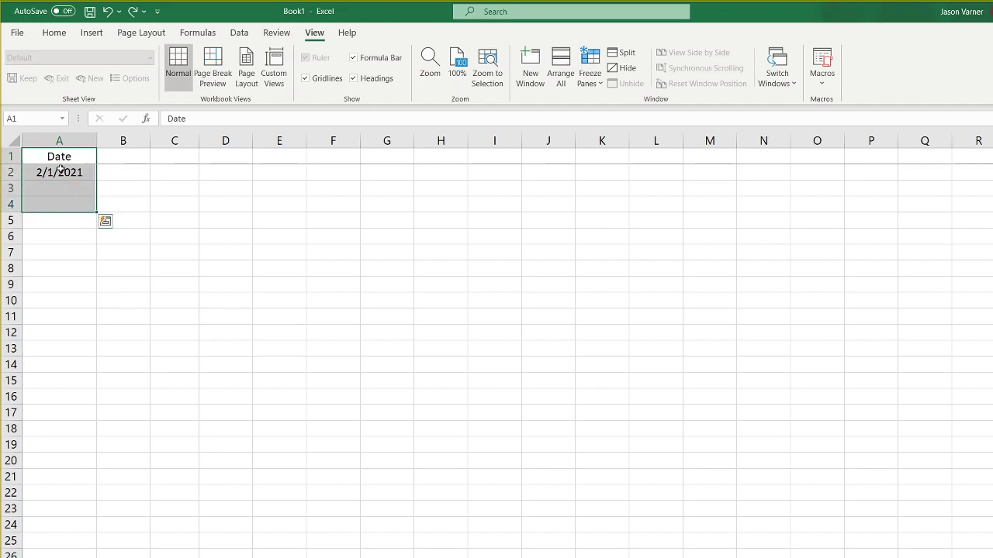
{"action": "left_click", "coordinate": [61, 169]}
{"action": "left_click_drag", "start_coordinate": [149, 141], "coordinate": [184, 141]}
{"action": "left_click", "coordinate": [99, 156]}
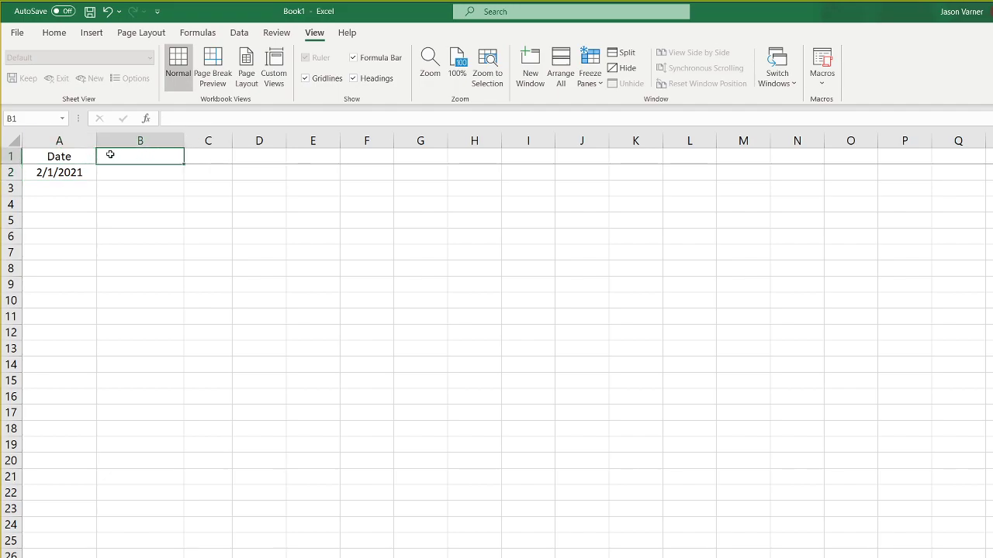
Enter the headers "Name" in B1 and "Phone" in C1
{"action": "type", "text": "Name"}
{"action": "key", "text": "Return"}
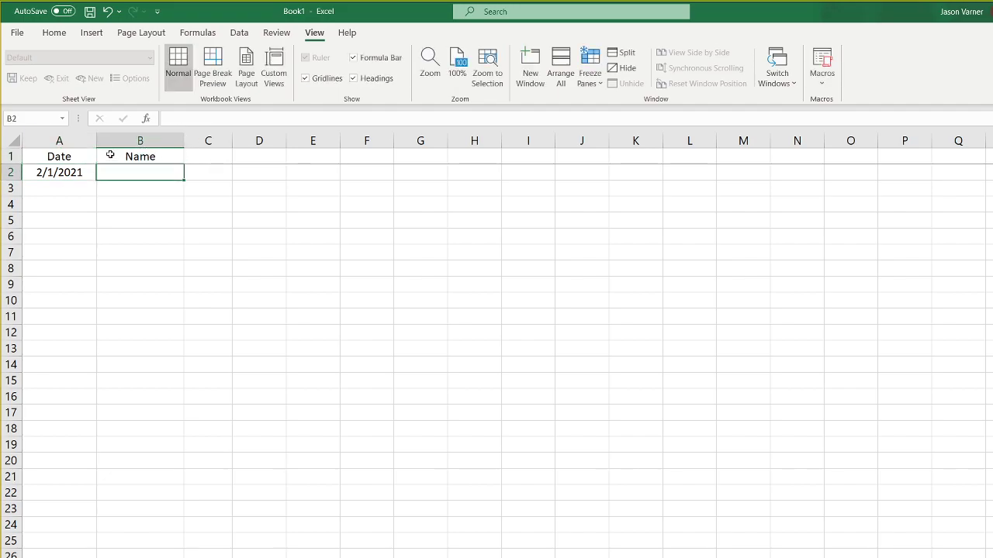
{"action": "key", "text": "Up"}
{"action": "key", "text": "Right"}
{"action": "type", "text": "Phone Nu"}
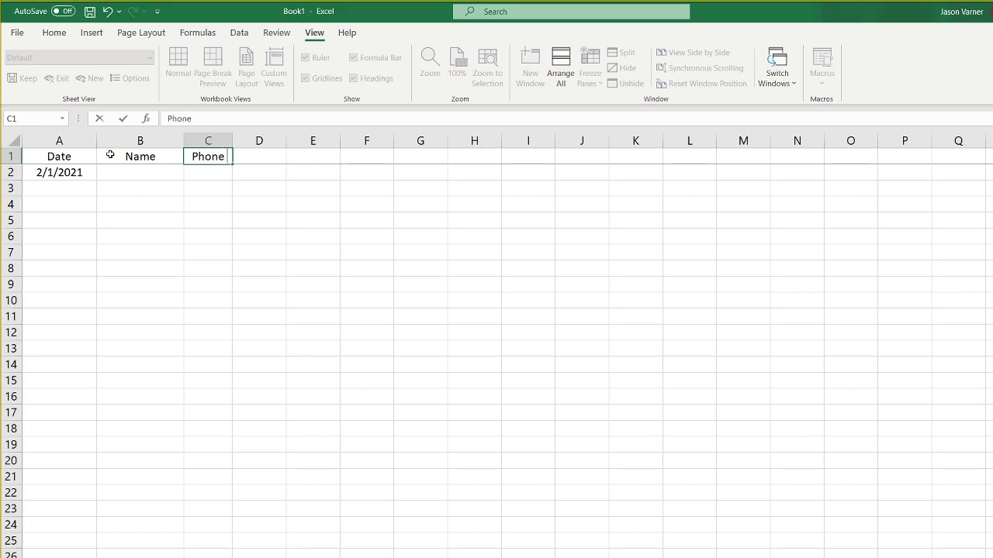
{"action": "key", "text": "BackSpace"}
{"action": "key", "text": "BackSpace"}
{"action": "key", "text": "BackSpace"}
{"action": "key", "text": "Return"}
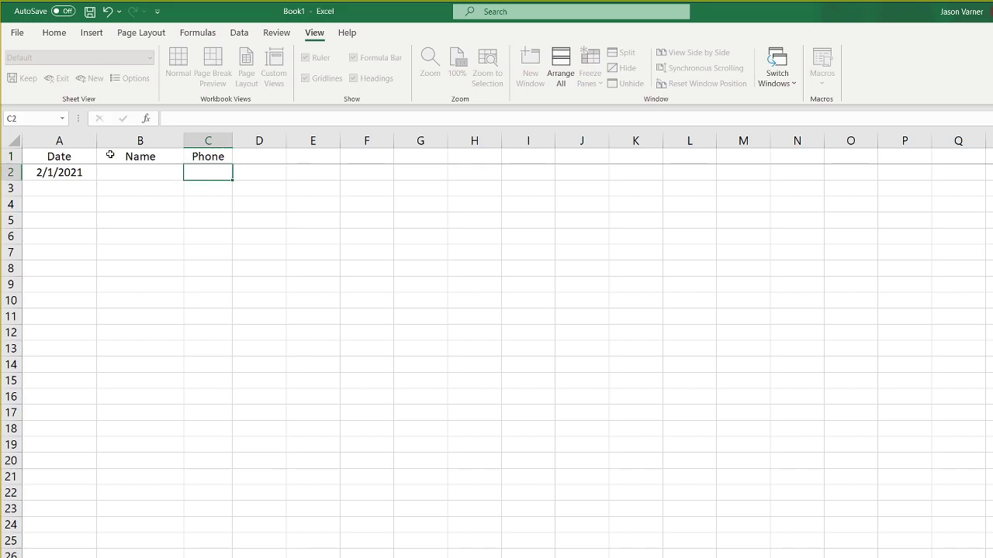
Add the headers "Phone (2)" in D1 and "email" in E1
{"action": "key", "text": "Up"}
{"action": "key", "text": "Right"}
{"action": "type", "text": "Phone (2)"}
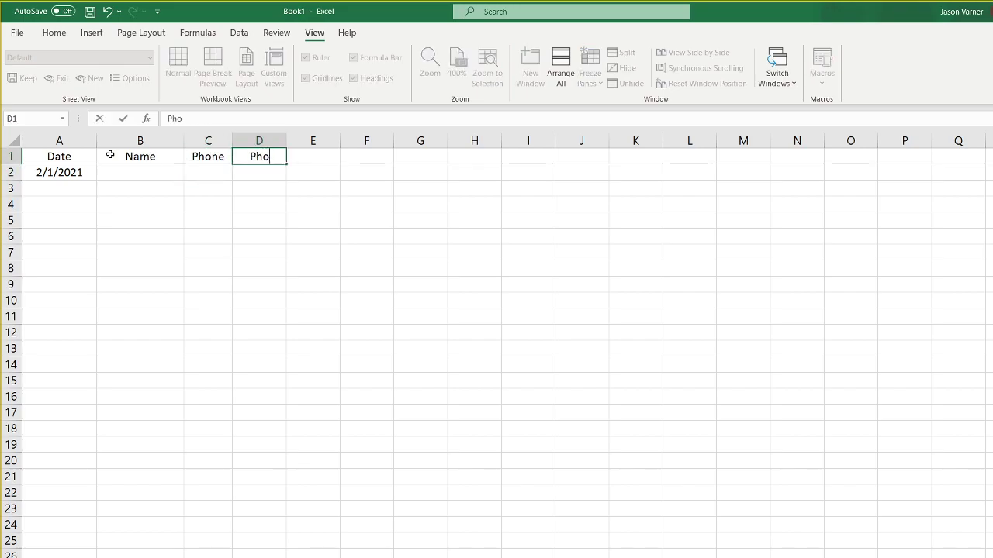
{"action": "key", "text": "Return"}
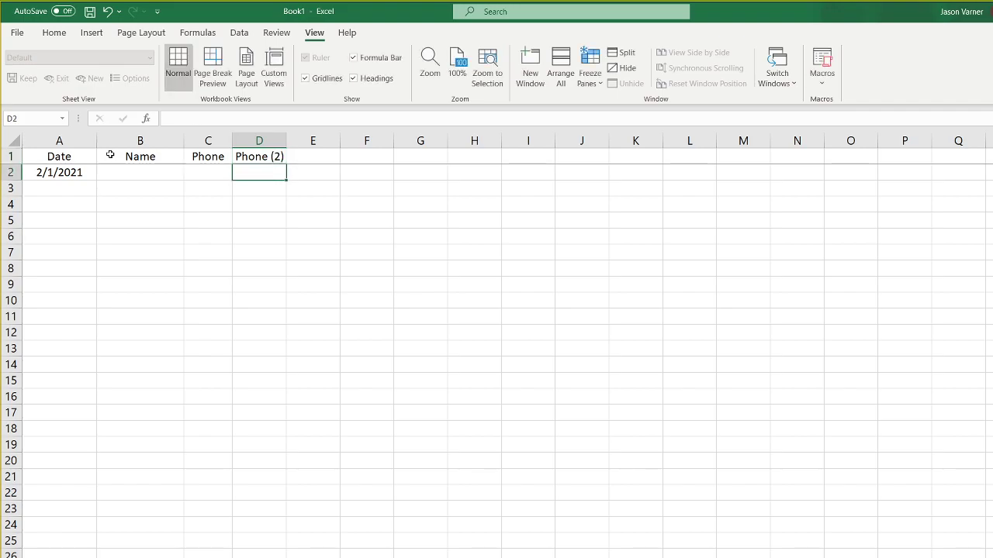
{"action": "key", "text": "Right"}
{"action": "key", "text": "Up"}
{"action": "type", "text": "email"}
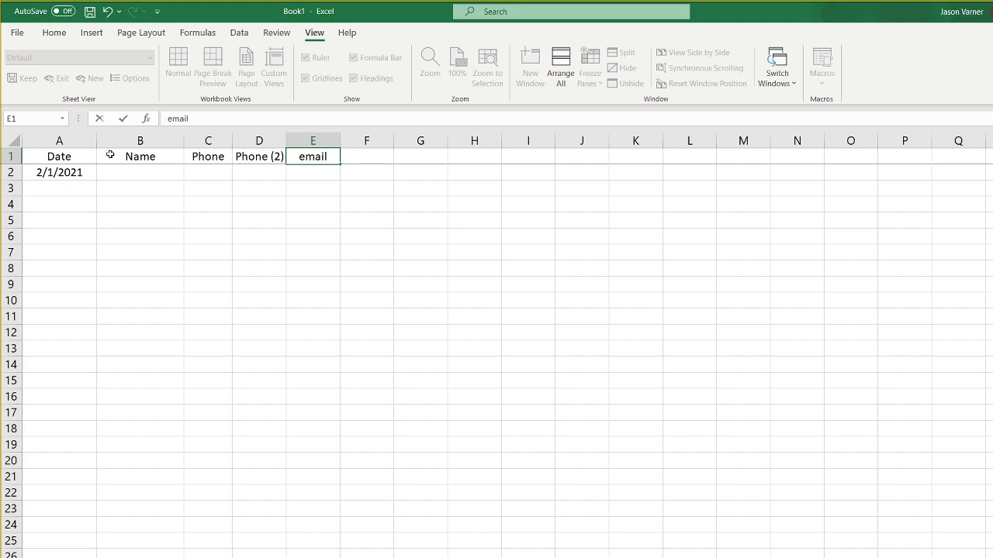
{"action": "key", "text": "Return"}
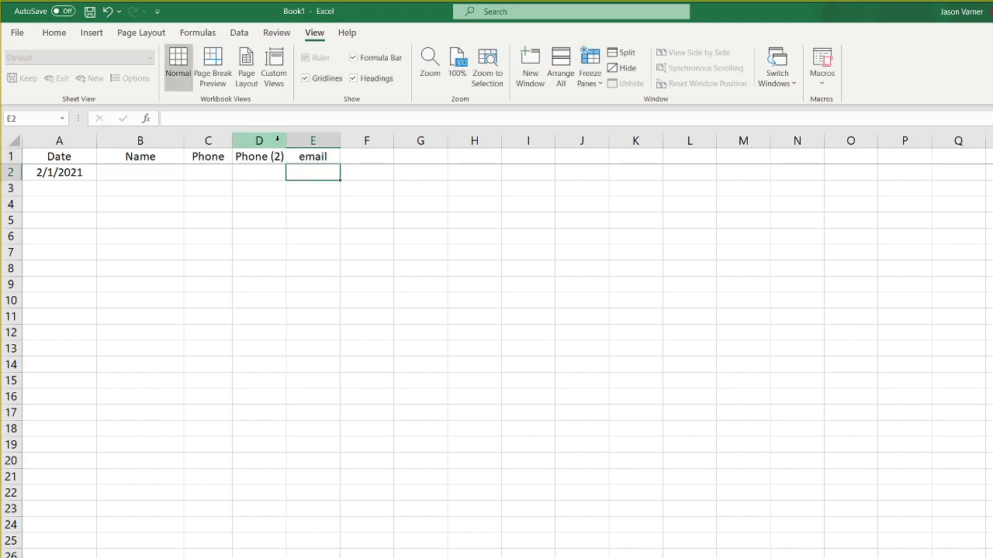
Widen the Phone (2) and email columns slightly and make the header row bold
{"action": "left_click_drag", "start_coordinate": [285, 140], "coordinate": [300, 140]}
{"action": "left_click_drag", "start_coordinate": [361, 140], "coordinate": [370, 140]}
{"action": "left_click", "coordinate": [11, 156]}
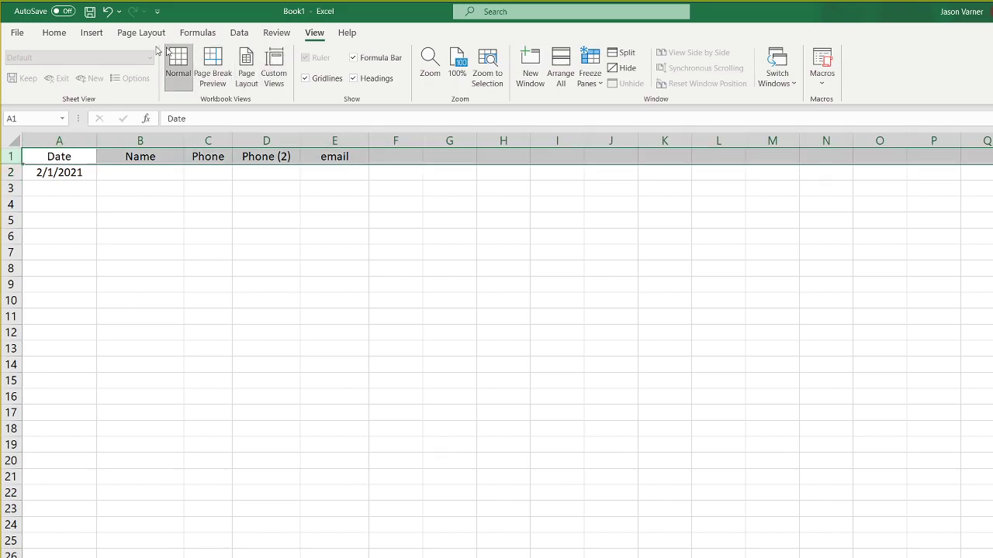
{"action": "left_click", "coordinate": [54, 33]}
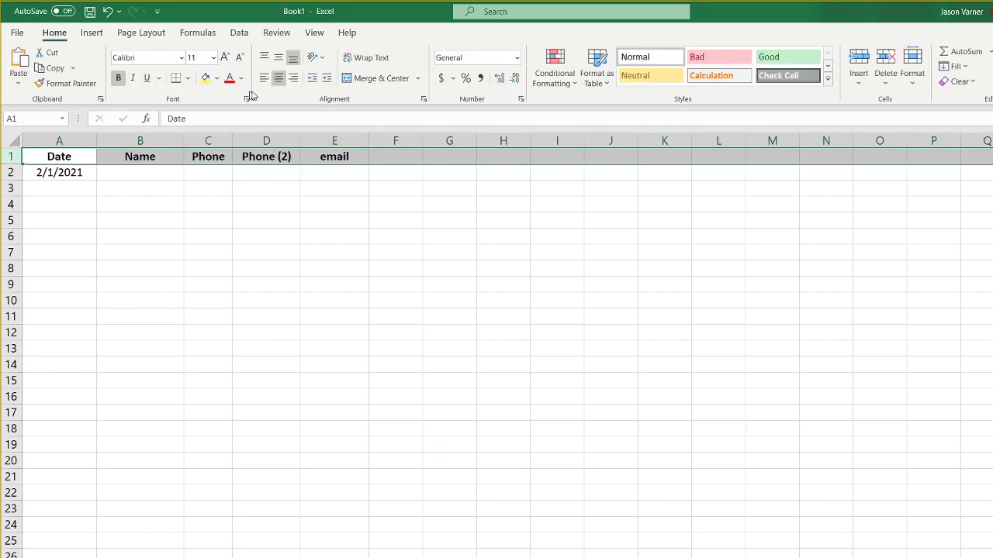
{"action": "left_click", "coordinate": [71, 156]}
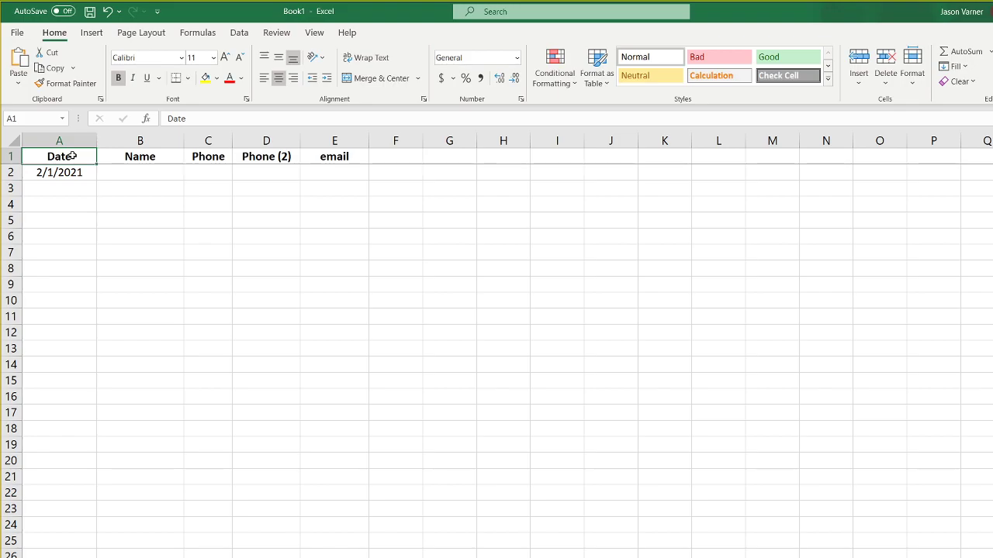
Give the entire header row a light gray fill
{"action": "left_click", "coordinate": [11, 156]}
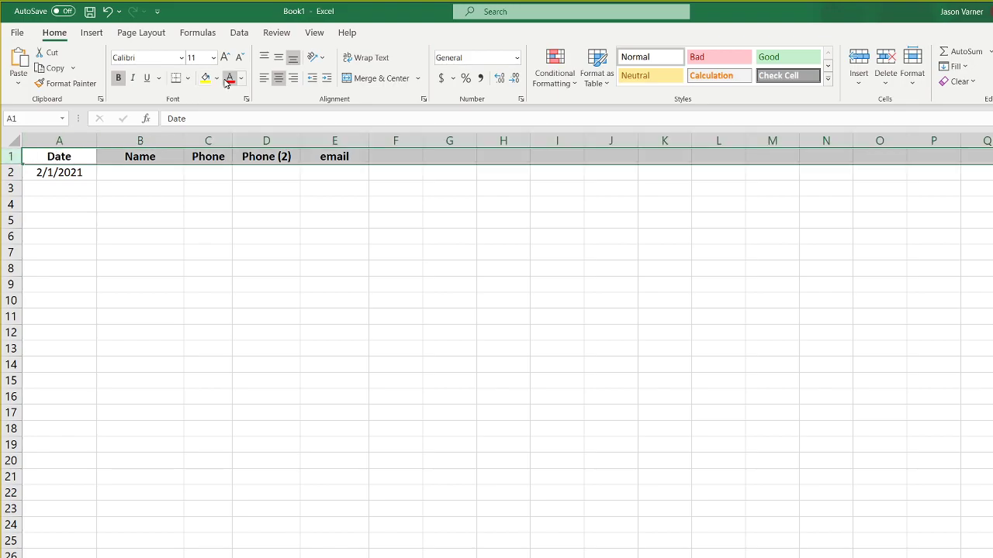
{"action": "left_click", "coordinate": [216, 78]}
{"action": "left_click", "coordinate": [207, 132]}
{"action": "left_click", "coordinate": [380, 287]}
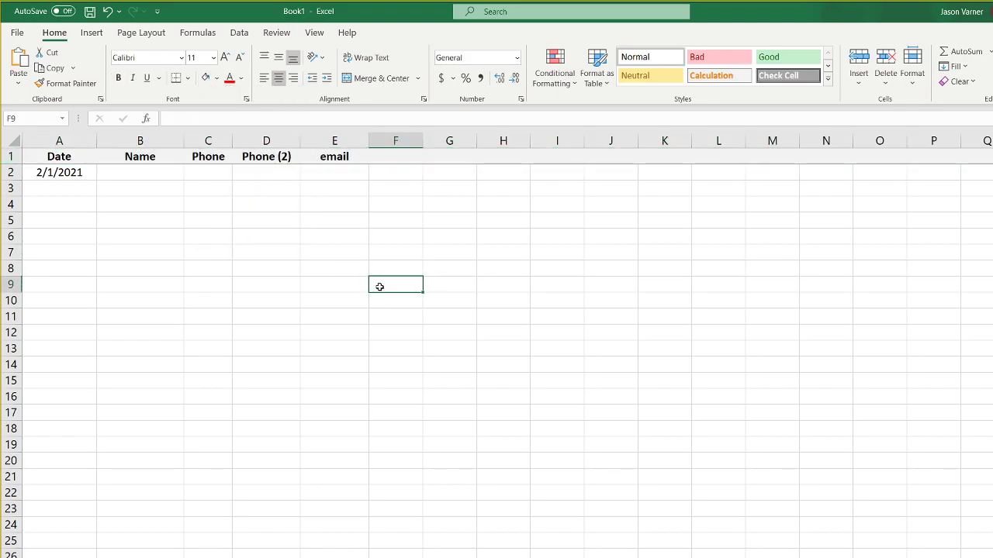
{"action": "left_click", "coordinate": [74, 151]}
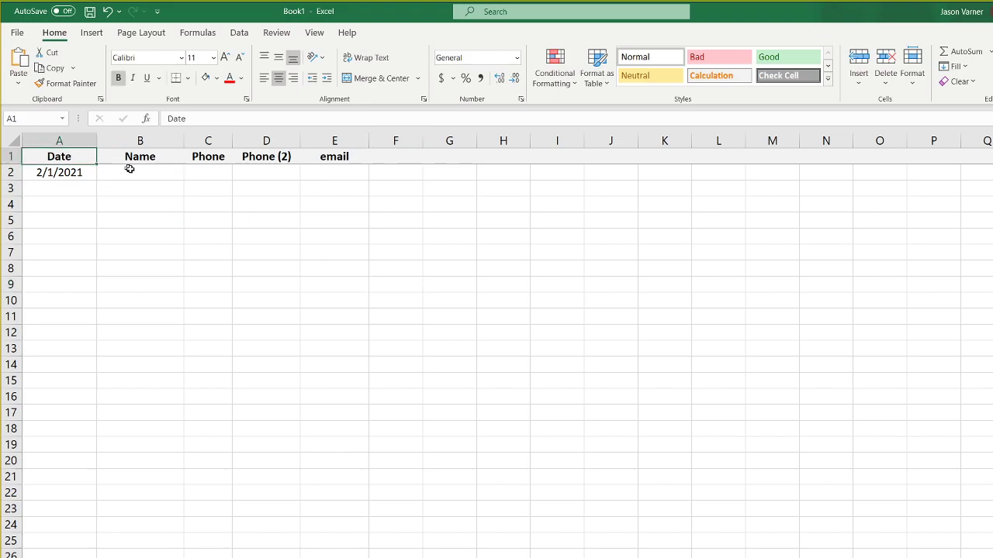
Fill in a sample first name in B2 and a sample phone entry in C2
{"action": "left_click", "coordinate": [129, 169]}
{"action": "type", "text": "Jim"}
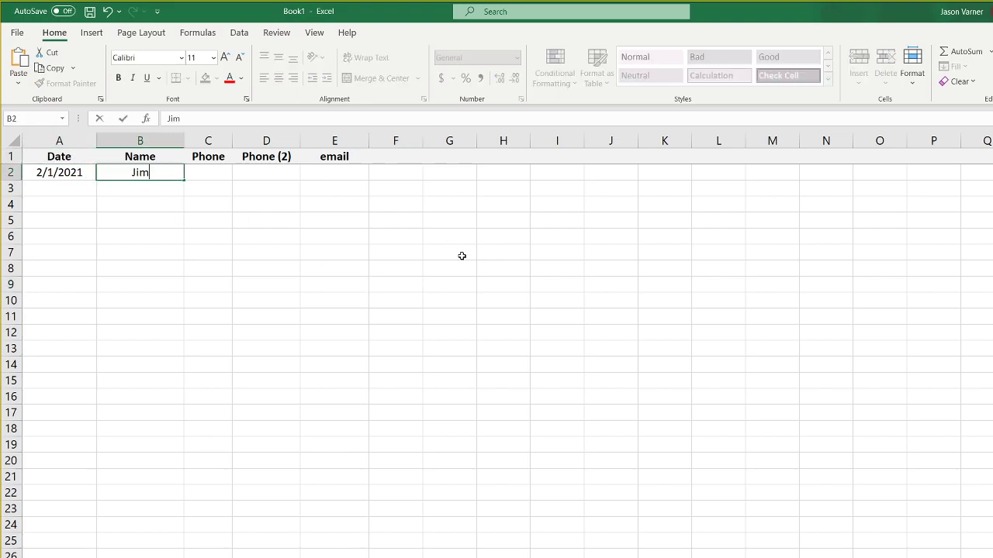
{"action": "key", "text": "Return"}
{"action": "key", "text": "Up"}
{"action": "key", "text": "Right"}
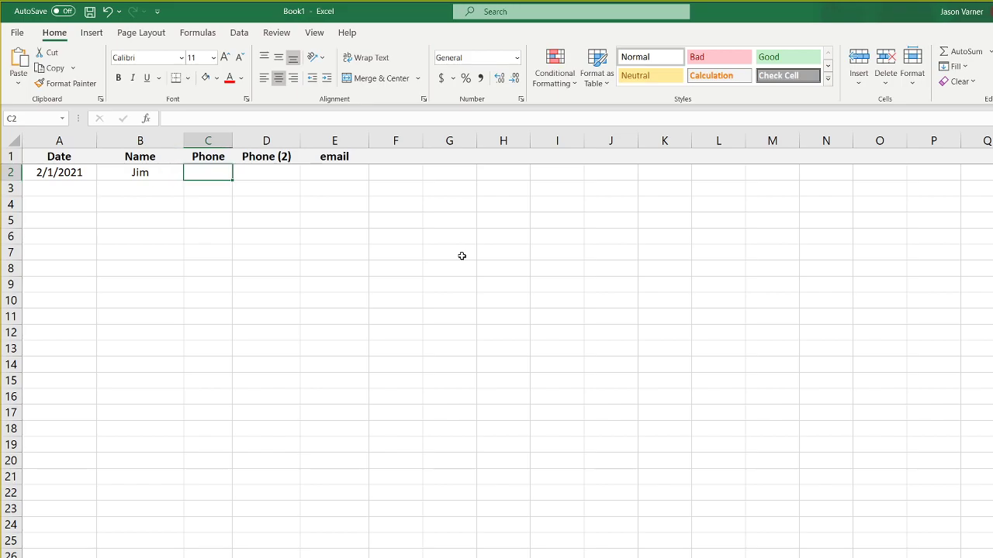
{"action": "type", "text": "444"}
{"action": "key", "text": "Return"}
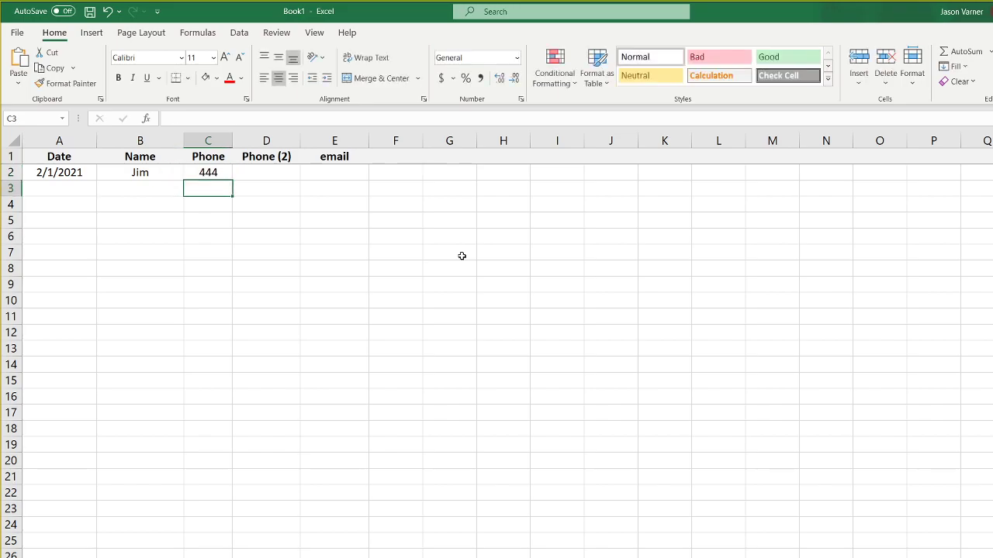
Widen the empty column F to nearly three times its width
{"action": "key", "text": "Up"}
{"action": "key", "text": "Right"}
{"action": "key", "text": "Right"}
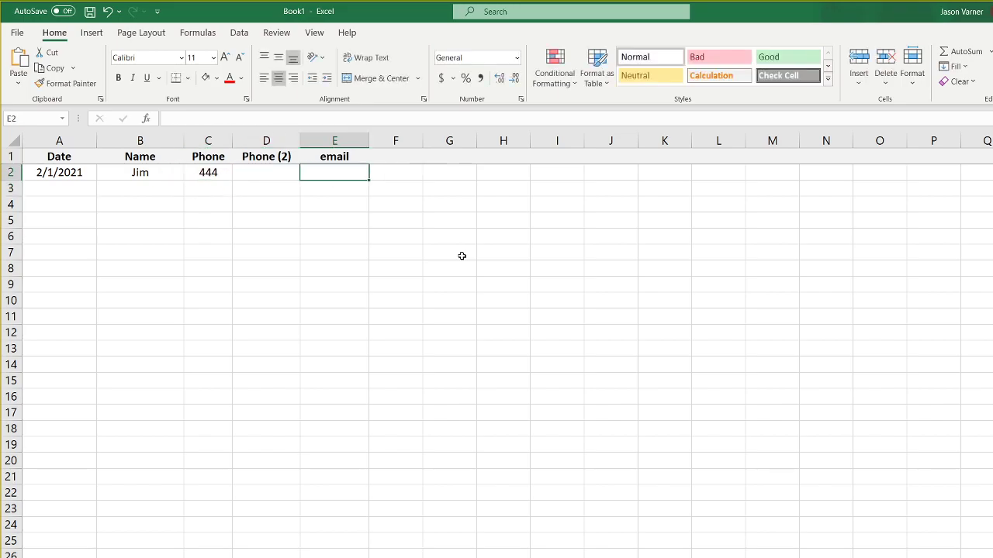
{"action": "key", "text": "Right"}
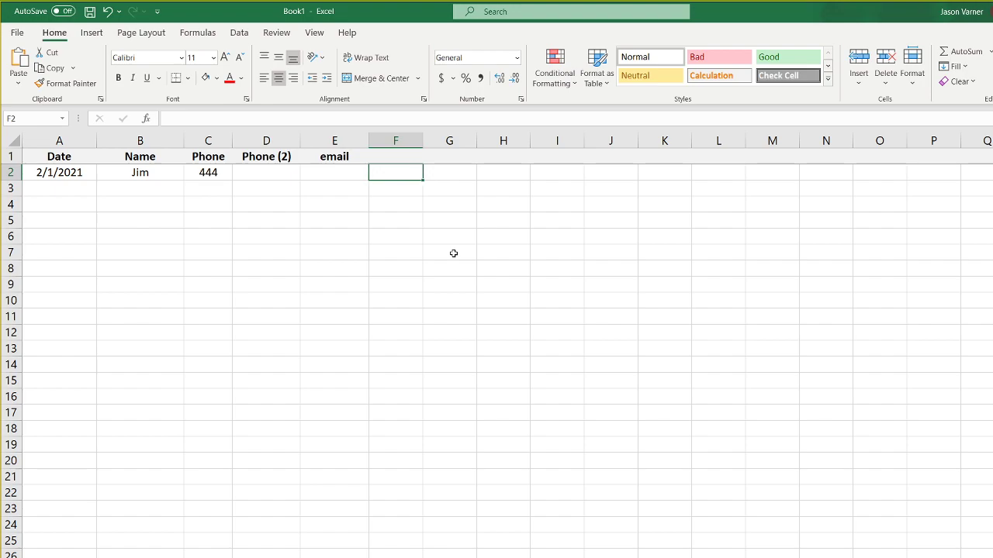
{"action": "left_click_drag", "start_coordinate": [425, 138], "coordinate": [522, 137]}
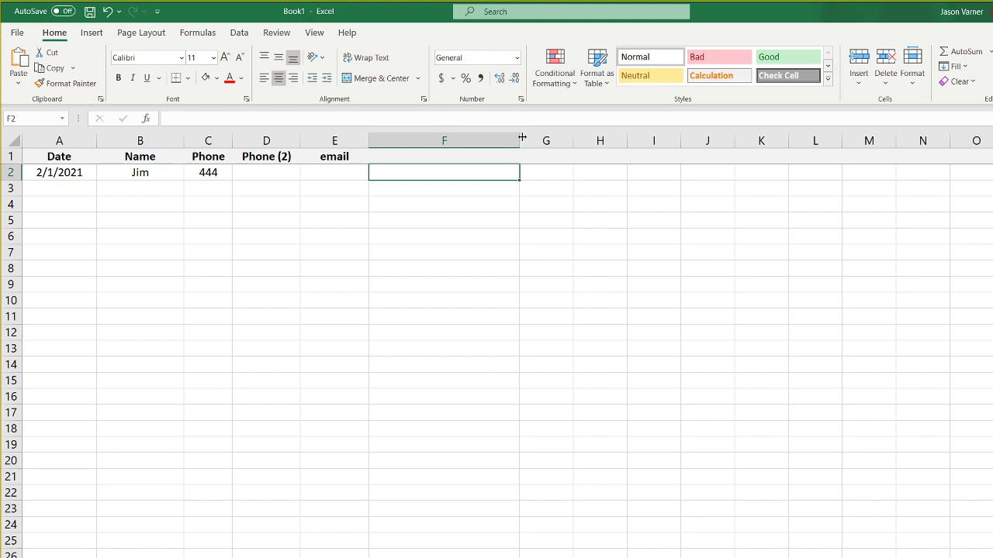
Widen columns A through E to give the date, name, phone and email entries more room
{"action": "left_click", "coordinate": [443, 158]}
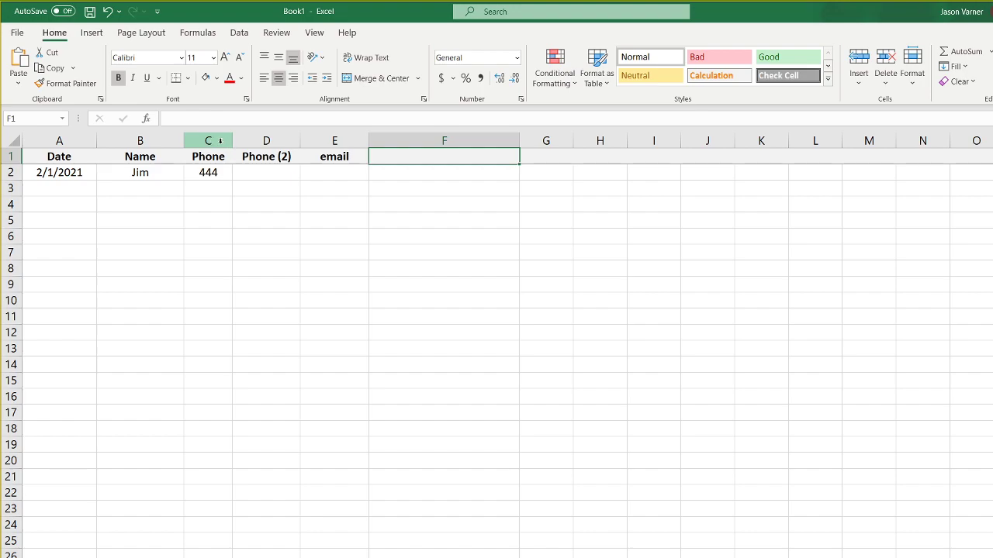
{"action": "left_click_drag", "start_coordinate": [184, 141], "coordinate": [203, 140]}
{"action": "left_click_drag", "start_coordinate": [98, 140], "coordinate": [105, 139]}
{"action": "left_click_drag", "start_coordinate": [261, 138], "coordinate": [272, 140]}
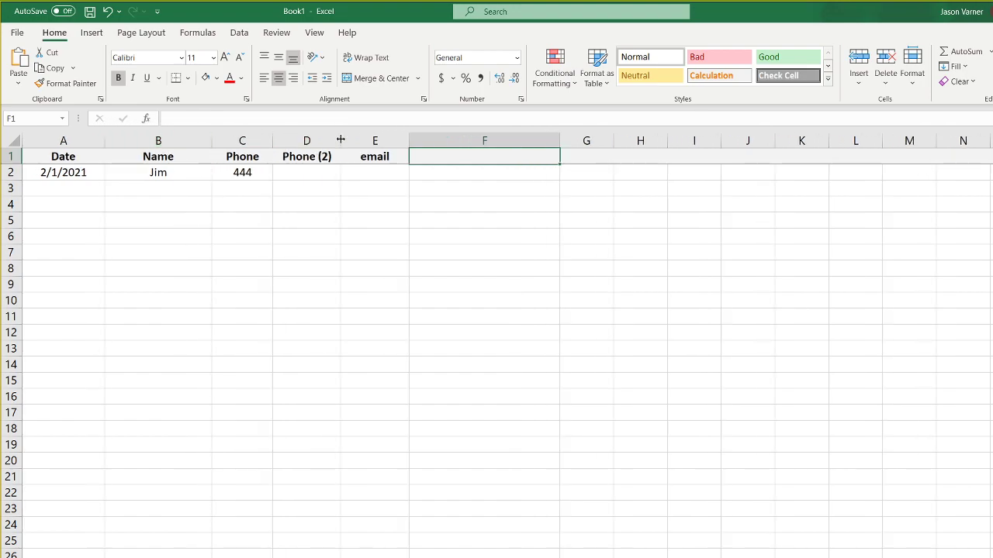
{"action": "left_click_drag", "start_coordinate": [344, 140], "coordinate": [349, 140]}
{"action": "left_click_drag", "start_coordinate": [420, 140], "coordinate": [439, 138]}
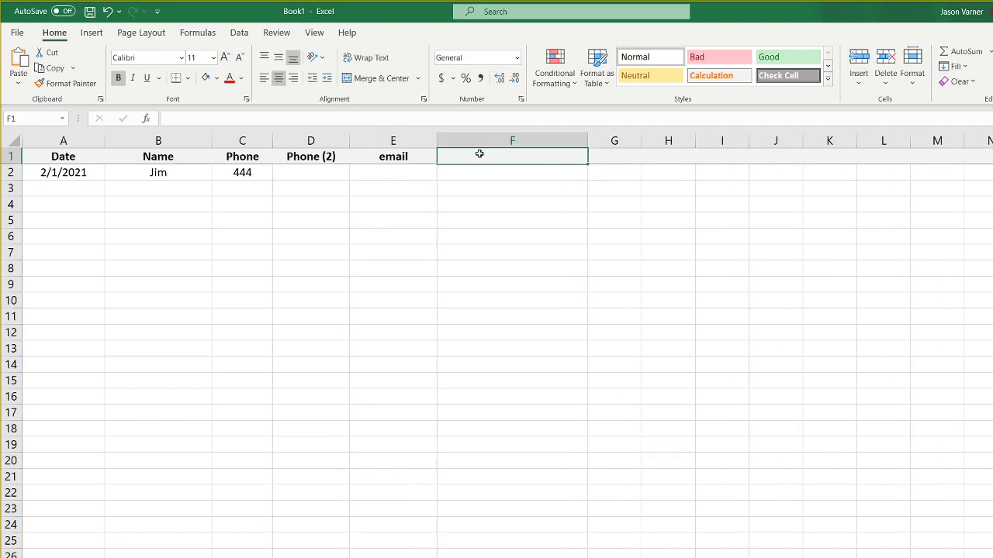
Enter the header "Make" in F1
{"action": "left_click", "coordinate": [482, 190]}
{"action": "left_click", "coordinate": [485, 234]}
{"action": "left_click", "coordinate": [490, 151]}
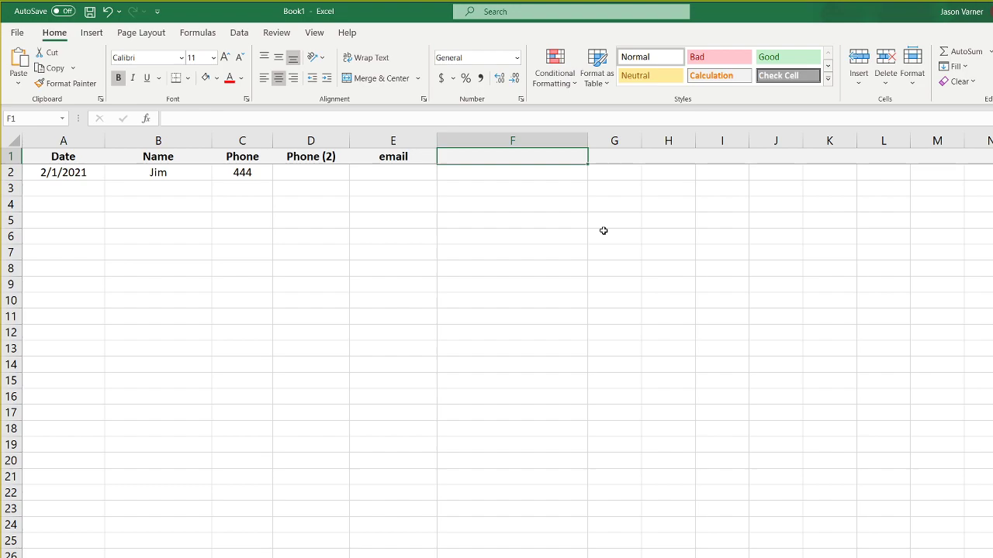
{"action": "type", "text": "Make'"}
{"action": "key", "text": "Return"}
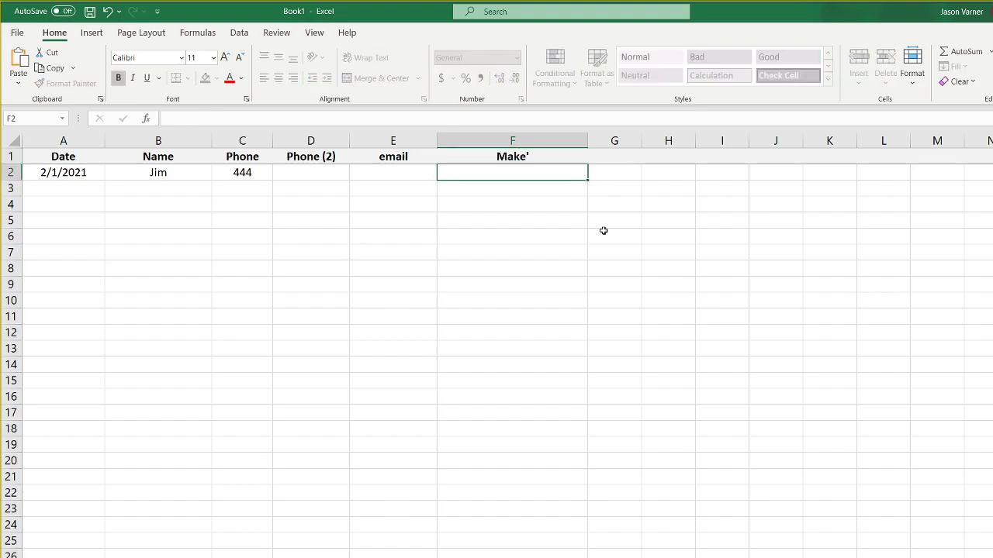
{"action": "key", "text": "Up"}
{"action": "type", "text": "Make"}
{"action": "key", "text": "Return"}
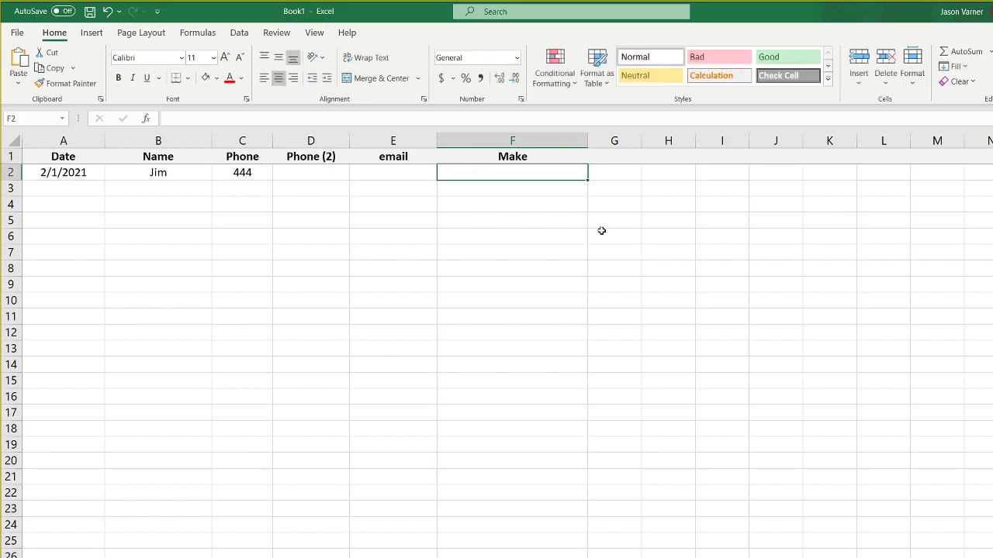
Enter the header "Model" in G1 and widen column G to about twice its width
{"action": "key", "text": "Up"}
{"action": "key", "text": "Right"}
{"action": "type", "text": "Model"}
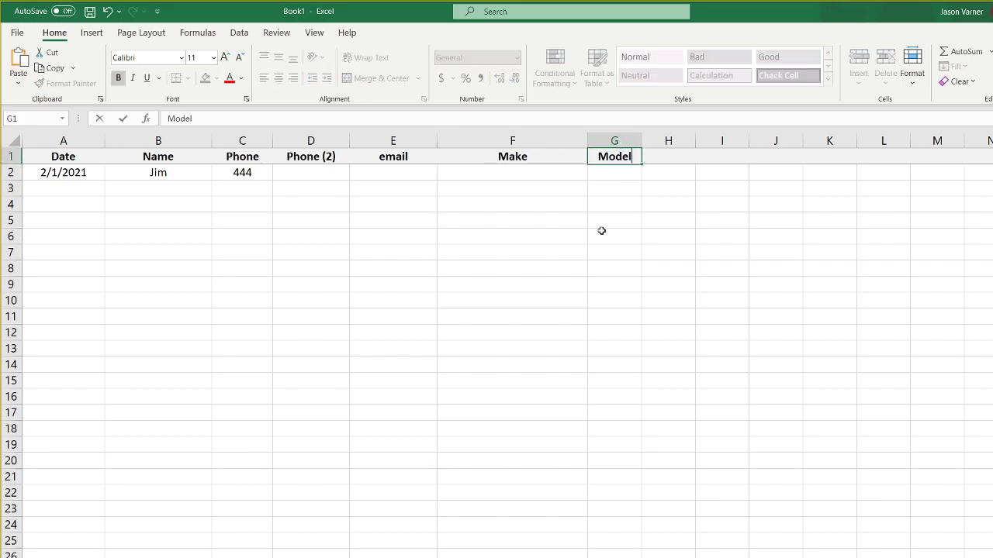
{"action": "key", "text": "Return"}
{"action": "left_click_drag", "start_coordinate": [642, 141], "coordinate": [694, 140]}
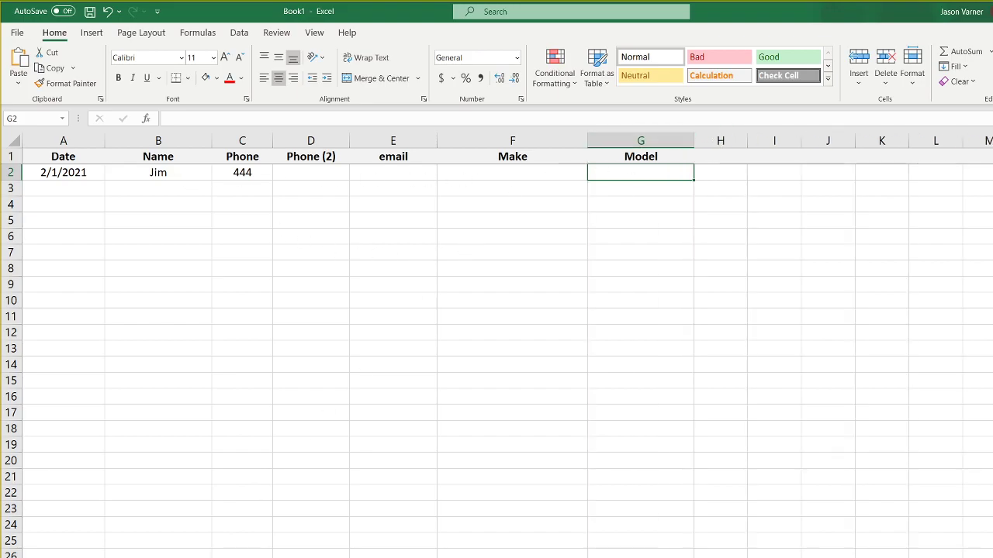
Switch to the blank worksheet and rename it
{"action": "left_click", "coordinate": [104, 557]}
{"action": "right_click", "coordinate": [104, 557]}
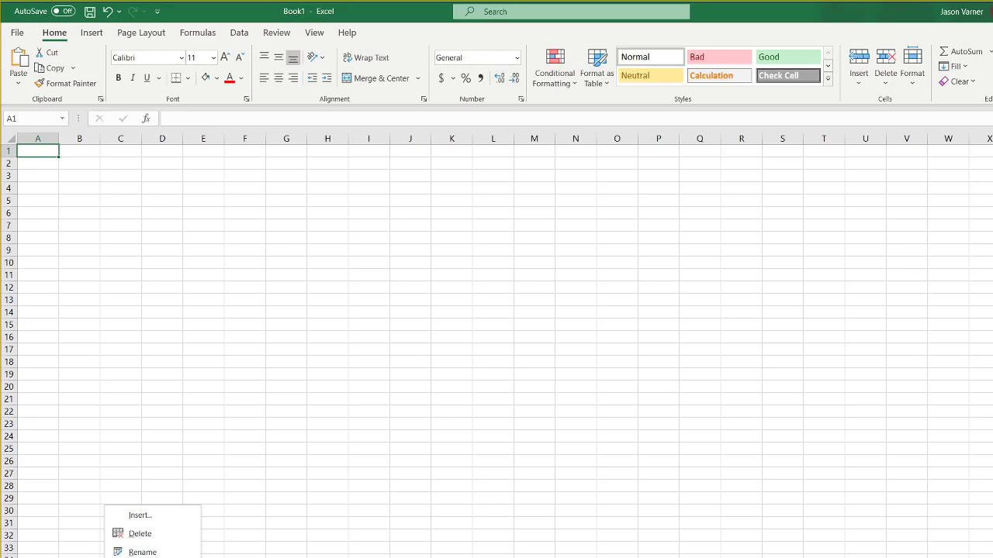
{"action": "left_click", "coordinate": [141, 552]}
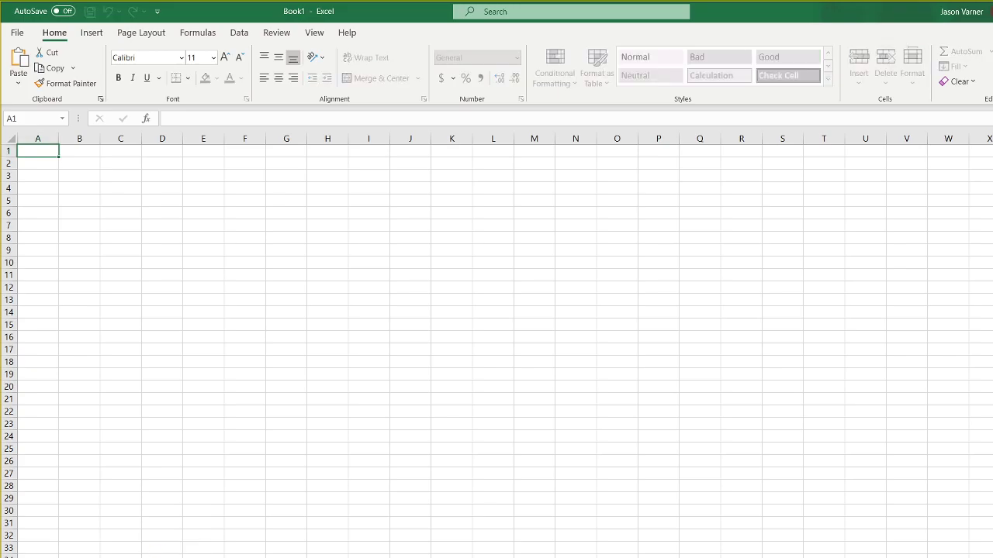
{"action": "key", "text": "Return"}
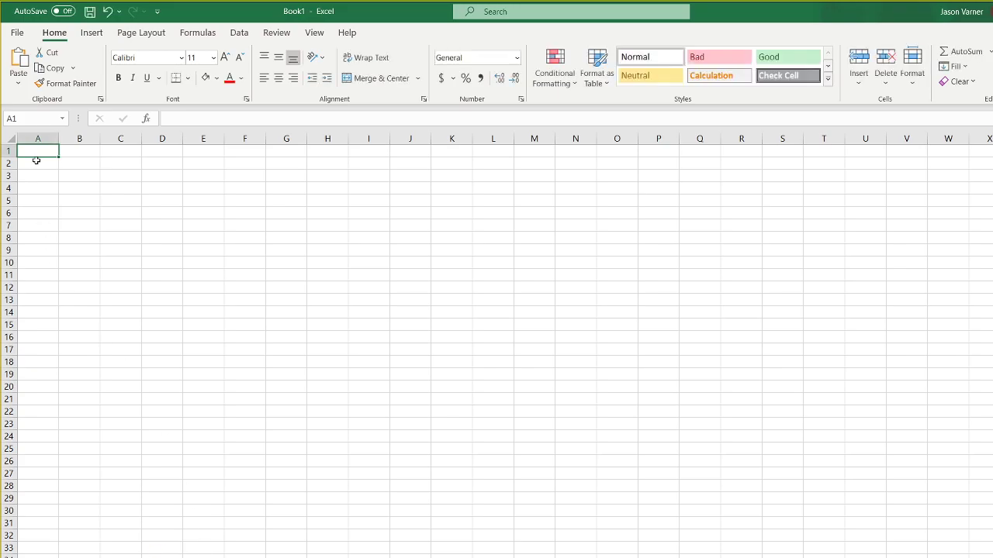
Enter the list headers "Make" in A1 and "Models" in B1 on the blank worksheet, and widen column A
{"action": "type", "text": "Make"}
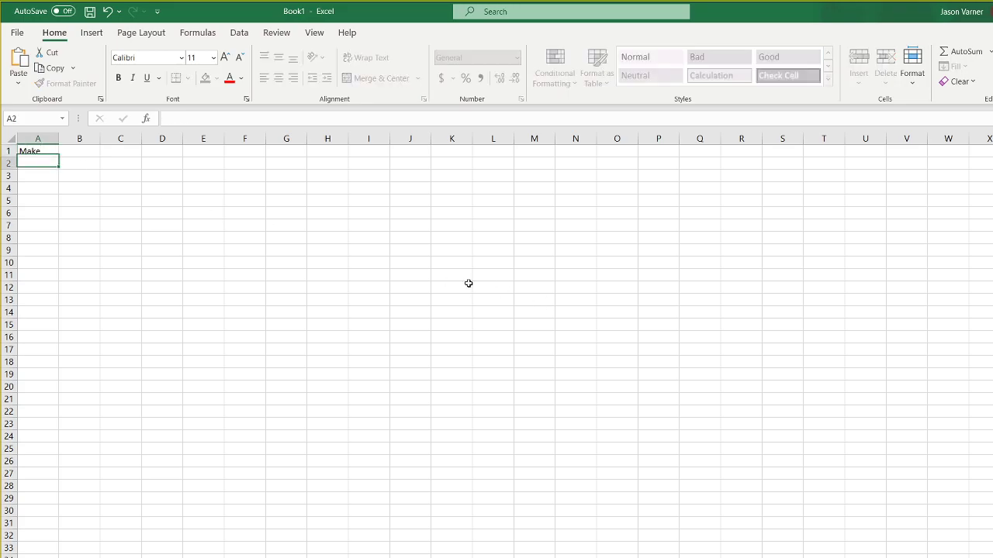
{"action": "key", "text": "Return"}
{"action": "key", "text": "Up"}
{"action": "key", "text": "Right"}
{"action": "type", "text": "Mode"}
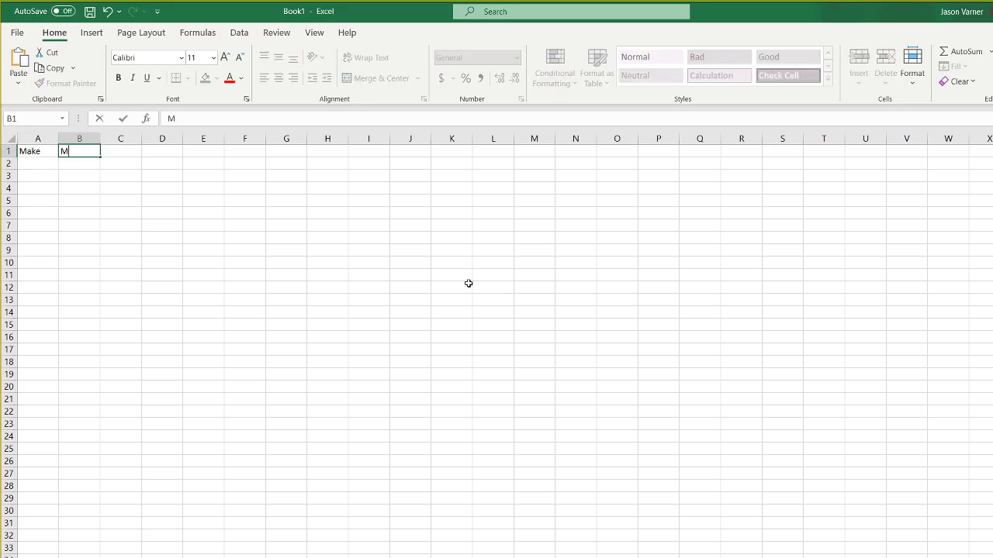
{"action": "key", "text": "Return"}
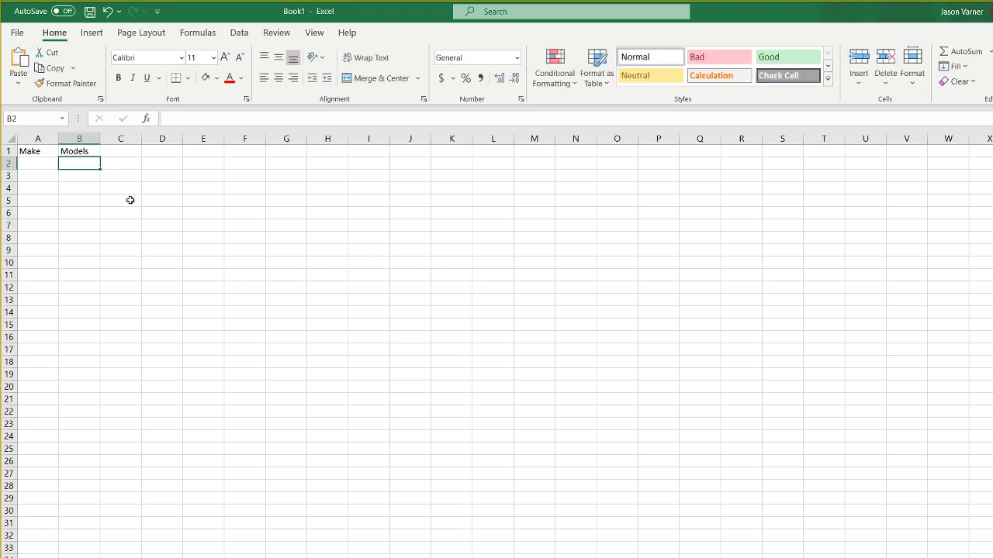
{"action": "left_click_drag", "start_coordinate": [59, 138], "coordinate": [170, 138]}
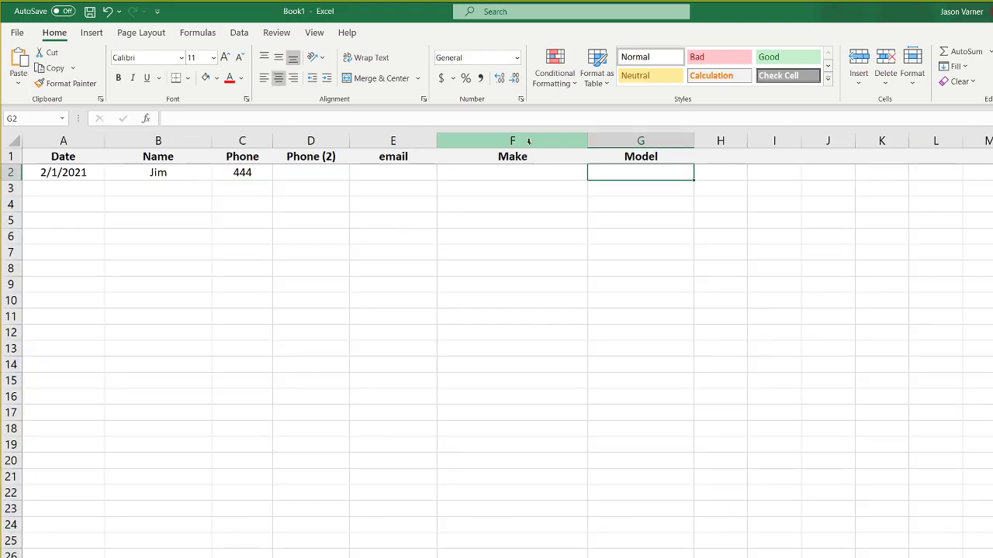
Open data validation for the whole Make column (F) and set the allowed type to List
{"action": "left_click", "coordinate": [525, 139]}
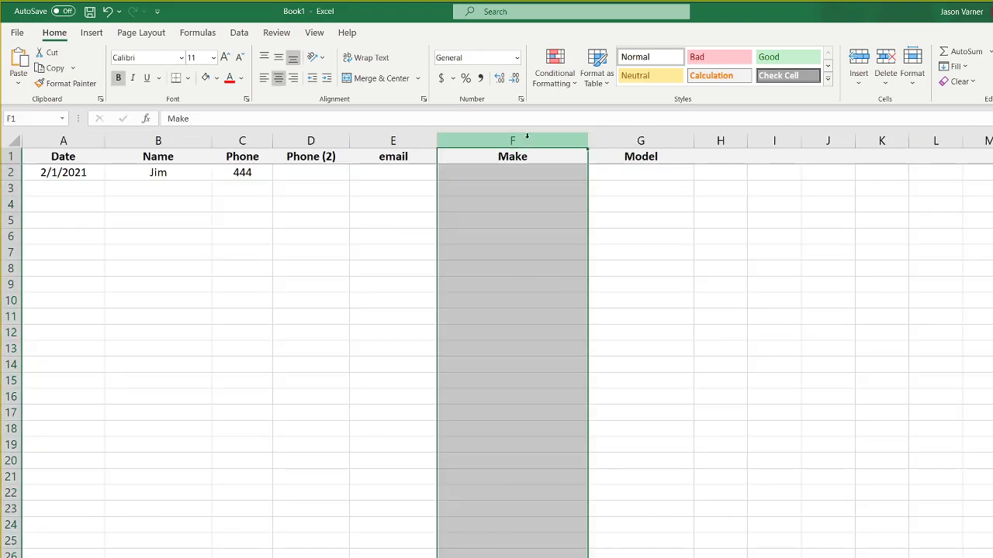
{"action": "right_click", "coordinate": [527, 142]}
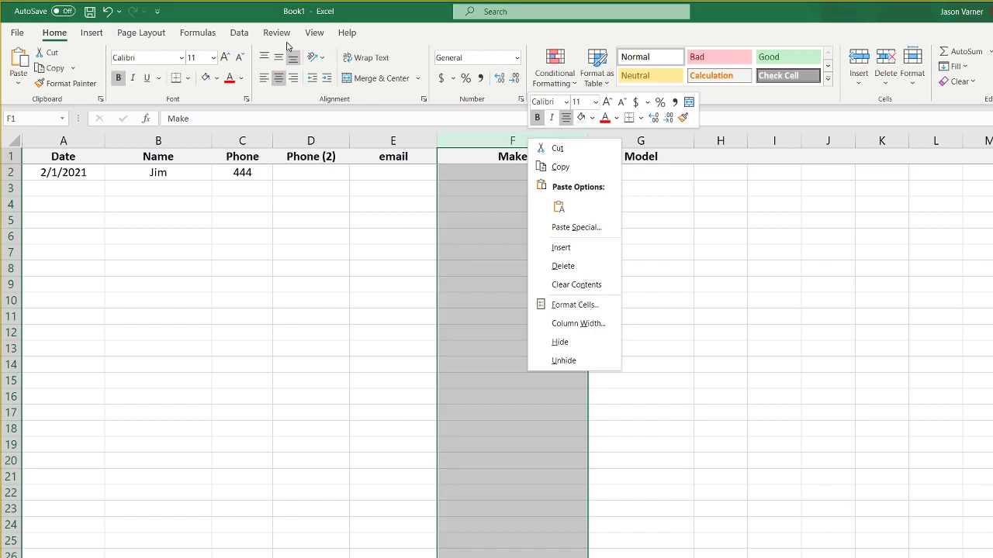
{"action": "left_click", "coordinate": [239, 33]}
{"action": "left_click", "coordinate": [743, 78]}
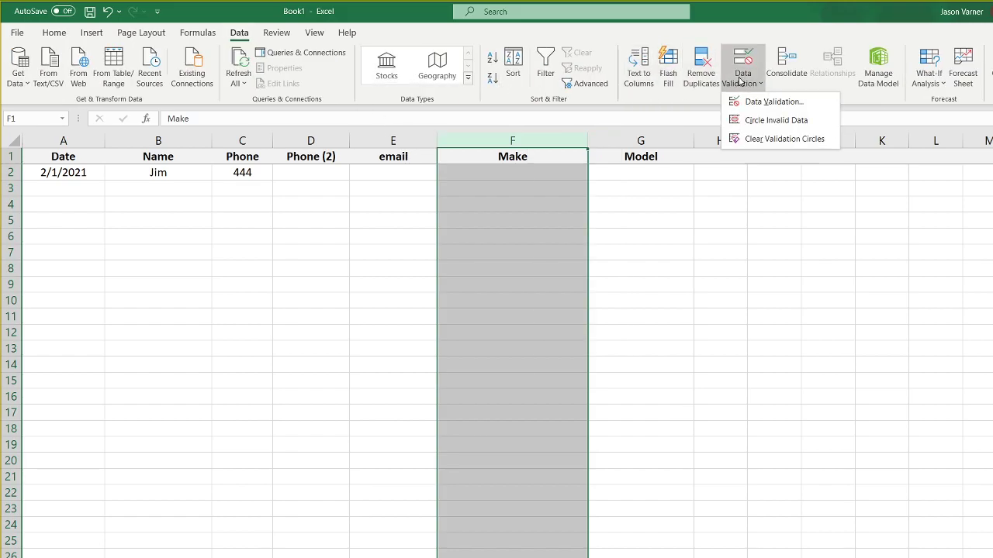
{"action": "left_click", "coordinate": [768, 100]}
{"action": "left_click", "coordinate": [285, 115]}
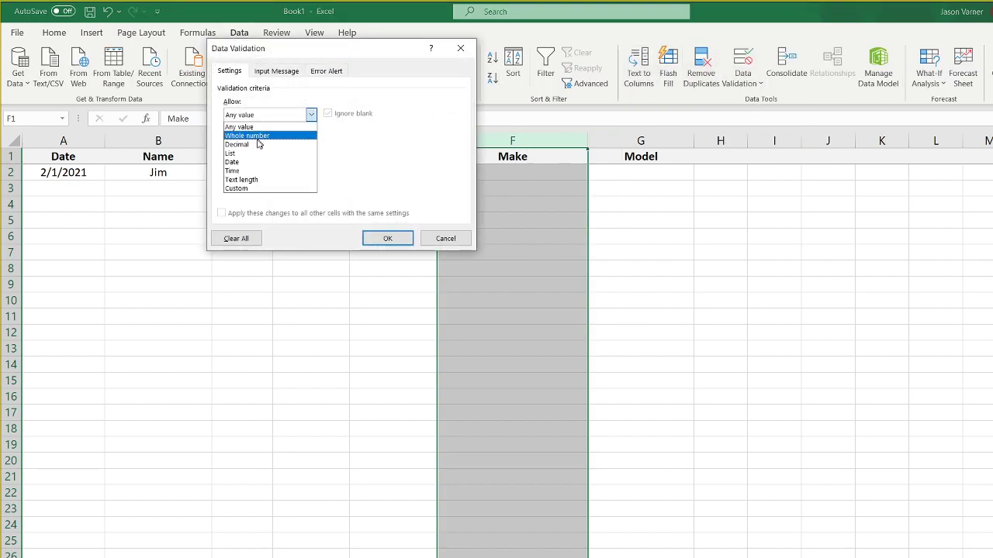
{"action": "left_click", "coordinate": [257, 155]}
Set the list source to the column A cells on the validation sheet, starting at A2, and apply the validation
{"action": "left_click", "coordinate": [391, 170]}
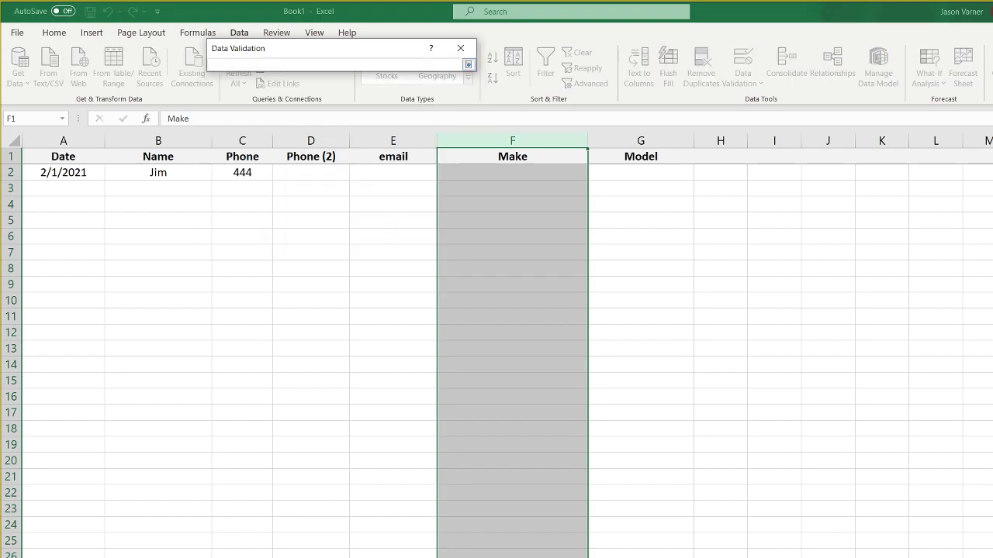
{"action": "left_click", "coordinate": [133, 557]}
{"action": "left_click_drag", "start_coordinate": [61, 164], "coordinate": [27, 306]}
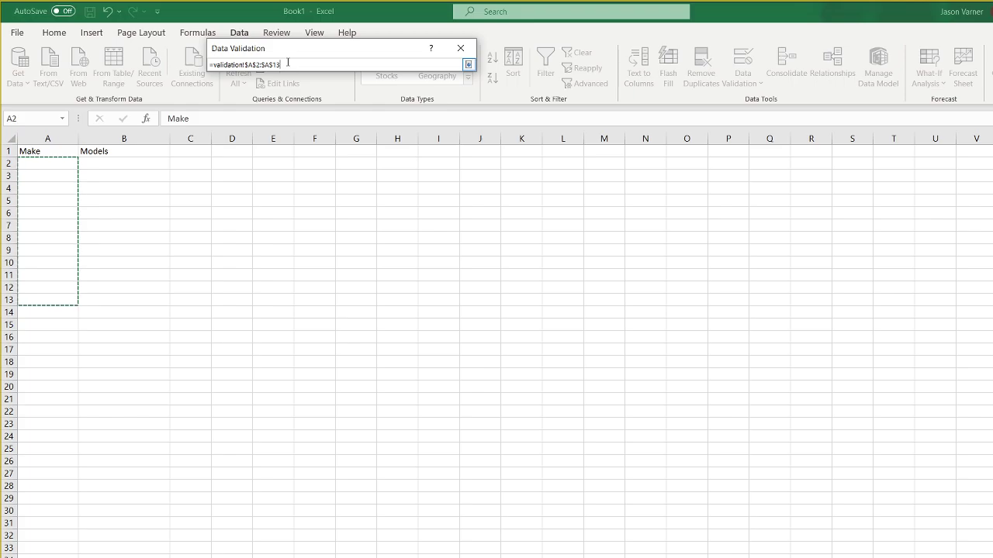
{"action": "left_click_drag", "start_coordinate": [273, 65], "coordinate": [302, 67]}
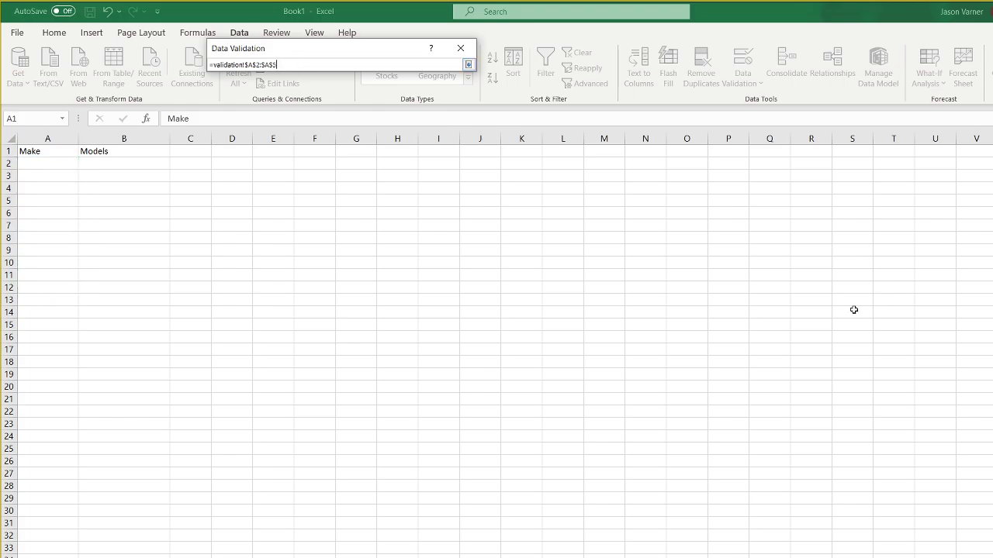
{"action": "key", "text": "Return"}
{"action": "key", "text": "Return"}
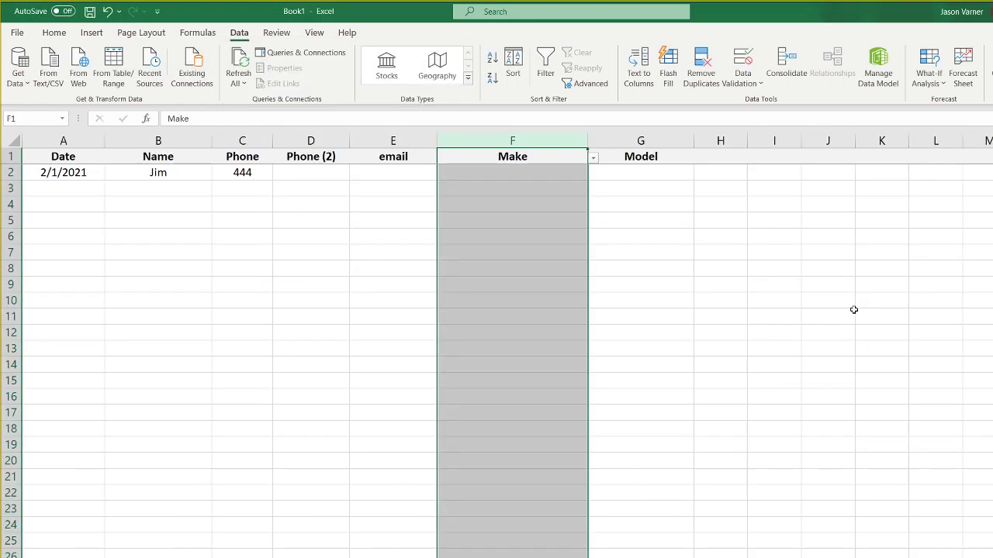
Check the choices offered by the dropdown list in F2
{"action": "left_click", "coordinate": [560, 171]}
{"action": "left_click", "coordinate": [593, 177]}
{"action": "left_click", "coordinate": [669, 226]}
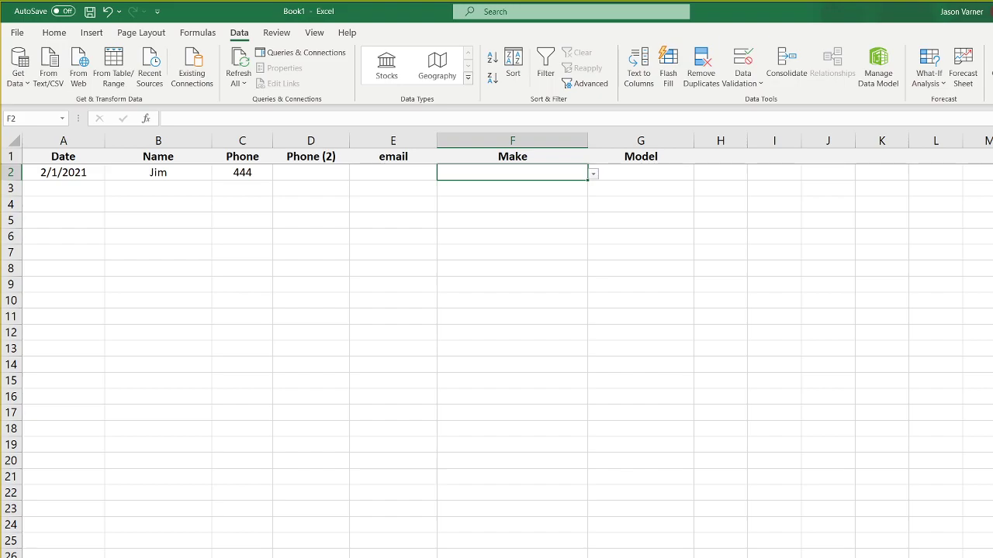
Enter "Ford" in A2 on the validation sheet
{"action": "left_click", "coordinate": [139, 557]}
{"action": "left_click", "coordinate": [66, 162]}
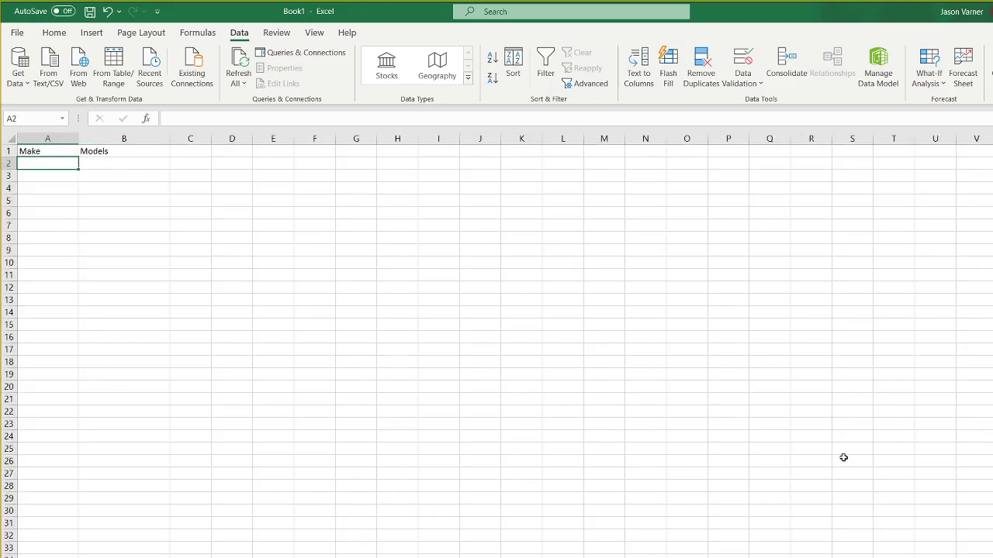
{"action": "type", "text": "Ford"}
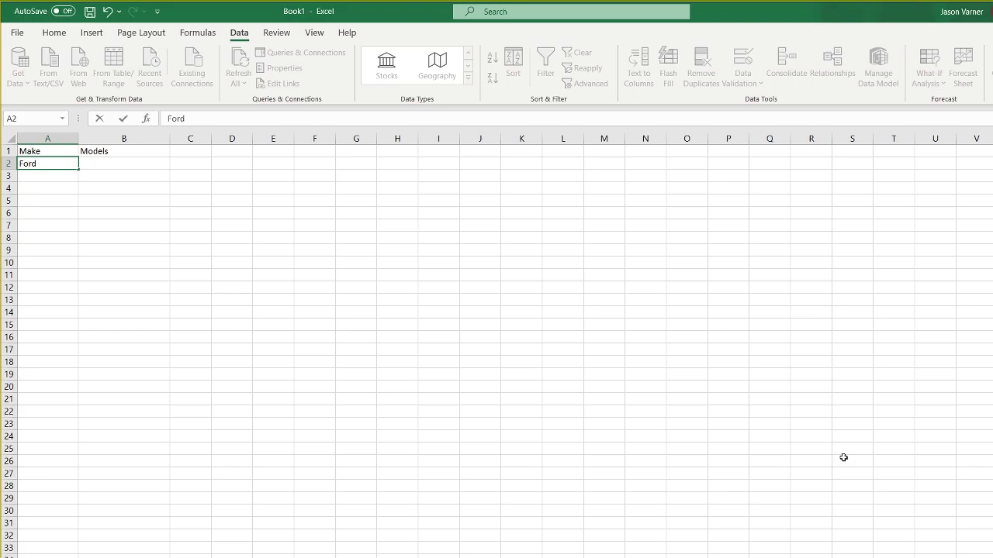
{"action": "key", "text": "Return"}
{"action": "key", "text": "Up"}
Make the "Make" and "Models" headers in A1:B1 bold
{"action": "left_click_drag", "start_coordinate": [53, 148], "coordinate": [122, 149]}
{"action": "left_click", "coordinate": [47, 33]}
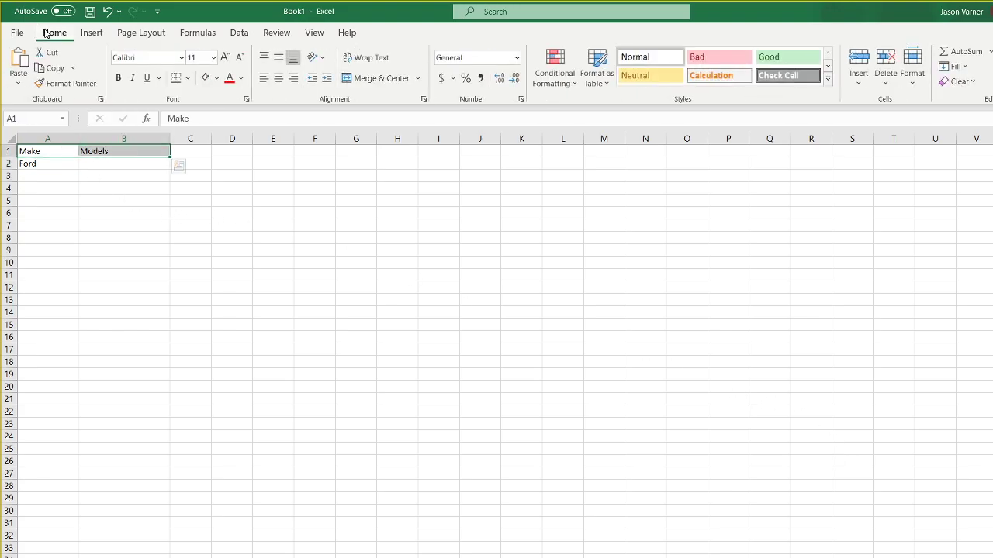
{"action": "left_click", "coordinate": [118, 78]}
Enter "Fusion" in B2 as the model for Ford
{"action": "left_click", "coordinate": [111, 163]}
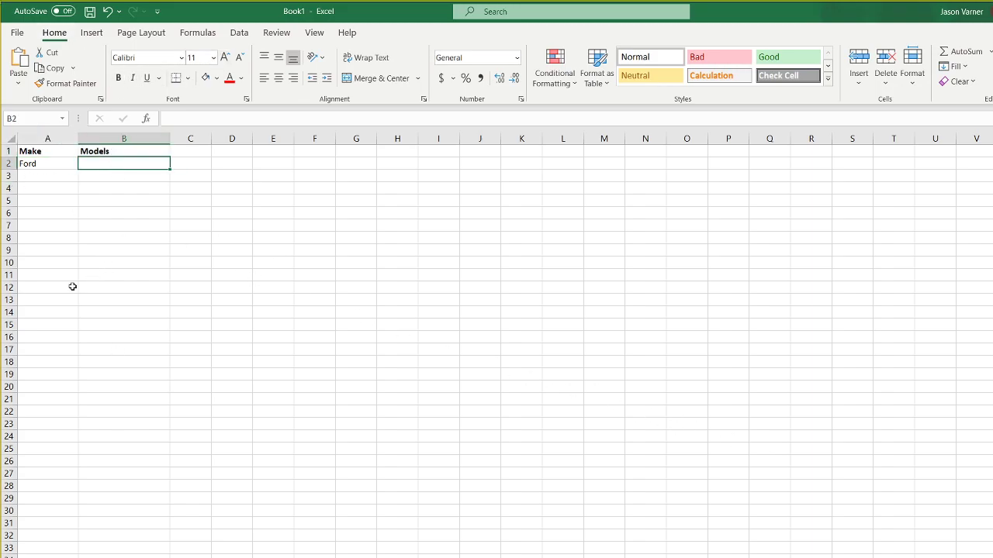
{"action": "type", "text": "Fusion"}
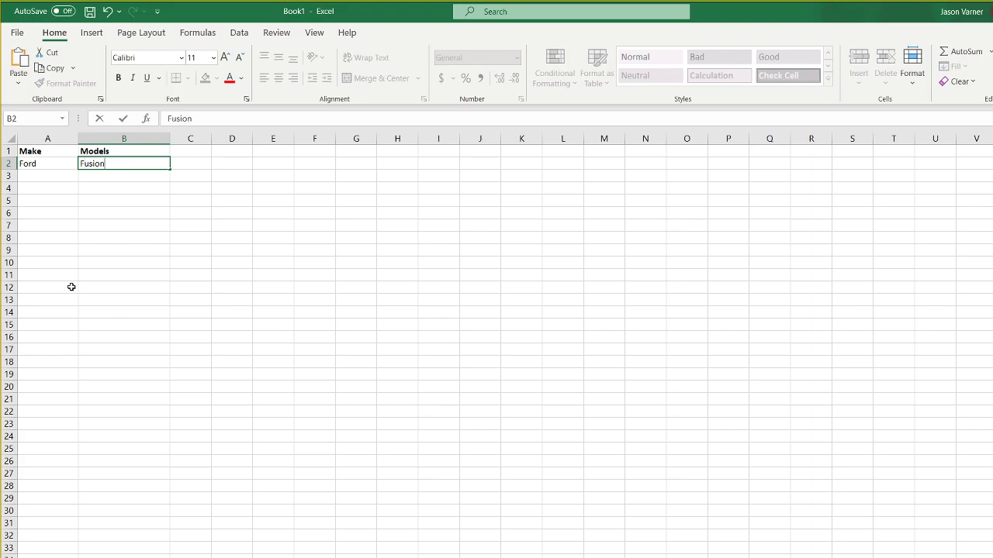
{"action": "key", "text": "Return"}
{"action": "key", "text": "Left"}
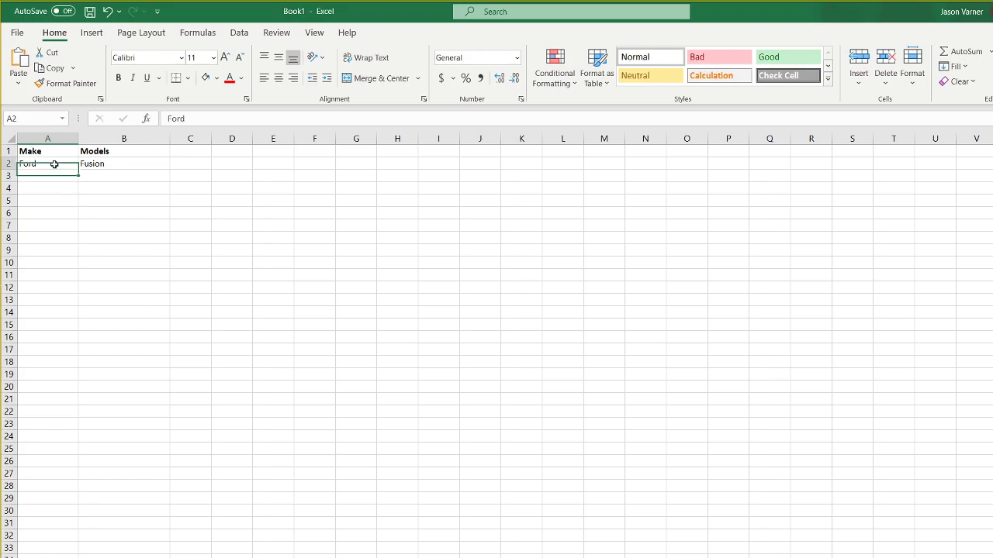
{"action": "left_click_drag", "start_coordinate": [55, 165], "coordinate": [27, 377]}
{"action": "left_click_drag", "start_coordinate": [126, 164], "coordinate": [134, 285]}
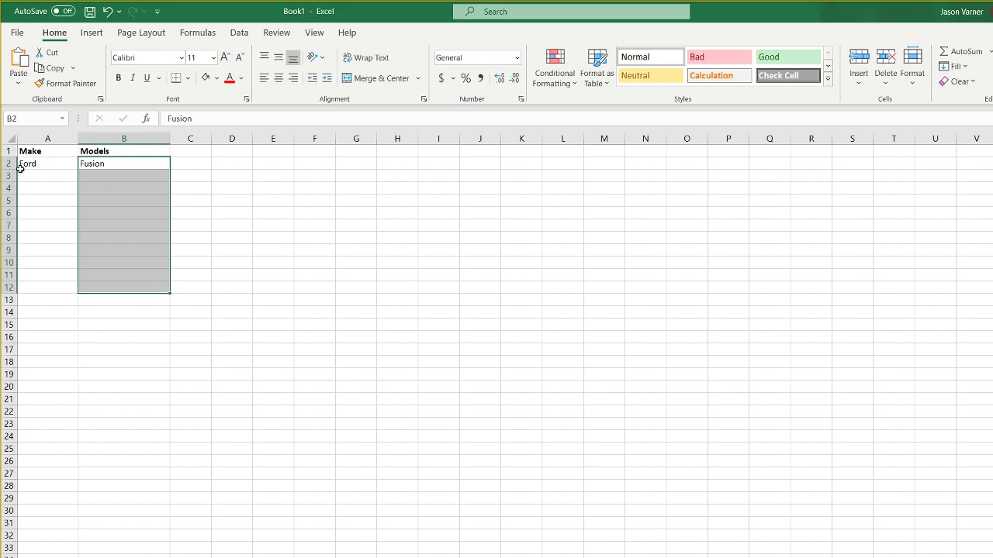
{"action": "left_click_drag", "start_coordinate": [42, 162], "coordinate": [34, 273]}
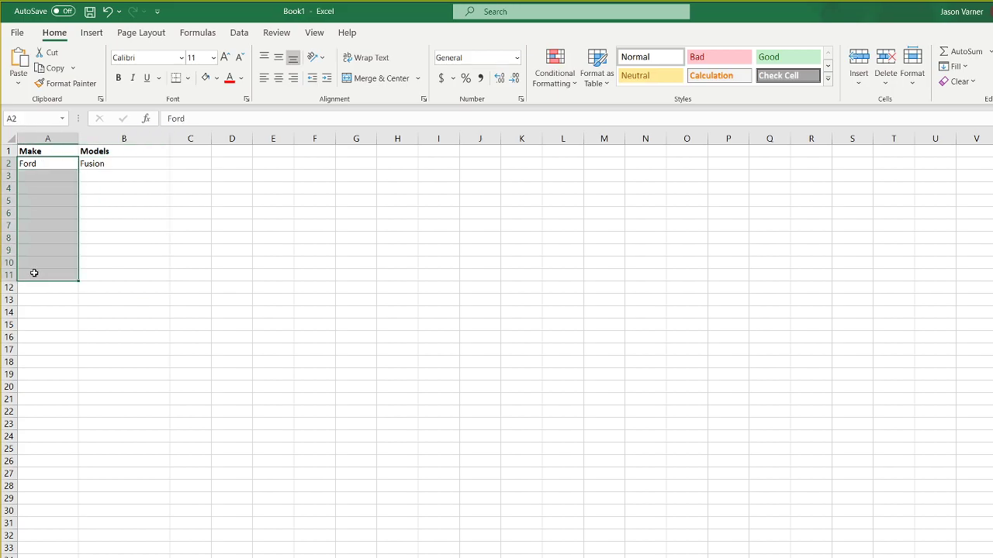
{"action": "left_click_drag", "start_coordinate": [140, 162], "coordinate": [136, 263]}
{"action": "left_click_drag", "start_coordinate": [127, 164], "coordinate": [114, 285]}
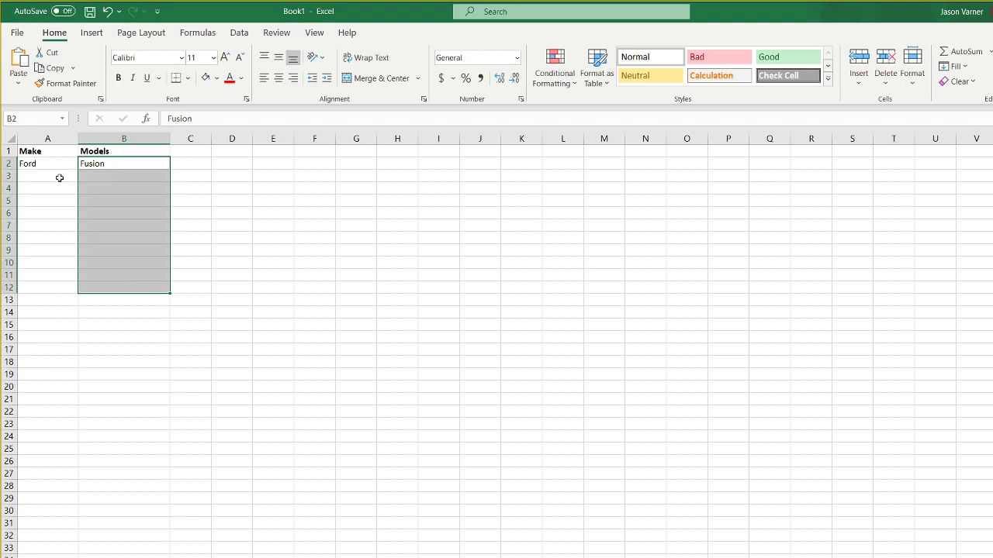
{"action": "left_click", "coordinate": [43, 163]}
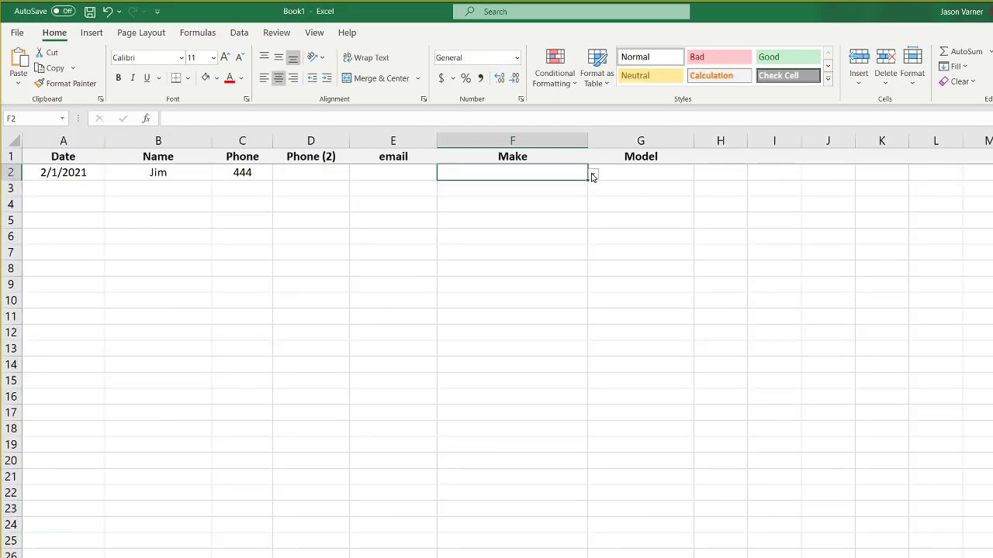
Return to the contact data sheet and choose "Ford" from the dropdown list in F2
{"action": "left_click", "coordinate": [593, 177]}
{"action": "left_click", "coordinate": [503, 187]}
{"action": "left_click", "coordinate": [650, 173]}
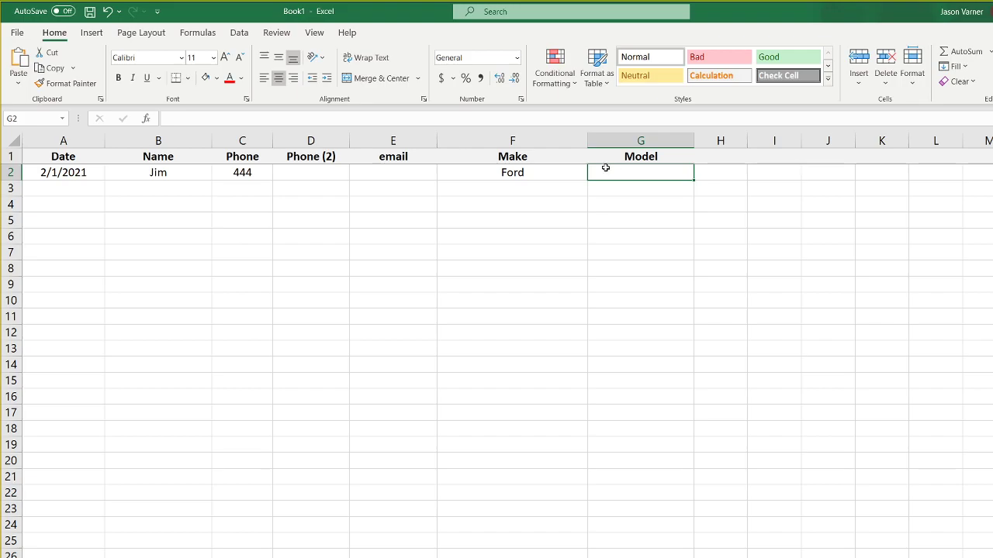
{"action": "left_click", "coordinate": [506, 176]}
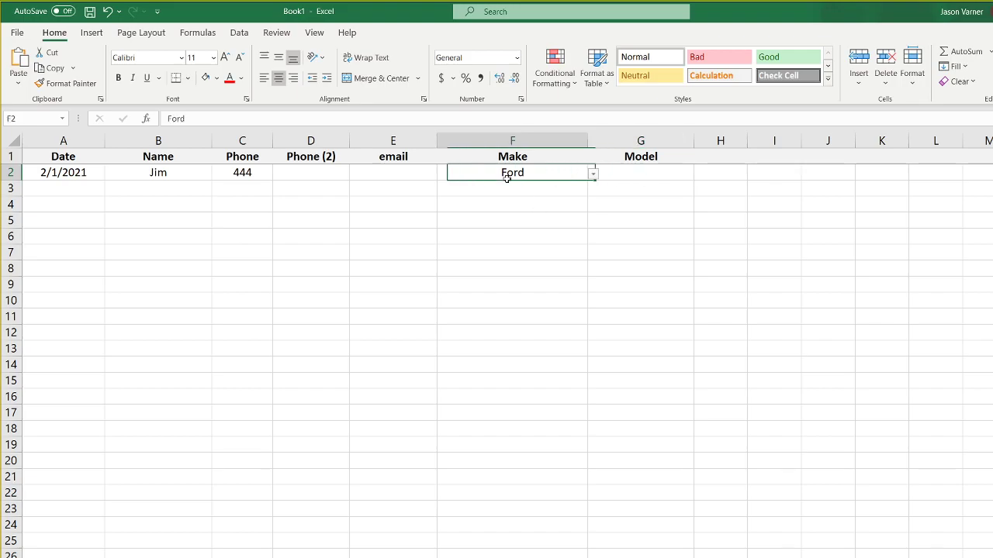
{"action": "left_click", "coordinate": [626, 175]}
{"action": "left_click_drag", "start_coordinate": [557, 170], "coordinate": [617, 552]}
{"action": "left_click_drag", "start_coordinate": [549, 177], "coordinate": [657, 390]}
{"action": "left_click", "coordinate": [557, 169]}
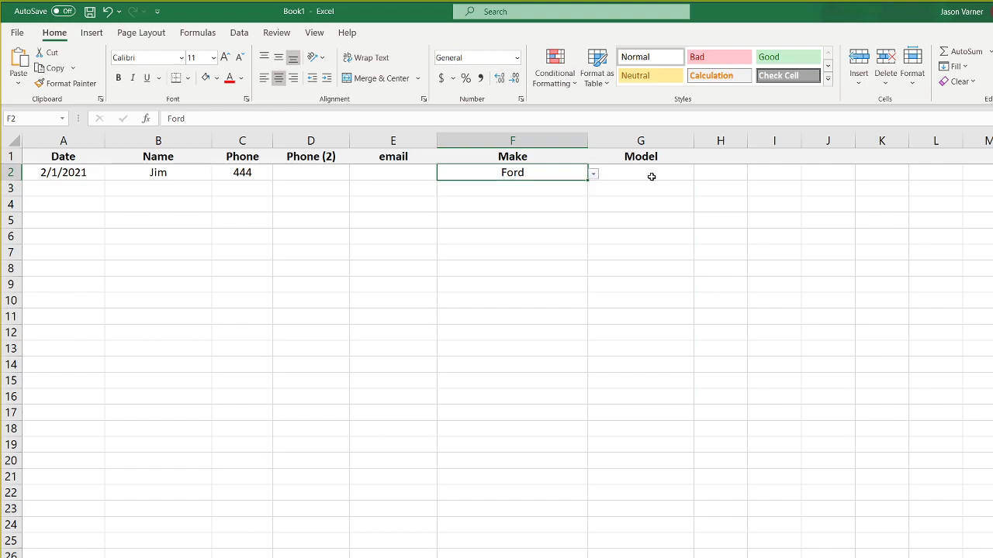
{"action": "left_click", "coordinate": [643, 174]}
{"action": "left_click_drag", "start_coordinate": [635, 175], "coordinate": [636, 336]}
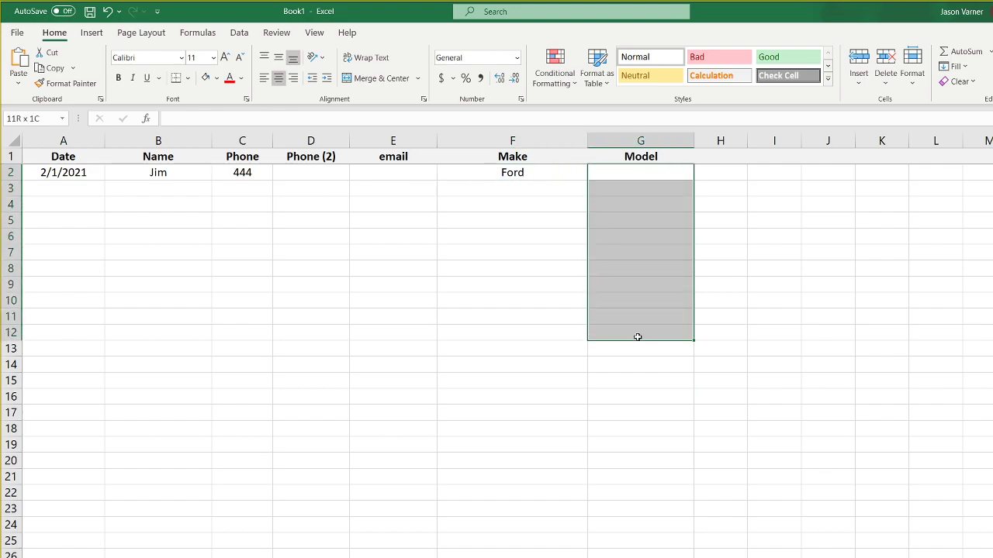
{"action": "left_click_drag", "start_coordinate": [644, 171], "coordinate": [614, 348]}
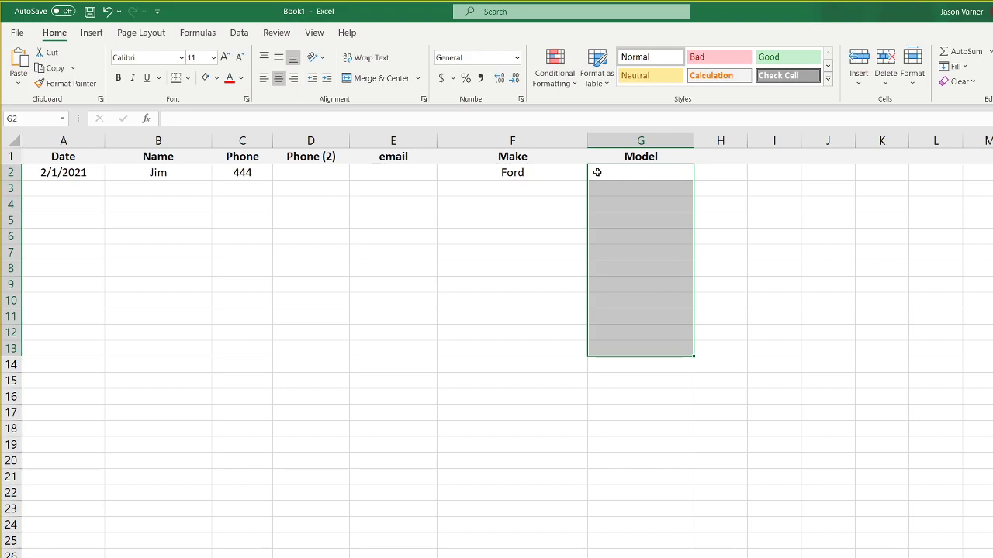
{"action": "left_click", "coordinate": [546, 175]}
{"action": "left_click", "coordinate": [543, 285]}
{"action": "left_click", "coordinate": [567, 171]}
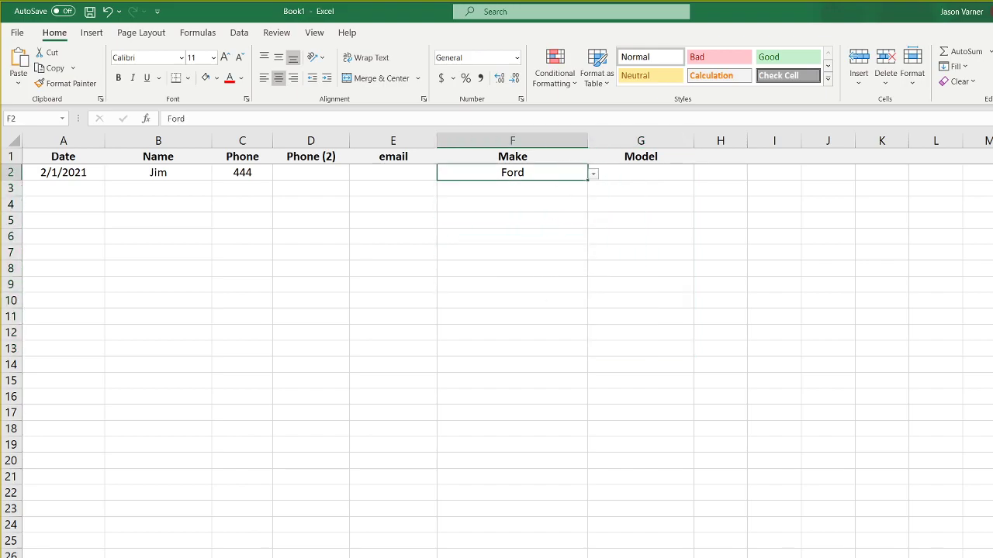
{"action": "key", "text": "ctrl+Page_Down"}
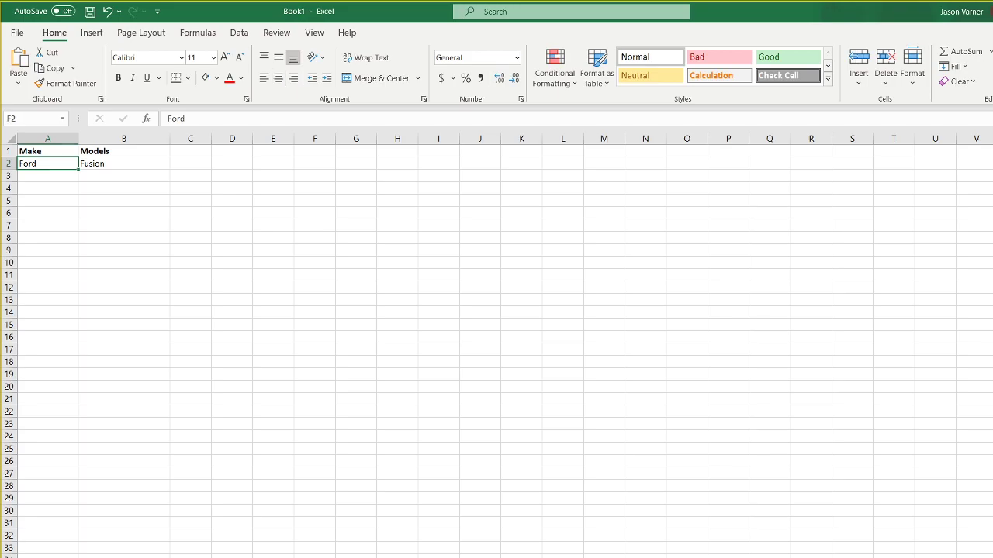
{"action": "key", "text": "ctrl+Page_Up"}
{"action": "left_click", "coordinate": [645, 176]}
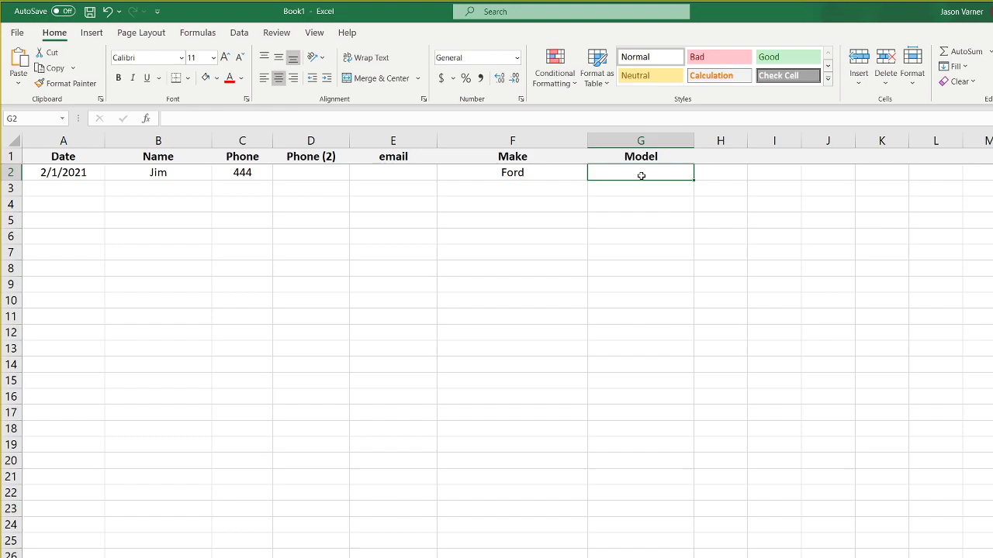
{"action": "left_click", "coordinate": [643, 202]}
{"action": "left_click", "coordinate": [648, 174]}
{"action": "left_click", "coordinate": [521, 176]}
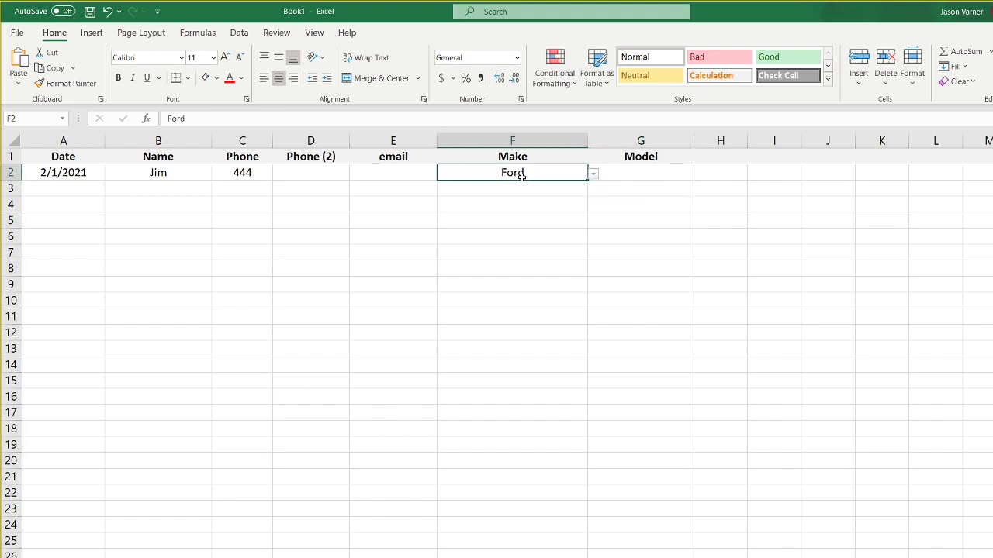
{"action": "left_click", "coordinate": [528, 219]}
{"action": "left_click", "coordinate": [532, 178]}
{"action": "left_click_drag", "start_coordinate": [531, 178], "coordinate": [520, 240]}
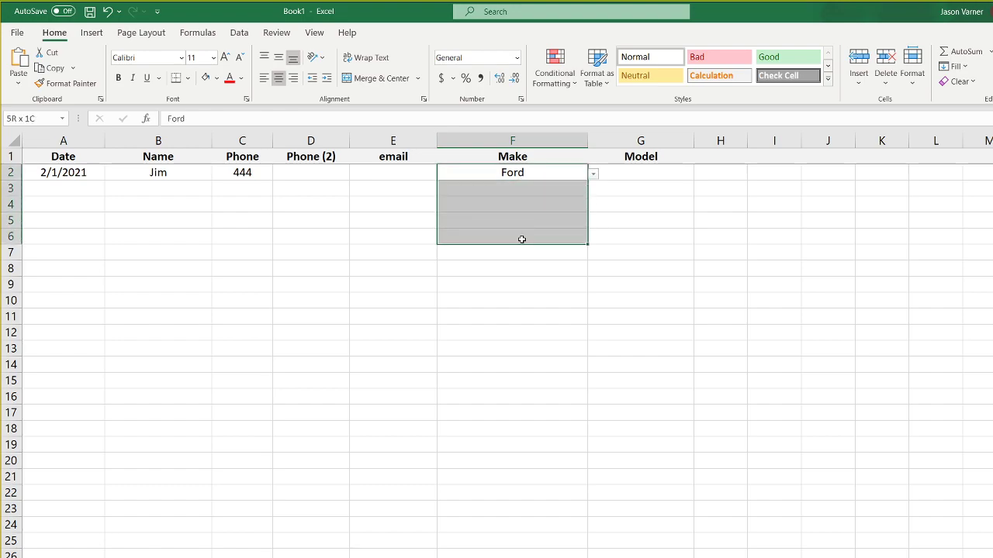
Open data validation for the whole Model column (G) and set the allowed values to Custom
{"action": "left_click", "coordinate": [647, 133]}
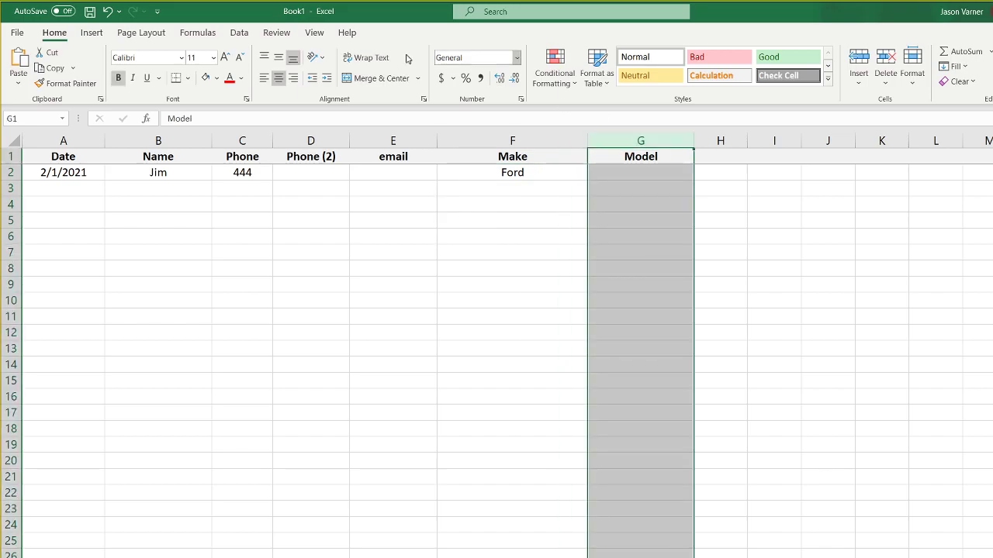
{"action": "left_click", "coordinate": [238, 32]}
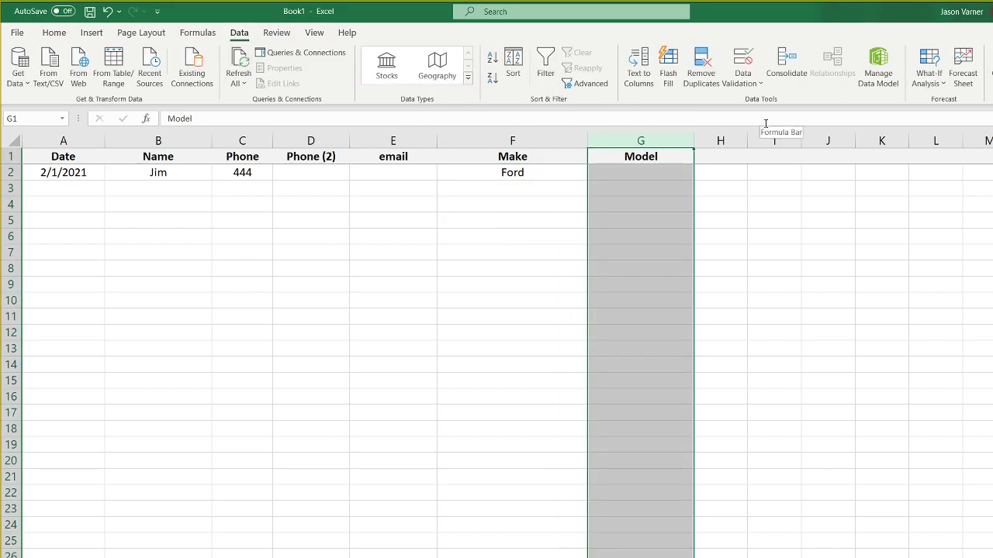
{"action": "left_click", "coordinate": [743, 81]}
{"action": "left_click", "coordinate": [761, 105]}
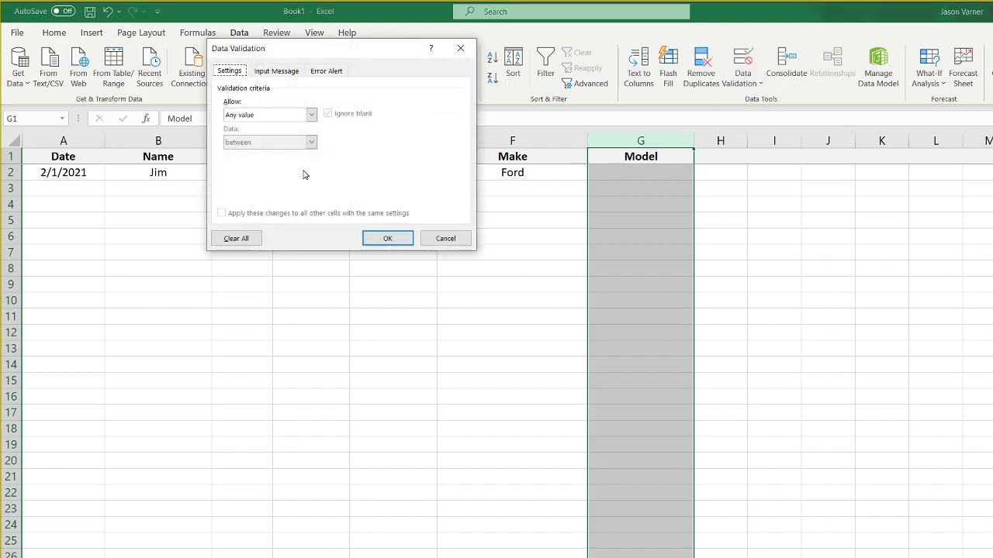
{"action": "left_click", "coordinate": [262, 116]}
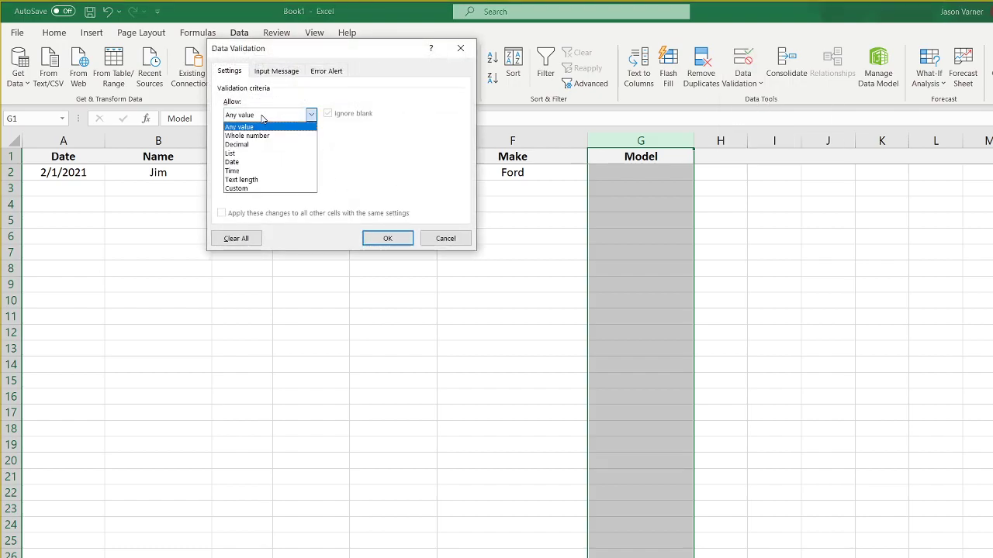
{"action": "left_click", "coordinate": [262, 117]}
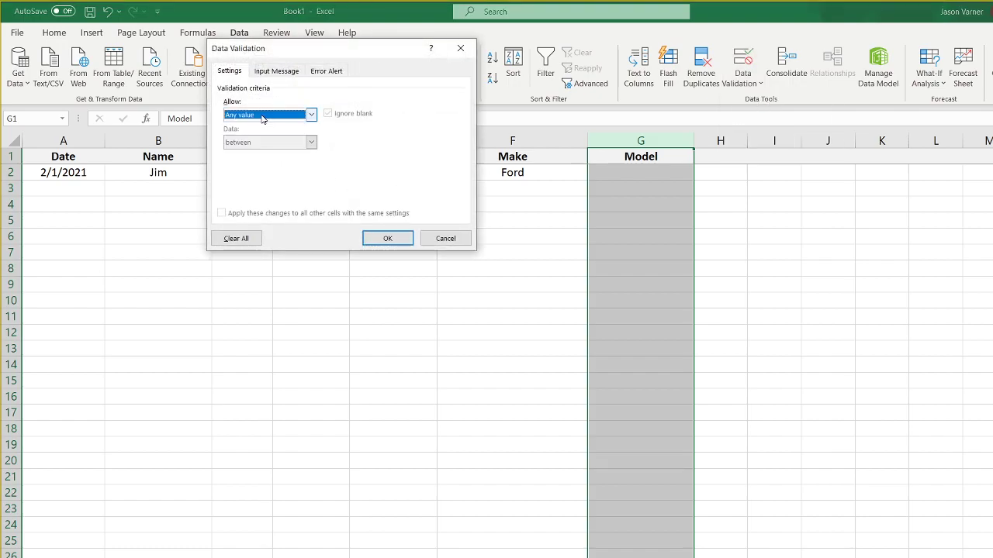
{"action": "left_click", "coordinate": [264, 117]}
{"action": "left_click", "coordinate": [246, 191]}
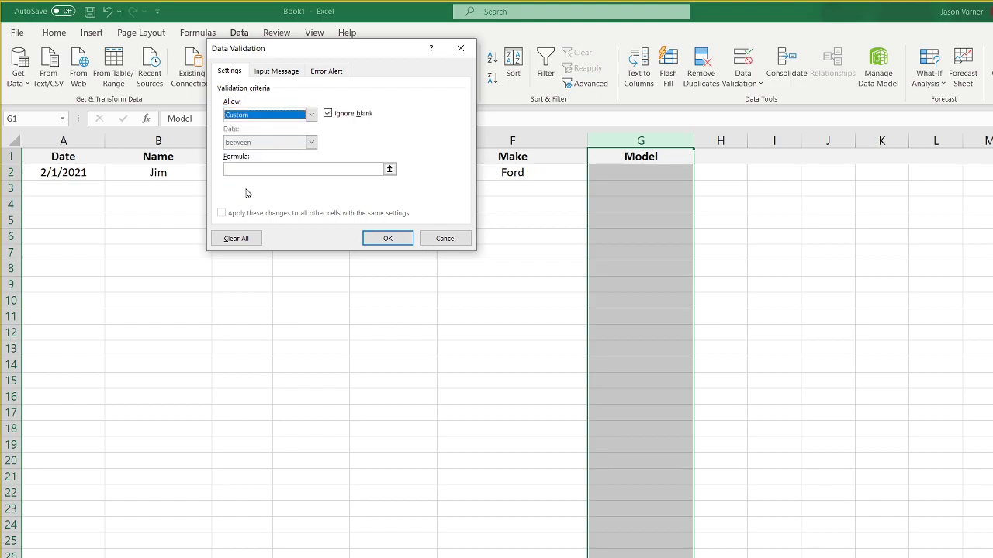
Try to apply the custom validation formula =indirect(f2:f) to the Model column
{"action": "left_click", "coordinate": [259, 169]}
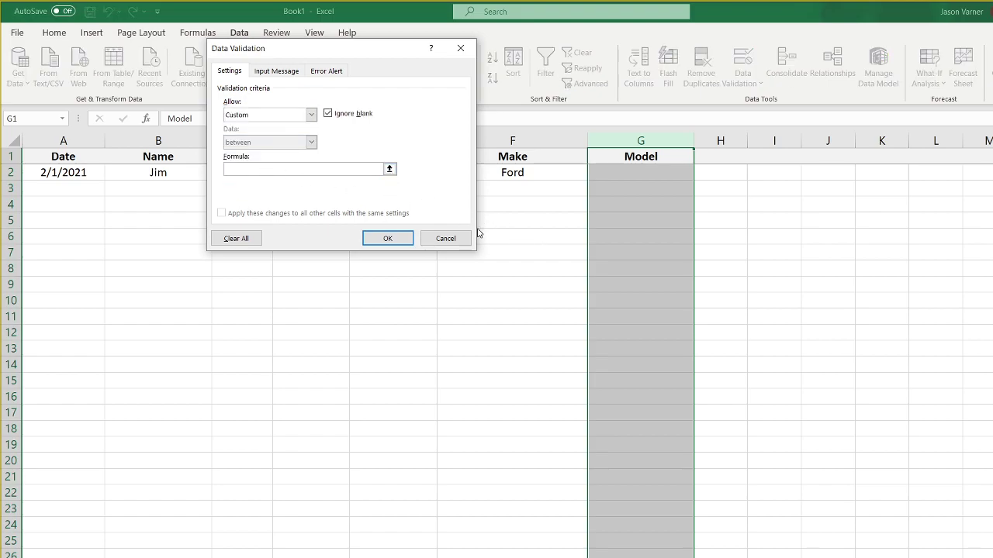
{"action": "type", "text": "=indirect(f2:f"}
{"action": "left_click", "coordinate": [385, 241]}
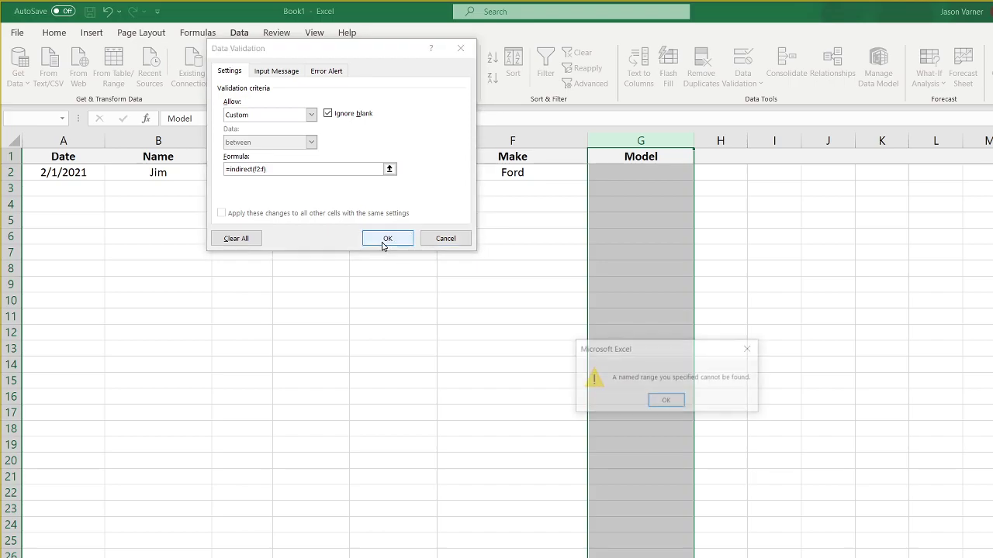
{"action": "left_click", "coordinate": [669, 402]}
Shorten the Model column's custom validation formula to reference only F2 inside INDIRECT, and apply it
{"action": "left_click", "coordinate": [273, 169]}
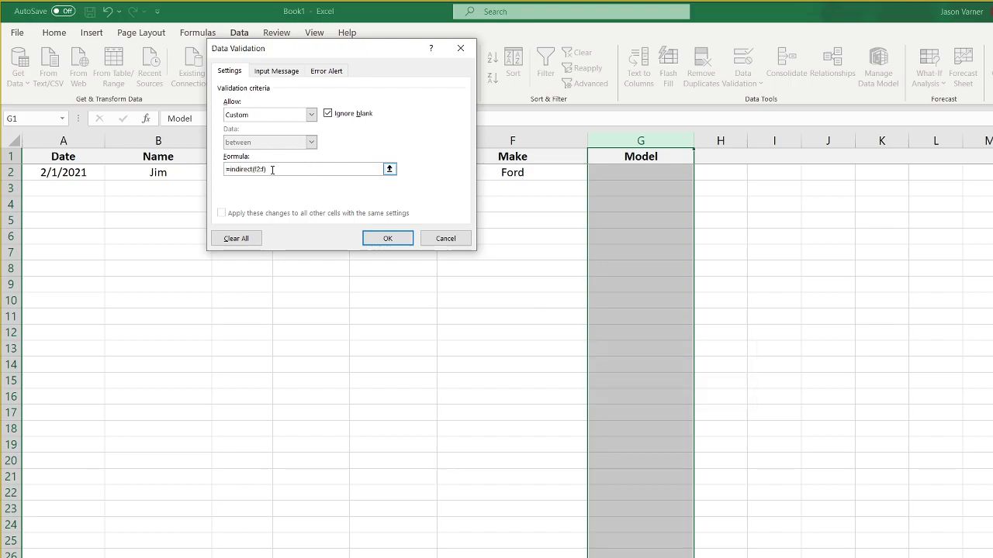
{"action": "key", "text": "BackSpace"}
{"action": "key", "text": "Return"}
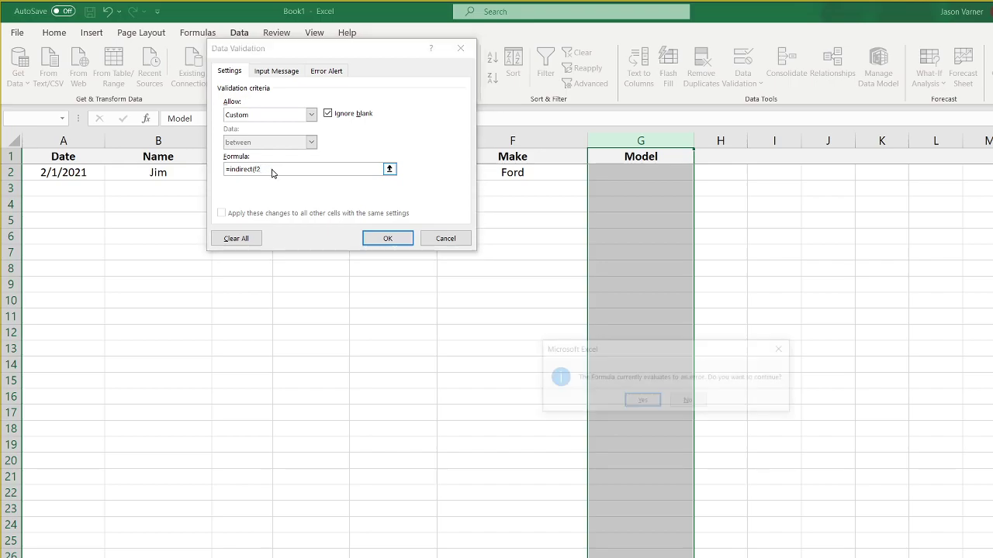
{"action": "left_click", "coordinate": [640, 400]}
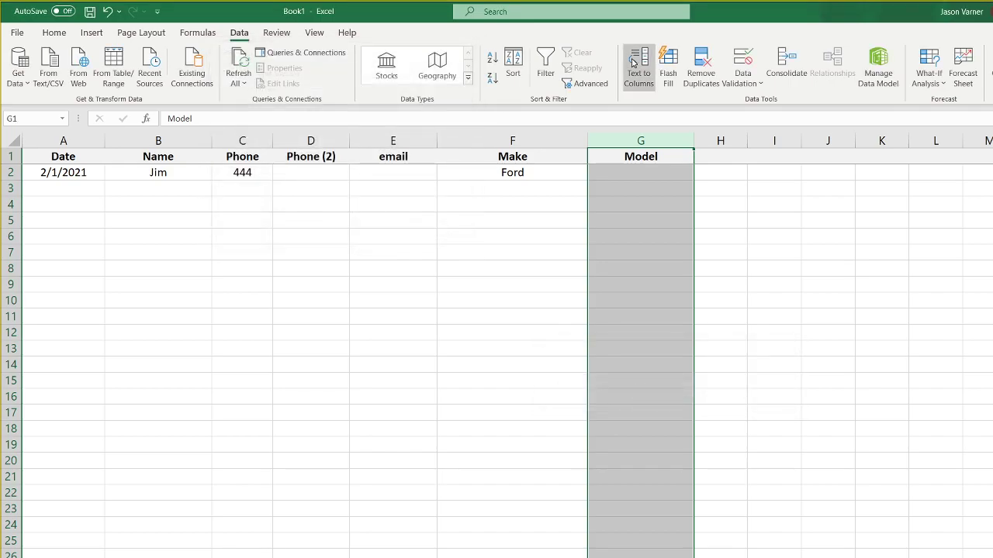
Check whether the Model cell G2 offers a dropdown list of models
{"action": "left_click", "coordinate": [627, 169]}
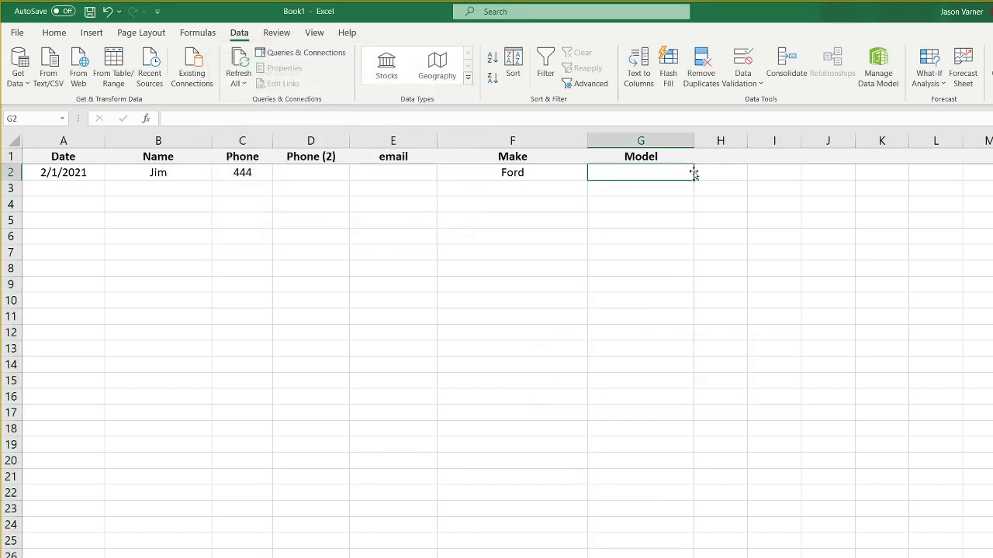
{"action": "double_click", "coordinate": [654, 171]}
{"action": "left_click", "coordinate": [643, 238]}
{"action": "left_click", "coordinate": [643, 166]}
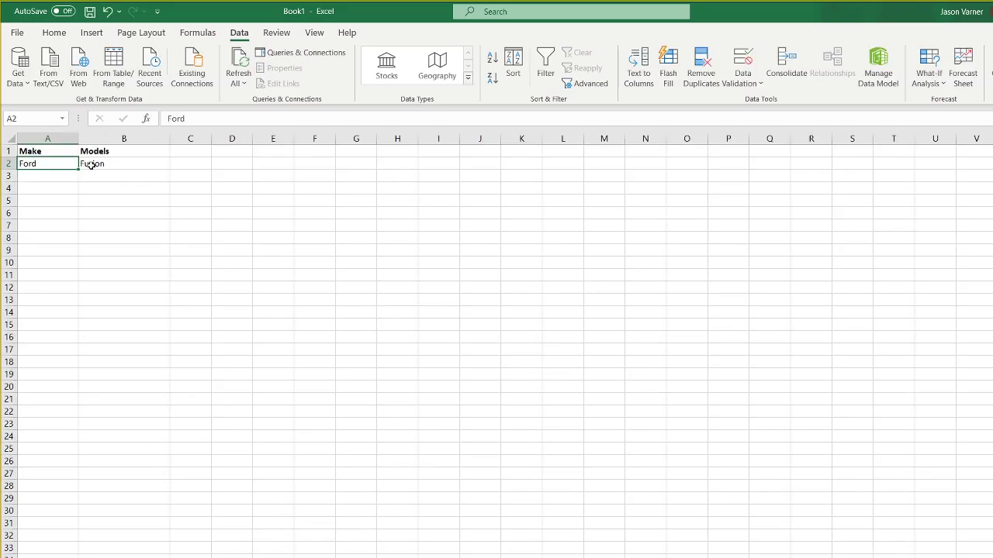
On the validation sheet, enter "Ford" in A3 and "Explorer" in B3 as a second Ford model
{"action": "left_click", "coordinate": [91, 165]}
{"action": "left_click", "coordinate": [53, 174]}
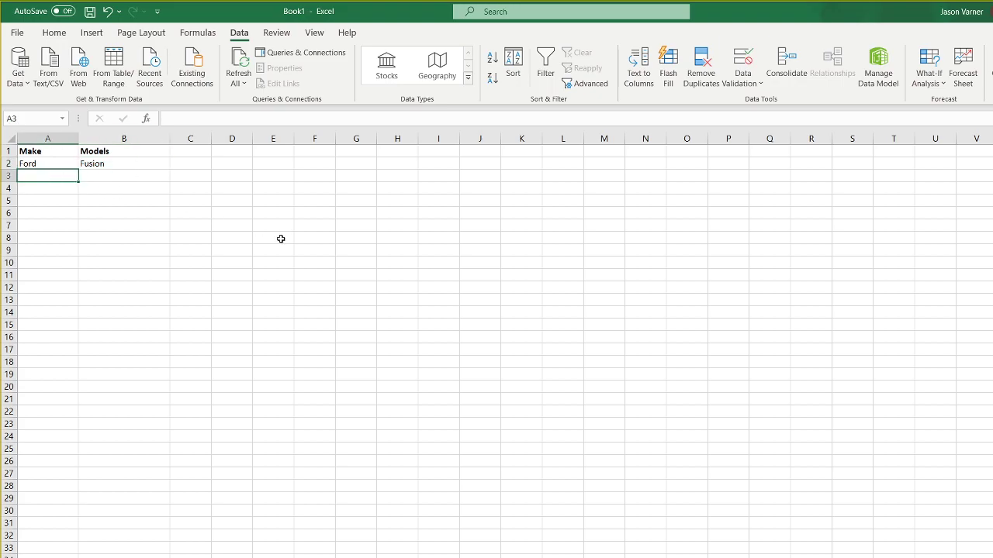
{"action": "type", "text": "Ford"}
{"action": "key", "text": "Return"}
{"action": "key", "text": "Right"}
{"action": "key", "text": "Up"}
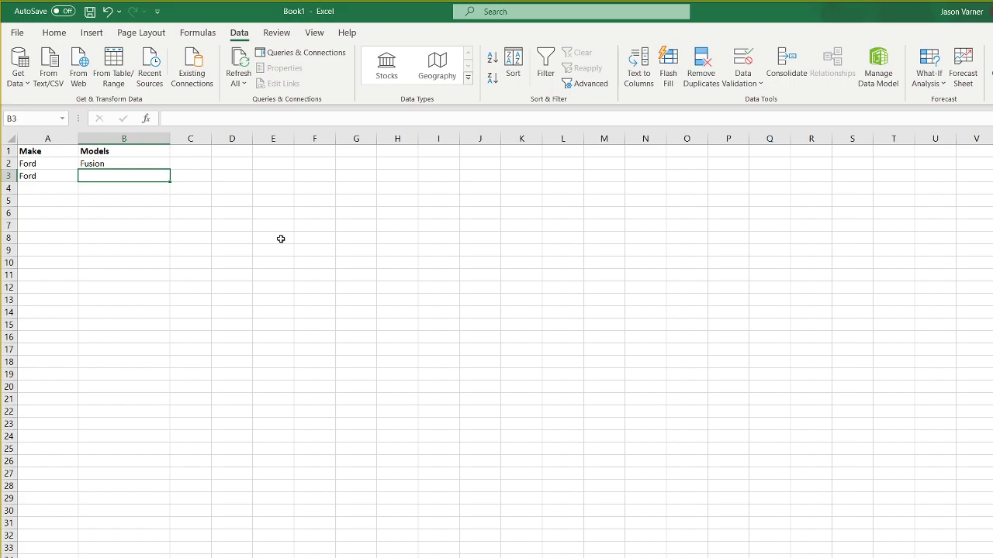
{"action": "type", "text": "Exp"}
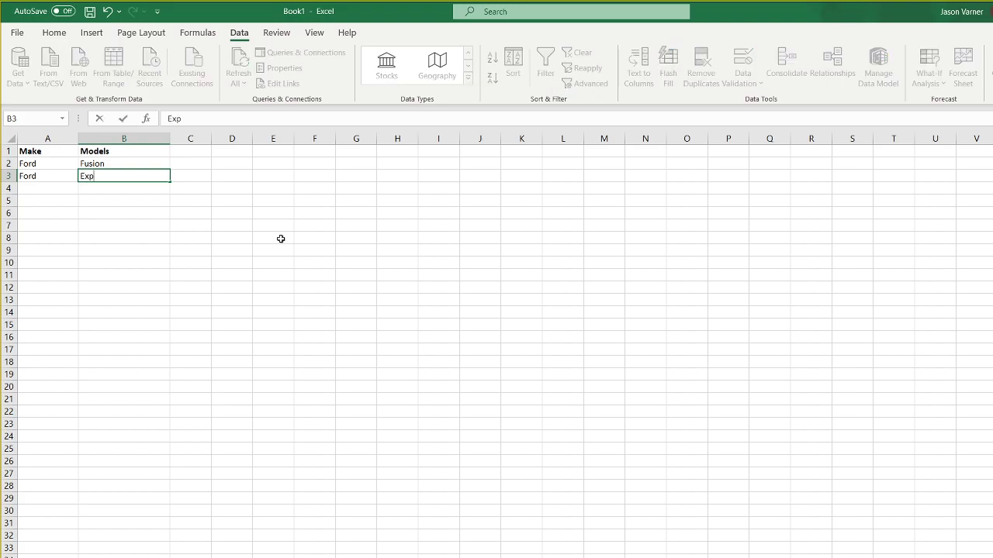
{"action": "type", "text": "lorer"}
{"action": "key", "text": "Return"}
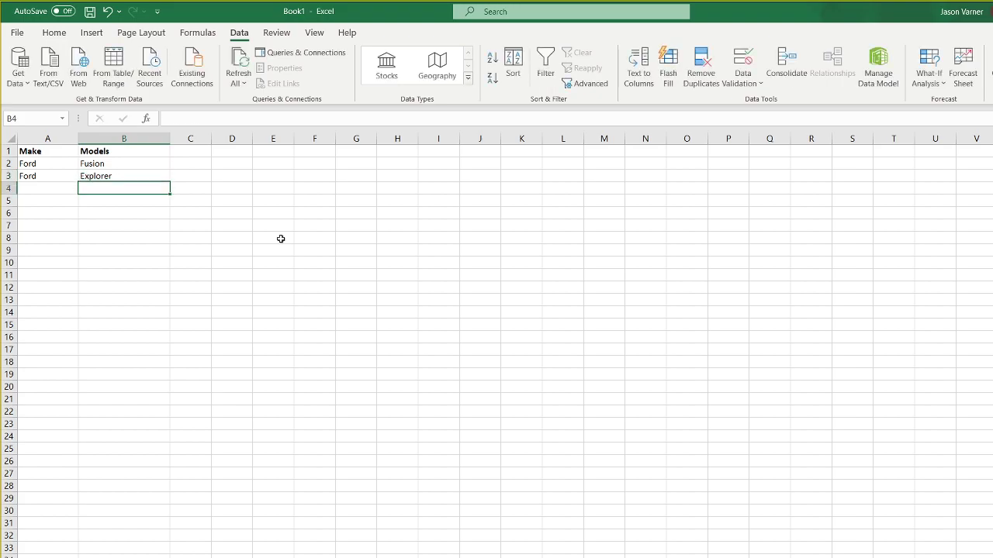
Add a placeholder make "Test" in A4 with the model "Test1" in B4
{"action": "key", "text": "Left"}
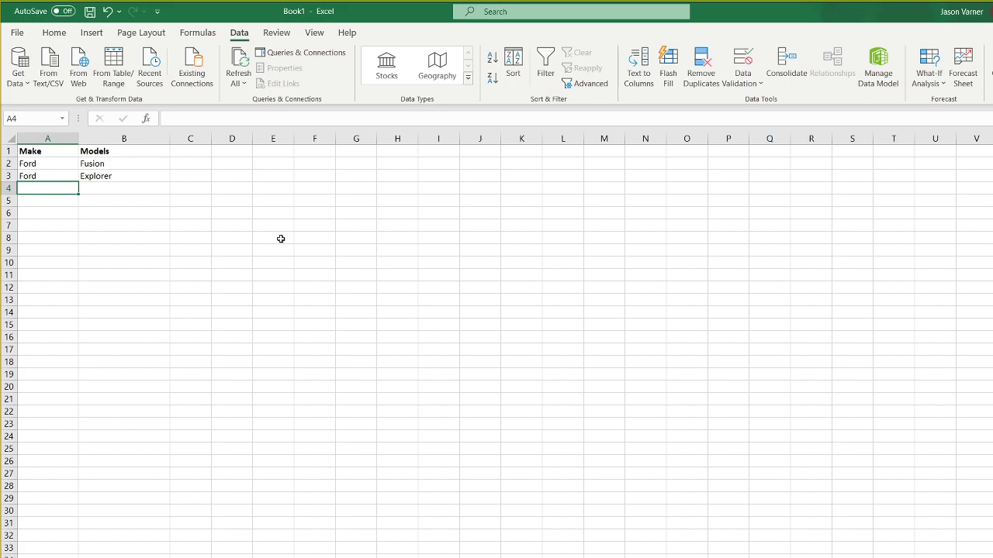
{"action": "type", "text": "Test"}
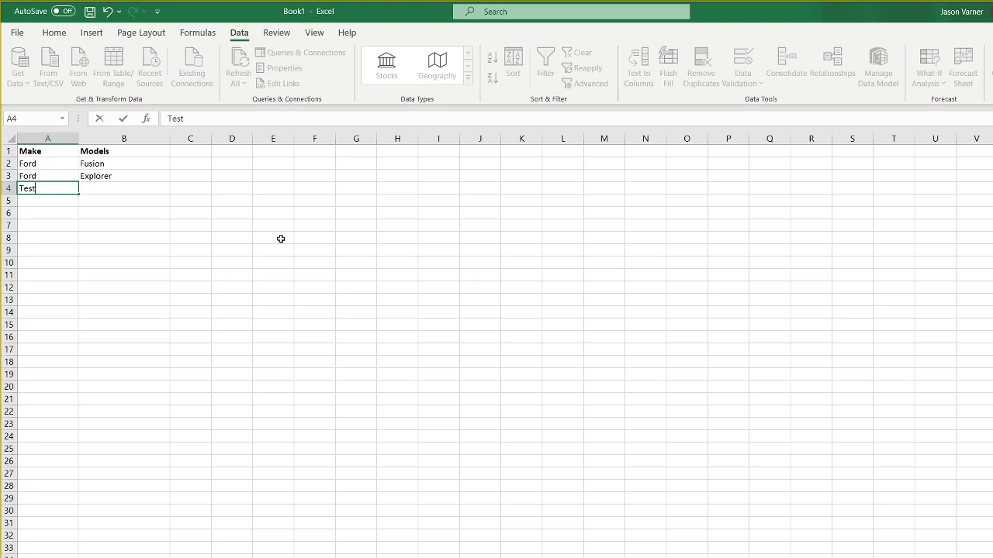
{"action": "key", "text": "Return"}
{"action": "key", "text": "Up"}
{"action": "key", "text": "Right"}
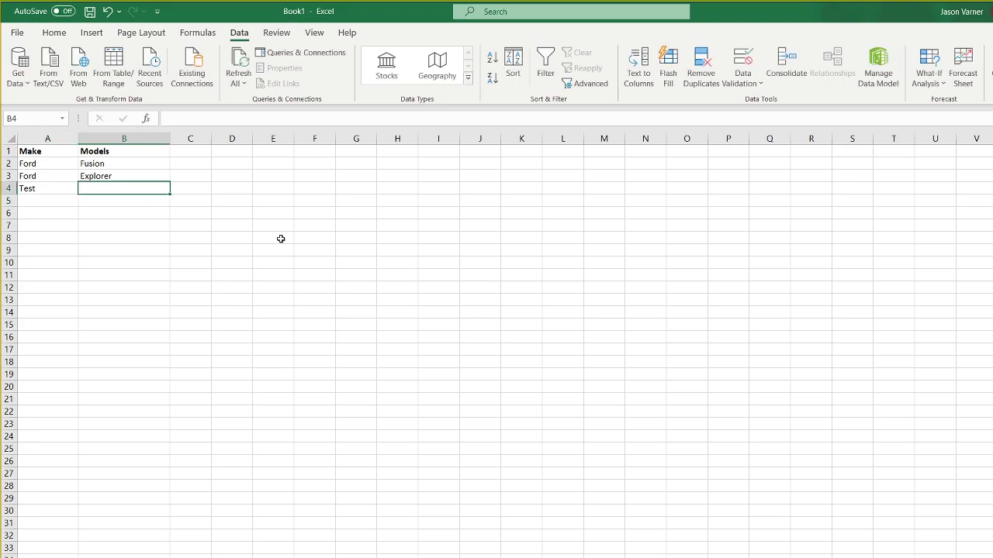
{"action": "type", "text": "Test1"}
{"action": "key", "text": "Return"}
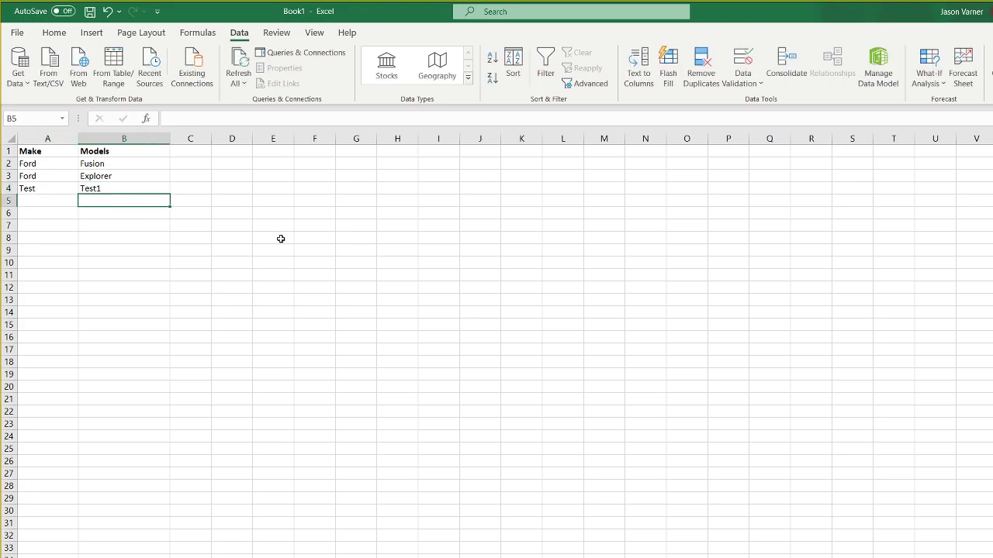
Add a second placeholder row with "Test" in A5 and "Test2" in B5
{"action": "type", "text": "Test"}
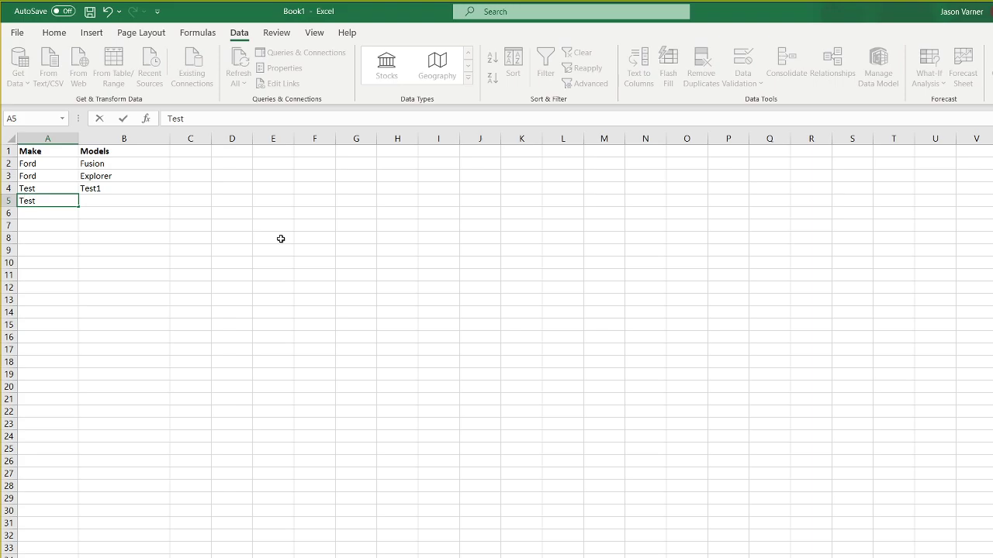
{"action": "key", "text": "Return"}
{"action": "key", "text": "Up"}
{"action": "key", "text": "Right"}
{"action": "type", "text": "Test2"}
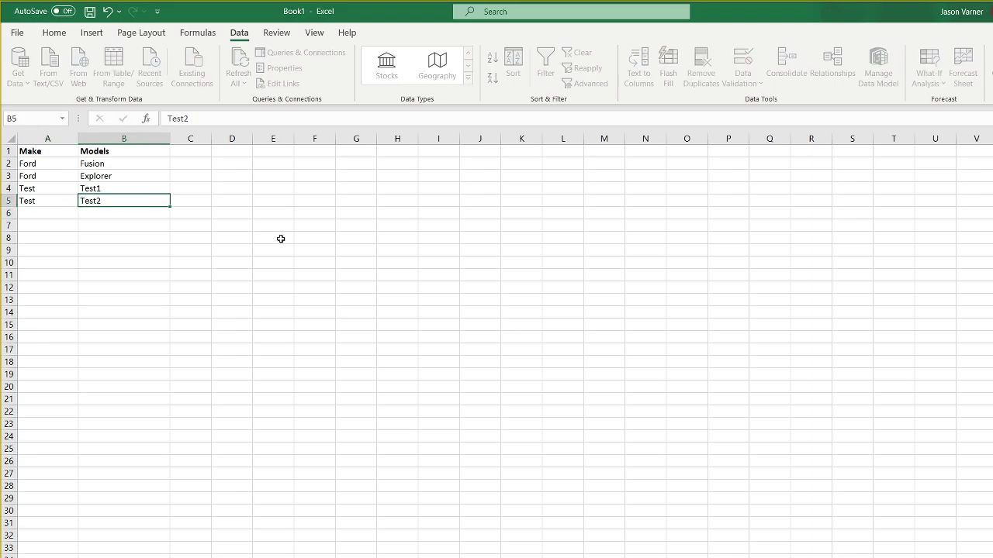
{"action": "key", "text": "Return"}
{"action": "key", "text": "Left"}
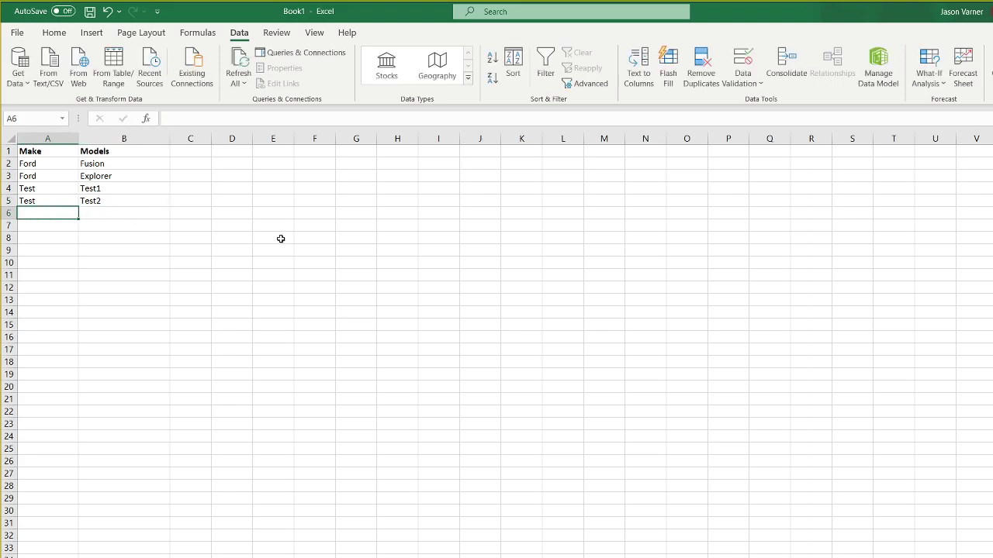
{"action": "type", "text": "B"}
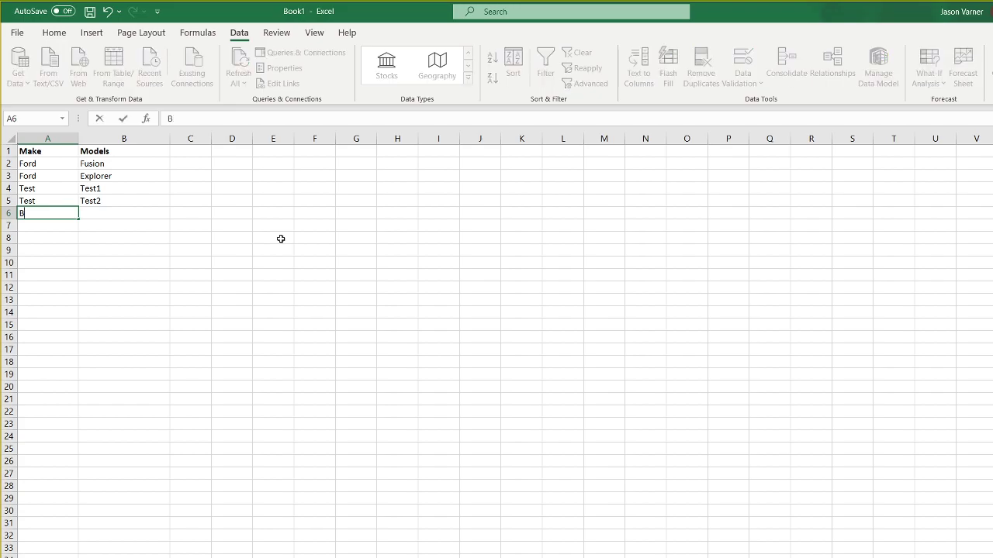
{"action": "key", "text": "BackSpace"}
{"action": "key", "text": "Return"}
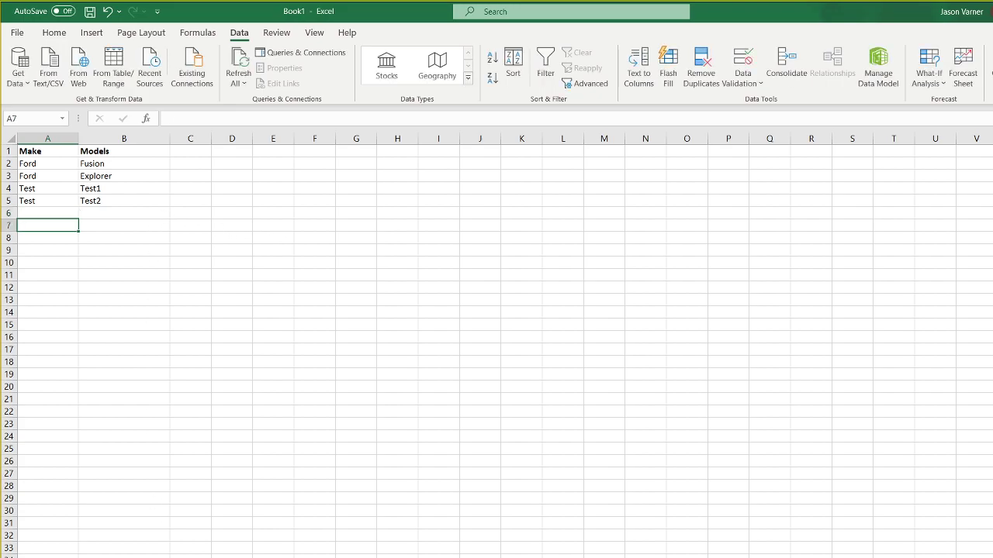
Return to the contact data sheet and choose "Test" as the make in F2
{"action": "key", "text": "ctrl+Page_Up"}
{"action": "left_click", "coordinate": [564, 173]}
{"action": "left_click", "coordinate": [592, 174]}
{"action": "left_click", "coordinate": [521, 210]}
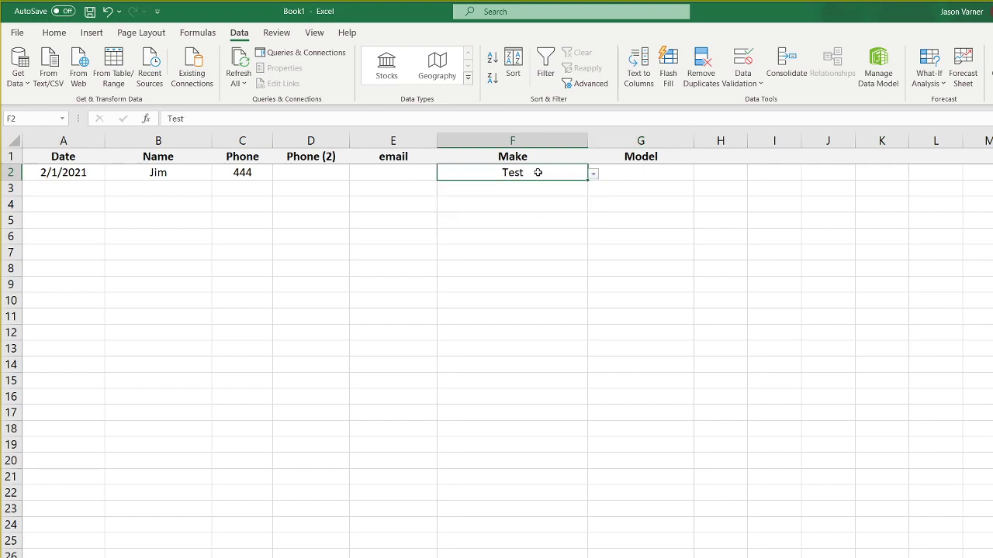
Examine how the makes in column A relate to the models in column B on the validation sheet
{"action": "key", "text": "ctrl+Page_Down"}
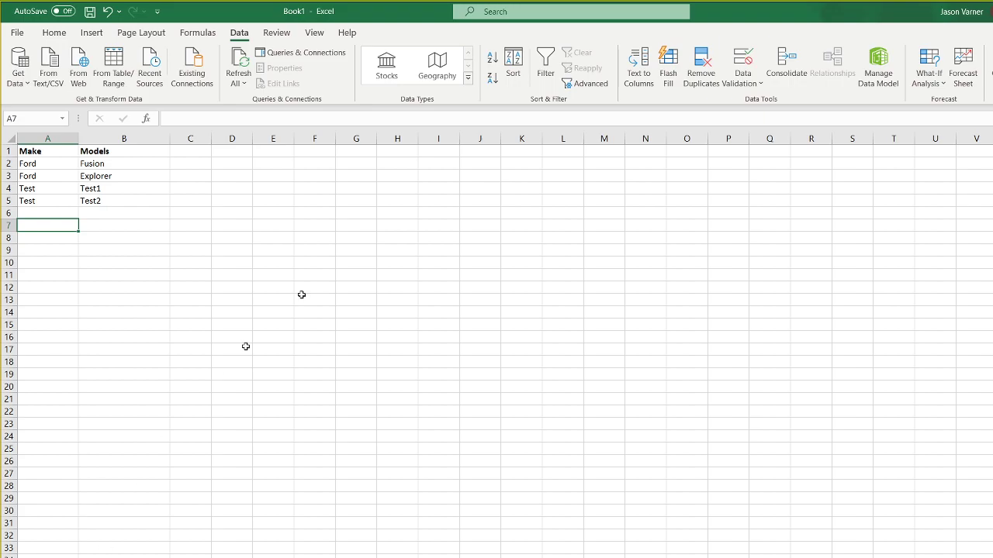
{"action": "left_click", "coordinate": [52, 160]}
{"action": "left_click", "coordinate": [45, 186]}
{"action": "left_click", "coordinate": [38, 212]}
{"action": "left_click_drag", "start_coordinate": [49, 164], "coordinate": [39, 266]}
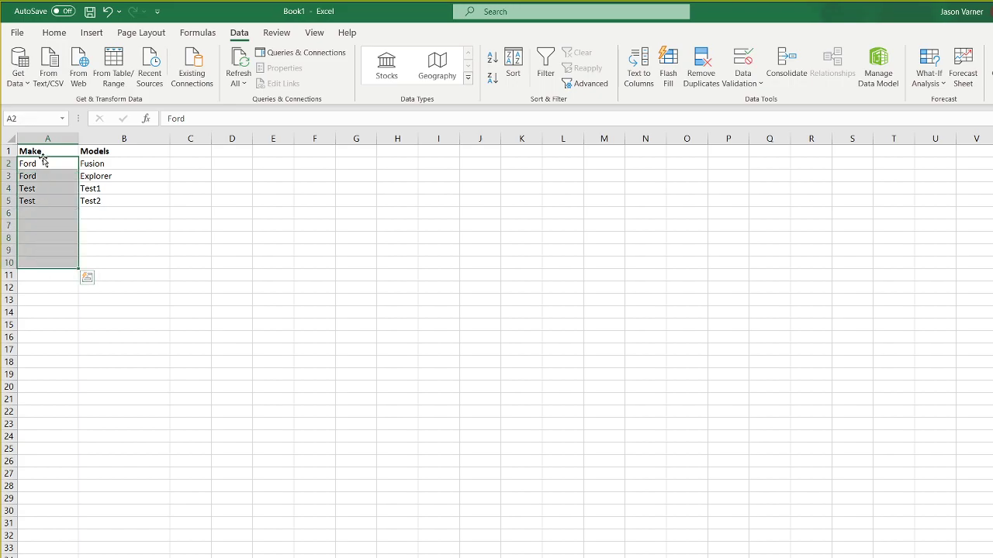
{"action": "left_click_drag", "start_coordinate": [44, 162], "coordinate": [46, 241]}
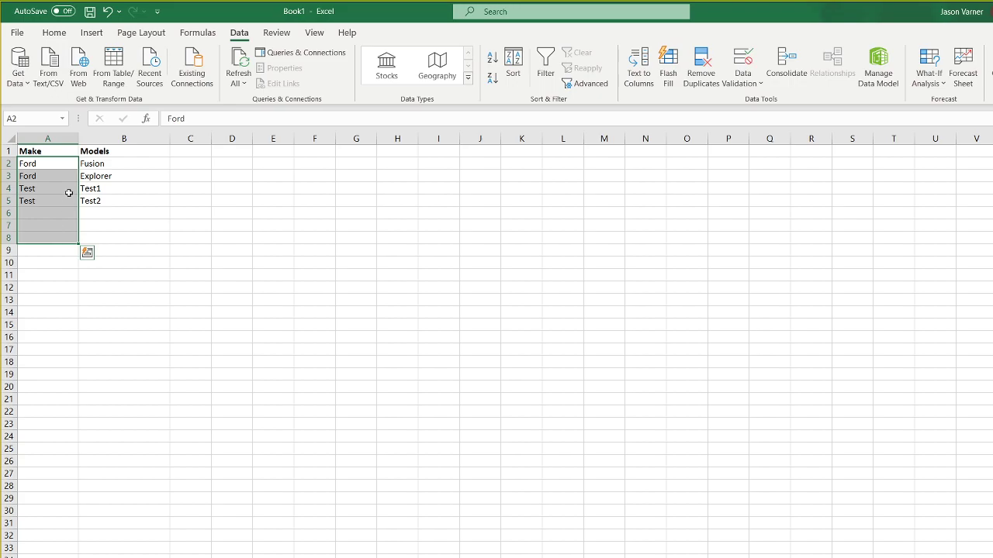
{"action": "left_click", "coordinate": [59, 136]}
{"action": "left_click_drag", "start_coordinate": [81, 164], "coordinate": [250, 149]}
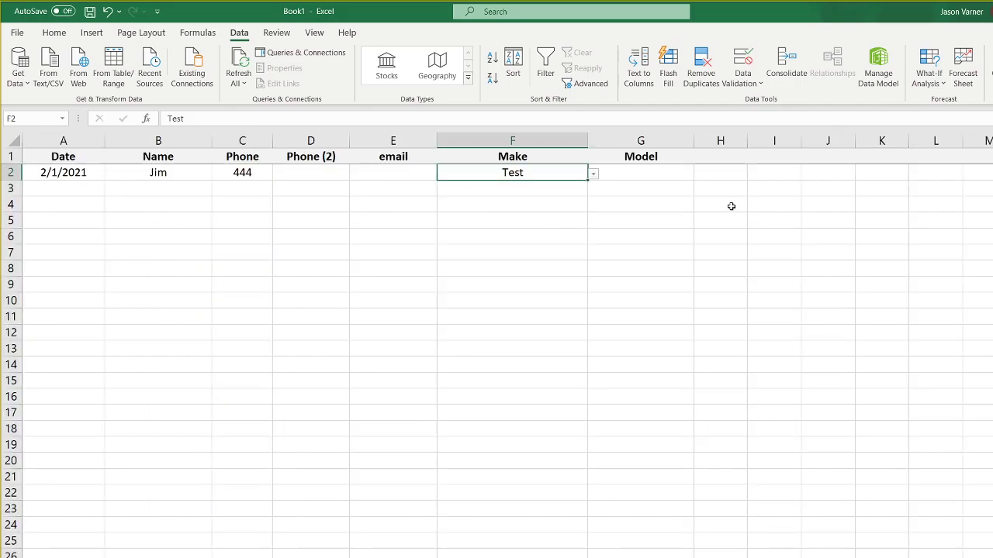
Bring up the data validation settings for the whole Model column G and remove the =INDIRECT(F2) formula
{"action": "right_click", "coordinate": [638, 142]}
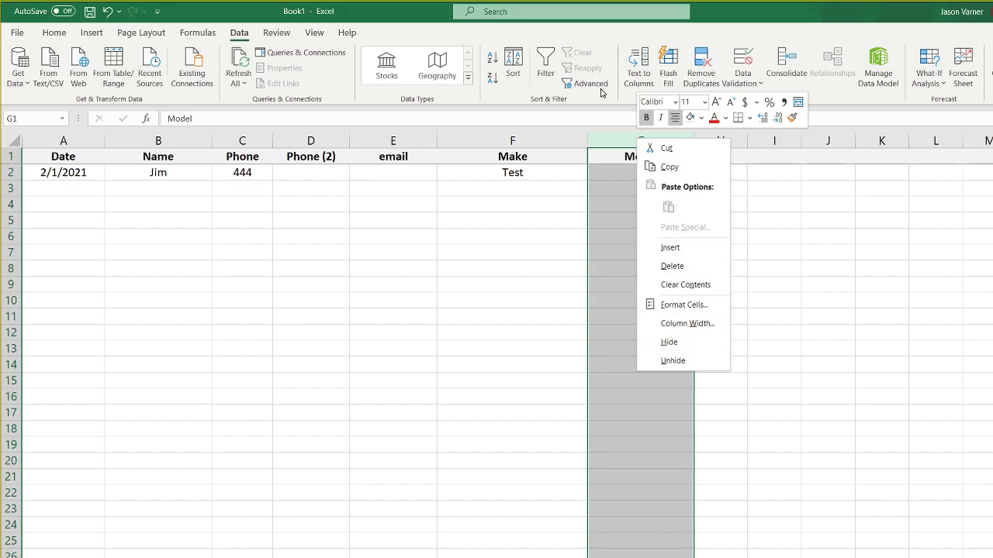
{"action": "left_click", "coordinate": [737, 80]}
{"action": "left_click", "coordinate": [751, 100]}
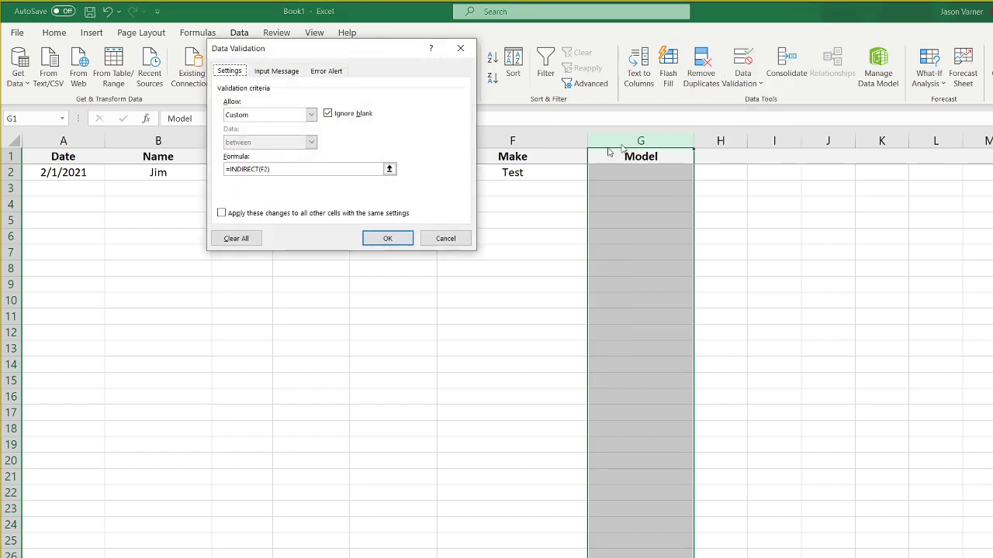
{"action": "left_click_drag", "start_coordinate": [272, 169], "coordinate": [167, 172]}
{"action": "key", "text": "ctrl+x"}
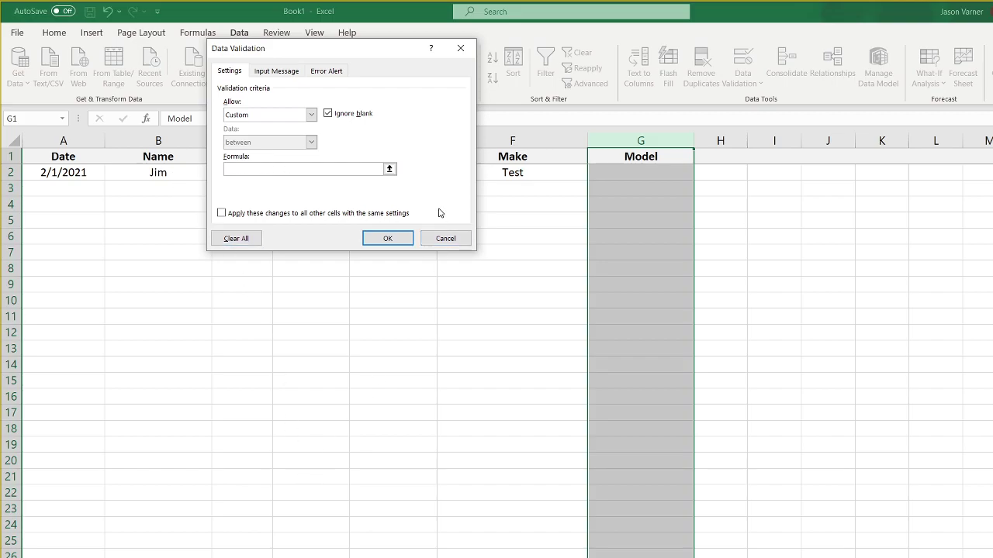
Set column G's validation to a list sourced from the model names in column B of the validation sheet
{"action": "left_click", "coordinate": [311, 115]}
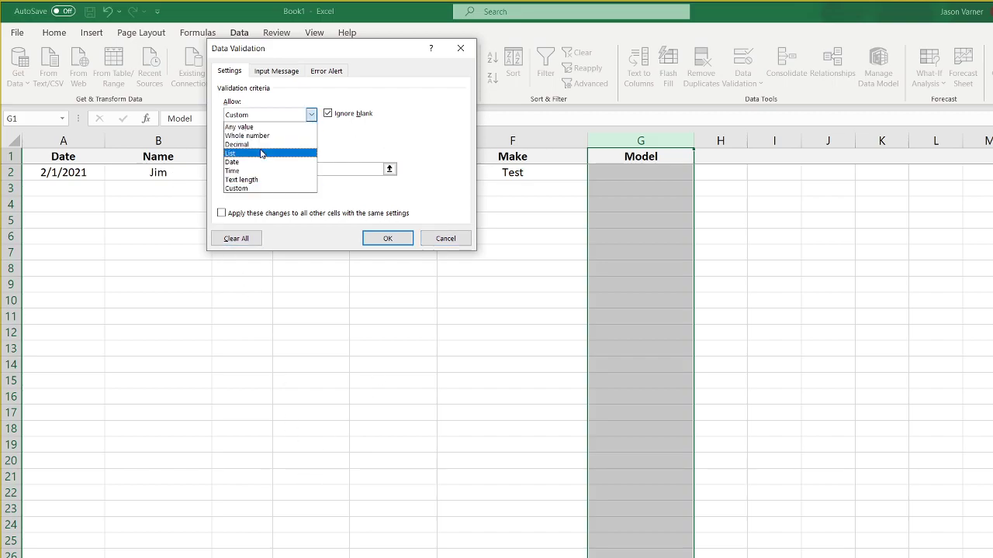
{"action": "left_click", "coordinate": [261, 153]}
{"action": "left_click", "coordinate": [389, 169]}
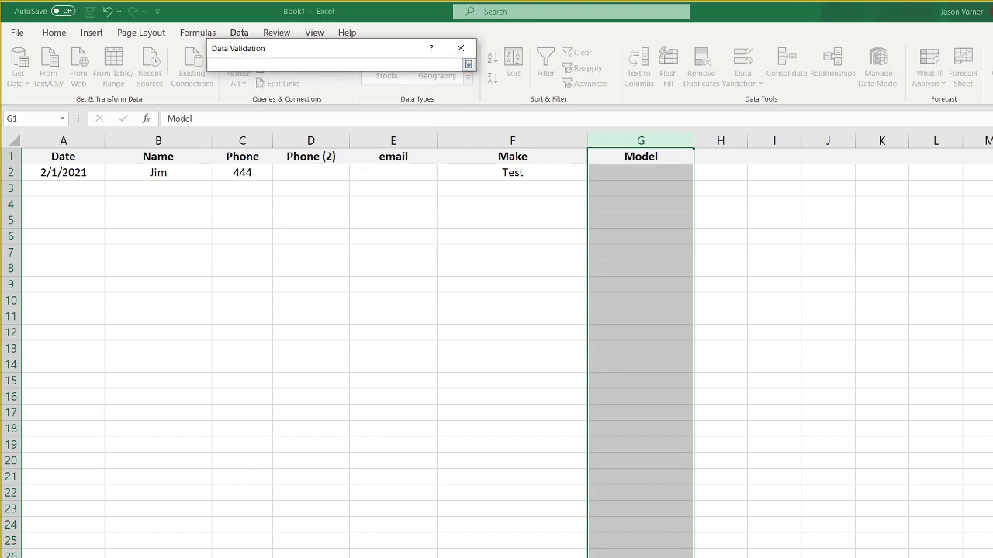
{"action": "left_click", "coordinate": [120, 557]}
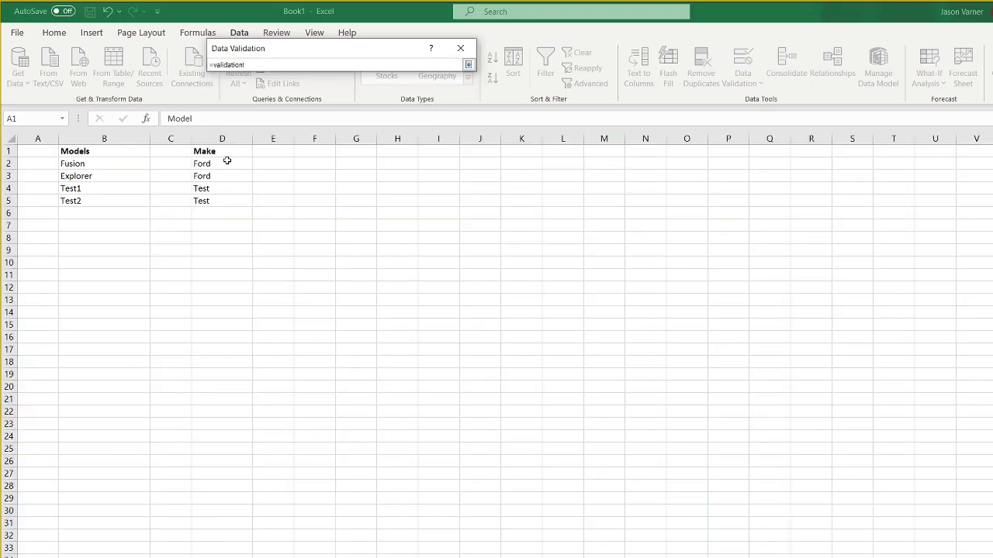
{"action": "left_click_drag", "start_coordinate": [96, 162], "coordinate": [95, 241]}
{"action": "left_click_drag", "start_coordinate": [272, 65], "coordinate": [607, 148]}
{"action": "key", "text": "Return"}
{"action": "key", "text": "Return"}
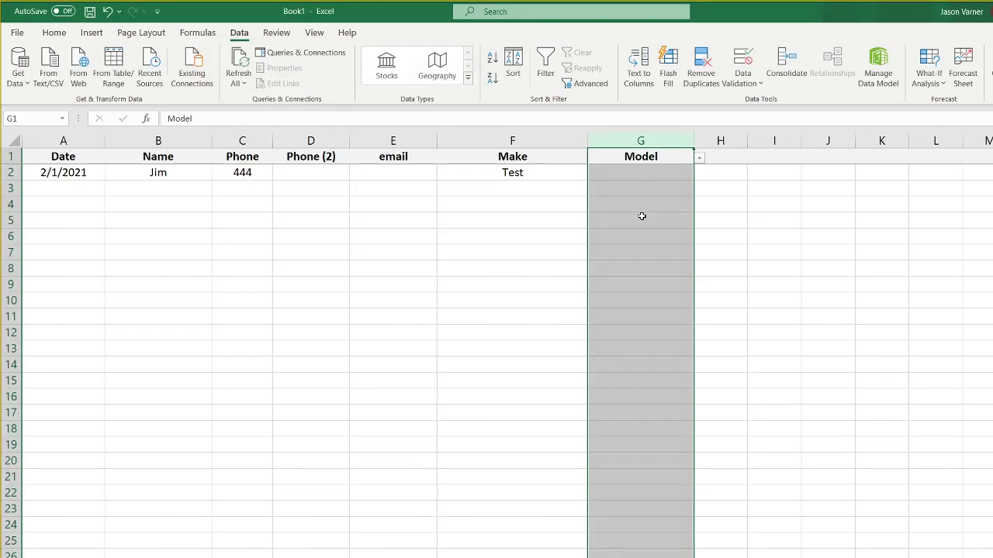
Choose Test1 as the model in G2 and compare it with the make in F2
{"action": "left_click", "coordinate": [654, 245]}
{"action": "left_click", "coordinate": [670, 174]}
{"action": "left_click", "coordinate": [699, 174]}
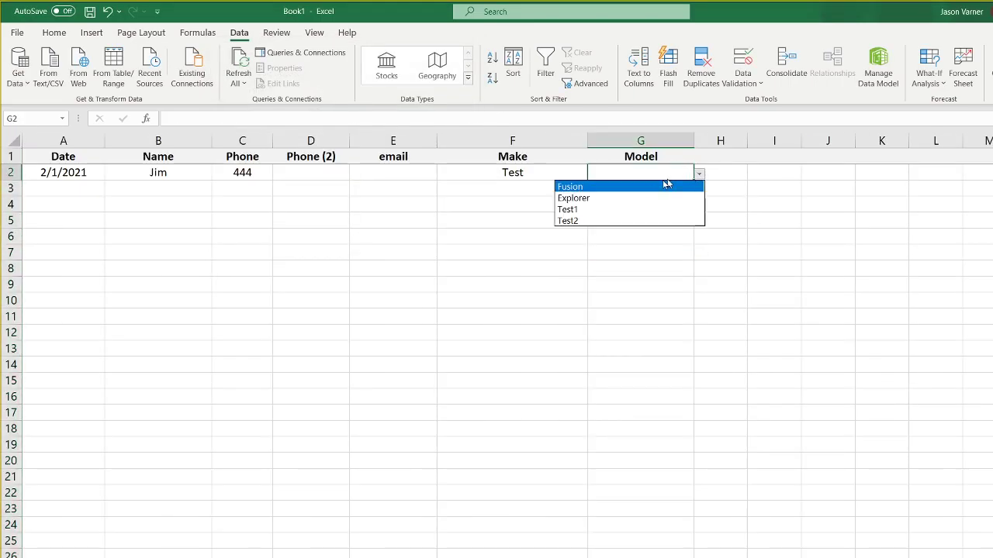
{"action": "left_click", "coordinate": [631, 210]}
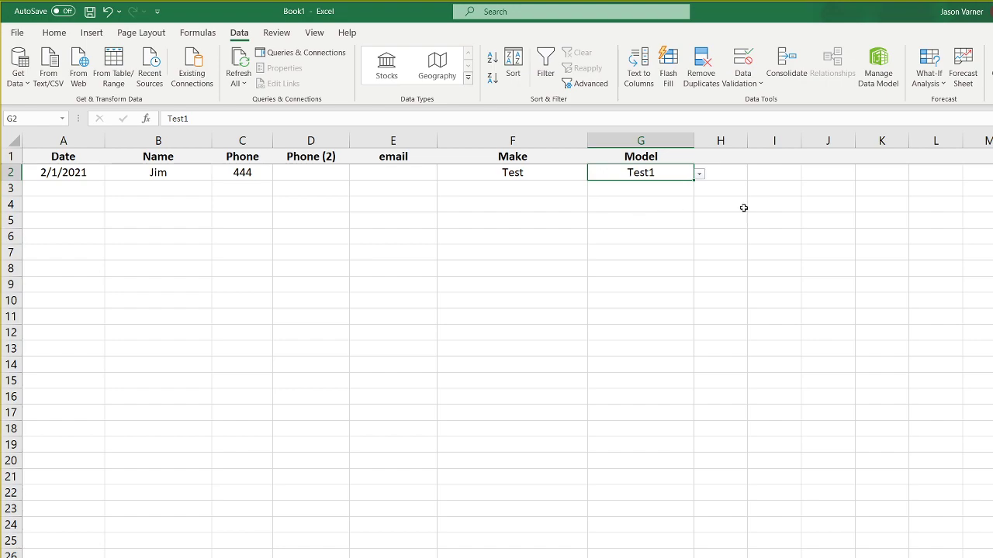
{"action": "left_click", "coordinate": [774, 204]}
{"action": "left_click", "coordinate": [565, 171]}
{"action": "left_click", "coordinate": [631, 175]}
{"action": "left_click", "coordinate": [573, 174]}
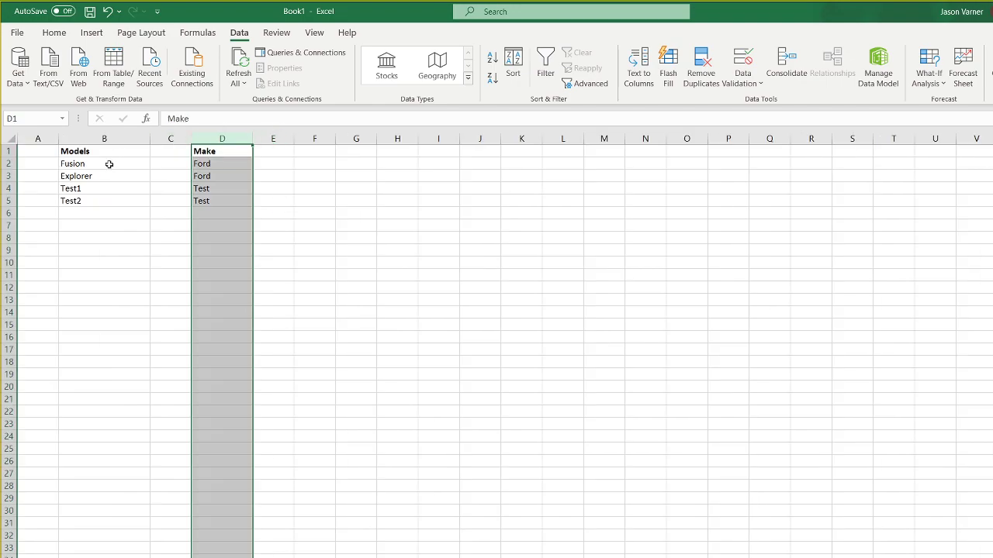
Move the Make column on the validation sheet from column D to column A, beside Models
{"action": "left_click", "coordinate": [122, 163]}
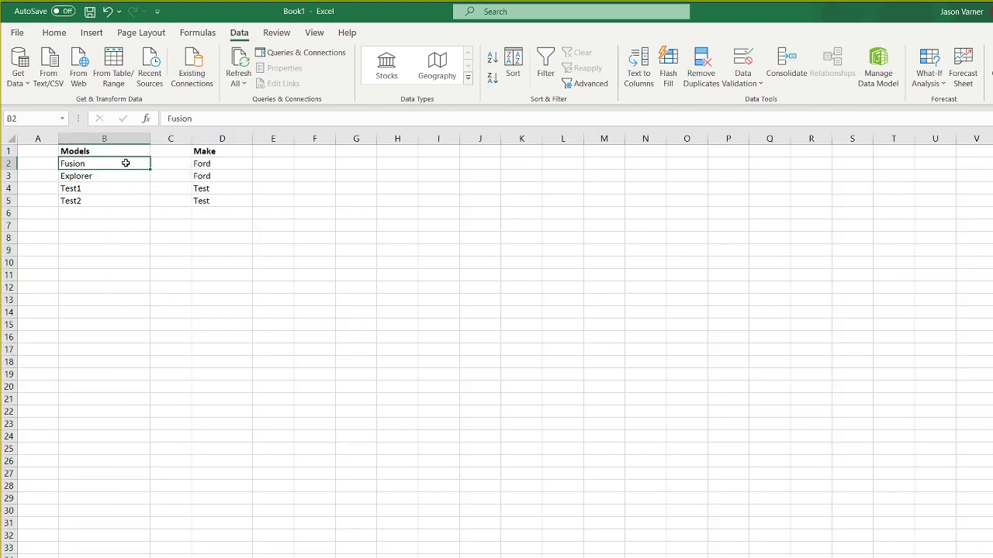
{"action": "left_click", "coordinate": [219, 141]}
{"action": "left_click_drag", "start_coordinate": [195, 162], "coordinate": [27, 165]}
{"action": "left_click", "coordinate": [94, 165]}
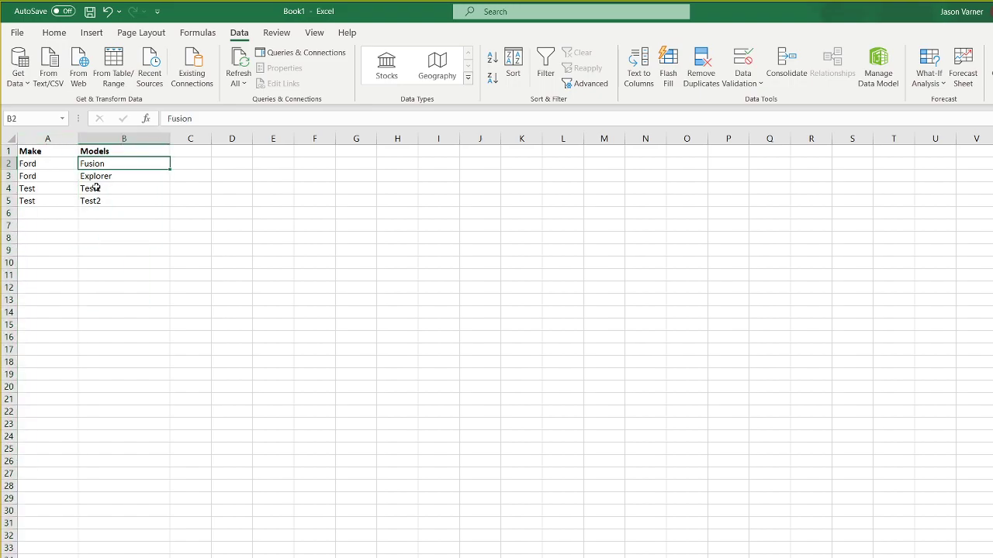
Copy the Make and Models columns from A and B into columns H and I
{"action": "left_click", "coordinate": [44, 162]}
{"action": "left_click_drag", "start_coordinate": [96, 163], "coordinate": [109, 200]}
{"action": "left_click", "coordinate": [44, 189]}
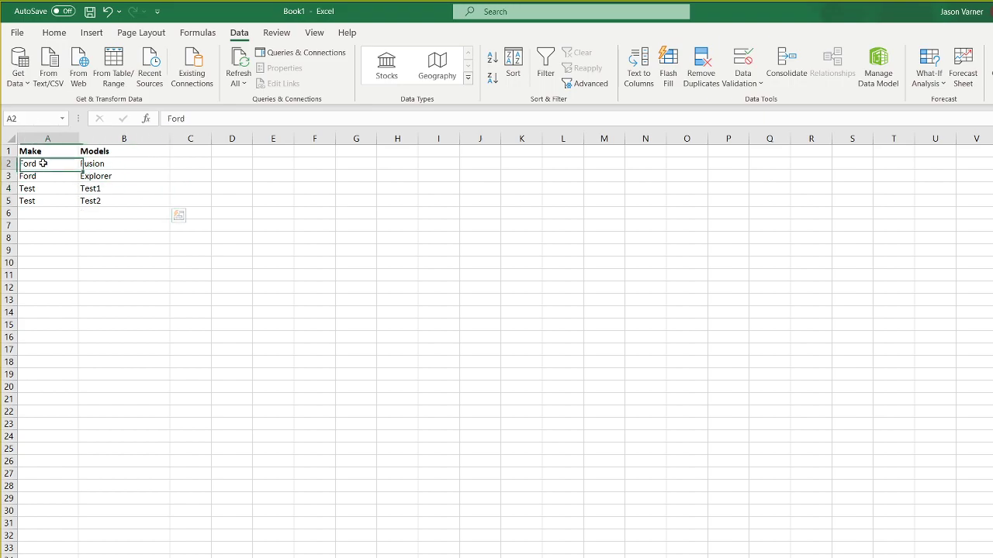
{"action": "left_click_drag", "start_coordinate": [47, 138], "coordinate": [120, 138]}
{"action": "right_click", "coordinate": [116, 140]}
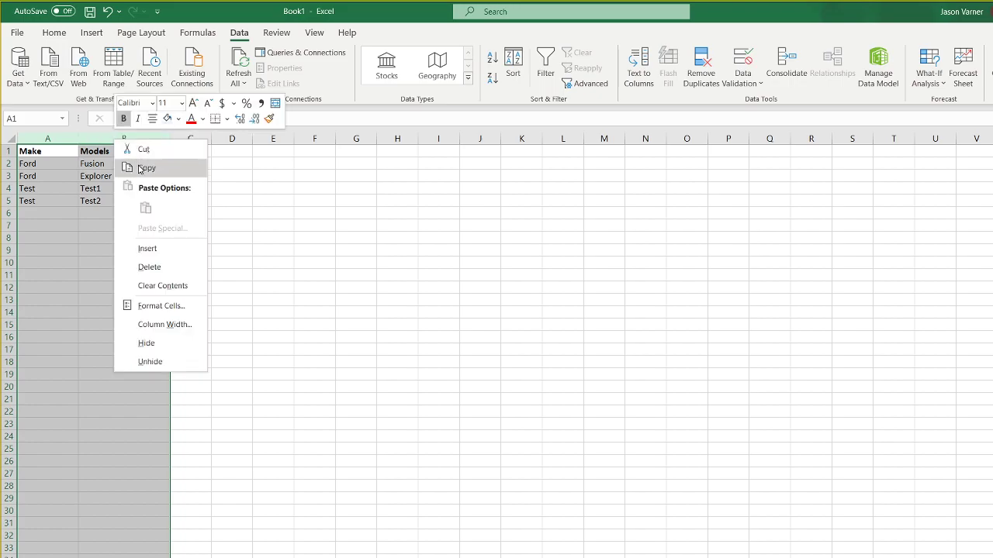
{"action": "left_click", "coordinate": [138, 166]}
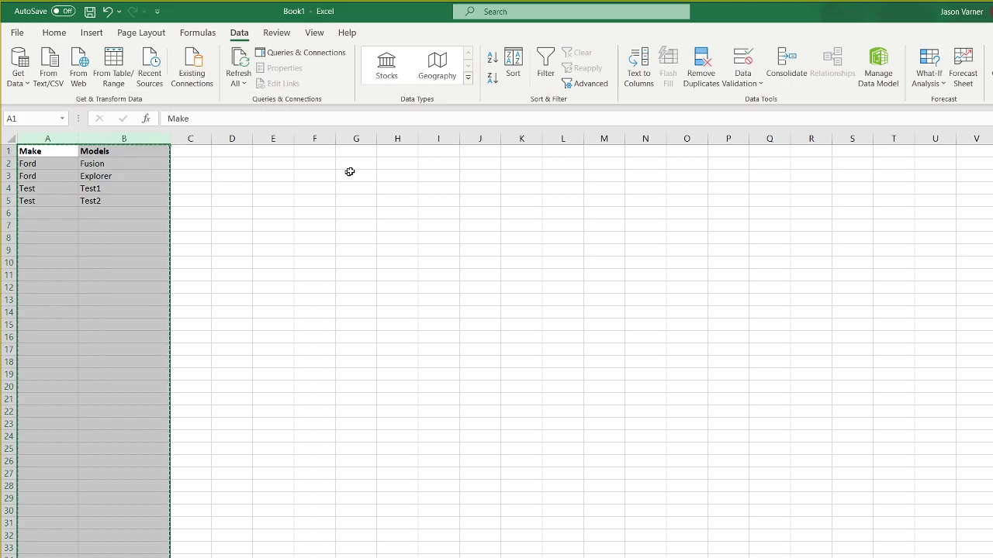
{"action": "right_click", "coordinate": [395, 138]}
{"action": "left_click", "coordinate": [427, 204]}
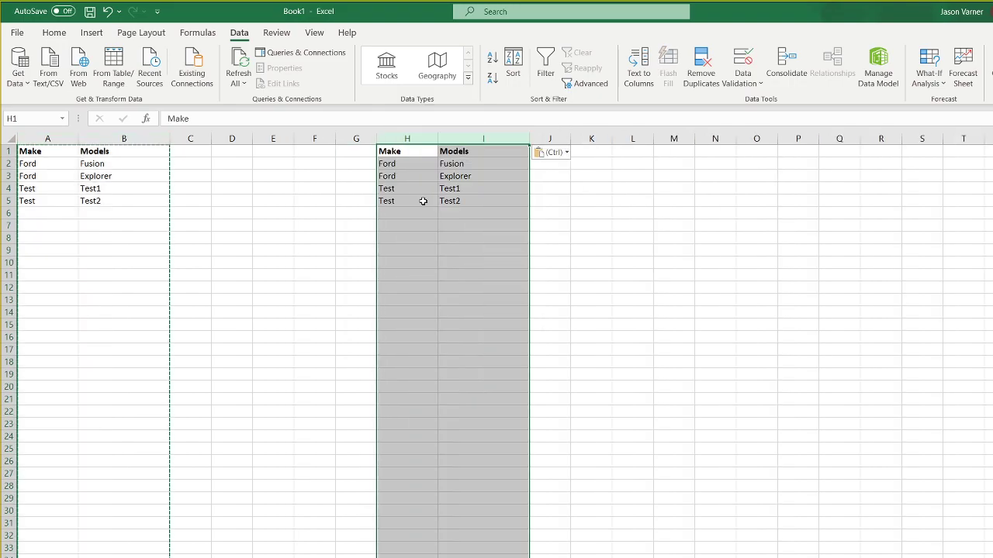
{"action": "left_click", "coordinate": [619, 242]}
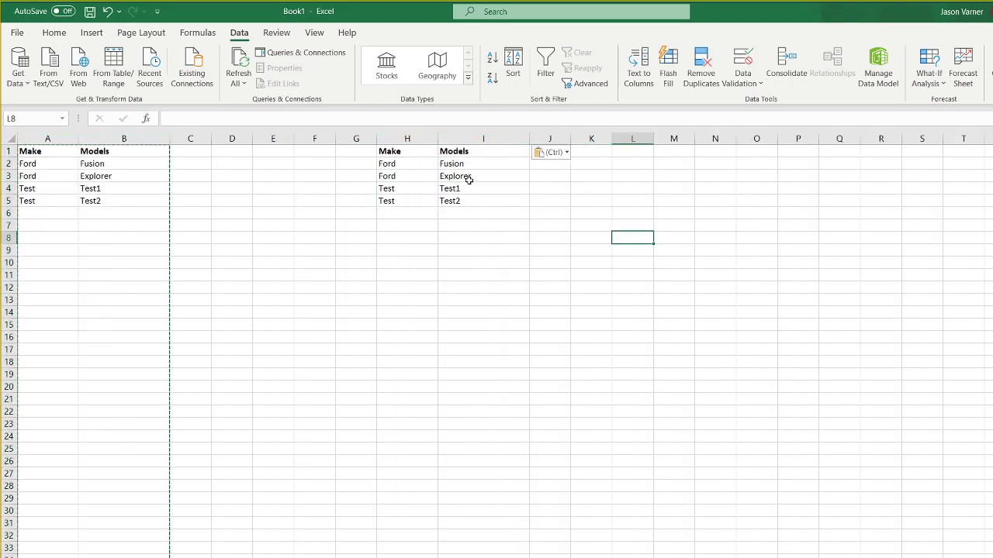
Examine how the makes in column H pair with the models in column I of the copied table
{"action": "left_click_drag", "start_coordinate": [408, 163], "coordinate": [486, 299]}
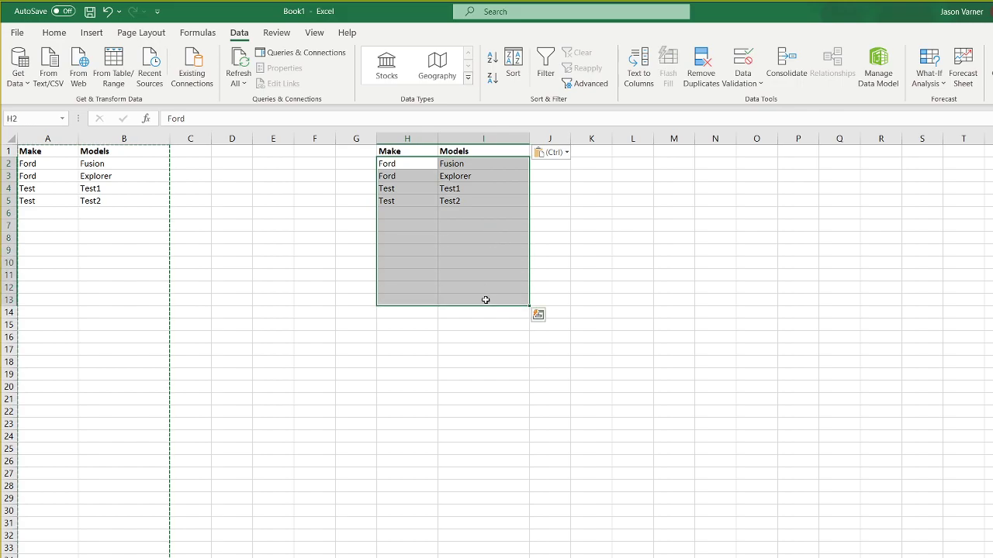
{"action": "left_click", "coordinate": [399, 176]}
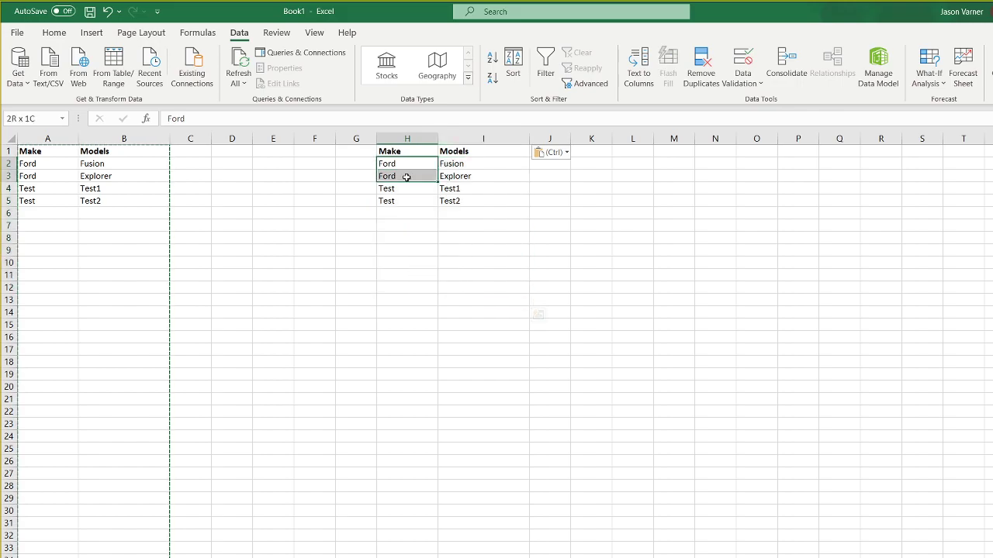
{"action": "left_click", "coordinate": [406, 166]}
{"action": "left_click_drag", "start_coordinate": [407, 167], "coordinate": [409, 174]}
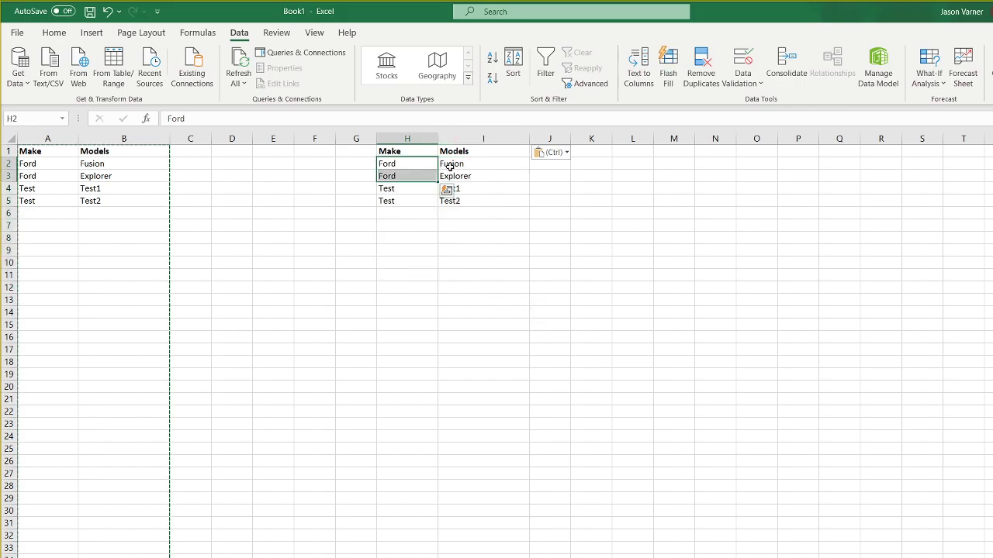
{"action": "left_click", "coordinate": [449, 166]}
{"action": "left_click", "coordinate": [451, 179]}
{"action": "left_click", "coordinate": [460, 189]}
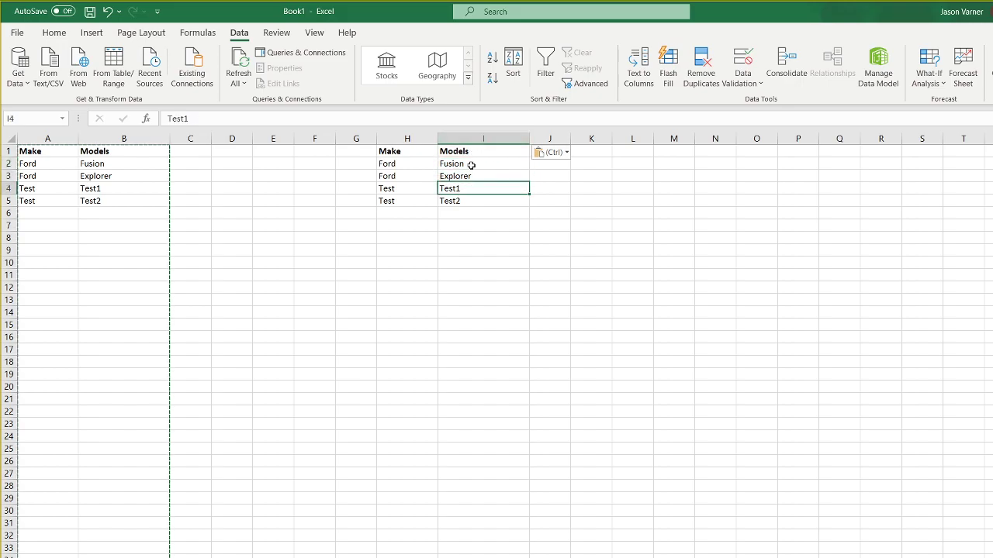
{"action": "left_click", "coordinate": [469, 164]}
{"action": "left_click", "coordinate": [394, 163]}
{"action": "left_click", "coordinate": [396, 177]}
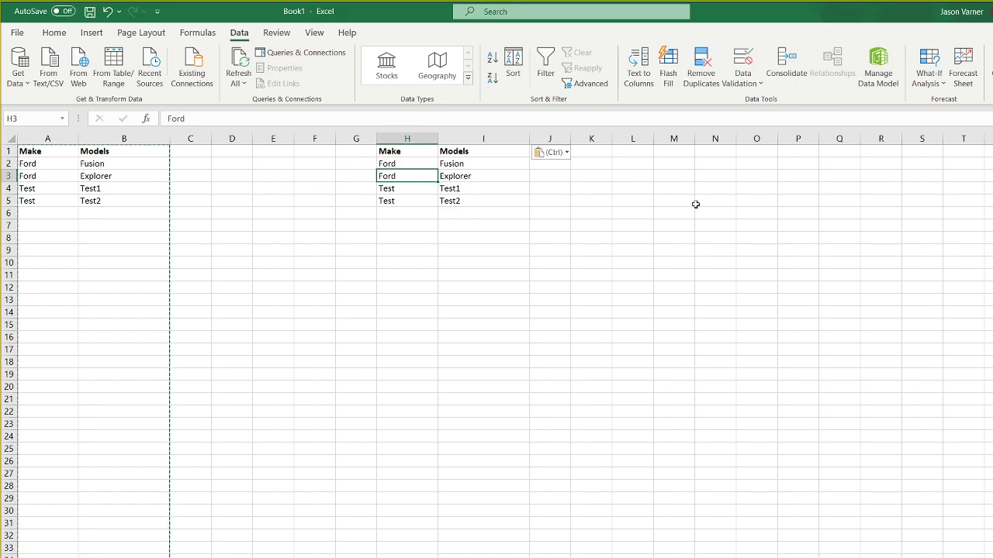
{"action": "left_click_drag", "start_coordinate": [400, 164], "coordinate": [444, 176]}
{"action": "left_click_drag", "start_coordinate": [406, 138], "coordinate": [464, 153]}
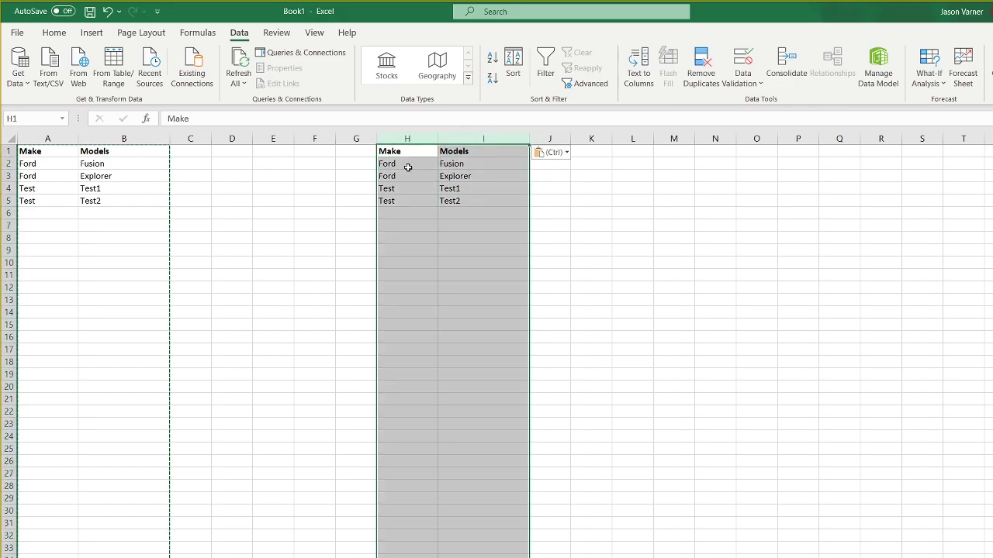
Replace the make in A2 with the lookup formula =INDEX(H:H,MATCH(B2,I:I,0))
{"action": "left_click", "coordinate": [53, 165]}
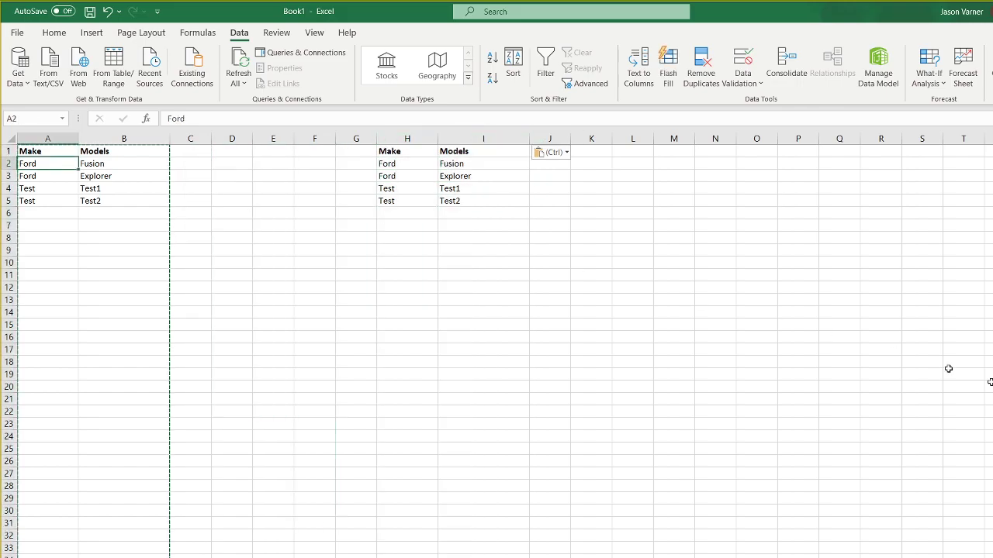
{"action": "type", "text": "=index("}
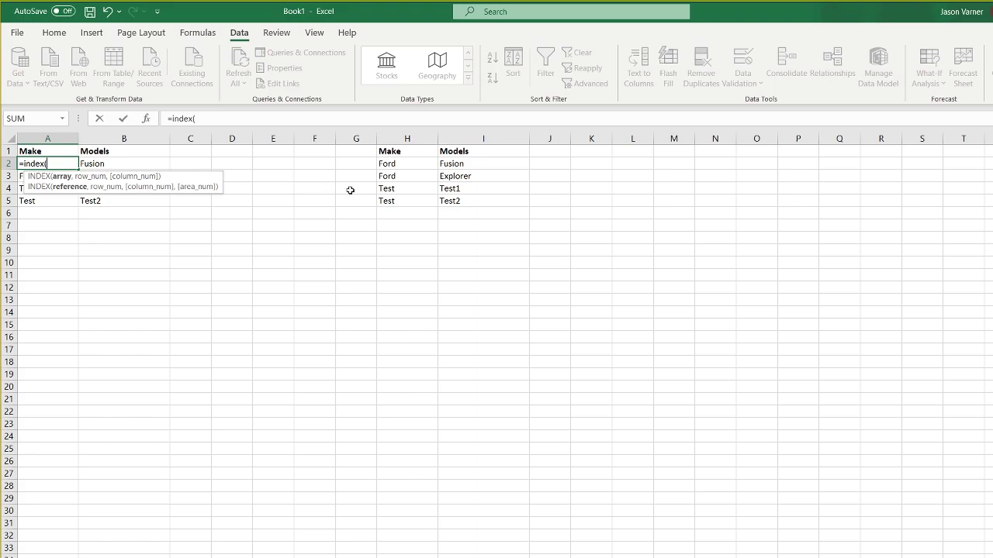
{"action": "left_click", "coordinate": [415, 138]}
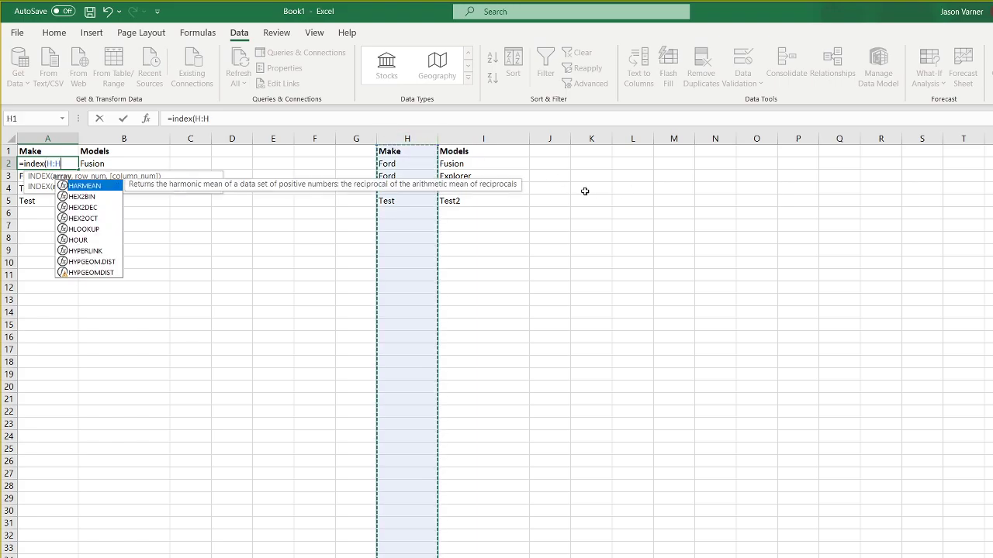
{"action": "type", "text": ","}
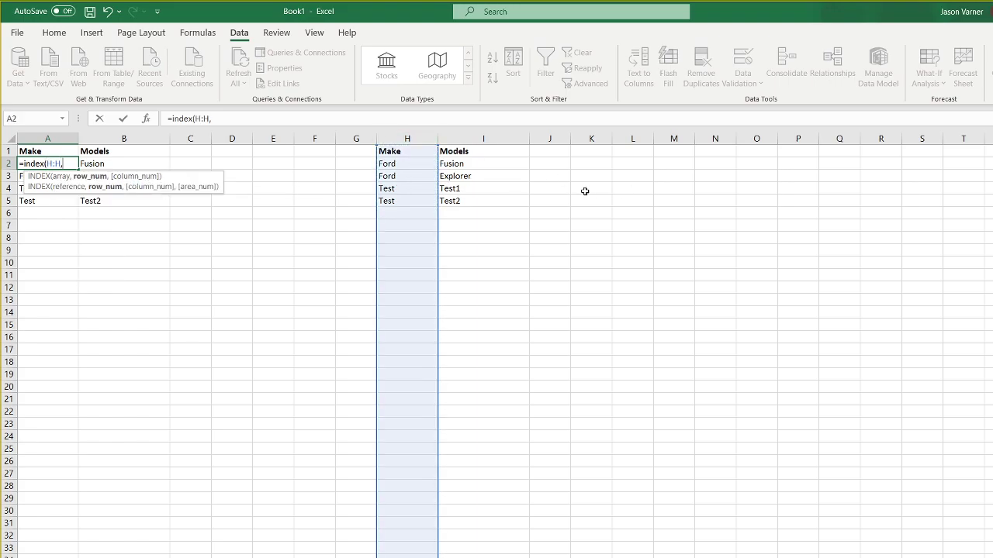
{"action": "type", "text": "match(b2,"}
{"action": "left_click", "coordinate": [483, 138]}
{"action": "type", "text": ","}
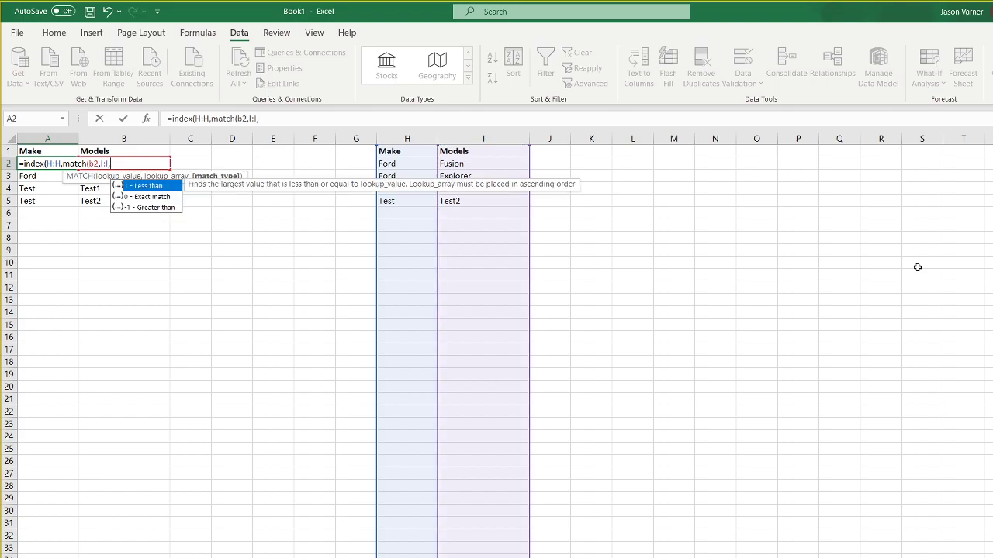
{"action": "type", "text": "0"}
{"action": "key", "text": "Return"}
{"action": "key", "text": "Return"}
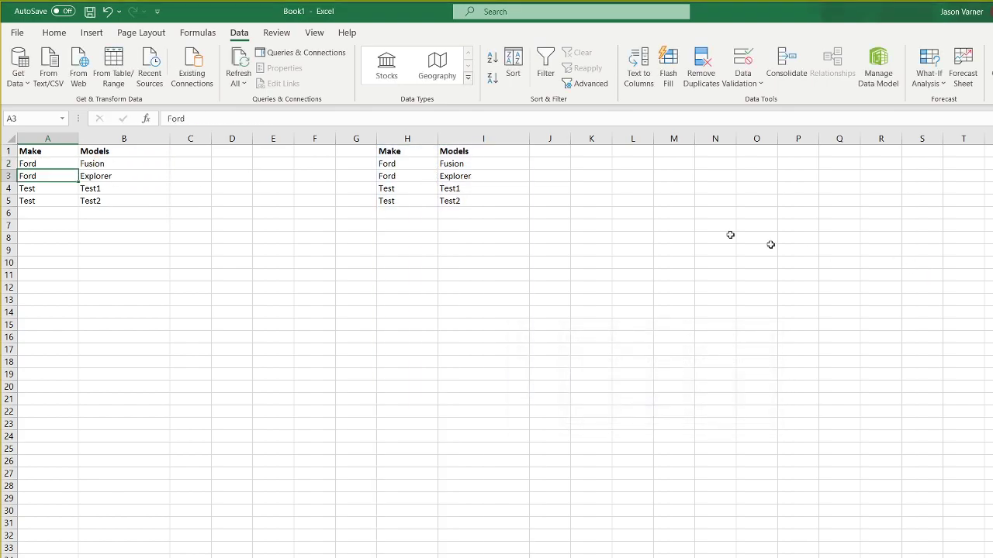
Fill the A2 lookup formula down the Make column through A5, keep A6 empty, and check the filled formulas
{"action": "left_click", "coordinate": [60, 164]}
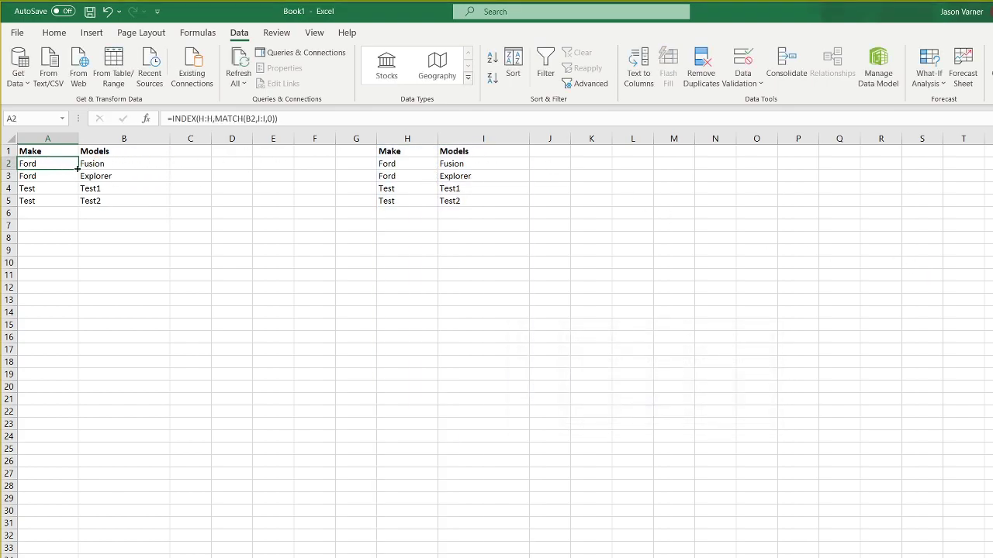
{"action": "left_click_drag", "start_coordinate": [78, 168], "coordinate": [70, 222]}
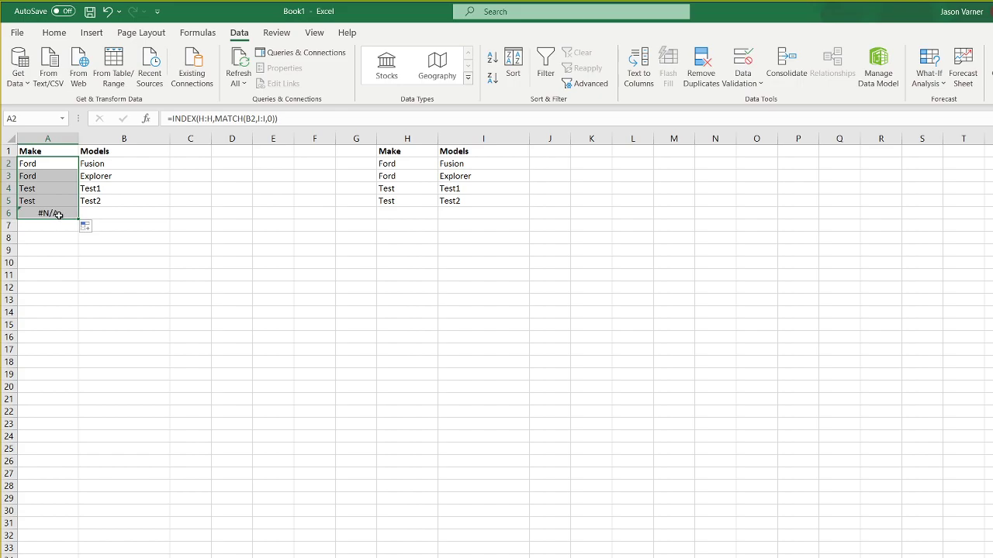
{"action": "left_click", "coordinate": [57, 214]}
{"action": "key", "text": "BackSpace"}
{"action": "key", "text": "Return"}
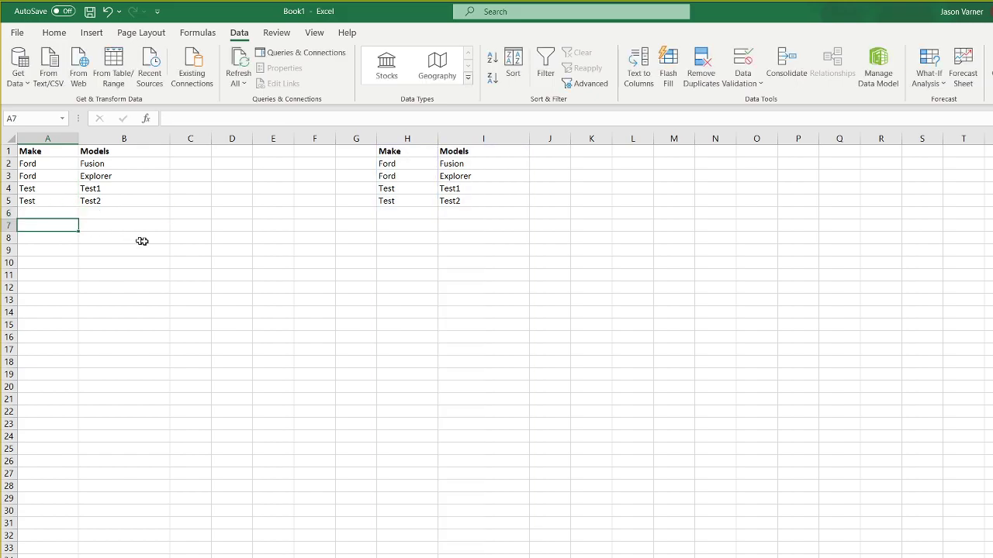
{"action": "left_click", "coordinate": [52, 164]}
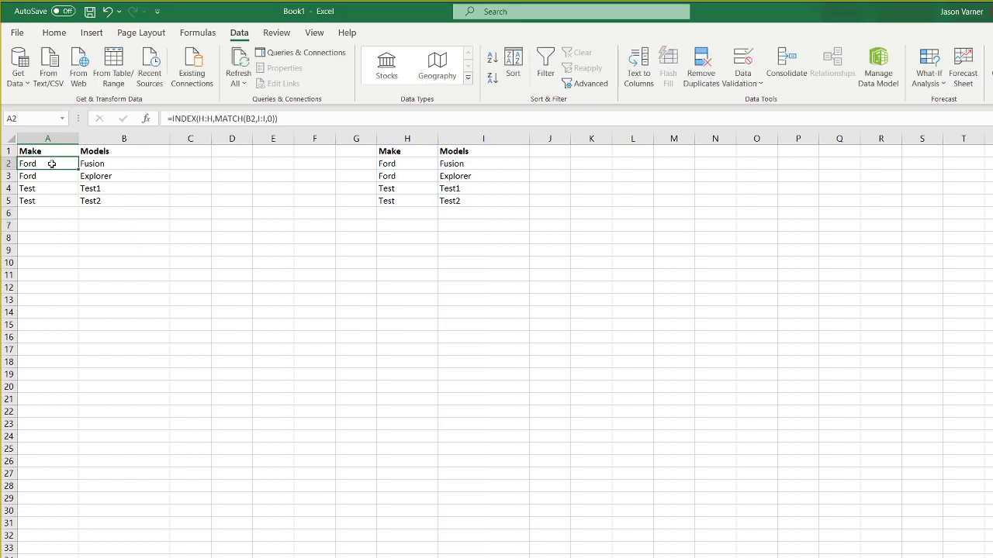
{"action": "left_click", "coordinate": [52, 187]}
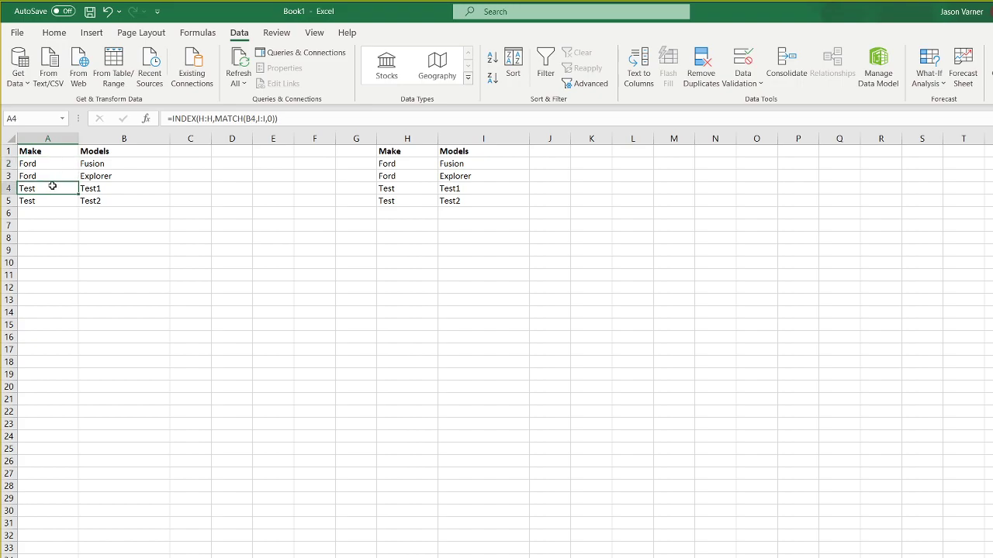
{"action": "left_click", "coordinate": [50, 200]}
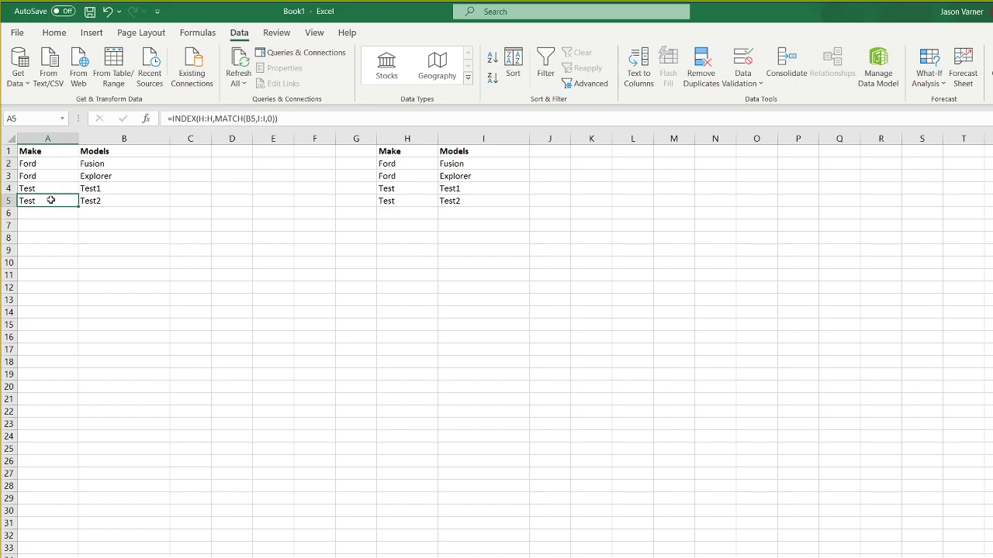
Enter the formula =UNIQUE(A2:A1000,1,1) in C2 to extract the makes from column A
{"action": "left_click", "coordinate": [387, 162]}
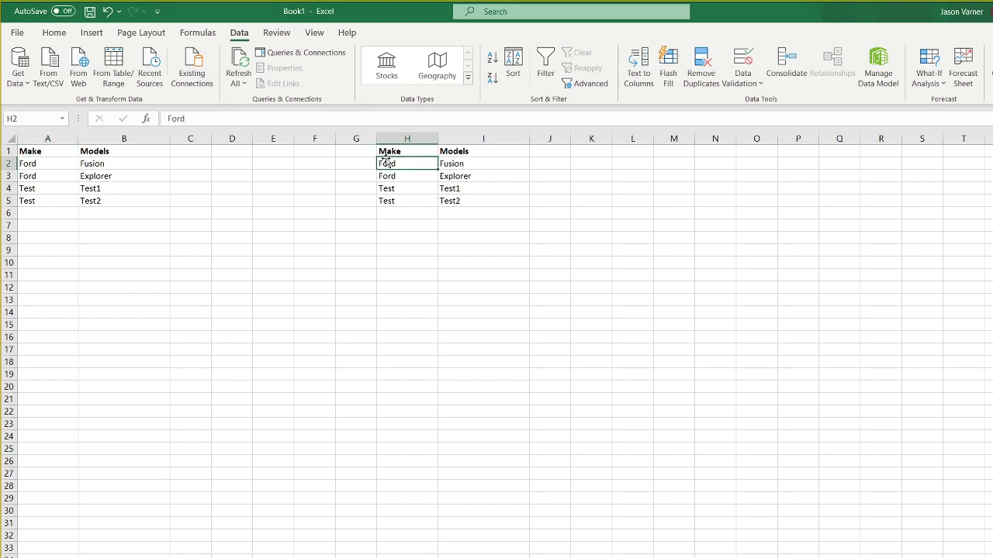
{"action": "left_click", "coordinate": [189, 160]}
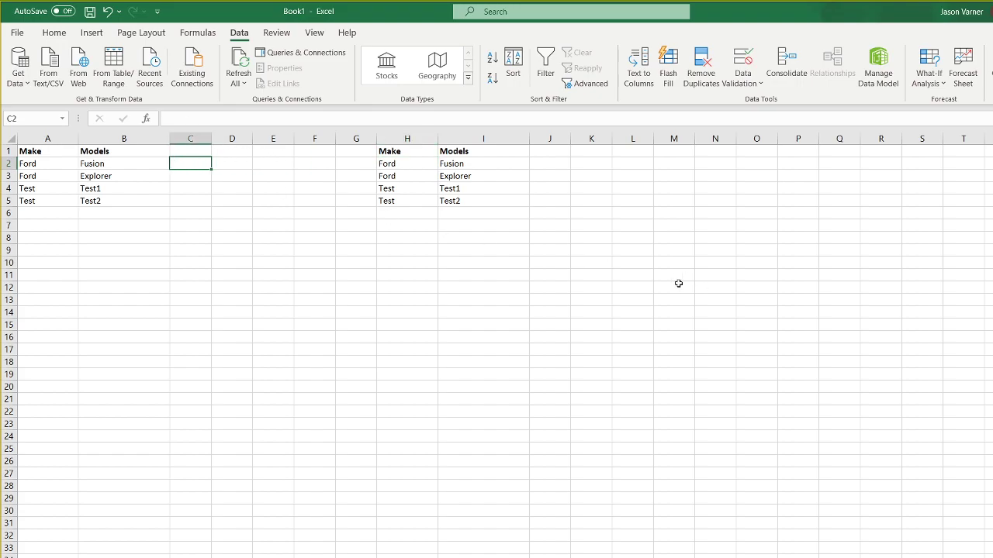
{"action": "type", "text": "=unique("}
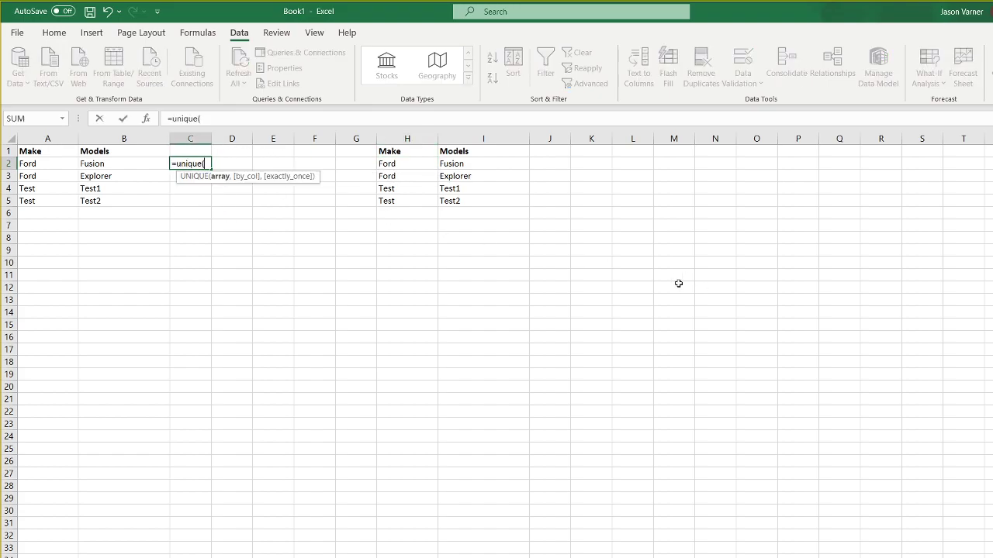
{"action": "type", "text": "a2"}
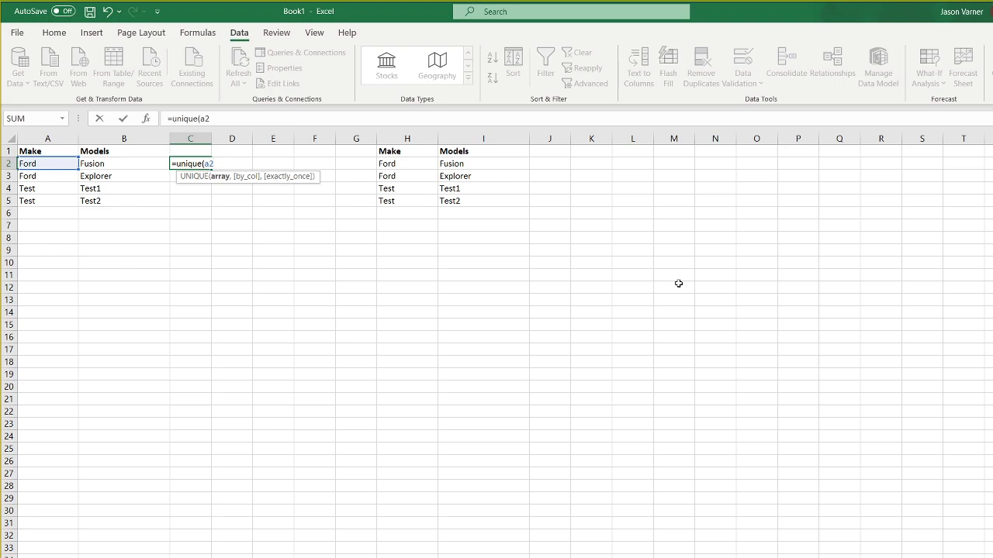
{"action": "type", "text": ","}
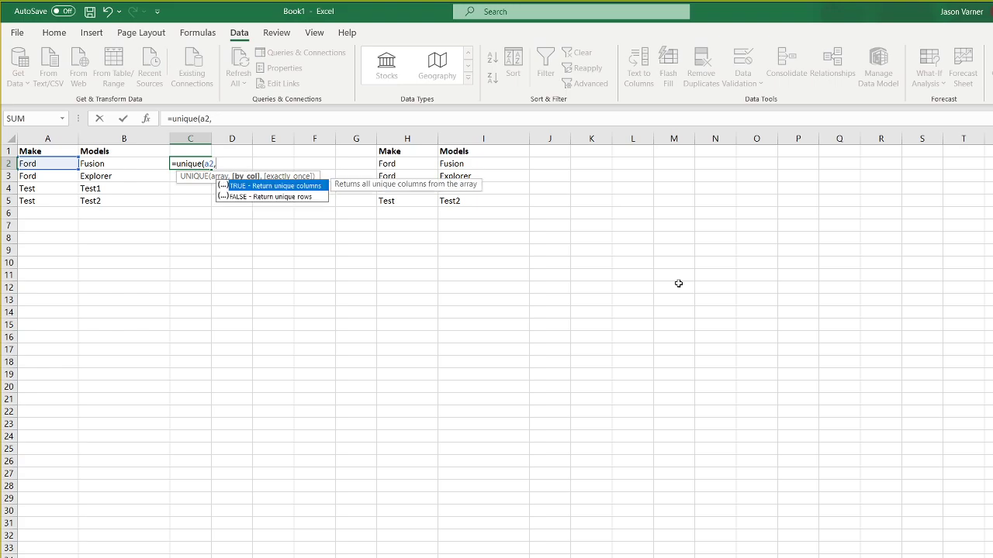
{"action": "key", "text": "BackSpace"}
{"action": "type", "text": ":a"}
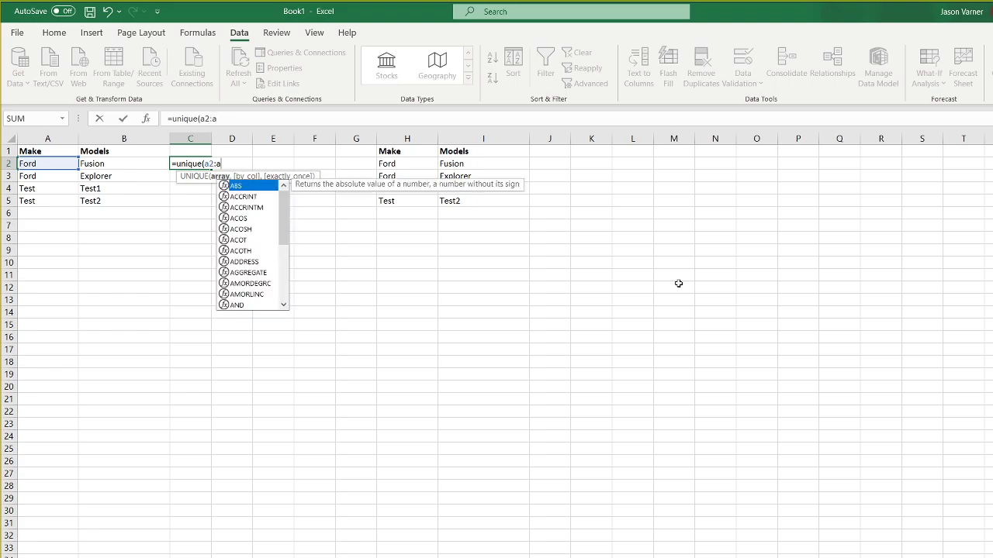
{"action": "type", "text": "100"}
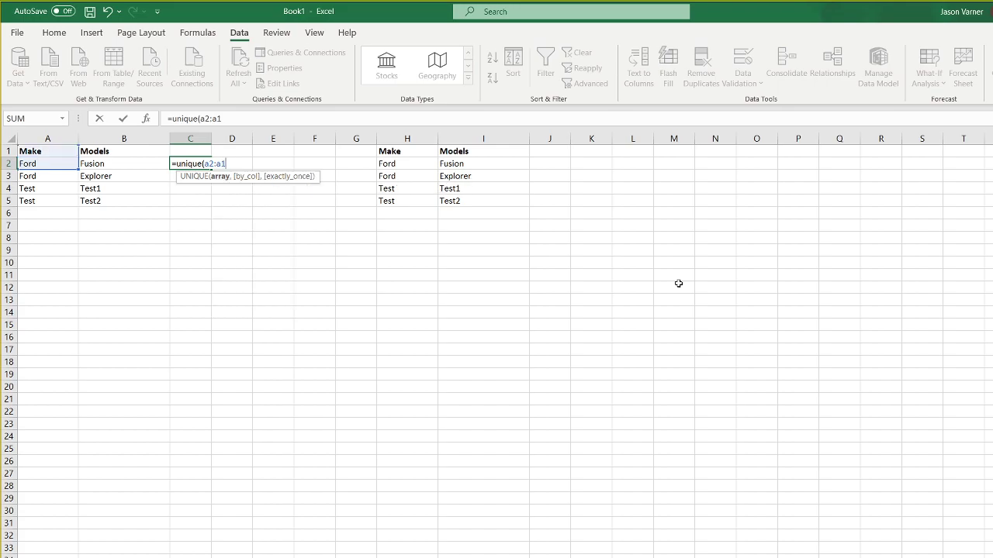
{"action": "key", "text": "BackSpace"}
{"action": "key", "text": "BackSpace"}
{"action": "key", "text": "BackSpace"}
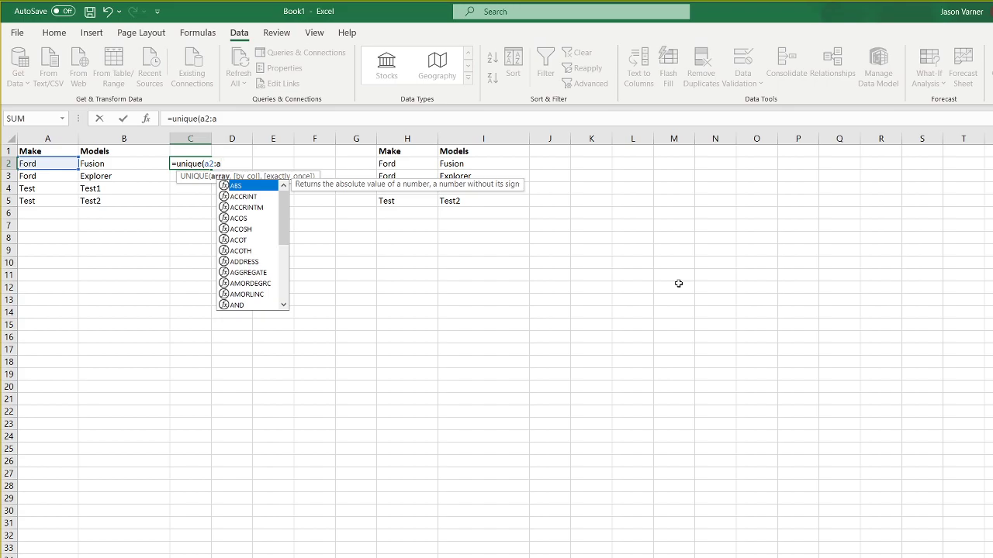
{"action": "type", "text": "1000"}
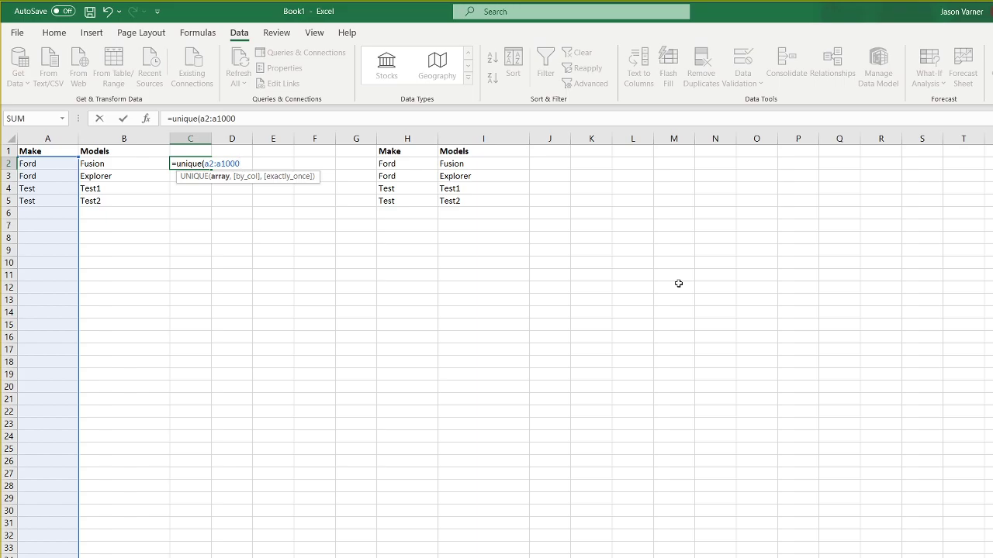
{"action": "type", "text": ",1"}
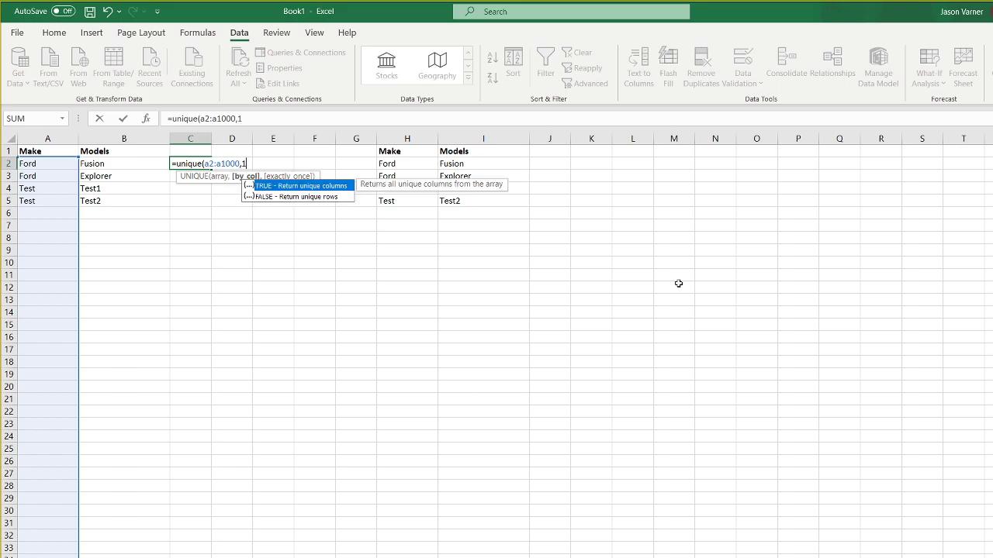
{"action": "type", "text": ",1"}
{"action": "key", "text": "Return"}
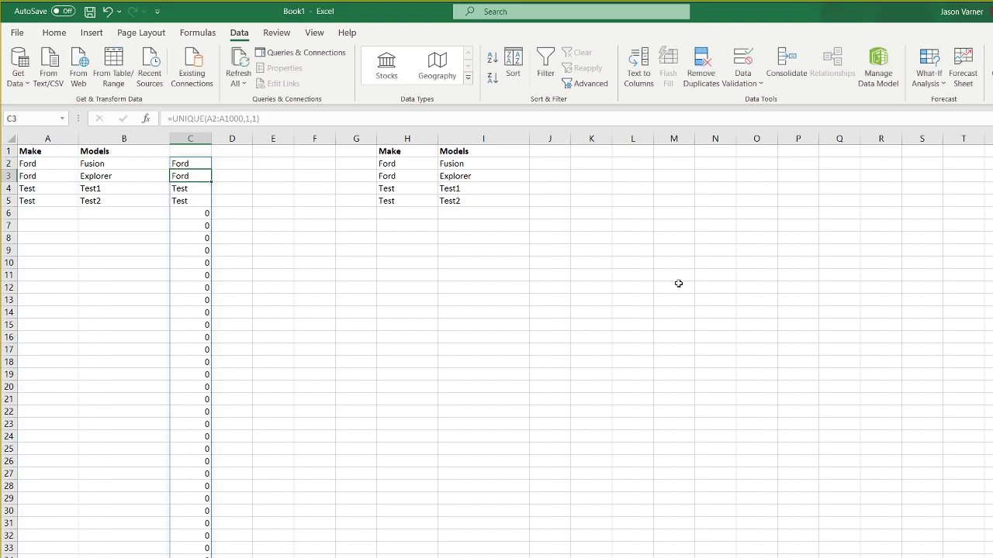
Left-align the contents of the whole column C
{"action": "left_click", "coordinate": [190, 138]}
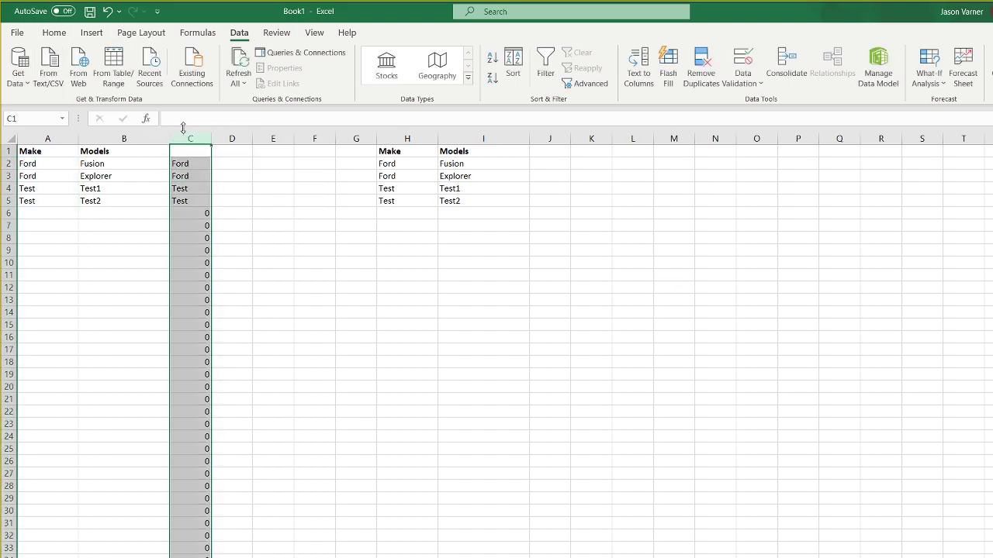
{"action": "left_click", "coordinate": [43, 31]}
{"action": "left_click", "coordinate": [265, 78]}
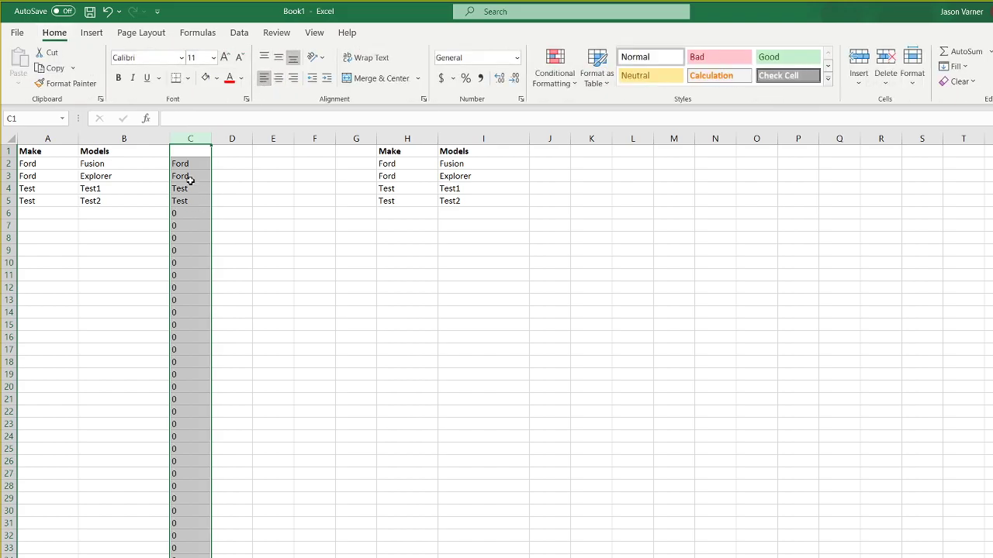
Examine the spilled UNIQUE results in C2 through C5 and compare them with the lookup formula in A2
{"action": "left_click", "coordinate": [189, 165]}
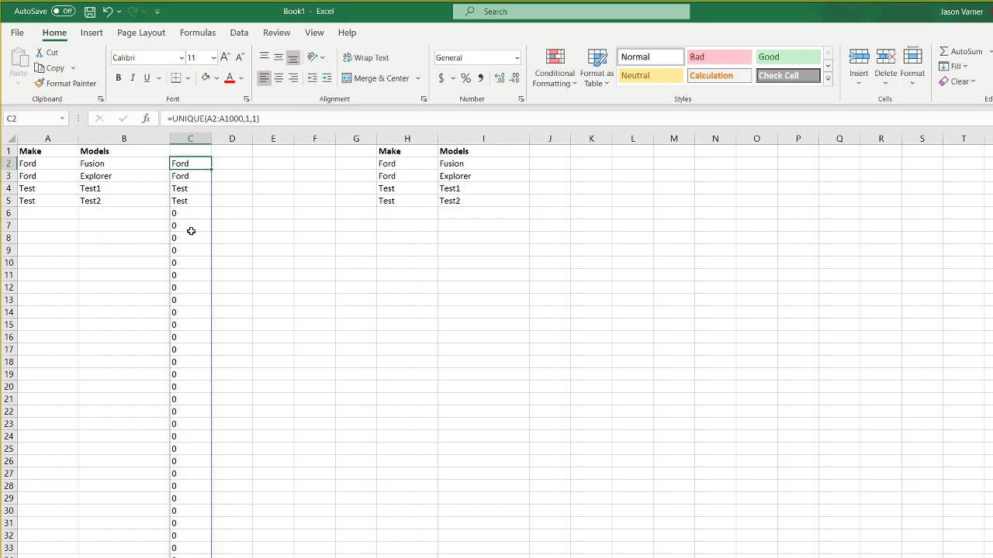
{"action": "left_click", "coordinate": [188, 177]}
{"action": "left_click", "coordinate": [189, 190]}
{"action": "left_click", "coordinate": [188, 203]}
{"action": "left_click", "coordinate": [198, 165]}
{"action": "left_click", "coordinate": [47, 164]}
{"action": "double_click", "coordinate": [45, 164]}
{"action": "key", "text": "Return"}
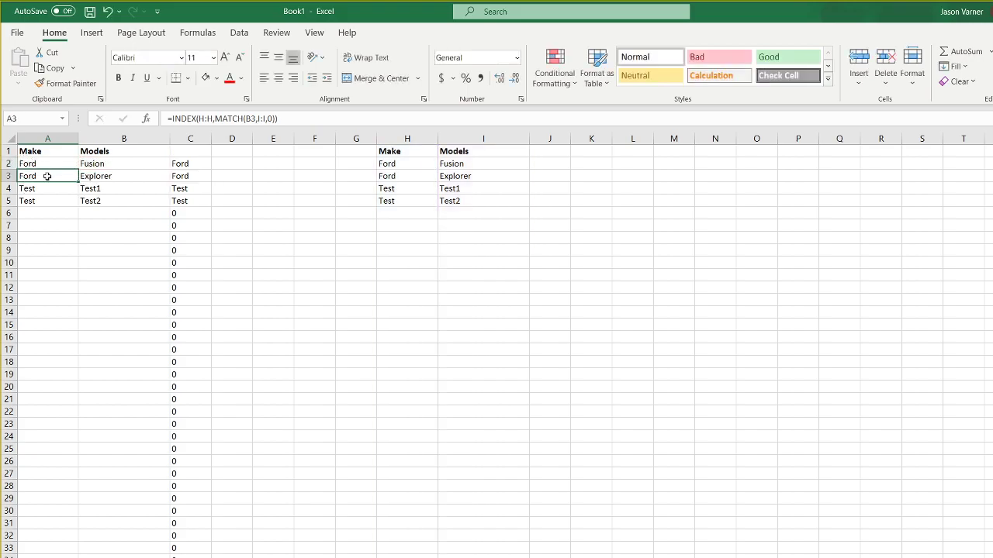
Try changing the UNIQUE arguments in C2 so the formula reads =UNIQUE(A2:A1000,FALSE,1)
{"action": "left_click", "coordinate": [206, 163]}
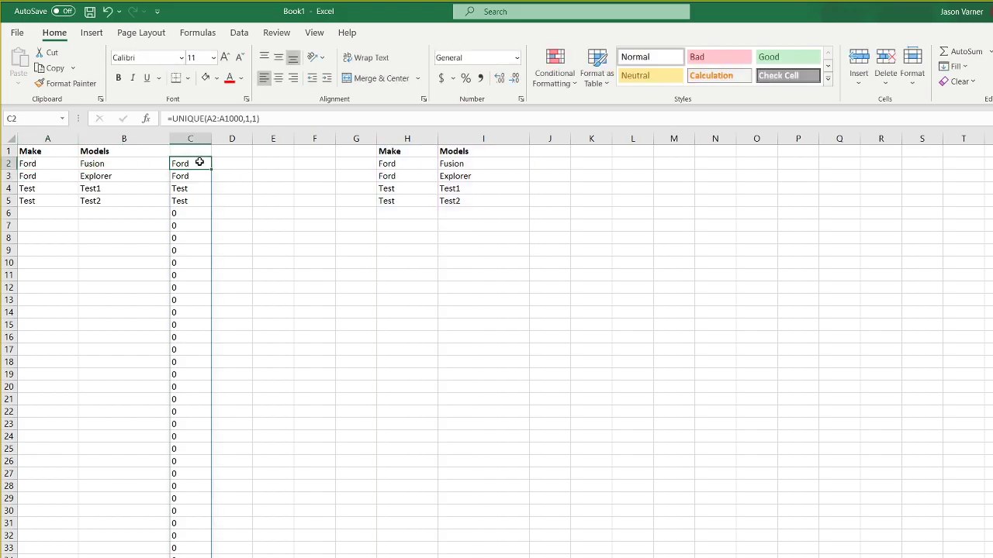
{"action": "left_click_drag", "start_coordinate": [246, 118], "coordinate": [260, 117]}
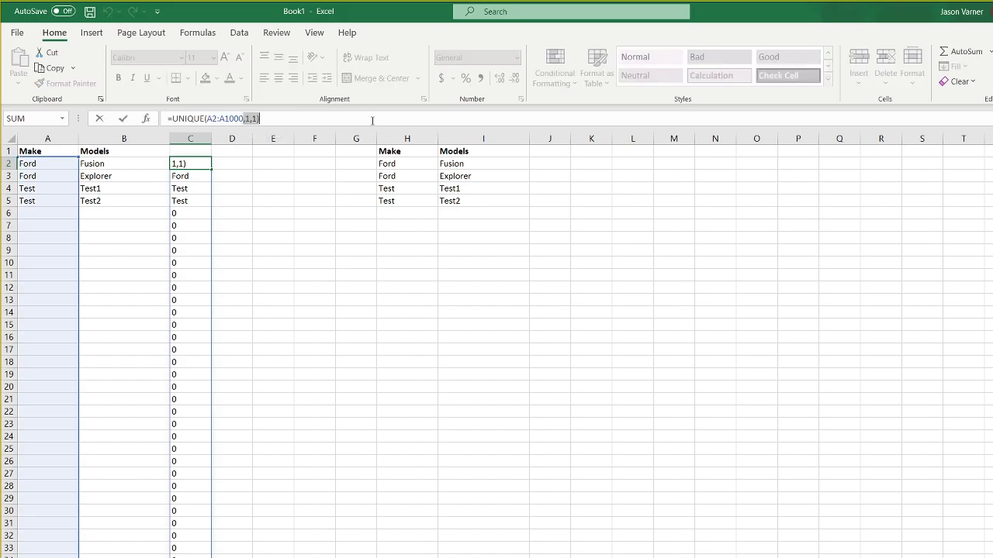
{"action": "key", "text": "BackSpace"}
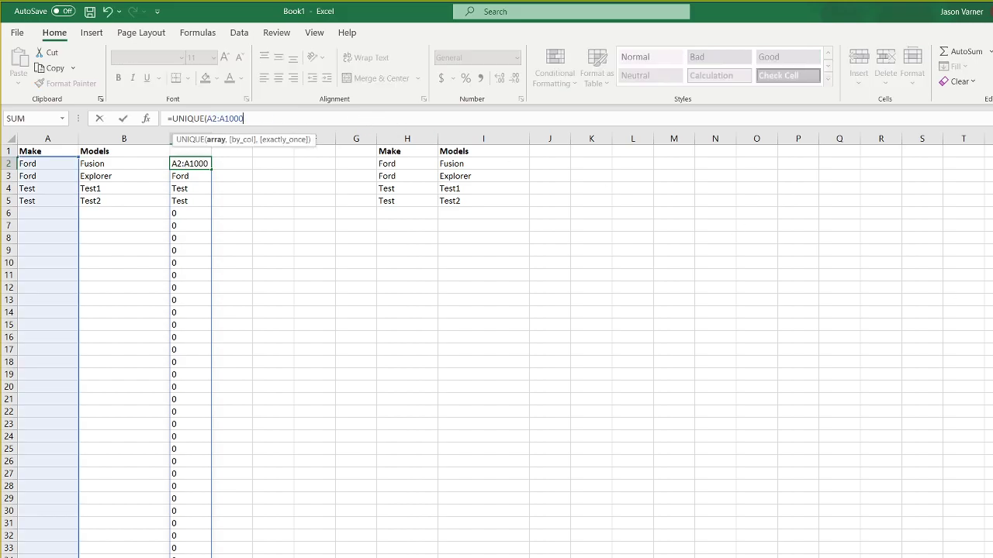
{"action": "type", "text": ","}
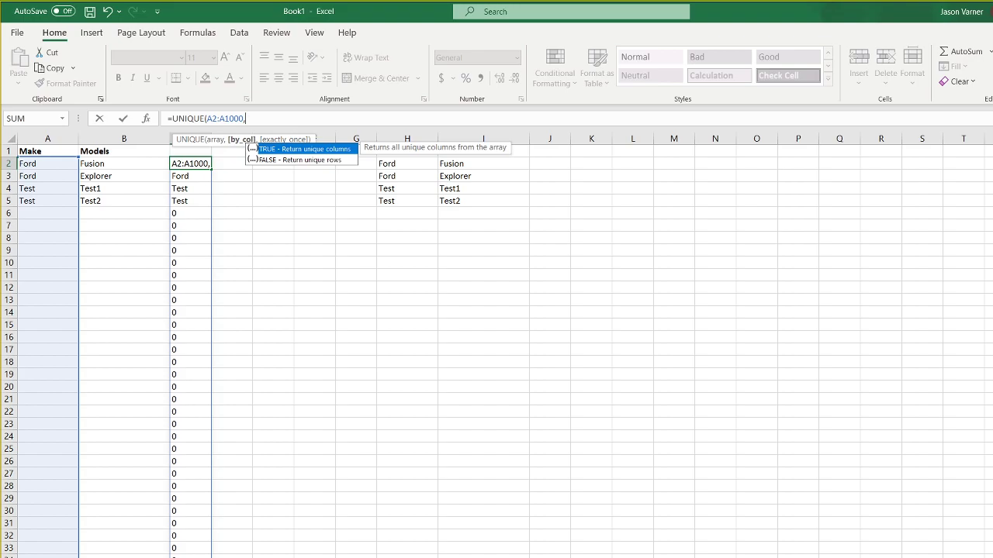
{"action": "type", "text": "false,"}
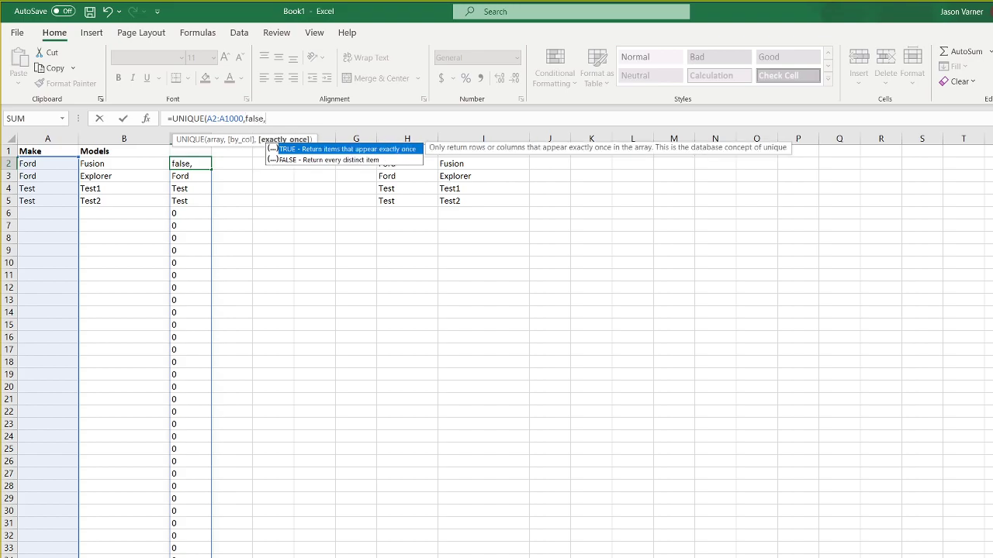
{"action": "type", "text": "1"}
{"action": "key", "text": "Return"}
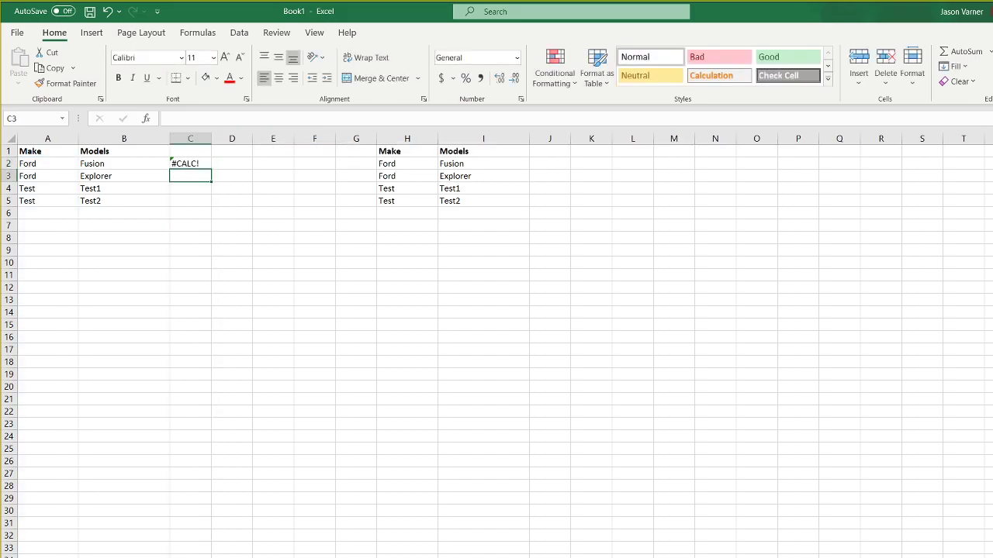
Remove the optional arguments from the C2 formula so it reads =UNIQUE(A2:A1000)
{"action": "left_click", "coordinate": [190, 163]}
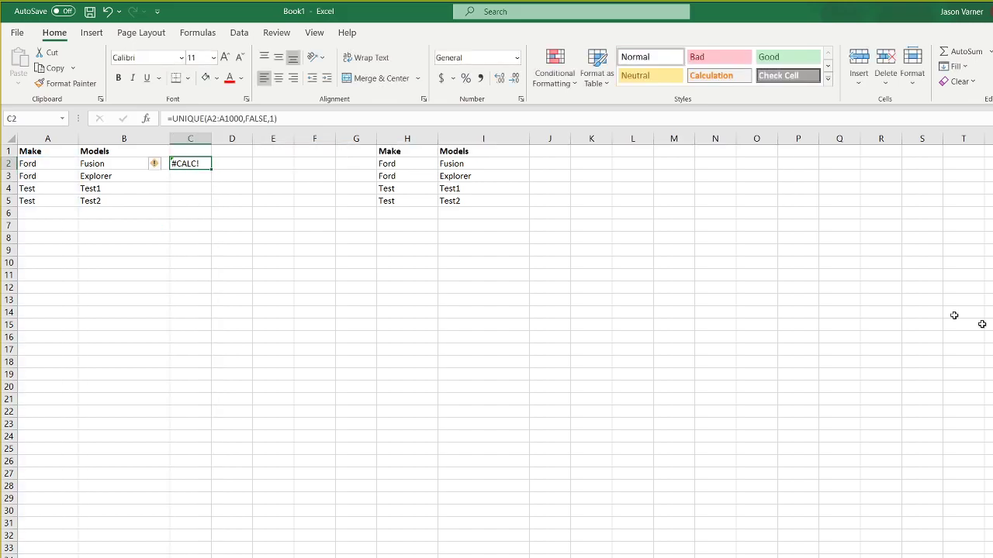
{"action": "key", "text": "F2"}
{"action": "key", "text": "BackSpace"}
{"action": "key", "text": "BackSpace"}
{"action": "key", "text": "BackSpace"}
{"action": "key", "text": "BackSpace"}
{"action": "key", "text": "BackSpace"}
{"action": "key", "text": "BackSpace"}
{"action": "key", "text": "BackSpace"}
{"action": "key", "text": "BackSpace"}
{"action": "key", "text": "BackSpace"}
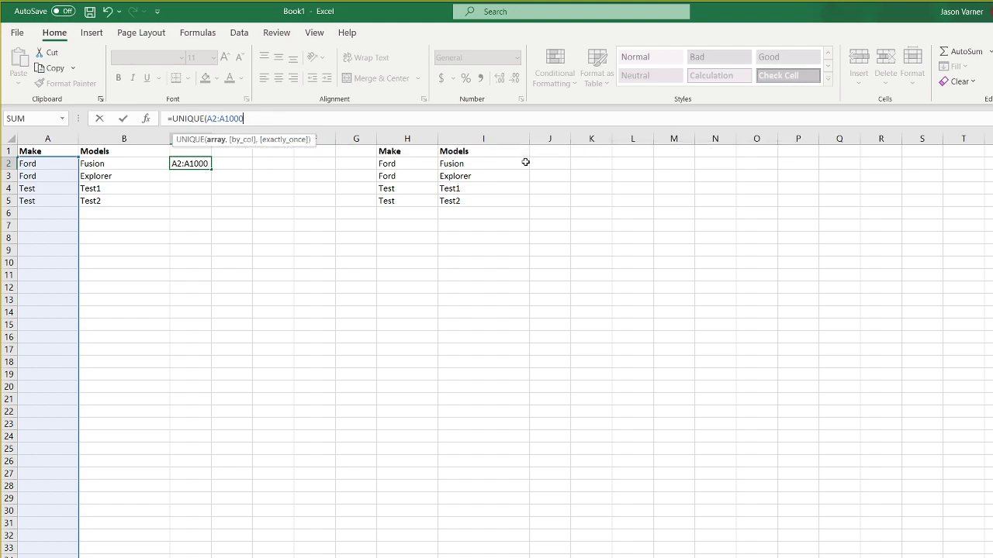
{"action": "key", "text": "Return"}
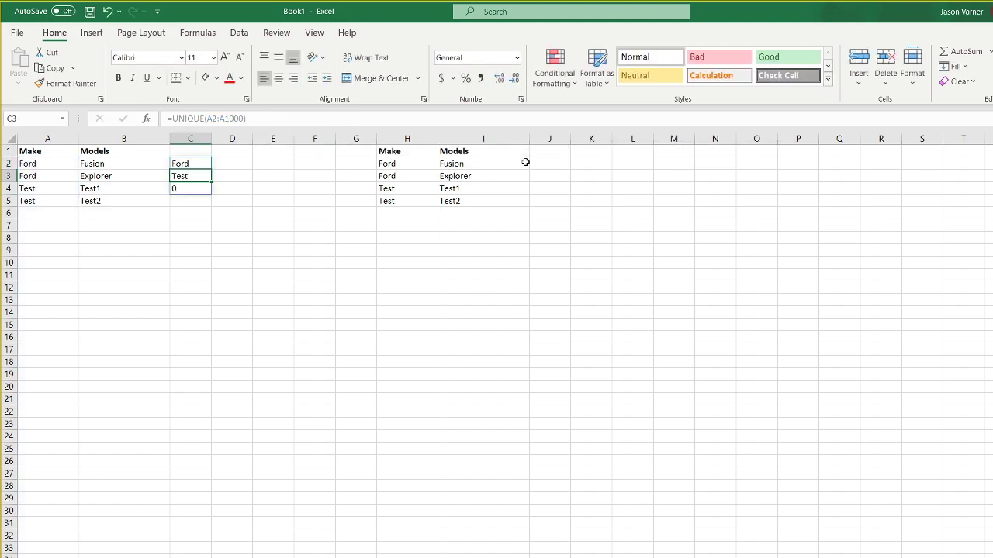
Check the spilled results in C2 through C4 against the blank cells below the makes in column A
{"action": "left_click", "coordinate": [187, 163]}
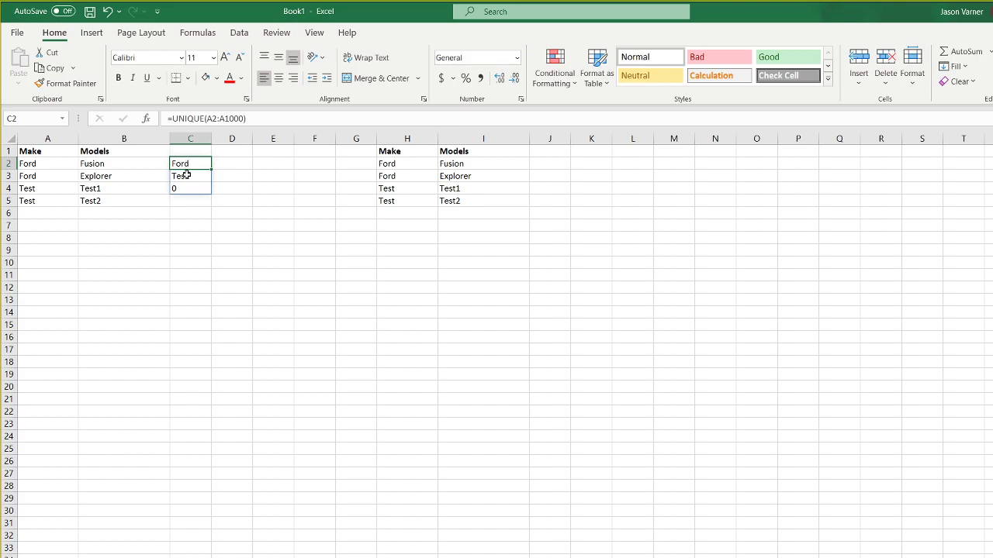
{"action": "left_click", "coordinate": [187, 188]}
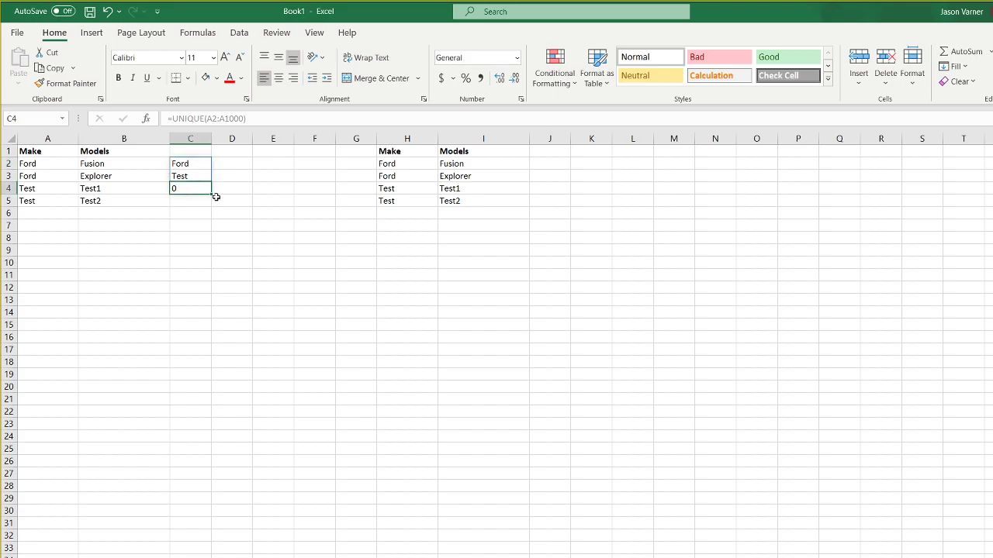
{"action": "left_click_drag", "start_coordinate": [41, 217], "coordinate": [40, 225]}
{"action": "left_click", "coordinate": [190, 164]}
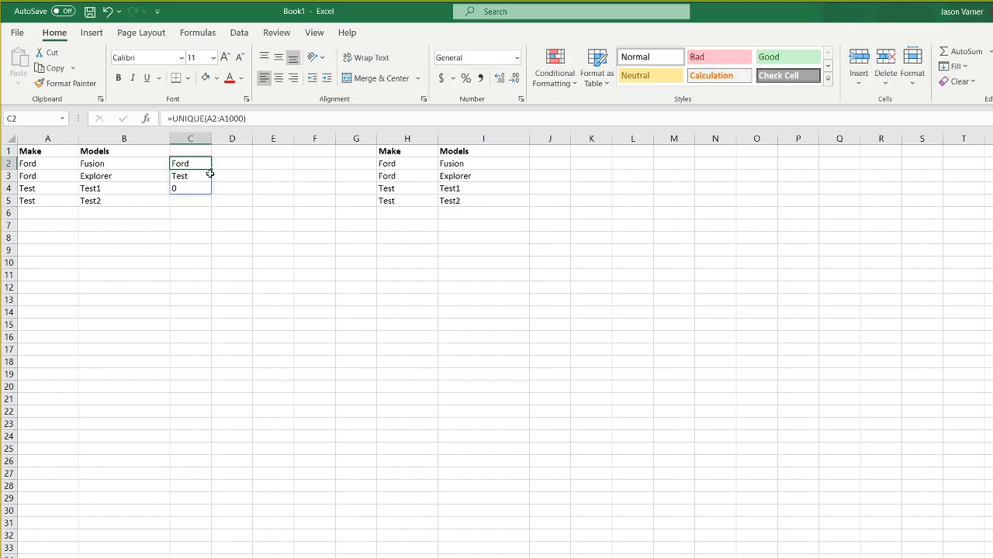
{"action": "left_click", "coordinate": [188, 189]}
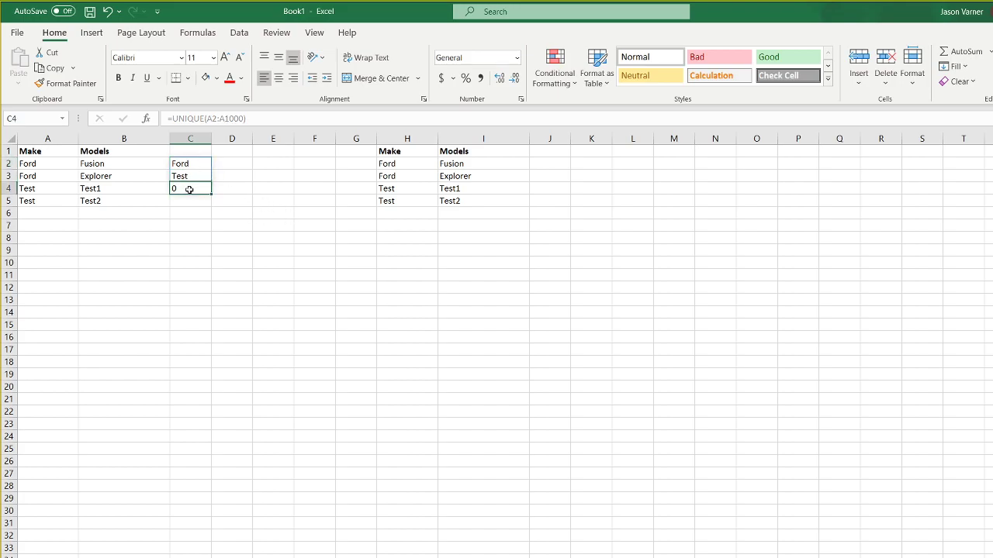
Clear the contents of the make and model cells A2:B5
{"action": "left_click", "coordinate": [190, 165]}
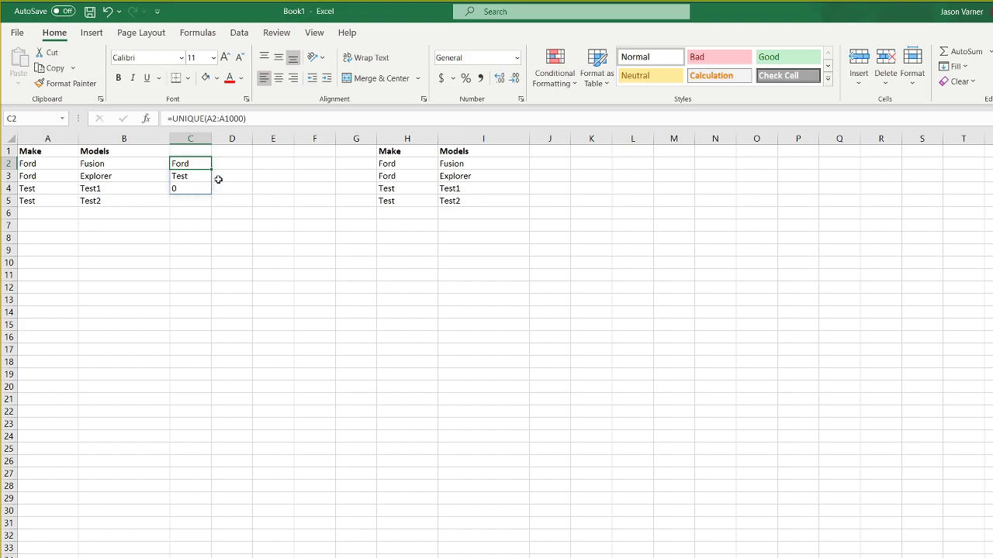
{"action": "left_click_drag", "start_coordinate": [54, 163], "coordinate": [155, 201]}
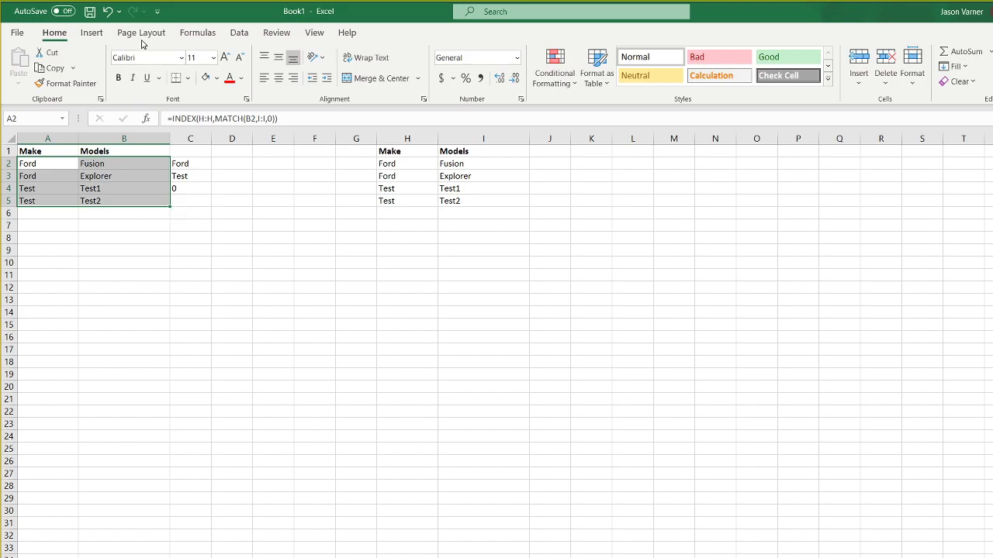
{"action": "right_click", "coordinate": [108, 194]}
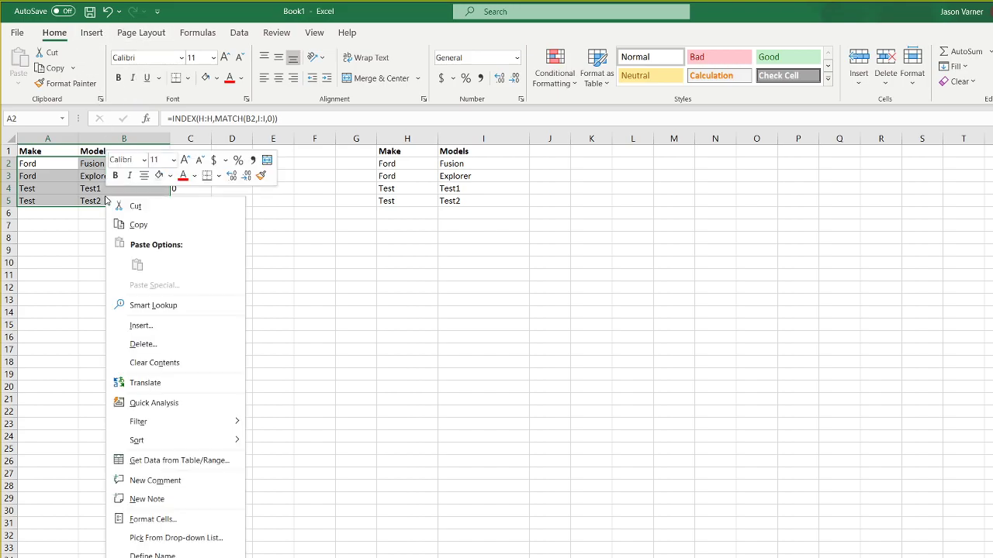
{"action": "left_click", "coordinate": [161, 365]}
Move the UNIQUE formula from C2 to A2 under the Make header and dismiss the circular reference warning
{"action": "left_click", "coordinate": [186, 162]}
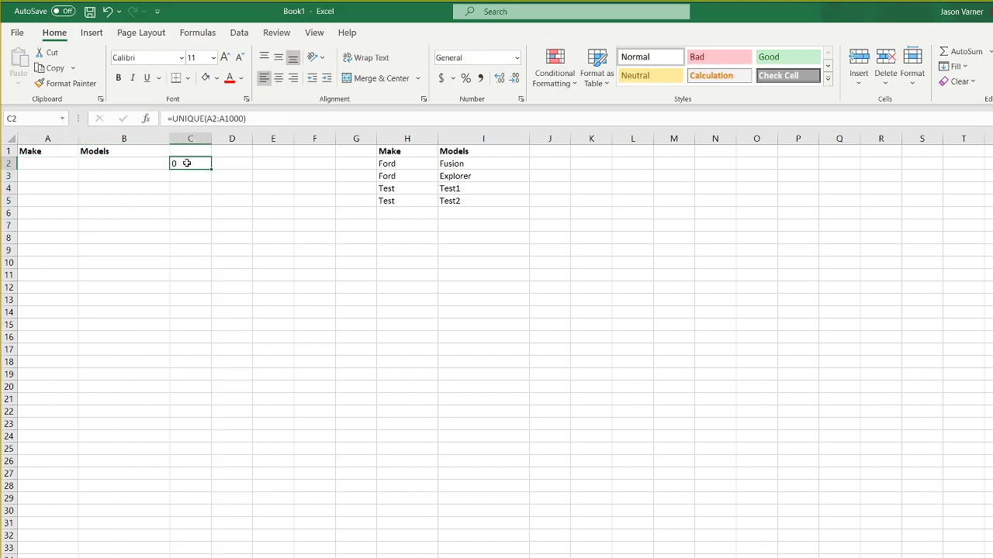
{"action": "left_click_drag", "start_coordinate": [197, 161], "coordinate": [56, 168]}
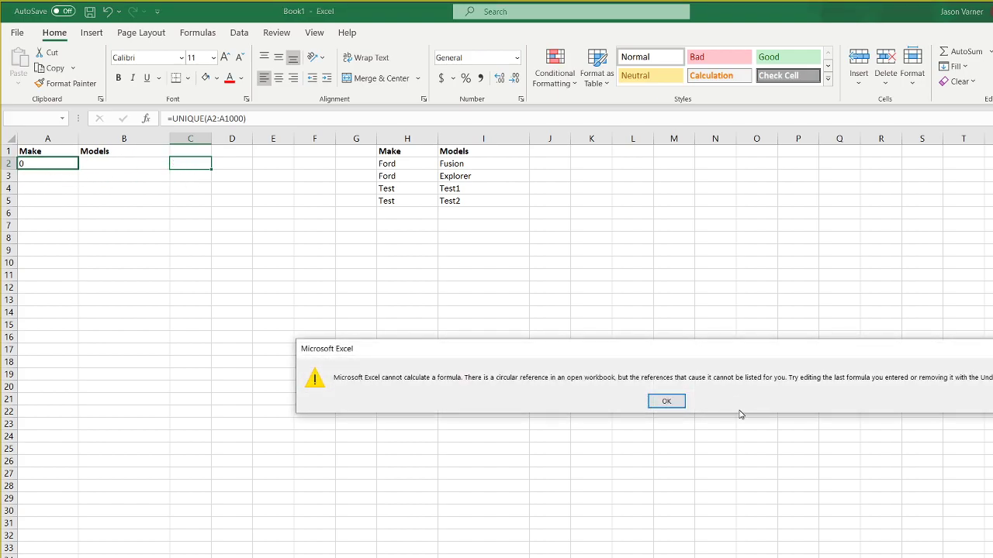
{"action": "left_click", "coordinate": [665, 402]}
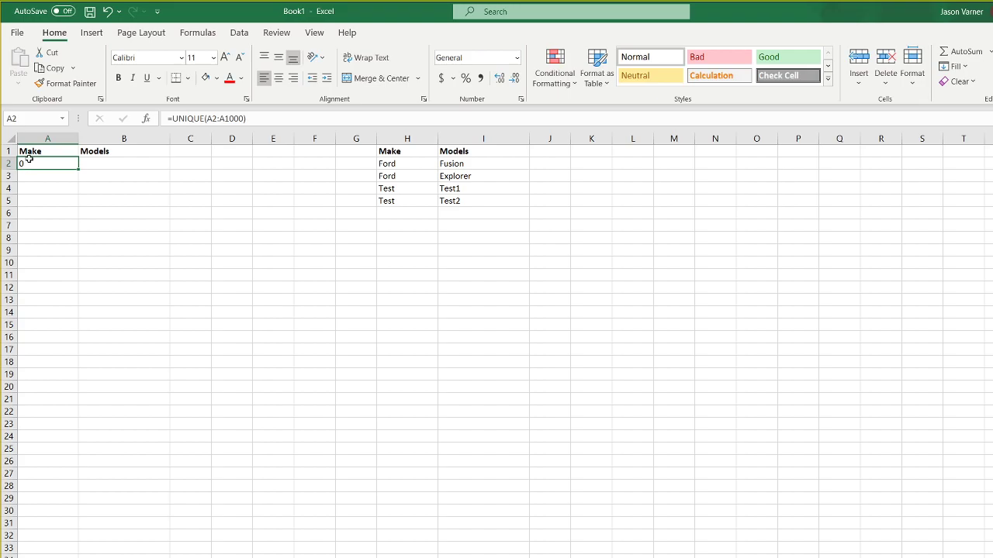
Change the range in A2's UNIQUE formula to H2:H1000
{"action": "left_click", "coordinate": [209, 118]}
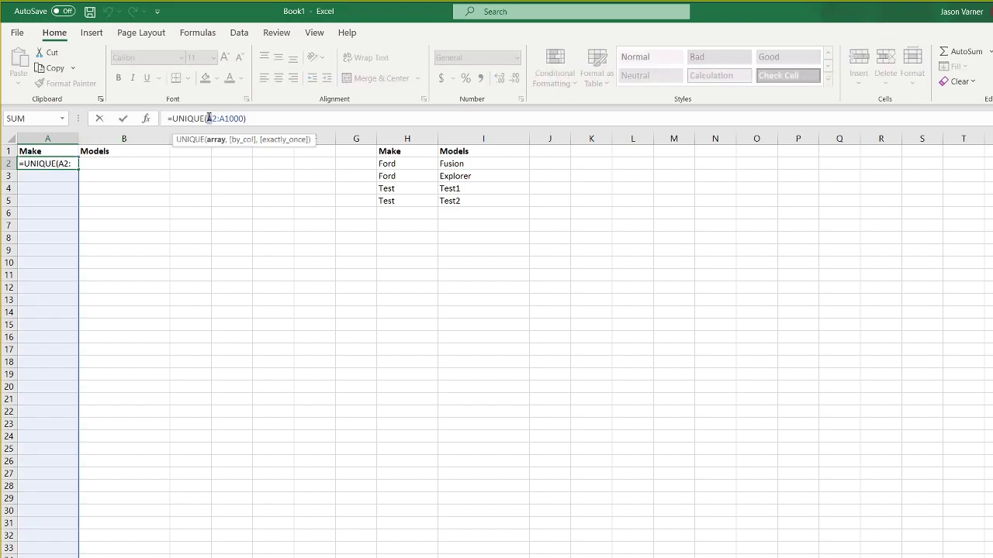
{"action": "key", "text": "BackSpace"}
{"action": "type", "text": "h"}
{"action": "left_click_drag", "start_coordinate": [219, 117], "coordinate": [226, 118]}
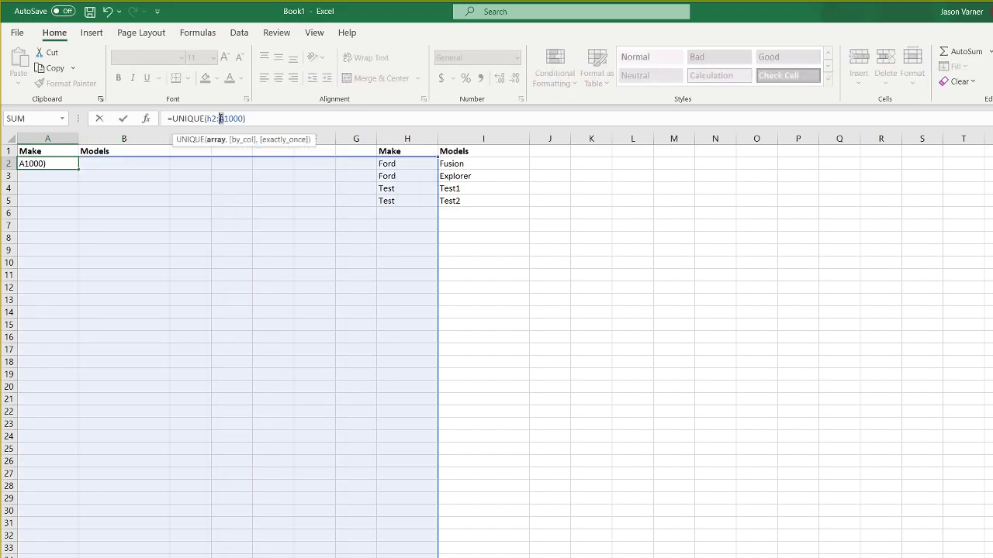
{"action": "type", "text": "h"}
{"action": "key", "text": "Return"}
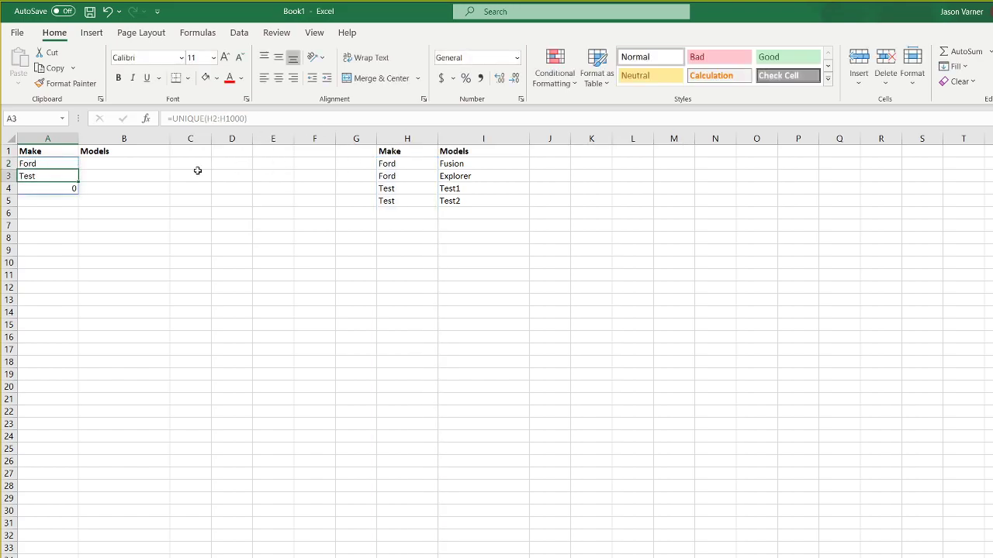
Left-align the entries in column A
{"action": "left_click", "coordinate": [34, 163]}
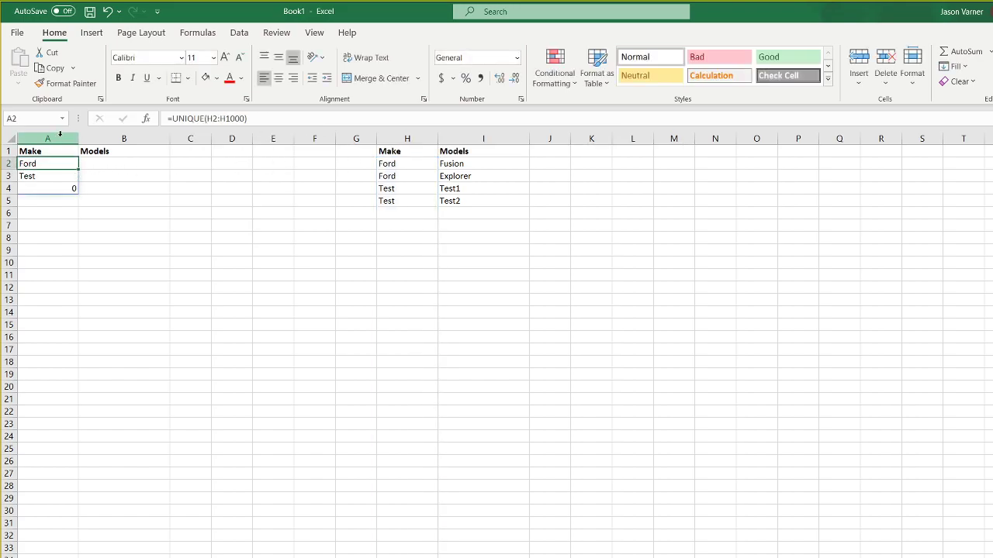
{"action": "left_click", "coordinate": [59, 138]}
{"action": "left_click", "coordinate": [263, 77]}
{"action": "left_click", "coordinate": [284, 211]}
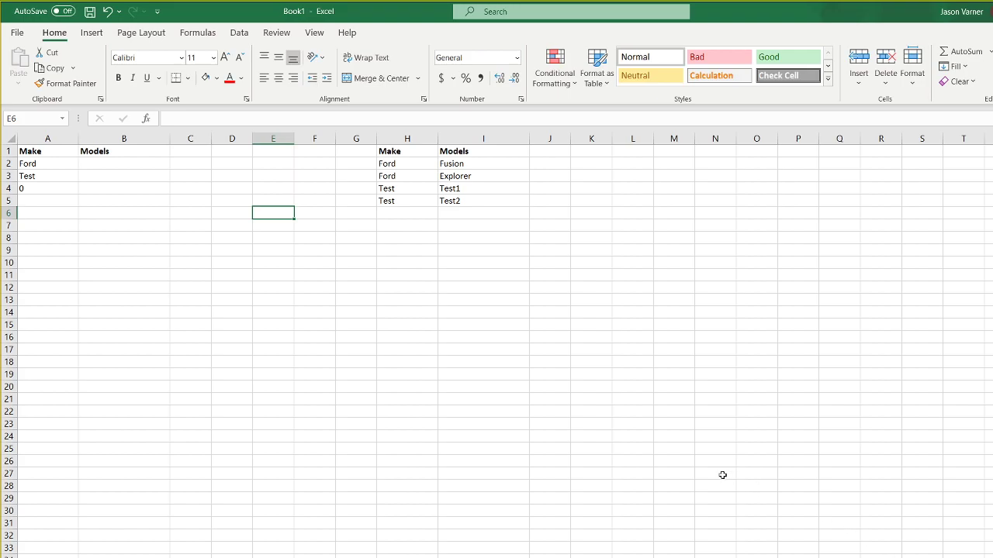
{"action": "left_click", "coordinate": [107, 161]}
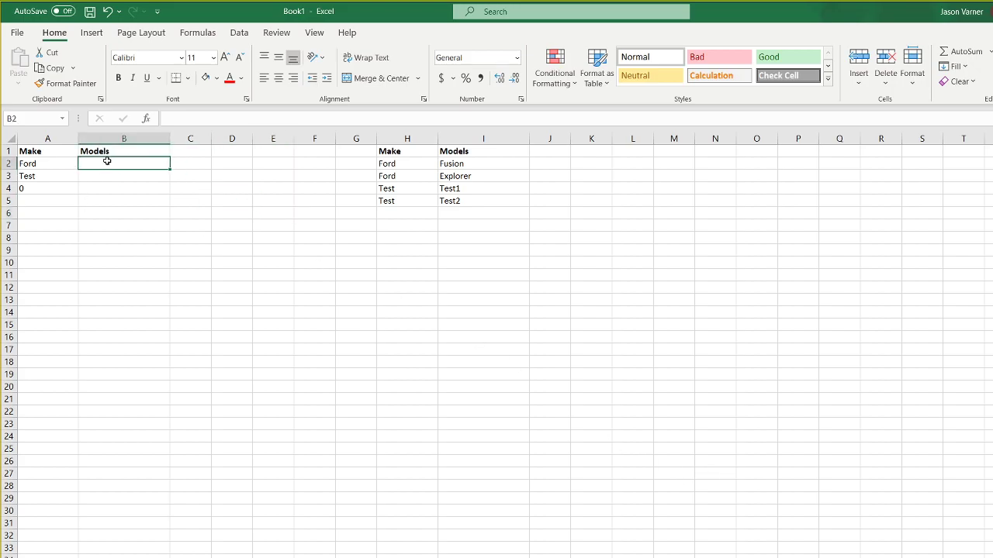
{"action": "left_click", "coordinate": [395, 163]}
{"action": "left_click", "coordinate": [470, 163]}
{"action": "left_click", "coordinate": [470, 177]}
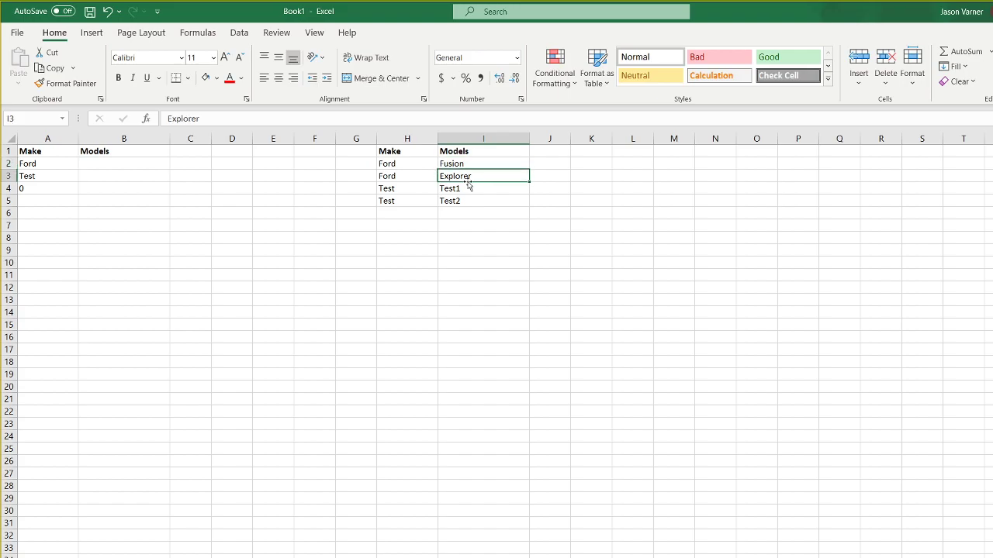
{"action": "left_click", "coordinate": [37, 164]}
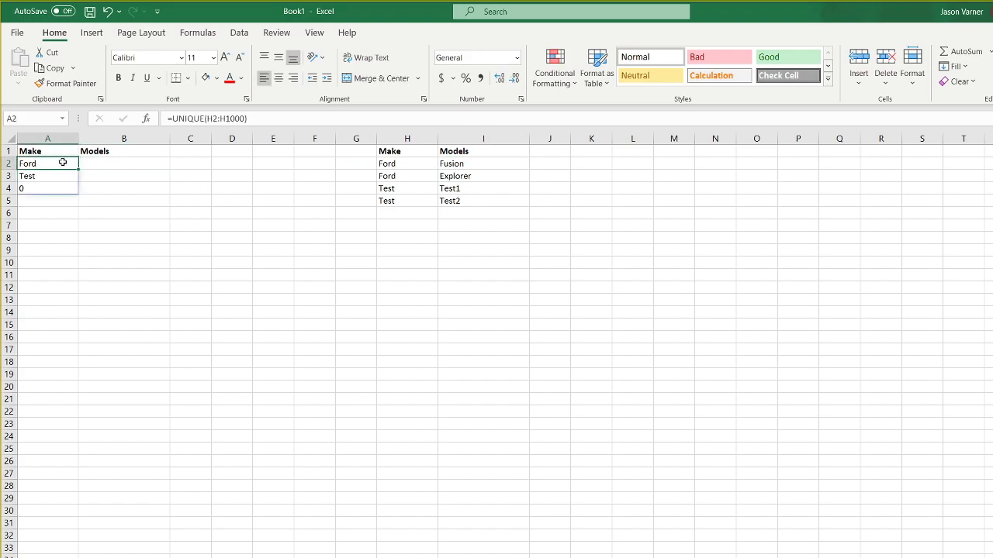
Switch to the sheet with the contact records and choose Ford as the make in F2
{"action": "key", "text": "ctrl+Page_Up"}
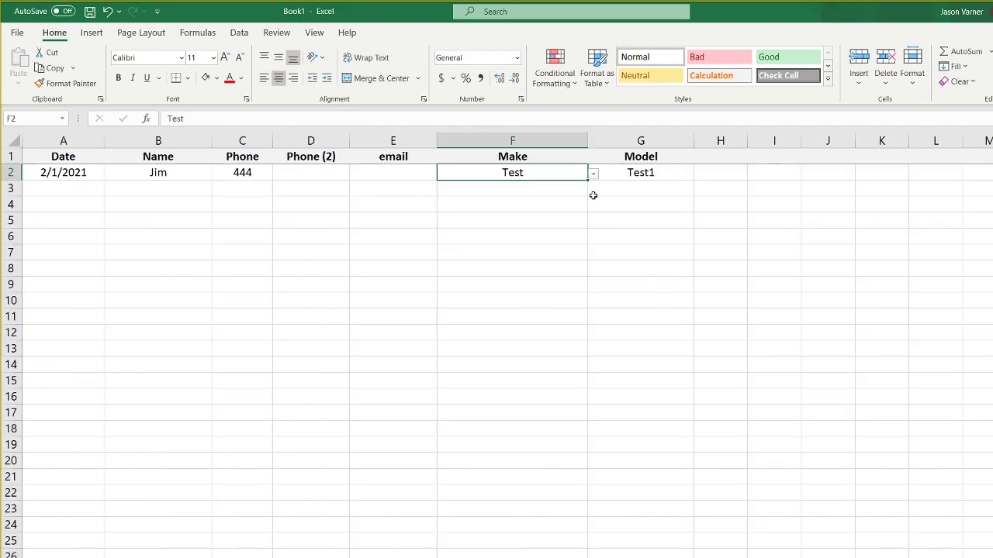
{"action": "left_click", "coordinate": [594, 174]}
{"action": "left_click_drag", "start_coordinate": [587, 203], "coordinate": [587, 195]}
{"action": "left_click", "coordinate": [486, 191]}
Check the drop-down list in the empty cells further down the Make column, such as F15
{"action": "left_click", "coordinate": [538, 190]}
{"action": "left_click", "coordinate": [545, 313]}
{"action": "left_click", "coordinate": [516, 351]}
{"action": "left_click", "coordinate": [512, 444]}
{"action": "left_click", "coordinate": [538, 383]}
{"action": "left_click", "coordinate": [594, 384]}
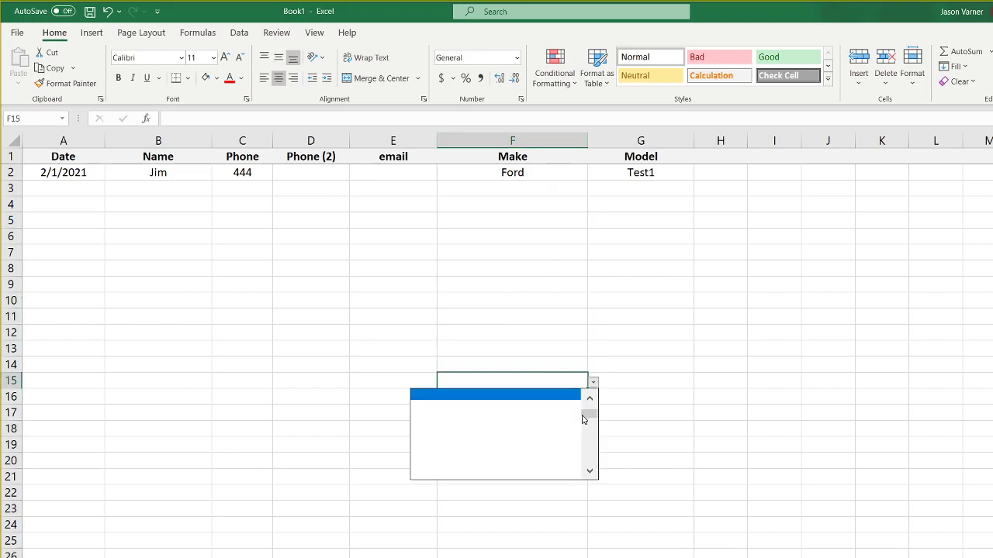
{"action": "left_click", "coordinate": [590, 398]}
{"action": "key", "text": "Escape"}
Shorten the data validation list source for column F to =validation!$A$2:$A$15
{"action": "right_click", "coordinate": [517, 140]}
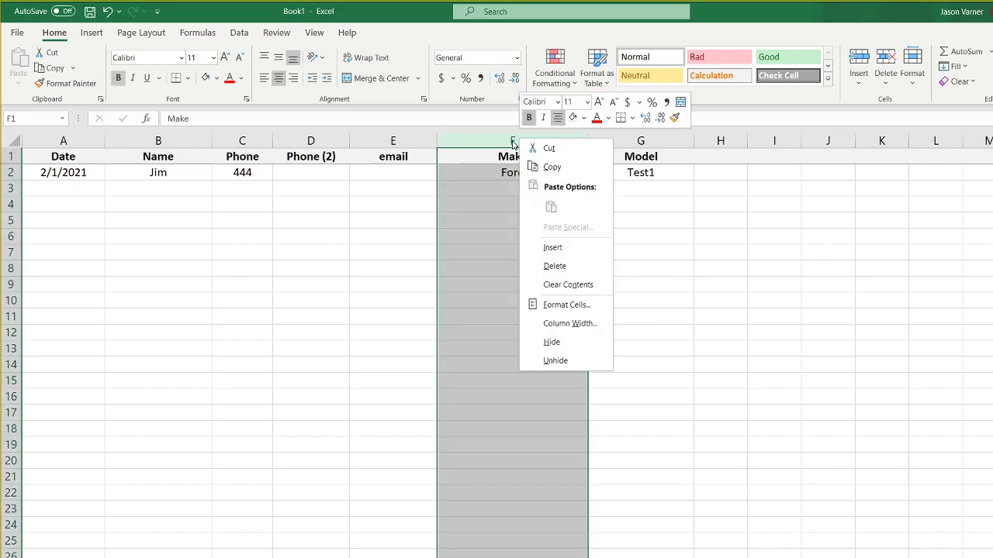
{"action": "left_click", "coordinate": [233, 35]}
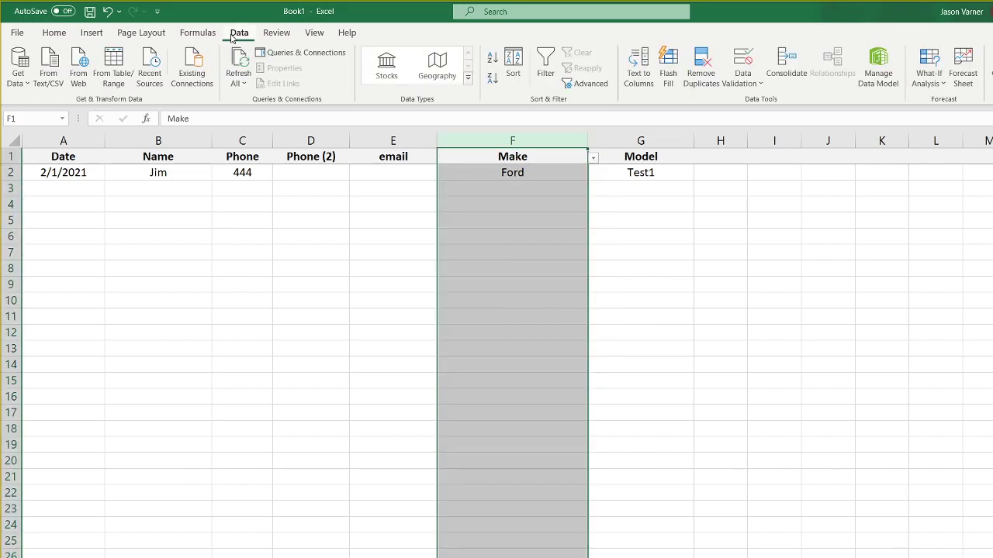
{"action": "left_click", "coordinate": [743, 73]}
{"action": "left_click", "coordinate": [768, 100]}
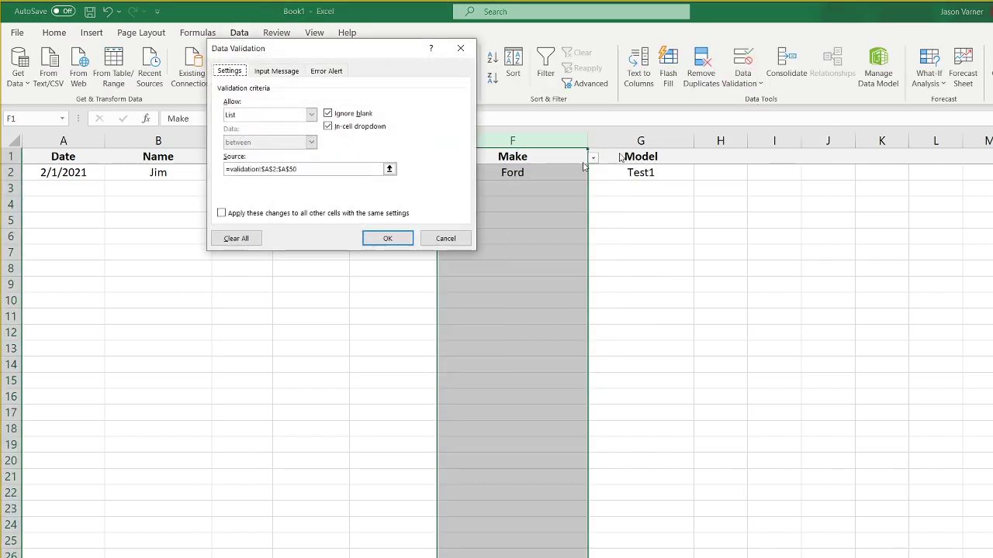
{"action": "left_click", "coordinate": [353, 172]}
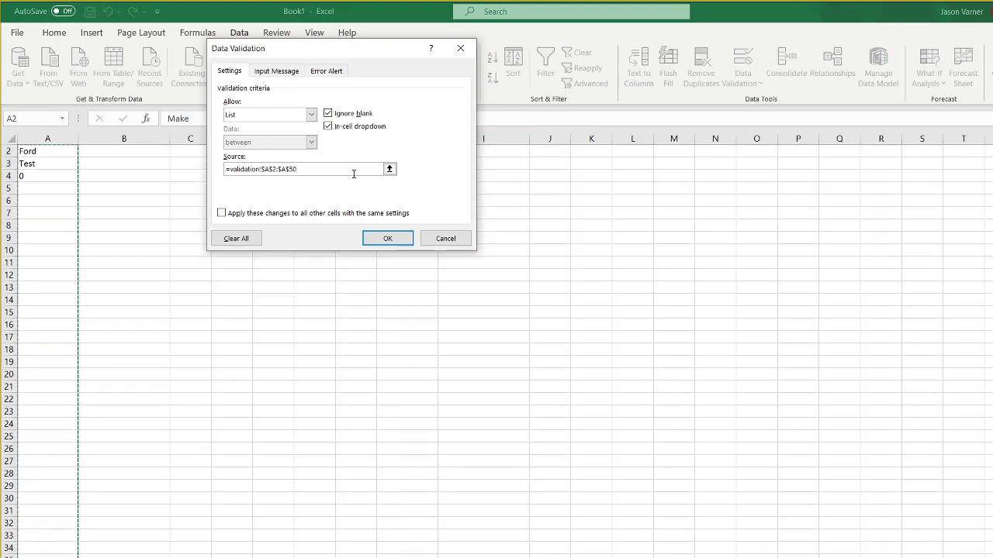
{"action": "key", "text": "BackSpace"}
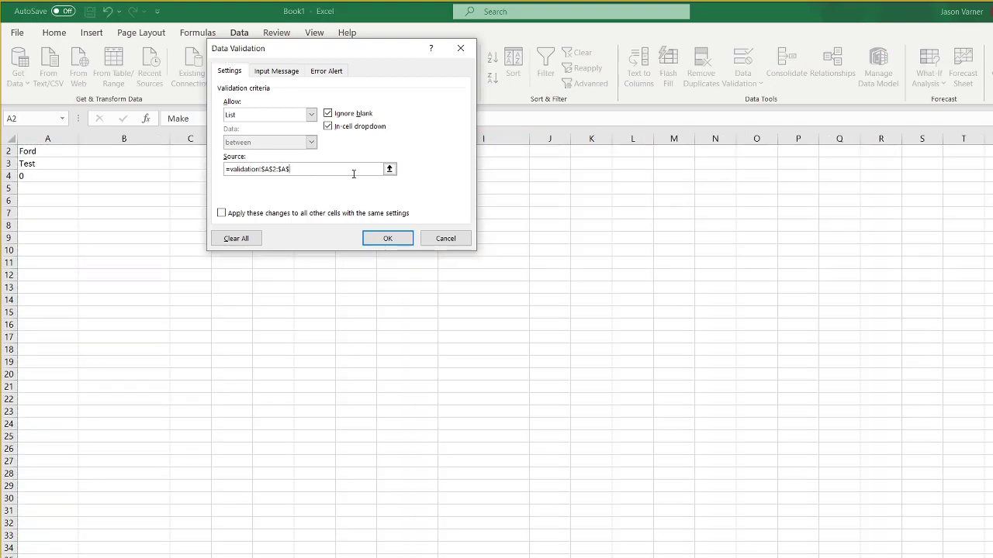
{"action": "left_click", "coordinate": [391, 237]}
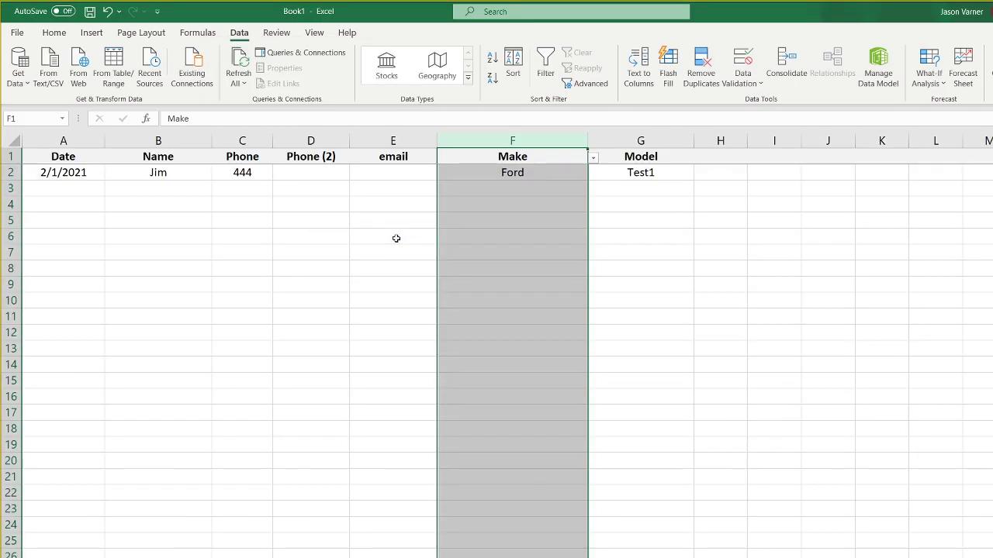
Inspect the shortened make list in F2 and pick Ford from it
{"action": "left_click", "coordinate": [582, 202]}
{"action": "left_click", "coordinate": [581, 170]}
{"action": "left_click", "coordinate": [592, 173]}
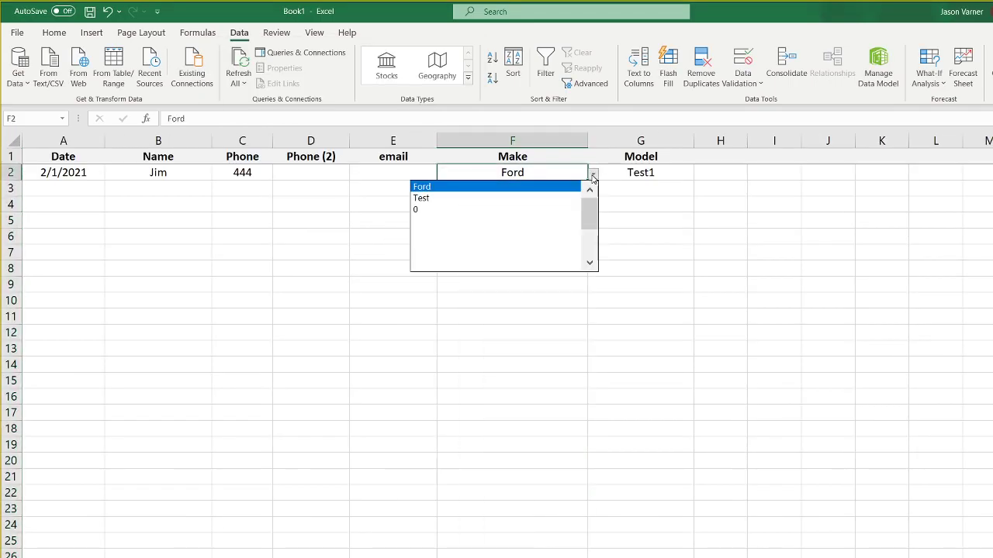
{"action": "left_click_drag", "start_coordinate": [596, 221], "coordinate": [595, 207]}
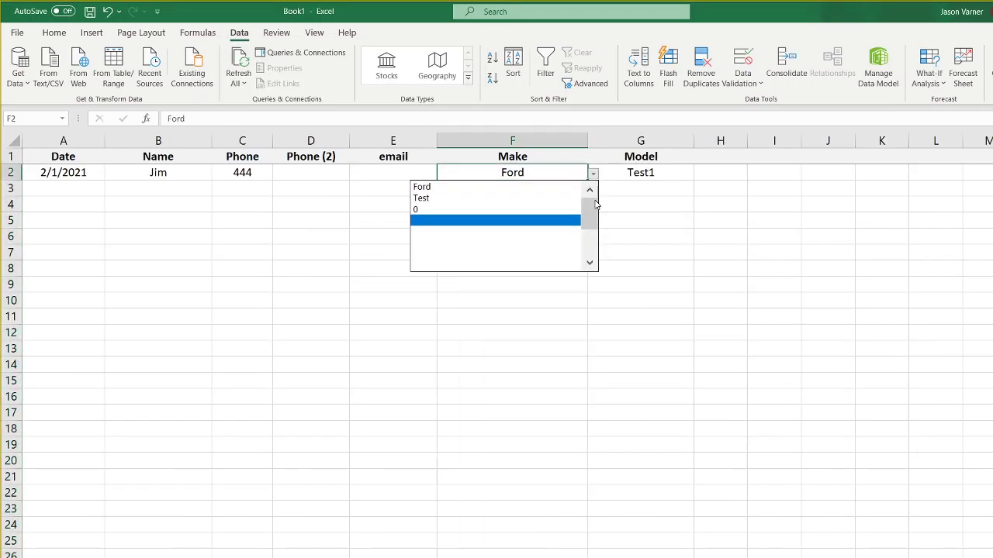
{"action": "left_click", "coordinate": [735, 237]}
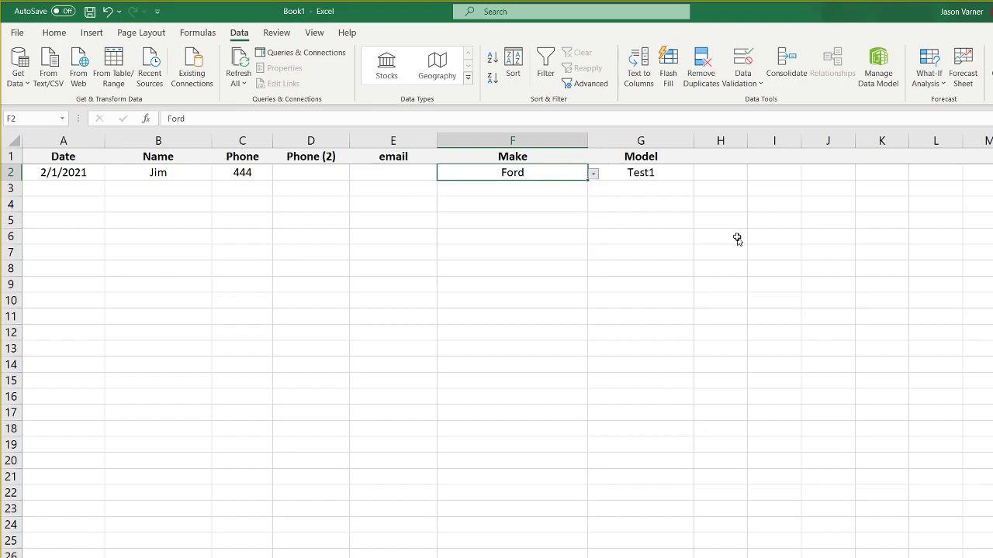
{"action": "left_click", "coordinate": [593, 173]}
{"action": "left_click", "coordinate": [489, 186]}
Check the model list in G2, then delete the Test1 entry from that cell
{"action": "left_click", "coordinate": [656, 176]}
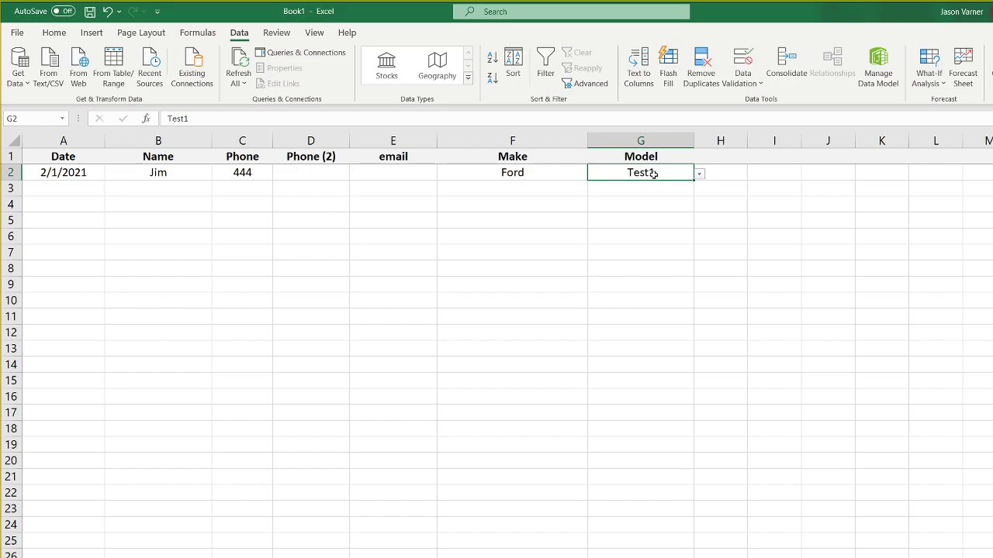
{"action": "left_click", "coordinate": [699, 176]}
{"action": "left_click", "coordinate": [696, 203]}
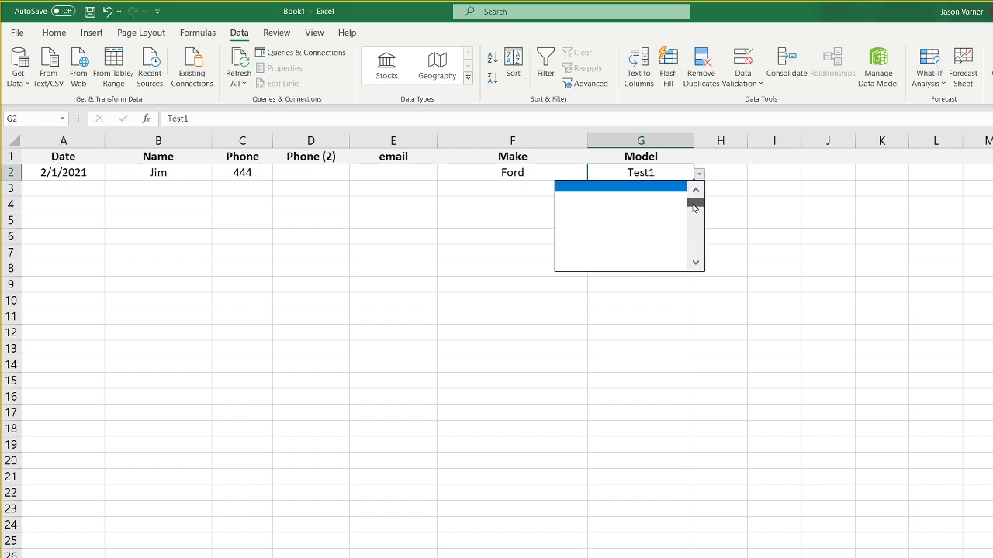
{"action": "left_click", "coordinate": [799, 211]}
{"action": "key", "text": "BackSpace"}
{"action": "key", "text": "Return"}
{"action": "left_click", "coordinate": [774, 219]}
Remove all data validation from the Model column G
{"action": "right_click", "coordinate": [660, 140]}
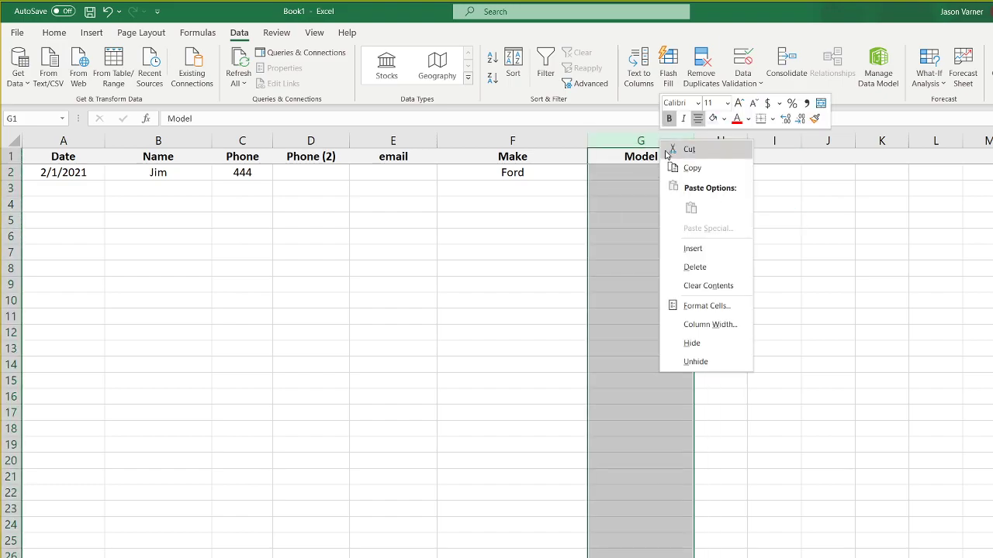
{"action": "left_click", "coordinate": [249, 33]}
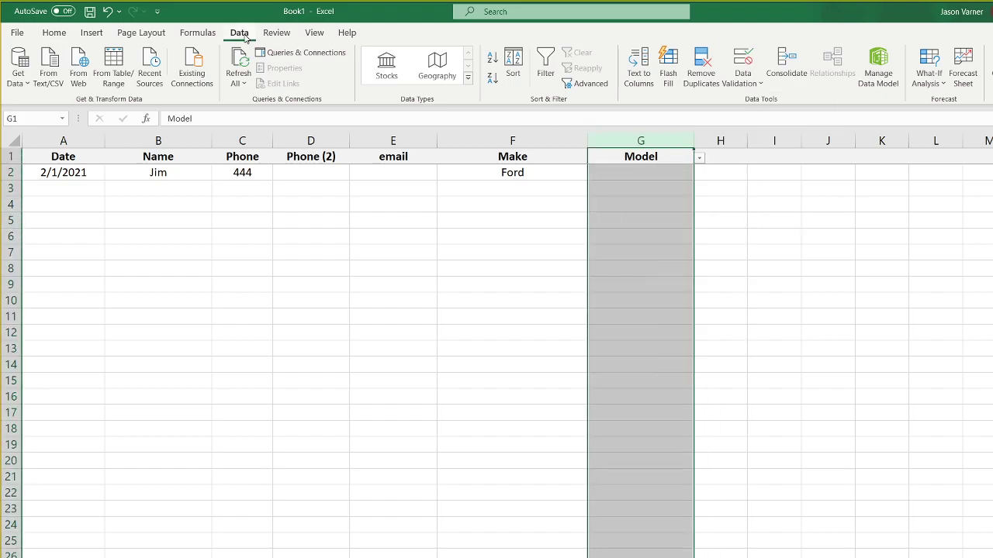
{"action": "left_click", "coordinate": [751, 84]}
{"action": "left_click", "coordinate": [763, 102]}
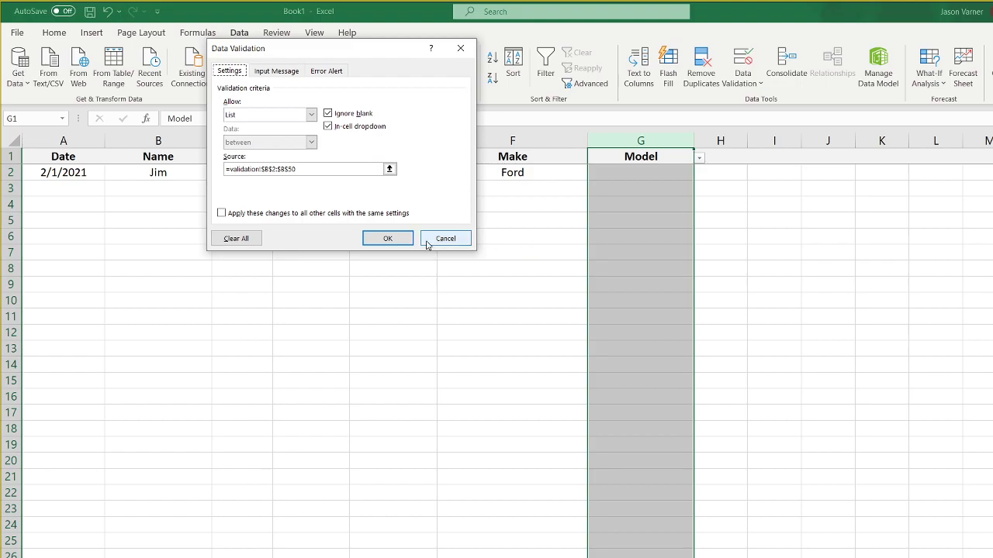
{"action": "left_click", "coordinate": [236, 238]}
{"action": "left_click", "coordinate": [388, 238]}
Clear the data validation from the Make header cell F1 only
{"action": "right_click", "coordinate": [542, 157]}
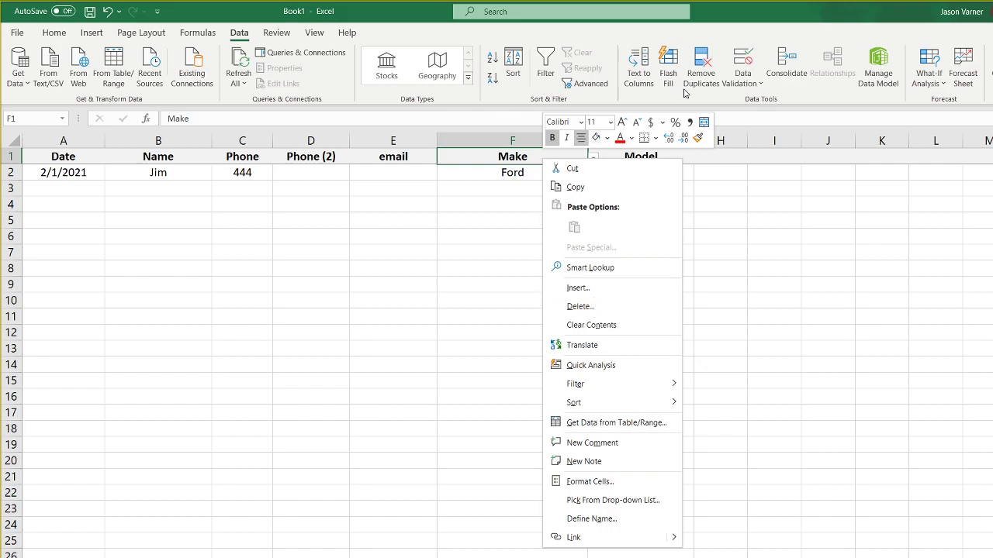
{"action": "left_click", "coordinate": [734, 84]}
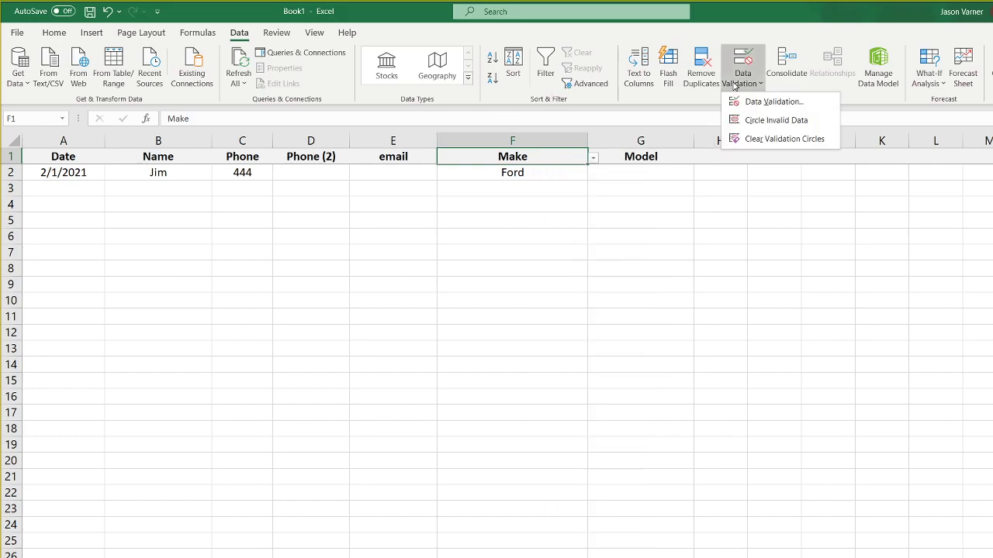
{"action": "left_click", "coordinate": [773, 101]}
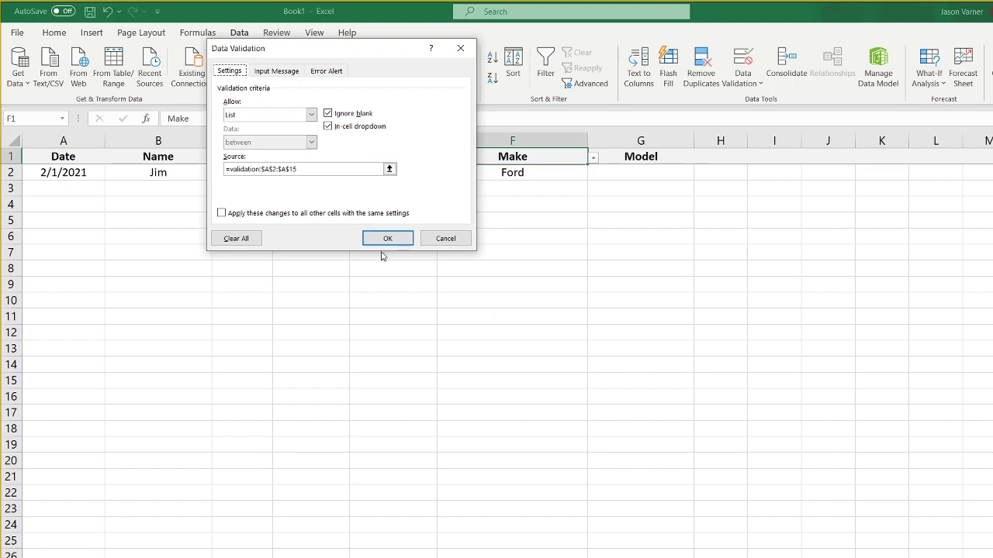
{"action": "left_click", "coordinate": [227, 242]}
{"action": "left_click", "coordinate": [404, 239]}
Recheck the make list in F2, choose Ford, and select the empty model cell G2
{"action": "left_click", "coordinate": [575, 174]}
{"action": "key", "text": "Return"}
{"action": "left_click", "coordinate": [578, 171]}
{"action": "left_click", "coordinate": [593, 173]}
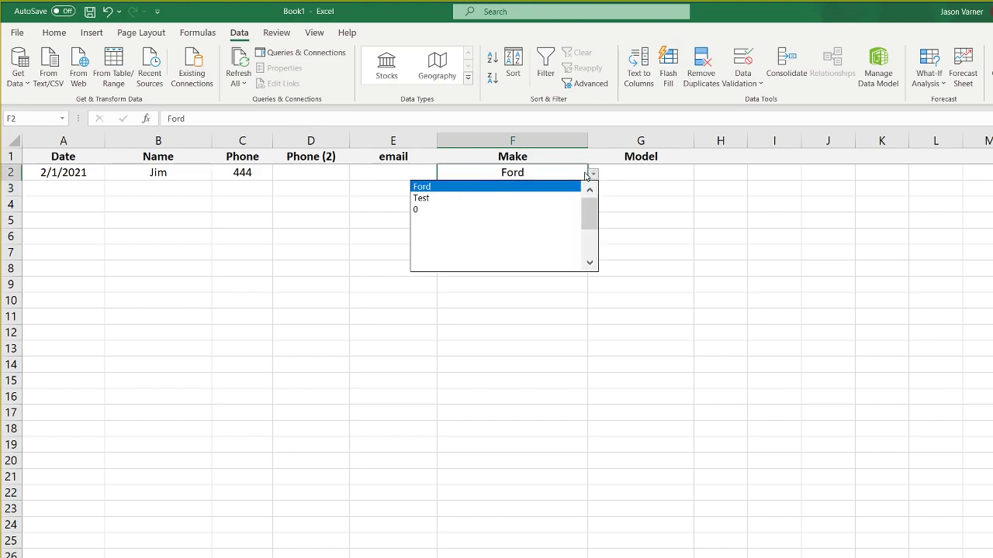
{"action": "left_click", "coordinate": [486, 186]}
{"action": "left_click", "coordinate": [634, 170]}
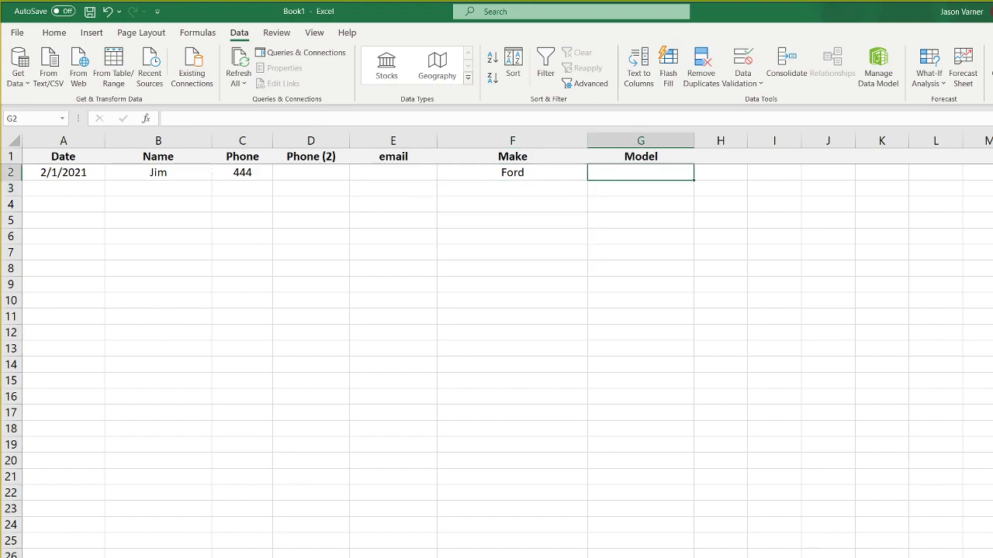
On the sheet holding the make and model lists, freeze the top row with the Make and Models headers
{"action": "key", "text": "ctrl+Page_Down"}
{"action": "left_click", "coordinate": [148, 252]}
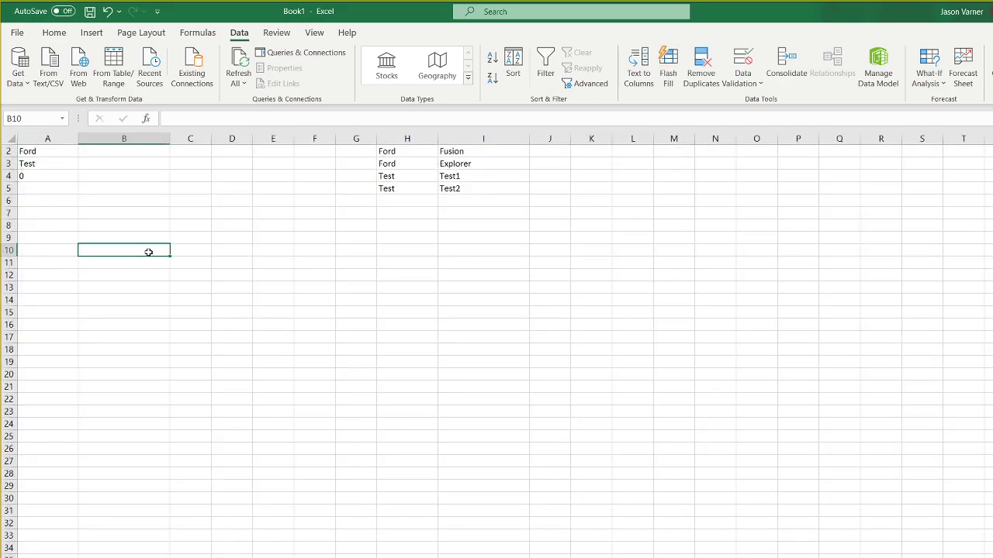
{"action": "scroll", "coordinate": [148, 252], "scroll_direction": "up", "scroll_amount": 1}
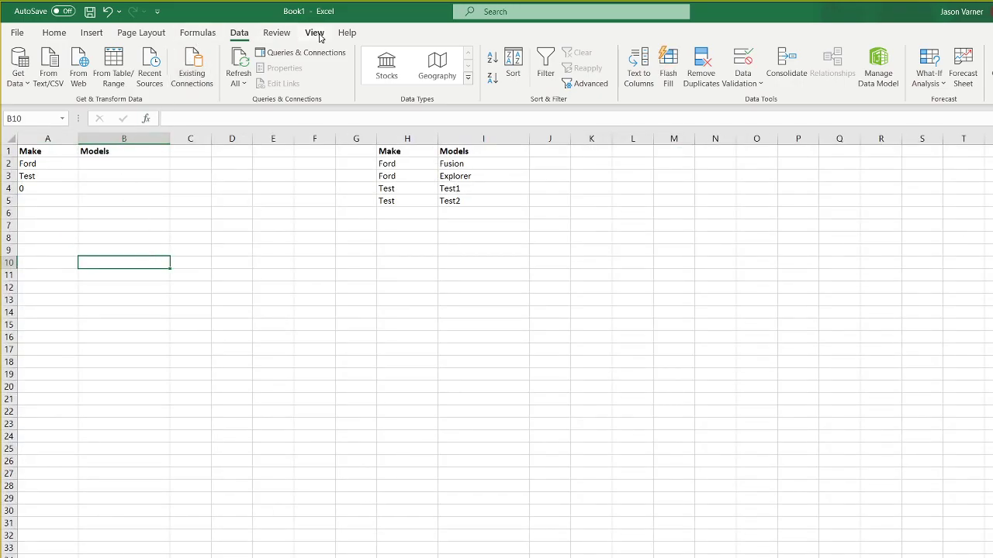
{"action": "left_click", "coordinate": [458, 164]}
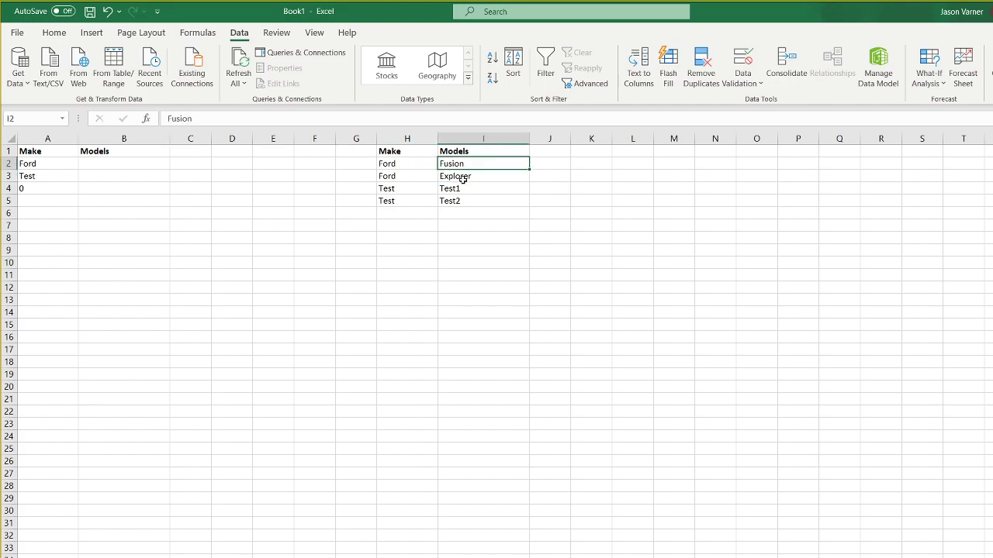
{"action": "left_click", "coordinate": [314, 33]}
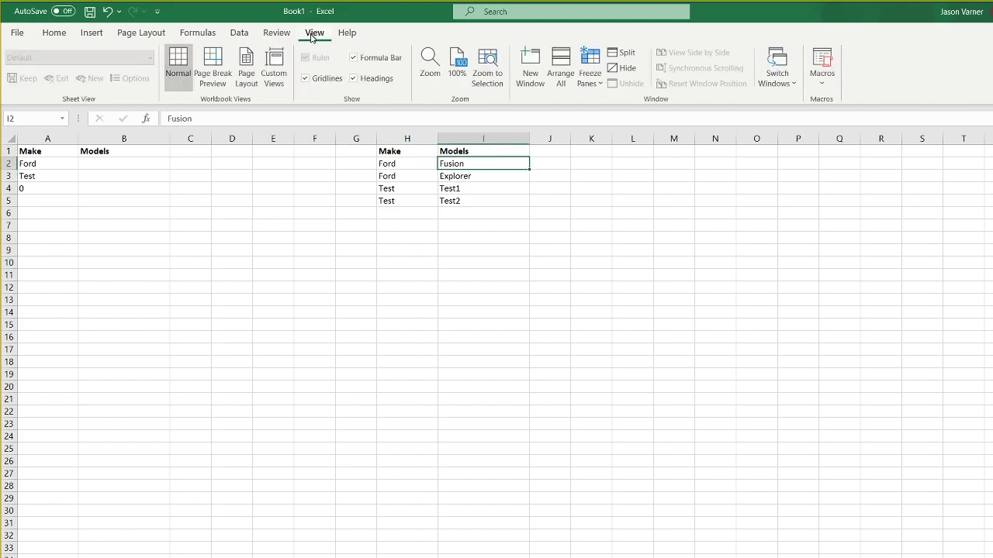
{"action": "left_click", "coordinate": [590, 78]}
{"action": "left_click", "coordinate": [656, 150]}
{"action": "left_click", "coordinate": [634, 325]}
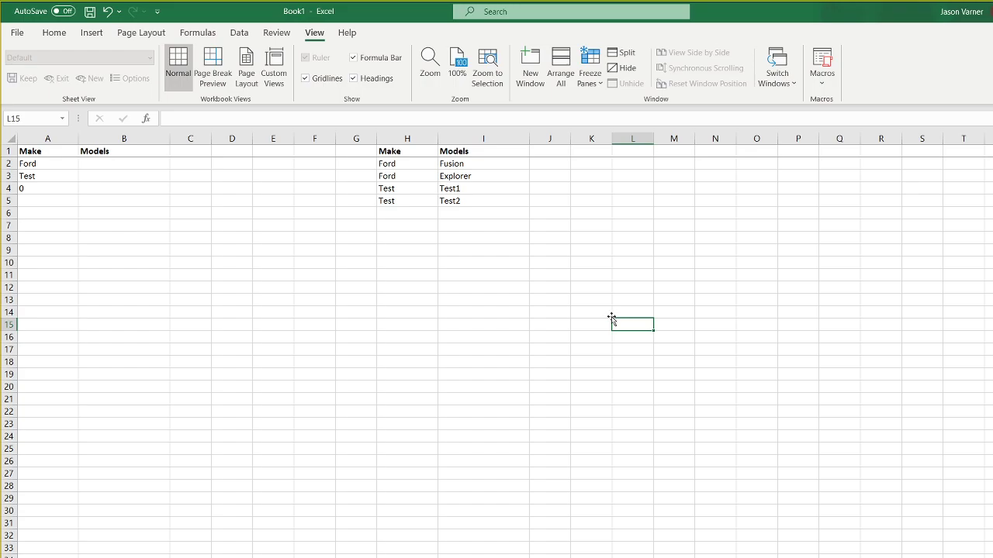
Examine the UNIQUE formula in A2 and compare columns A and B with the Make and Models table in columns H and I
{"action": "left_click", "coordinate": [43, 164]}
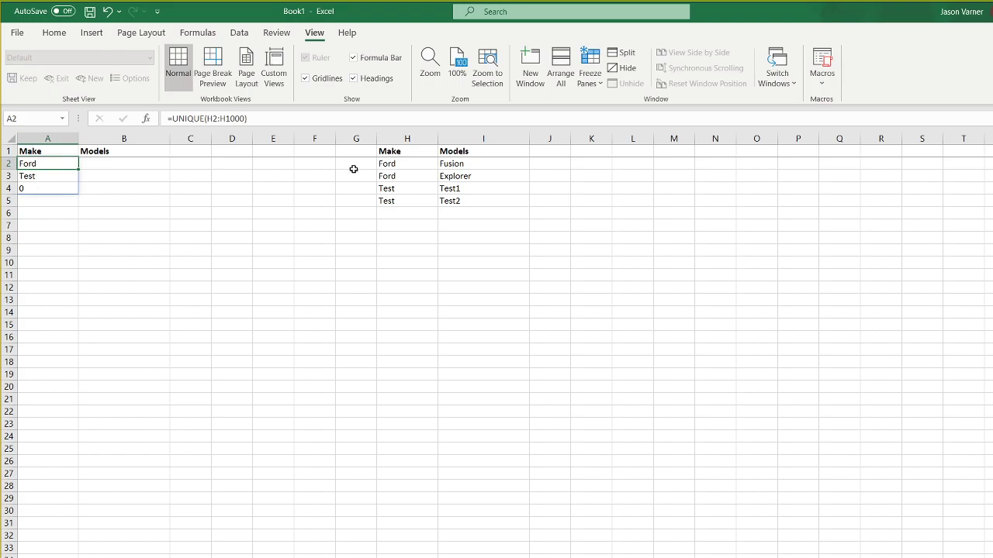
{"action": "left_click", "coordinate": [139, 186]}
{"action": "left_click", "coordinate": [125, 163]}
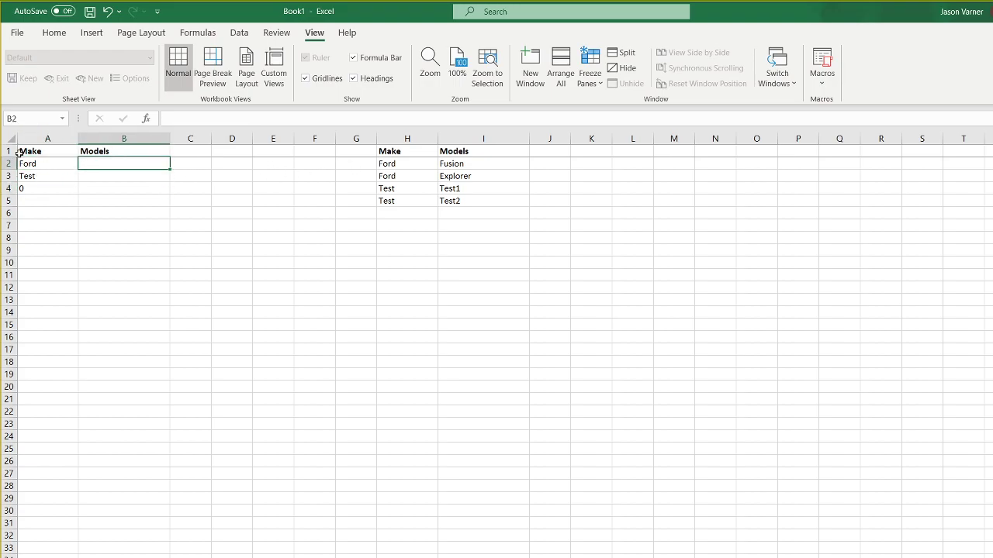
{"action": "left_click_drag", "start_coordinate": [21, 163], "coordinate": [147, 338]}
{"action": "left_click_drag", "start_coordinate": [53, 159], "coordinate": [126, 299]}
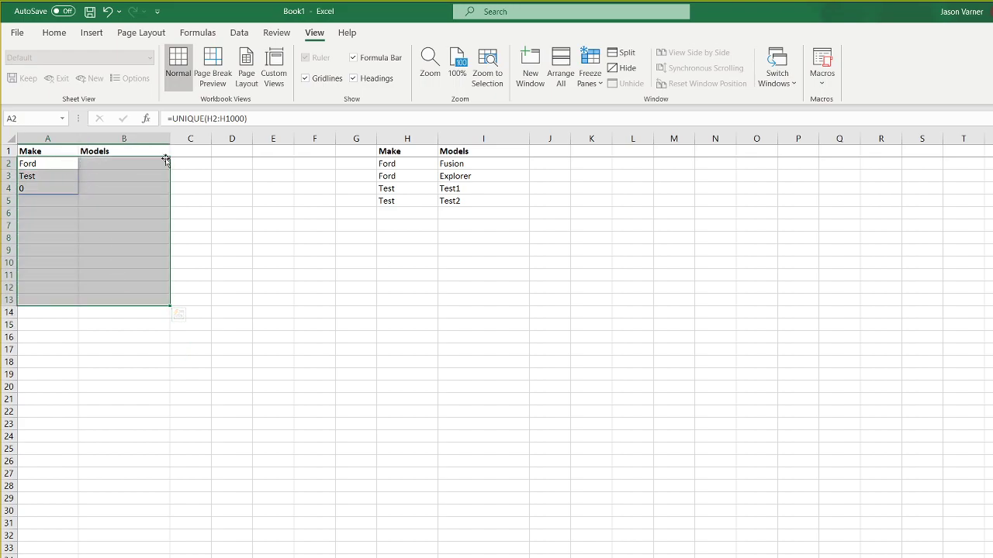
{"action": "left_click_drag", "start_coordinate": [413, 133], "coordinate": [455, 137]}
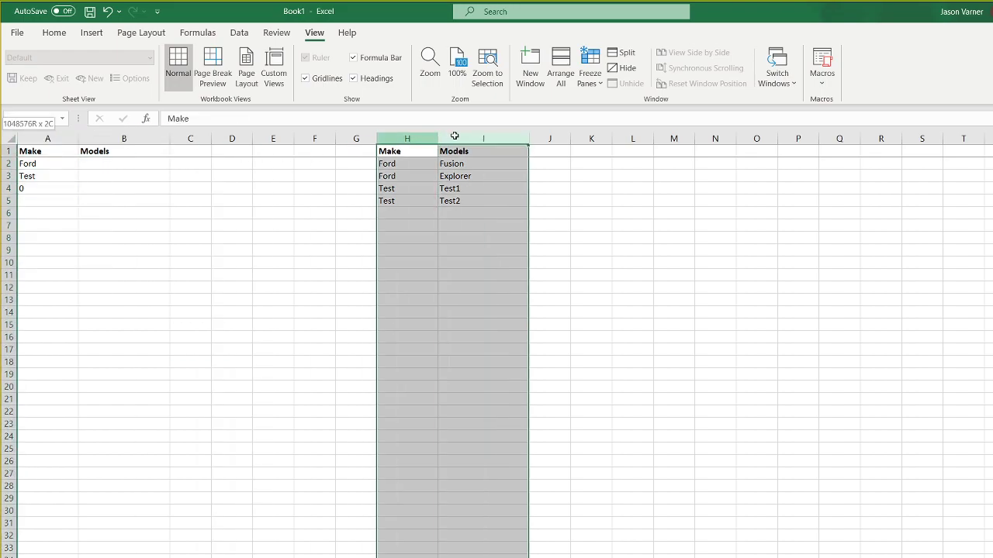
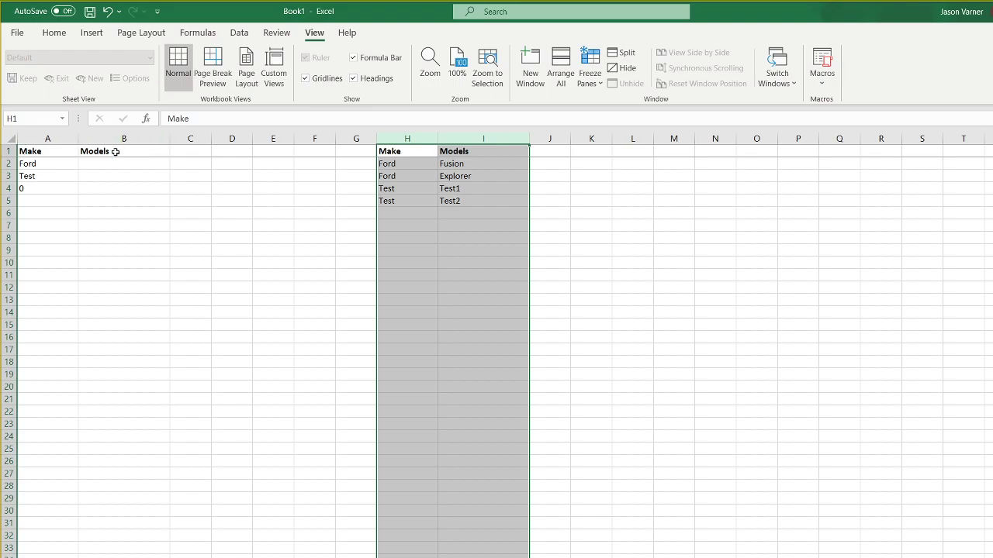
Clear the contents of the Models column B on the lists sheet
{"action": "left_click_drag", "start_coordinate": [116, 138], "coordinate": [362, 142]}
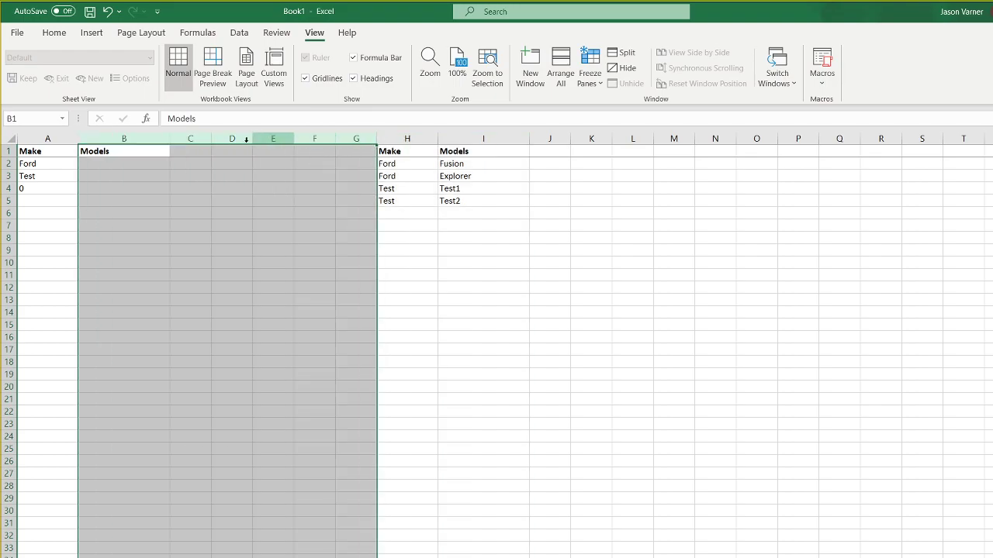
{"action": "left_click", "coordinate": [125, 139]}
{"action": "right_click", "coordinate": [125, 141]}
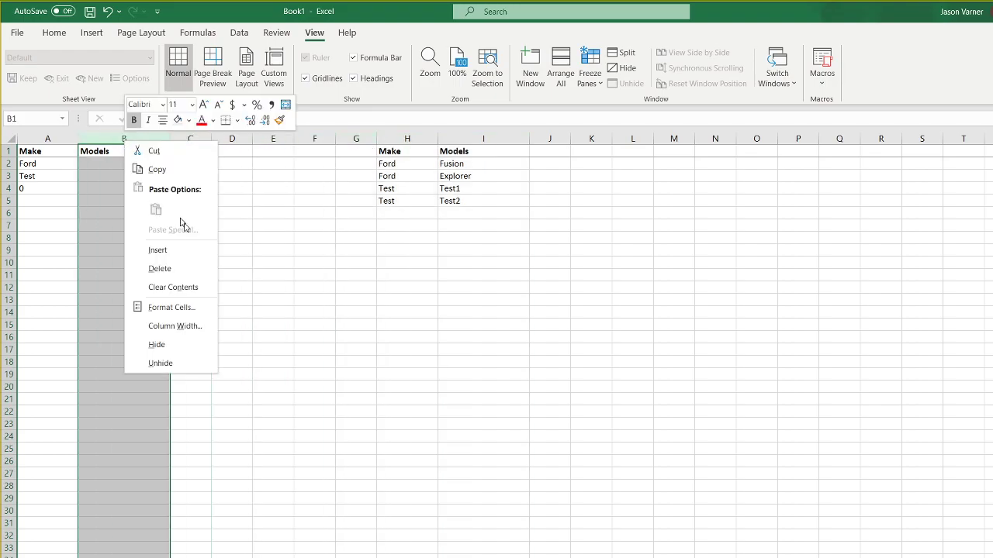
{"action": "left_click", "coordinate": [184, 291]}
Review the unique make list in column A against the make and model pairs starting in H2
{"action": "left_click", "coordinate": [33, 164]}
{"action": "left_click", "coordinate": [37, 184]}
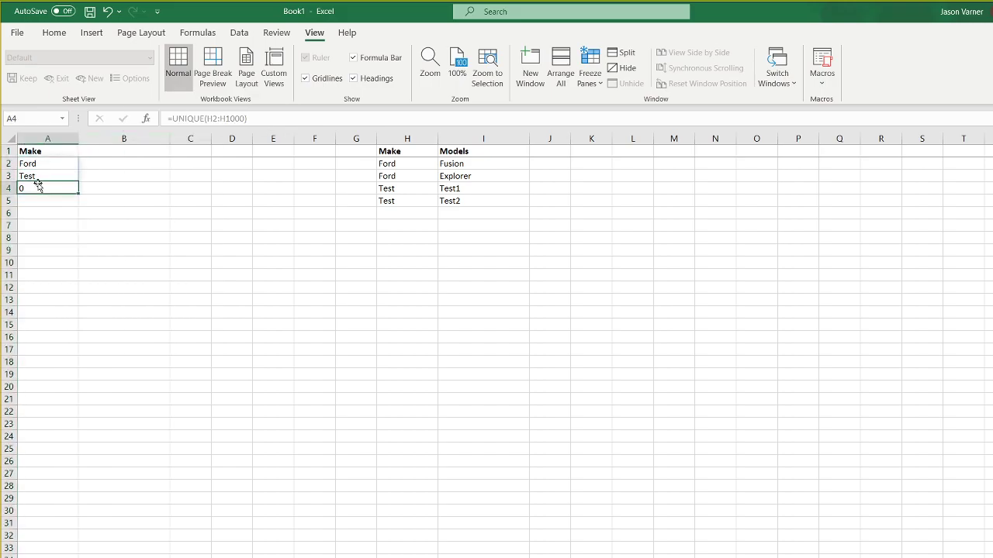
{"action": "mouse_move", "coordinate": [455, 165]}
{"action": "left_mouse_down"}
{"action": "mouse_move", "coordinate": [458, 190]}
{"action": "mouse_move", "coordinate": [456, 165]}
{"action": "left_mouse_up"}
{"action": "left_click", "coordinate": [388, 164]}
{"action": "left_click_drag", "start_coordinate": [387, 163], "coordinate": [487, 288]}
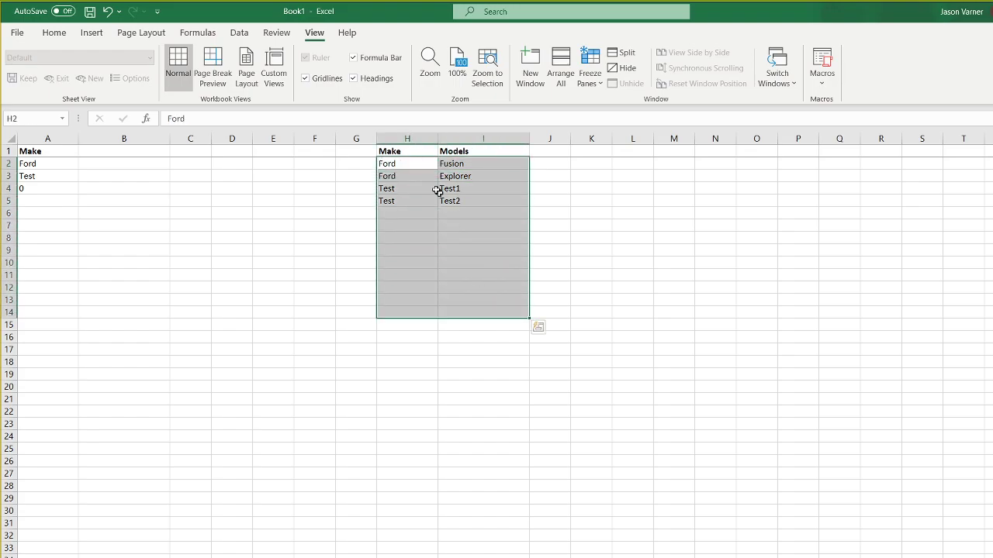
{"action": "mouse_move", "coordinate": [410, 163]}
{"action": "left_mouse_down"}
{"action": "mouse_move", "coordinate": [406, 200]}
{"action": "mouse_move", "coordinate": [411, 181]}
{"action": "left_mouse_up"}
{"action": "left_click_drag", "start_coordinate": [465, 164], "coordinate": [469, 188]}
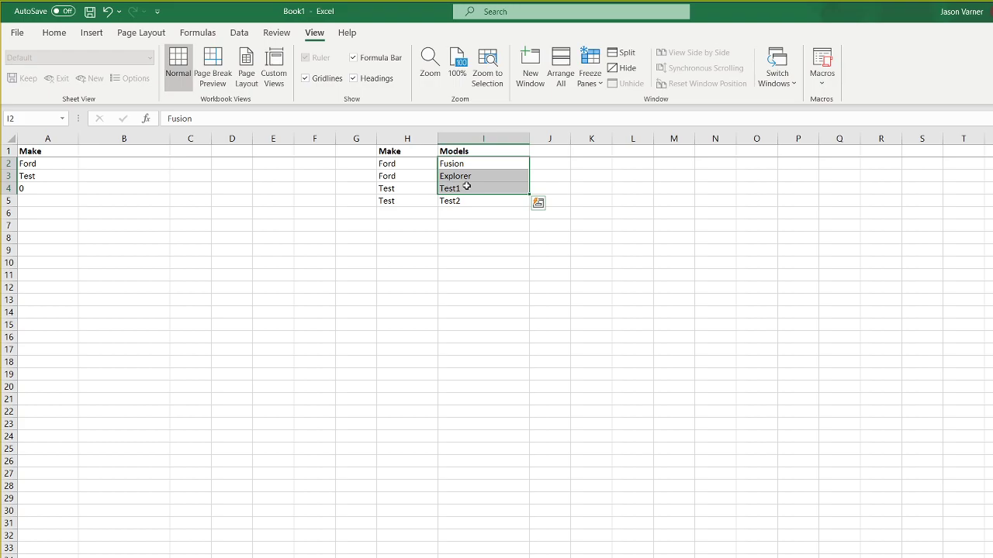
On the data entry sheet, choose Test from the Make drop-down list in F3
{"action": "key", "text": "ctrl+Page_Up"}
{"action": "left_click", "coordinate": [545, 185]}
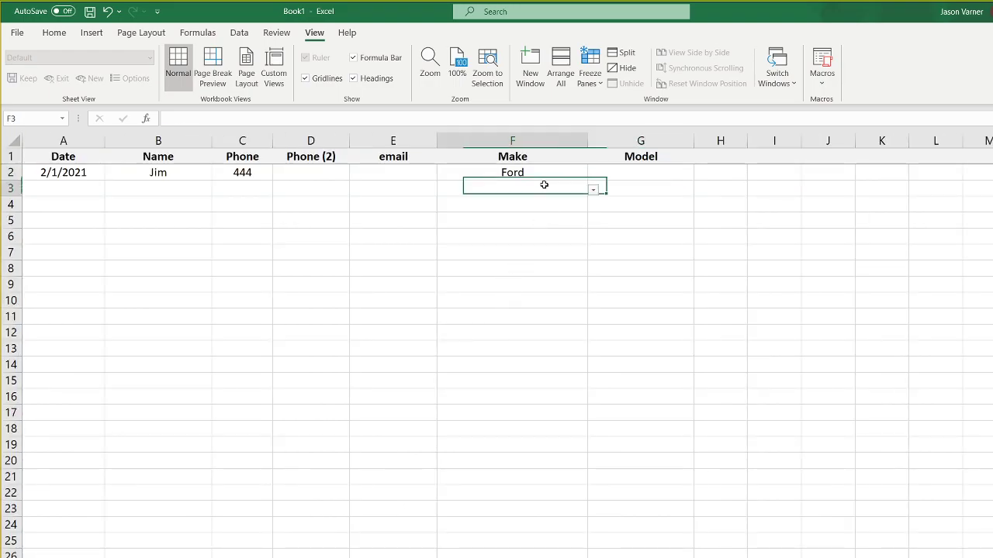
{"action": "left_click", "coordinate": [593, 190]}
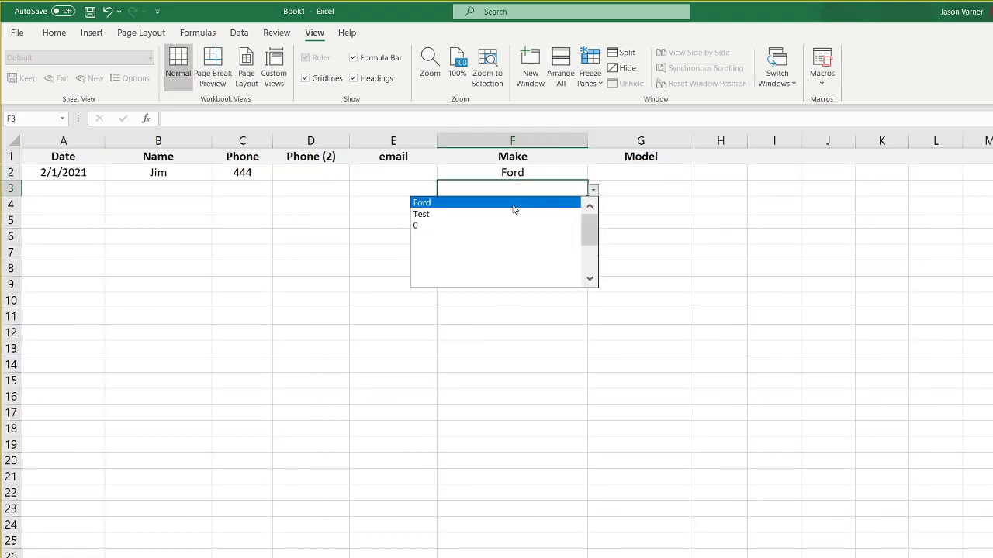
{"action": "left_click", "coordinate": [516, 213]}
Check the make choices offered in F4 without picking one, and inspect the Make and Model cells in row 3
{"action": "left_click", "coordinate": [518, 208]}
{"action": "left_click", "coordinate": [592, 207]}
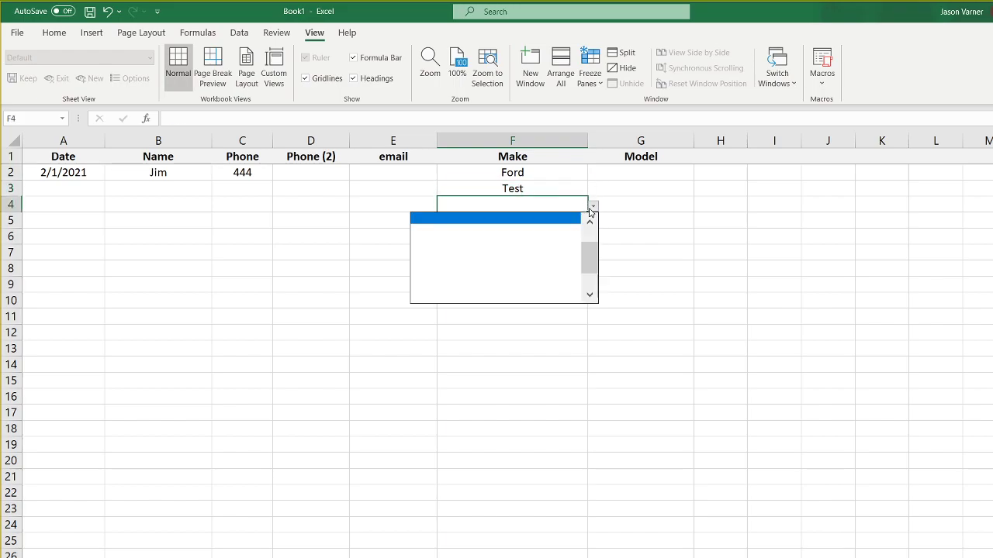
{"action": "left_click_drag", "start_coordinate": [590, 262], "coordinate": [593, 236]}
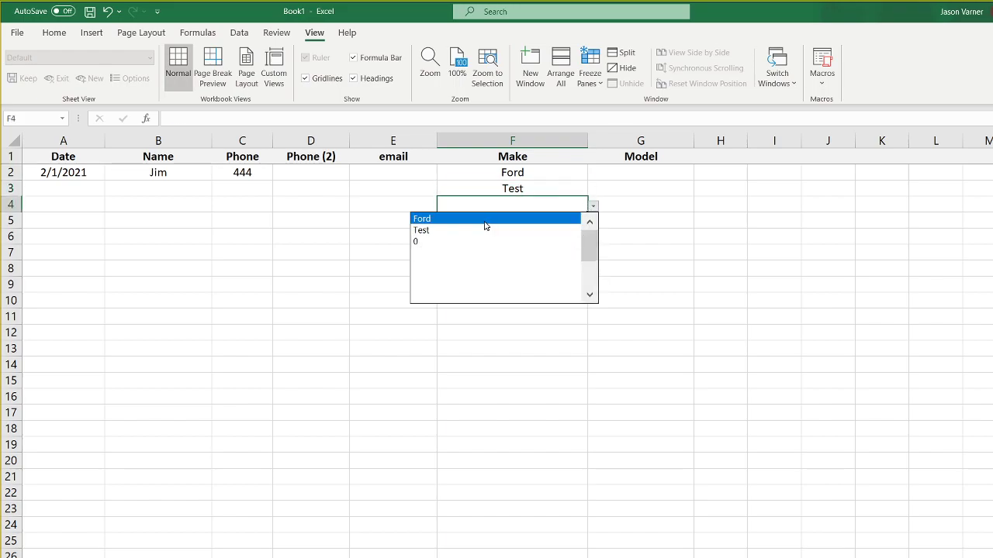
{"action": "left_click", "coordinate": [594, 209]}
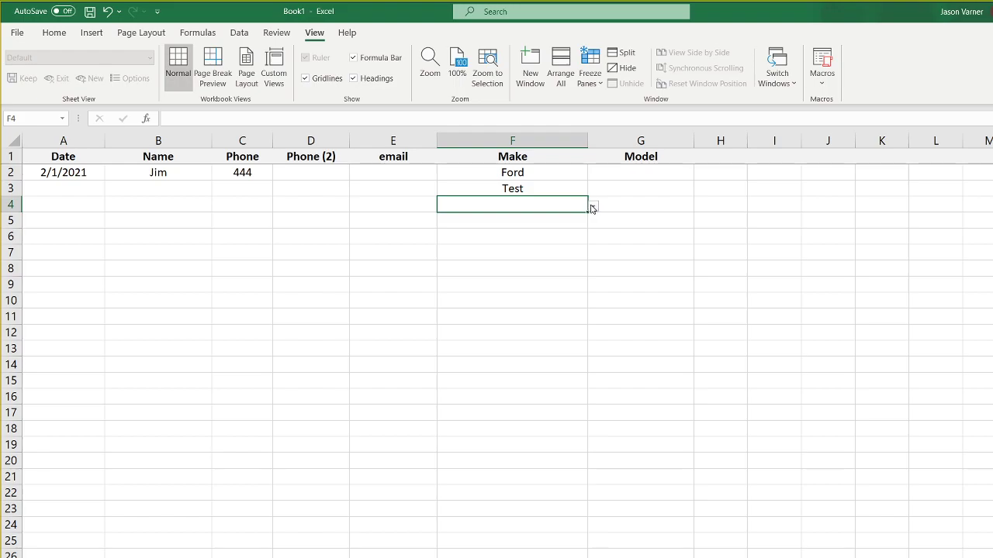
{"action": "left_click", "coordinate": [594, 208]}
{"action": "left_click_drag", "start_coordinate": [591, 260], "coordinate": [591, 226]}
{"action": "left_click", "coordinate": [781, 240]}
{"action": "left_click", "coordinate": [536, 189]}
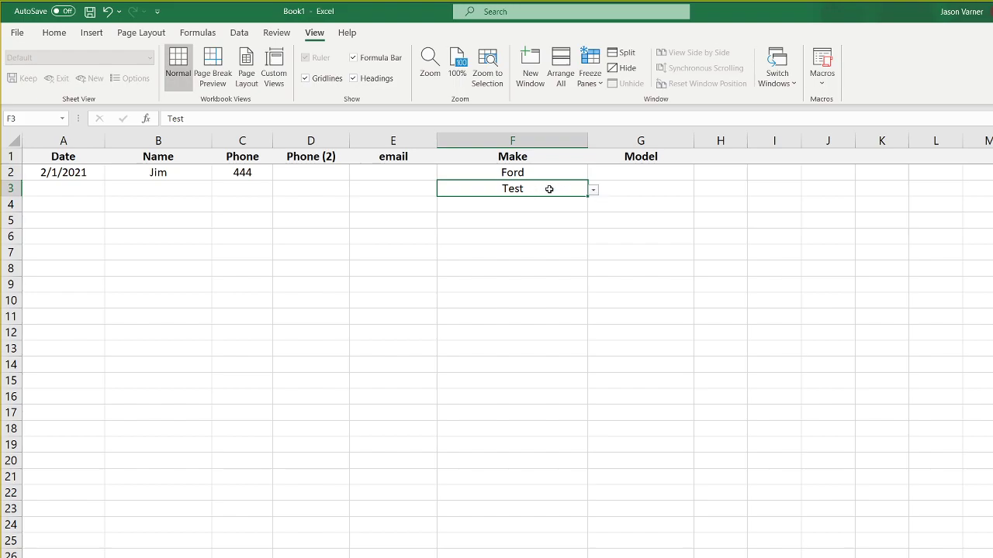
{"action": "left_click", "coordinate": [641, 190]}
{"action": "left_click", "coordinate": [511, 196]}
{"action": "left_click", "coordinate": [664, 193]}
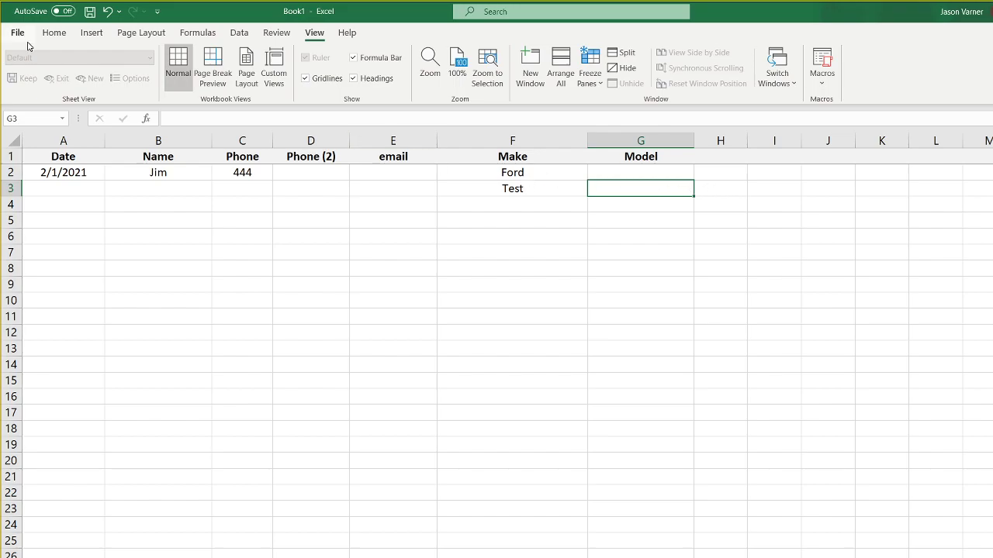
{"action": "left_click", "coordinate": [55, 37]}
{"action": "left_click", "coordinate": [90, 11]}
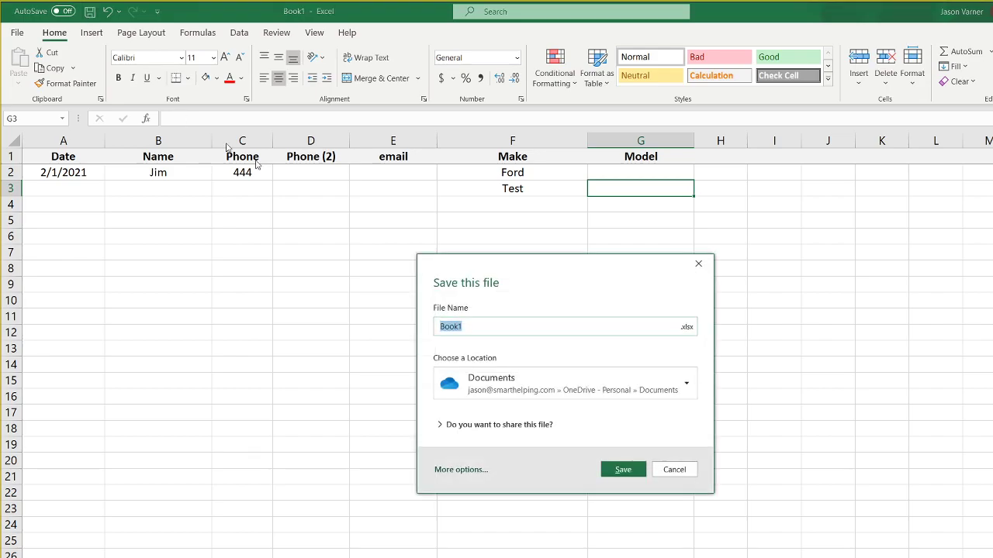
{"action": "left_click", "coordinate": [685, 473]}
On the lists sheet, review the Test models in I4:I5 and the free space in column L
{"action": "left_click", "coordinate": [644, 170]}
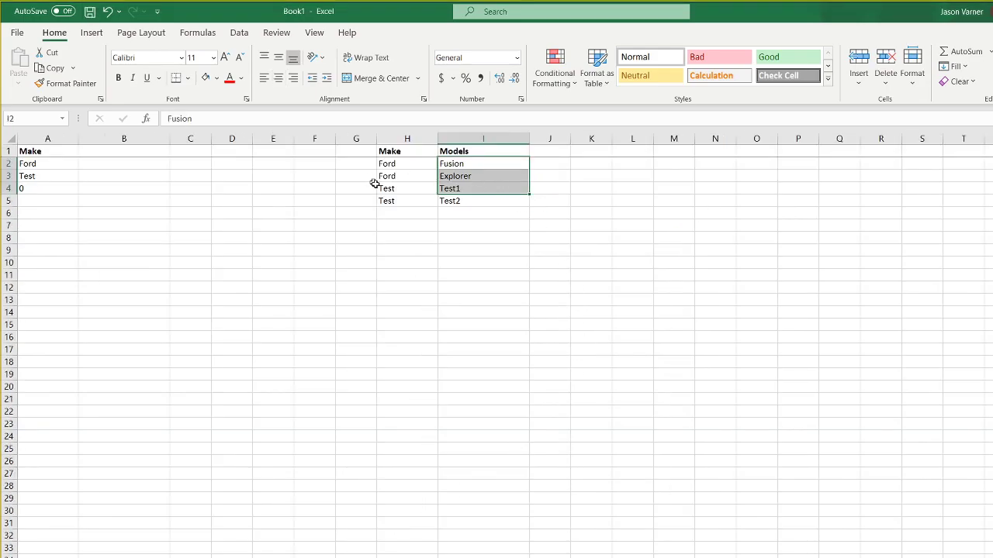
{"action": "left_click", "coordinate": [414, 192]}
{"action": "left_click_drag", "start_coordinate": [459, 188], "coordinate": [461, 201]}
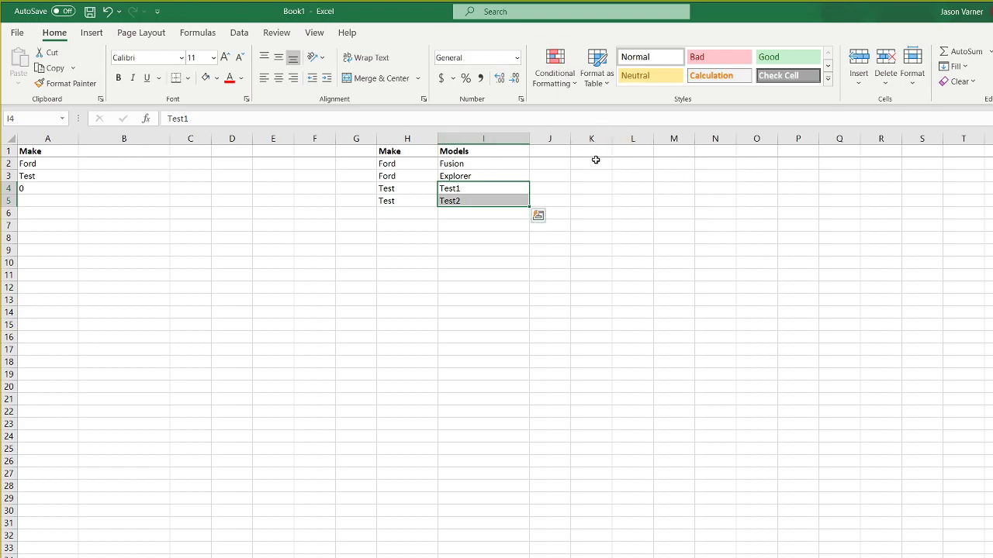
{"action": "left_click", "coordinate": [596, 161]}
{"action": "left_click_drag", "start_coordinate": [629, 160], "coordinate": [632, 228]}
{"action": "left_click_drag", "start_coordinate": [636, 151], "coordinate": [639, 211]}
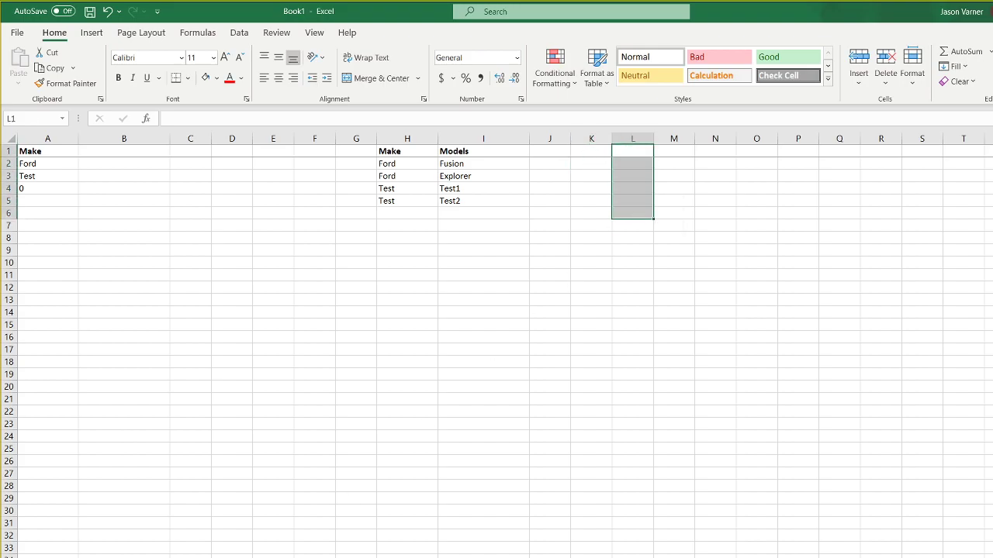
Compare the Make and Model cells on the entry sheet with the free header cells L1:P1 on the lists sheet
{"action": "left_click", "coordinate": [155, 557]}
{"action": "left_click_drag", "start_coordinate": [533, 174], "coordinate": [534, 160]}
{"action": "left_click", "coordinate": [539, 193]}
{"action": "left_click", "coordinate": [550, 234]}
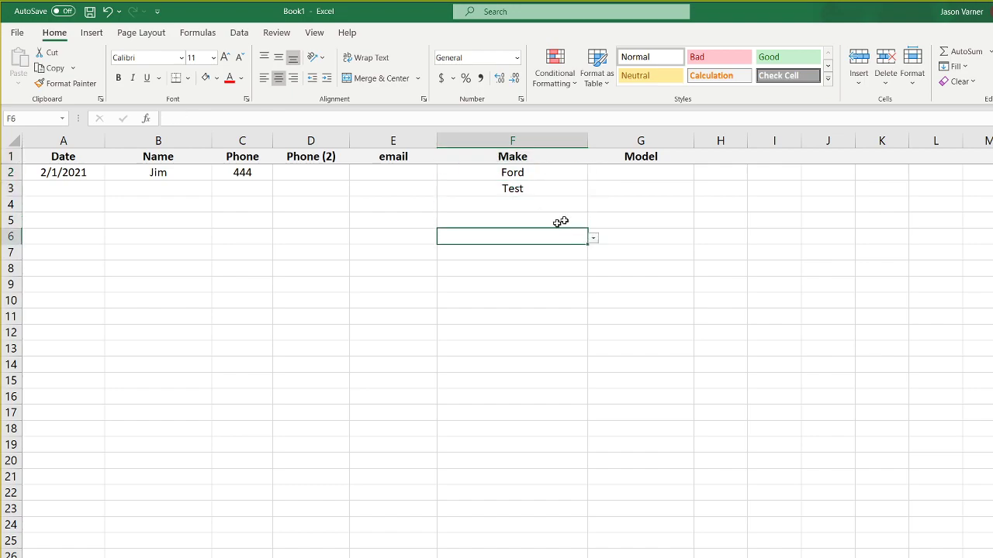
{"action": "left_click", "coordinate": [631, 176]}
{"action": "left_click", "coordinate": [636, 189]}
{"action": "left_click", "coordinate": [636, 204]}
{"action": "left_click", "coordinate": [636, 236]}
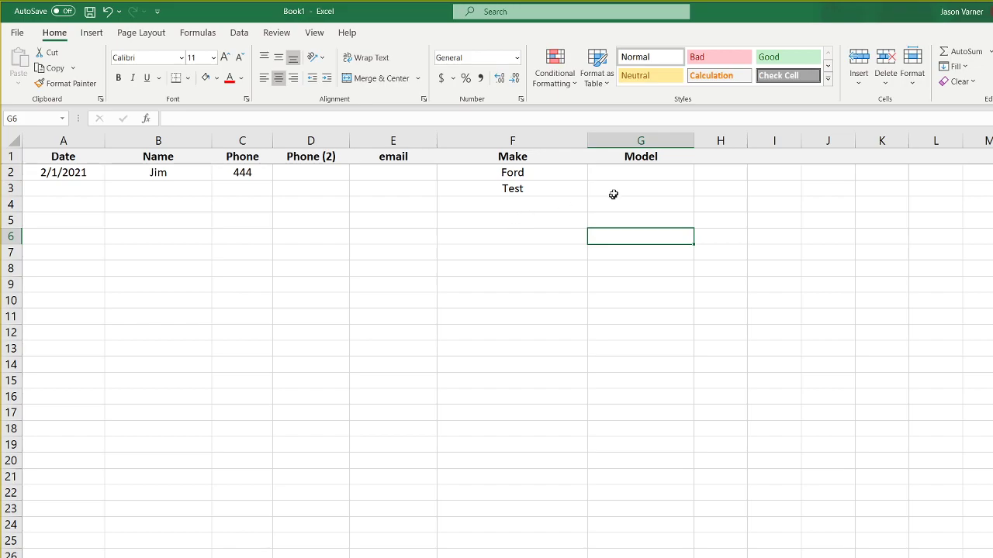
{"action": "left_click", "coordinate": [620, 171]}
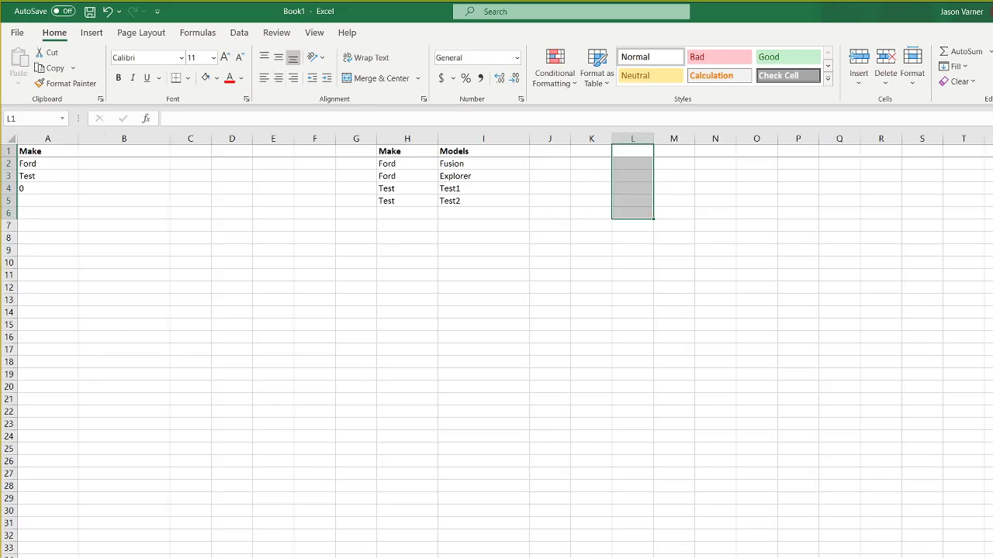
{"action": "left_click_drag", "start_coordinate": [640, 151], "coordinate": [795, 152]}
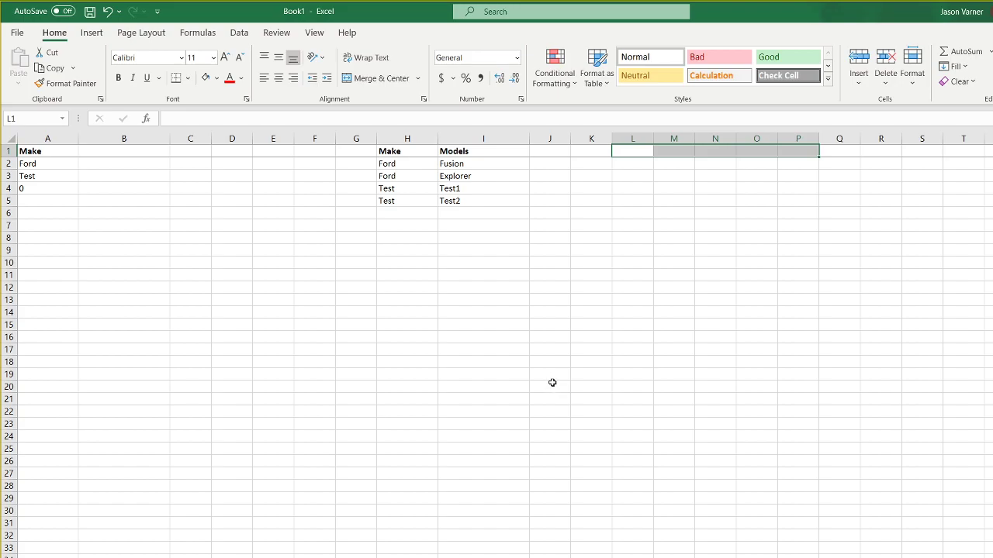
On the data entry sheet, widen the empty column H beside Model and select its header cell H1
{"action": "left_click", "coordinate": [209, 555]}
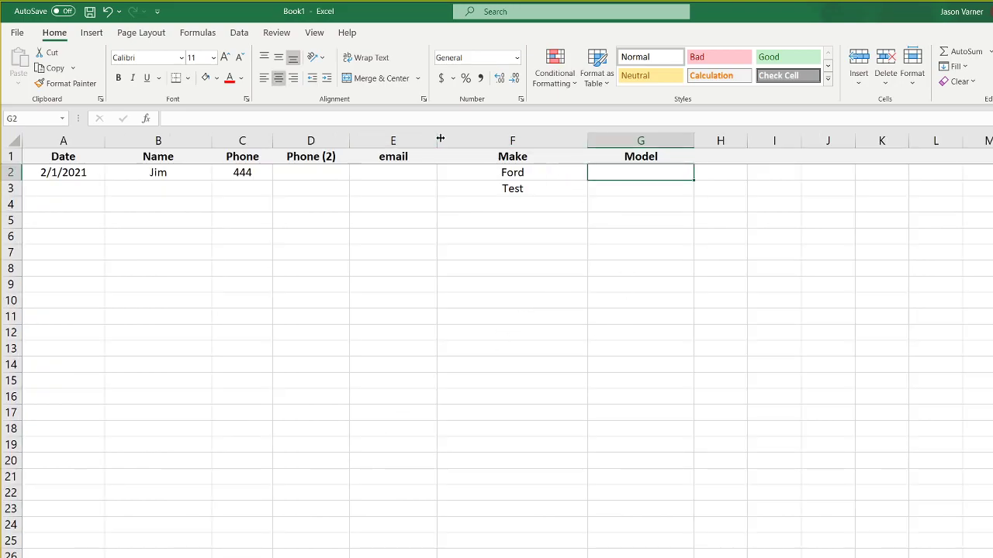
{"action": "left_click", "coordinate": [84, 153]}
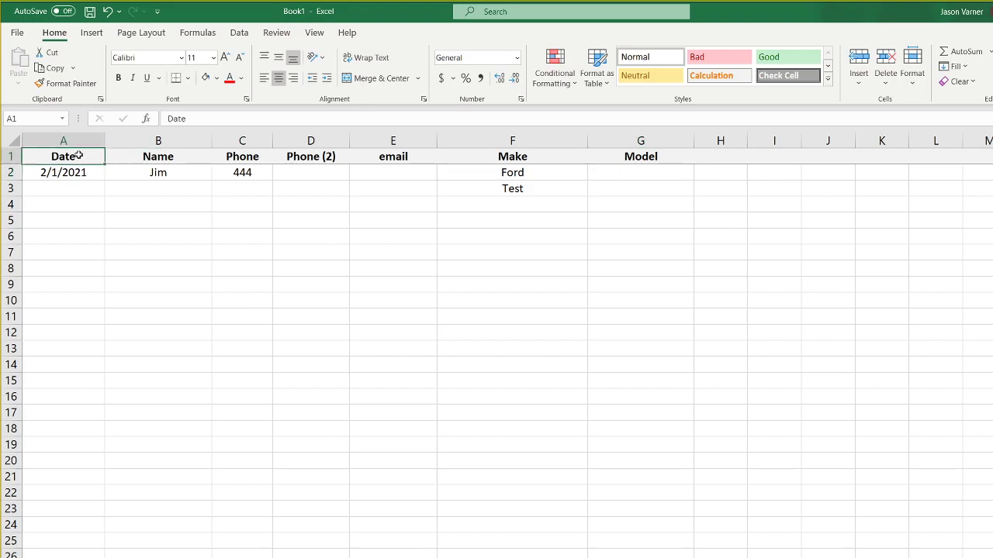
{"action": "left_click", "coordinate": [527, 173]}
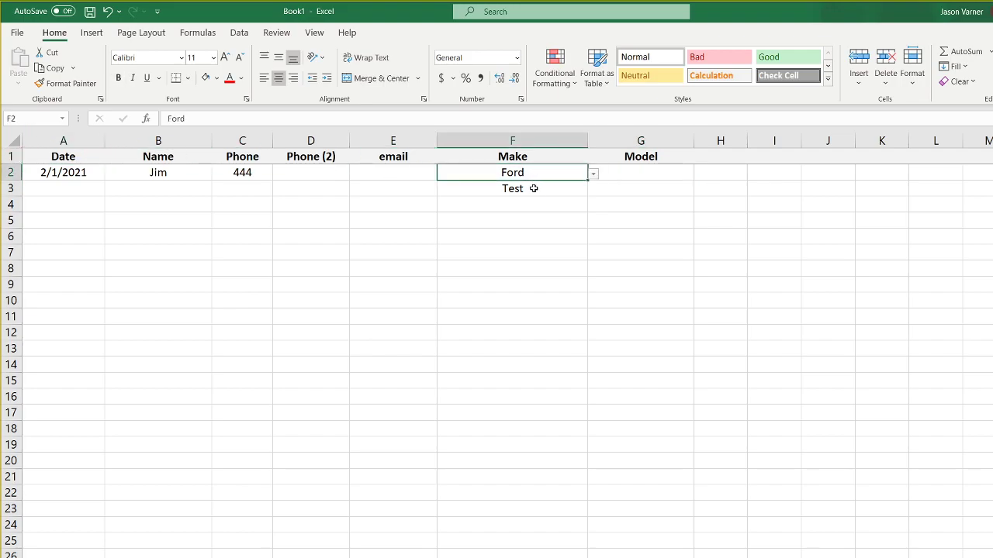
{"action": "left_click", "coordinate": [631, 172]}
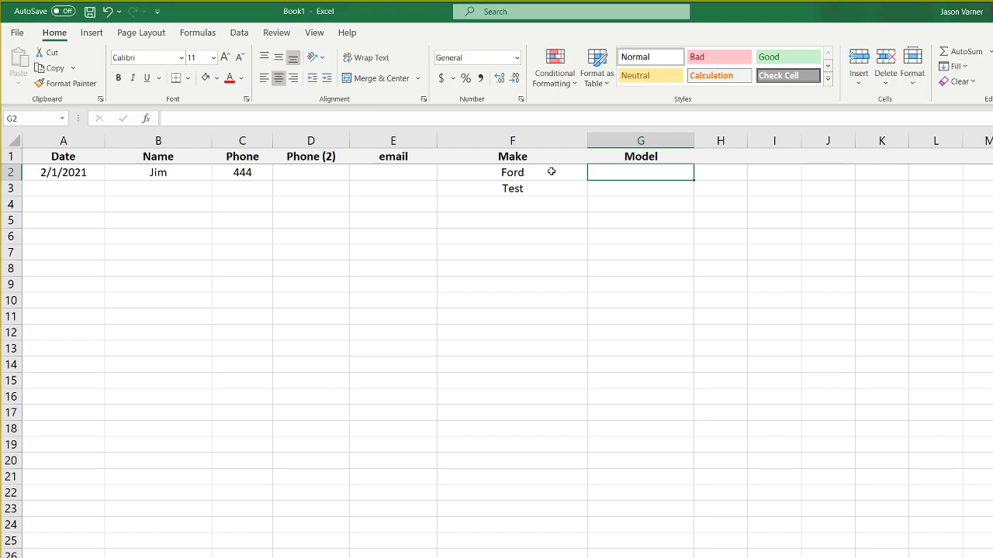
{"action": "left_click_drag", "start_coordinate": [748, 140], "coordinate": [796, 138]}
{"action": "left_click", "coordinate": [766, 155]}
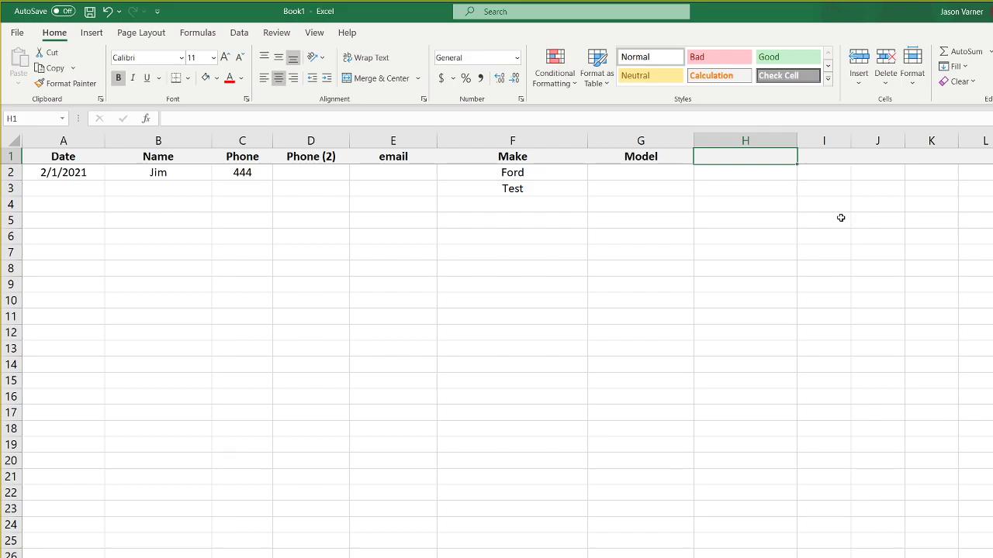
Enter the header Vehicle Type in H1 and widen column H slightly
{"action": "type", "text": "Ve"}
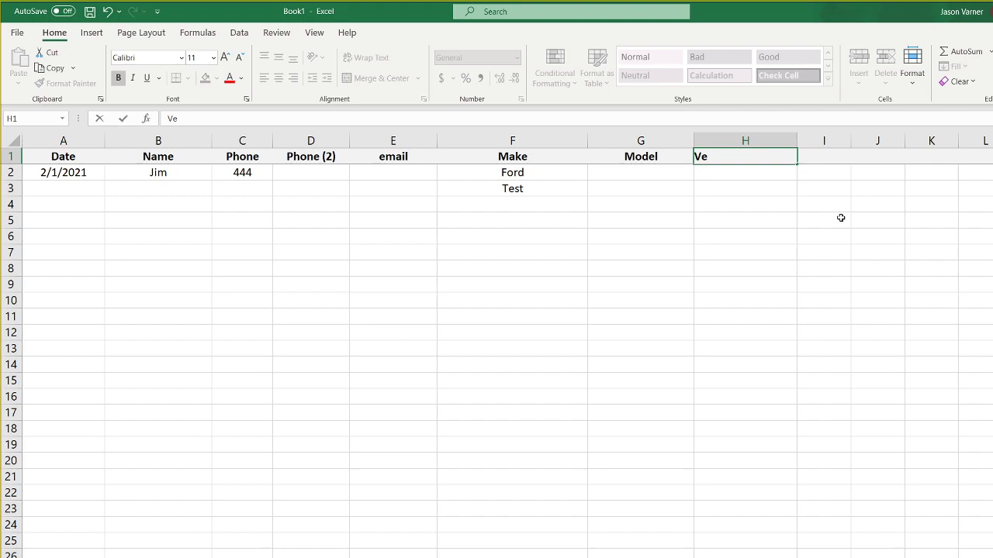
{"action": "type", "text": "hicle Type"}
{"action": "key", "text": "Return"}
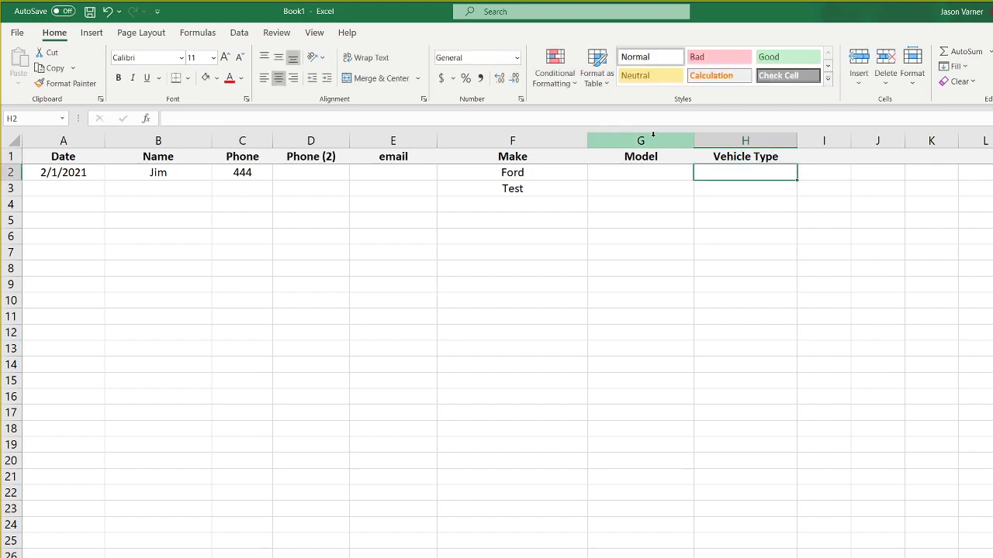
{"action": "left_click_drag", "start_coordinate": [542, 177], "coordinate": [670, 169]}
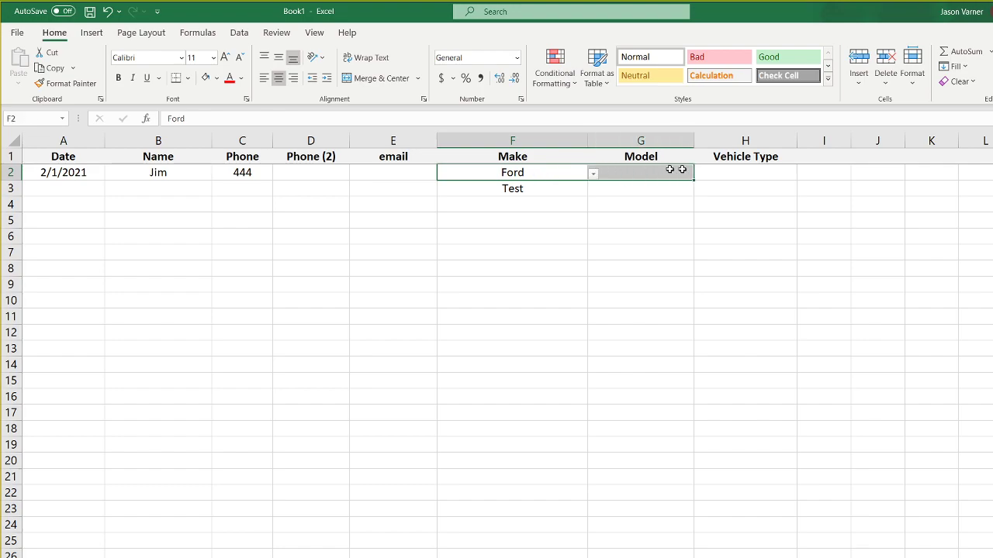
{"action": "left_click", "coordinate": [734, 171]}
{"action": "left_click_drag", "start_coordinate": [796, 139], "coordinate": [812, 137]}
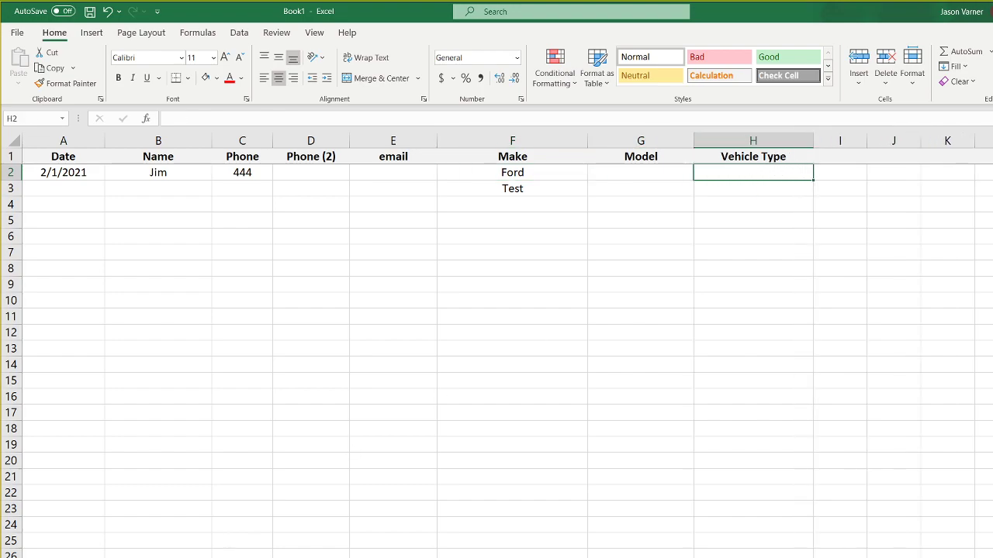
On the validation sheet, enter the header Vehicle Types in B1 and list Cars, Mid-Size Cars and Trucks beneath it
{"action": "key", "text": "ctrl+Page_Down"}
{"action": "left_click", "coordinate": [121, 151]}
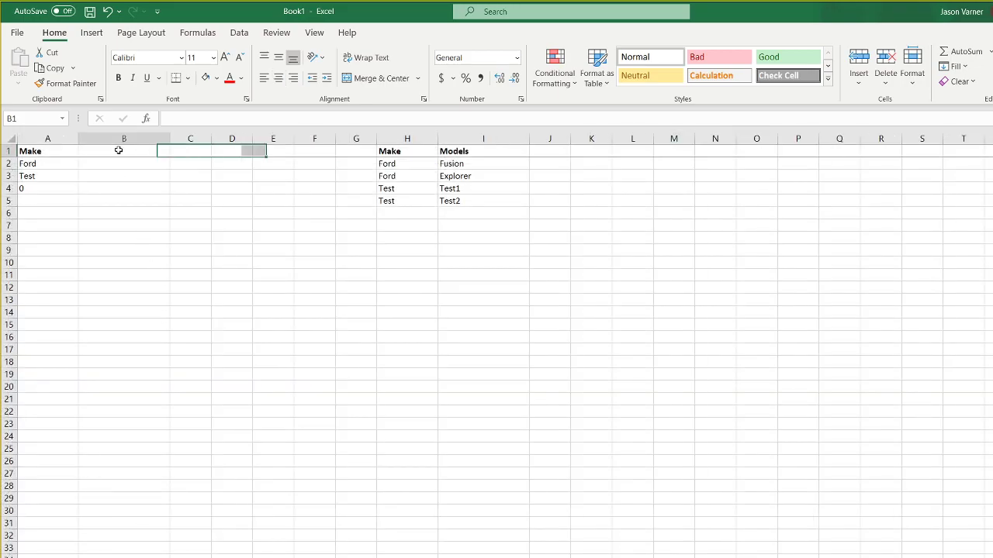
{"action": "type", "text": "Vehicle Types"}
{"action": "key", "text": "Return"}
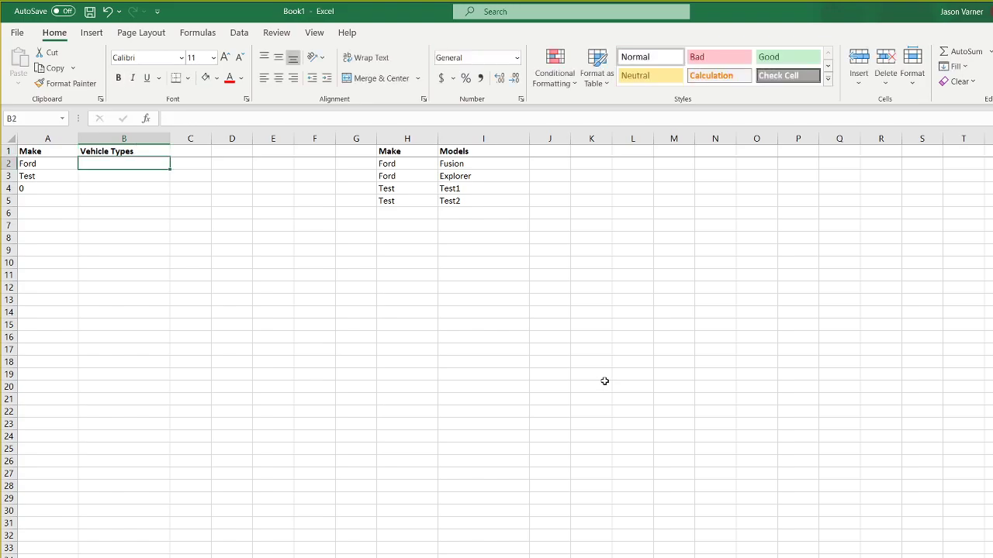
{"action": "type", "text": "Cars"}
{"action": "key", "text": "Return"}
{"action": "type", "text": "Mid-Size Cars"}
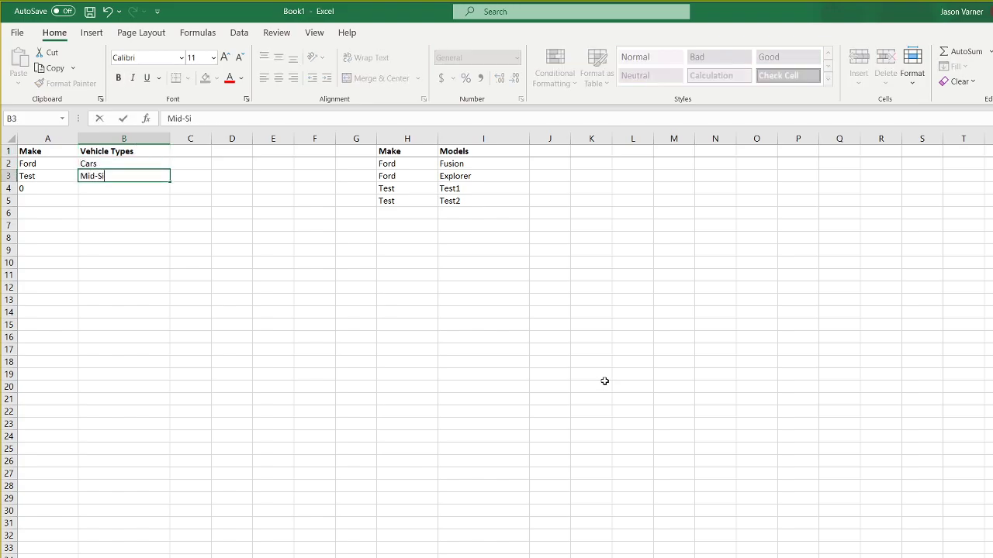
{"action": "key", "text": "Return"}
{"action": "type", "text": "Trucks"}
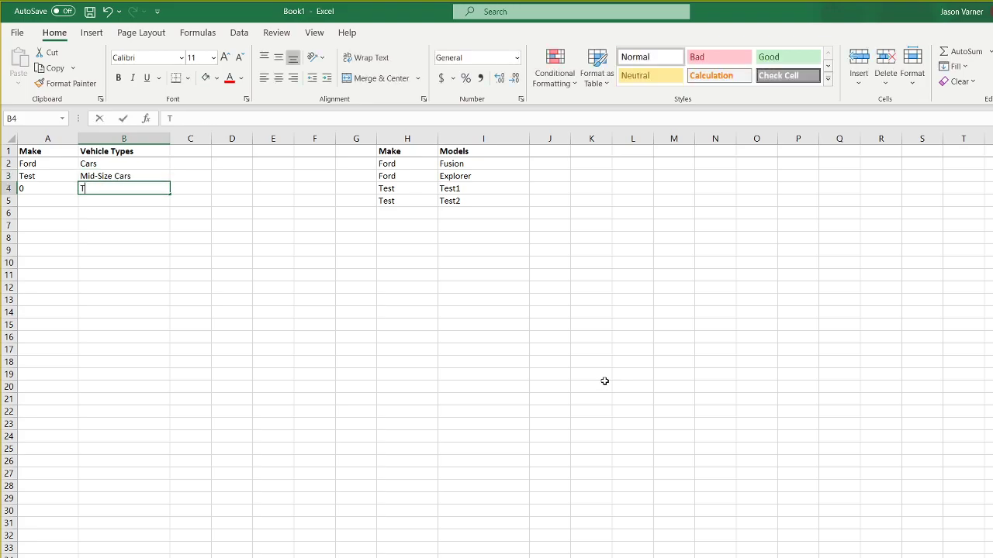
{"action": "key", "text": "Return"}
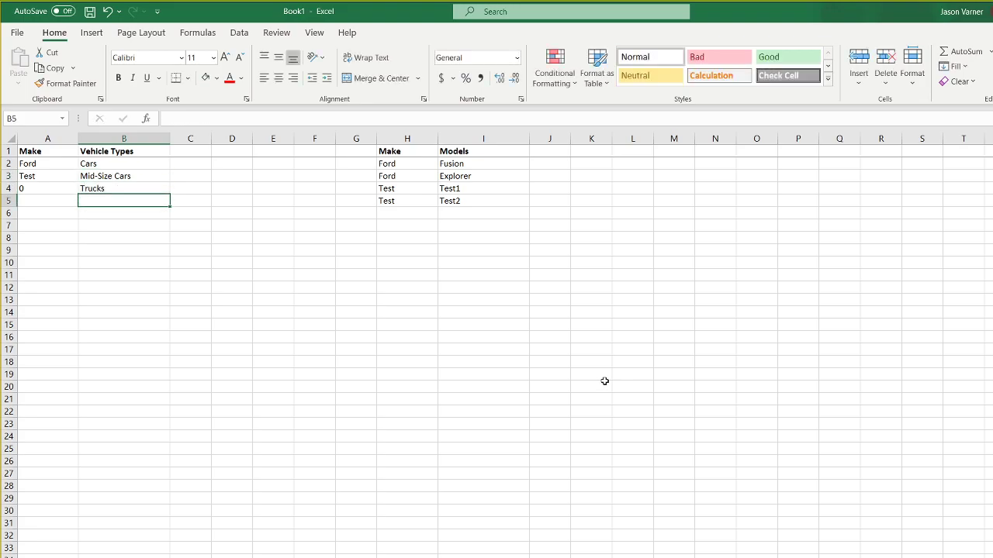
{"action": "left_click_drag", "start_coordinate": [114, 159], "coordinate": [117, 245]}
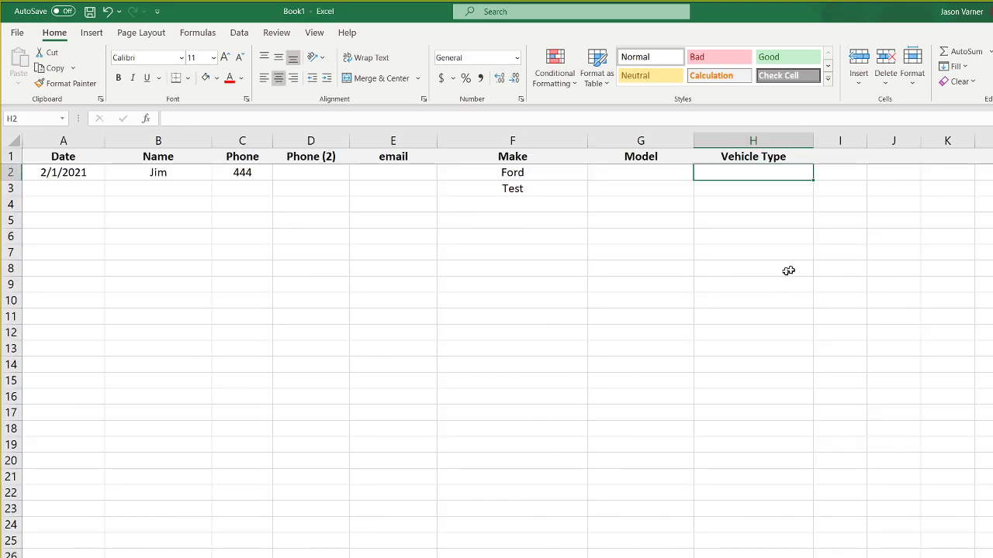
Apply list data validation to the entry sheet's Vehicle Type column, with =validation!$B$2:$B$15 as its source
{"action": "right_click", "coordinate": [754, 141]}
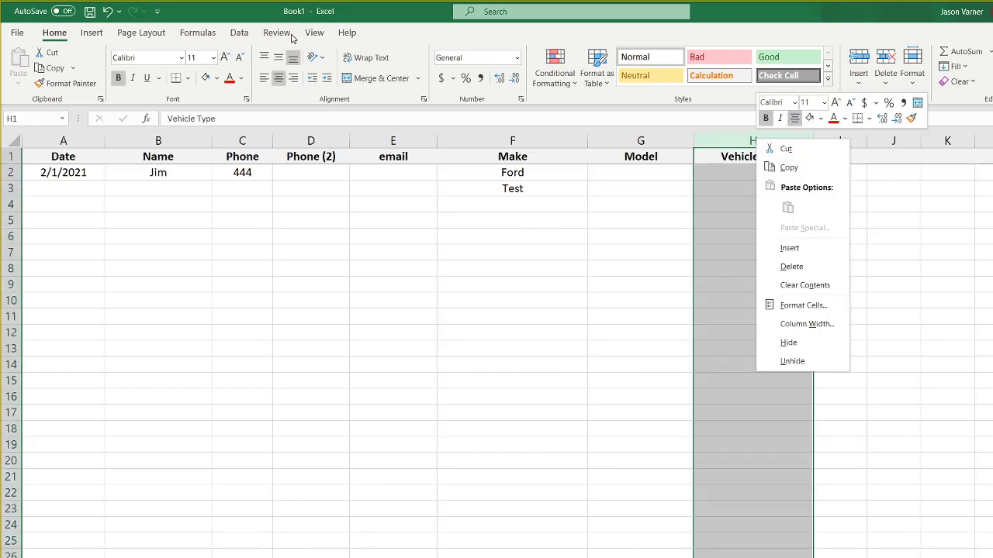
{"action": "left_click", "coordinate": [239, 32]}
{"action": "left_click", "coordinate": [750, 83]}
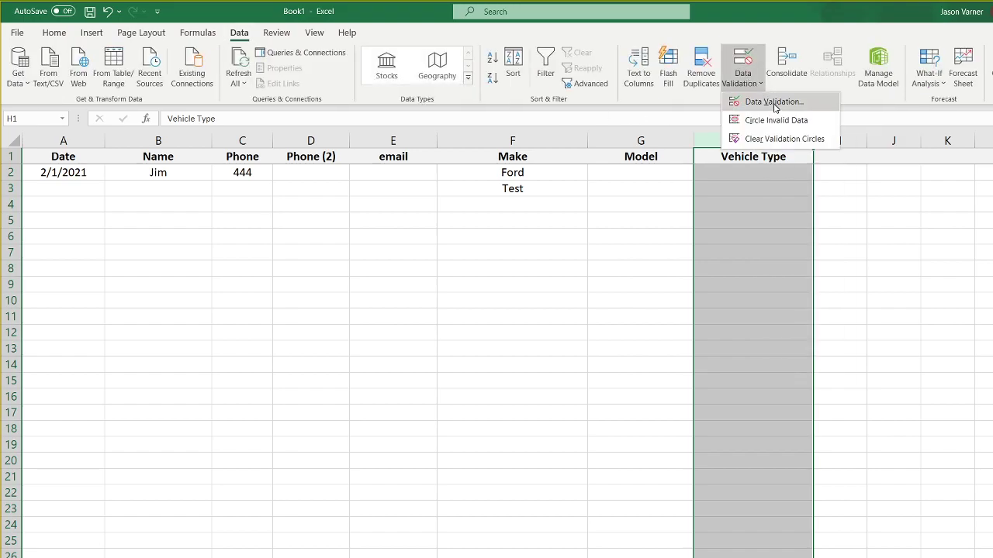
{"action": "left_click", "coordinate": [775, 109]}
{"action": "left_click", "coordinate": [311, 115]}
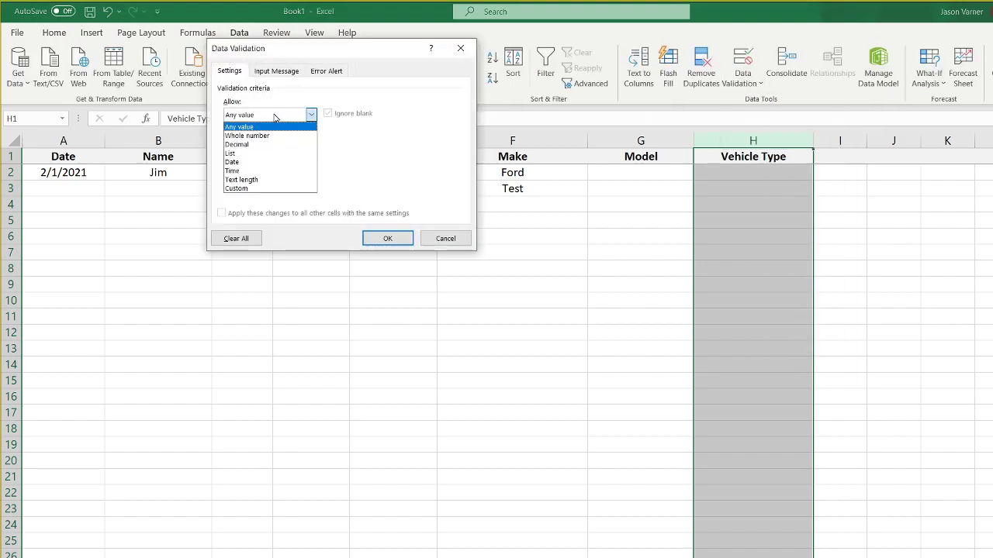
{"action": "left_click", "coordinate": [261, 154]}
{"action": "left_click", "coordinate": [389, 166]}
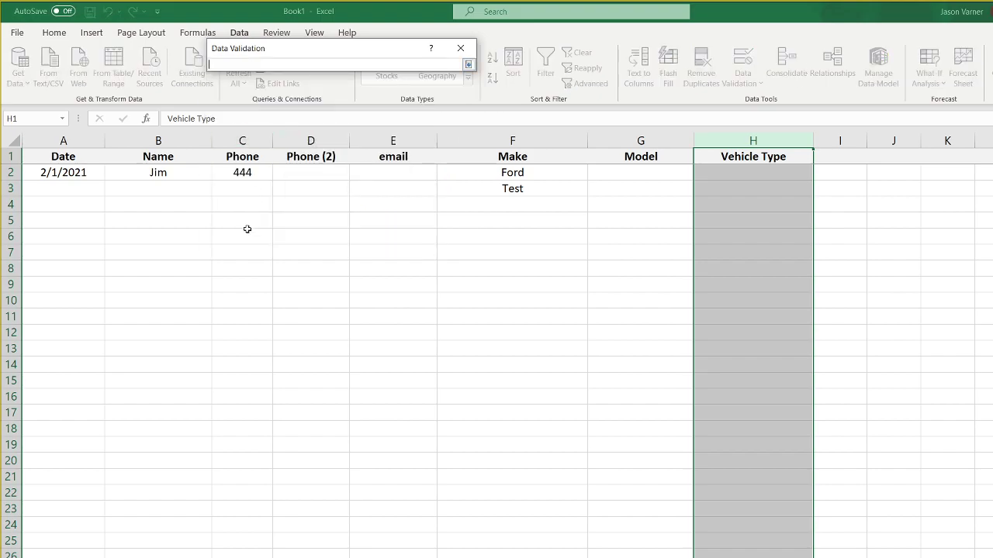
{"action": "left_click", "coordinate": [187, 557]}
{"action": "left_click", "coordinate": [233, 557]}
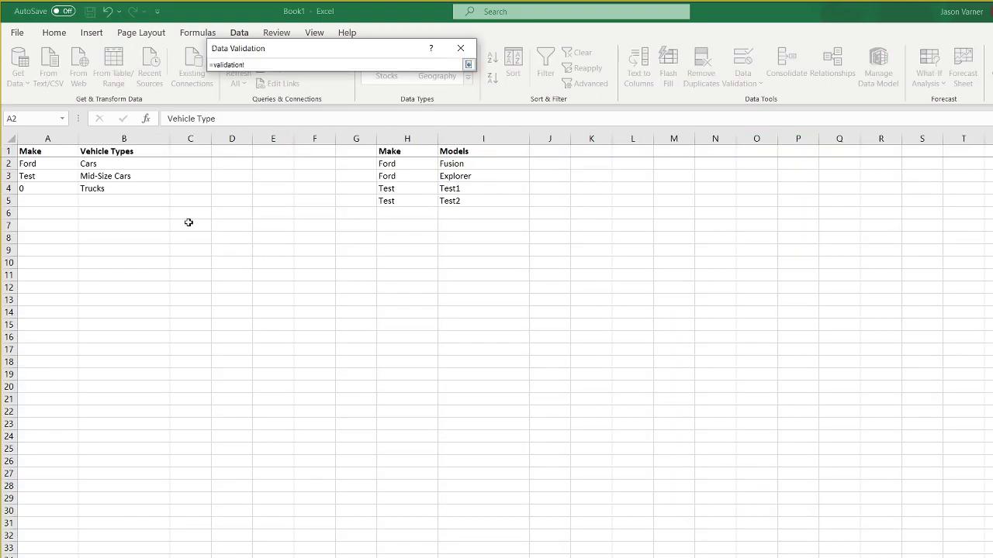
{"action": "left_click_drag", "start_coordinate": [109, 164], "coordinate": [122, 204]}
{"action": "left_click_drag", "start_coordinate": [271, 65], "coordinate": [278, 65]}
{"action": "key", "text": "Return"}
{"action": "key", "text": "Return"}
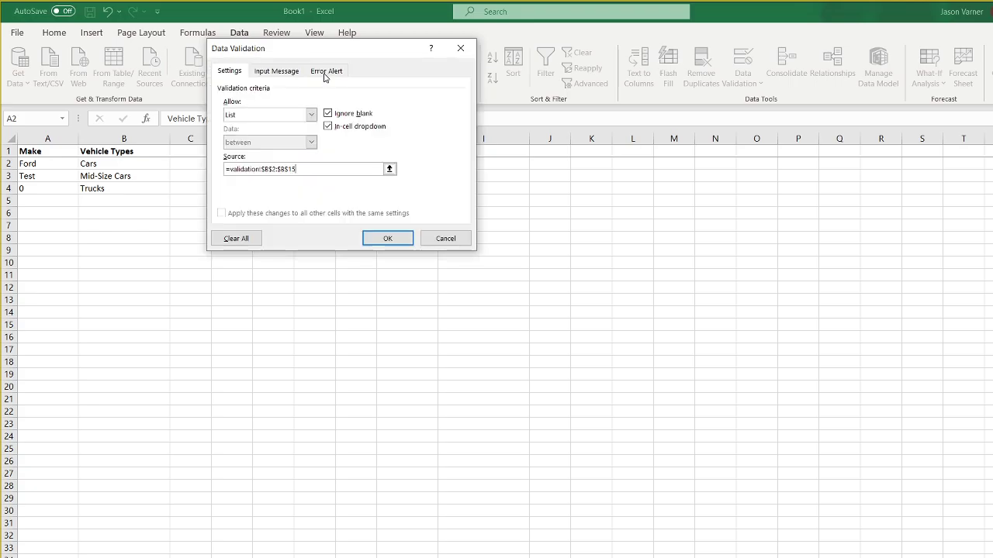
Clear the data validation from the Vehicle Type header cell H1 only
{"action": "right_click", "coordinate": [776, 153]}
{"action": "key", "text": "Escape"}
{"action": "left_click", "coordinate": [725, 158]}
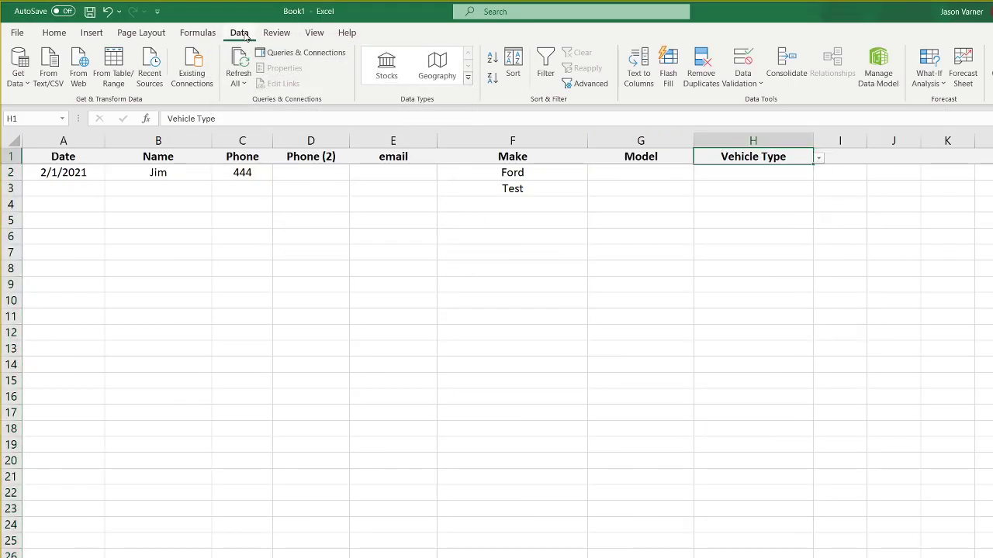
{"action": "left_click", "coordinate": [747, 80]}
{"action": "left_click", "coordinate": [755, 102]}
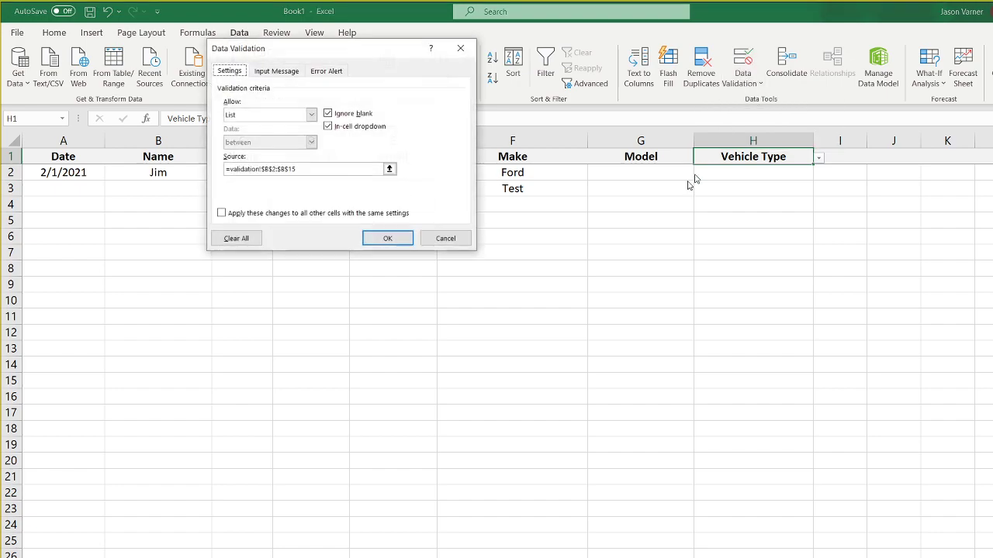
{"action": "left_click", "coordinate": [235, 238]}
{"action": "left_click", "coordinate": [396, 237]}
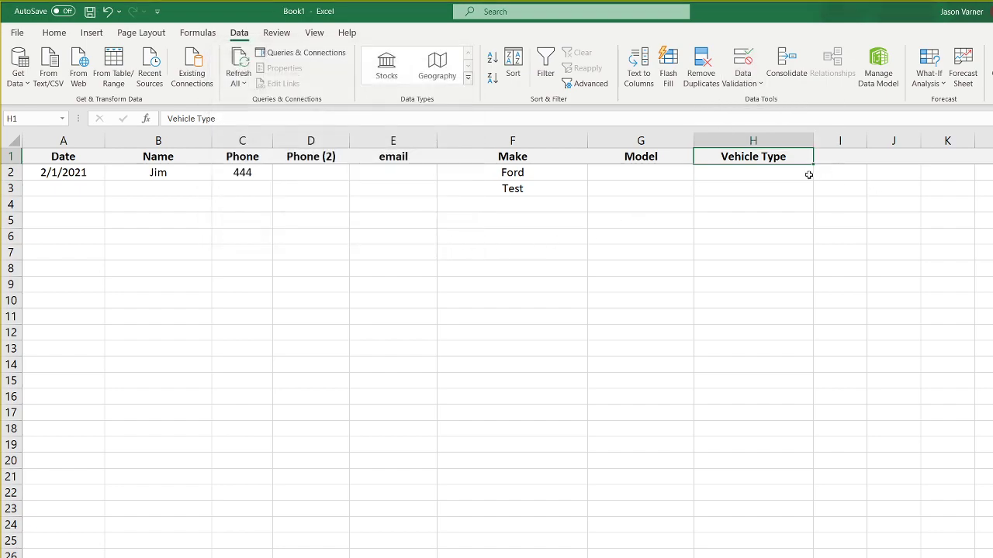
Check the vehicle type choices offered in H2 without picking one
{"action": "left_click", "coordinate": [812, 173]}
{"action": "left_click", "coordinate": [818, 175]}
{"action": "scroll", "coordinate": [810, 230], "scroll_direction": "up", "scroll_amount": 1}
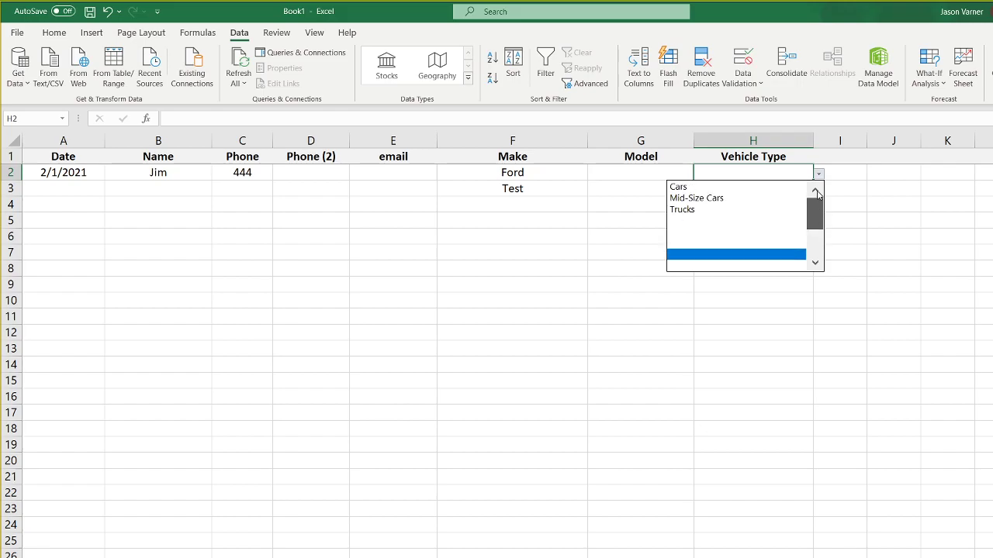
{"action": "left_click", "coordinate": [559, 189]}
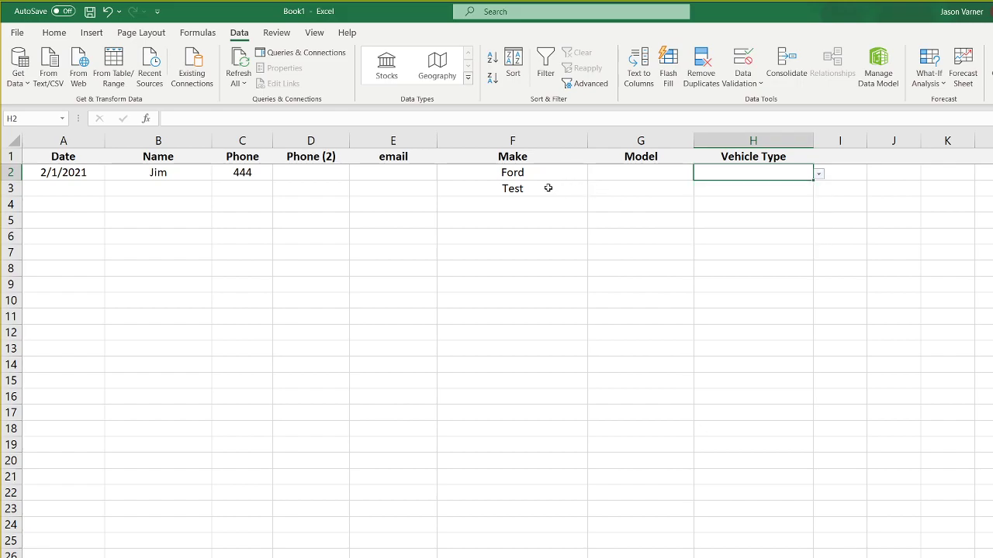
Delete the make Test from cell F3
{"action": "left_click", "coordinate": [548, 189]}
{"action": "key", "text": "BackSpace"}
{"action": "key", "text": "Return"}
{"action": "key", "text": "Return"}
{"action": "key", "text": "Return"}
{"action": "key", "text": "Return"}
{"action": "key", "text": "Return"}
{"action": "left_click", "coordinate": [537, 186]}
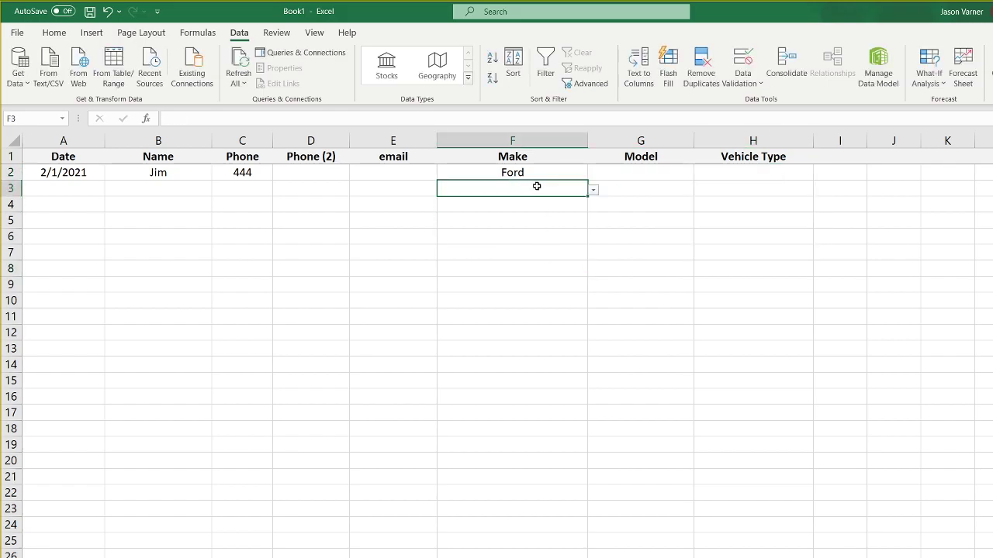
Choose Trucks from the Vehicle Type drop-down in H3
{"action": "left_click_drag", "start_coordinate": [537, 186], "coordinate": [638, 189]}
{"action": "left_click", "coordinate": [742, 188]}
{"action": "left_click", "coordinate": [819, 190]}
{"action": "left_click", "coordinate": [812, 220]}
{"action": "left_click", "coordinate": [720, 226]}
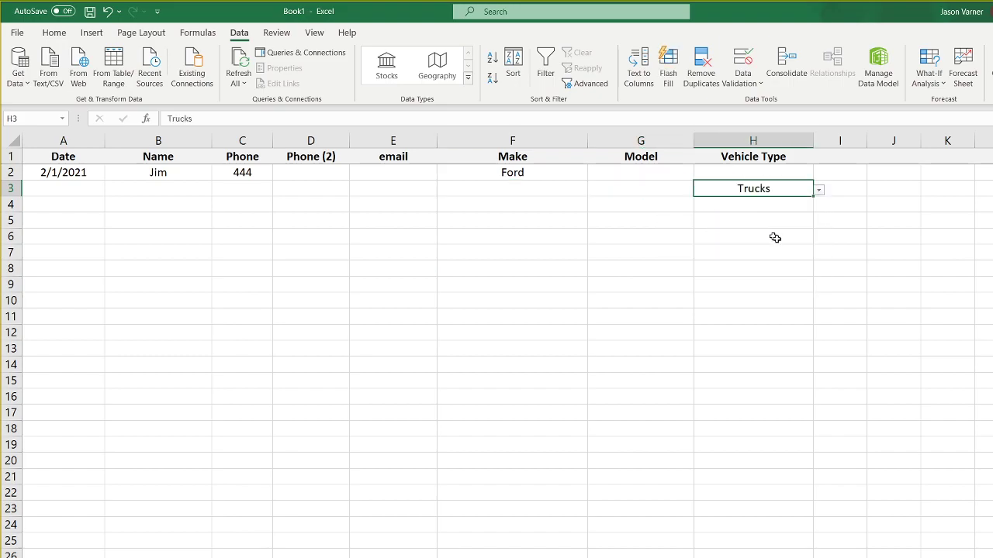
{"action": "left_click", "coordinate": [785, 250]}
Inspect the Vehicle Type header, the entries across row 2, and the empty Model cells beside the make
{"action": "left_click", "coordinate": [780, 159]}
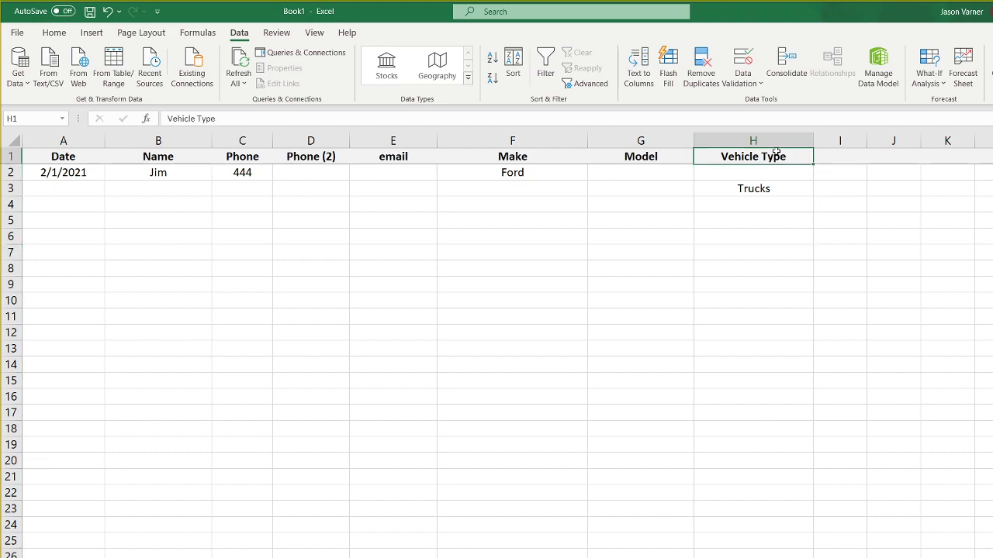
{"action": "left_click", "coordinate": [774, 139]}
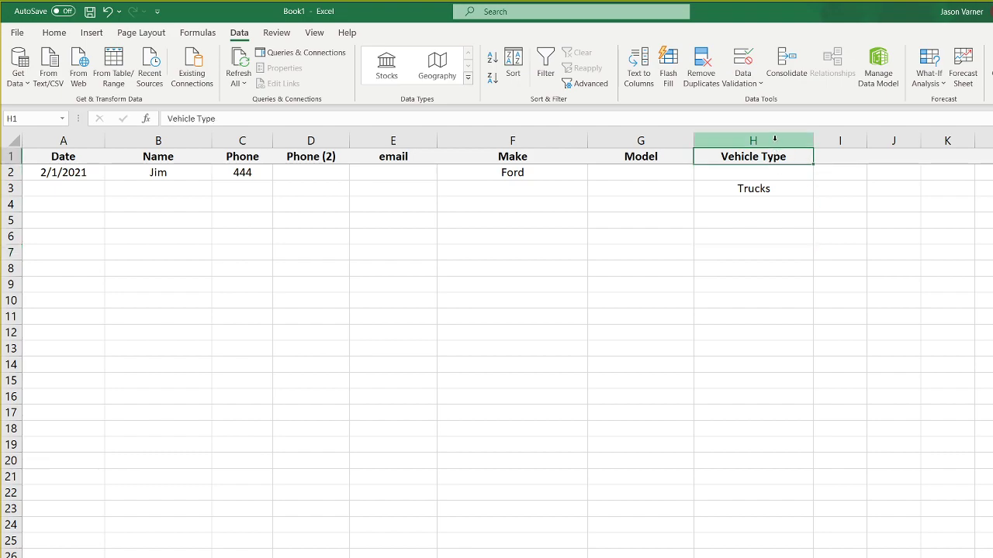
{"action": "left_click", "coordinate": [62, 177]}
{"action": "left_click", "coordinate": [126, 175]}
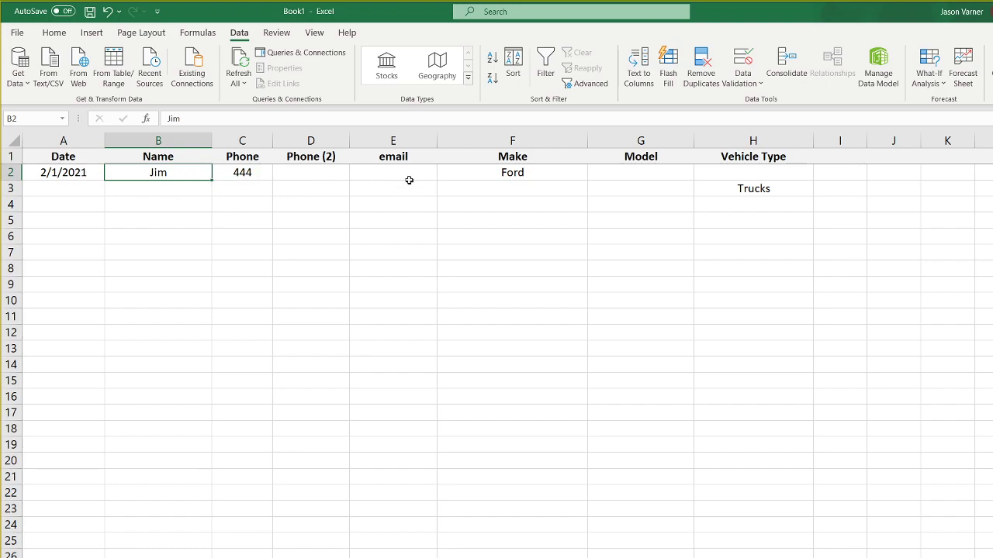
{"action": "left_click", "coordinate": [505, 175]}
{"action": "left_click", "coordinate": [659, 180]}
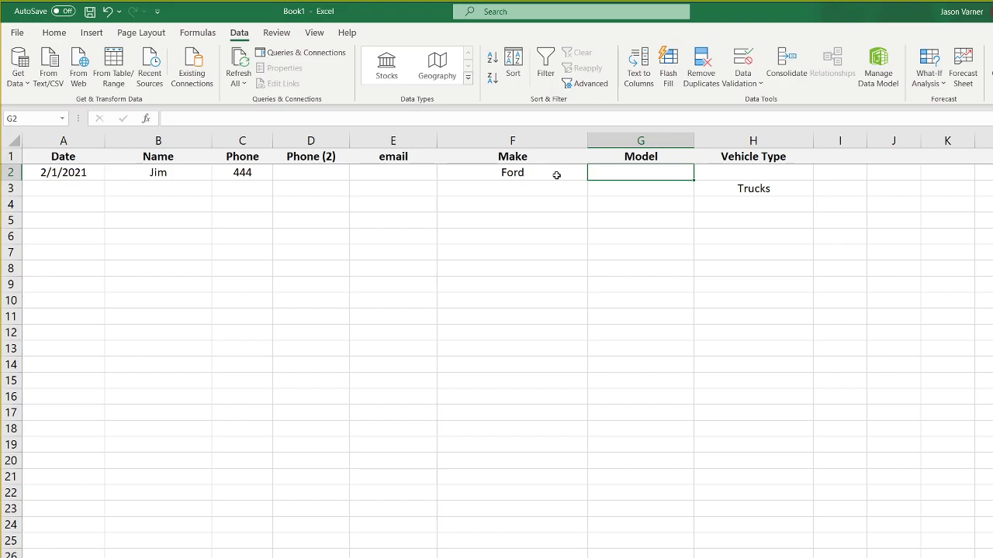
{"action": "left_click", "coordinate": [557, 175]}
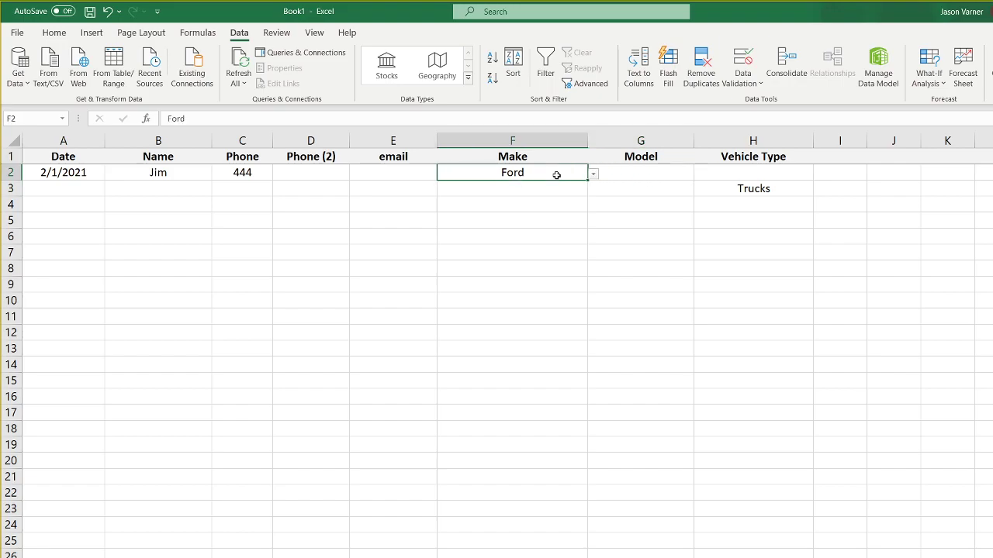
{"action": "left_click", "coordinate": [636, 205]}
{"action": "left_click", "coordinate": [636, 220]}
{"action": "left_click", "coordinate": [637, 171]}
Apply list data validation to the whole Model column, using the Ford models in I2:I3 of the validation sheet as source
{"action": "left_click", "coordinate": [638, 137]}
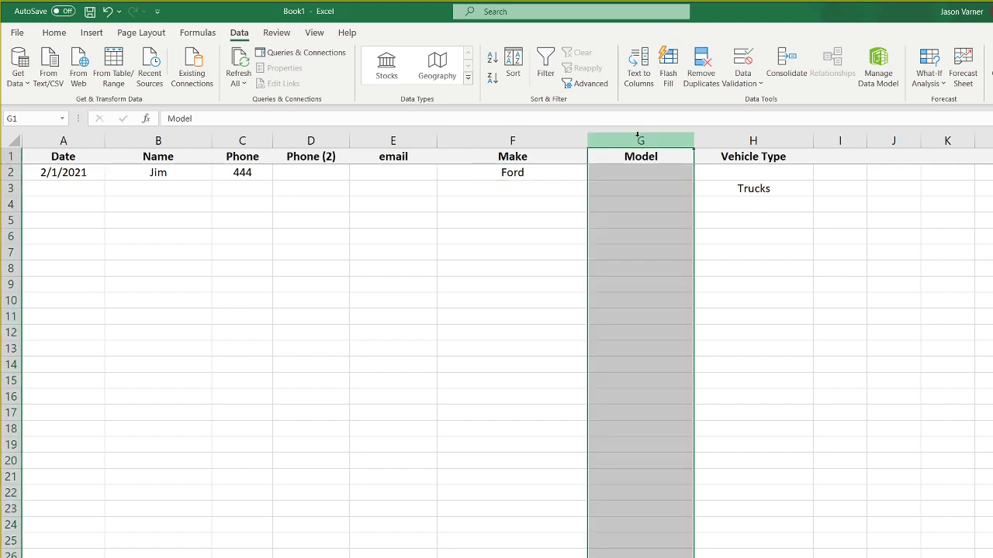
{"action": "right_click", "coordinate": [637, 137]}
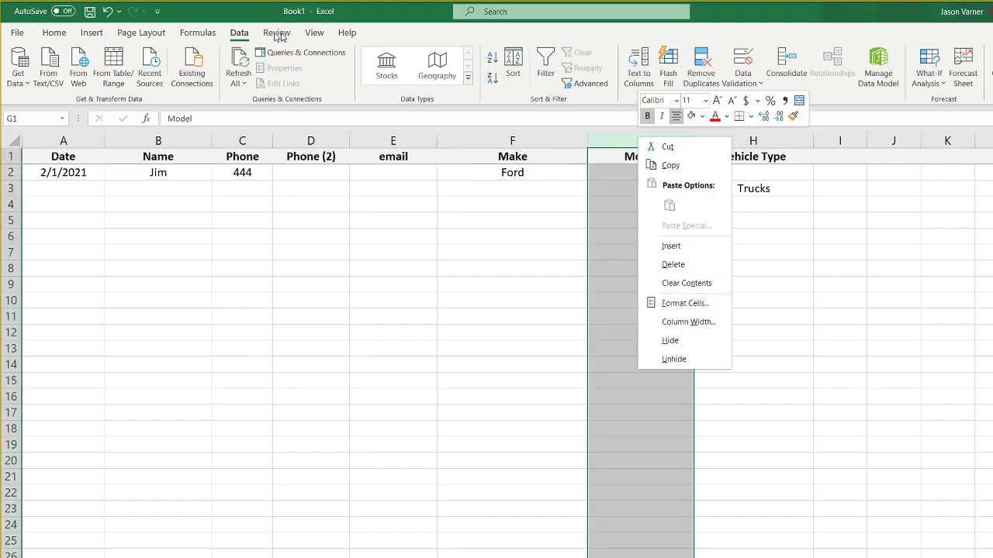
{"action": "left_click", "coordinate": [238, 36]}
{"action": "left_click", "coordinate": [743, 80]}
{"action": "left_click", "coordinate": [749, 102]}
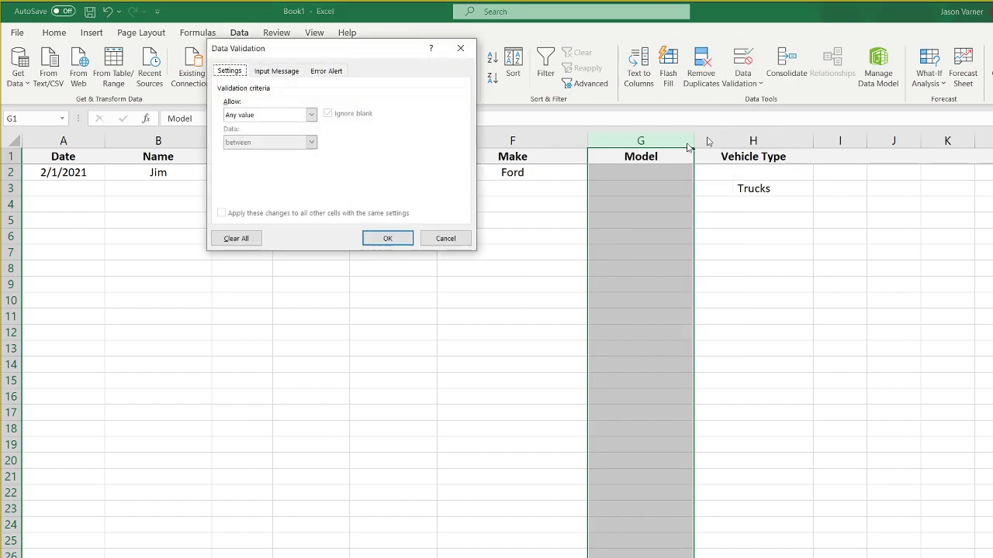
{"action": "left_click", "coordinate": [297, 116]}
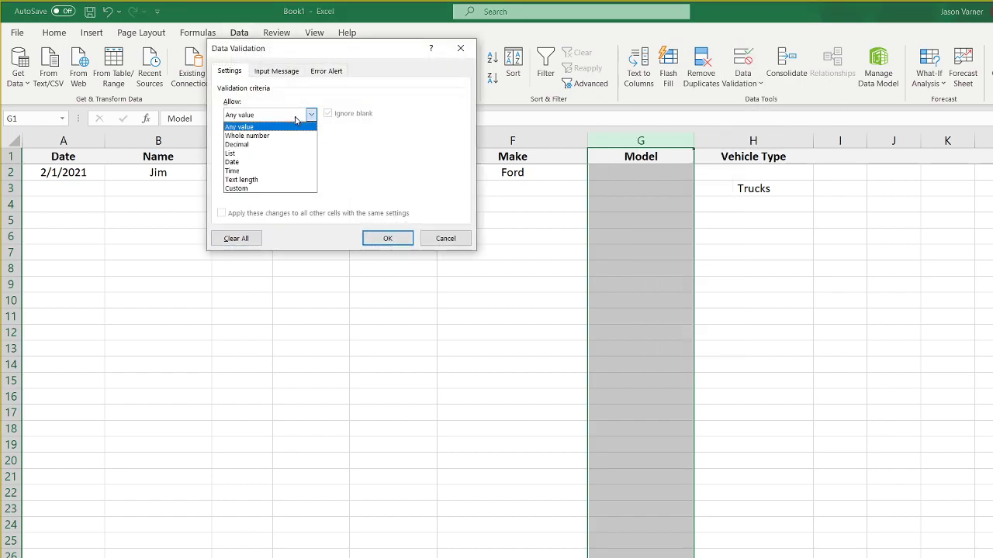
{"action": "left_click", "coordinate": [256, 151]}
{"action": "left_click", "coordinate": [389, 170]}
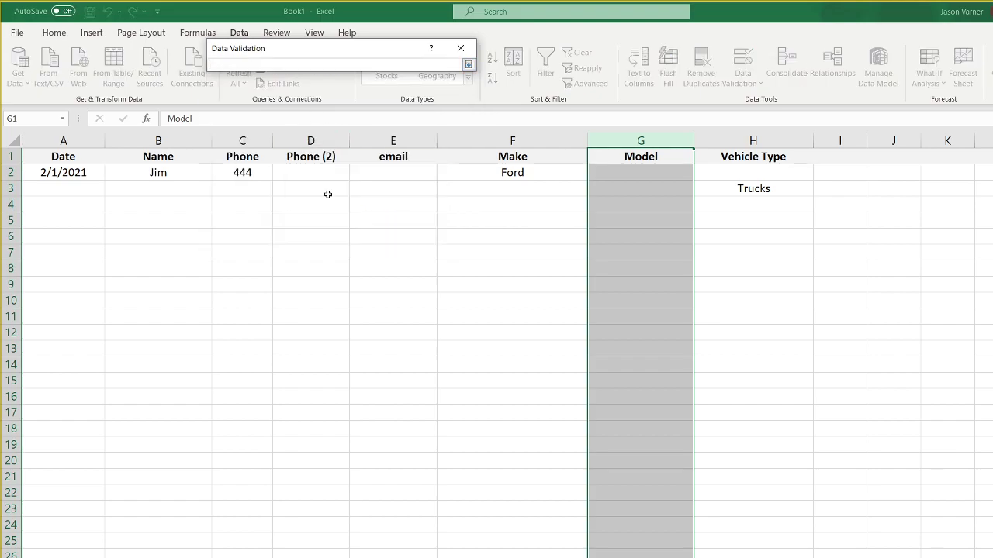
{"action": "left_click", "coordinate": [132, 557]}
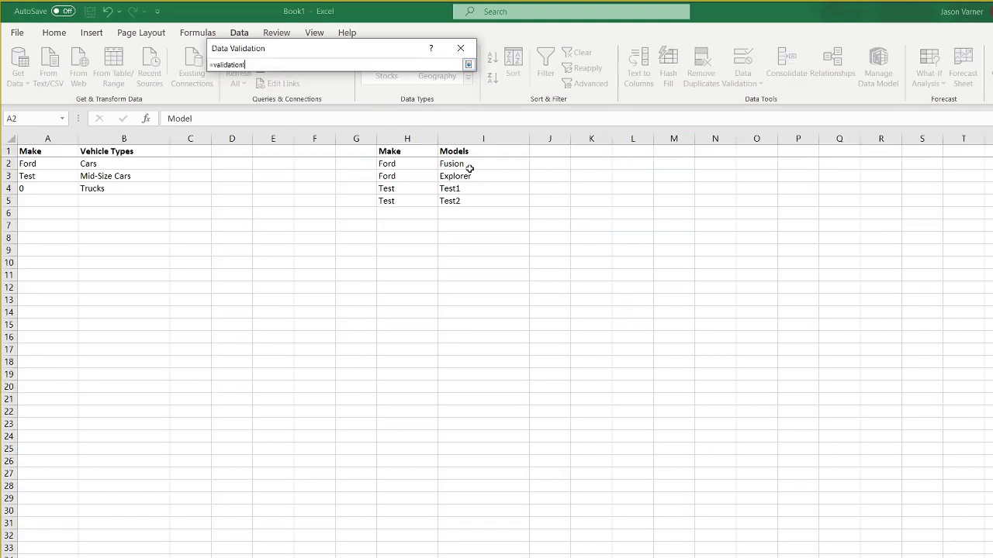
{"action": "left_click_drag", "start_coordinate": [465, 165], "coordinate": [458, 178]}
{"action": "key", "text": "Return"}
{"action": "left_click", "coordinate": [396, 240]}
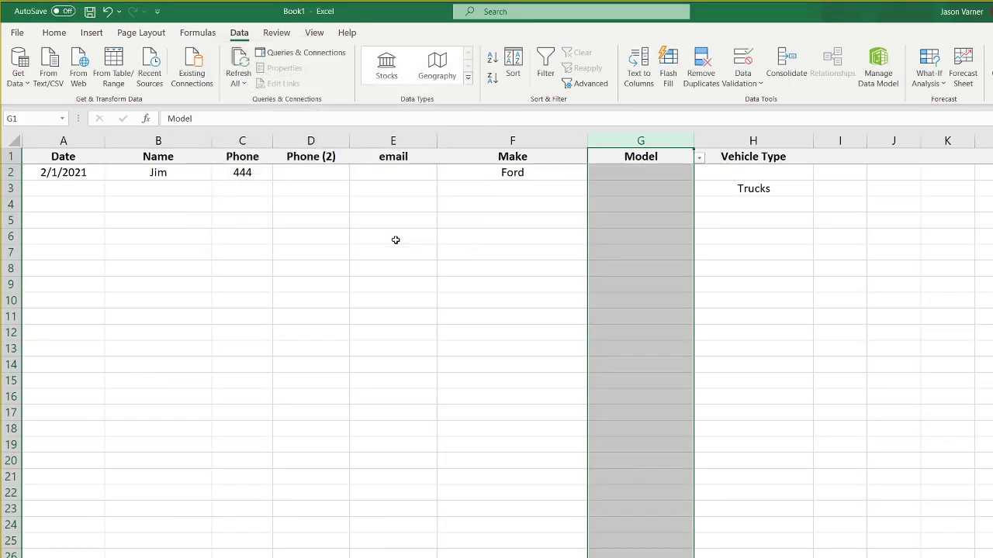
Choose Fusion from the Model drop-down in G2
{"action": "left_click", "coordinate": [739, 253]}
{"action": "left_click", "coordinate": [543, 173]}
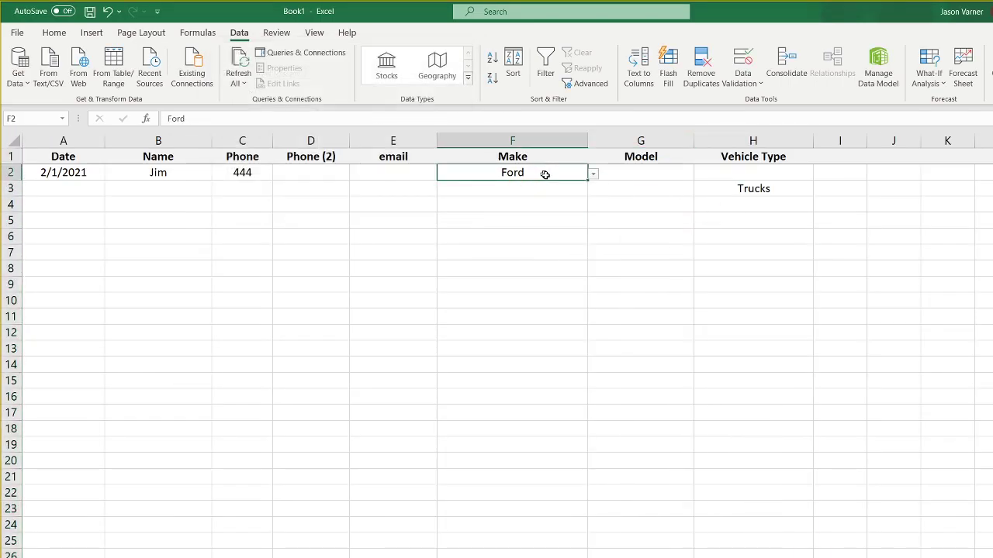
{"action": "left_click", "coordinate": [643, 177]}
{"action": "left_click", "coordinate": [548, 167]}
{"action": "left_click", "coordinate": [669, 172]}
{"action": "left_click", "coordinate": [698, 175]}
{"action": "scroll", "coordinate": [678, 196], "scroll_direction": "up", "scroll_amount": 2}
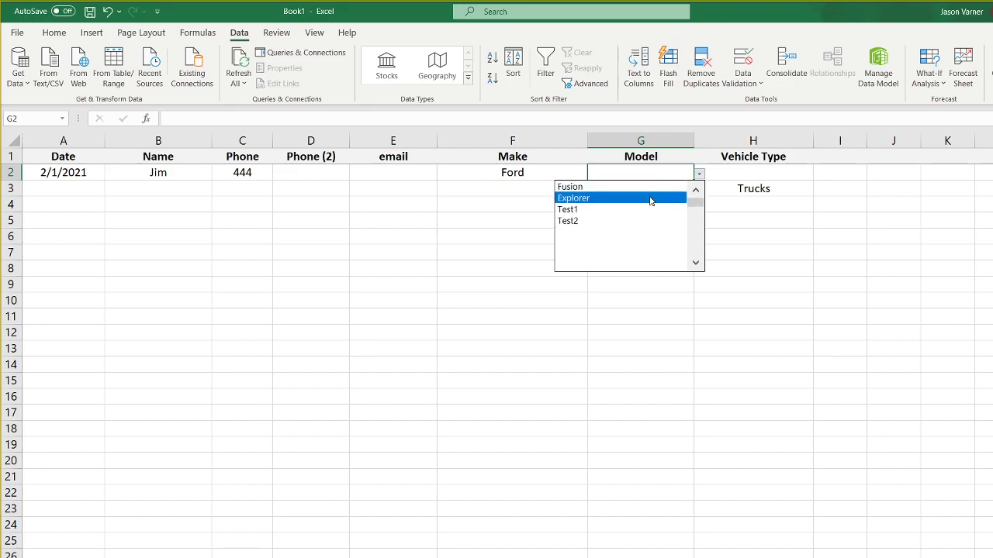
{"action": "left_click", "coordinate": [644, 188]}
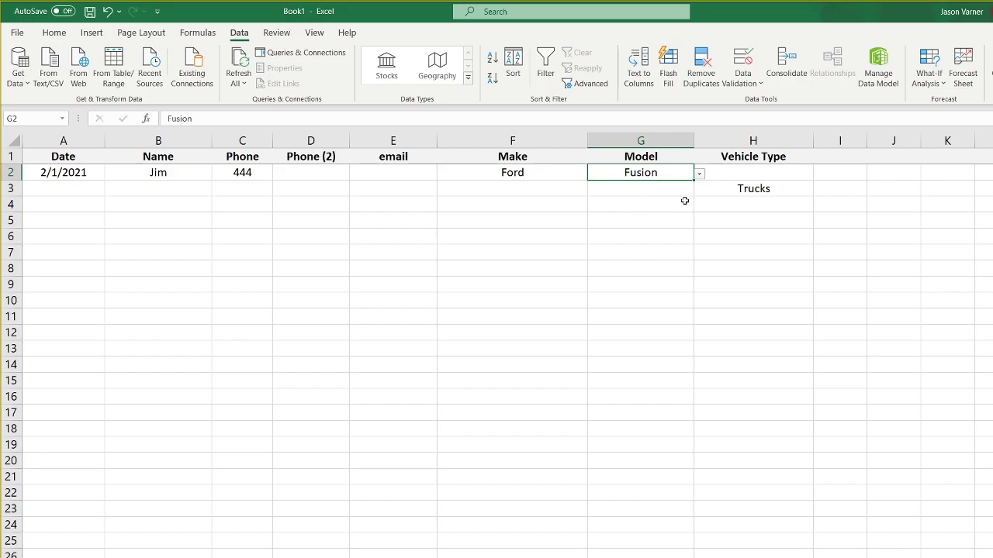
Try entering fusion and fsdf by hand in Model cell G2, and clear the cell
{"action": "type", "text": "fusion"}
{"action": "key", "text": "BackSpace"}
{"action": "key", "text": "BackSpace"}
{"action": "key", "text": "BackSpace"}
{"action": "key", "text": "BackSpace"}
{"action": "key", "text": "BackSpace"}
{"action": "key", "text": "BackSpace"}
{"action": "type", "text": "fsdf"}
{"action": "key", "text": "BackSpace"}
{"action": "key", "text": "BackSpace"}
{"action": "key", "text": "BackSpace"}
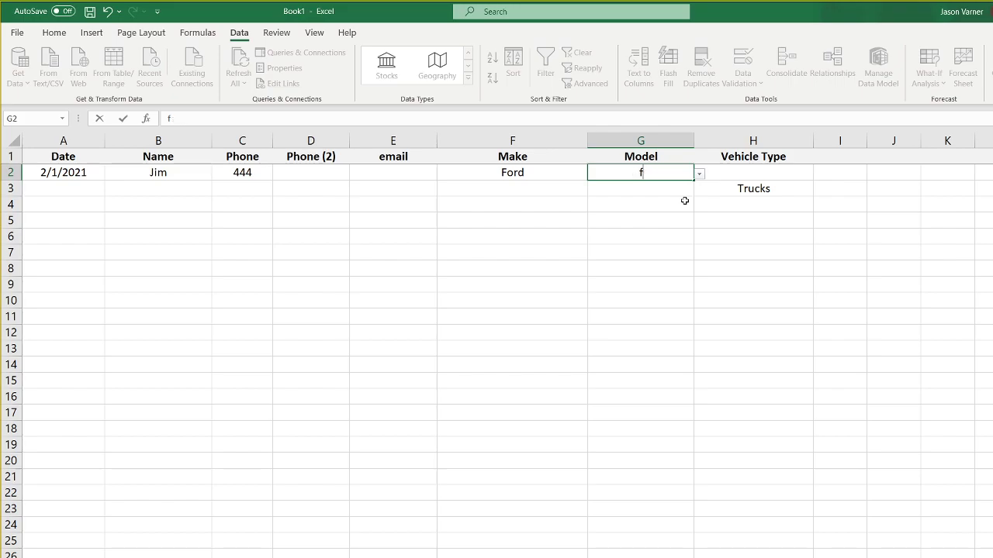
{"action": "key", "text": "Return"}
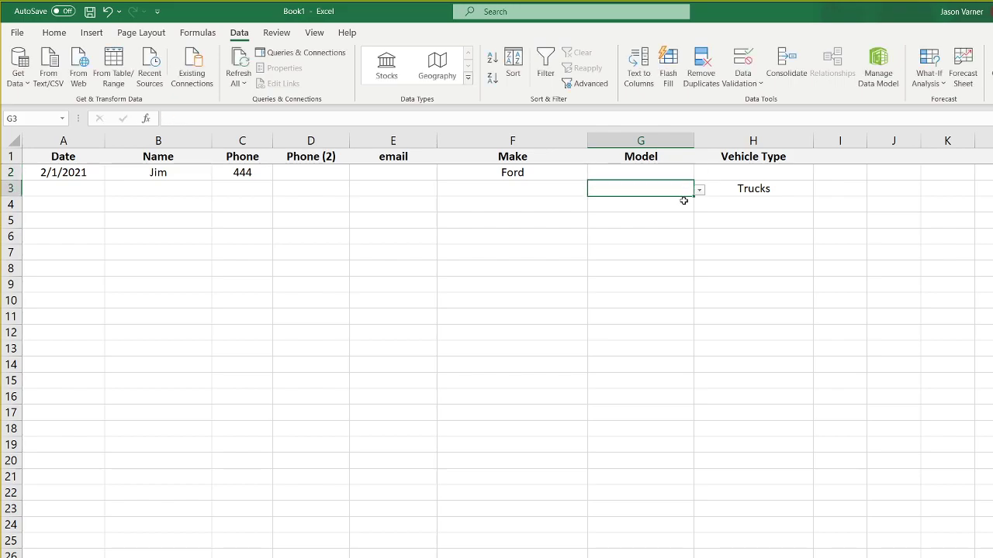
Choose Explorer from the Model drop-down in G2
{"action": "left_click", "coordinate": [673, 174]}
{"action": "left_click", "coordinate": [699, 174]}
{"action": "left_click_drag", "start_coordinate": [687, 210], "coordinate": [693, 191]}
{"action": "left_click", "coordinate": [629, 197]}
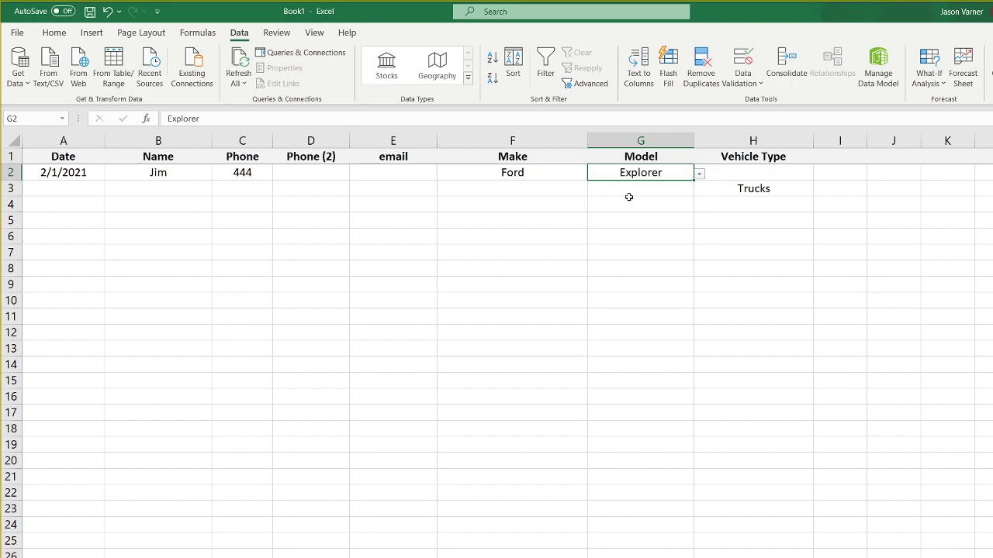
{"action": "left_click", "coordinate": [54, 33]}
{"action": "left_click", "coordinate": [89, 13]}
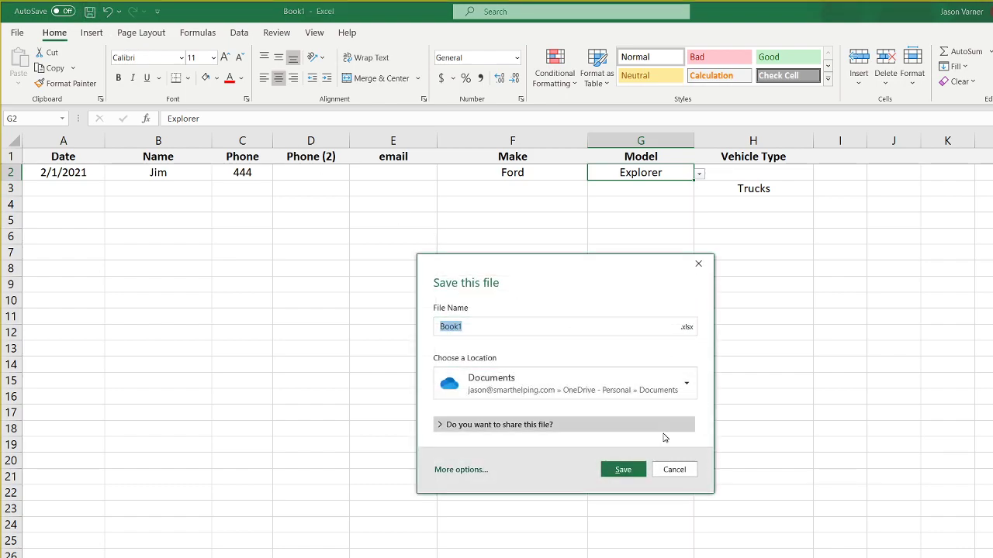
{"action": "left_click", "coordinate": [673, 470]}
{"action": "left_click", "coordinate": [677, 235]}
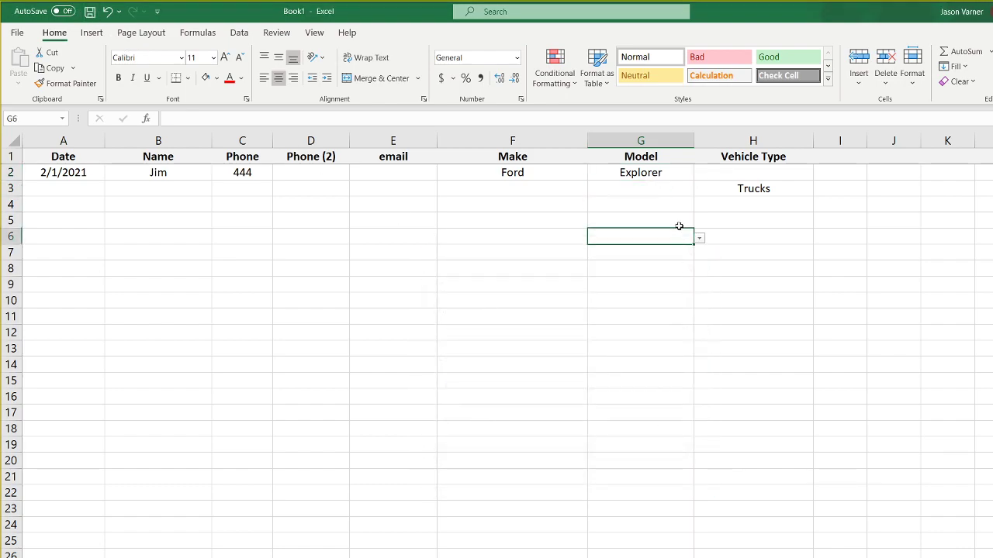
Set the Vehicle Type in H2 to Cars from its drop-down list
{"action": "left_click", "coordinate": [643, 173]}
{"action": "left_click", "coordinate": [554, 177]}
{"action": "left_click", "coordinate": [638, 172]}
{"action": "left_click", "coordinate": [742, 169]}
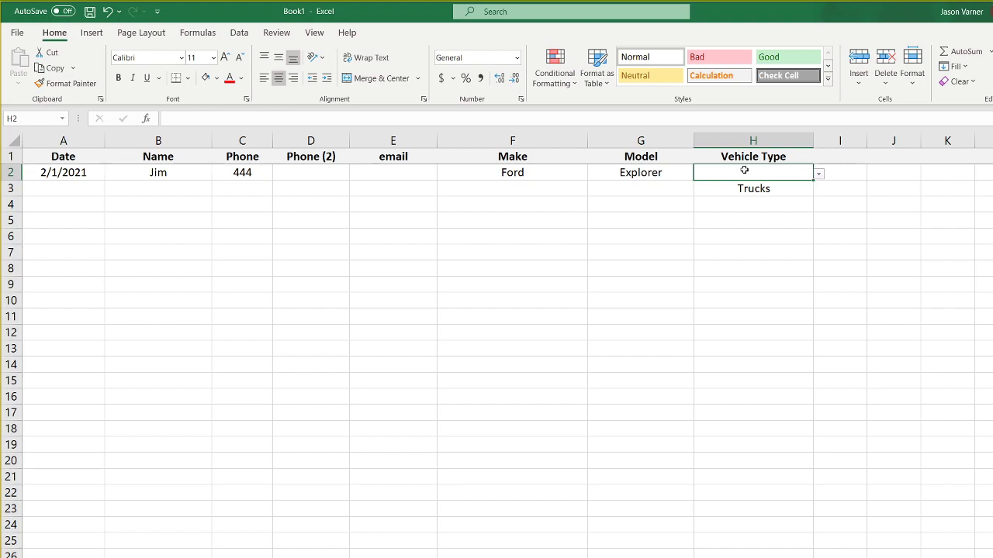
{"action": "left_click", "coordinate": [819, 175]}
{"action": "left_click_drag", "start_coordinate": [818, 220], "coordinate": [814, 203]}
{"action": "left_click", "coordinate": [755, 177]}
{"action": "left_click", "coordinate": [818, 174]}
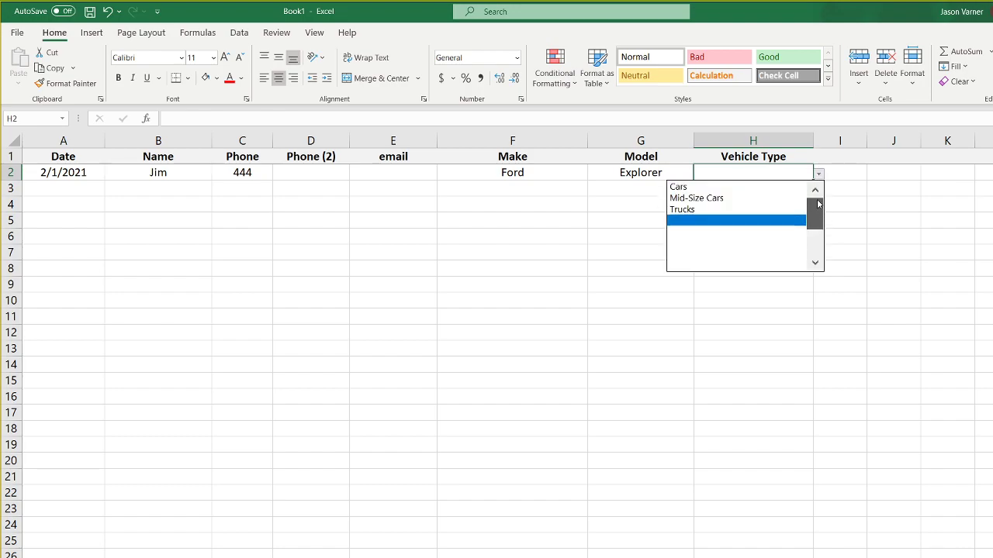
{"action": "left_click", "coordinate": [773, 188]}
{"action": "left_click", "coordinate": [771, 231]}
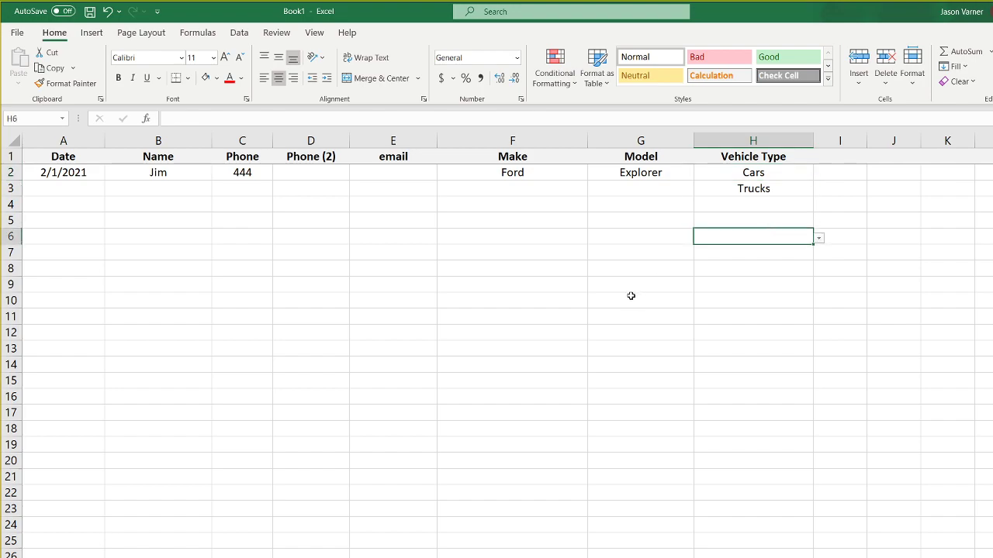
Review the entry rows under the headers and the choices offered by the Vehicle Type drop-down in H4
{"action": "left_click_drag", "start_coordinate": [62, 173], "coordinate": [737, 281]}
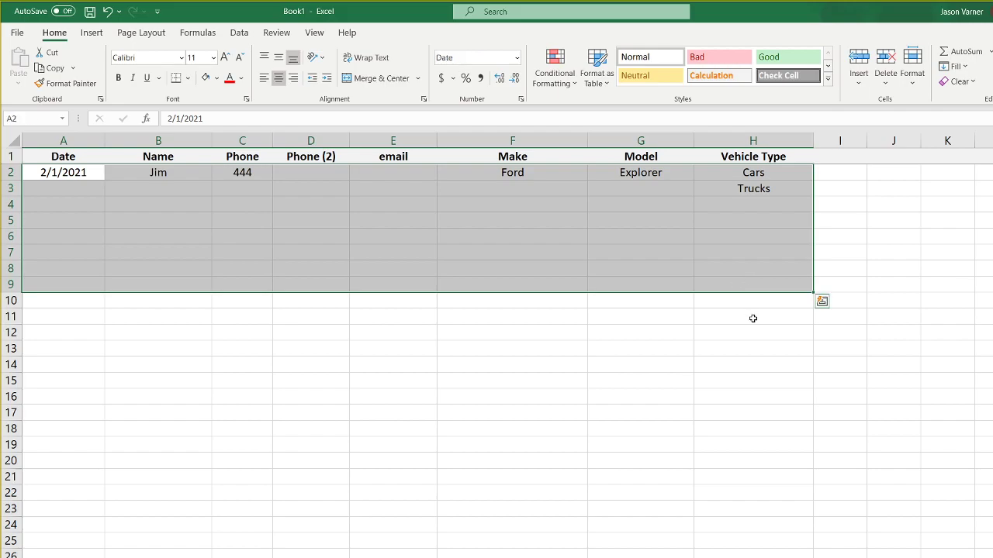
{"action": "left_click_drag", "start_coordinate": [752, 318], "coordinate": [42, 364]}
{"action": "left_click_drag", "start_coordinate": [756, 267], "coordinate": [3, 429]}
{"action": "left_click_drag", "start_coordinate": [744, 211], "coordinate": [14, 415]}
{"action": "left_click", "coordinate": [125, 318]}
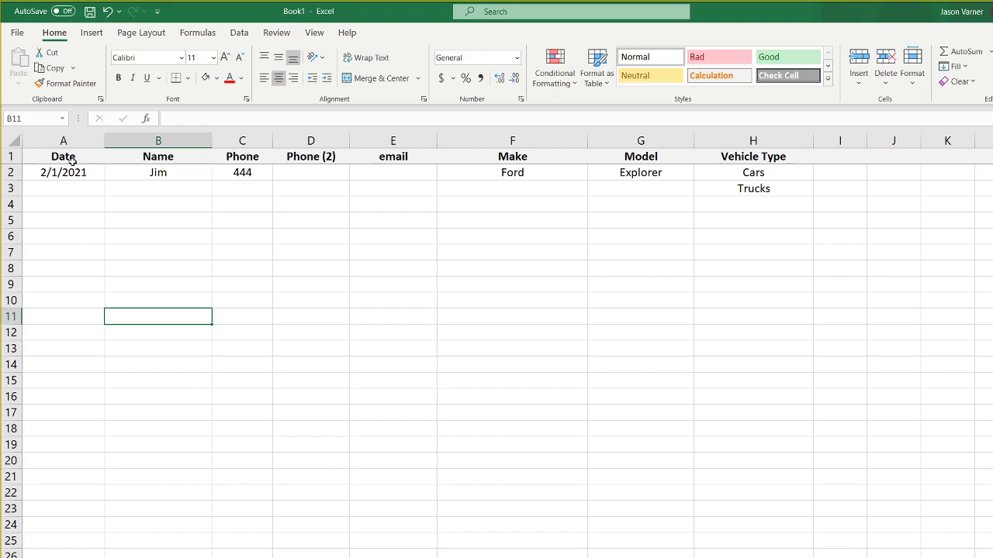
{"action": "scroll", "coordinate": [69, 337], "scroll_direction": "down", "scroll_amount": 3}
{"action": "scroll", "coordinate": [181, 387], "scroll_direction": "up", "scroll_amount": 3}
{"action": "left_click", "coordinate": [768, 175]}
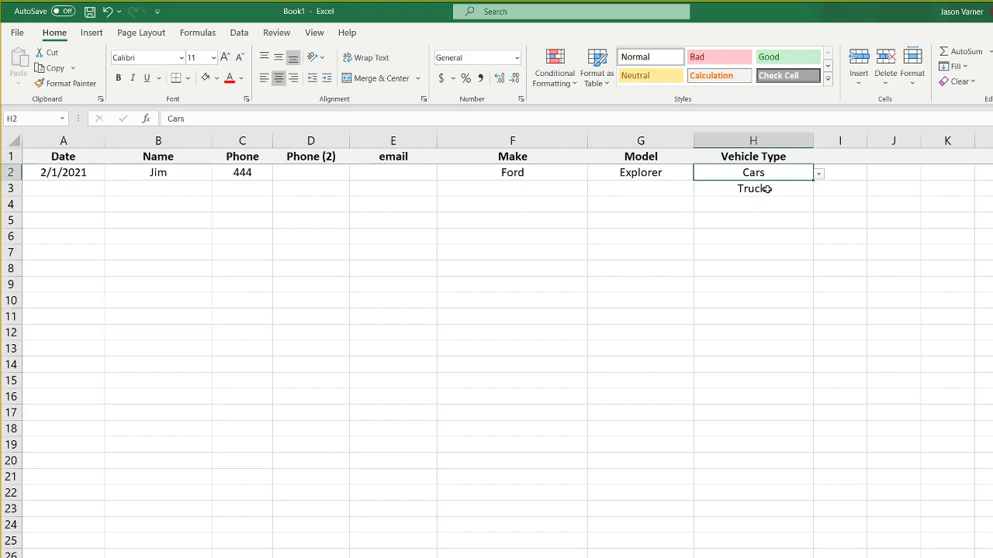
{"action": "left_click", "coordinate": [765, 188]}
{"action": "left_click", "coordinate": [765, 199]}
{"action": "left_click", "coordinate": [819, 206]}
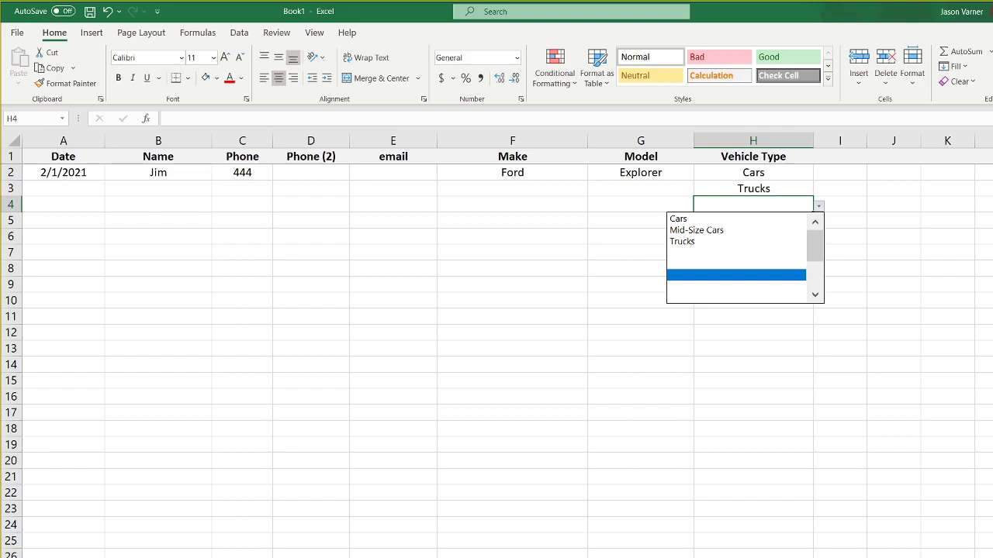
{"action": "left_click", "coordinate": [774, 158]}
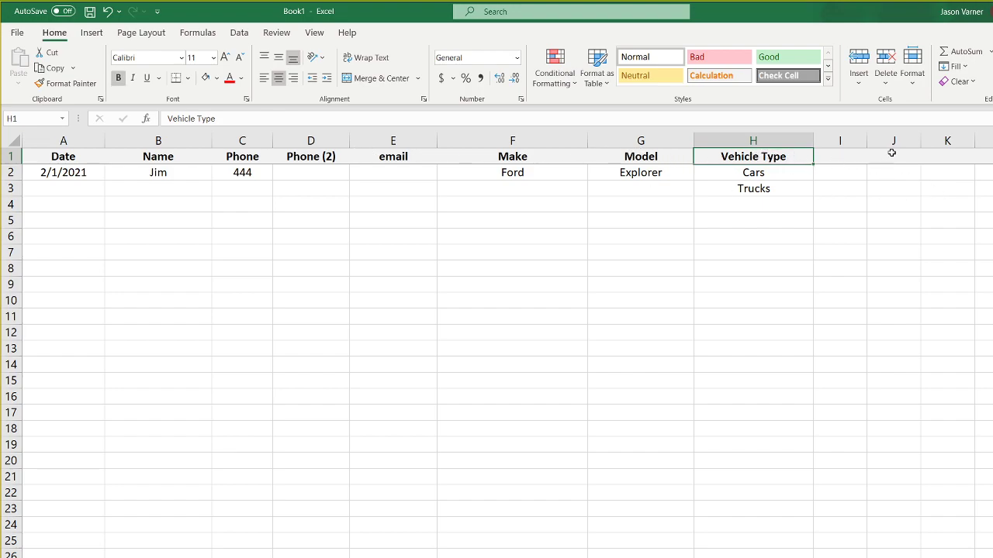
Widen empty column I slightly and insert a new column headed Status between email and Make
{"action": "left_click", "coordinate": [872, 140]}
{"action": "left_click_drag", "start_coordinate": [867, 139], "coordinate": [889, 138]}
{"action": "right_click", "coordinate": [518, 139]}
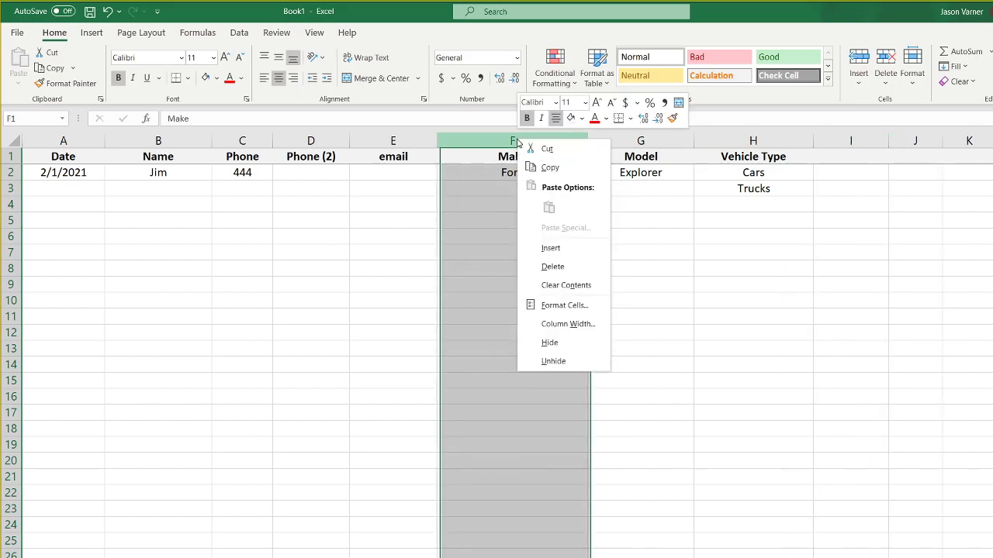
{"action": "left_click", "coordinate": [552, 247]}
{"action": "left_click", "coordinate": [420, 161]}
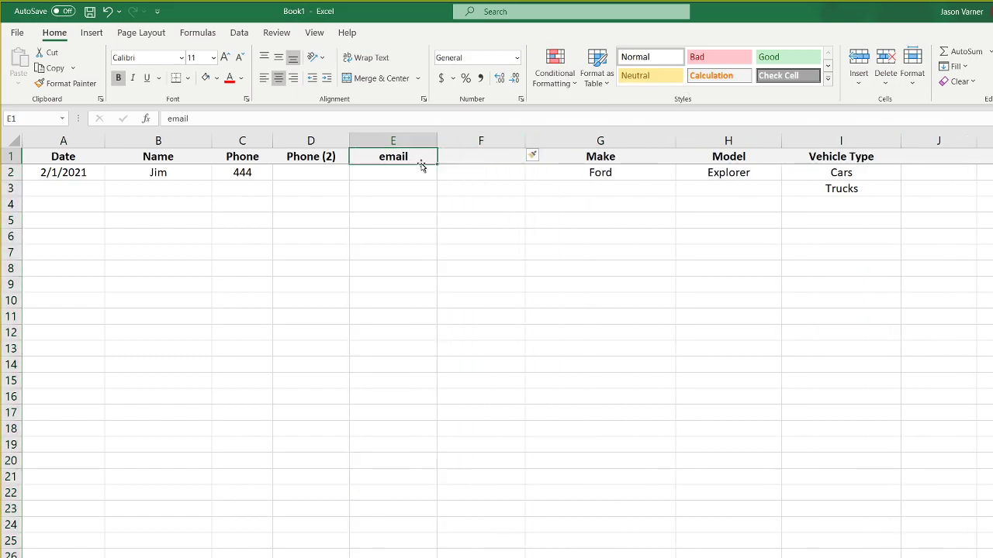
{"action": "left_click_drag", "start_coordinate": [439, 165], "coordinate": [525, 162]}
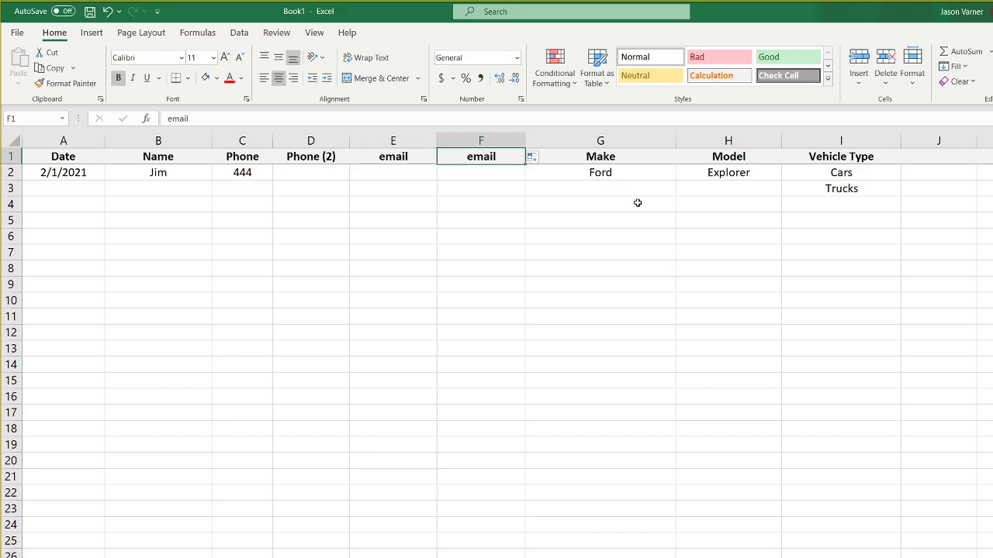
{"action": "type", "text": "Status"}
{"action": "key", "text": "Return"}
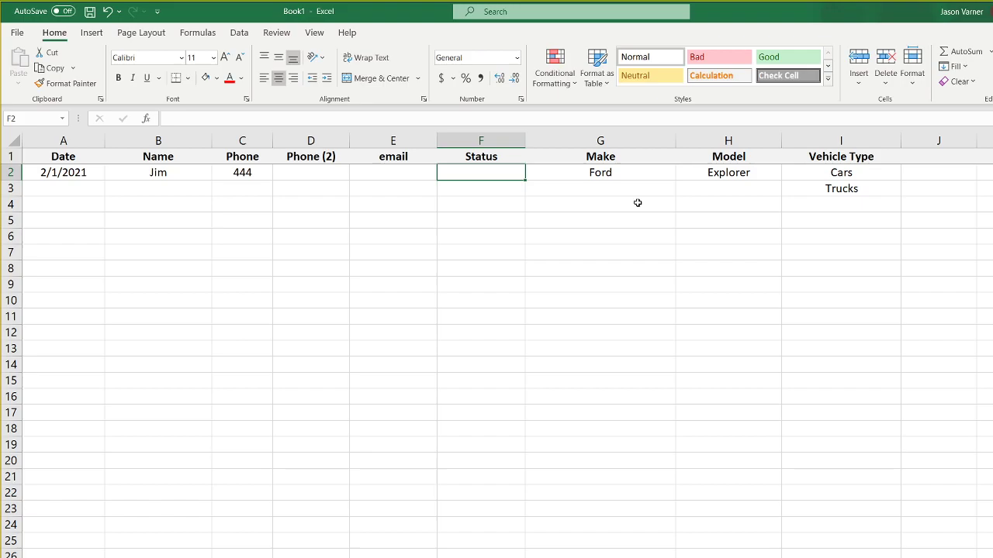
On the validation sheet, add the bold header Status in C1 beside Vehicle Types and widen column C
{"action": "left_click_drag", "start_coordinate": [48, 174], "coordinate": [840, 173]}
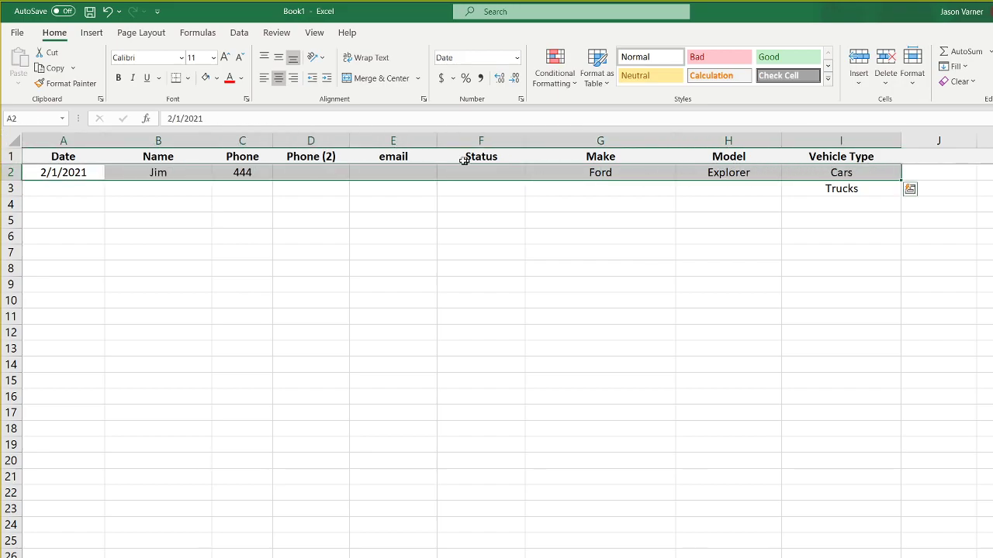
{"action": "left_click", "coordinate": [401, 171]}
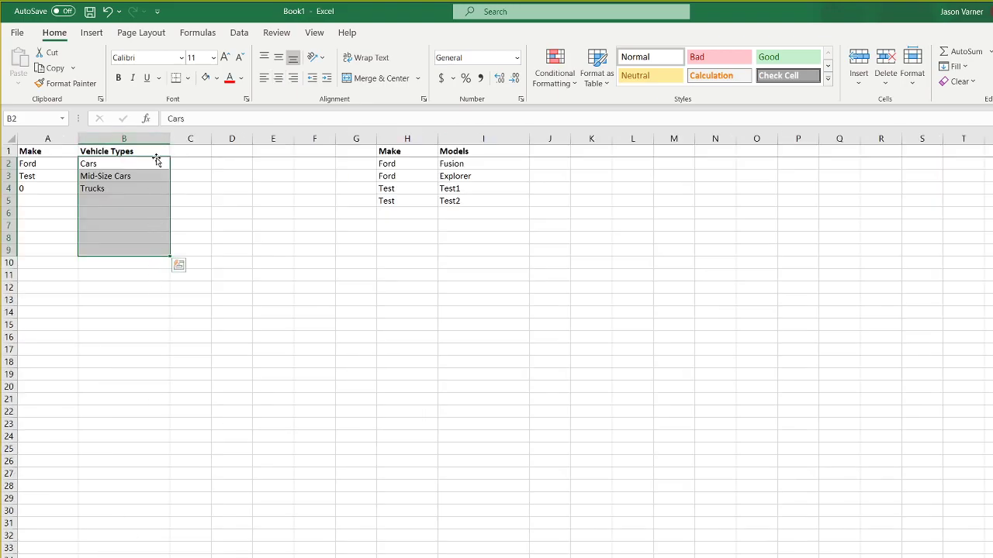
{"action": "left_click", "coordinate": [158, 153]}
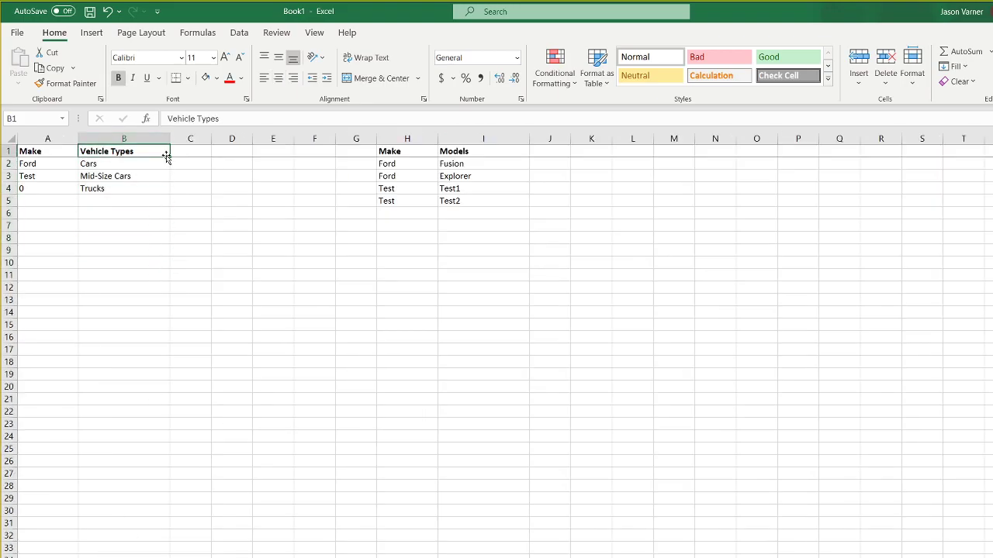
{"action": "left_click_drag", "start_coordinate": [170, 157], "coordinate": [254, 140]}
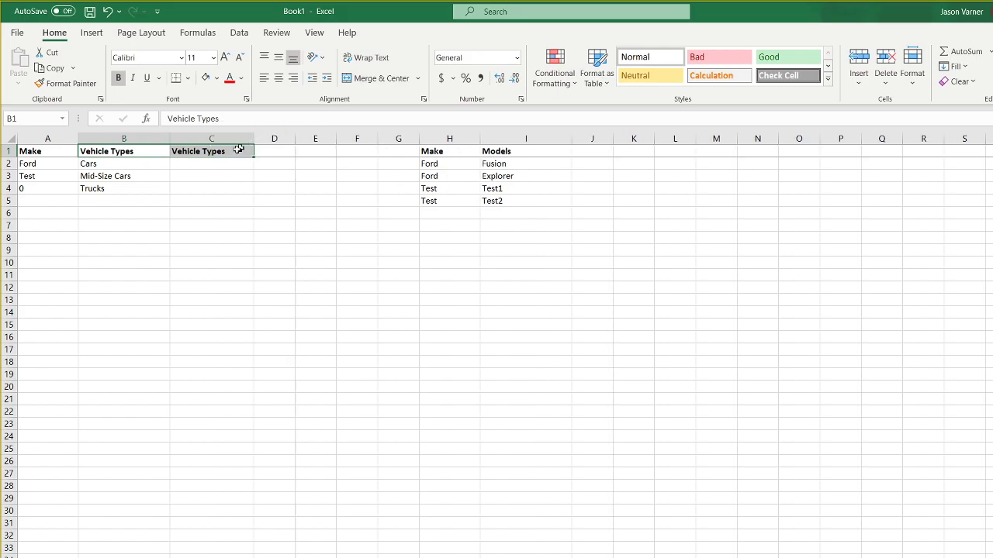
{"action": "left_click", "coordinate": [221, 151]}
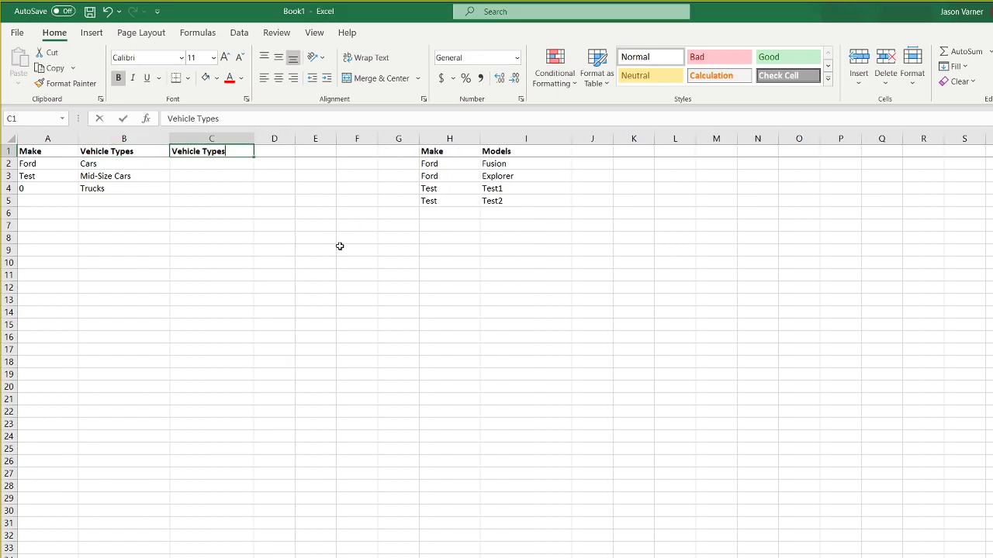
{"action": "type", "text": "Stat"}
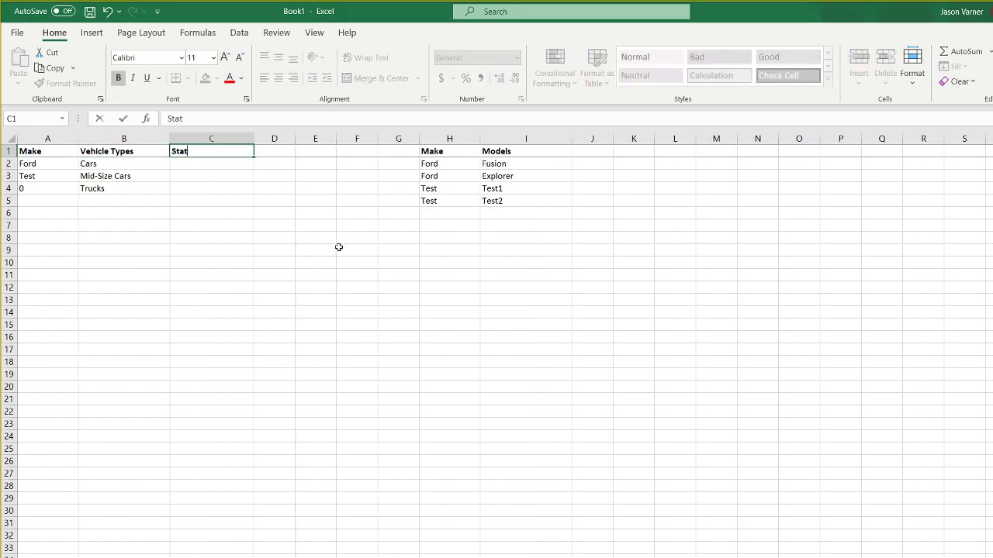
{"action": "type", "text": "us"}
{"action": "key", "text": "Return"}
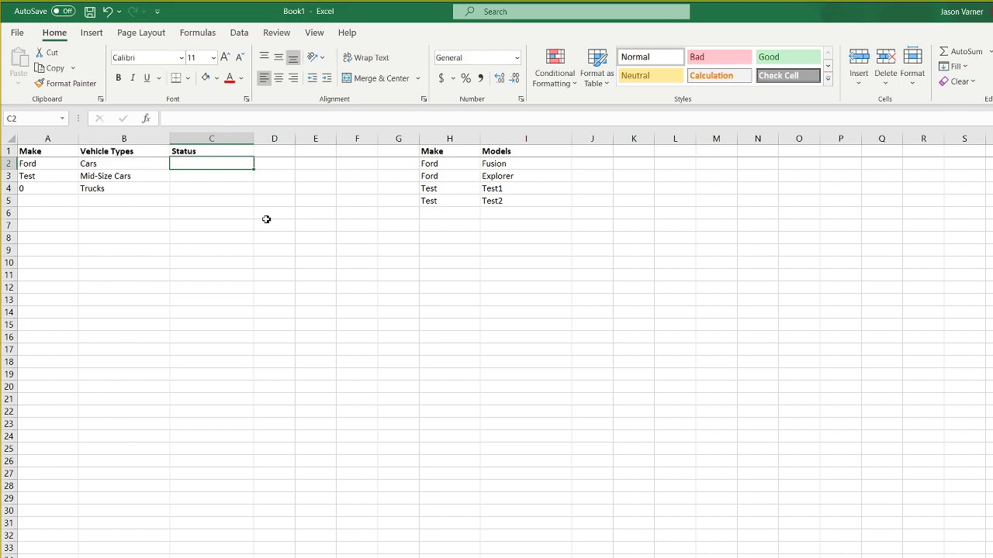
Give the entry sheet's tab a light colour from the standard colour palette
{"action": "left_click", "coordinate": [68, 557]}
{"action": "right_click", "coordinate": [67, 557]}
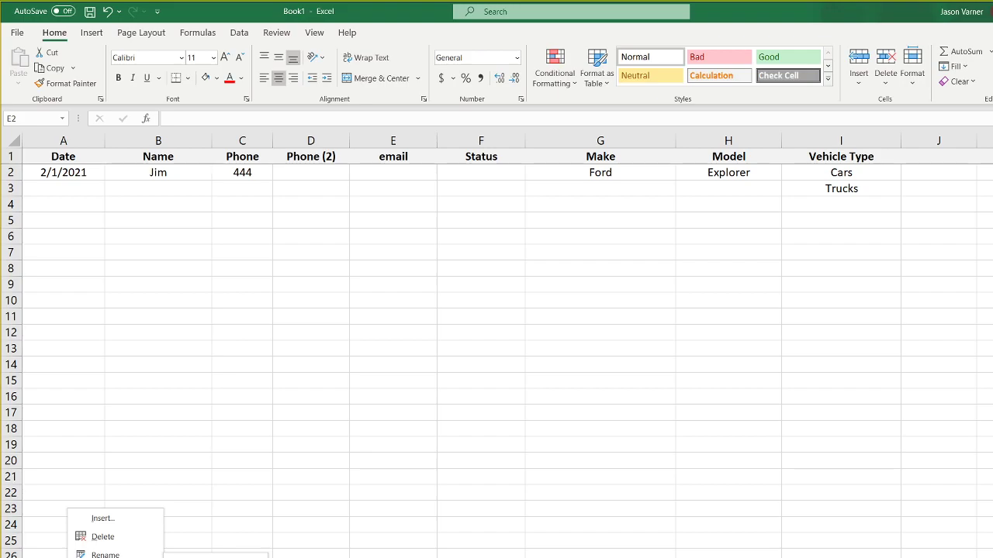
{"action": "left_click", "coordinate": [215, 557]}
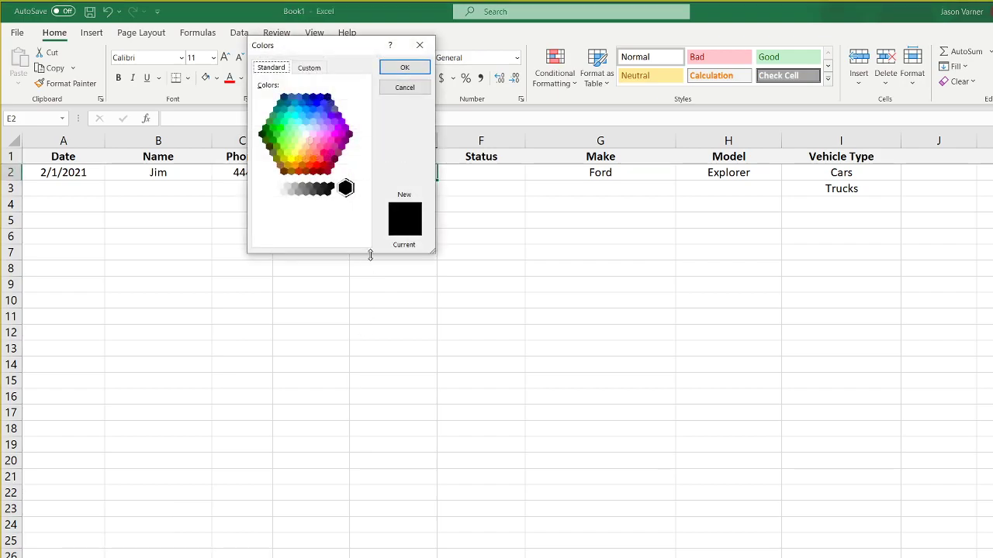
{"action": "left_click", "coordinate": [308, 137]}
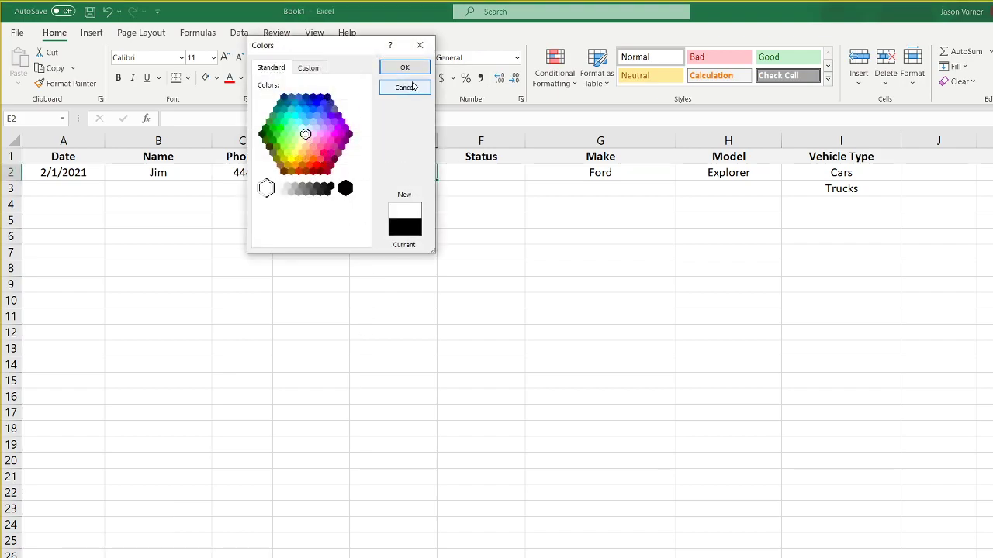
{"action": "left_click", "coordinate": [301, 140]}
{"action": "left_click", "coordinate": [404, 68]}
{"action": "left_click", "coordinate": [310, 380]}
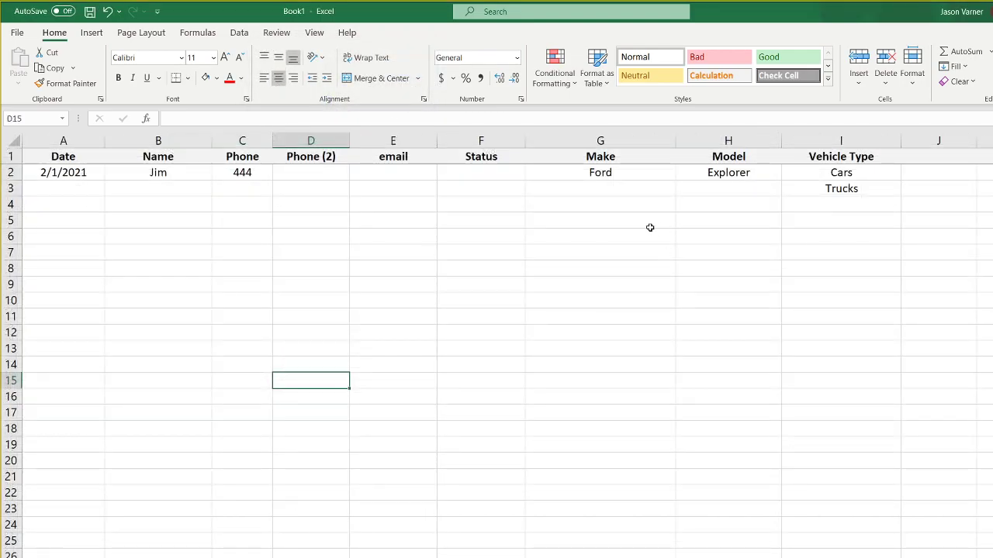
Enter Call as the status in F2
{"action": "left_click", "coordinate": [746, 175]}
{"action": "left_click", "coordinate": [481, 171]}
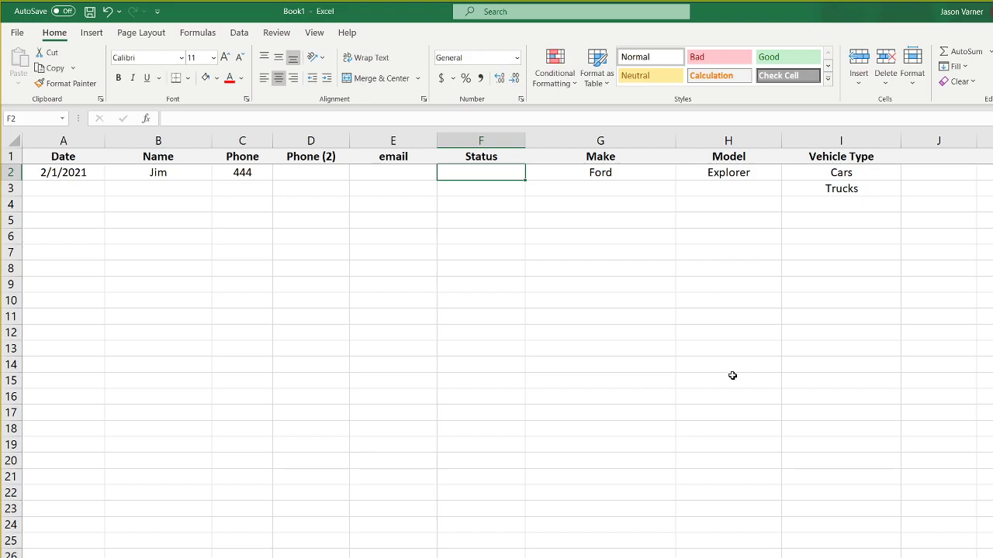
{"action": "left_click", "coordinate": [477, 200]}
{"action": "left_click", "coordinate": [478, 253]}
{"action": "left_click_drag", "start_coordinate": [493, 175], "coordinate": [590, 370]}
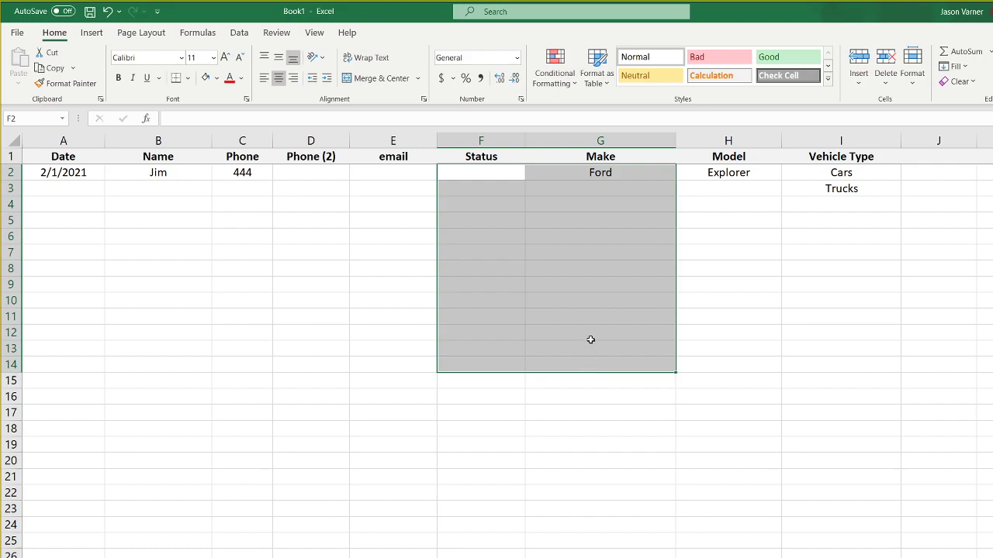
{"action": "left_click", "coordinate": [591, 336]}
{"action": "left_click", "coordinate": [510, 172]}
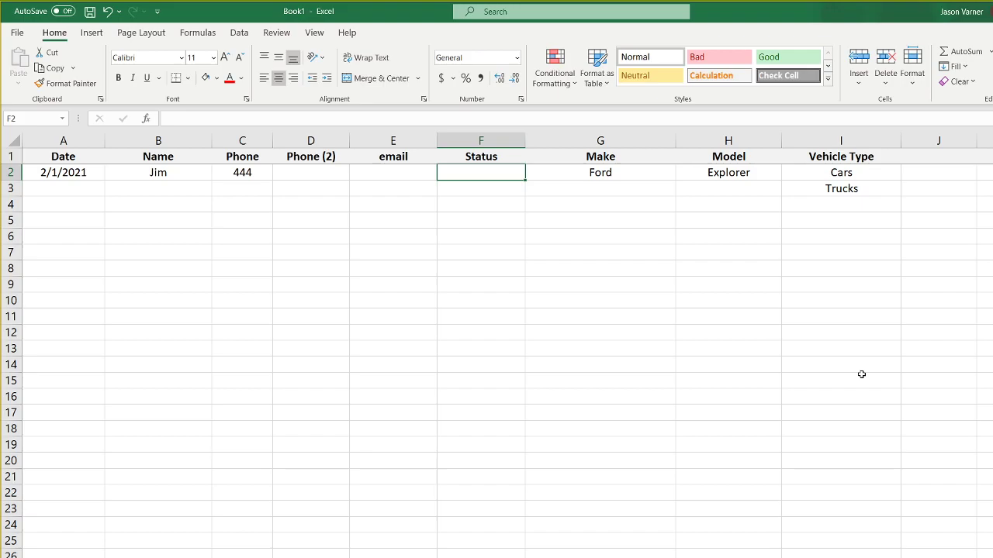
{"action": "type", "text": "Call"}
{"action": "key", "text": "Return"}
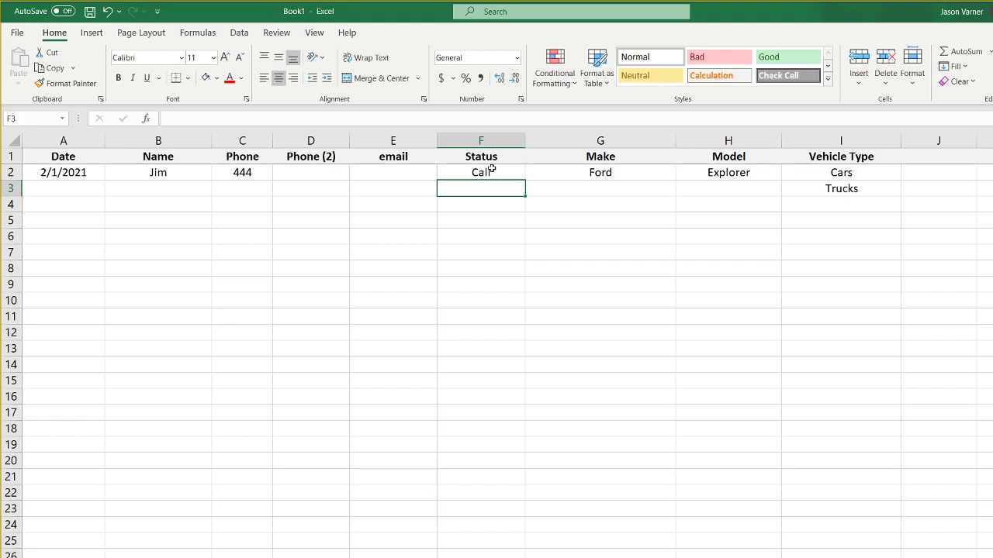
{"action": "left_click", "coordinate": [489, 170]}
{"action": "left_click", "coordinate": [491, 199]}
{"action": "left_click", "coordinate": [489, 184]}
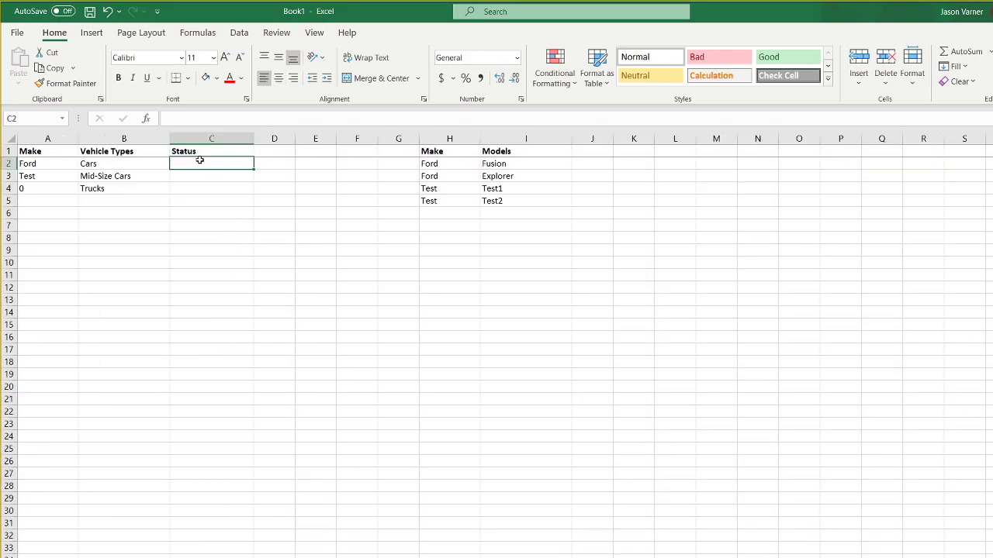
On the validation sheet, list Called and Appointment Set under the Status header in C2 and C3
{"action": "scroll", "coordinate": [242, 170], "scroll_direction": "up", "scroll_amount": 2, "text": "ctrl"}
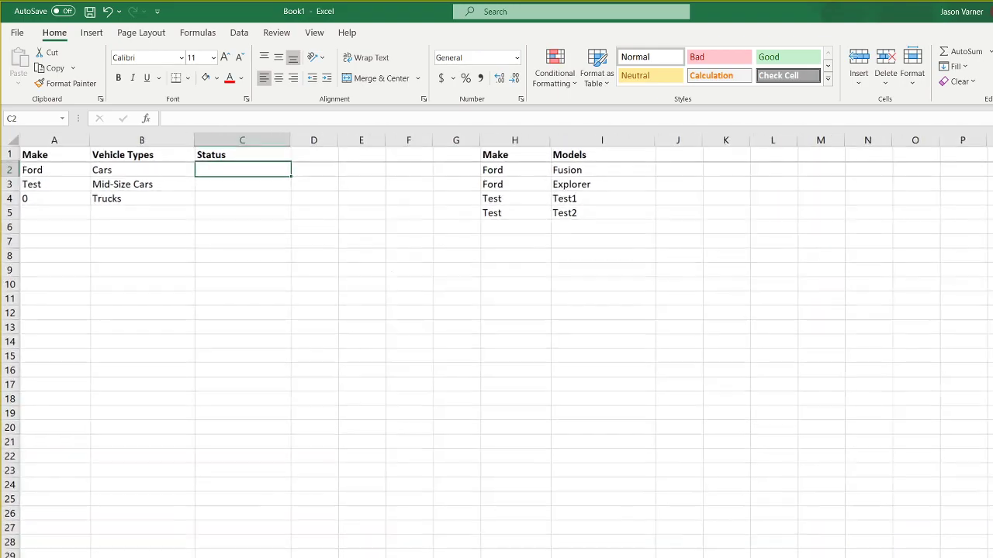
{"action": "type", "text": "Call"}
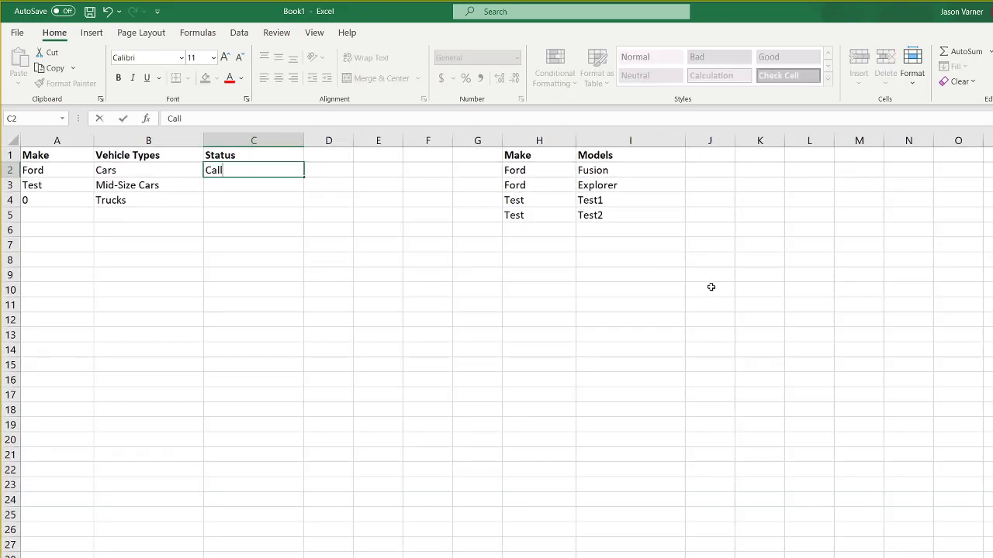
{"action": "type", "text": "ed"}
{"action": "key", "text": "Return"}
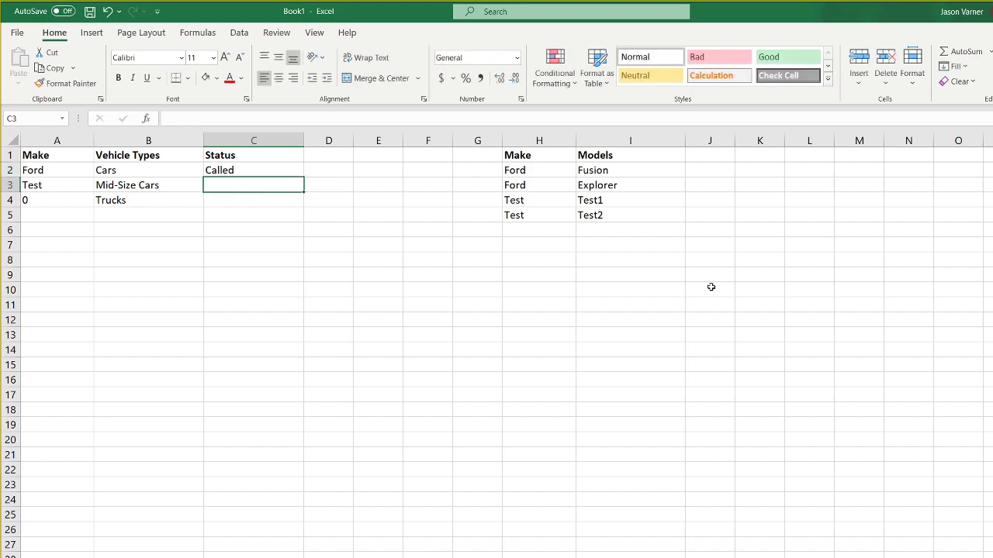
{"action": "type", "text": "Ap"}
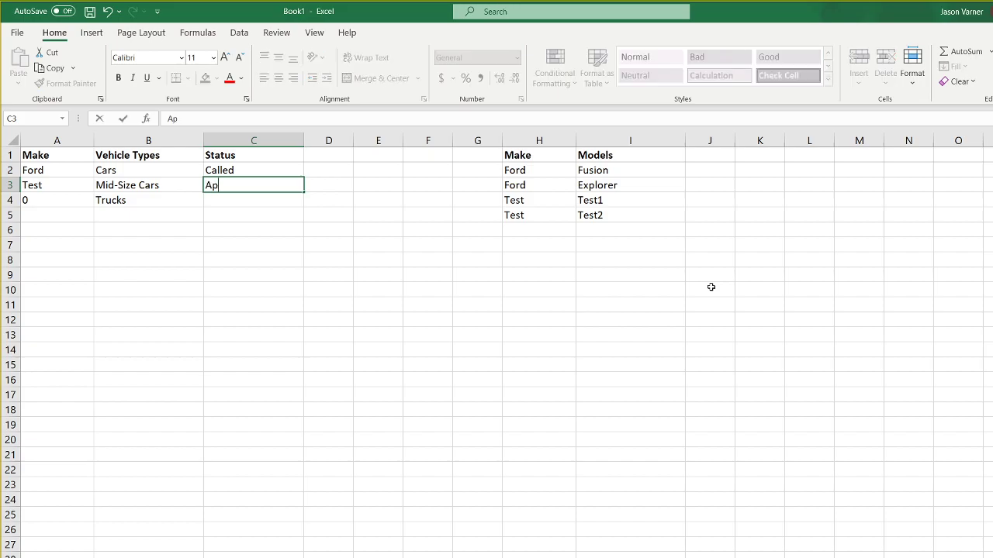
{"action": "type", "text": "pointment Set"}
{"action": "key", "text": "Return"}
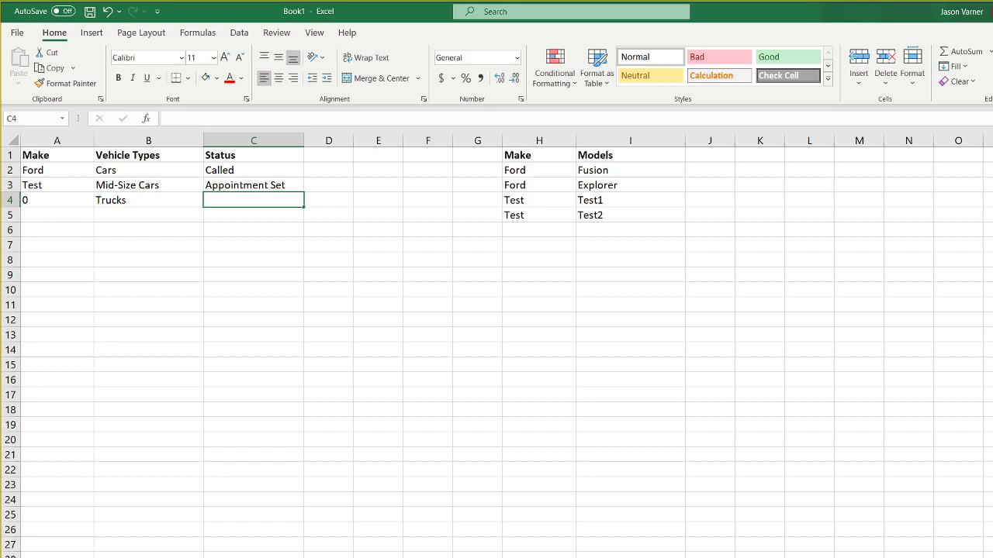
{"action": "left_click_drag", "start_coordinate": [229, 469], "coordinate": [543, 557]}
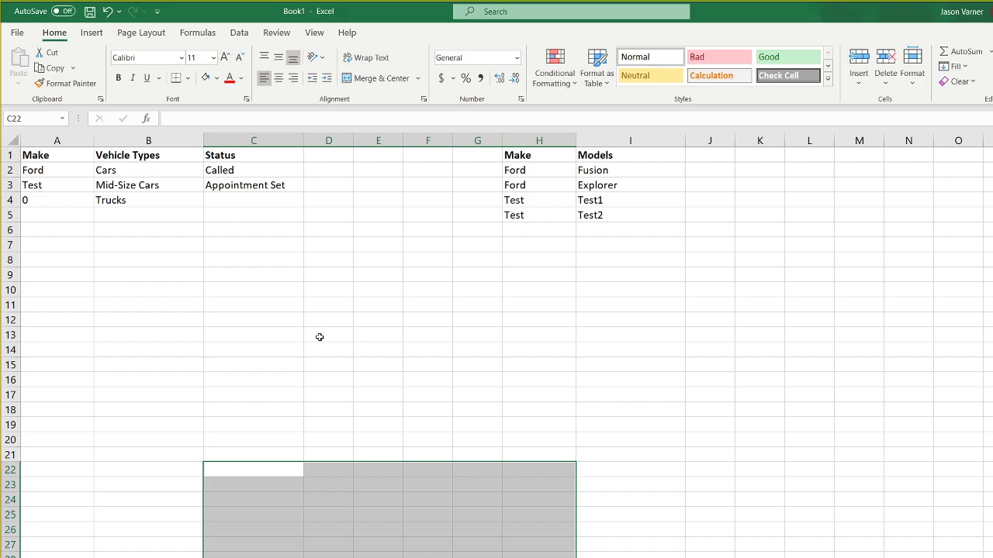
{"action": "left_click_drag", "start_coordinate": [319, 336], "coordinate": [742, 525]}
{"action": "left_click_drag", "start_coordinate": [346, 342], "coordinate": [566, 464]}
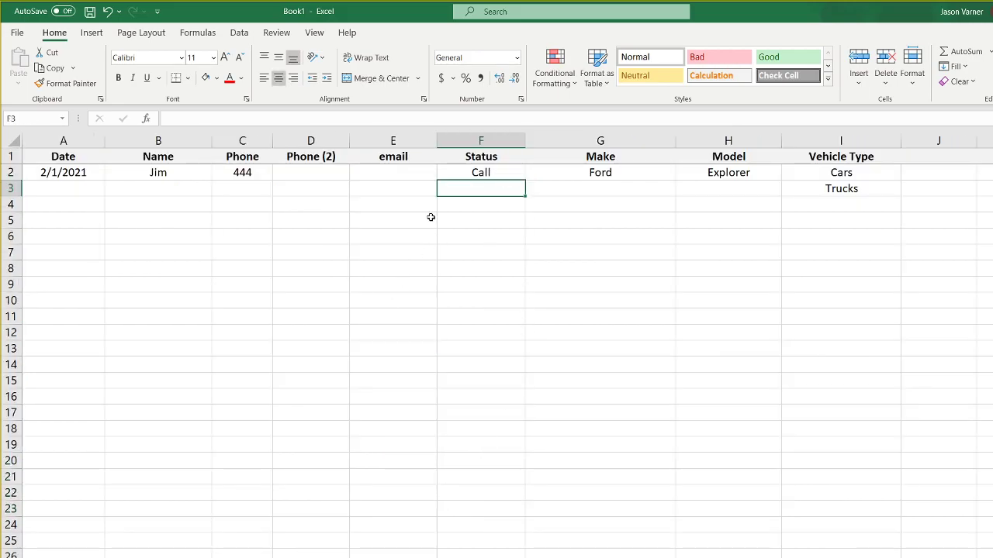
Apply list data validation to the entry sheet's Status column, using C2:C7 of the validation sheet as the source
{"action": "left_click", "coordinate": [499, 172]}
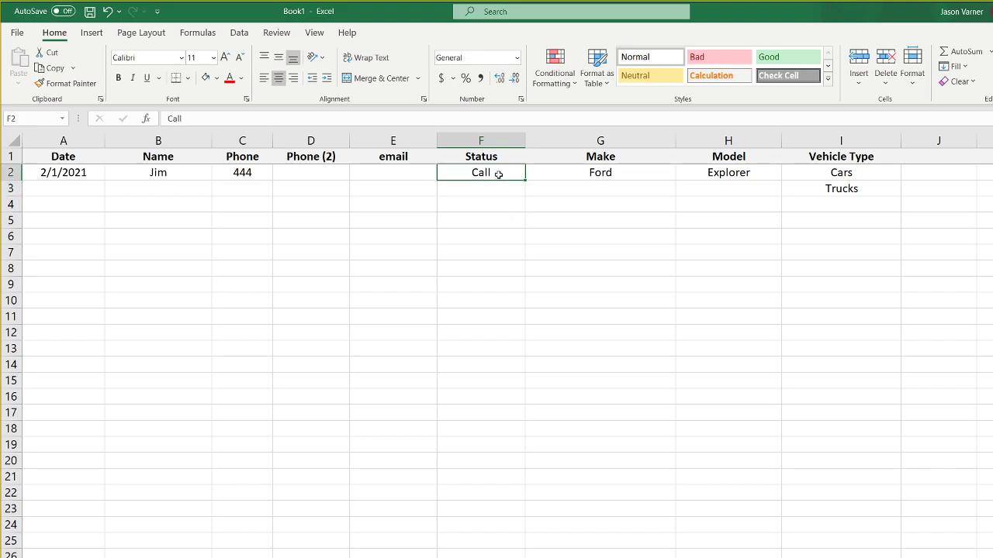
{"action": "right_click", "coordinate": [491, 137]}
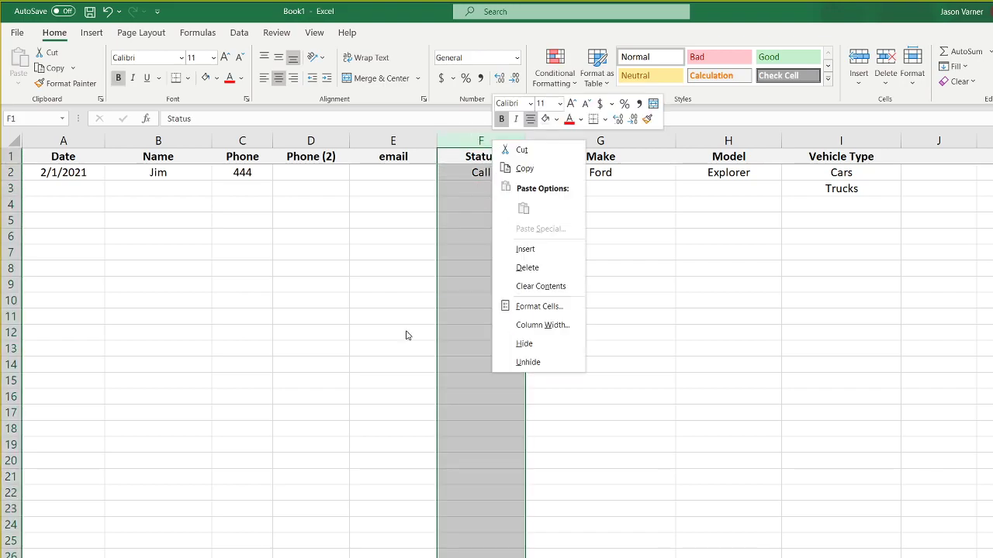
{"action": "key", "text": "Escape"}
{"action": "right_click", "coordinate": [501, 139]}
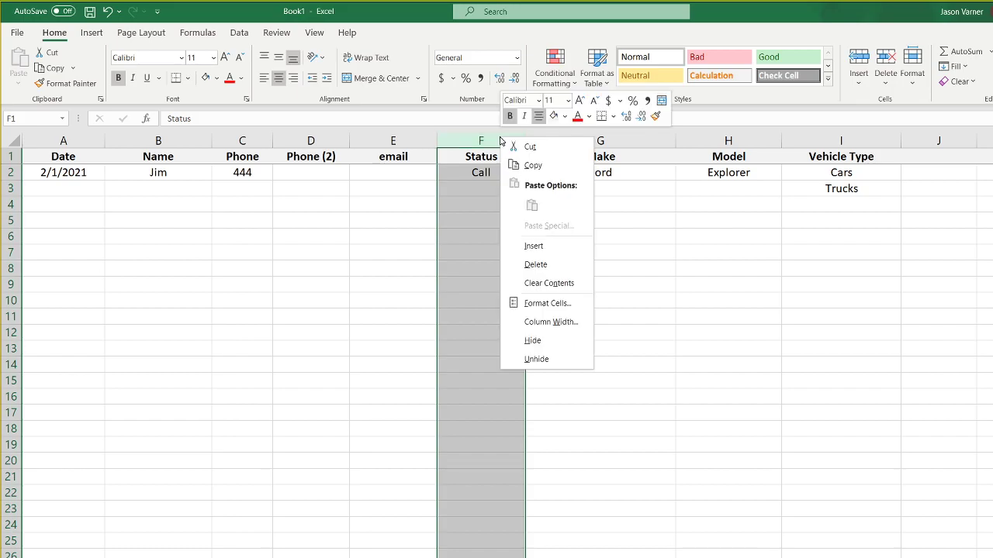
{"action": "left_click", "coordinate": [240, 32]}
{"action": "left_click", "coordinate": [745, 81]}
{"action": "left_click", "coordinate": [755, 100]}
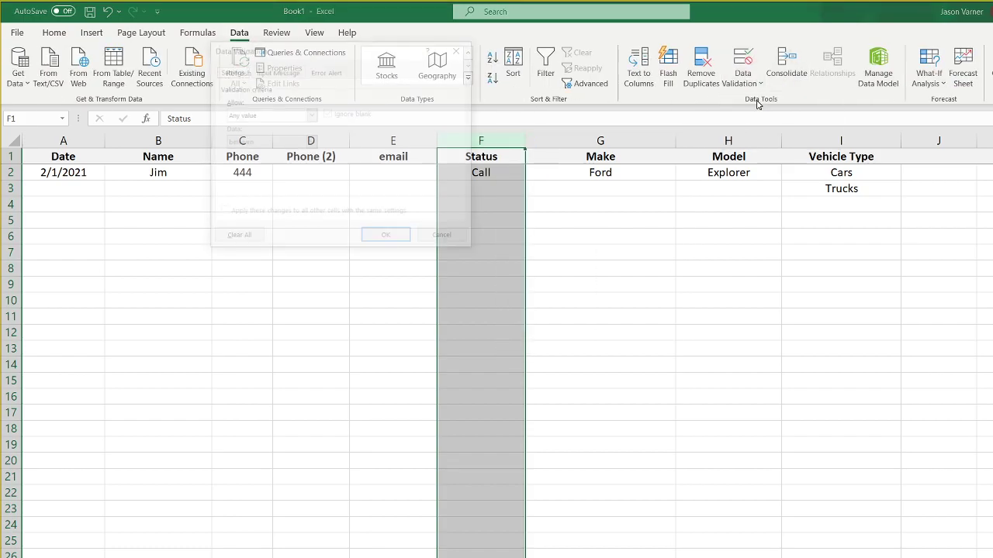
{"action": "left_click", "coordinate": [278, 117]}
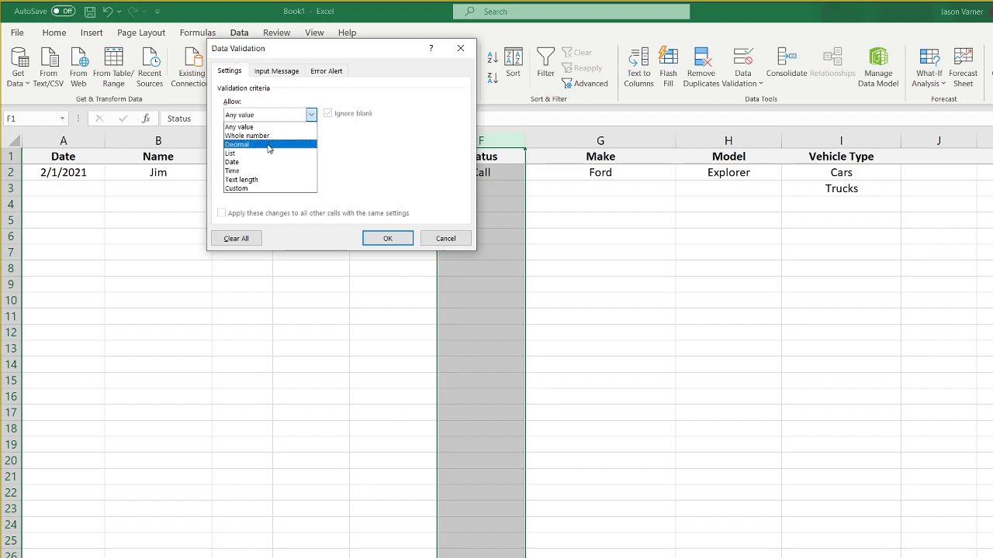
{"action": "left_click", "coordinate": [263, 153]}
{"action": "left_click", "coordinate": [390, 168]}
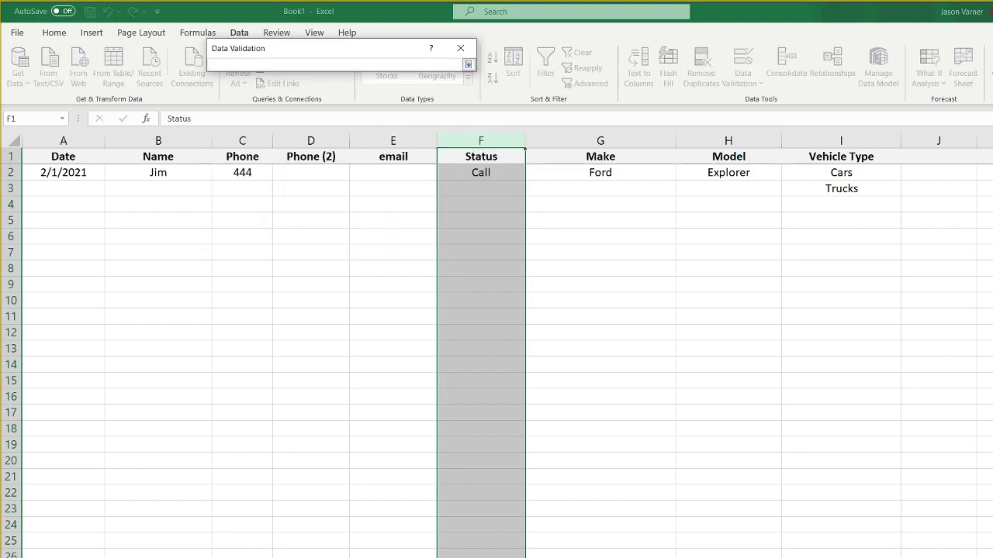
{"action": "left_click", "coordinate": [190, 556]}
{"action": "left_click_drag", "start_coordinate": [247, 170], "coordinate": [234, 241]}
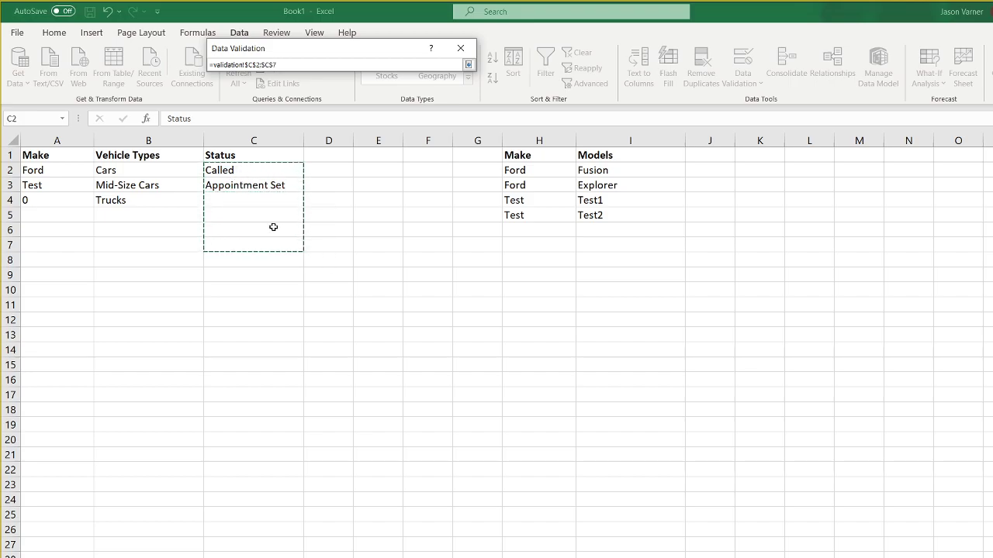
{"action": "left_click", "coordinate": [468, 65]}
{"action": "left_click", "coordinate": [385, 239]}
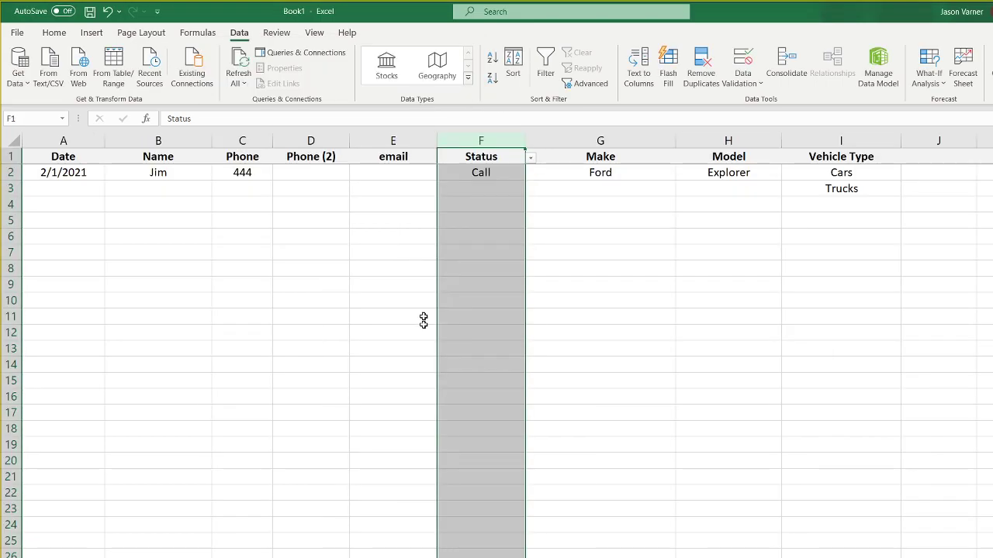
Clear the data validation from the Status header cell F1
{"action": "left_click", "coordinate": [504, 158]}
{"action": "left_click", "coordinate": [735, 83]}
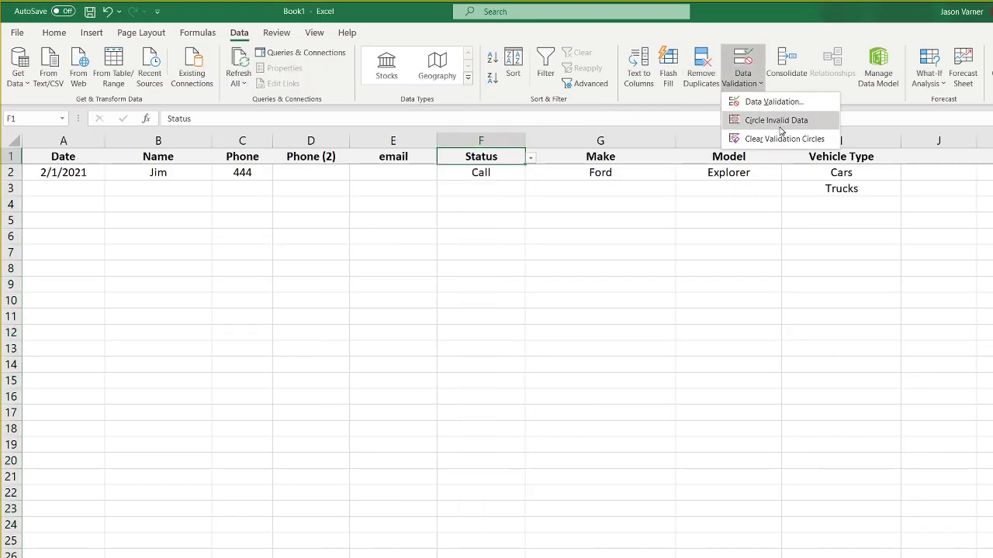
{"action": "left_click", "coordinate": [781, 108]}
{"action": "left_click", "coordinate": [233, 238]}
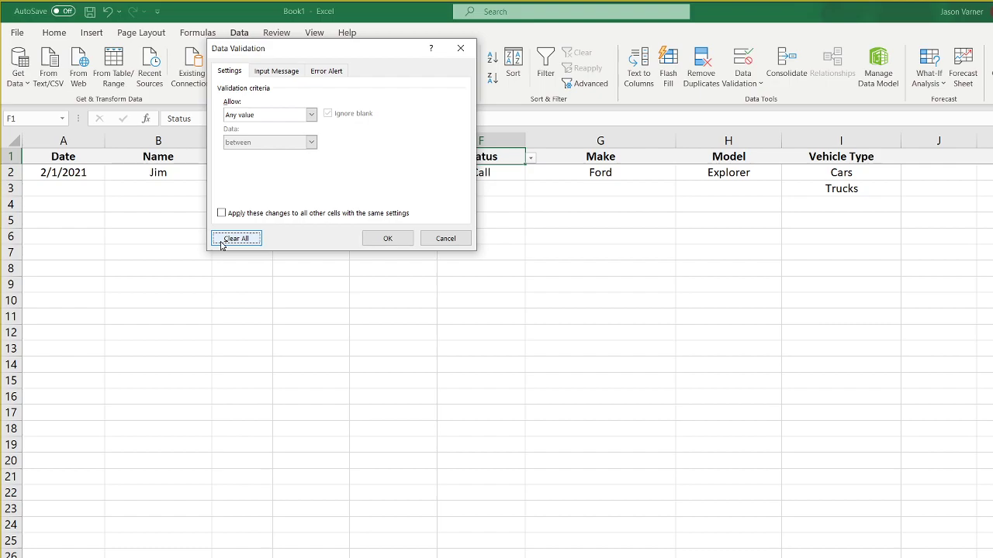
{"action": "left_click", "coordinate": [403, 241]}
Choose Appointment Set from the drop-down list in F3
{"action": "left_click", "coordinate": [491, 250]}
{"action": "left_click", "coordinate": [498, 171]}
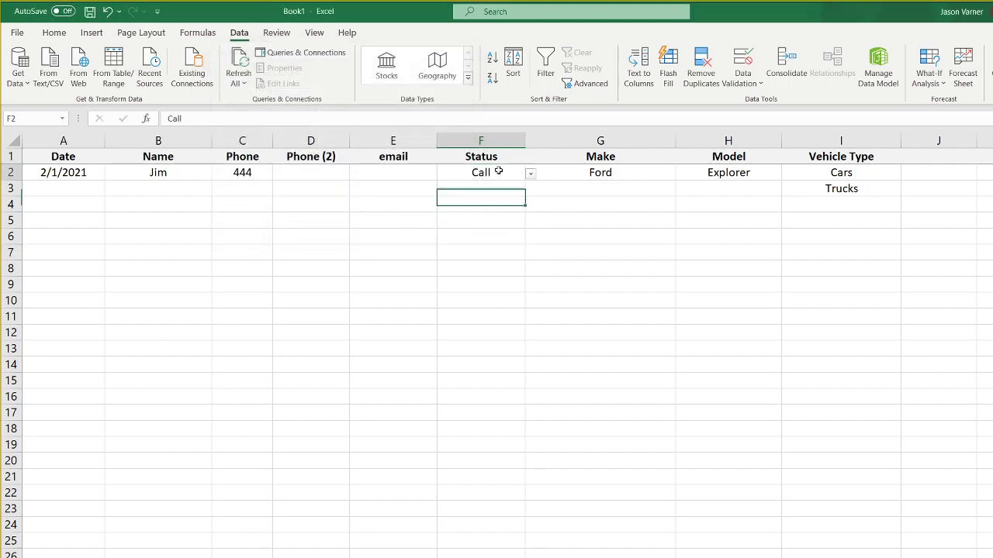
{"action": "left_click", "coordinate": [508, 188]}
{"action": "left_click", "coordinate": [537, 194]}
{"action": "left_click", "coordinate": [510, 188]}
{"action": "left_click", "coordinate": [531, 191]}
{"action": "left_click", "coordinate": [487, 216]}
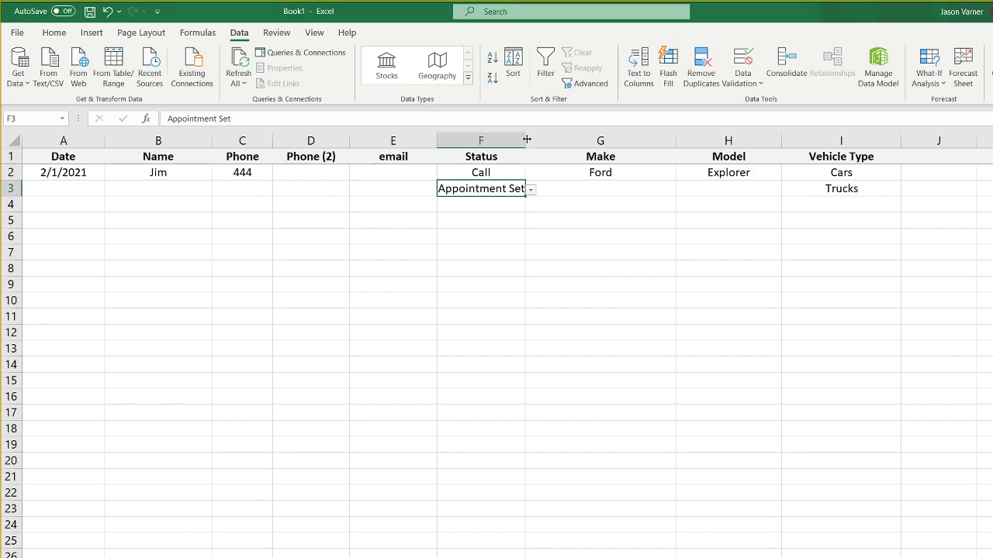
Widen the Status column slightly and choose Called from the drop-down list in F2
{"action": "left_click_drag", "start_coordinate": [525, 139], "coordinate": [553, 139]}
{"action": "left_click", "coordinate": [504, 174]}
{"action": "left_click", "coordinate": [560, 173]}
{"action": "left_click", "coordinate": [517, 187]}
{"action": "left_click", "coordinate": [501, 189]}
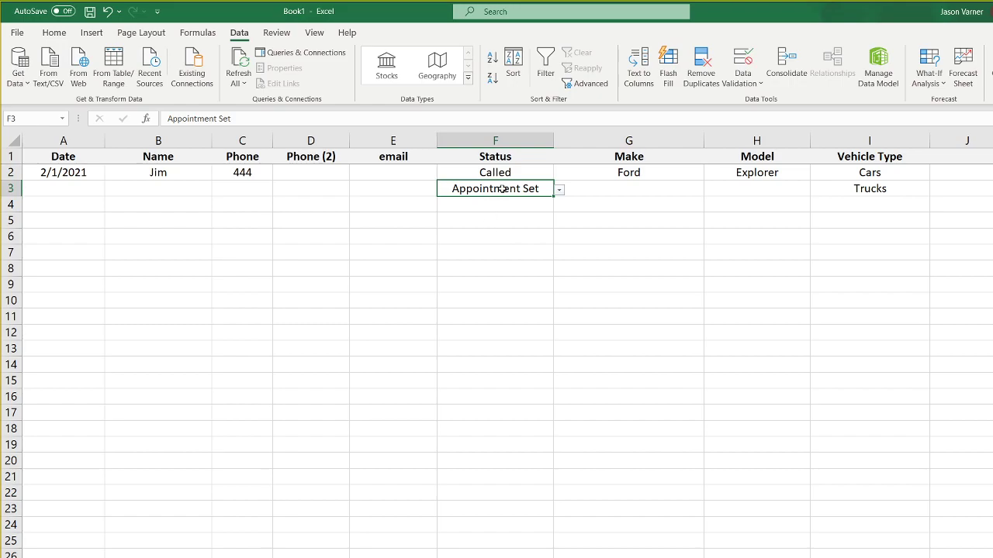
Narrow the Name column and insert a new column headed Appointment Date between Status and Make
{"action": "left_click_drag", "start_coordinate": [215, 137], "coordinate": [181, 137]}
{"action": "right_click", "coordinate": [554, 141]}
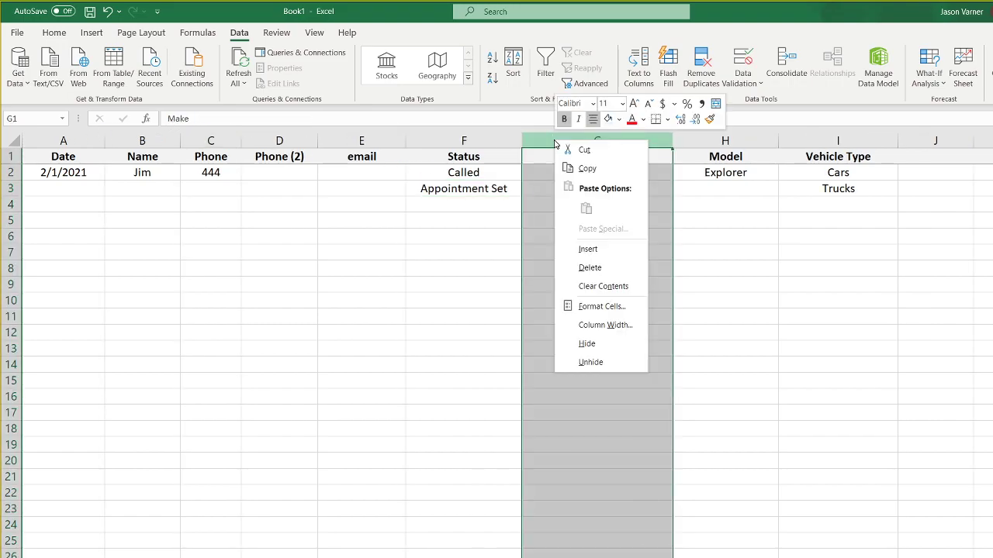
{"action": "left_click", "coordinate": [587, 249]}
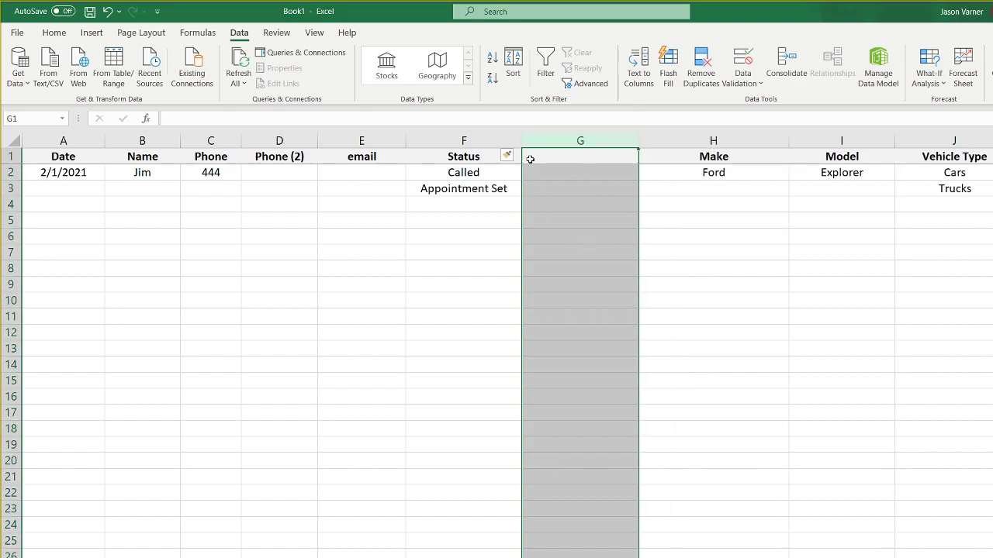
{"action": "left_click", "coordinate": [528, 159]}
{"action": "type", "text": "Ap"}
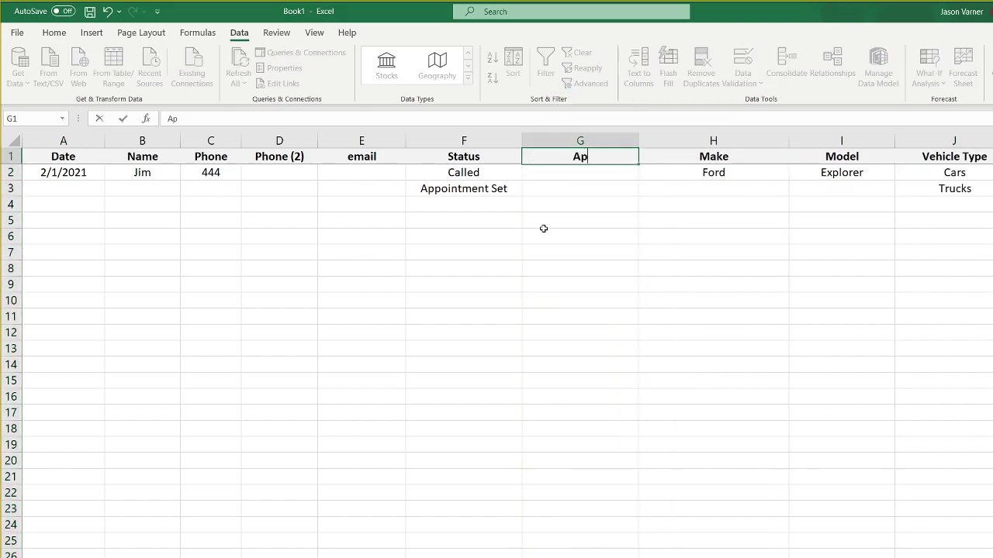
{"action": "type", "text": "pointment Date"}
{"action": "key", "text": "Return"}
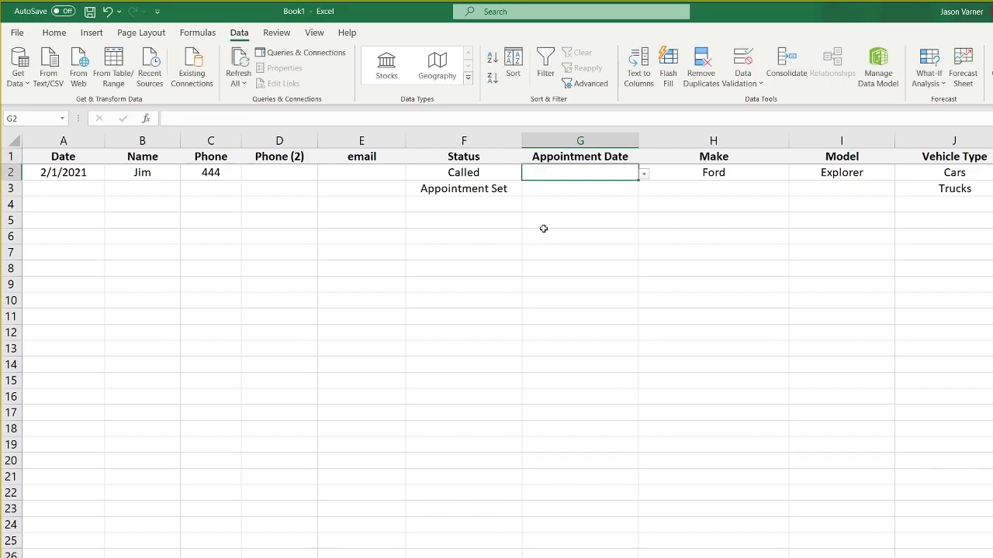
{"action": "key", "text": "Down"}
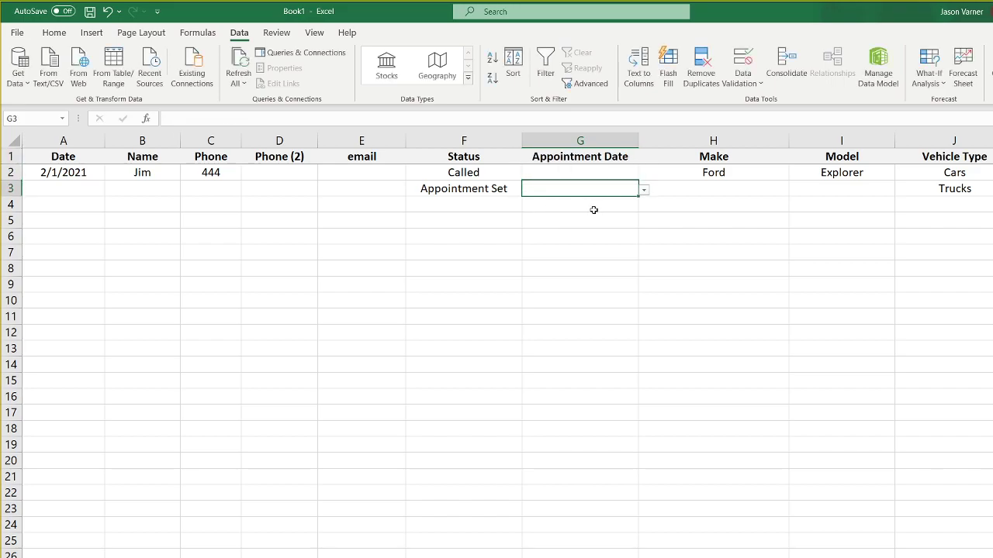
Clear all data validation from the whole Appointment Date column
{"action": "left_click", "coordinate": [584, 137]}
{"action": "right_click", "coordinate": [584, 139]}
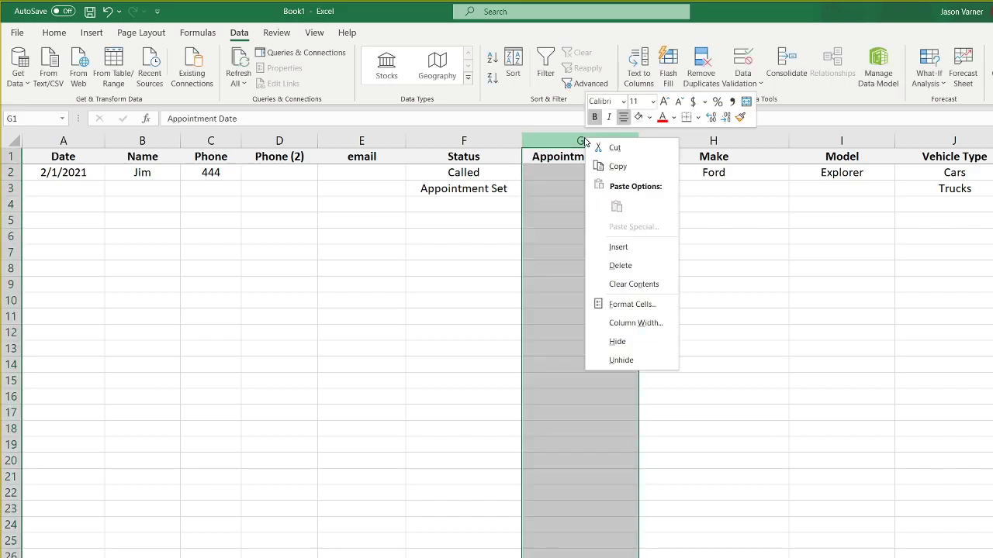
{"action": "left_click", "coordinate": [743, 81]}
{"action": "left_click", "coordinate": [775, 100]}
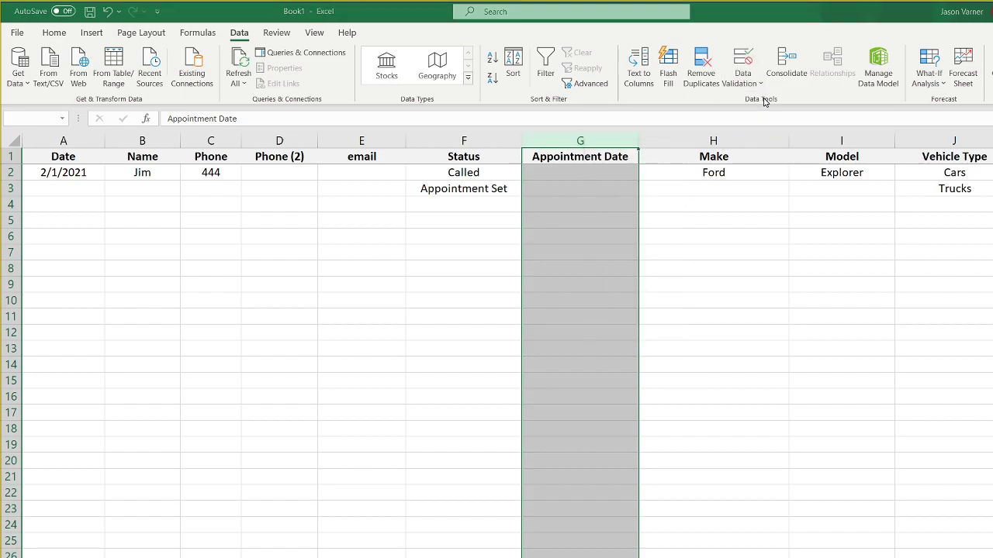
{"action": "left_click", "coordinate": [712, 401]}
{"action": "left_click", "coordinate": [742, 81]}
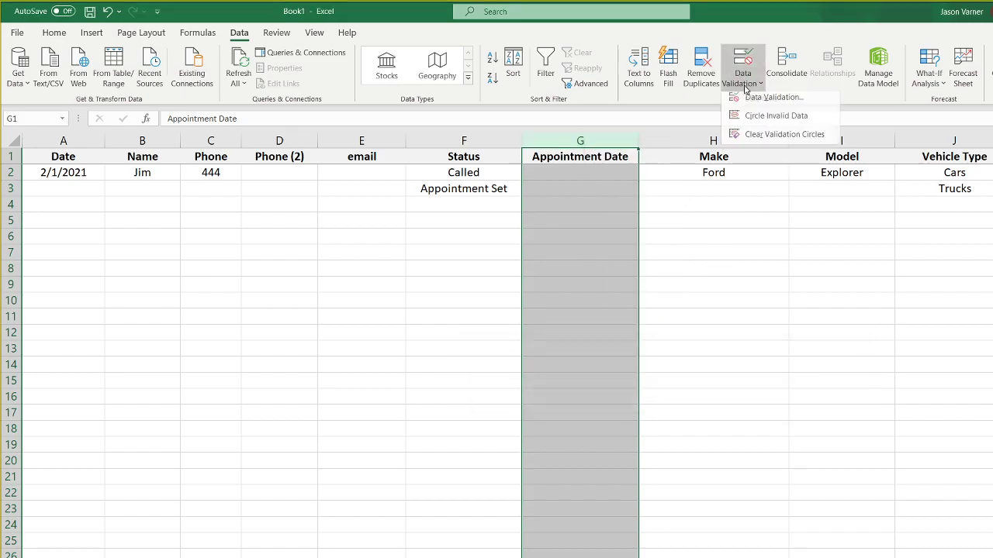
{"action": "left_click", "coordinate": [772, 104]}
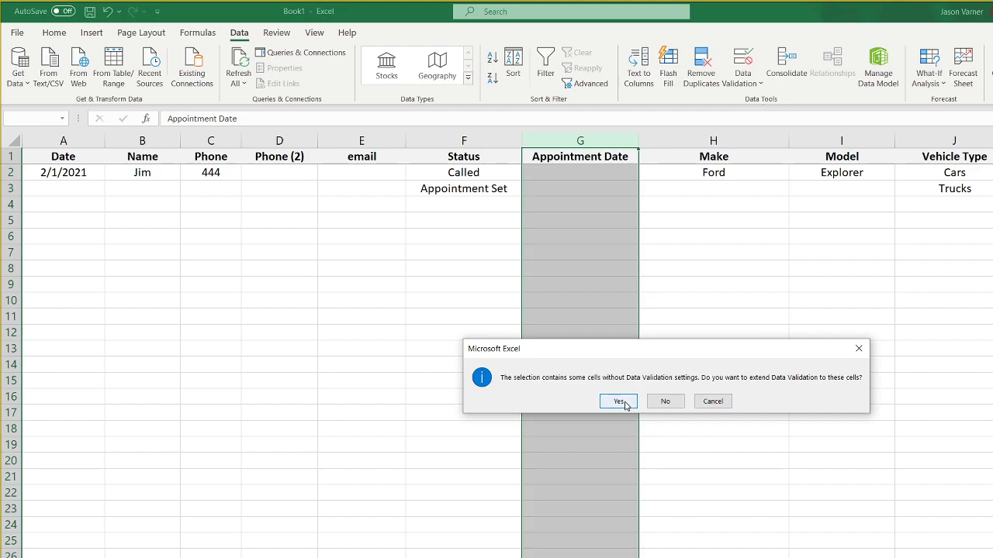
{"action": "left_click", "coordinate": [626, 405]}
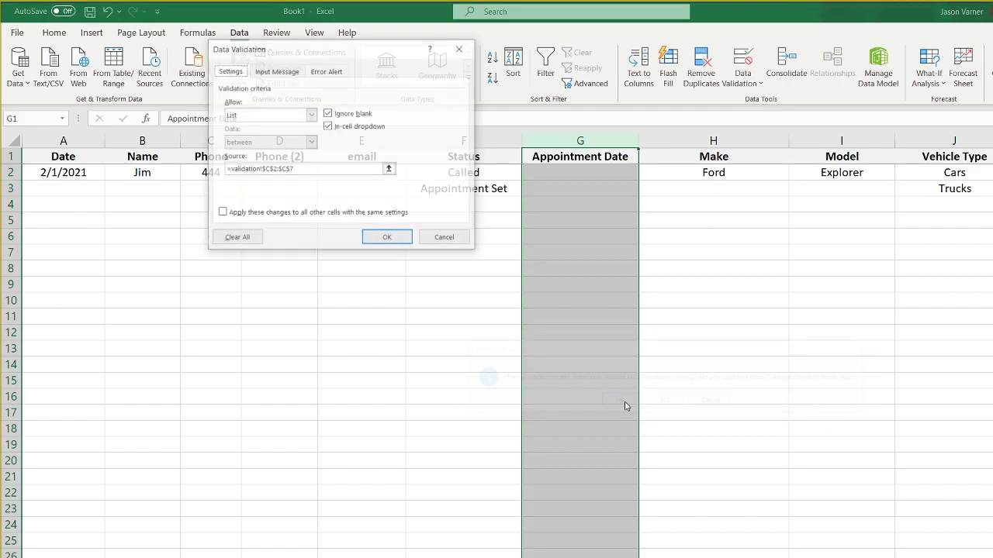
{"action": "left_click", "coordinate": [238, 239]}
{"action": "left_click", "coordinate": [371, 246]}
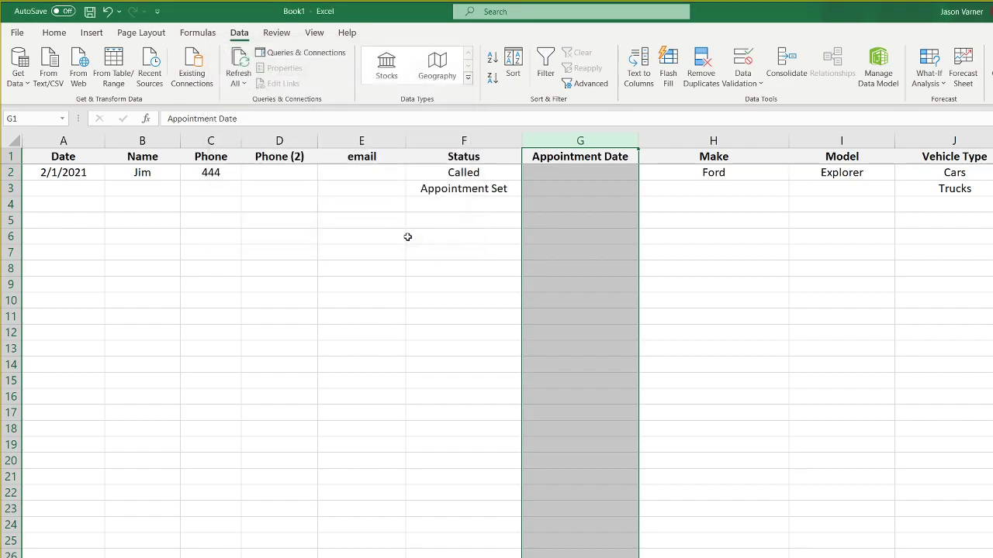
Enter 2/14/2021 as the appointment date in G3
{"action": "left_click", "coordinate": [587, 190]}
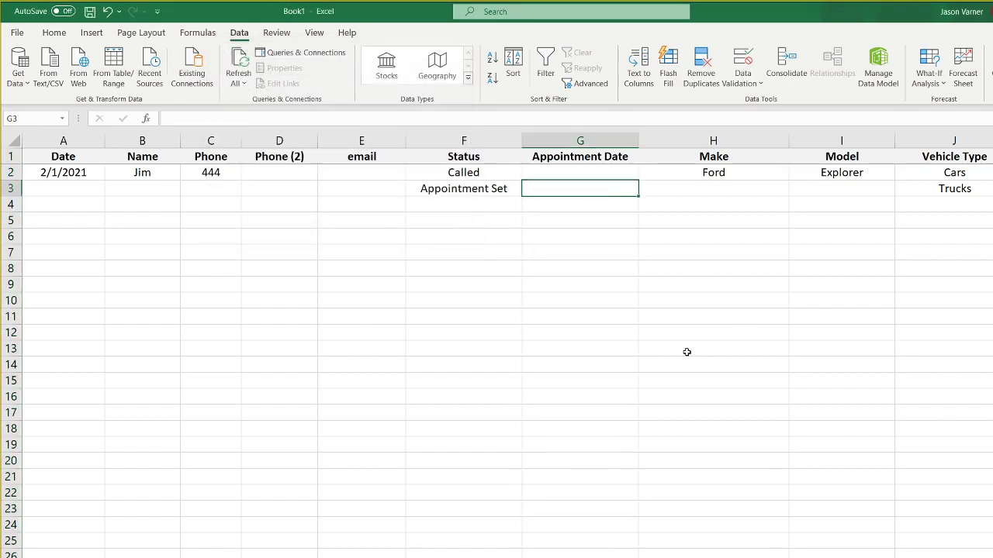
{"action": "type", "text": "2"}
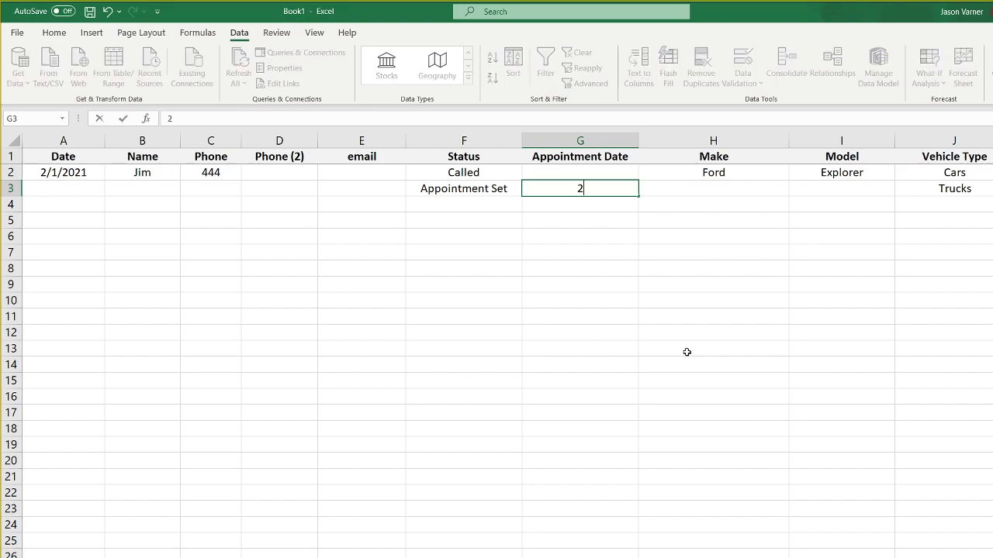
{"action": "type", "text": "/14/2021"}
{"action": "key", "text": "Return"}
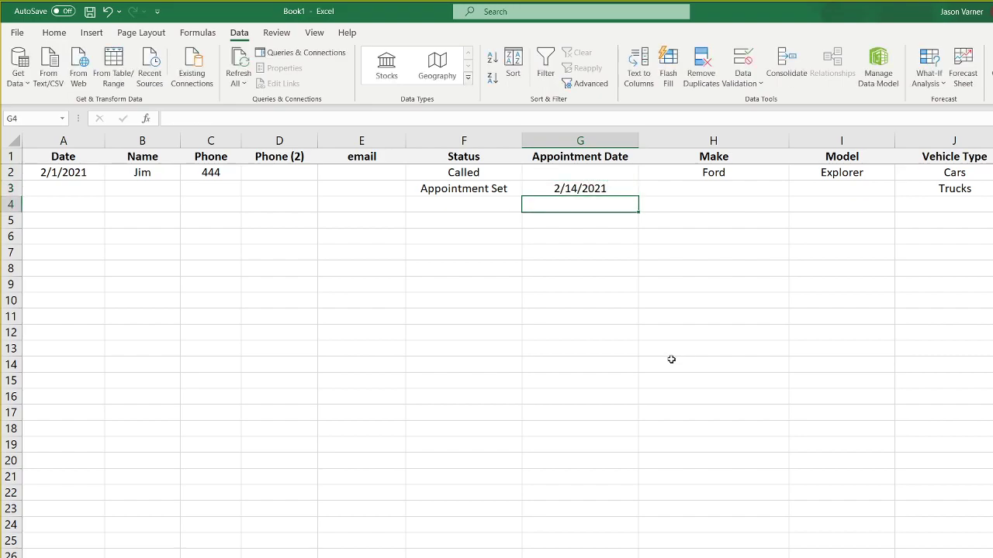
{"action": "left_click", "coordinate": [493, 189]}
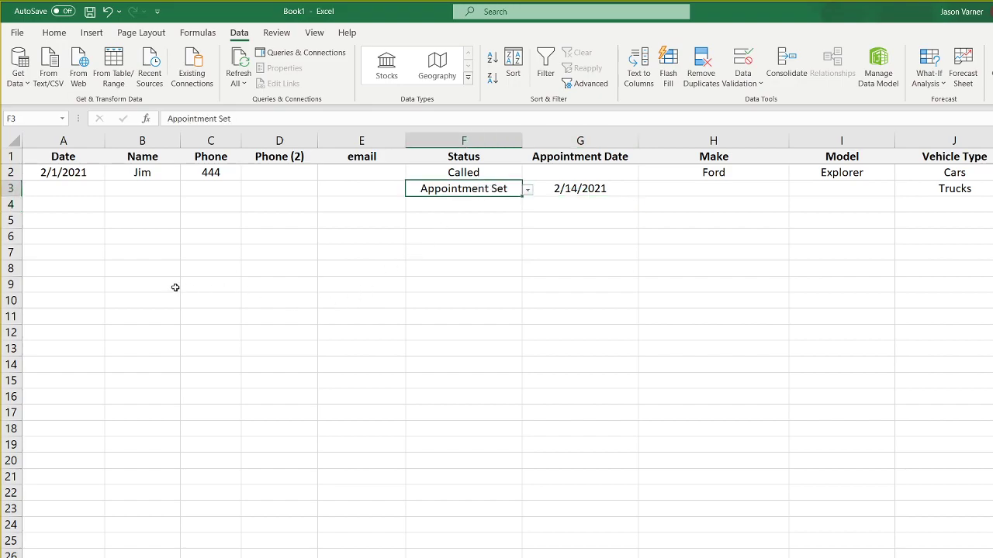
{"action": "left_click_drag", "start_coordinate": [175, 286], "coordinate": [47, 301]}
{"action": "left_click", "coordinate": [236, 308]}
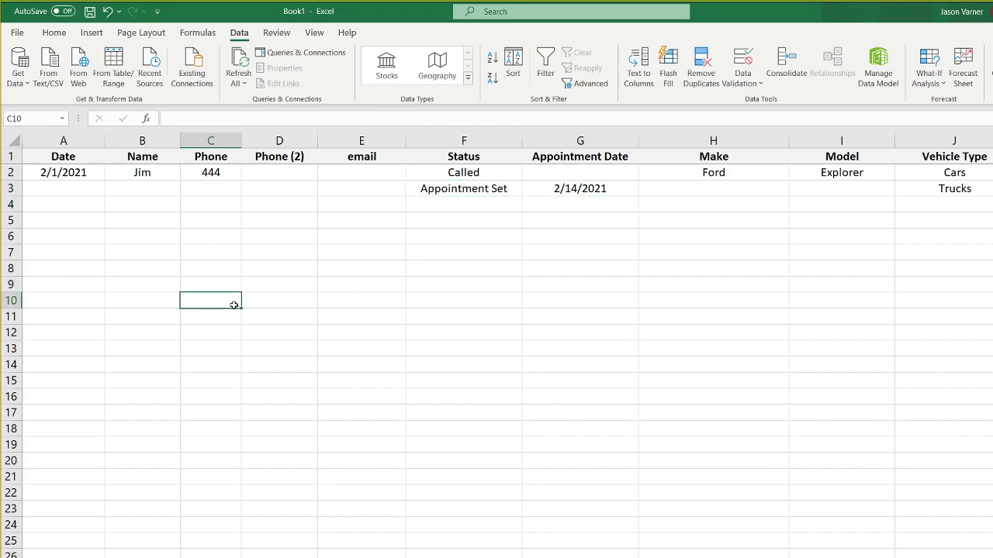
{"action": "left_click", "coordinate": [590, 188]}
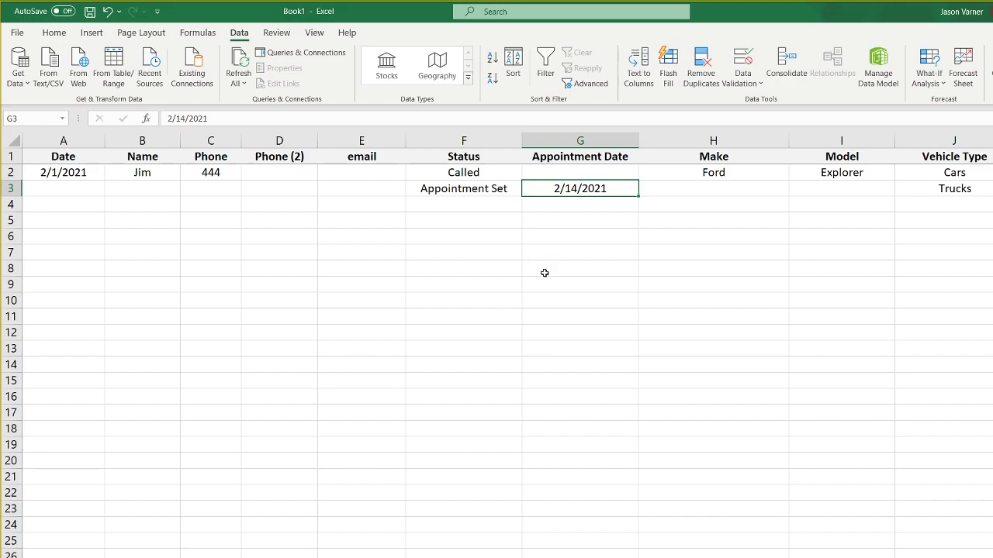
{"action": "left_click_drag", "start_coordinate": [49, 188], "coordinate": [132, 190]}
Open a new blank worksheet in the workbook
{"action": "left_click", "coordinate": [103, 557]}
{"action": "right_click", "coordinate": [102, 557]}
{"action": "left_click", "coordinate": [138, 548]}
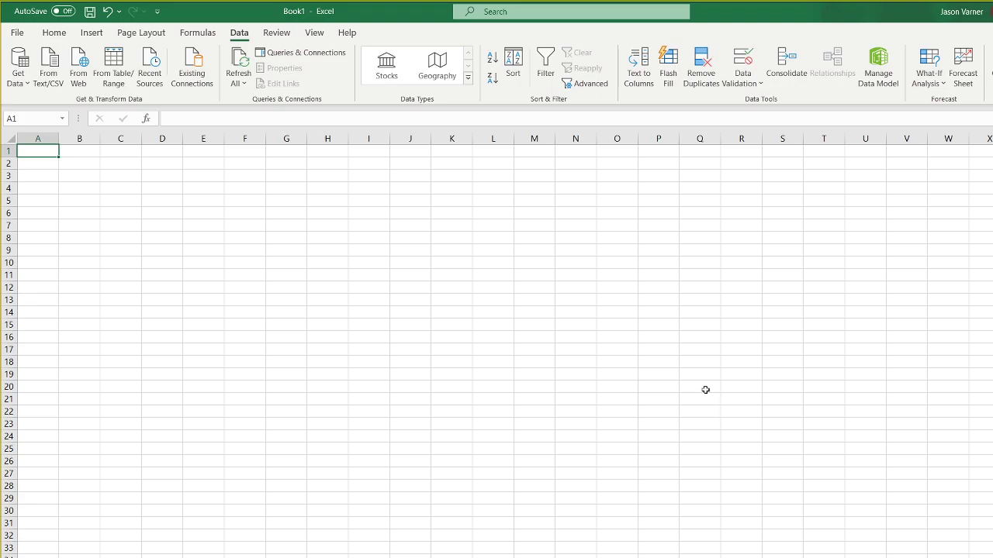
{"action": "left_click", "coordinate": [55, 35]}
Enter the label "Appointments in Nex 'x' Days:" in B2 and merge and center it across B2:D2
{"action": "left_click", "coordinate": [83, 164]}
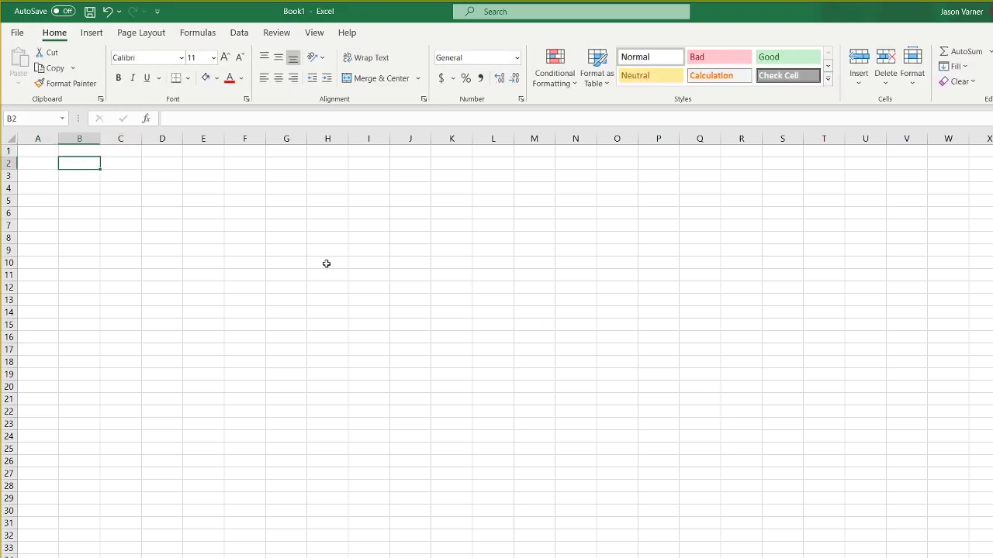
{"action": "type", "text": "Appoin"}
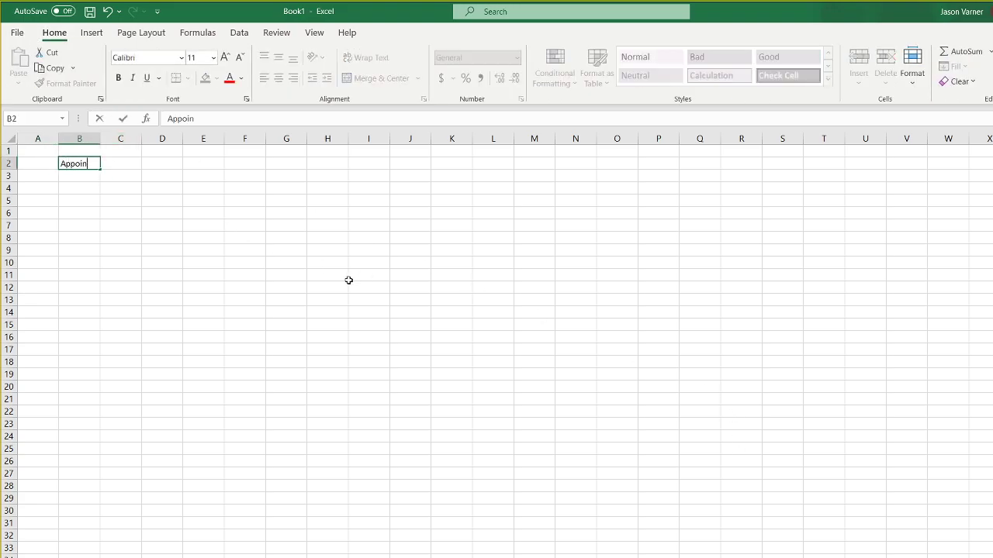
{"action": "type", "text": "tments in Nex"}
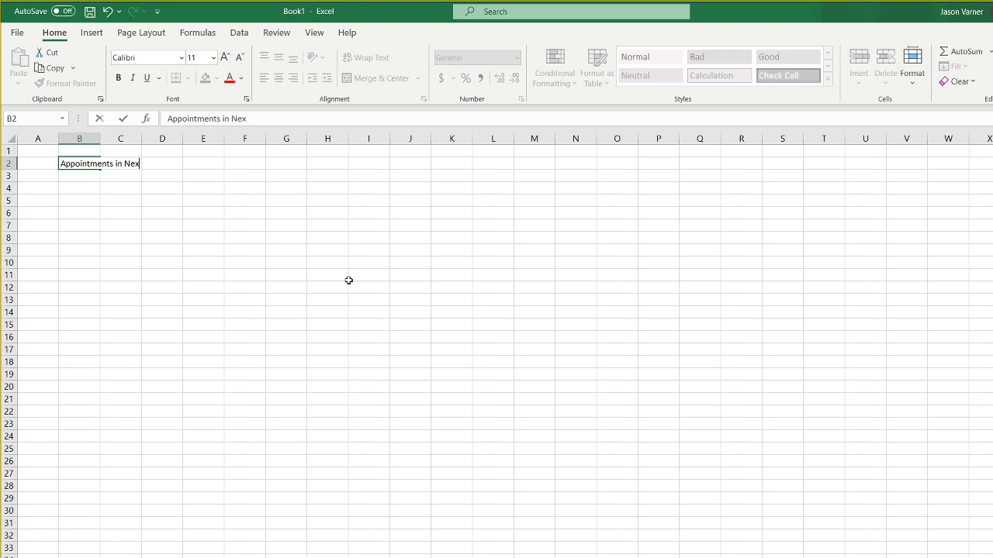
{"action": "type", "text": " 'x' Days:"}
{"action": "key", "text": "Return"}
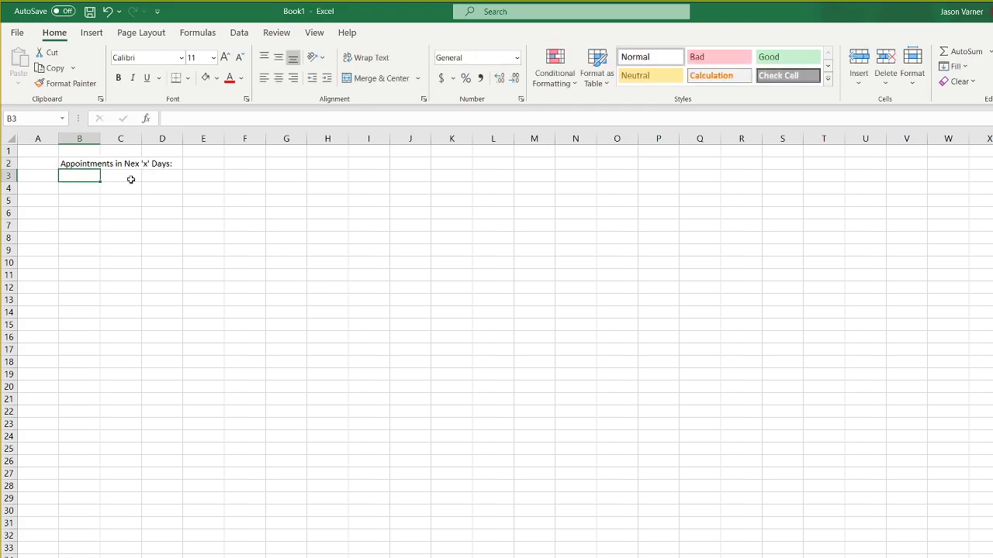
{"action": "left_click_drag", "start_coordinate": [82, 164], "coordinate": [173, 163]}
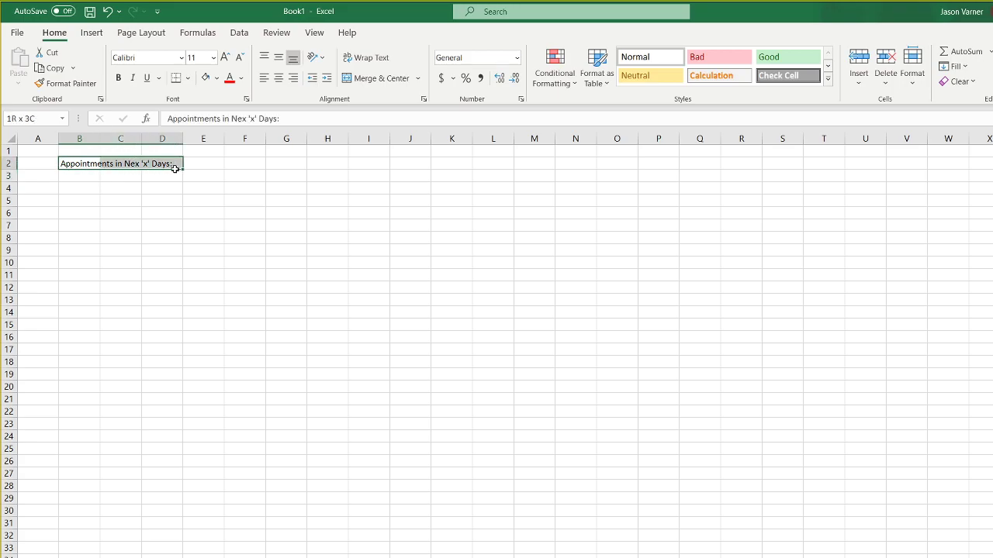
{"action": "left_click", "coordinate": [367, 87]}
Fill E2 with light yellow and enter 7 as the number of days
{"action": "left_click", "coordinate": [206, 164]}
{"action": "left_click", "coordinate": [219, 82]}
{"action": "left_click", "coordinate": [204, 238]}
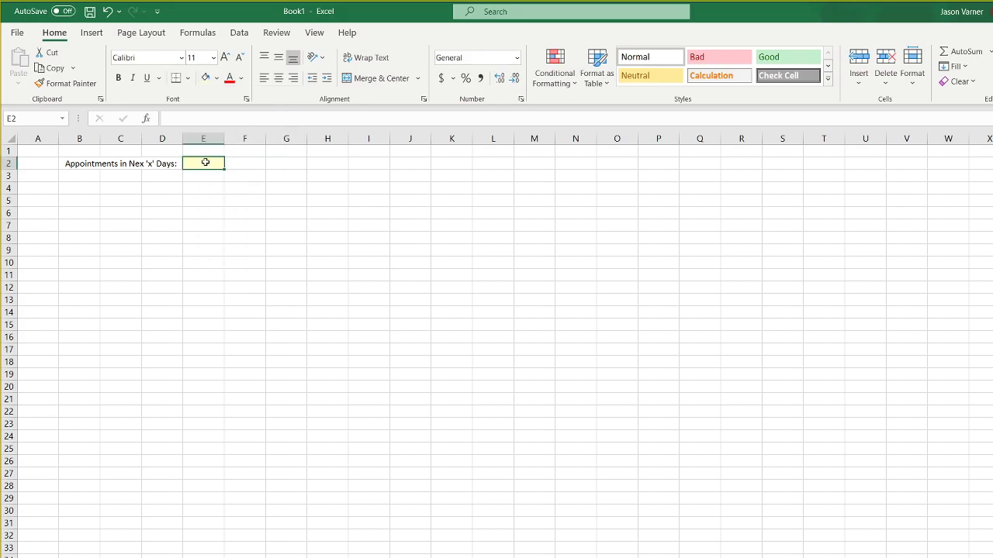
{"action": "type", "text": "7"}
{"action": "key", "text": "Return"}
Replace the label in the merged cell B2 with "Upcoming Appointments (current week)"
{"action": "key", "text": "Up"}
{"action": "key", "text": "Left"}
{"action": "key", "text": "Left"}
{"action": "key", "text": "Right"}
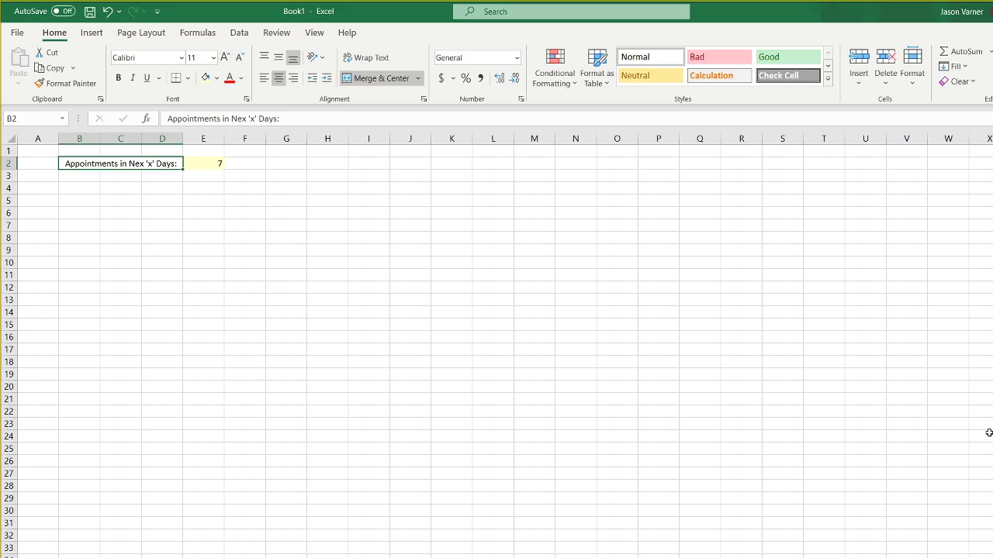
{"action": "type", "text": "Up"}
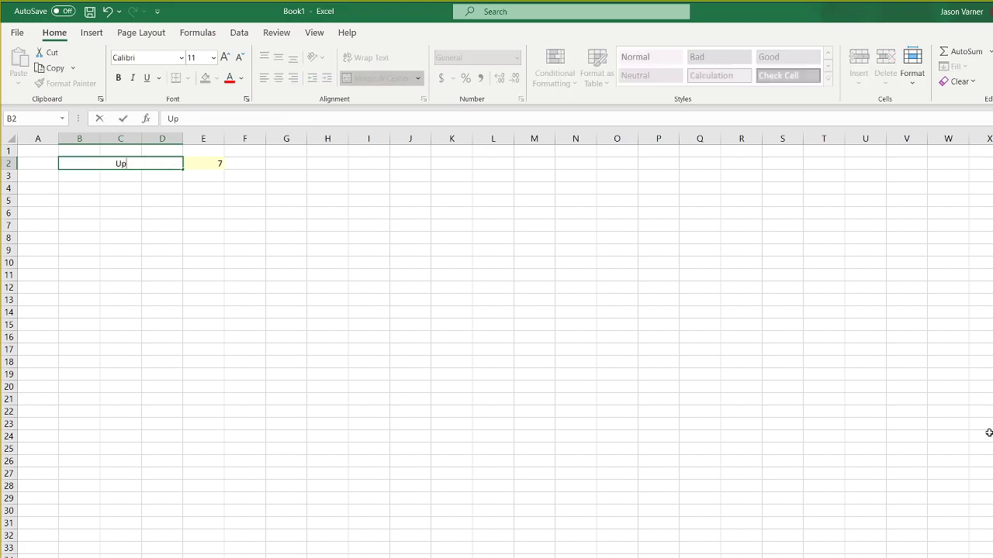
{"action": "type", "text": "coming Appointments"}
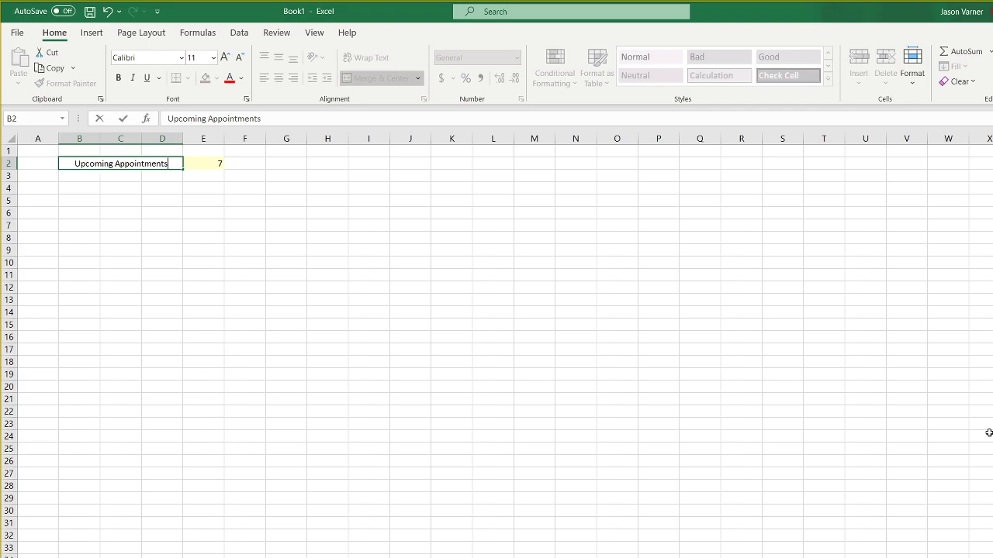
{"action": "type", "text": " (current week"}
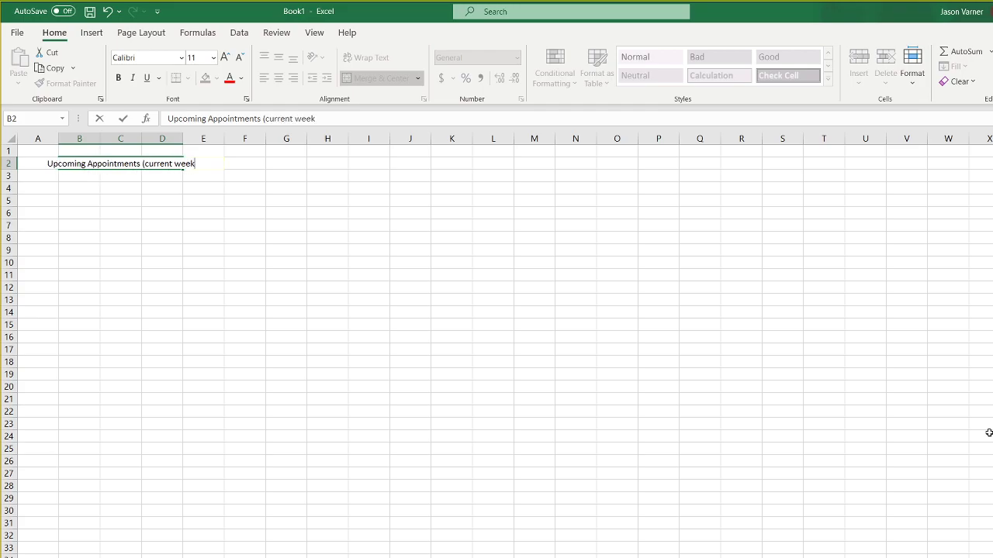
{"action": "key", "text": "Return"}
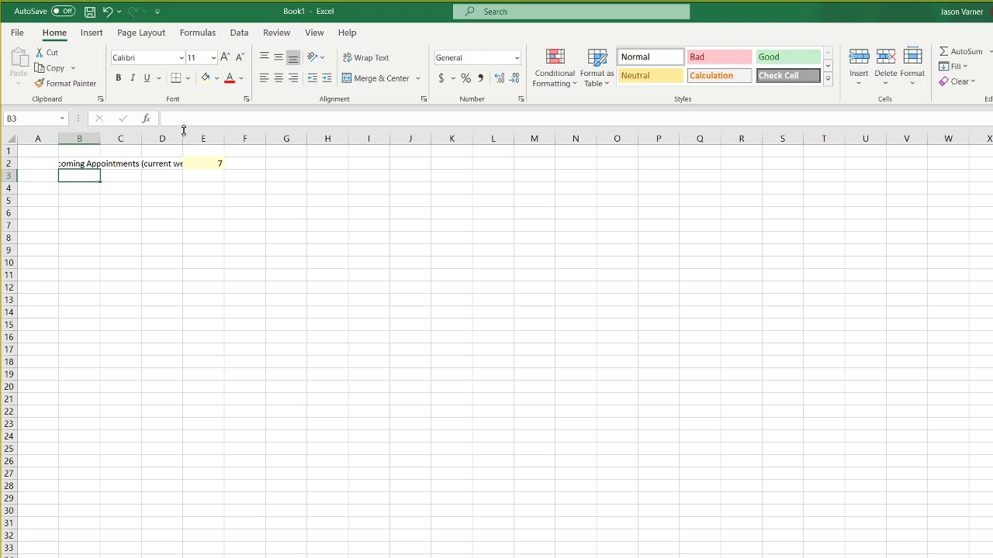
Adjust the widths of columns B to D to fit the appointments label and left-align the label
{"action": "left_click_drag", "start_coordinate": [183, 138], "coordinate": [208, 138]}
{"action": "left_click_drag", "start_coordinate": [141, 138], "coordinate": [161, 138]}
{"action": "left_click_drag", "start_coordinate": [100, 138], "coordinate": [116, 138]}
{"action": "left_click", "coordinate": [116, 160]}
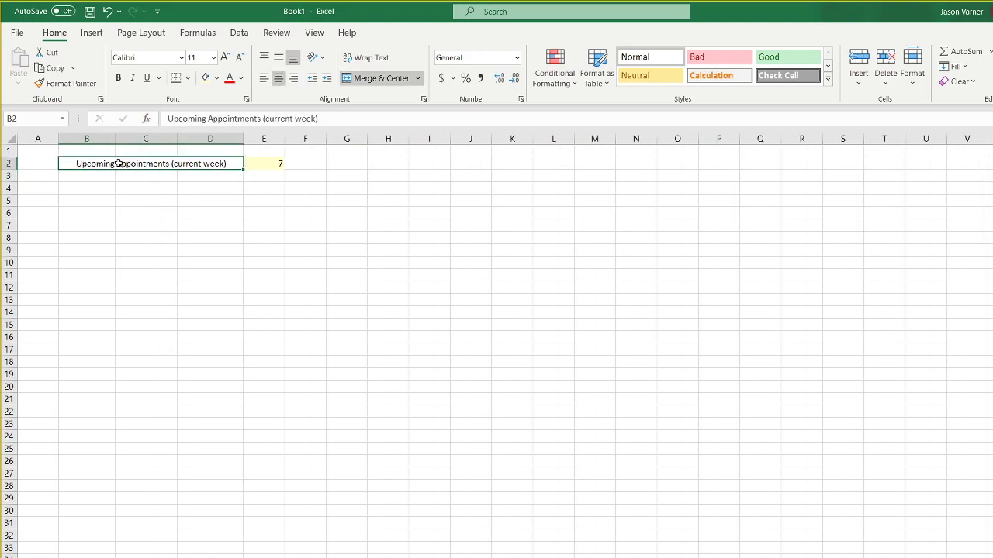
{"action": "left_click", "coordinate": [264, 77]}
{"action": "left_click_drag", "start_coordinate": [242, 137], "coordinate": [254, 167]}
Clear the value and the yellow fill from E2 by copying the blank cell E1 over it
{"action": "left_click", "coordinate": [252, 151]}
{"action": "left_click", "coordinate": [319, 188]}
{"action": "left_click", "coordinate": [249, 168]}
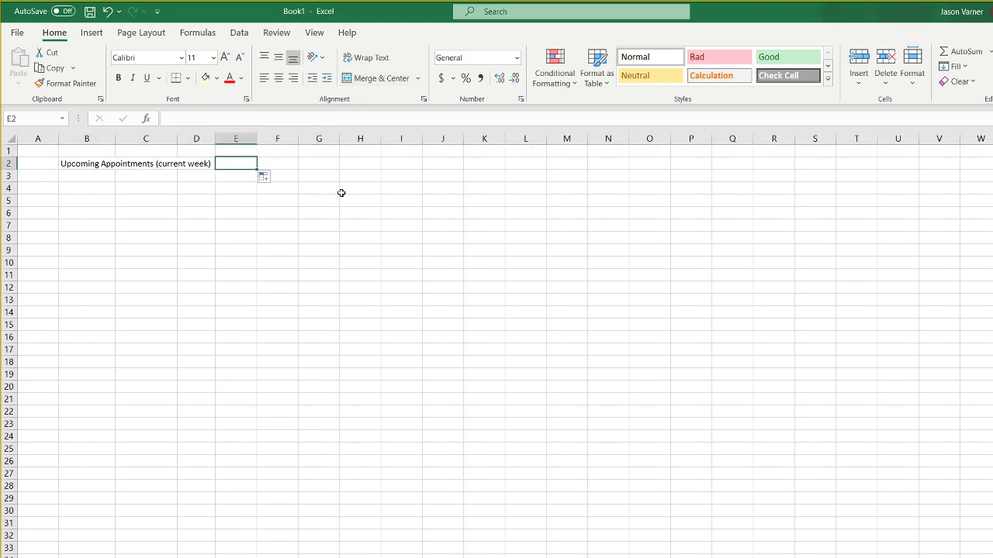
Enter =TODAY() in E2 and move the formula up to E1
{"action": "type", "text": "=today()"}
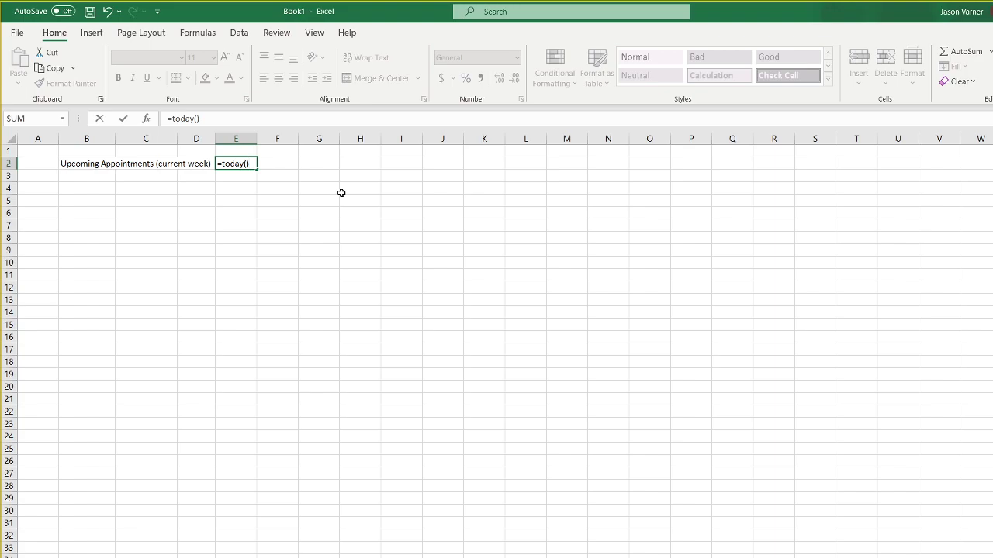
{"action": "key", "text": "Return"}
{"action": "key", "text": "Up"}
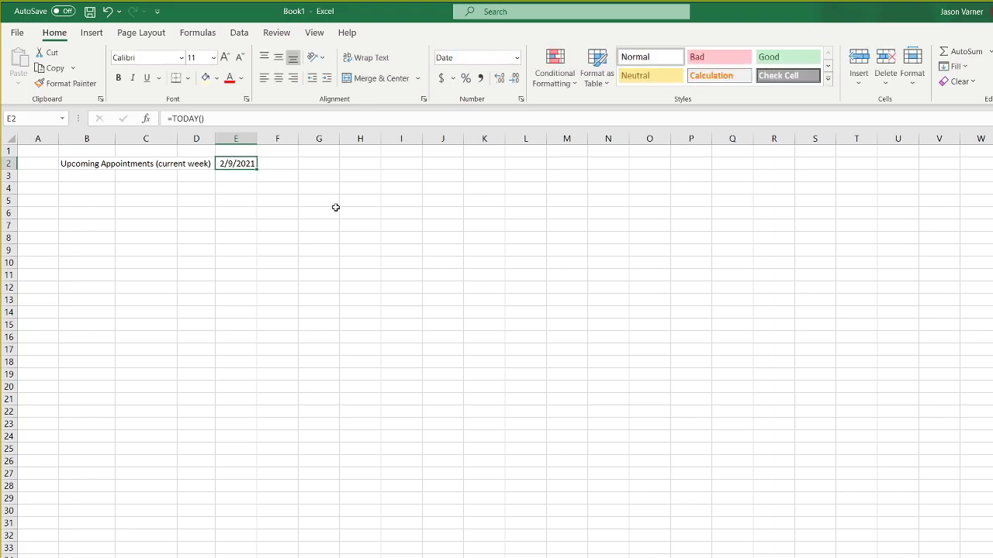
{"action": "left_click_drag", "start_coordinate": [231, 158], "coordinate": [238, 147]}
{"action": "left_click", "coordinate": [240, 164]}
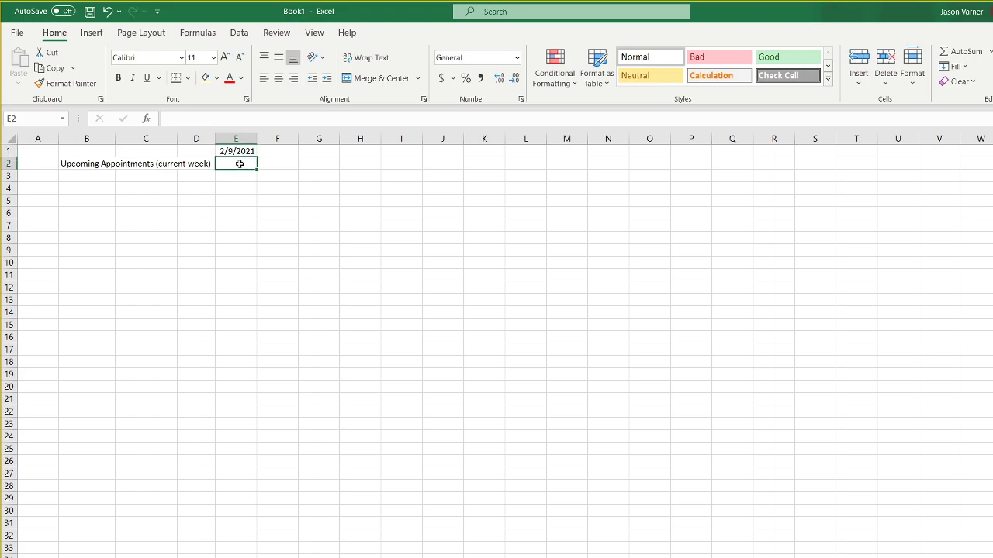
{"action": "type", "text": "=date"}
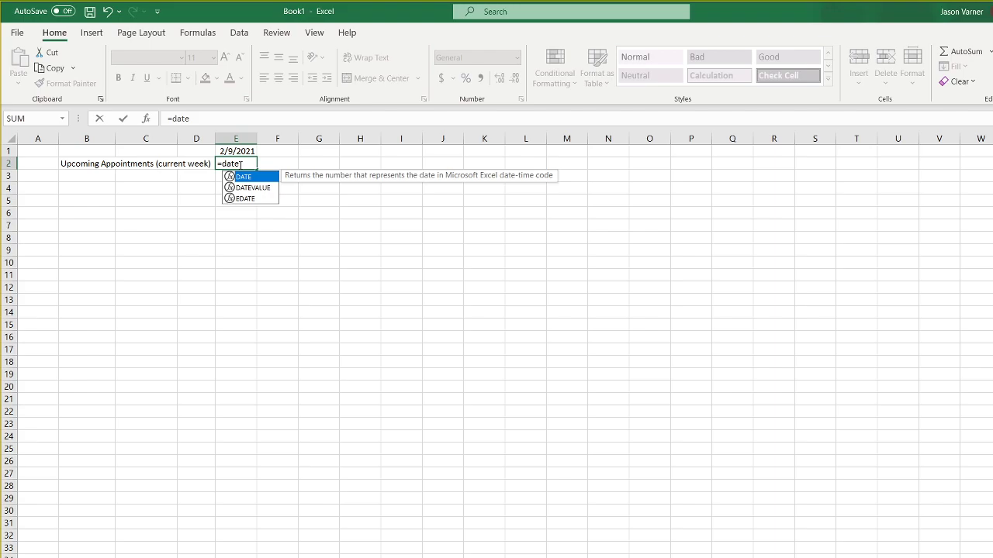
{"action": "key", "text": "BackSpace"}
{"action": "key", "text": "BackSpace"}
{"action": "key", "text": "BackSpace"}
{"action": "key", "text": "BackSpace"}
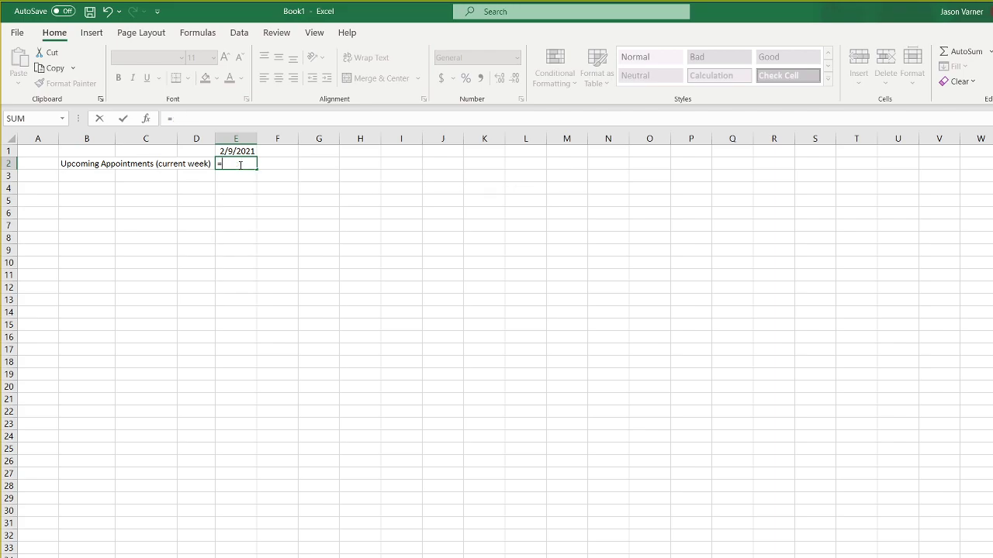
Enter =WEEKDAY(E1,2) in E2, using the return type that numbers Monday as 1 through Sunday as 7
{"action": "type", "text": "wee"}
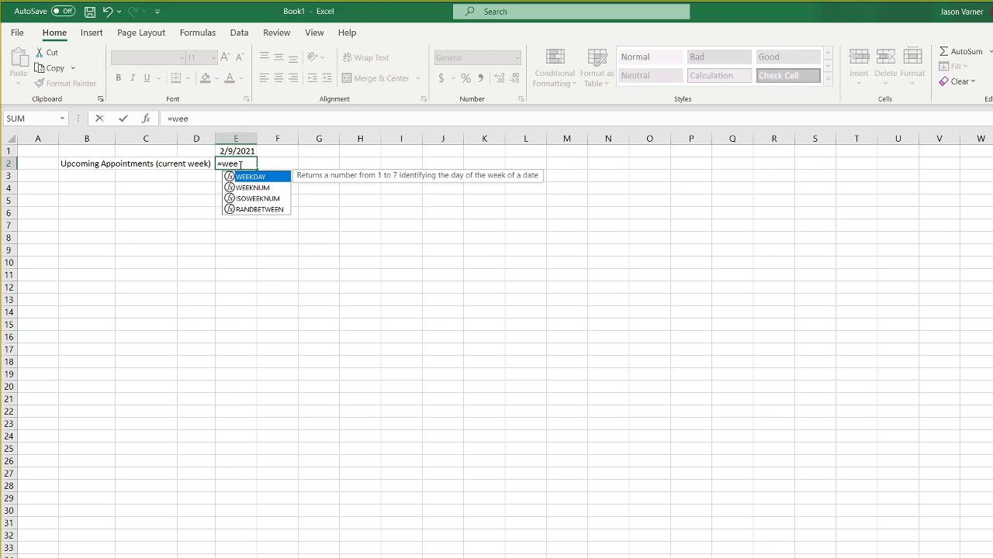
{"action": "type", "text": "kday("}
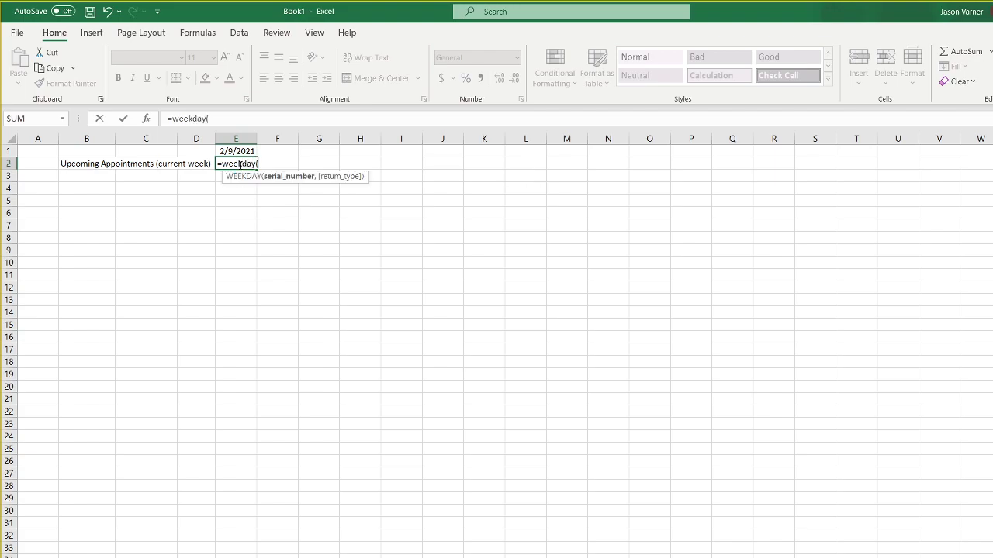
{"action": "left_click", "coordinate": [234, 150]}
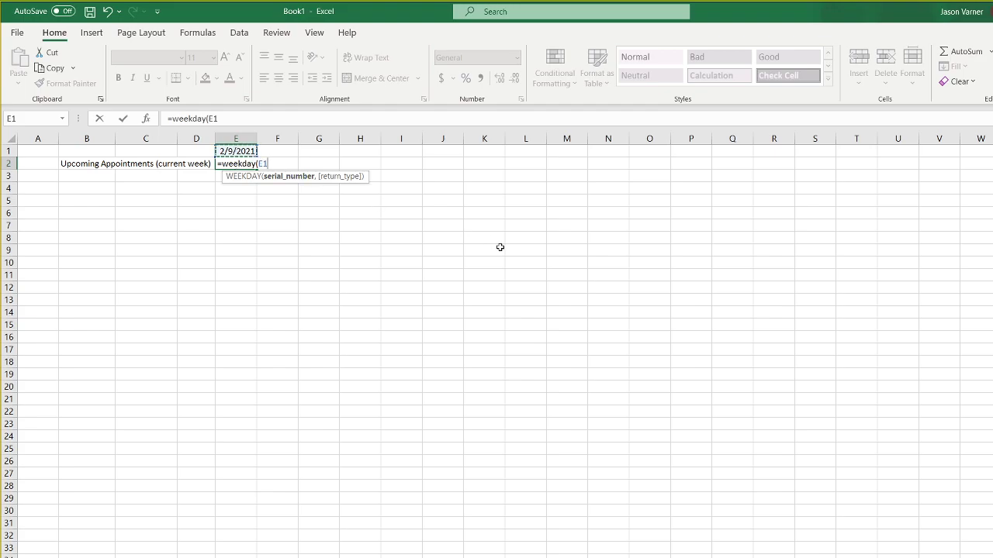
{"action": "type", "text": ","}
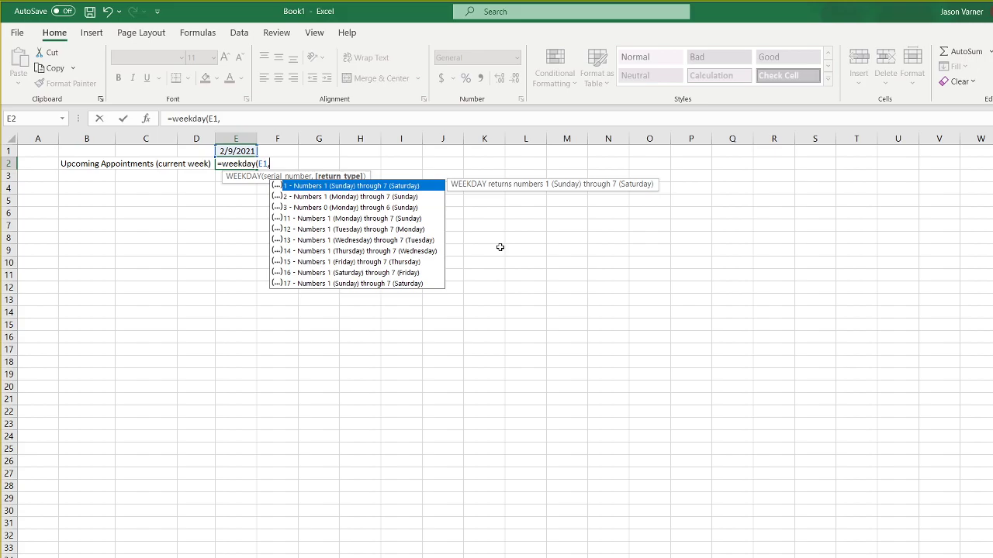
{"action": "type", "text": "2"}
{"action": "key", "text": "Return"}
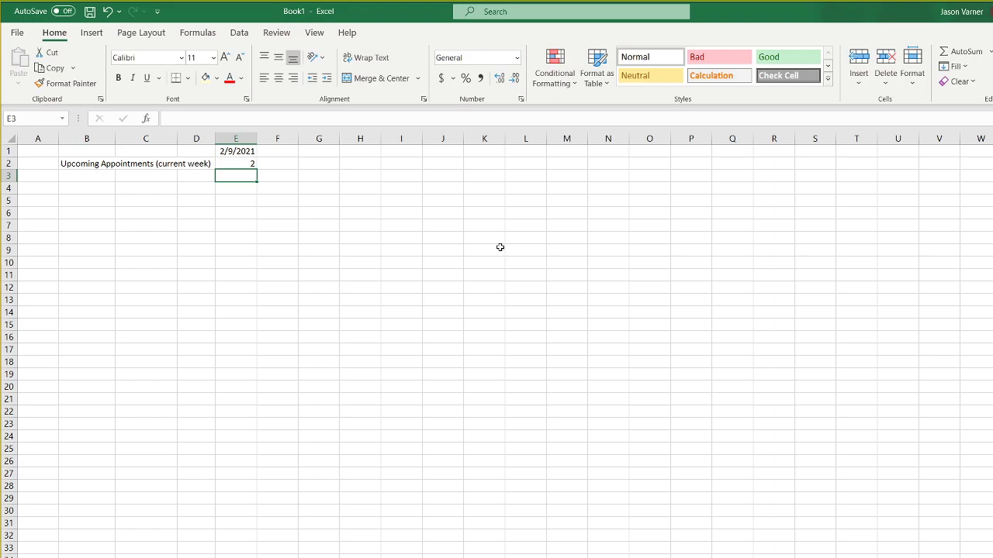
Move the WEEKDAY formula from E2 to F1, beside today's date
{"action": "left_click", "coordinate": [237, 165]}
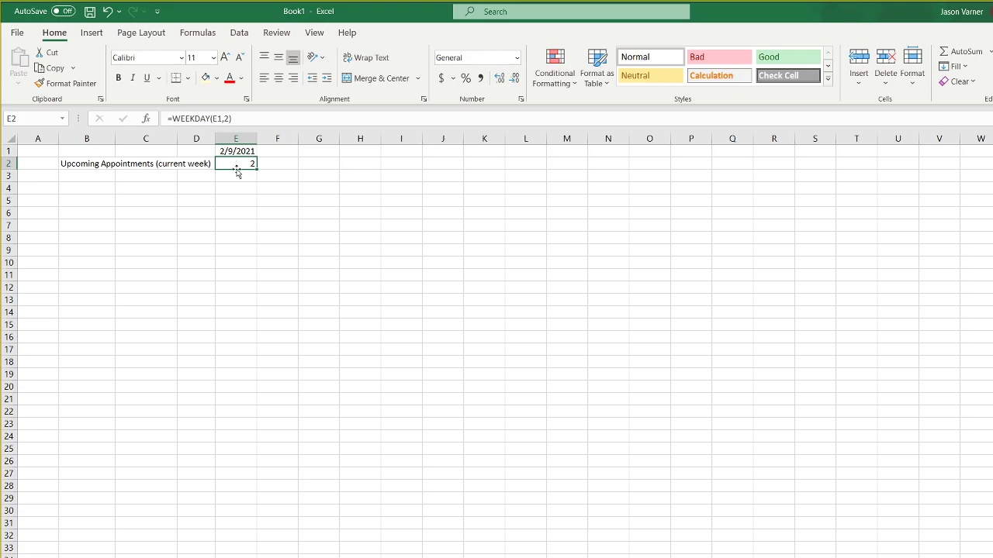
{"action": "left_click_drag", "start_coordinate": [236, 171], "coordinate": [270, 149]}
{"action": "left_click", "coordinate": [239, 163]}
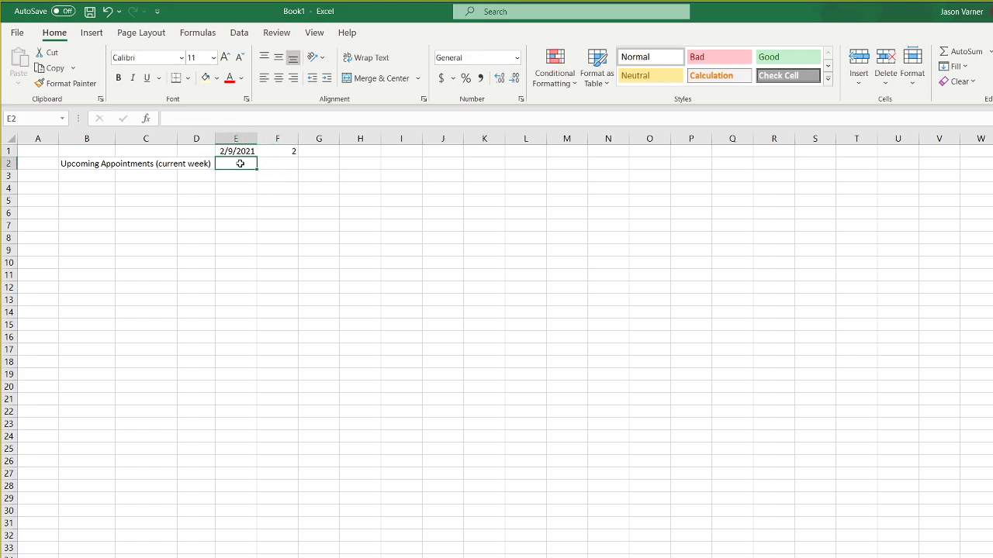
Examine the return type argument of the WEEKDAY formula in F1 without changing it
{"action": "left_click", "coordinate": [279, 153]}
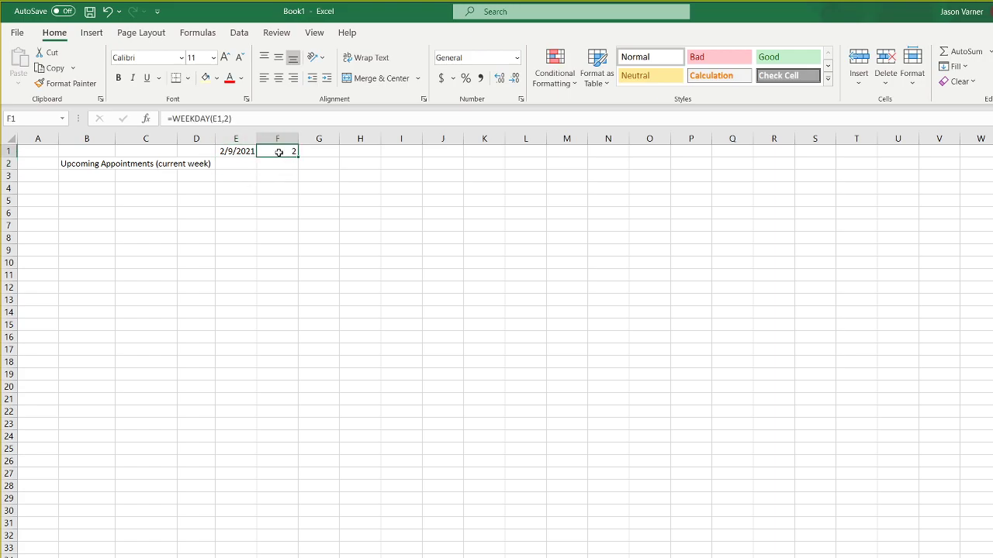
{"action": "double_click", "coordinate": [278, 153]}
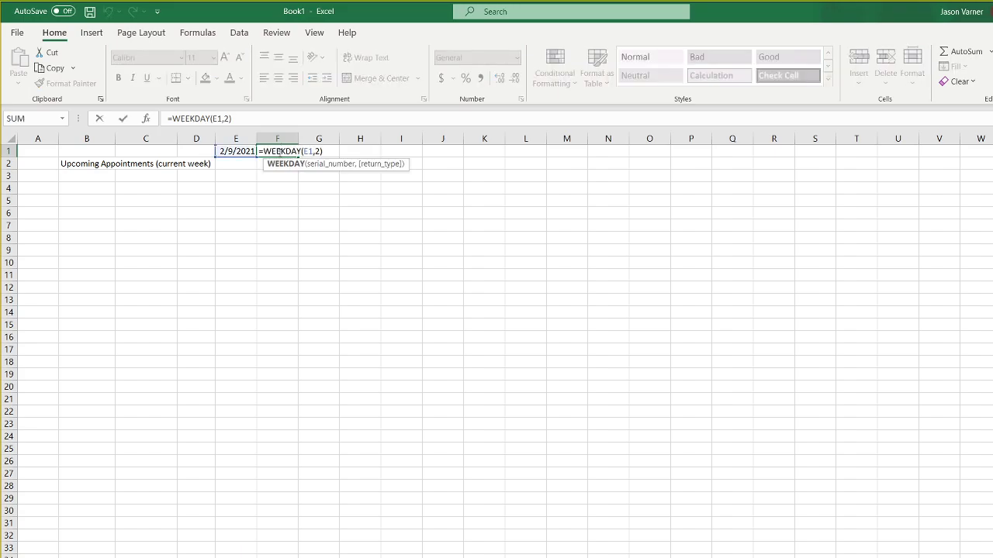
{"action": "left_click", "coordinate": [316, 152]}
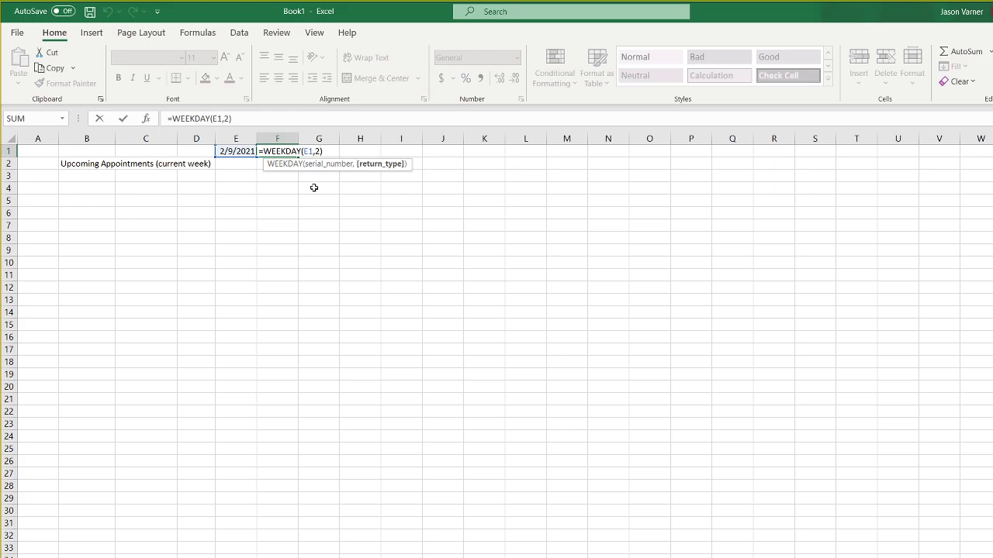
{"action": "key", "text": "ctrl+Return"}
{"action": "left_click", "coordinate": [244, 150]}
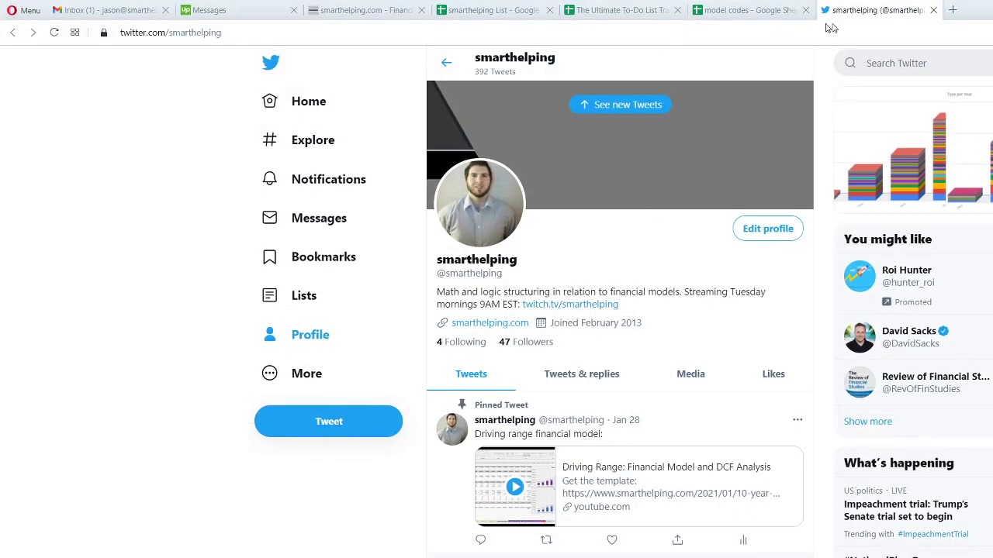
Search the web in a new browser tab for "figure out monday of a given date"
{"action": "left_click", "coordinate": [952, 10]}
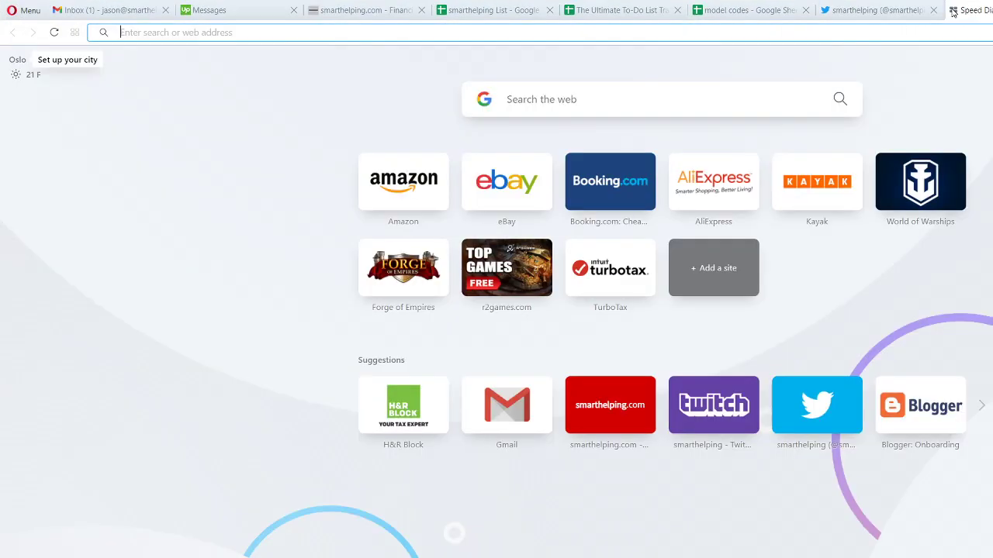
{"action": "type", "text": "figure out "}
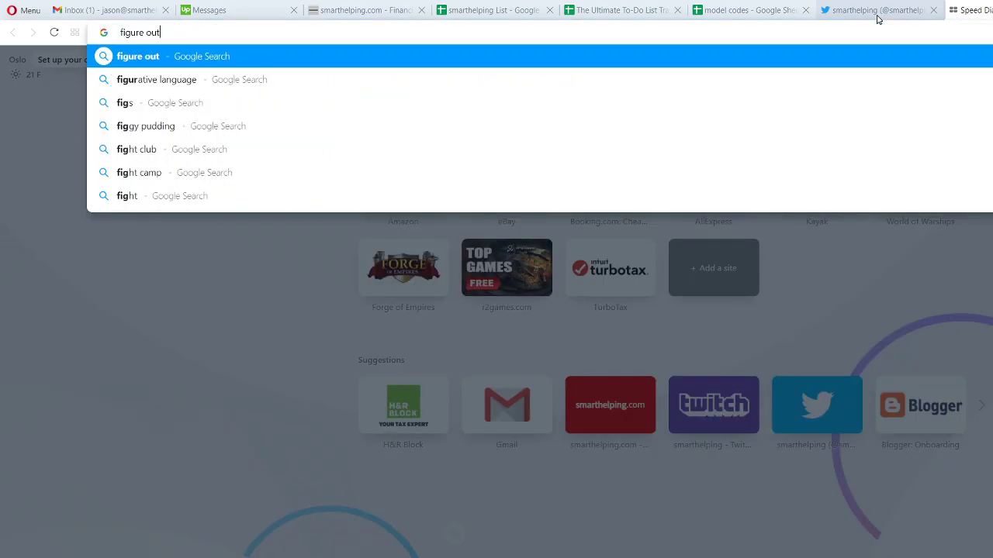
{"action": "type", "text": "monday of "}
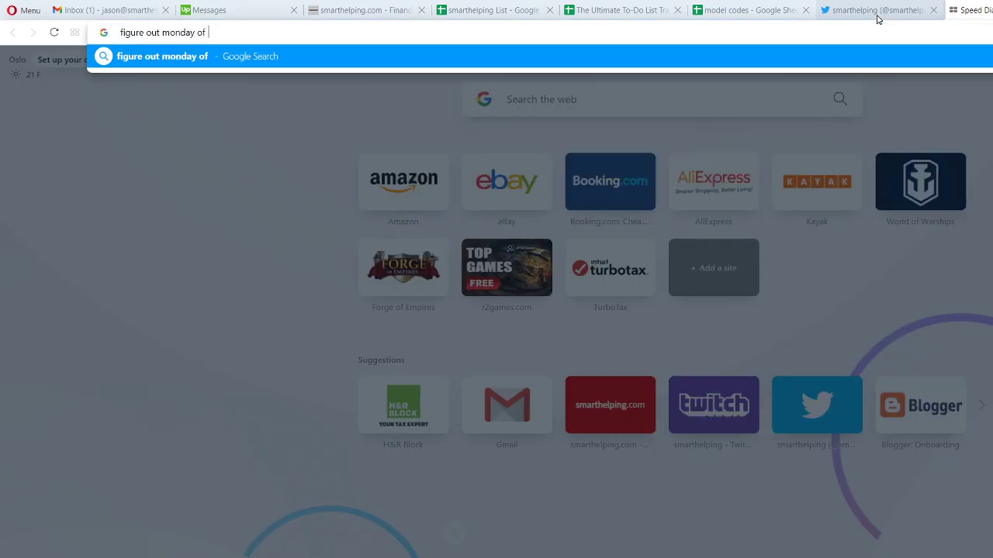
{"action": "type", "text": "a given date"}
{"action": "key", "text": "Return"}
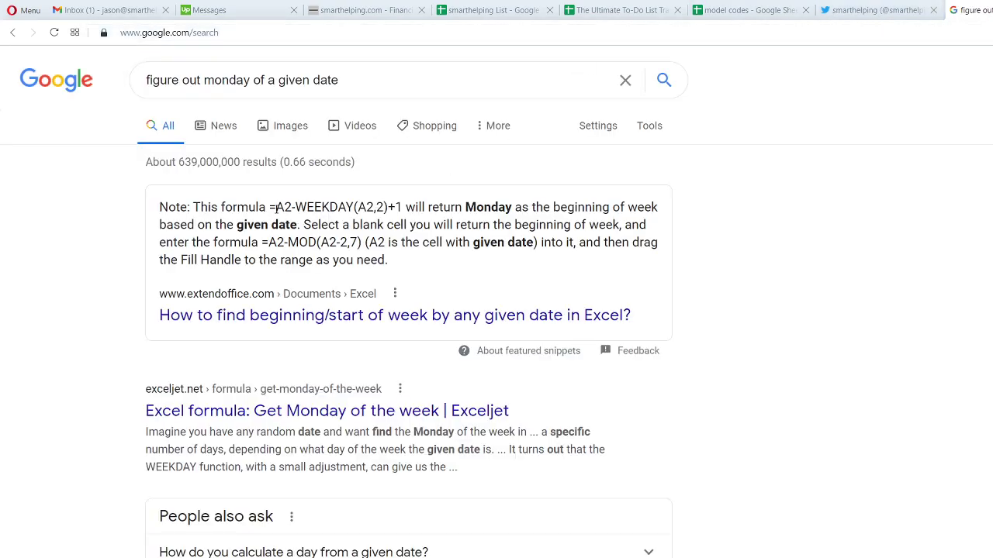
Copy the formula =A2-WEEKDAY(A2,2)+1 from the featured search result
{"action": "left_click_drag", "start_coordinate": [270, 206], "coordinate": [405, 207]}
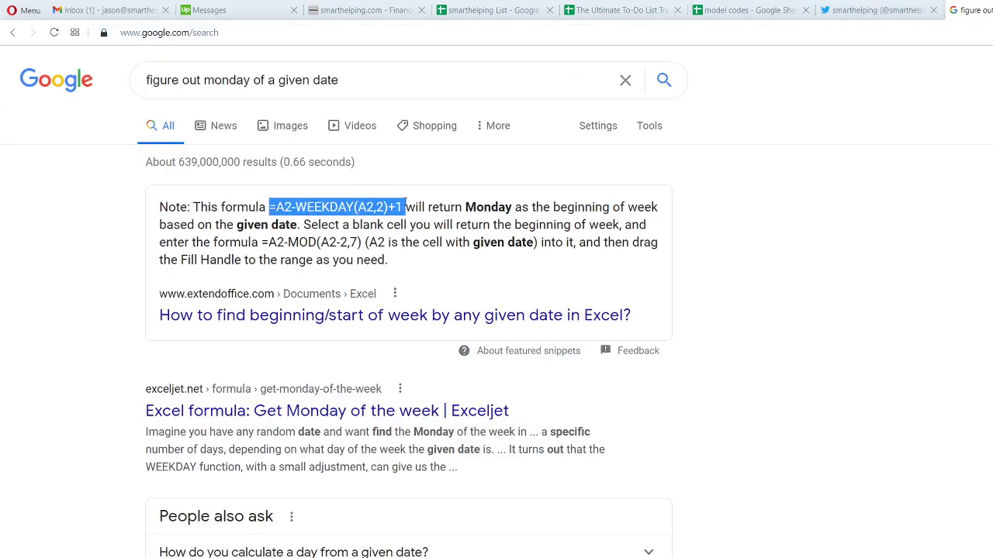
{"action": "right_click", "coordinate": [381, 205]}
{"action": "left_click", "coordinate": [422, 255]}
Switch to Excel and paste the copied formula into E2, repointing its references to make it =E1-WEEKDAY(E1,2)+1
{"action": "key", "text": "alt+Tab"}
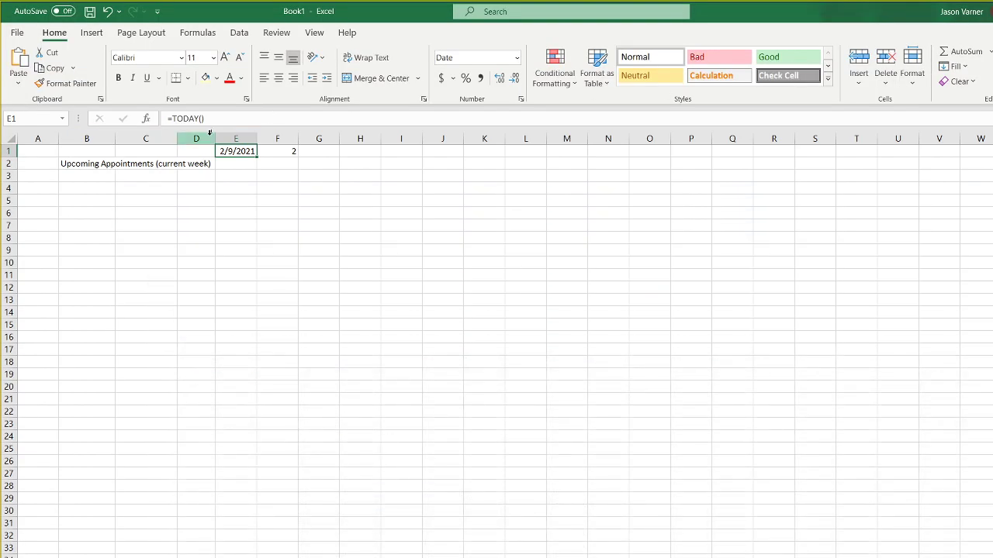
{"action": "left_click", "coordinate": [235, 165]}
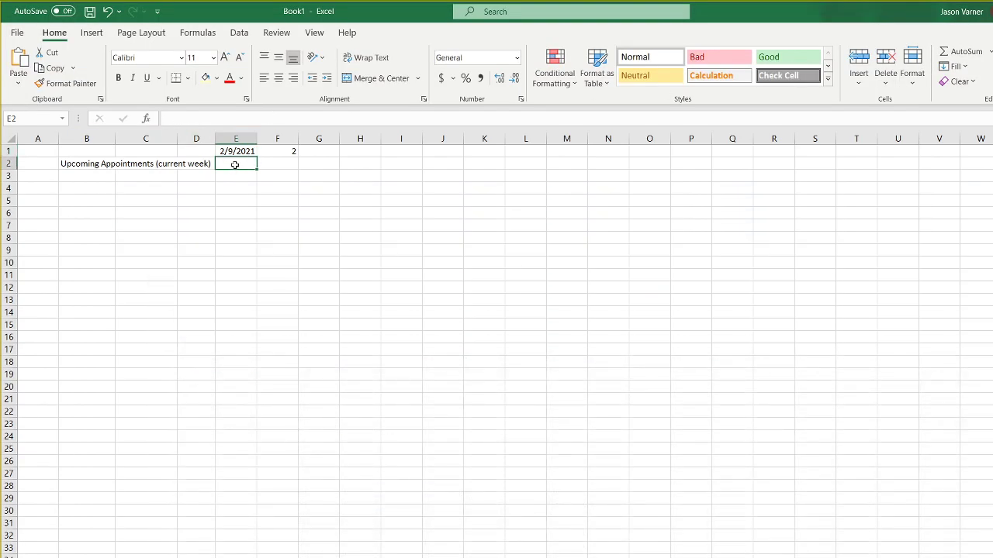
{"action": "right_click", "coordinate": [224, 117]}
{"action": "left_click", "coordinate": [254, 181]}
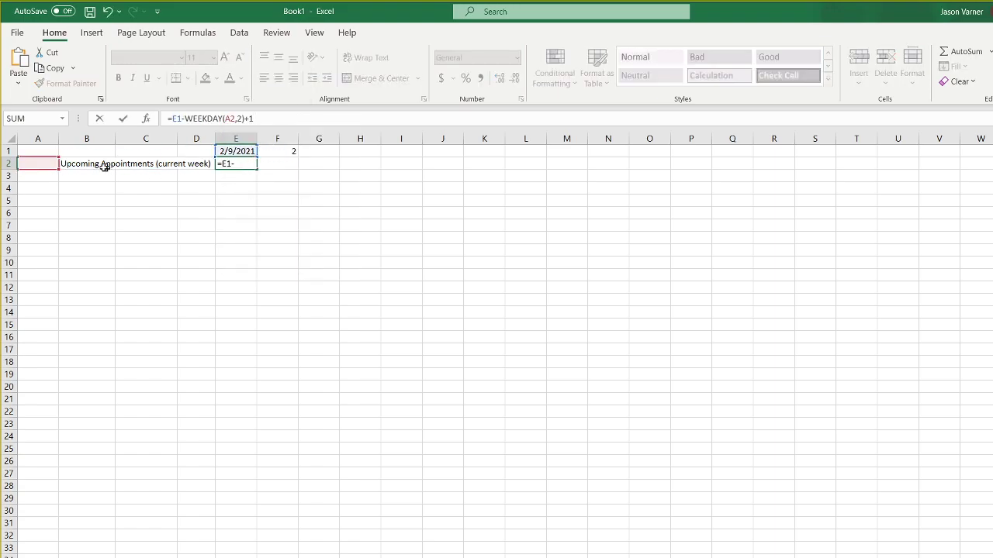
{"action": "left_click_drag", "start_coordinate": [44, 171], "coordinate": [232, 153]}
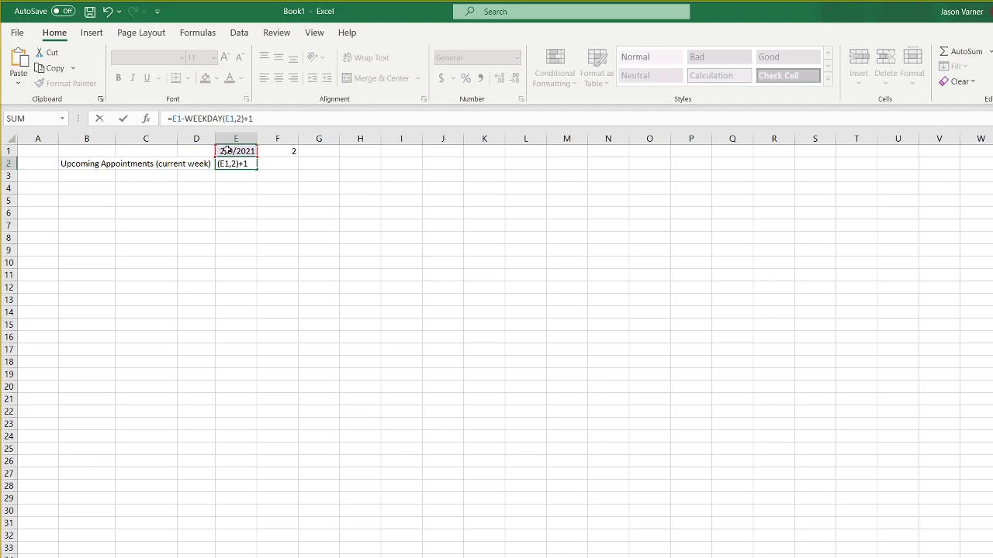
{"action": "key", "text": "Return"}
{"action": "left_click", "coordinate": [240, 165]}
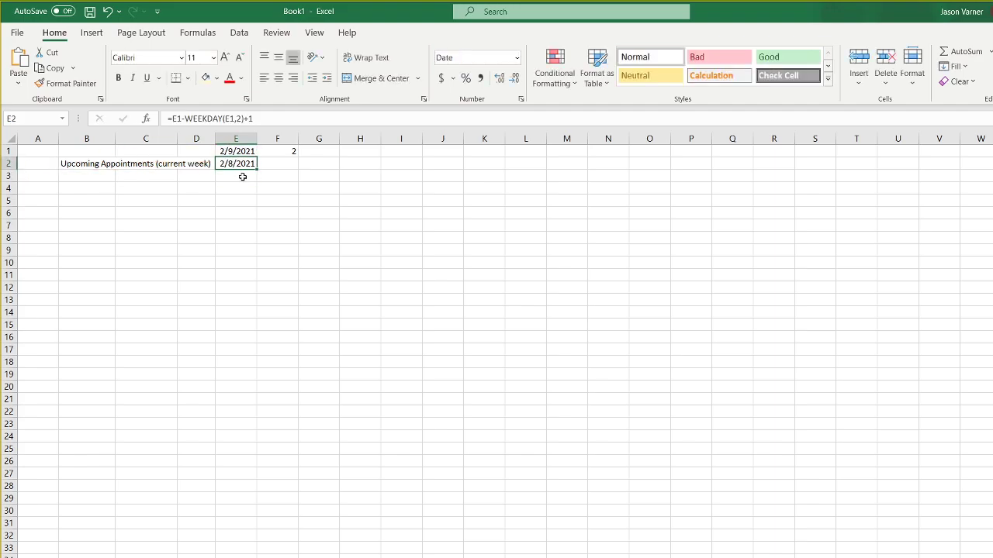
{"action": "left_click", "coordinate": [245, 152]}
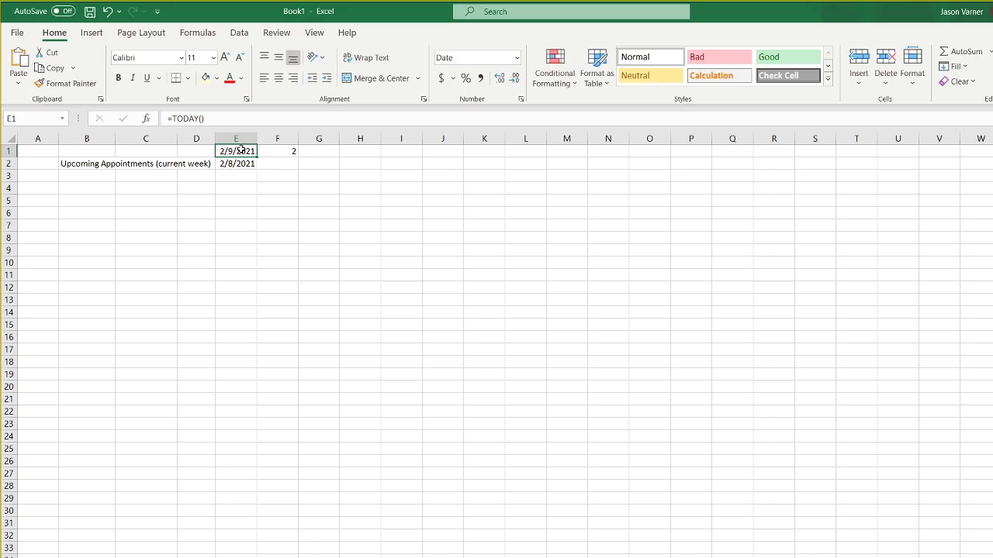
{"action": "left_click_drag", "start_coordinate": [237, 151], "coordinate": [273, 151]}
{"action": "left_click", "coordinate": [231, 163]}
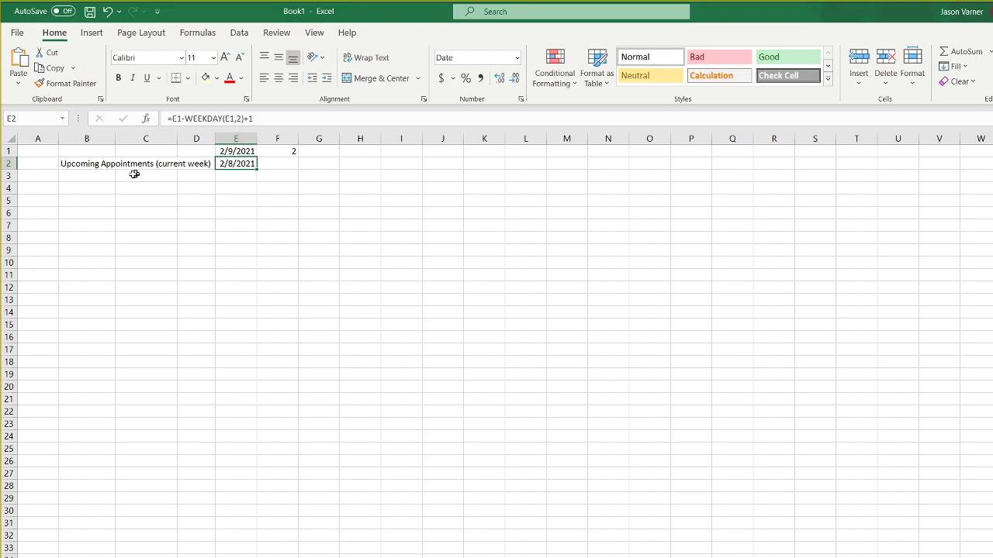
Move the TODAY formula from E1 to K1 and label it "Today:" in J1
{"action": "left_click", "coordinate": [241, 151]}
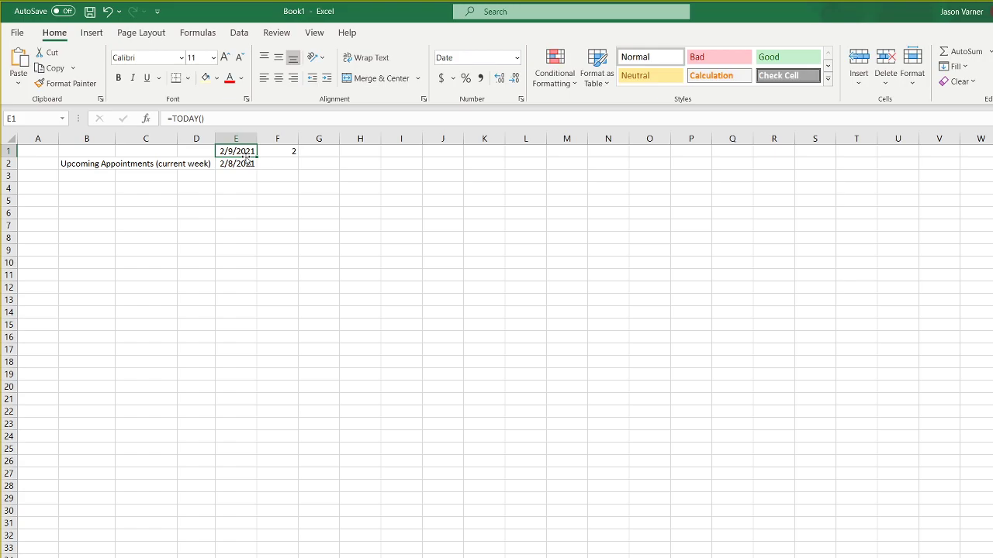
{"action": "left_click_drag", "start_coordinate": [247, 160], "coordinate": [465, 151]}
{"action": "left_click", "coordinate": [457, 151]}
{"action": "type", "text": "Today:"}
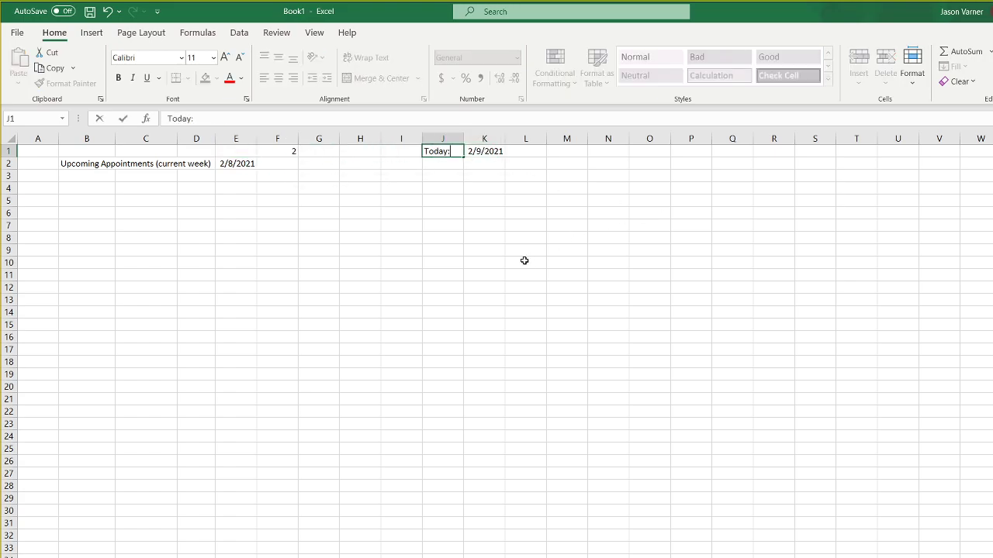
{"action": "key", "text": "Return"}
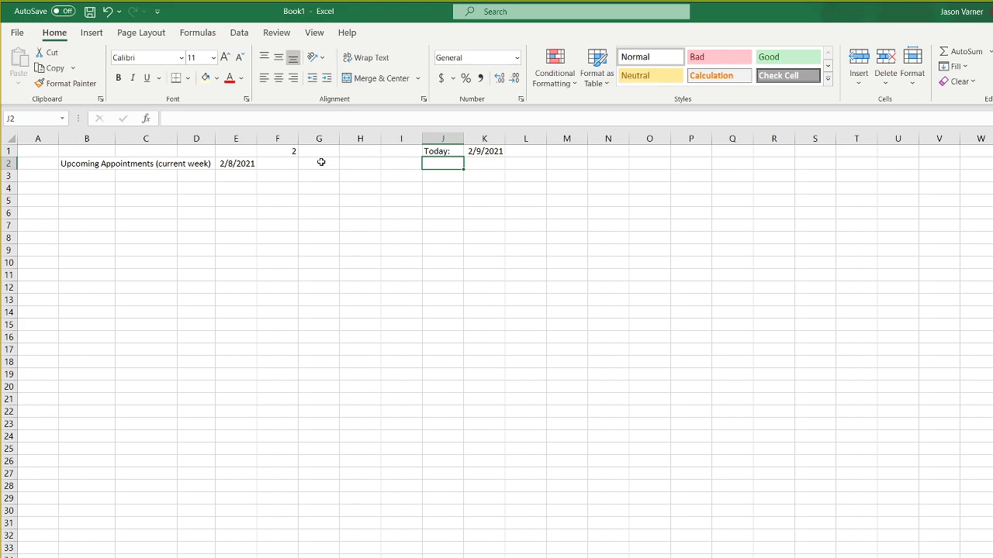
Delete the leftover WEEKDAY formula from F1
{"action": "left_click", "coordinate": [273, 149]}
{"action": "key", "text": "BackSpace"}
{"action": "key", "text": "Return"}
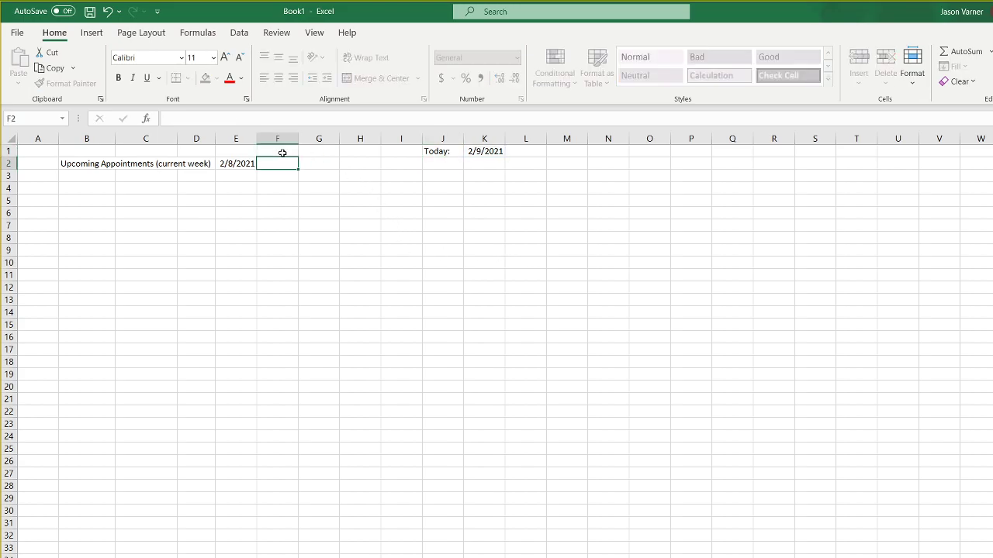
Narrow column A on the summary sheet
{"action": "left_click", "coordinate": [245, 165]}
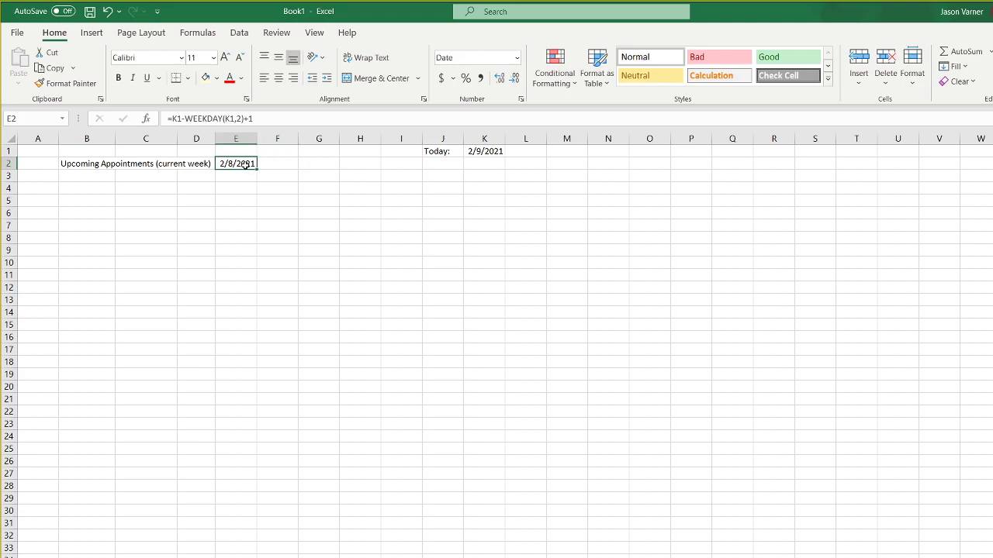
{"action": "left_click", "coordinate": [78, 178]}
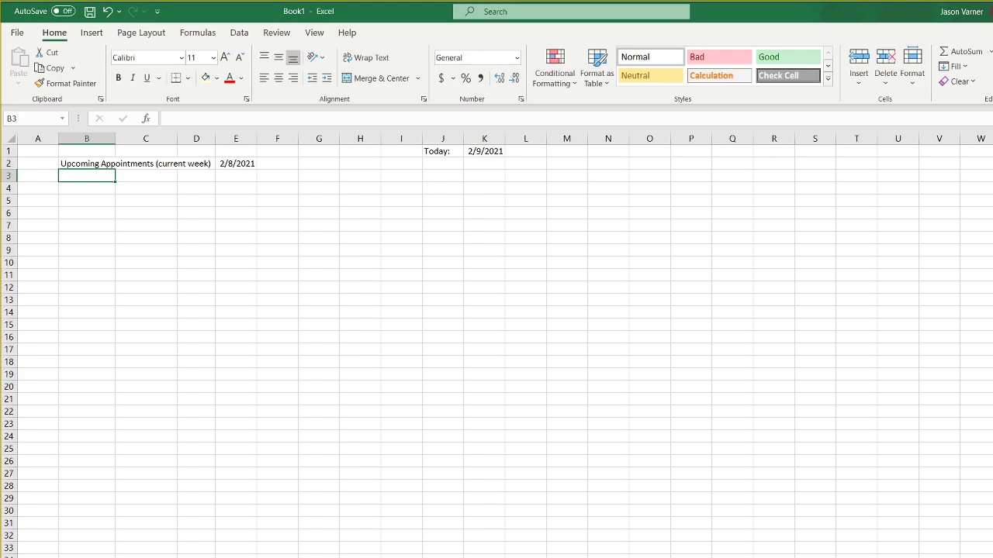
{"action": "scroll", "coordinate": [497, 349], "scroll_direction": "up", "scroll_amount": 1}
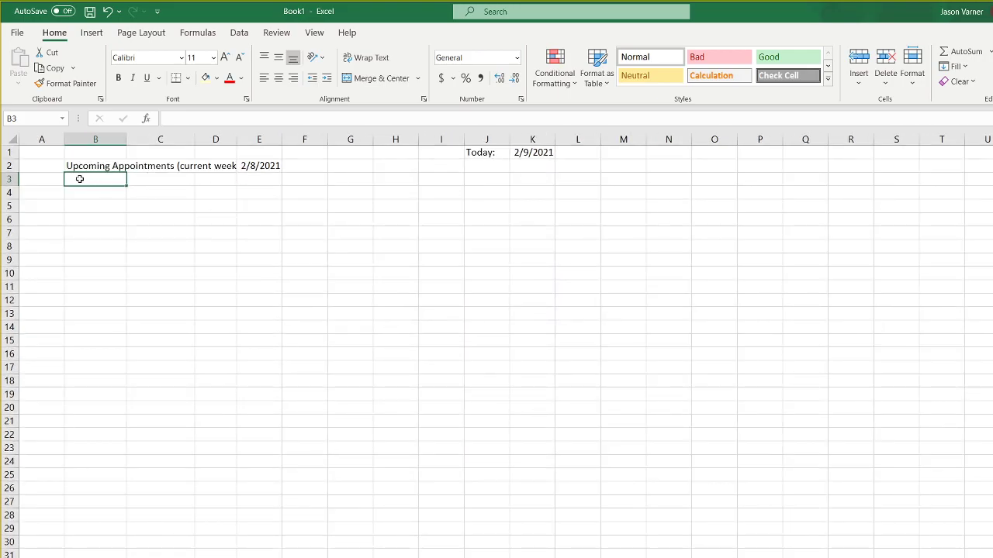
{"action": "left_click_drag", "start_coordinate": [64, 140], "coordinate": [40, 140]}
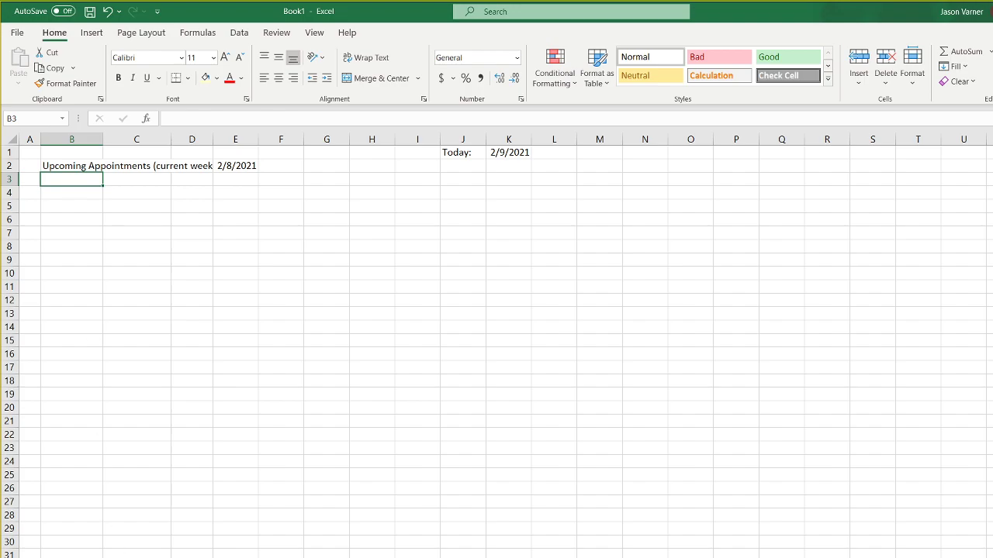
Examine the customer list's columns and the empty columns beyond Vehicle Type, comparing them with the summary sheet's week start formula
{"action": "key", "text": "ctrl+Page_Up"}
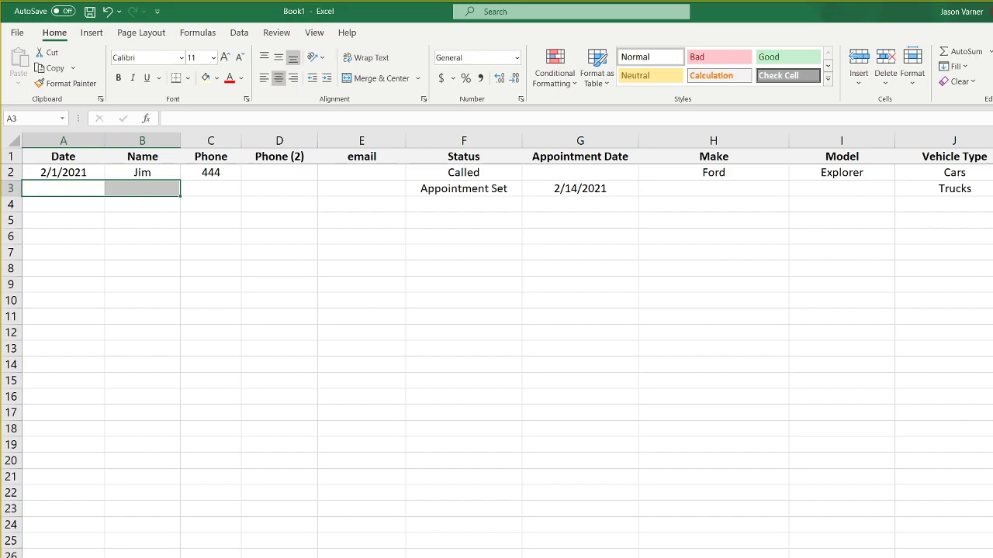
{"action": "scroll", "coordinate": [926, 457], "scroll_direction": "right", "scroll_amount": 2}
{"action": "left_click", "coordinate": [771, 169]}
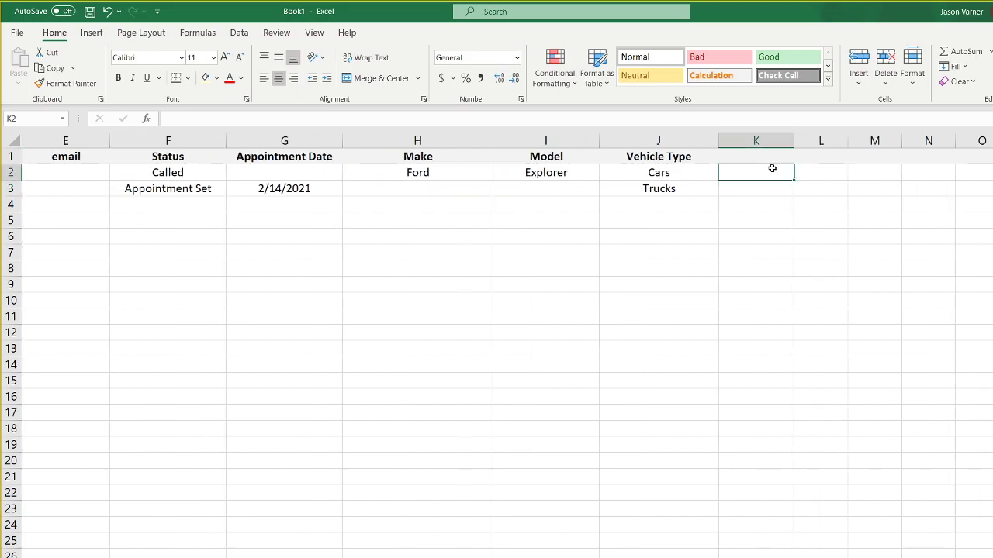
{"action": "left_click", "coordinate": [176, 169]}
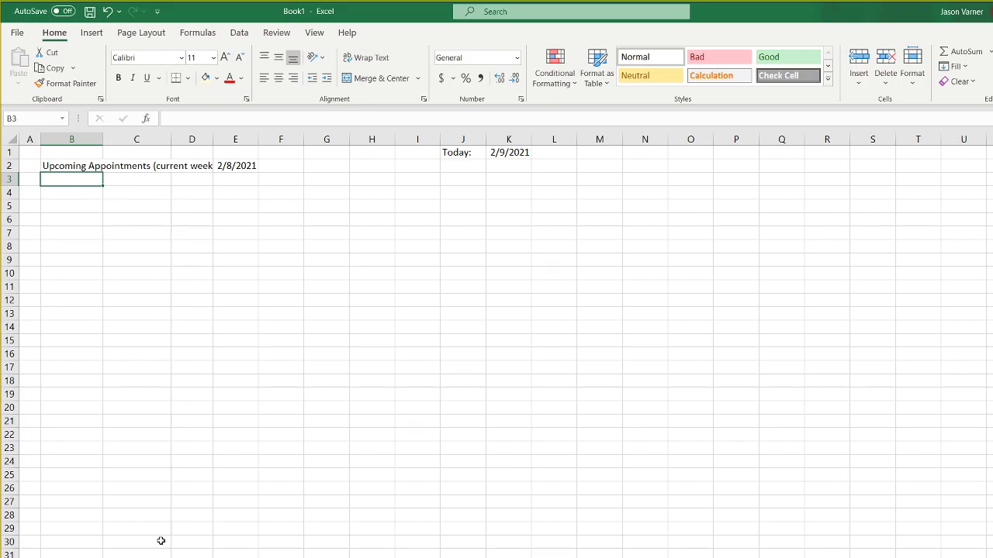
{"action": "left_click", "coordinate": [236, 166]}
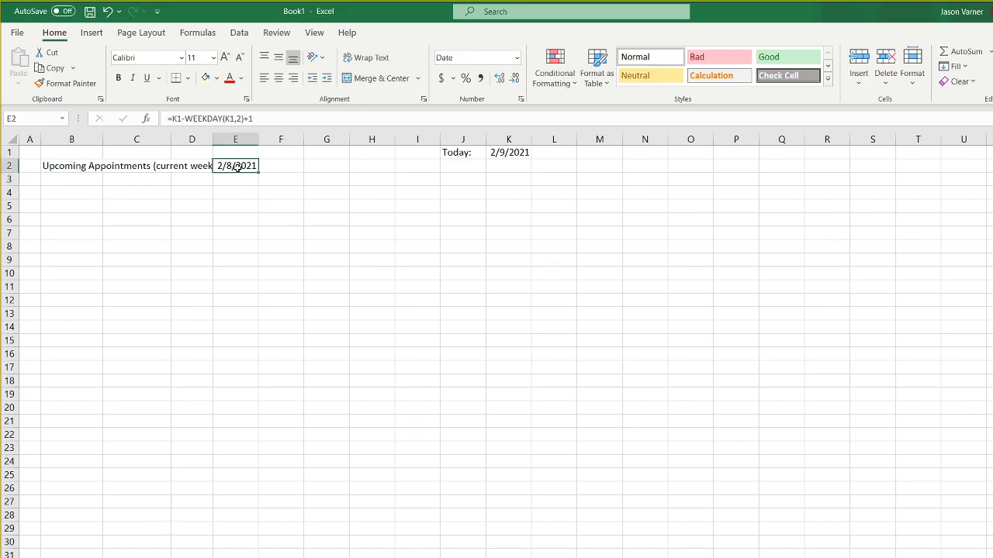
{"action": "left_click", "coordinate": [237, 181]}
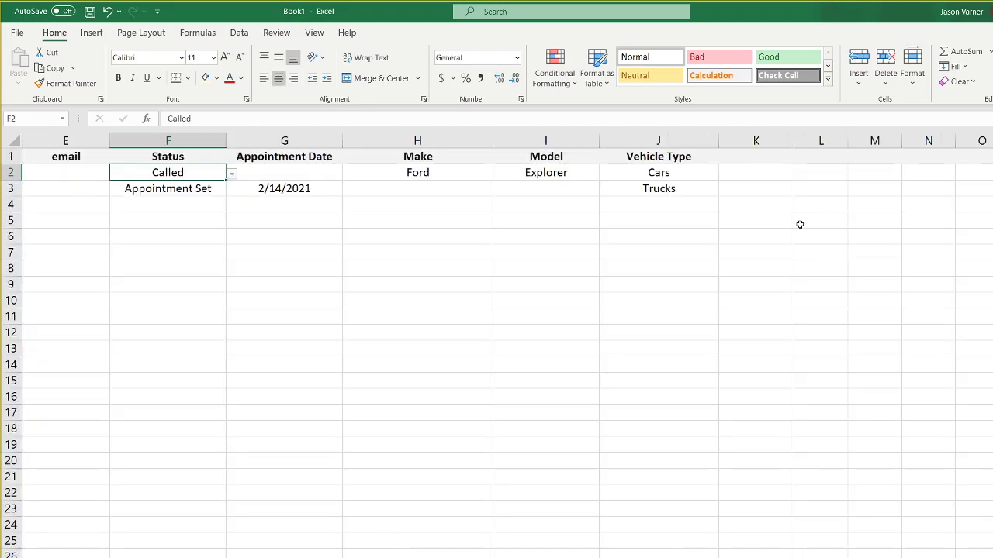
{"action": "left_click_drag", "start_coordinate": [966, 189], "coordinate": [973, 260]}
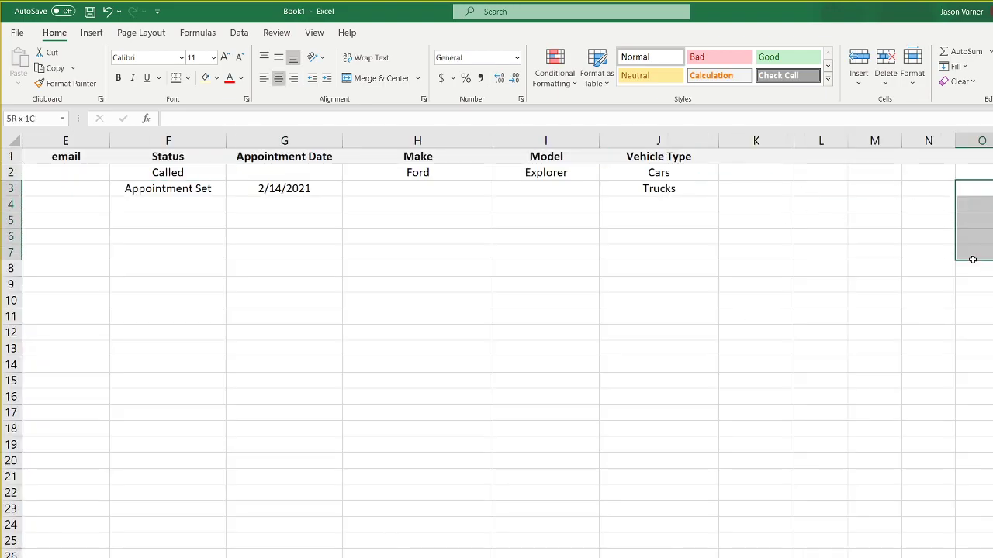
{"action": "left_click", "coordinate": [927, 187]}
{"action": "left_click", "coordinate": [873, 187]}
{"action": "left_click", "coordinate": [819, 188]}
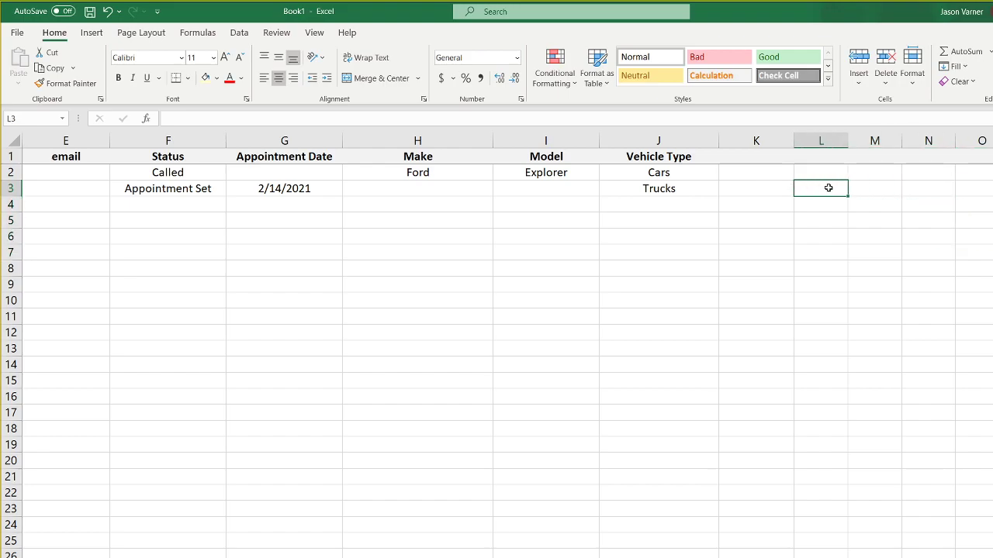
{"action": "left_click_drag", "start_coordinate": [975, 190], "coordinate": [981, 259]}
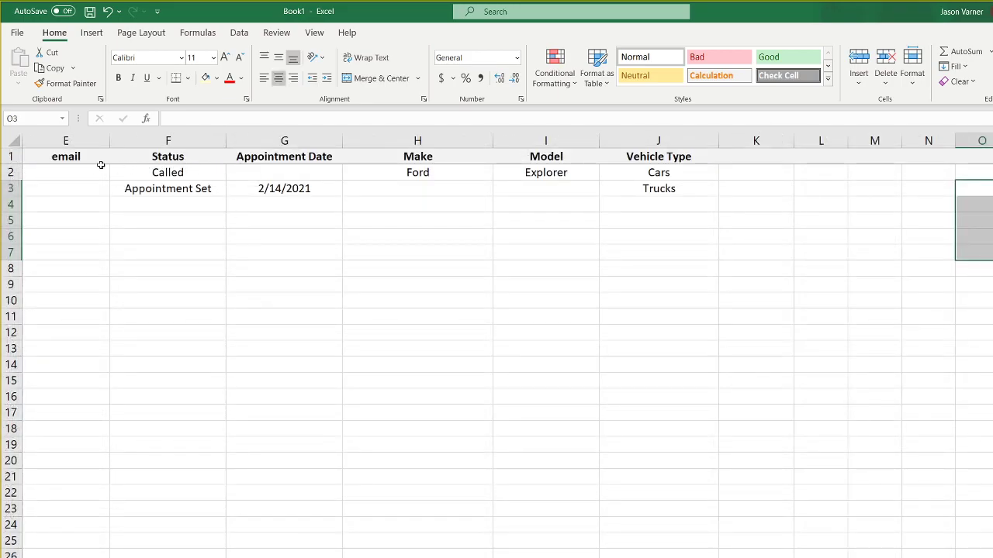
{"action": "left_click_drag", "start_coordinate": [64, 171], "coordinate": [159, 172]}
{"action": "left_click_drag", "start_coordinate": [312, 188], "coordinate": [673, 430]}
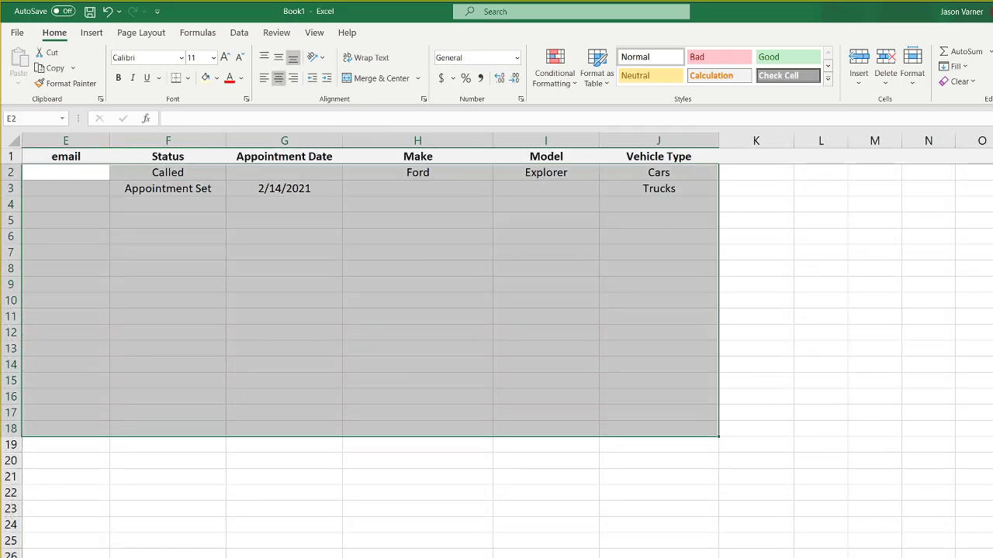
{"action": "left_click_drag", "start_coordinate": [980, 175], "coordinate": [978, 335]}
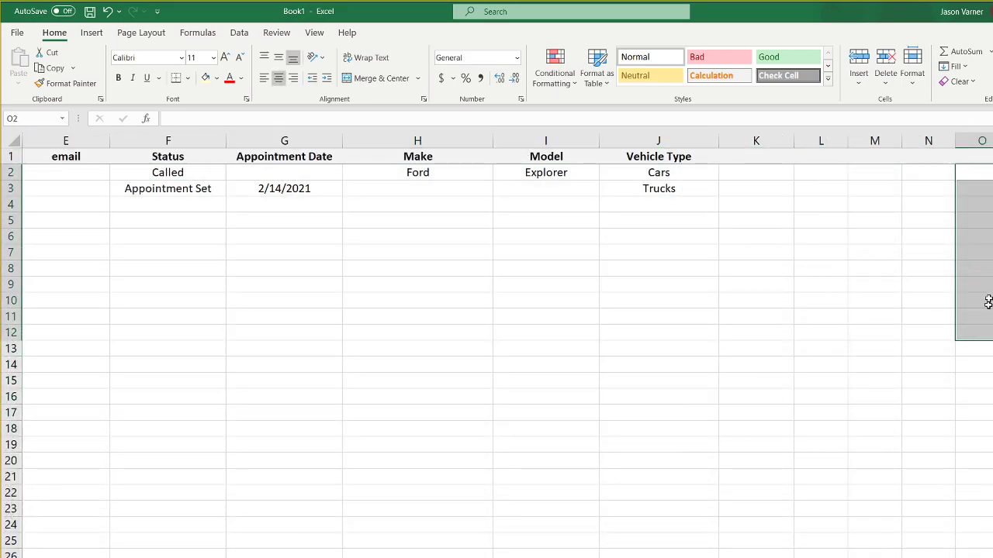
{"action": "left_click_drag", "start_coordinate": [988, 173], "coordinate": [981, 301]}
{"action": "key", "text": "Left"}
{"action": "key", "text": "Left"}
{"action": "key", "text": "Left"}
{"action": "key", "text": "Left"}
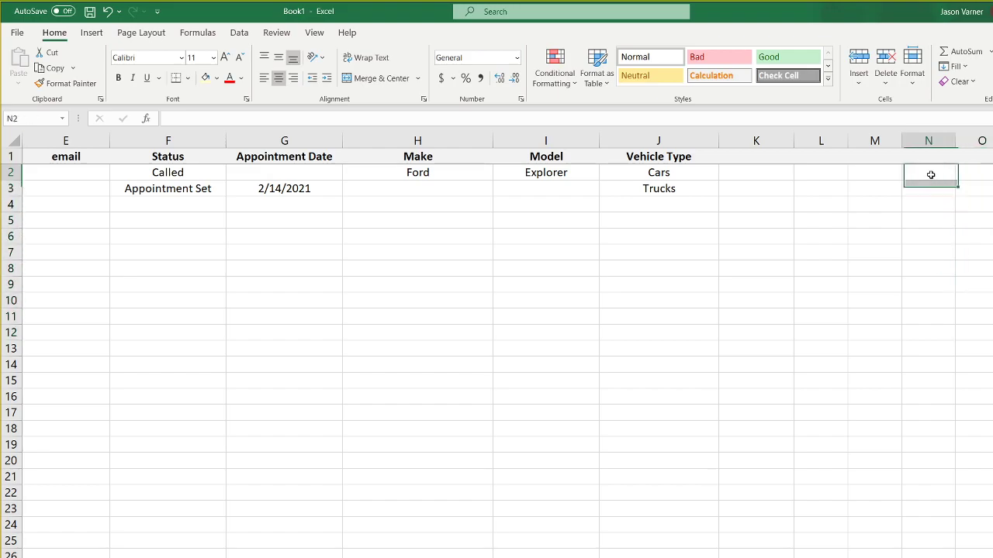
Move the week start formula on the summary sheet from E2 to K2, below today's date
{"action": "left_click", "coordinate": [255, 557]}
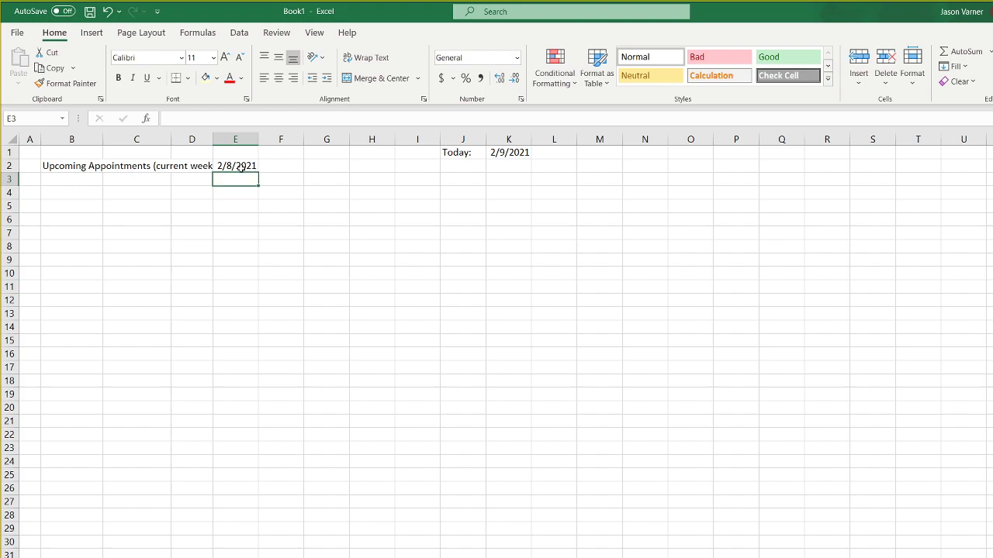
{"action": "left_click", "coordinate": [242, 167]}
{"action": "left_click_drag", "start_coordinate": [243, 172], "coordinate": [497, 164]}
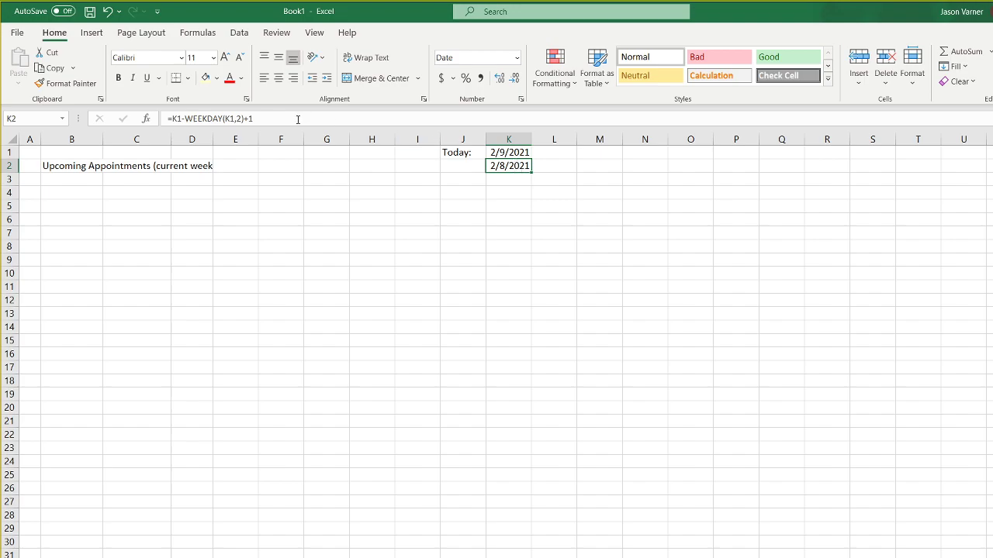
Copy the week start formula from K2 into K3 and change its ending to +7: =K1-WEEKDAY(K1,2)+7
{"action": "left_click_drag", "start_coordinate": [298, 119], "coordinate": [167, 118]}
{"action": "right_click", "coordinate": [203, 119]}
{"action": "left_click", "coordinate": [236, 147]}
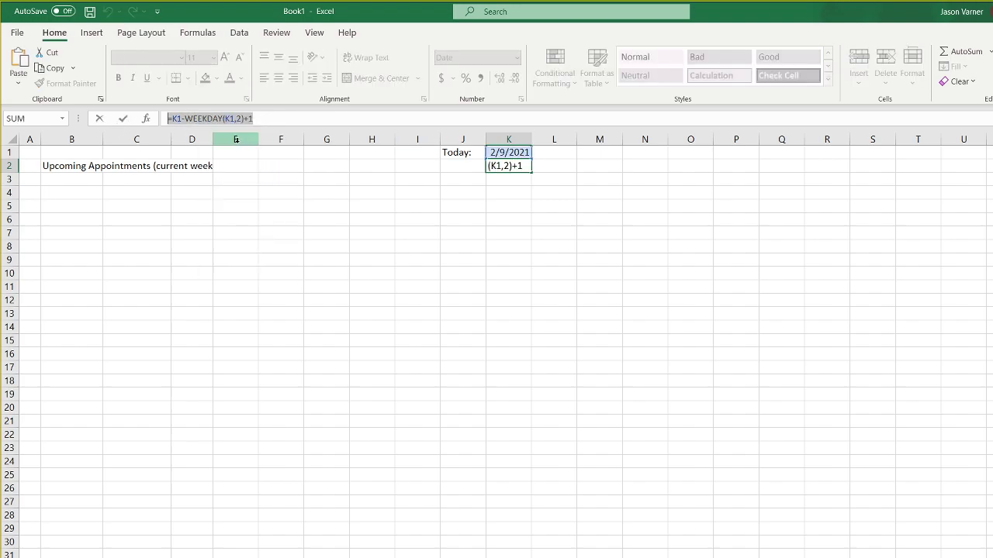
{"action": "key", "text": "Return"}
{"action": "right_click", "coordinate": [263, 118]}
{"action": "left_click", "coordinate": [294, 180]}
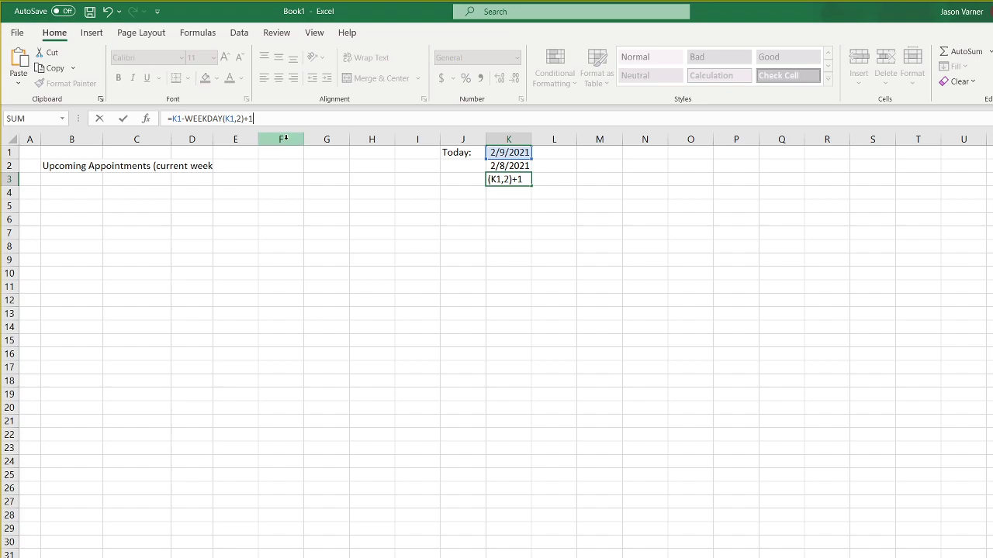
{"action": "left_click_drag", "start_coordinate": [249, 119], "coordinate": [259, 119]}
{"action": "type", "text": "7"}
{"action": "key", "text": "Return"}
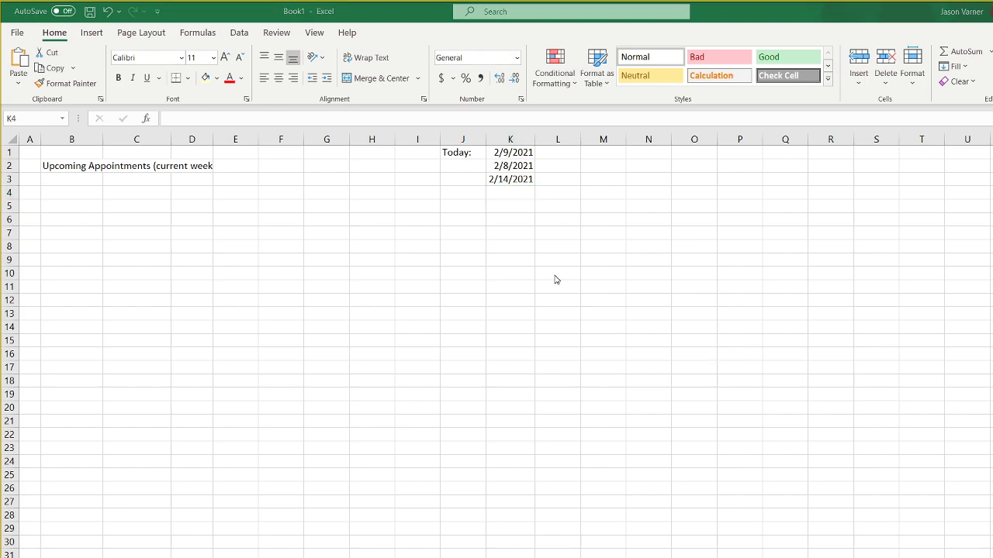
{"action": "left_click", "coordinate": [518, 179]}
{"action": "left_click", "coordinate": [513, 166]}
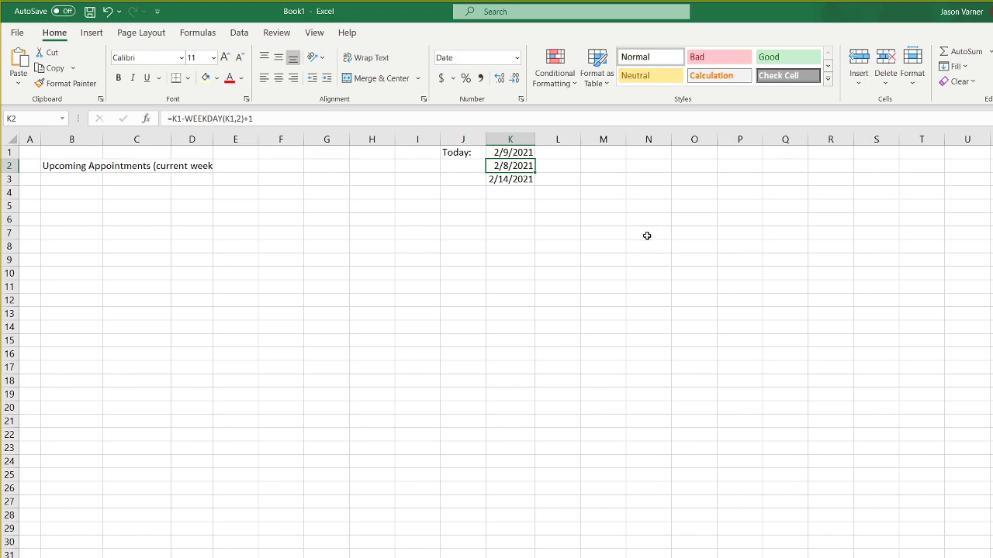
{"action": "left_click", "coordinate": [586, 246]}
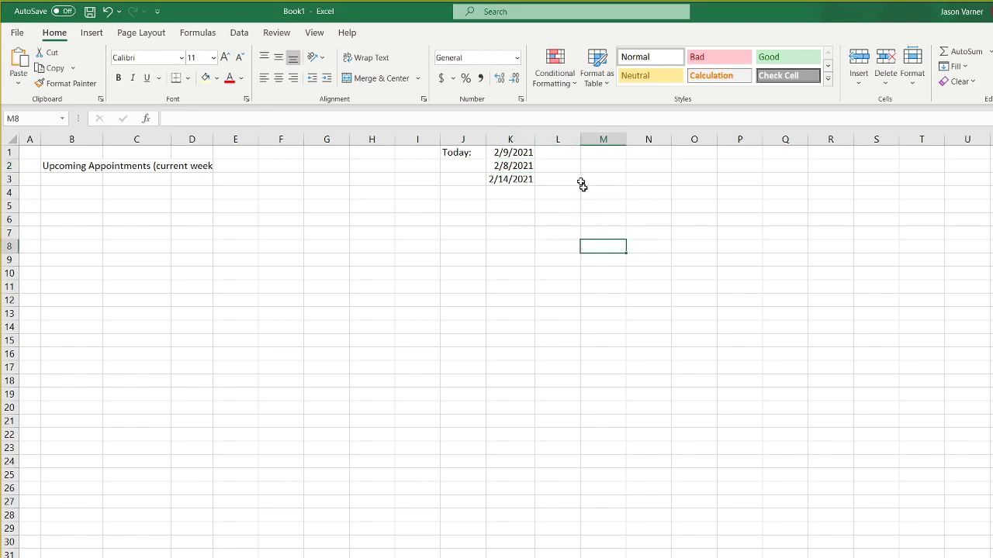
Label the two week dates by entering "Week Start" in J2 and "Week End:" in J3
{"action": "left_click", "coordinate": [518, 152]}
{"action": "left_click", "coordinate": [463, 165]}
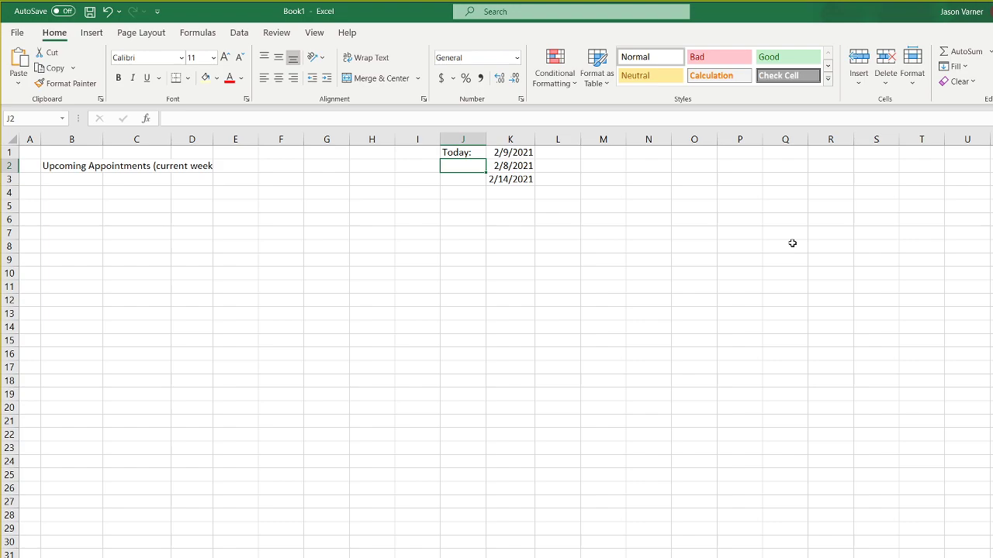
{"action": "type", "text": "Sta"}
{"action": "key", "text": "BackSpace"}
{"action": "key", "text": "BackSpace"}
{"action": "type", "text": "Week Start"}
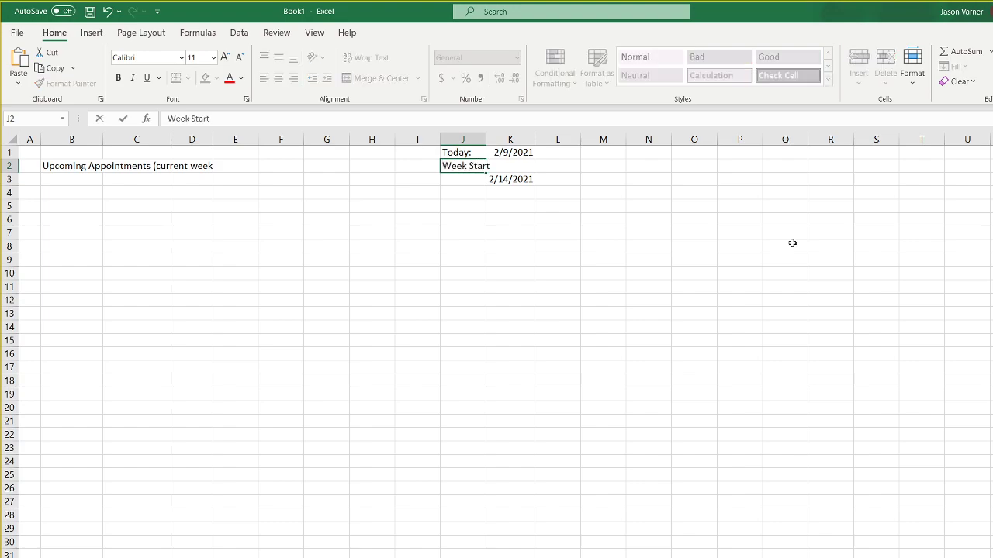
{"action": "key", "text": "Return"}
{"action": "type", "text": "Week End:"}
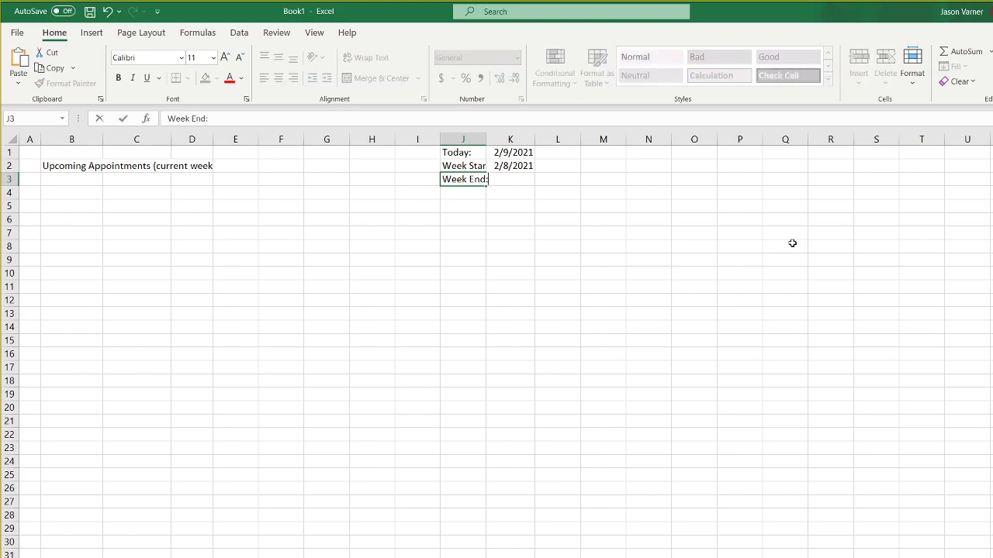
{"action": "key", "text": "Return"}
Widen column J to fit its labels and add a colon after "Week Start" in J2
{"action": "left_click_drag", "start_coordinate": [487, 139], "coordinate": [498, 139]}
{"action": "left_click", "coordinate": [492, 166]}
{"action": "left_click", "coordinate": [423, 118]}
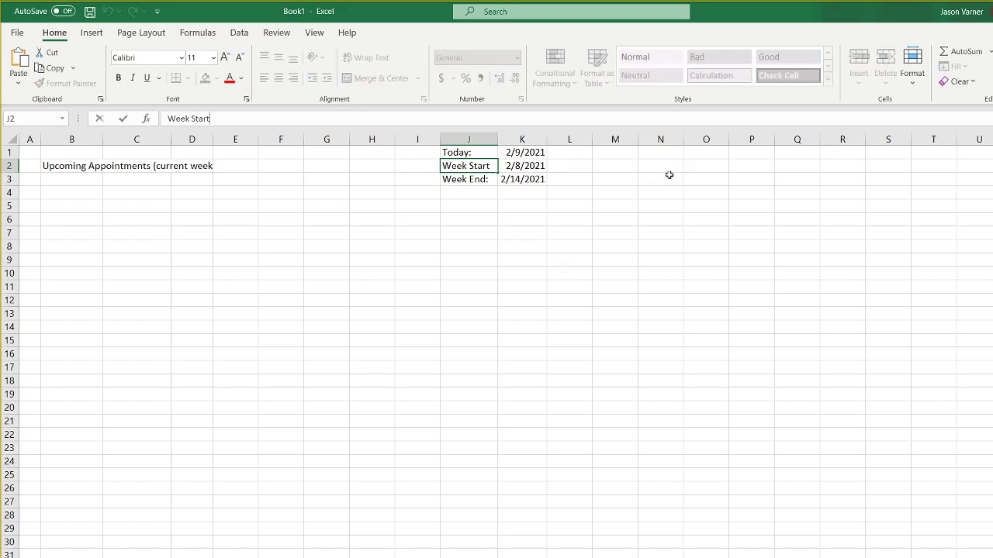
{"action": "type", "text": ":"}
{"action": "key", "text": "Return"}
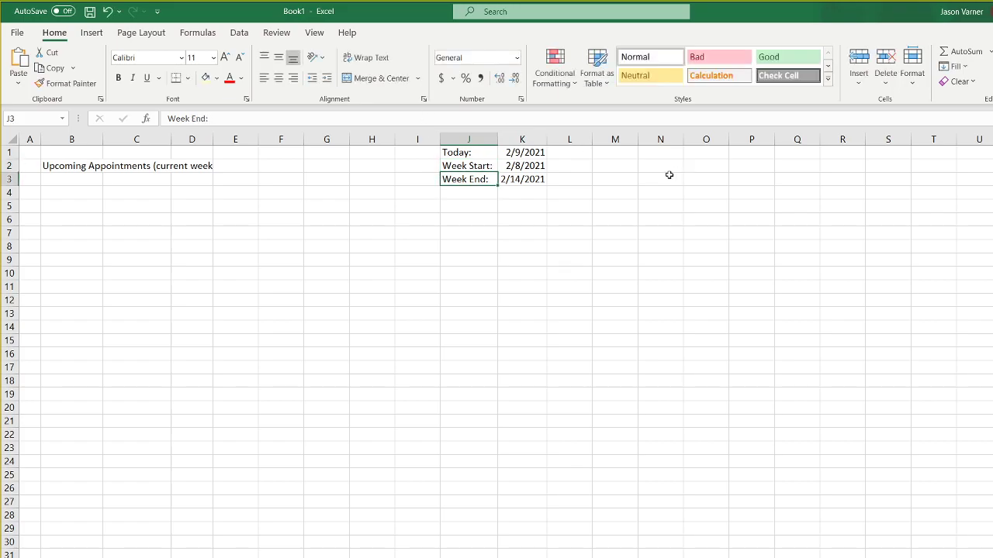
Delete the Upcoming Appointments heading from B2 and unmerge B2:D2
{"action": "left_click", "coordinate": [72, 165]}
{"action": "key", "text": "BackSpace"}
{"action": "key", "text": "Return"}
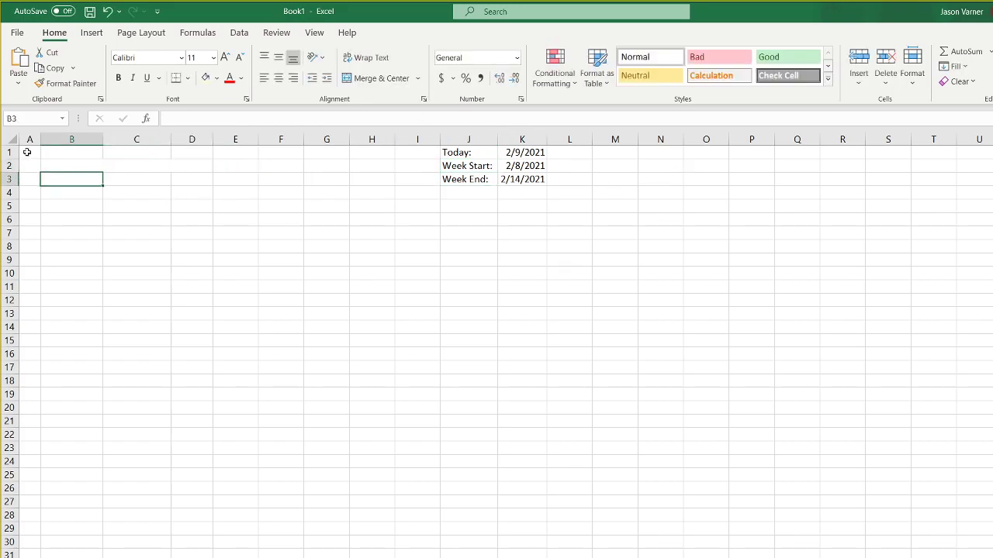
{"action": "left_click", "coordinate": [48, 163]}
{"action": "left_click", "coordinate": [374, 78]}
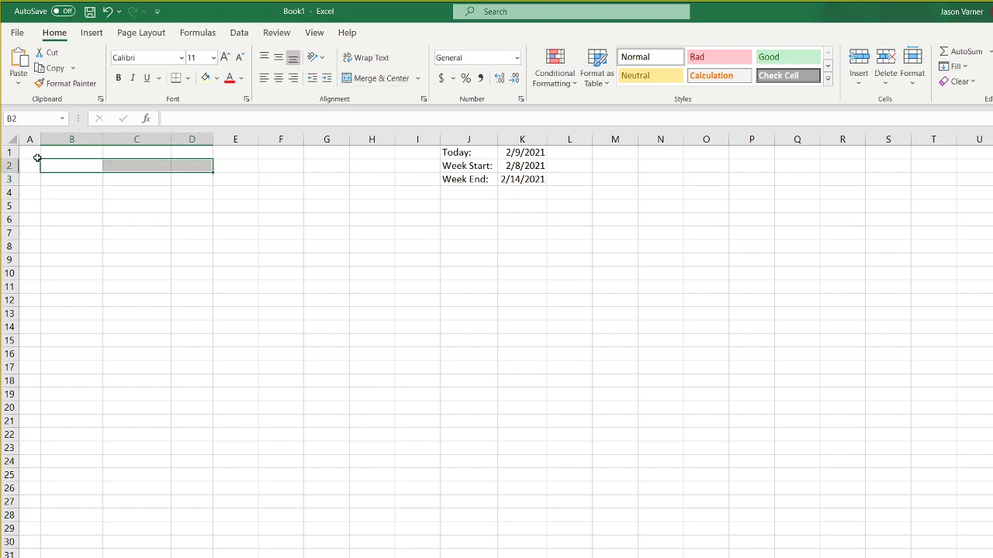
Enter the title "Upcoming Appointments" in A1
{"action": "left_click", "coordinate": [35, 154]}
{"action": "type", "text": "Up"}
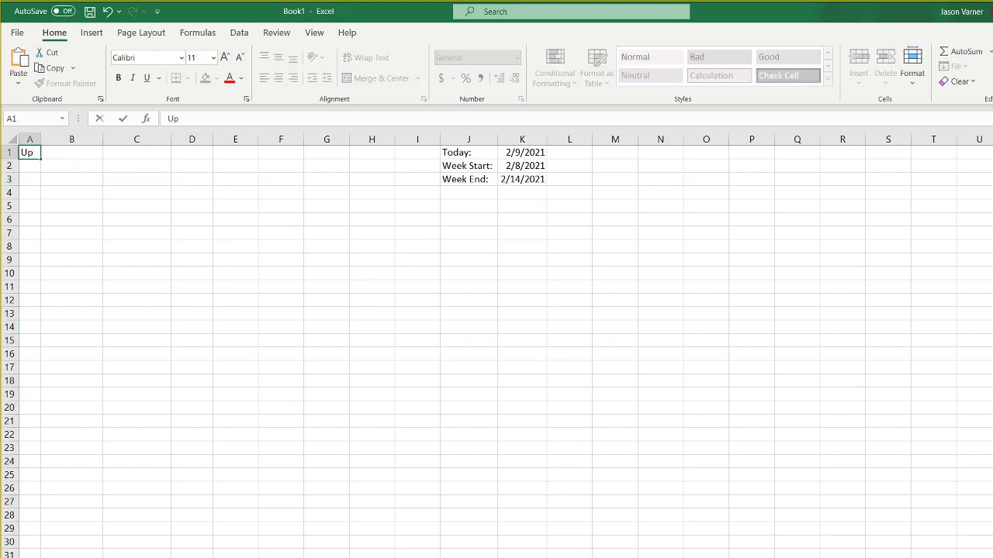
{"action": "type", "text": "coming Appointmen"}
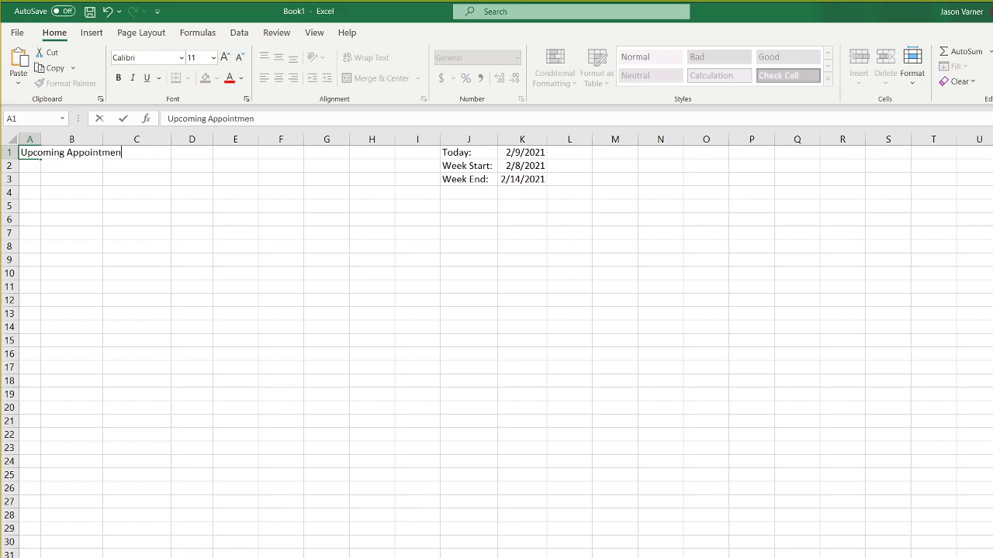
{"action": "type", "text": "ts"}
{"action": "key", "text": "Return"}
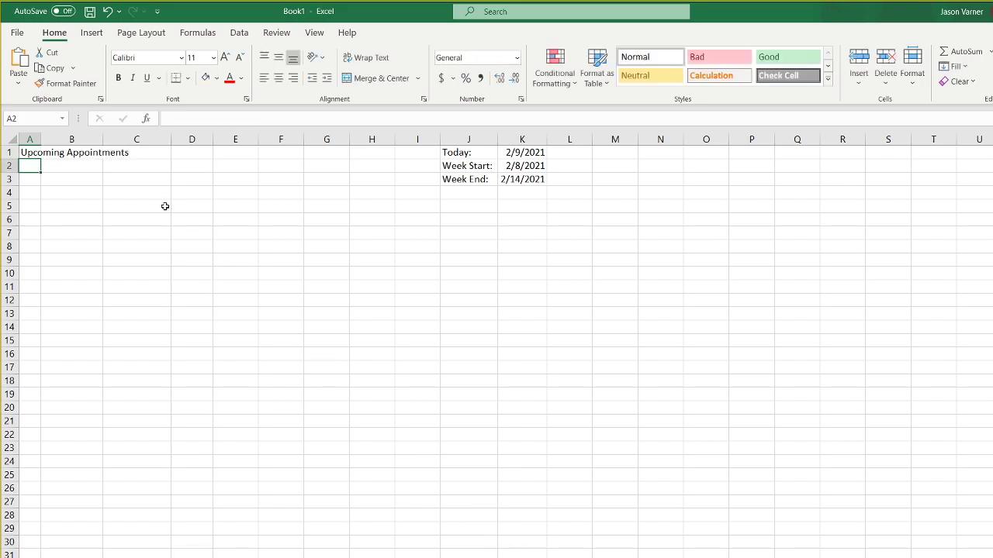
Format the title in A1 as bold at font size 16
{"action": "left_click", "coordinate": [23, 151]}
{"action": "left_click", "coordinate": [118, 80]}
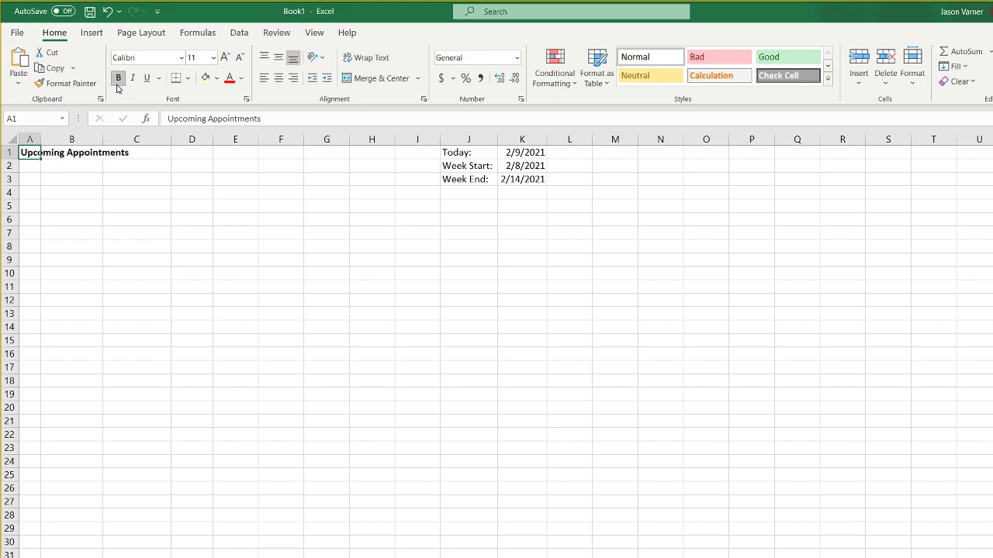
{"action": "left_click", "coordinate": [213, 57]}
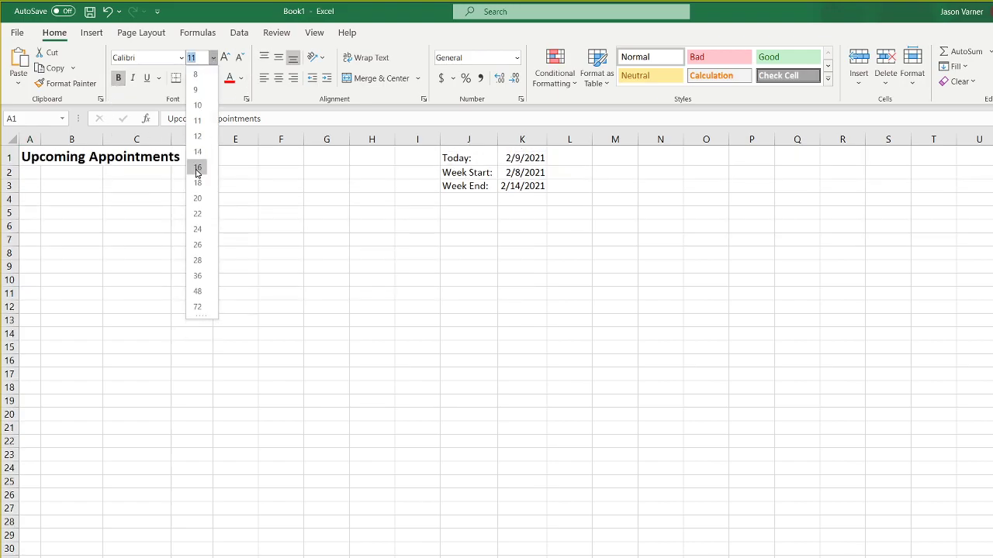
{"action": "left_click", "coordinate": [198, 168]}
{"action": "left_click", "coordinate": [144, 217]}
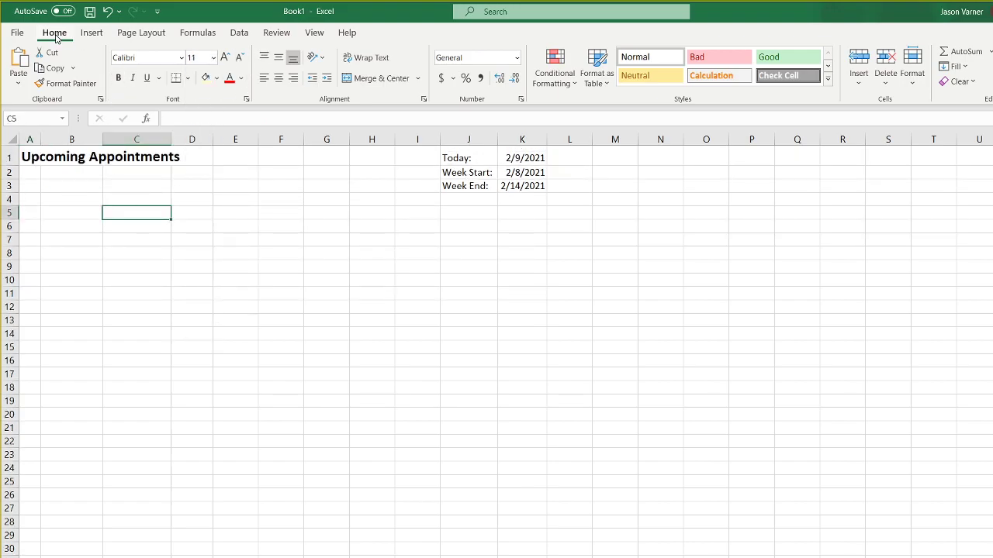
{"action": "left_click", "coordinate": [70, 217]}
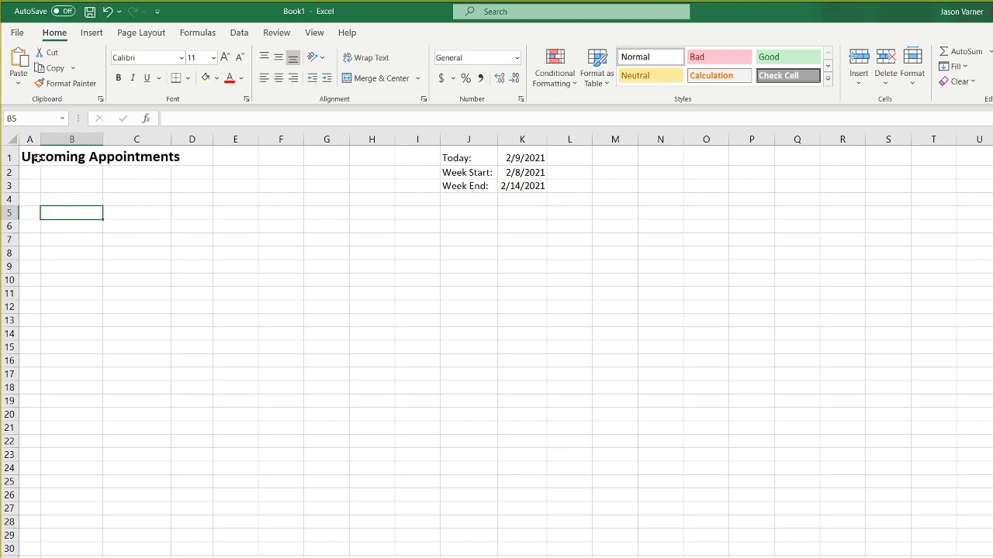
{"action": "left_click", "coordinate": [33, 157]}
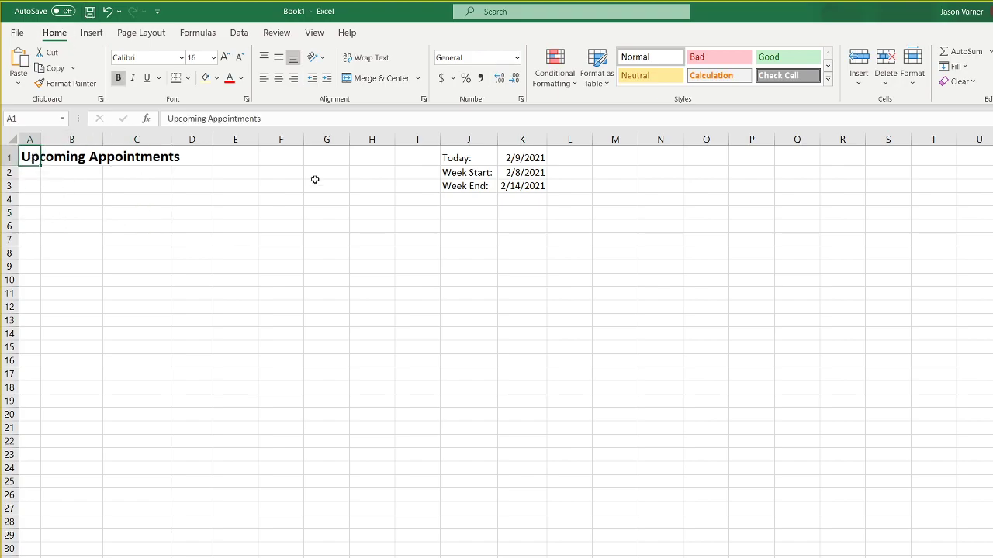
Apply dotted borders to all cells of the date block J1:K3
{"action": "left_click_drag", "start_coordinate": [470, 169], "coordinate": [557, 185]}
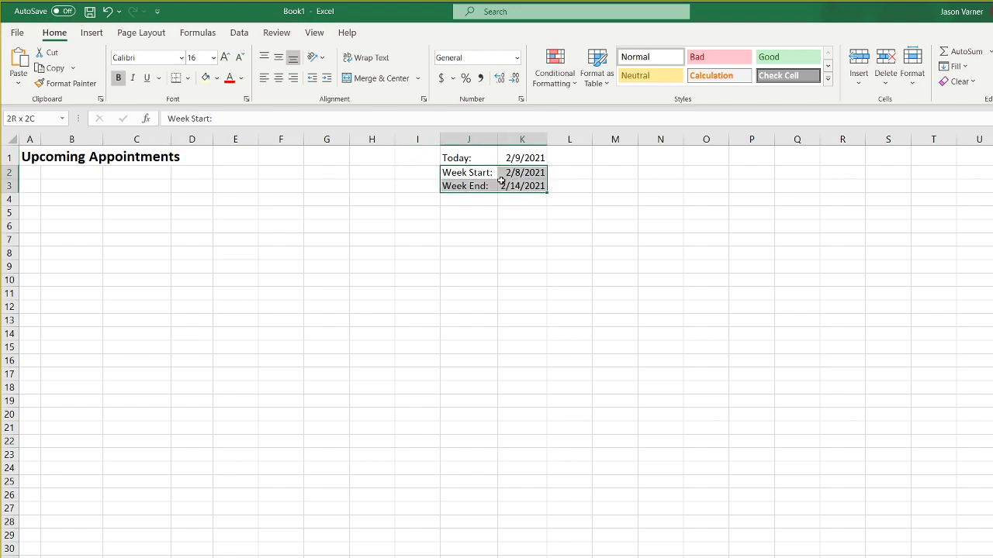
{"action": "left_click_drag", "start_coordinate": [483, 159], "coordinate": [505, 185]}
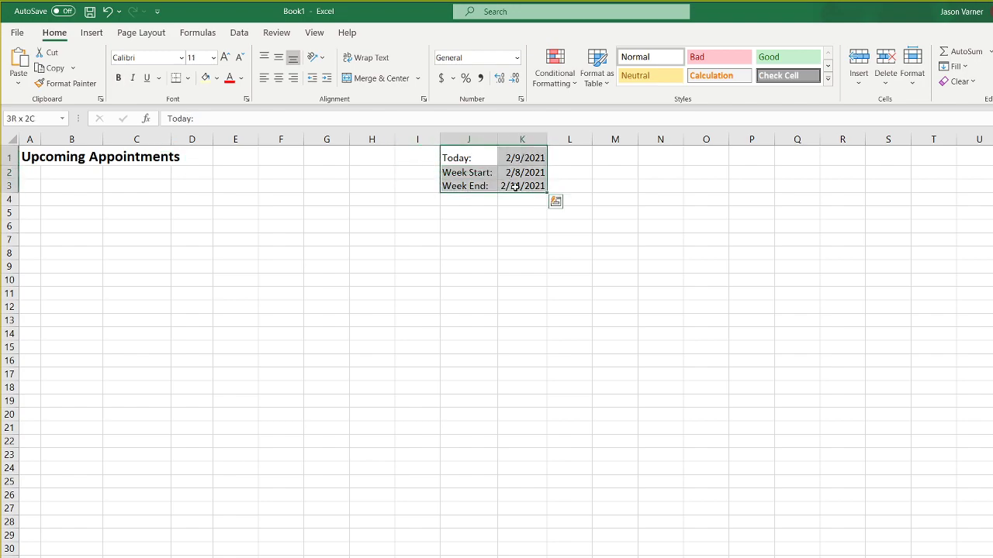
{"action": "left_click", "coordinate": [187, 79]}
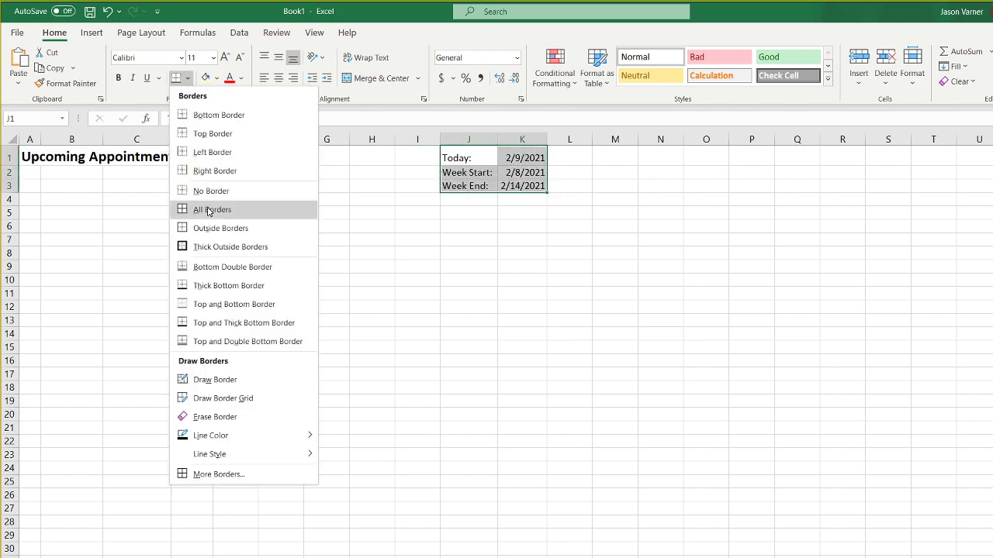
{"action": "mouse_move", "coordinate": [240, 456]}
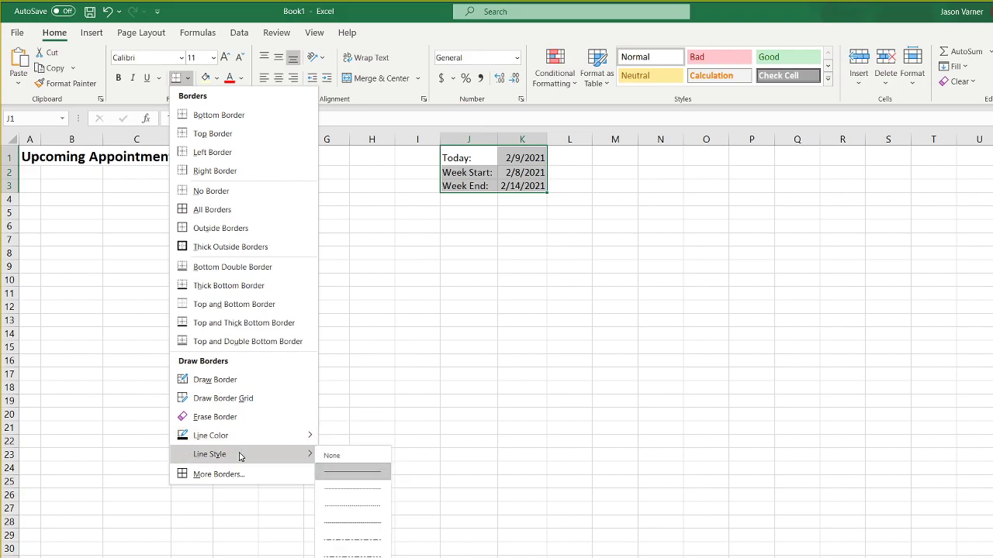
{"action": "left_click", "coordinate": [349, 505]}
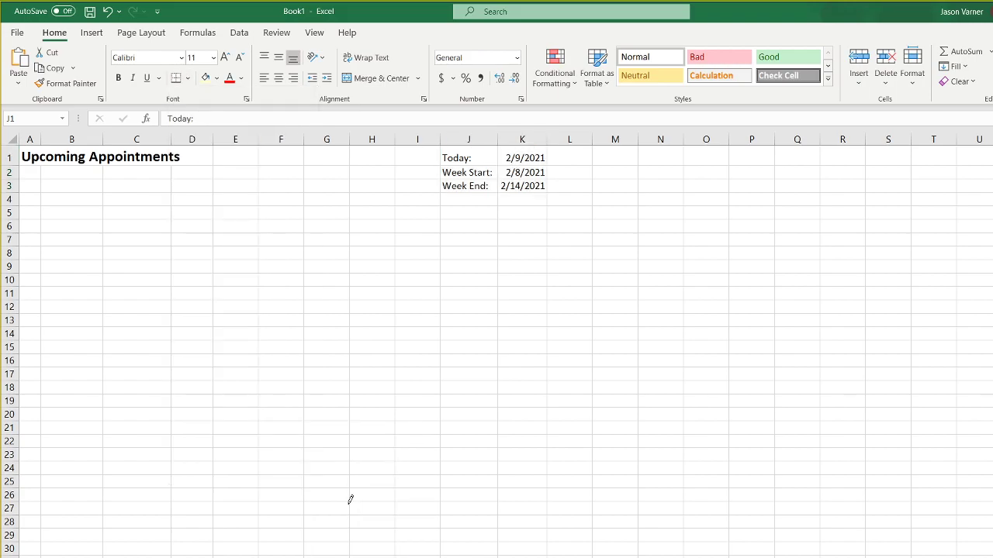
{"action": "left_click", "coordinate": [188, 78]}
{"action": "left_click", "coordinate": [203, 135]}
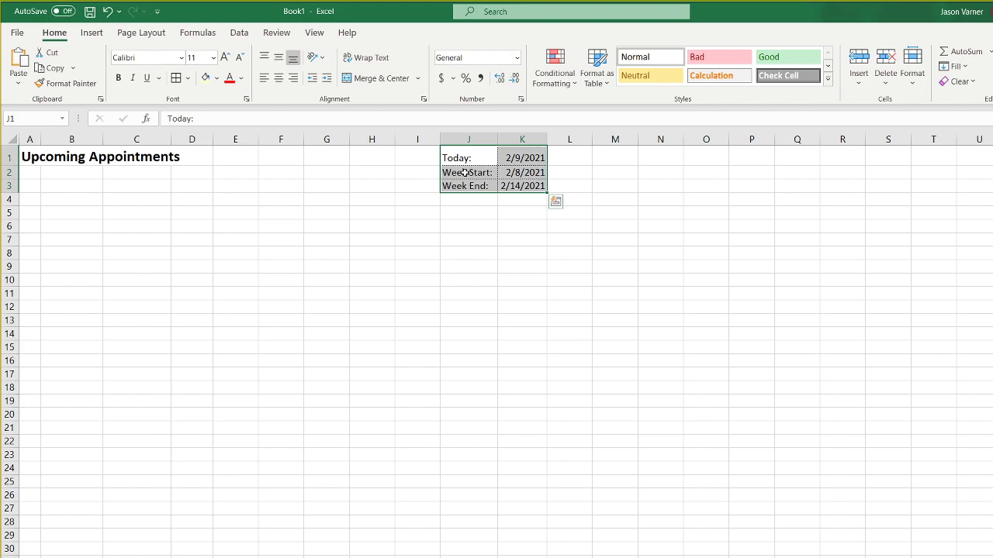
{"action": "left_click", "coordinate": [503, 265]}
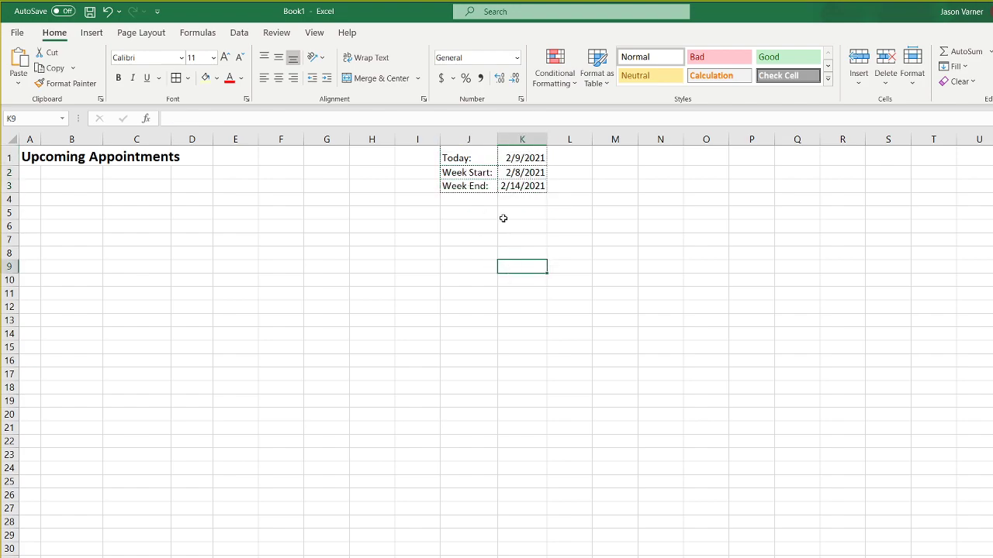
Hide the gridlines on the summary sheet
{"action": "left_click", "coordinate": [314, 32]}
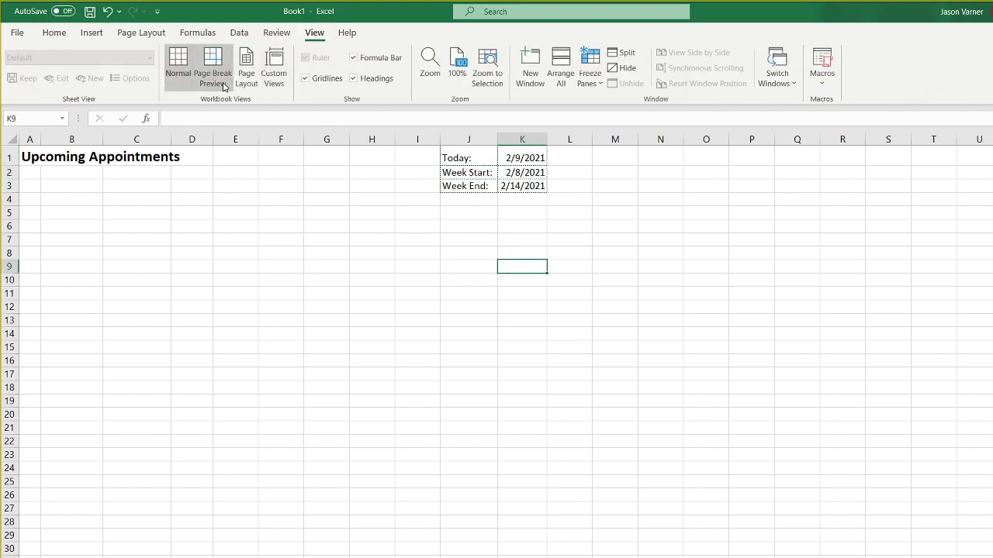
{"action": "left_click", "coordinate": [306, 79]}
{"action": "left_click", "coordinate": [179, 276]}
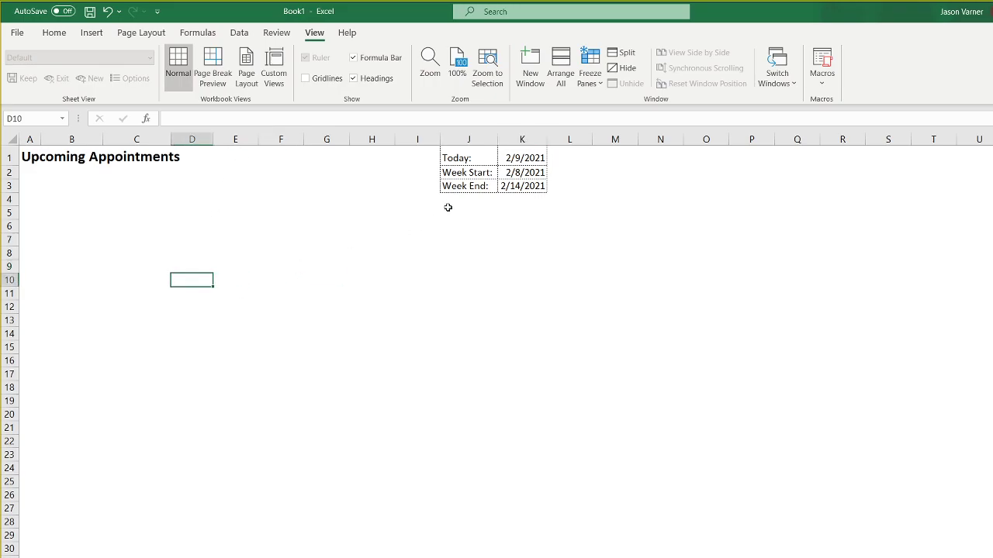
{"action": "left_click", "coordinate": [518, 158]}
{"action": "left_click", "coordinate": [495, 161]}
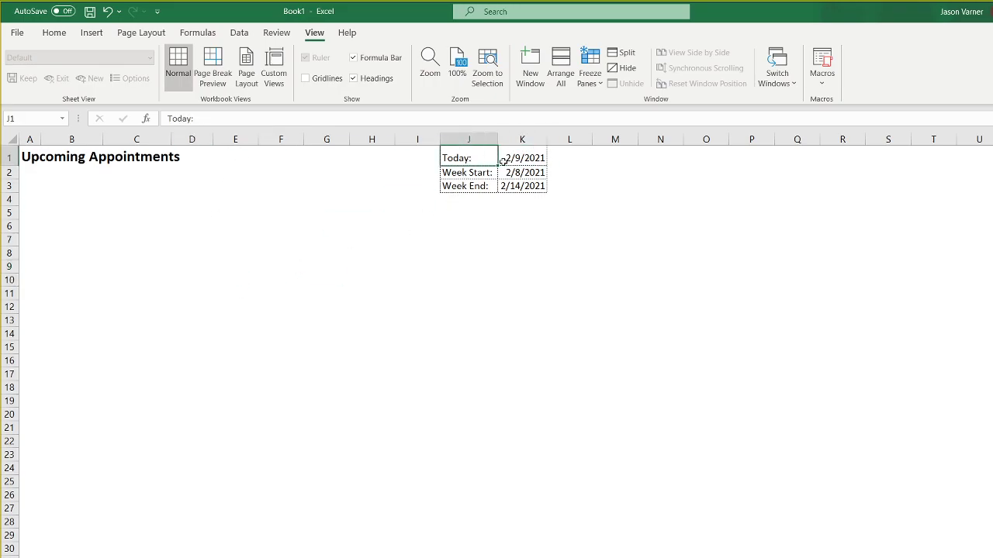
{"action": "left_click", "coordinate": [479, 174]}
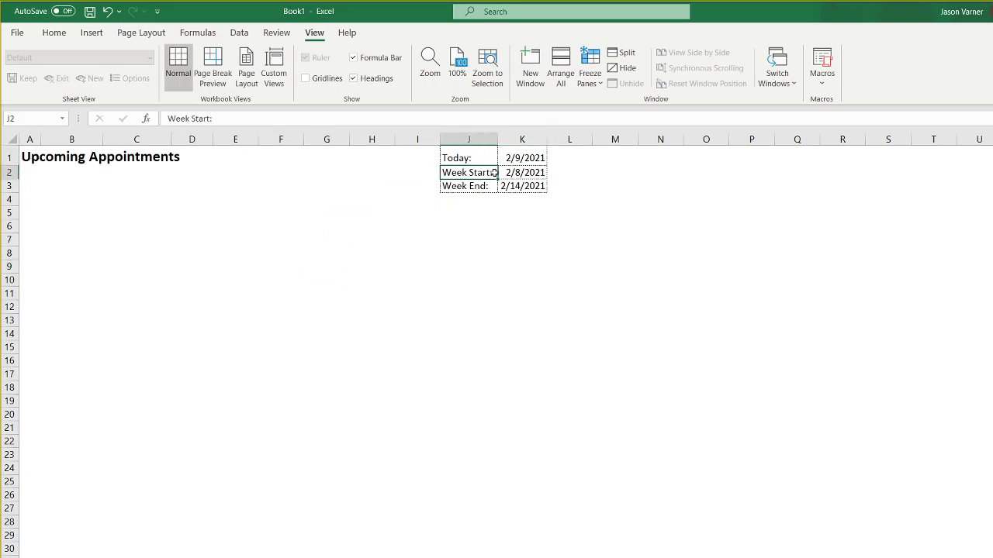
Review the customer list's columns from Name to Vehicle Type, then return to the summary sheet and open its sheet options
{"action": "left_click", "coordinate": [70, 215]}
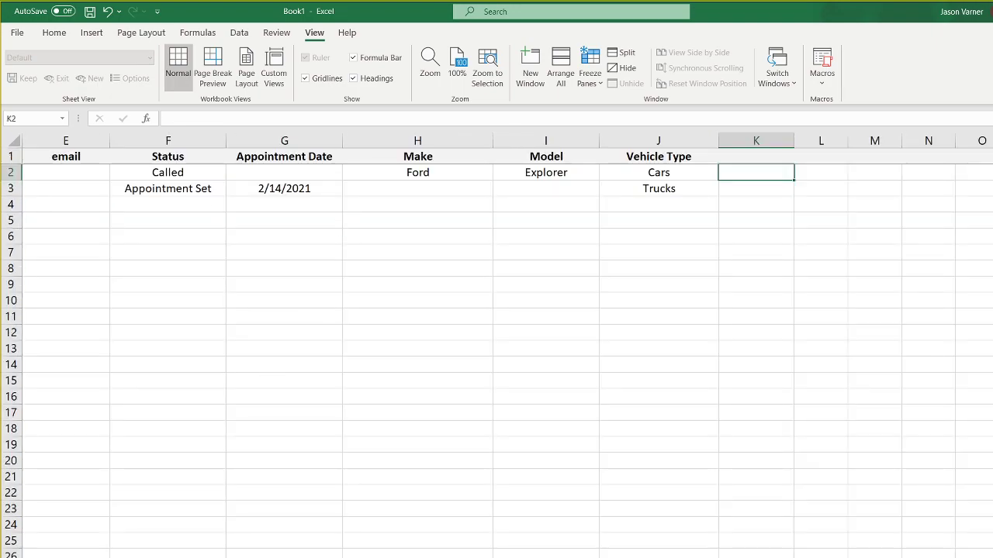
{"action": "scroll", "coordinate": [496, 345], "scroll_direction": "left", "scroll_amount": 4}
{"action": "scroll", "coordinate": [827, 346], "scroll_direction": "right", "scroll_amount": 1}
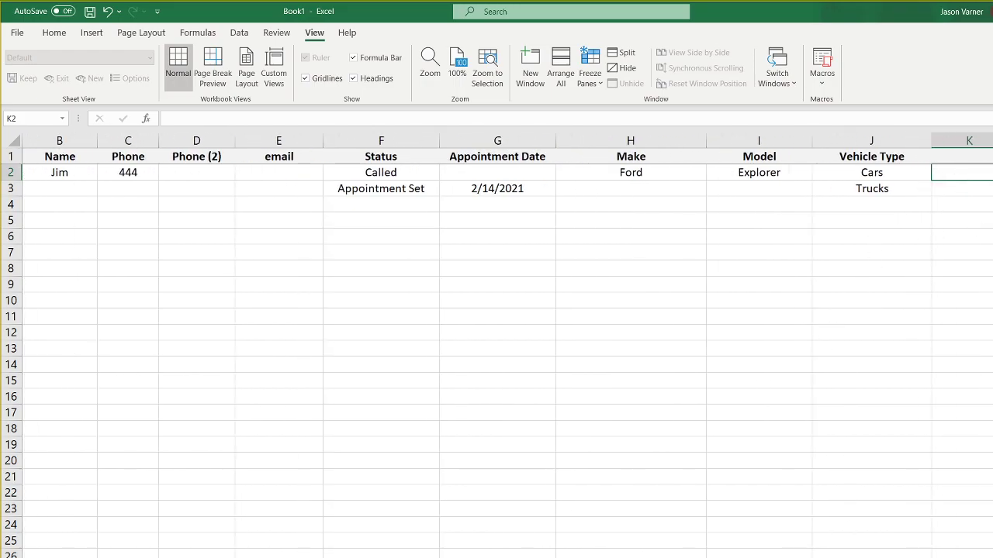
{"action": "right_click", "coordinate": [118, 557]}
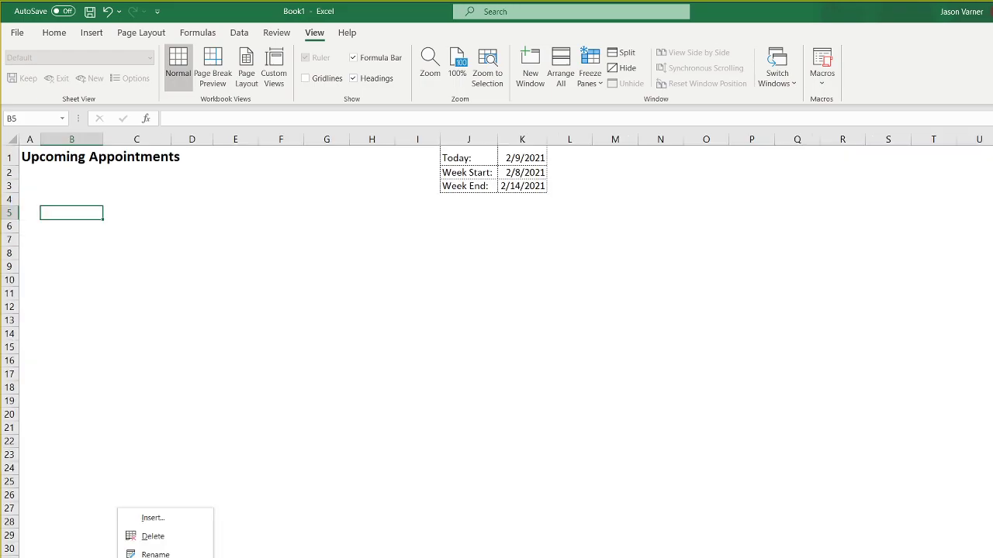
{"action": "mouse_move", "coordinate": [159, 557]}
{"action": "left_click", "coordinate": [264, 557]}
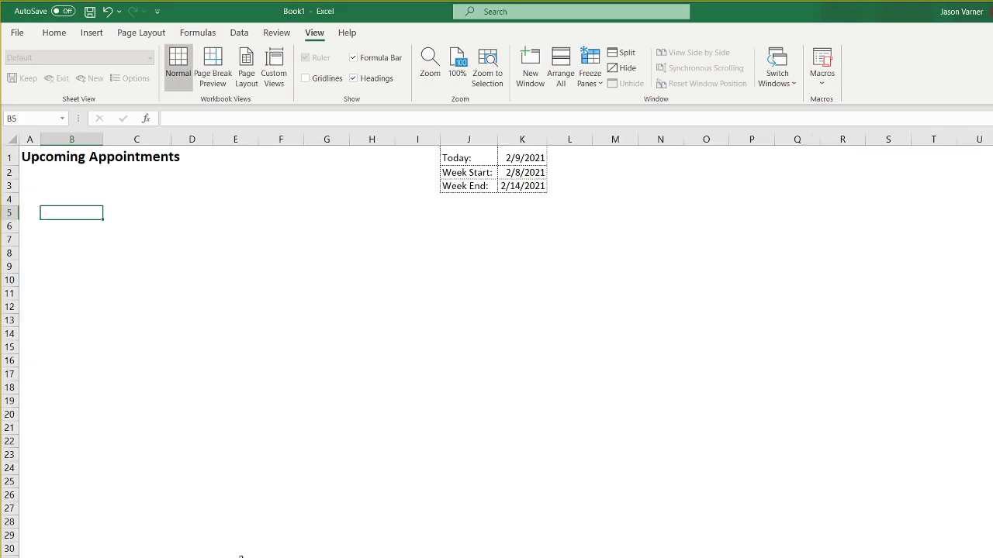
Freeze the panes above row 5 on the summary sheet so the top four rows stay fixed
{"action": "left_click", "coordinate": [325, 360]}
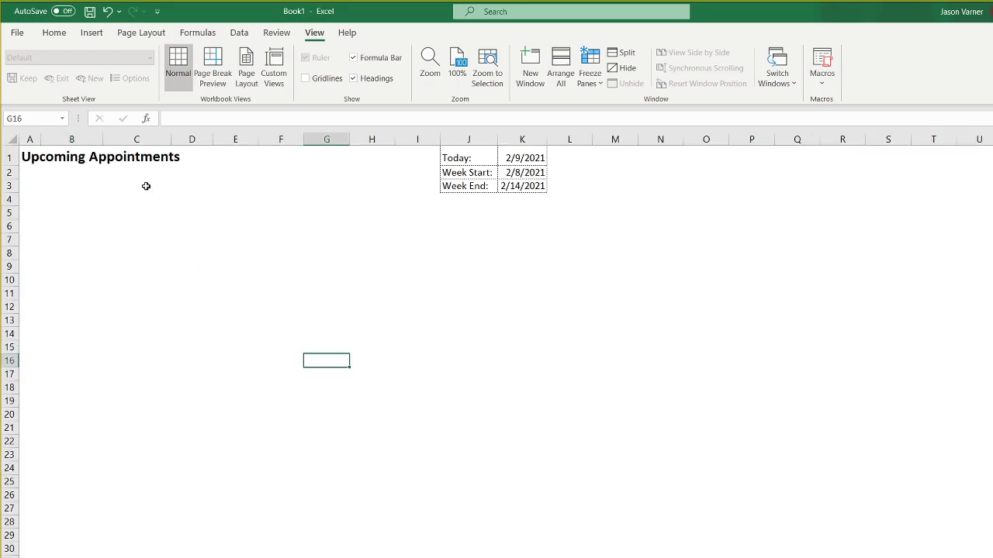
{"action": "left_click", "coordinate": [8, 213]}
{"action": "left_click", "coordinate": [583, 77]}
{"action": "left_click", "coordinate": [601, 163]}
Link A4 to the data sheet's first header with =data!A1 and fill the formula across row 4 to column P
{"action": "left_click", "coordinate": [34, 200]}
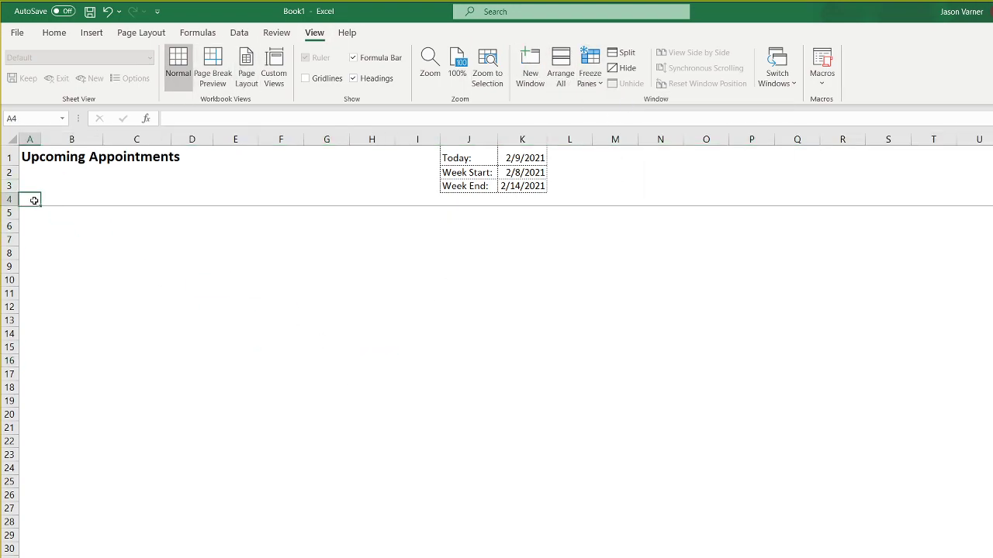
{"action": "type", "text": "=data!"}
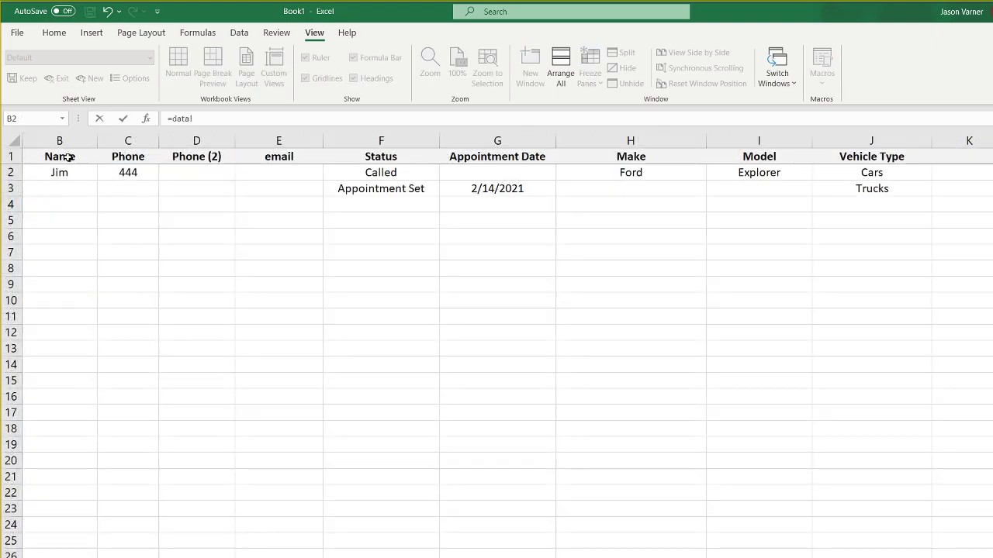
{"action": "mouse_move", "coordinate": [70, 156]}
{"action": "left_mouse_down"}
{"action": "mouse_move", "coordinate": [34, 156]}
{"action": "mouse_move", "coordinate": [66, 156]}
{"action": "left_mouse_up"}
{"action": "key", "text": "Return"}
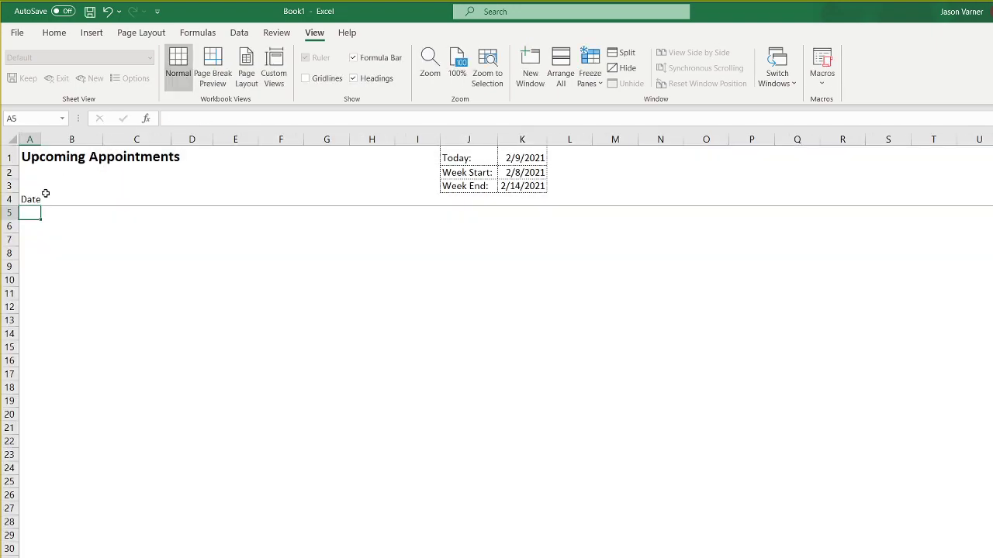
{"action": "left_click", "coordinate": [39, 202]}
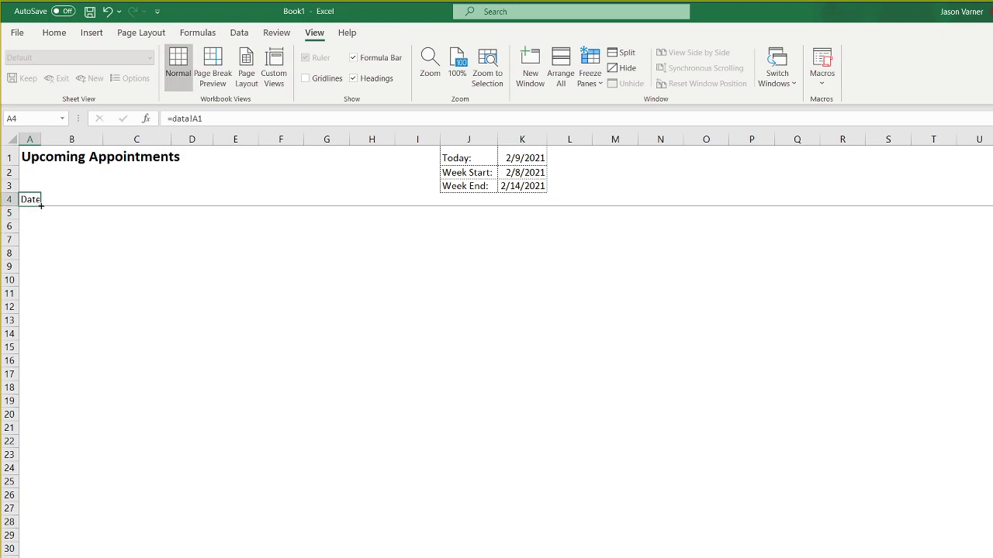
{"action": "left_click_drag", "start_coordinate": [41, 204], "coordinate": [768, 203]}
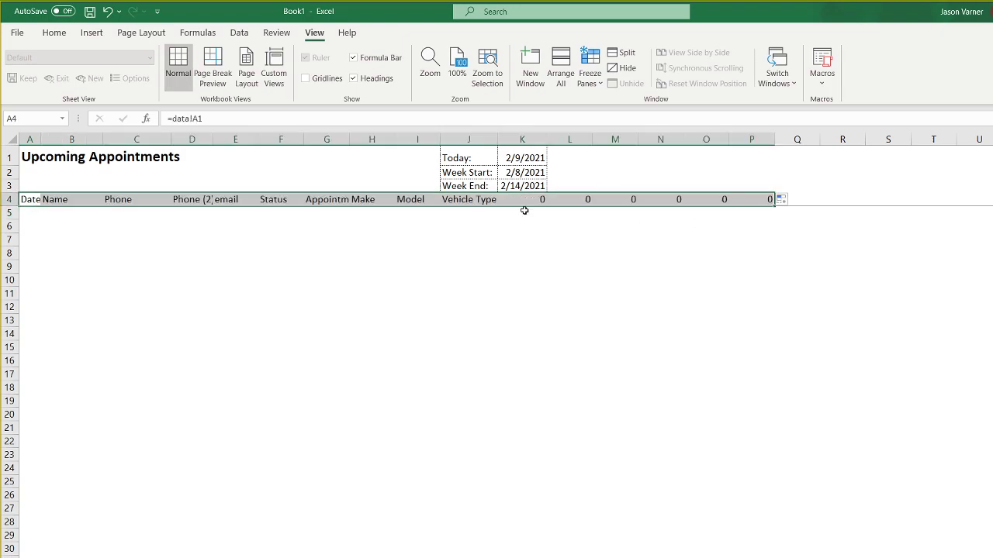
{"action": "left_click", "coordinate": [550, 367]}
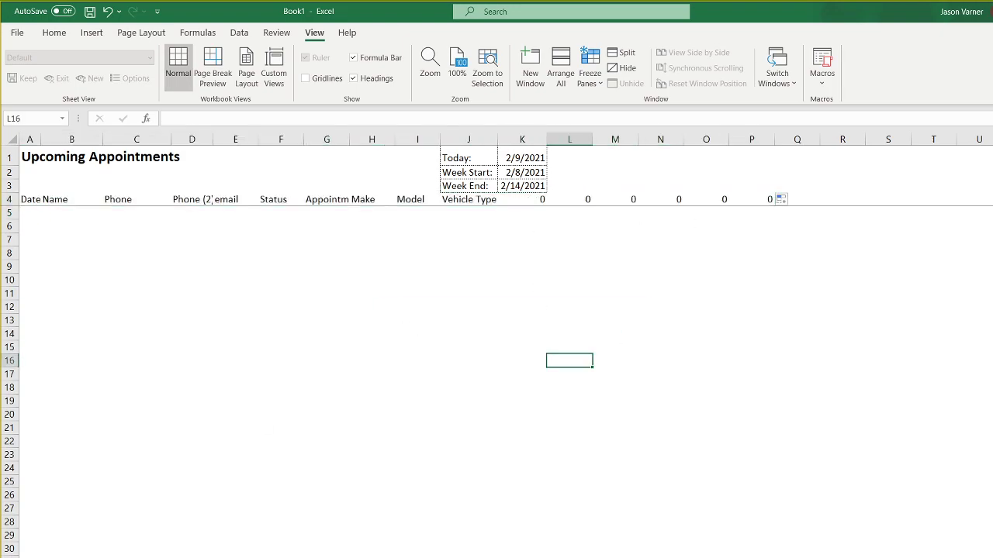
Return to the data sheet and select the first customer's date in A2
{"action": "left_click", "coordinate": [120, 557]}
{"action": "left_click", "coordinate": [86, 173]}
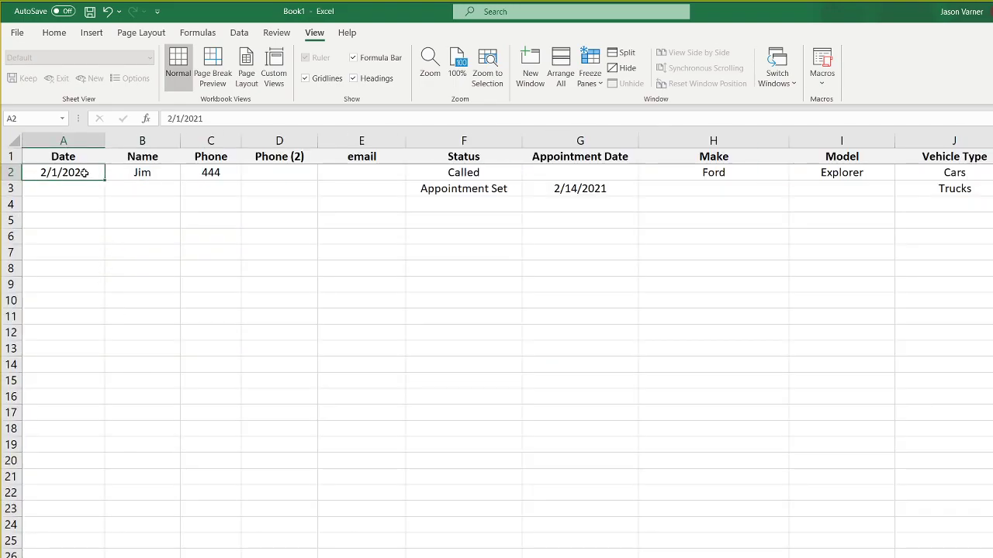
{"action": "left_click", "coordinate": [54, 33]}
{"action": "left_click", "coordinate": [90, 14]}
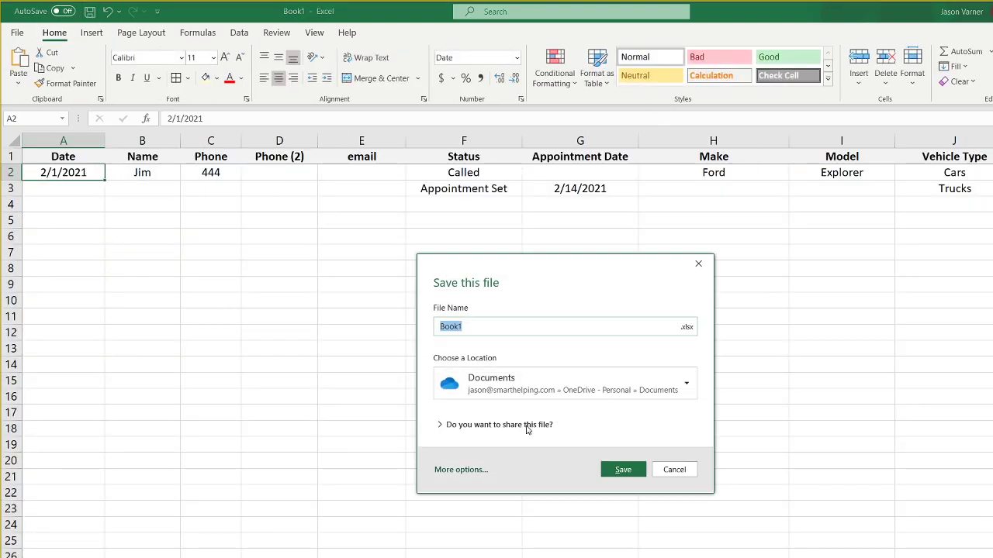
{"action": "left_click", "coordinate": [683, 468]}
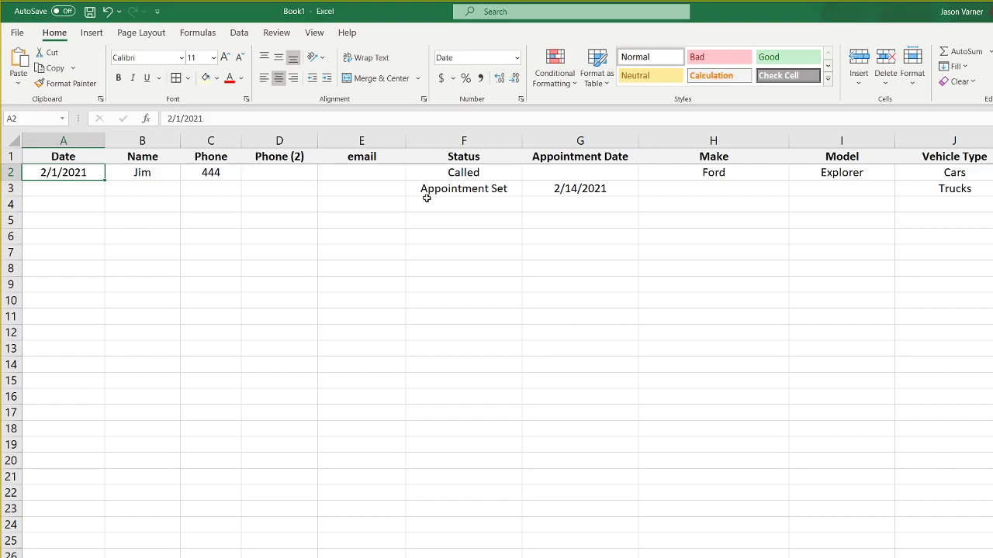
Review the Status and Appointment Date entries in rows 2 and 3 of the data sheet
{"action": "left_click", "coordinate": [584, 174]}
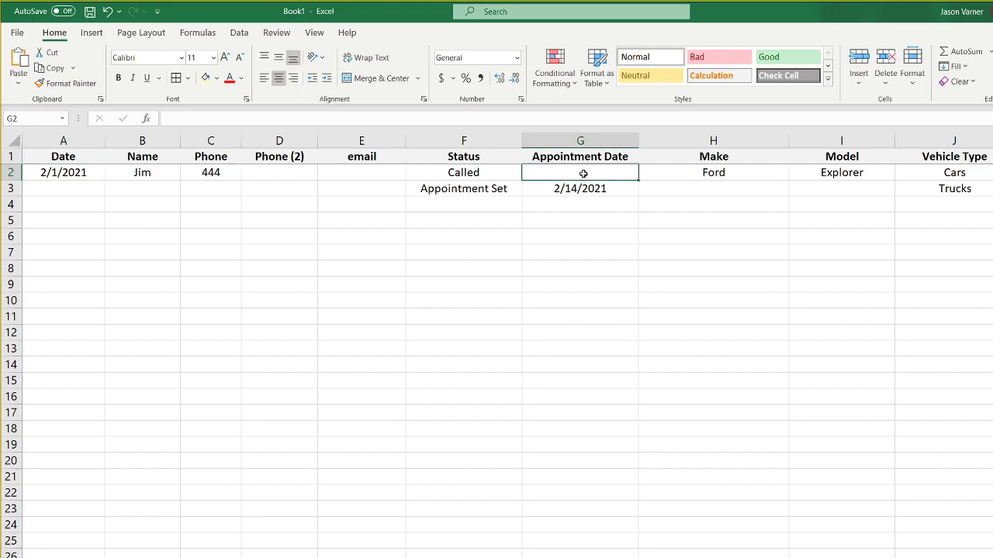
{"action": "left_click", "coordinate": [468, 175]}
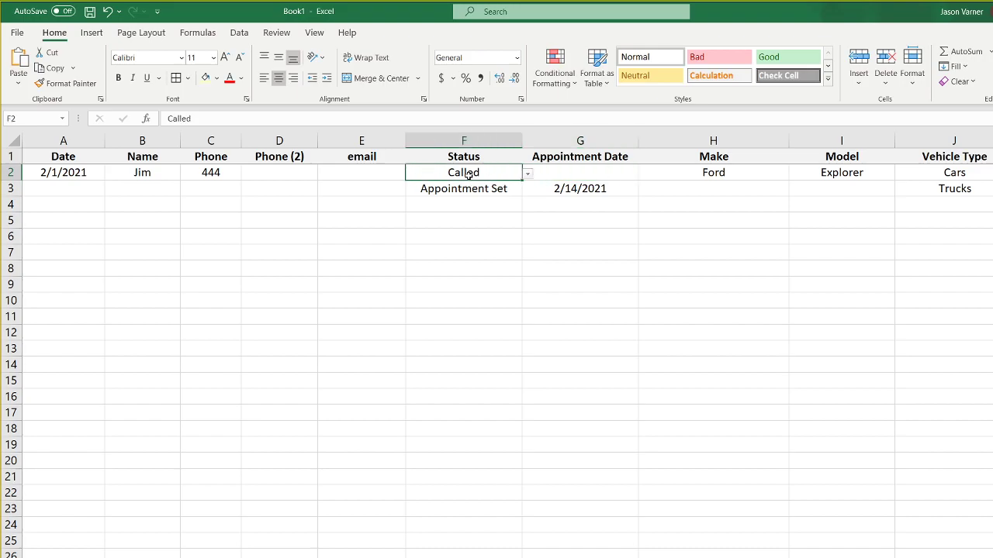
{"action": "left_click", "coordinate": [563, 159]}
{"action": "left_click", "coordinate": [525, 174]}
{"action": "left_click", "coordinate": [526, 190]}
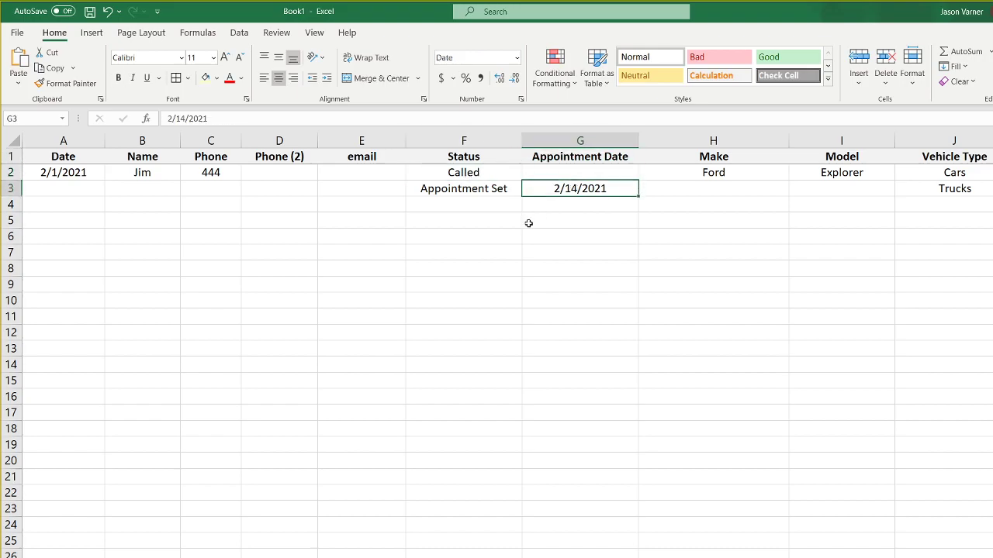
{"action": "left_click", "coordinate": [463, 193]}
{"action": "left_click", "coordinate": [475, 174]}
{"action": "left_click", "coordinate": [476, 189]}
{"action": "left_click", "coordinate": [469, 234]}
{"action": "left_click", "coordinate": [477, 174]}
{"action": "left_click", "coordinate": [478, 190]}
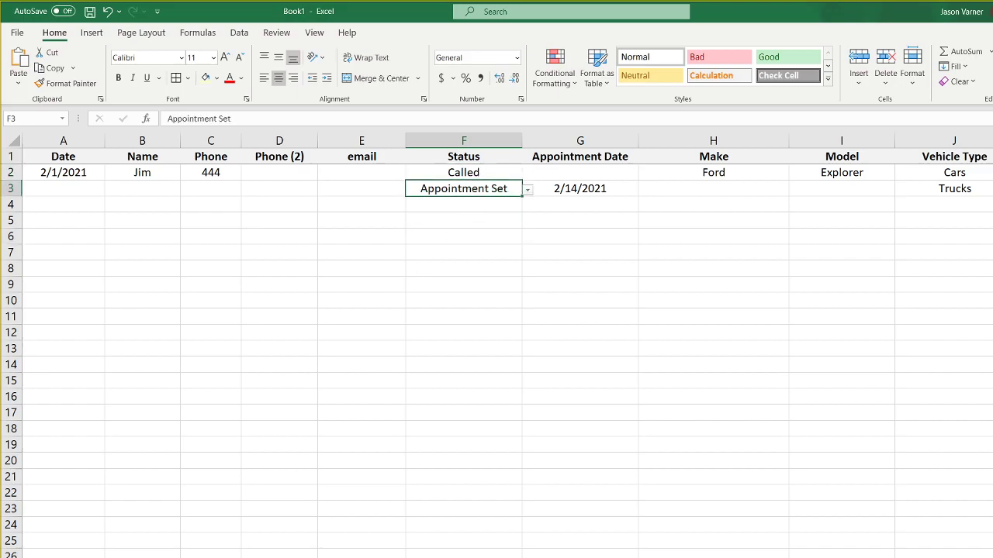
Examine the Status options on the lists sheet and compare them with the row 3 status and appointment date on the data sheet
{"action": "left_click", "coordinate": [238, 557]}
{"action": "right_click", "coordinate": [238, 557]}
{"action": "left_click", "coordinate": [152, 451]}
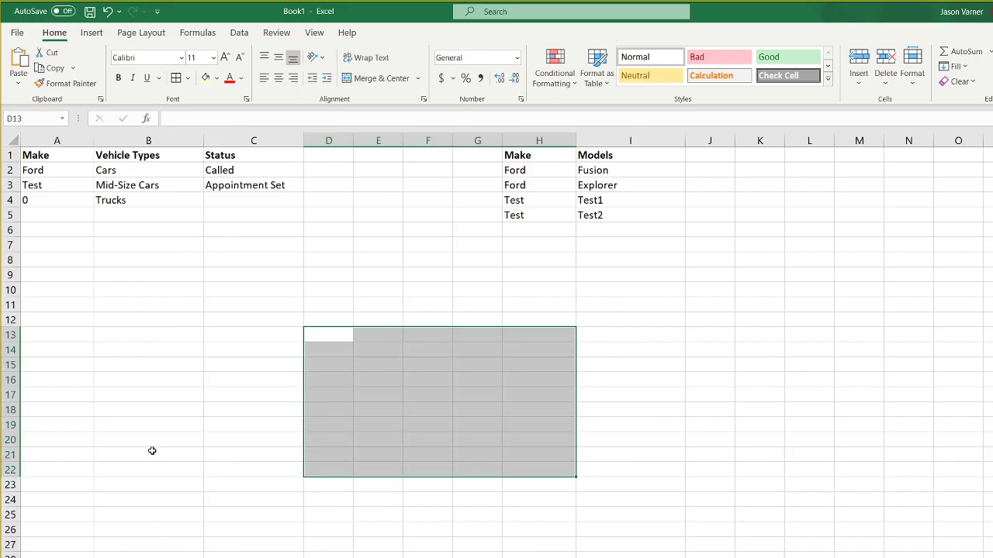
{"action": "left_click", "coordinate": [261, 164]}
{"action": "left_click", "coordinate": [262, 187]}
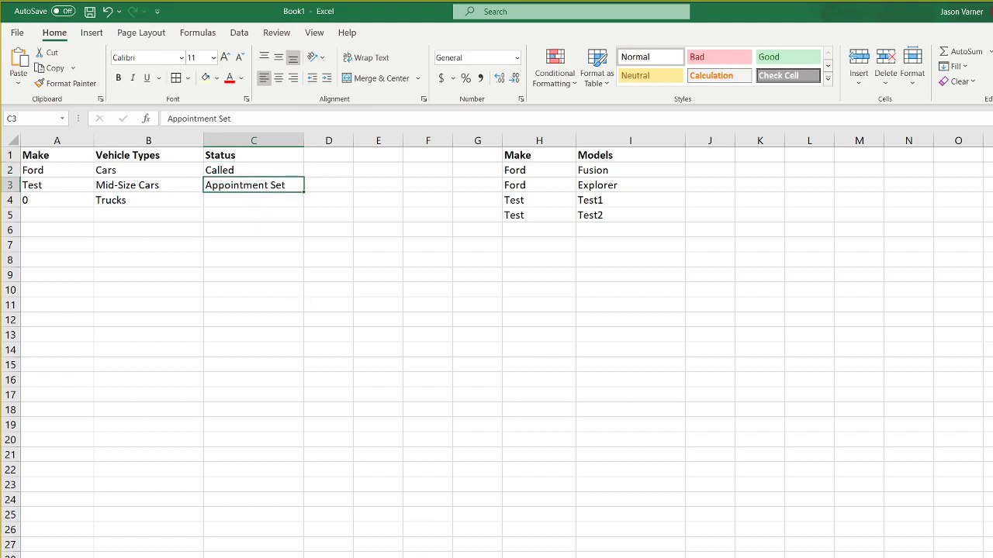
{"action": "left_click", "coordinate": [251, 201]}
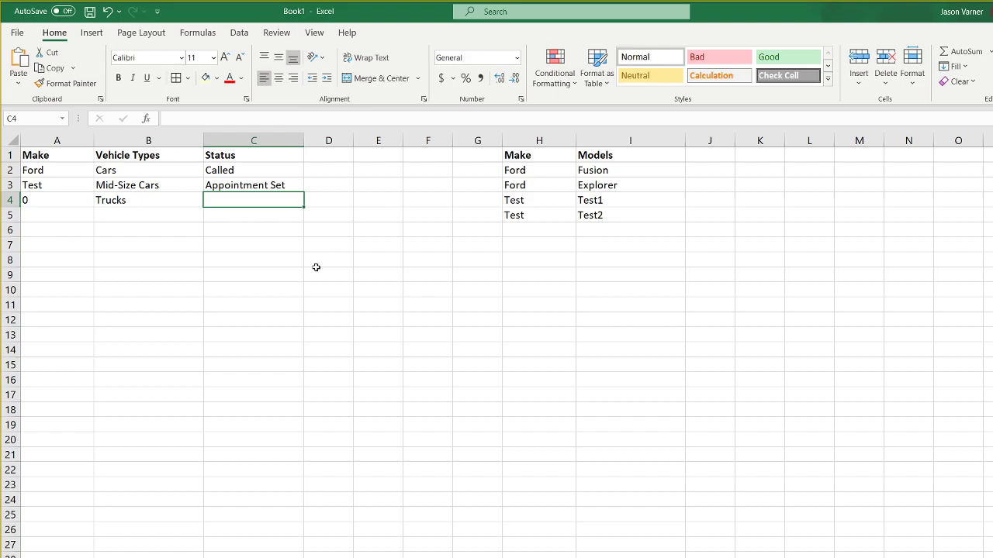
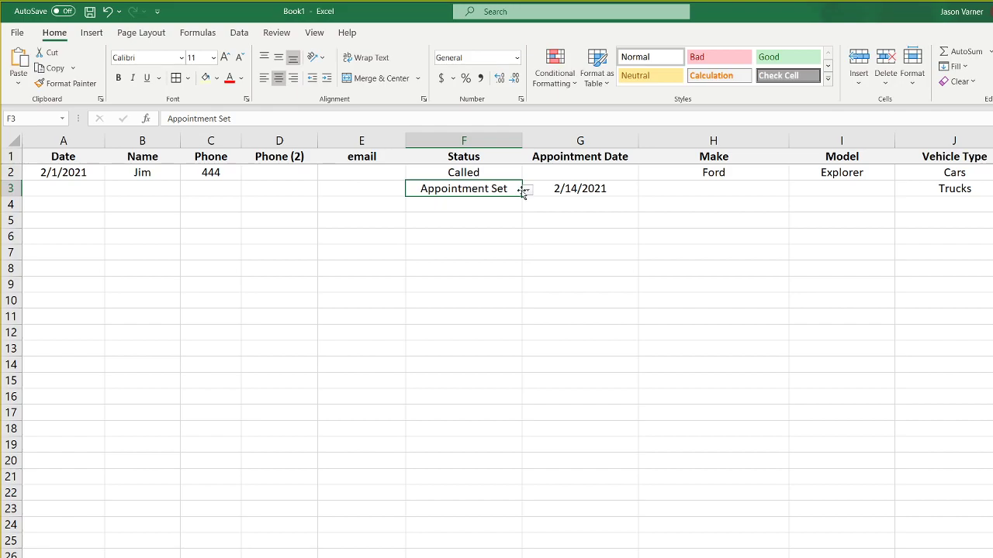
{"action": "left_click", "coordinate": [559, 190]}
{"action": "left_click", "coordinate": [508, 190]}
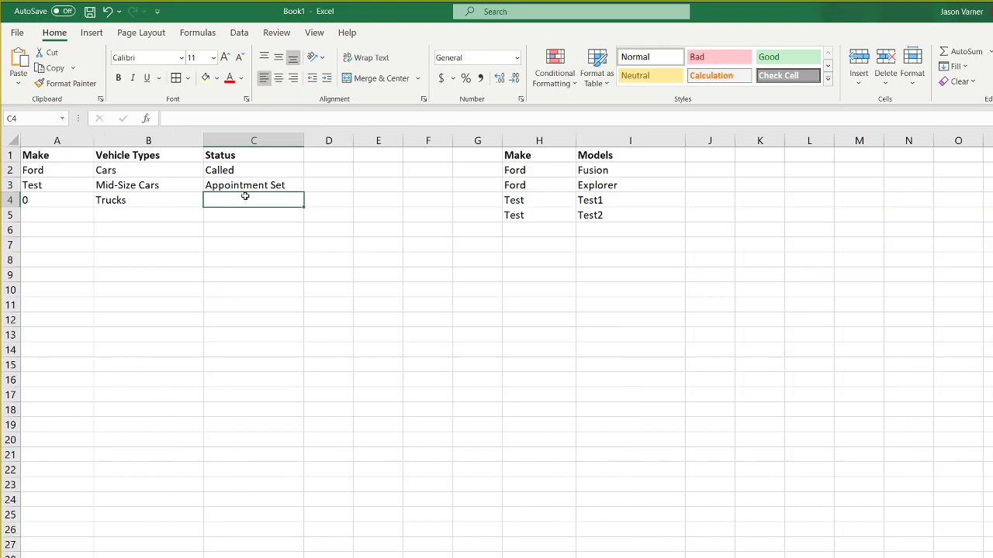
Add the options Follow Up, Sold and Lost to the Status list in C4:C6
{"action": "type", "text": "Fo"}
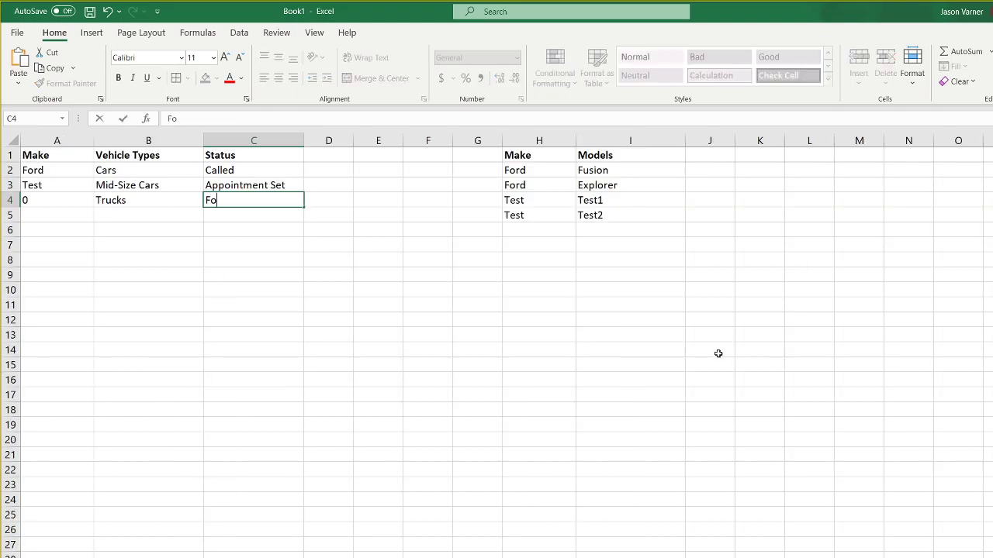
{"action": "type", "text": "llow-U"}
{"action": "key", "text": "BackSpace"}
{"action": "key", "text": "BackSpace"}
{"action": "type", "text": "Up"}
{"action": "key", "text": "Return"}
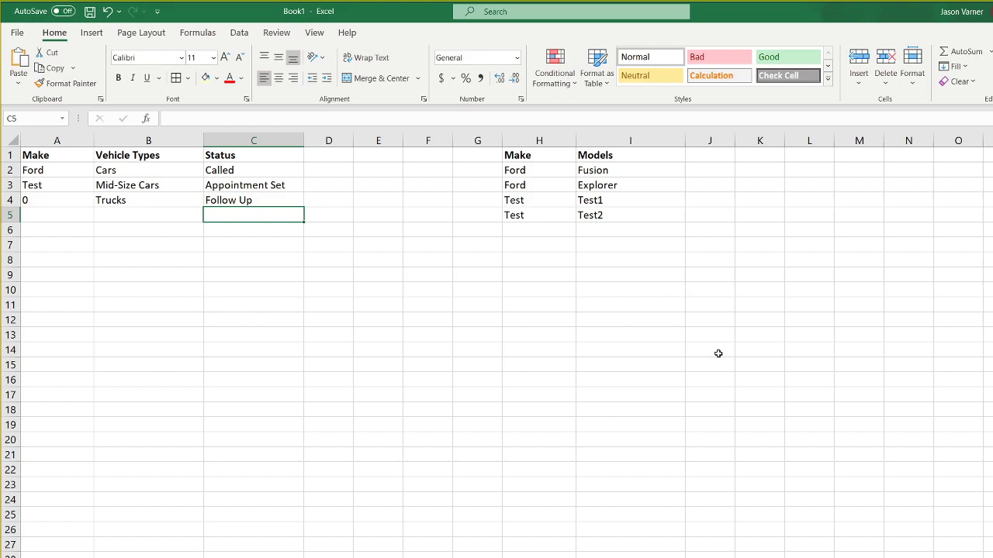
{"action": "type", "text": "Sold"}
{"action": "key", "text": "Return"}
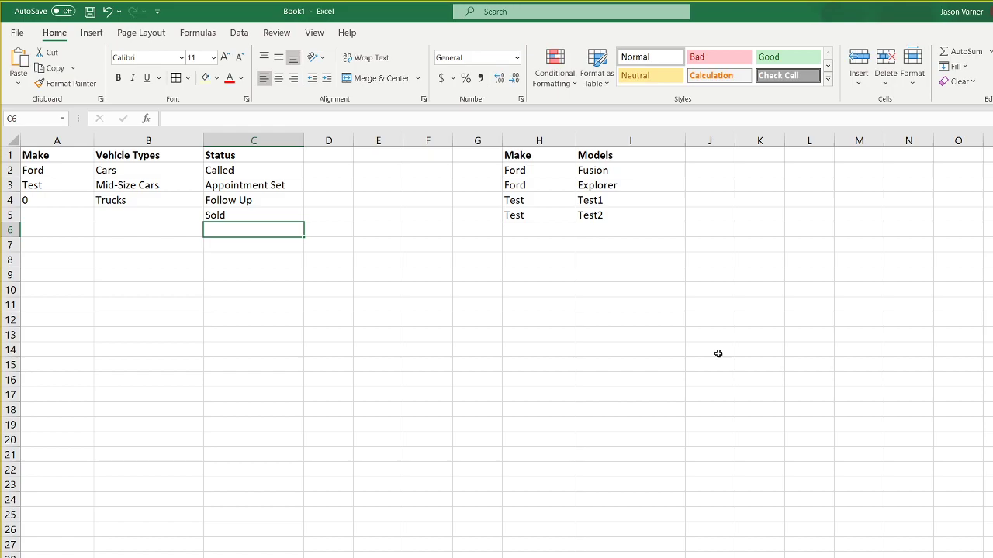
{"action": "type", "text": "Lost"}
{"action": "key", "text": "Return"}
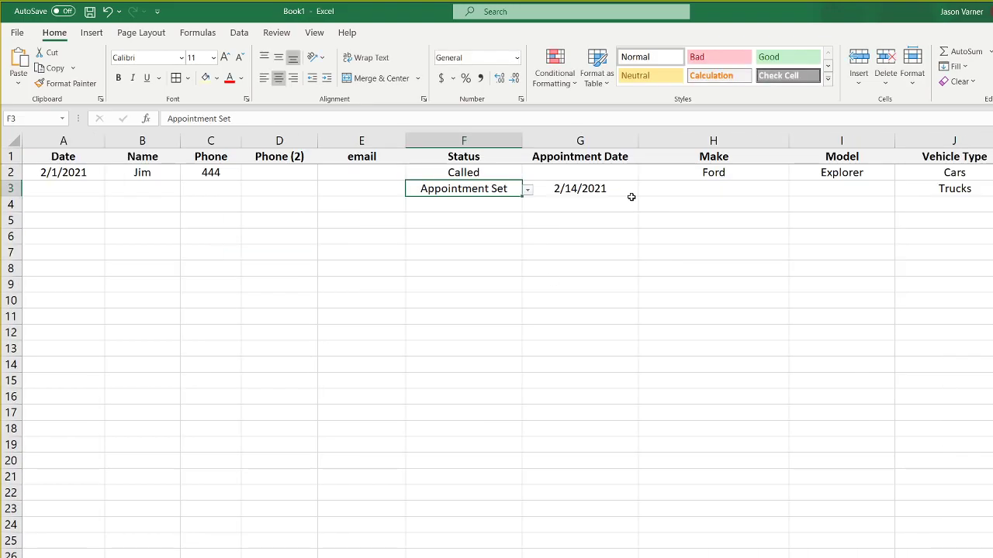
Insert a new column between Appointment Date and Make on the data sheet
{"action": "left_click", "coordinate": [574, 171]}
{"action": "key", "text": "Down"}
{"action": "left_click", "coordinate": [688, 141]}
{"action": "right_click", "coordinate": [691, 141]}
{"action": "left_click", "coordinate": [725, 249]}
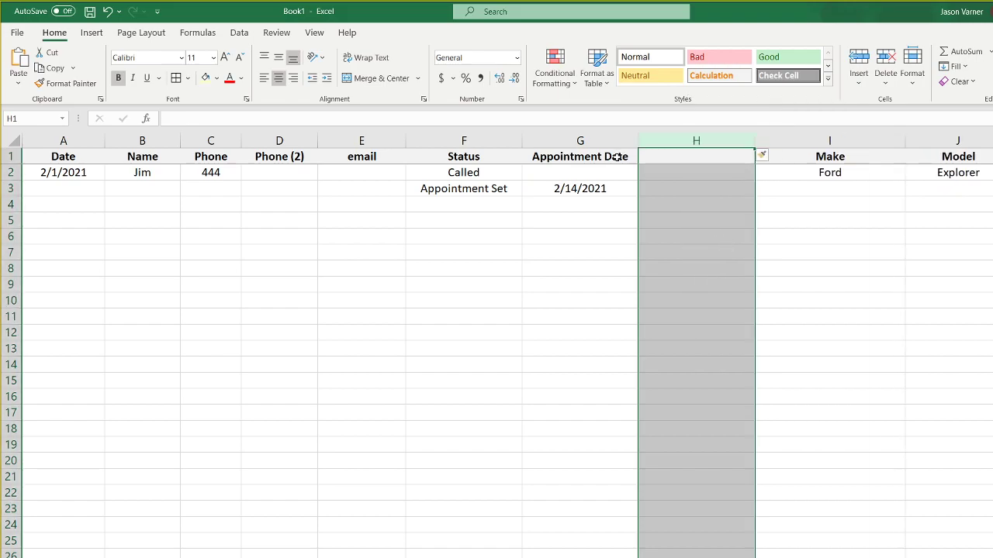
Copy the Appointment Date header into H1 and rename it Date Sold / Lost
{"action": "left_click", "coordinate": [617, 157]}
{"action": "left_click_drag", "start_coordinate": [637, 164], "coordinate": [721, 163]}
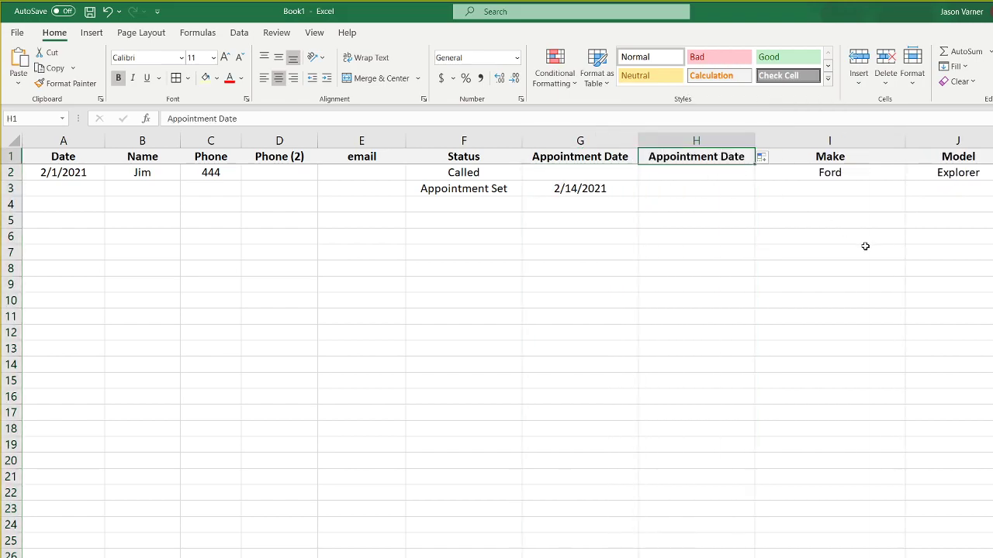
{"action": "type", "text": "Date Sold / Lost"}
{"action": "key", "text": "Return"}
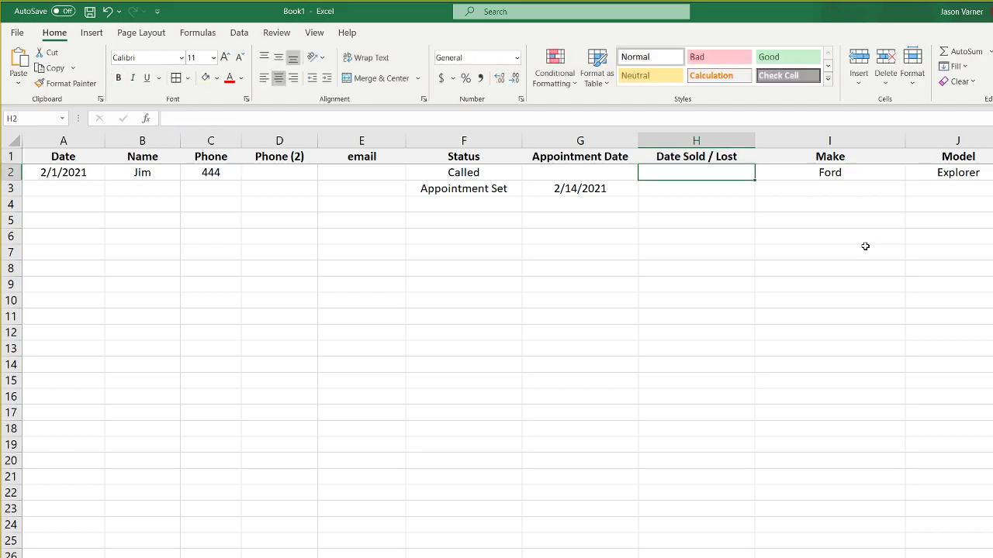
Review the Date Sold / Lost column and row 3 of the data sheet, then go to the Lost option in the Status list
{"action": "left_click", "coordinate": [691, 189]}
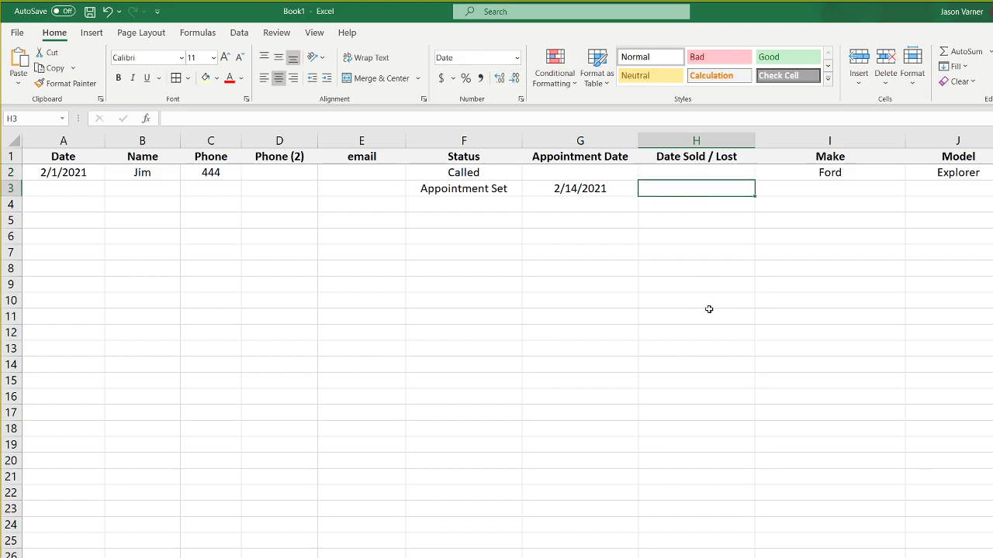
{"action": "left_click_drag", "start_coordinate": [707, 314], "coordinate": [804, 328]}
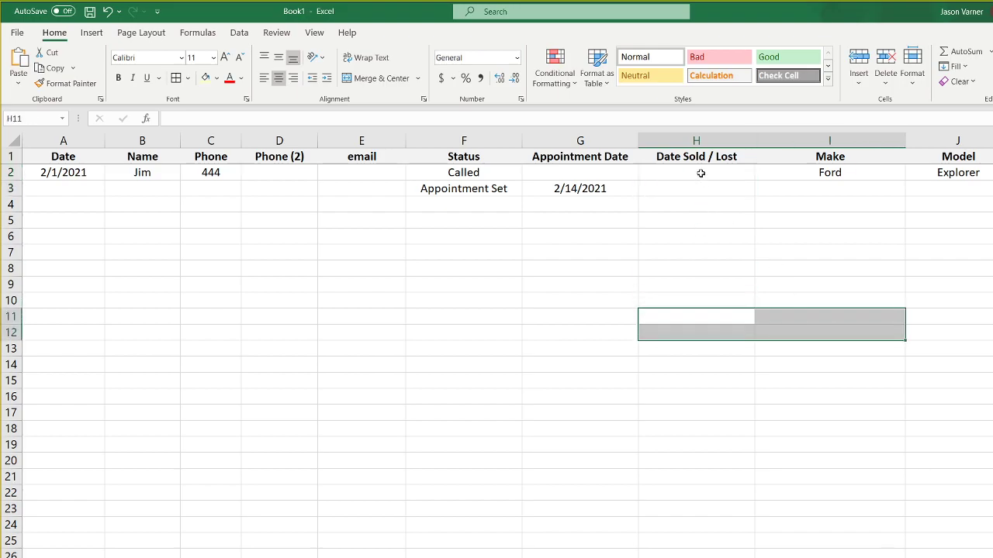
{"action": "left_click_drag", "start_coordinate": [701, 174], "coordinate": [677, 328]}
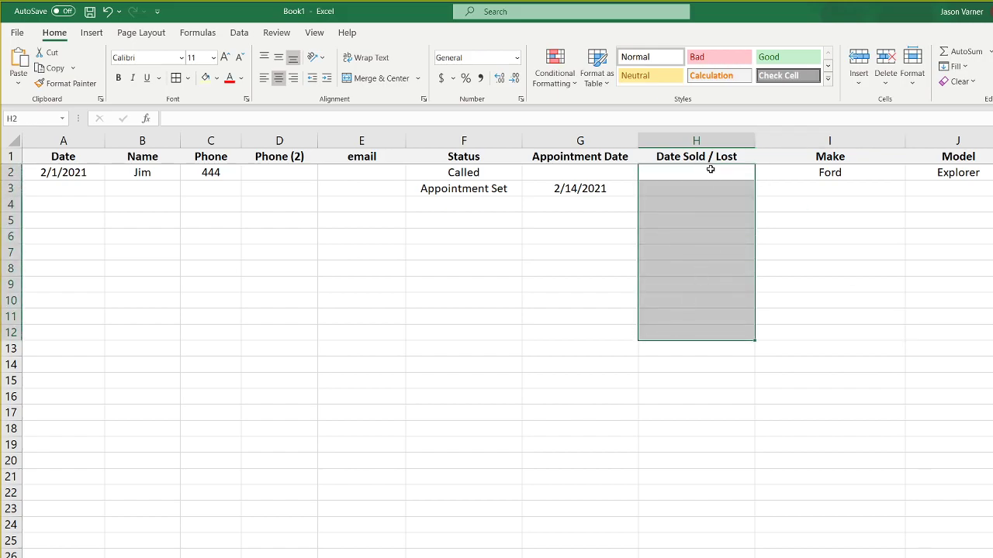
{"action": "left_click_drag", "start_coordinate": [710, 169], "coordinate": [698, 351]}
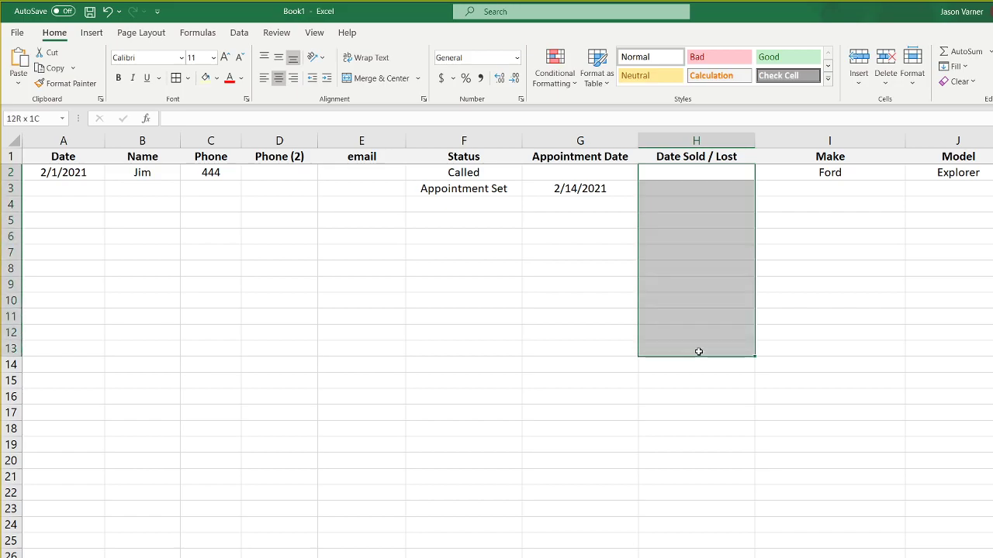
{"action": "left_click", "coordinate": [705, 176]}
{"action": "left_click", "coordinate": [705, 188]}
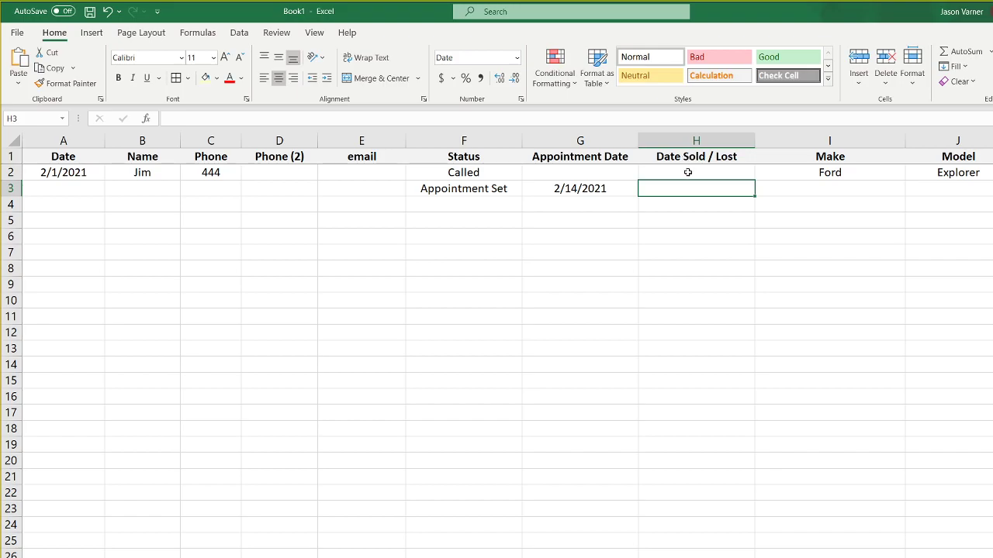
{"action": "left_click", "coordinate": [688, 173]}
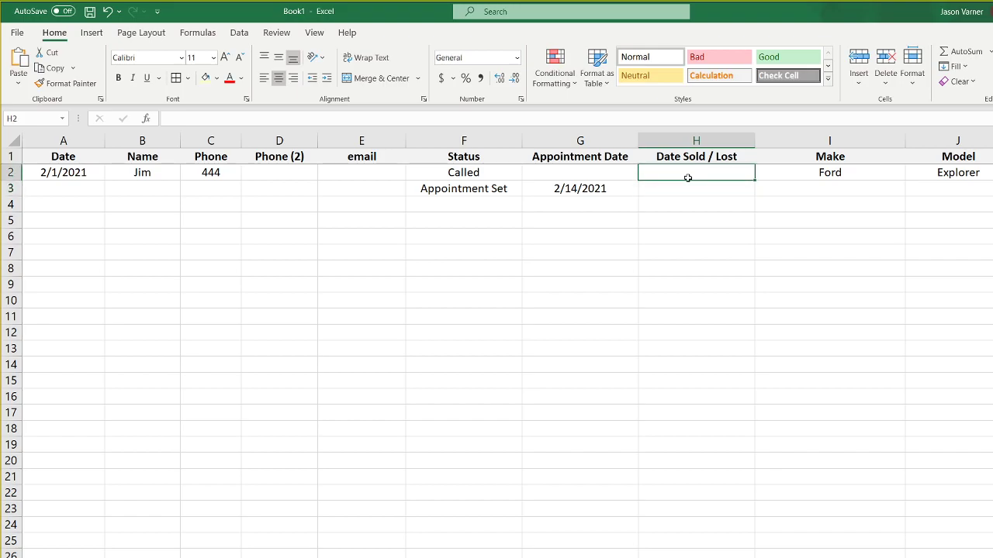
{"action": "left_click_drag", "start_coordinate": [660, 186], "coordinate": [73, 182]}
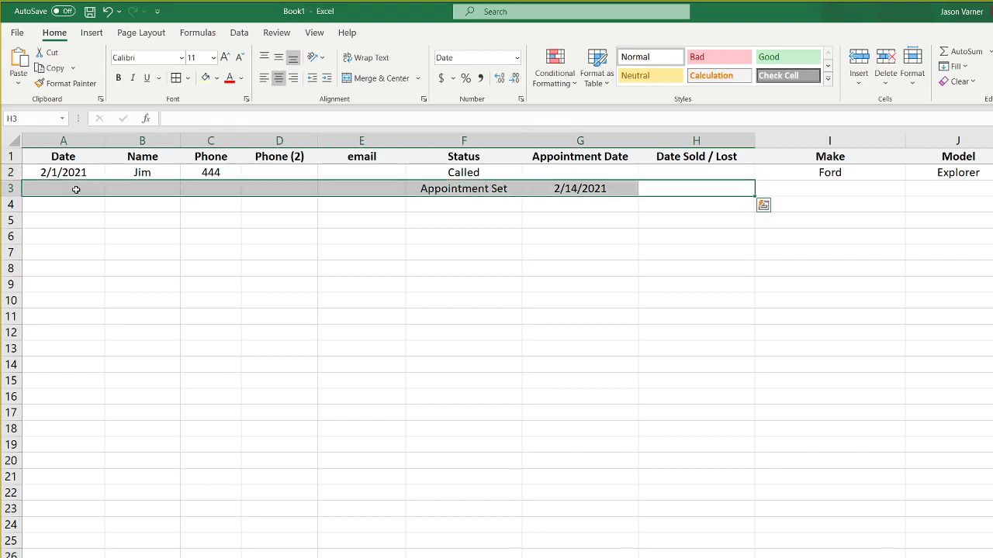
{"action": "left_click", "coordinate": [73, 188]}
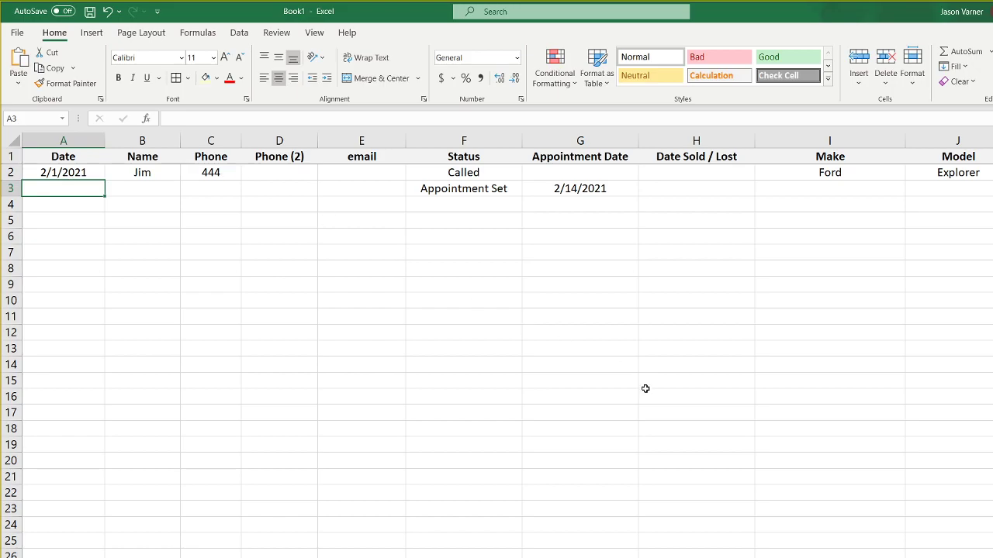
{"action": "key", "text": "ctrl+Page_Down"}
{"action": "left_click", "coordinate": [250, 231]}
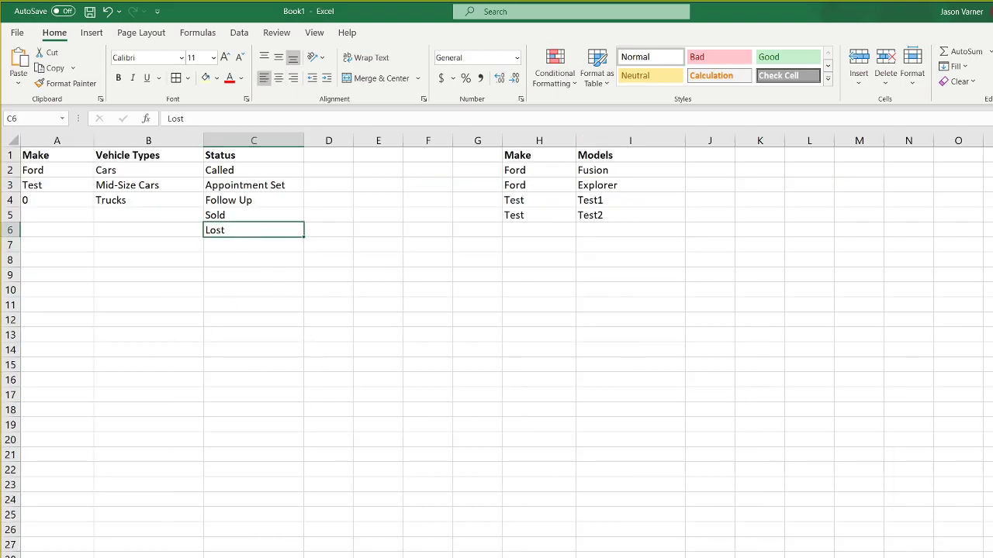
Examine the empty cells of the Date Sold / Lost column on the data sheet, from H2 down to H10
{"action": "key", "text": "ctrl+Page_Up"}
{"action": "left_click_drag", "start_coordinate": [700, 170], "coordinate": [687, 272]}
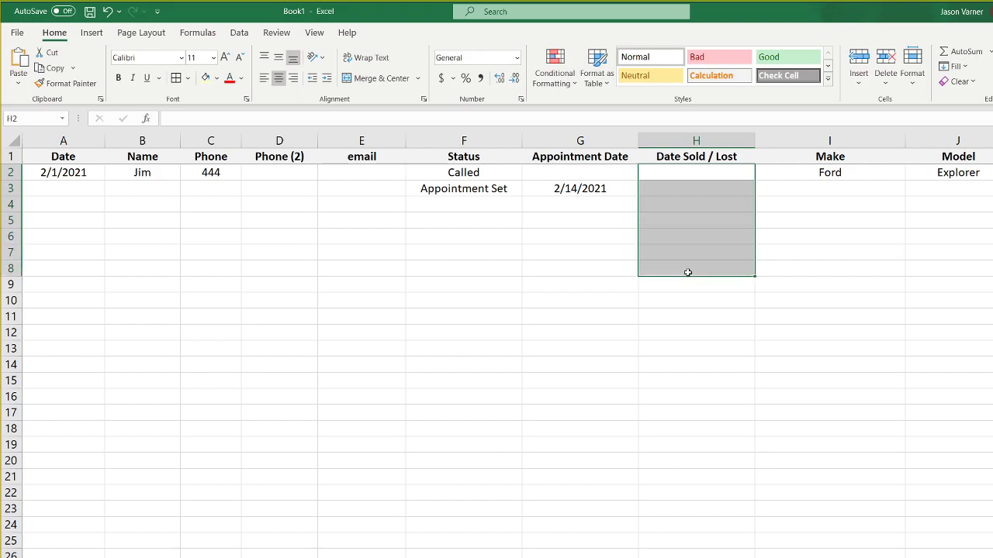
{"action": "left_click_drag", "start_coordinate": [701, 235], "coordinate": [697, 298]}
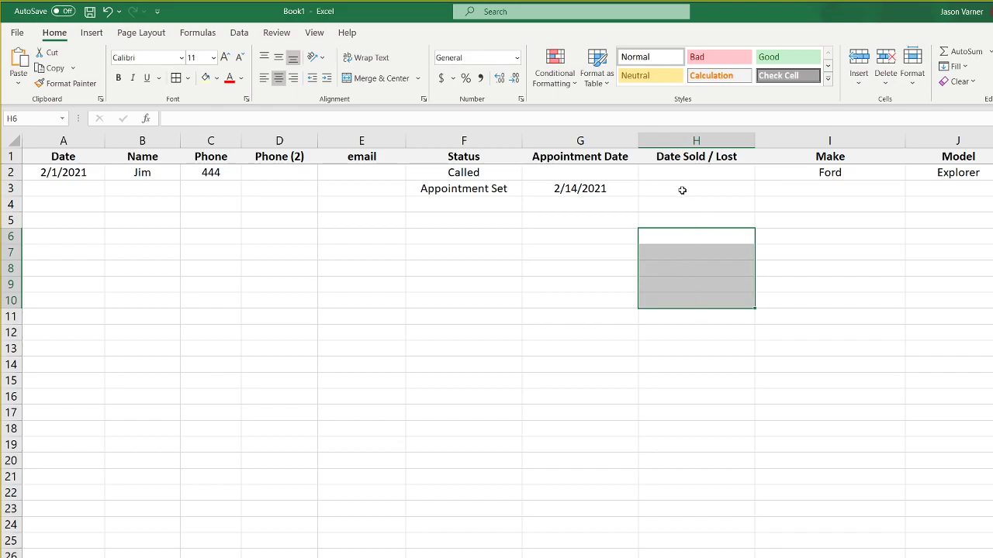
{"action": "left_click_drag", "start_coordinate": [701, 173], "coordinate": [698, 262]}
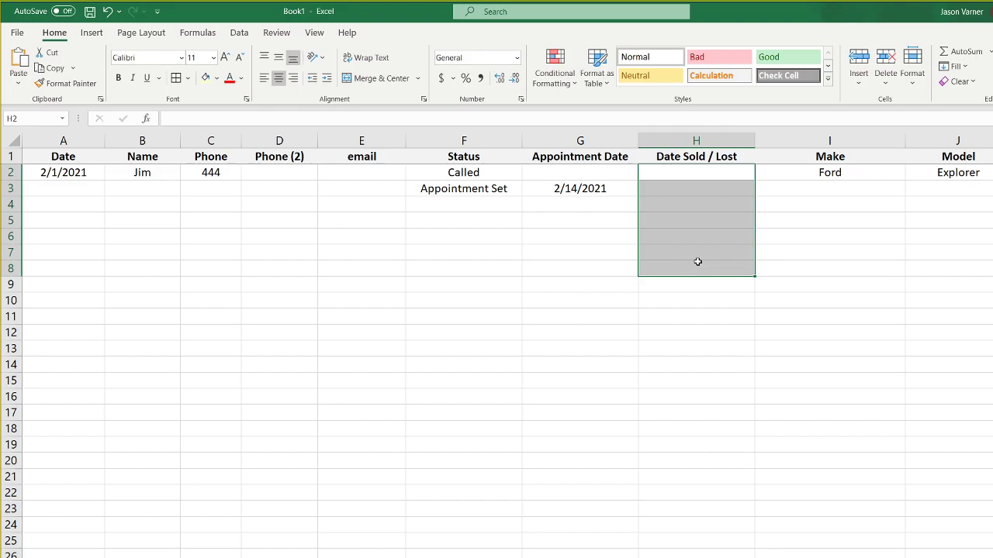
{"action": "left_click", "coordinate": [700, 173]}
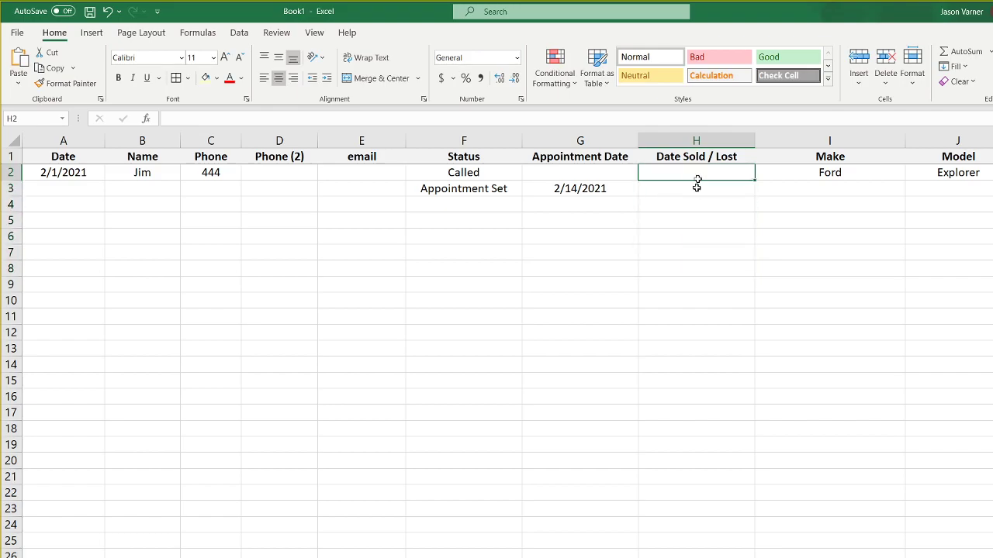
{"action": "left_click_drag", "start_coordinate": [700, 172], "coordinate": [688, 258]}
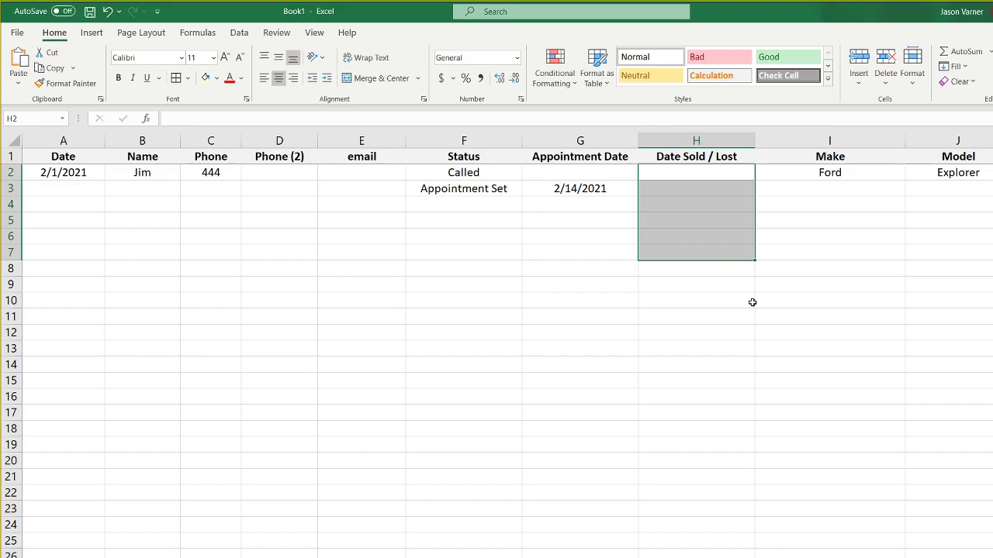
{"action": "left_click", "coordinate": [690, 171]}
{"action": "left_click", "coordinate": [688, 200]}
{"action": "left_click", "coordinate": [688, 239]}
{"action": "left_click", "coordinate": [691, 173]}
{"action": "left_click", "coordinate": [693, 204]}
{"action": "left_click", "coordinate": [695, 268]}
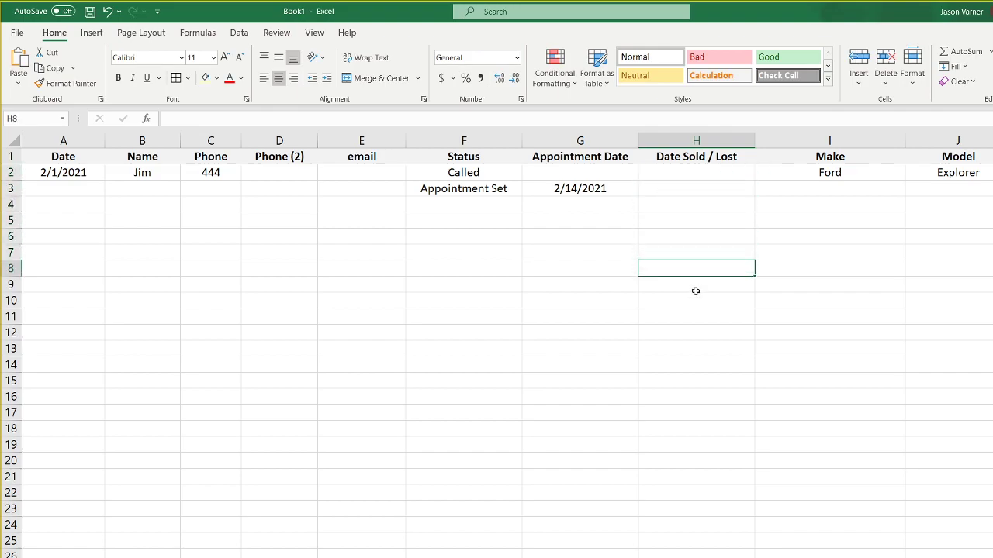
Go through each option in the Status list on the lists sheet, from Called in C2 to Lost in C6
{"action": "key", "text": "ctrl+Page_Down"}
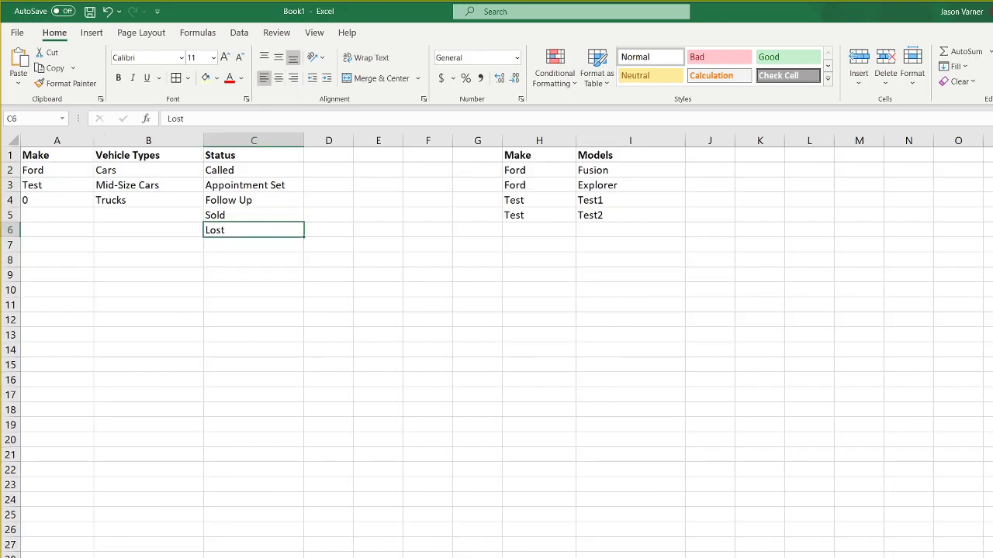
{"action": "left_click", "coordinate": [232, 174]}
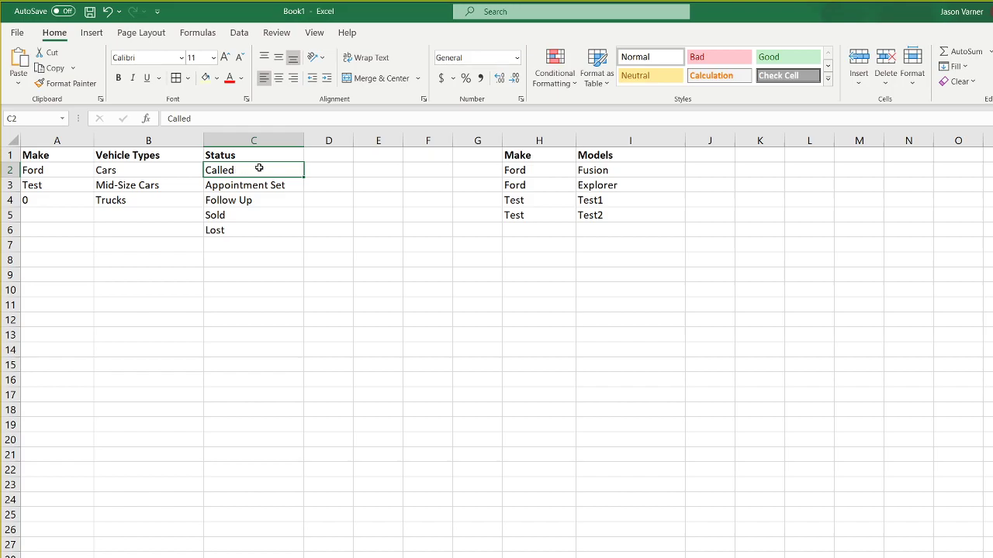
{"action": "left_click", "coordinate": [247, 185]}
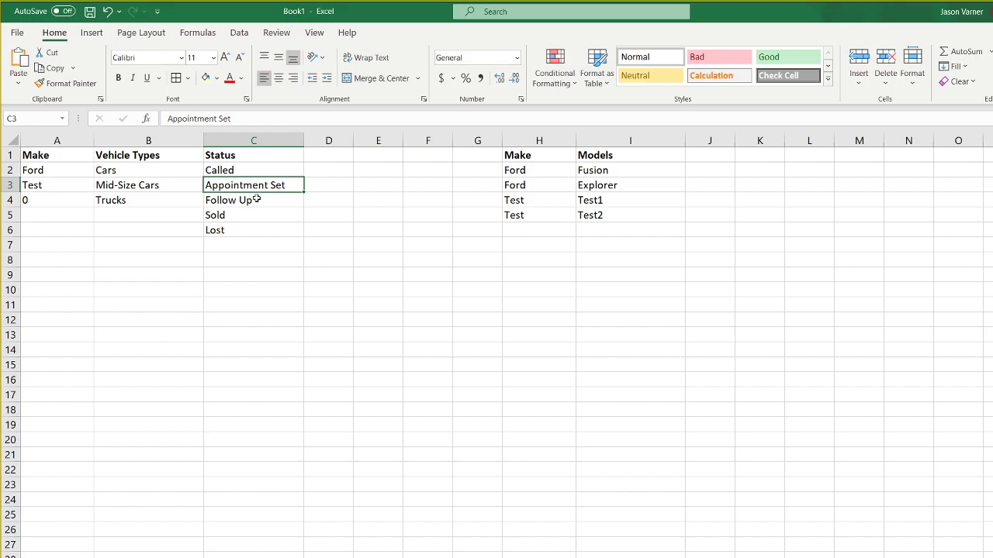
{"action": "left_click", "coordinate": [257, 200]}
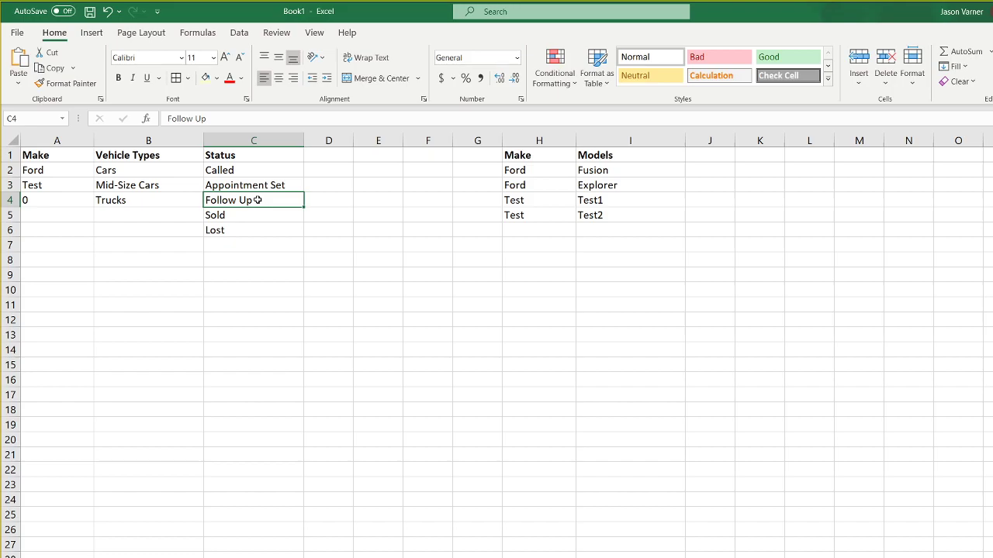
{"action": "left_click", "coordinate": [252, 214]}
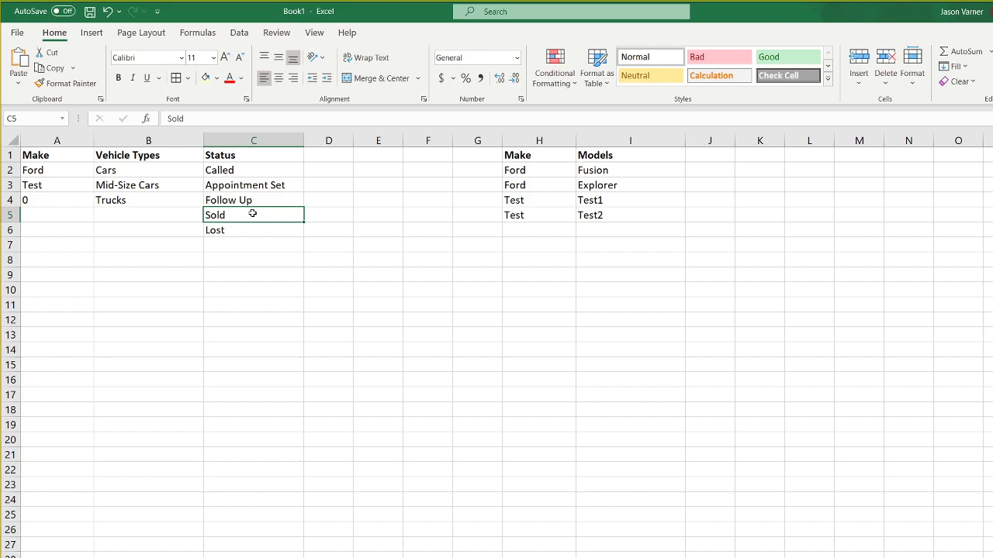
{"action": "left_click", "coordinate": [245, 229]}
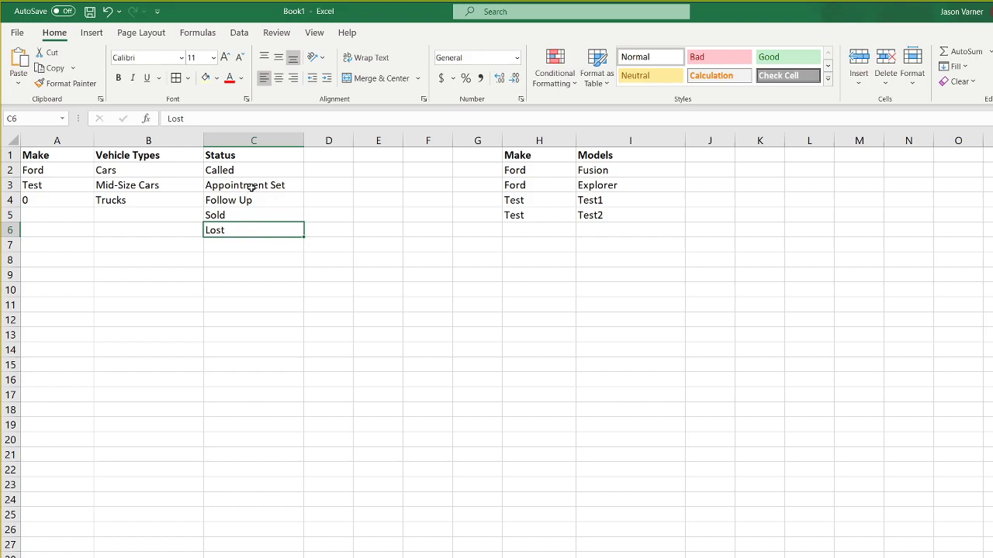
Set the status in F4 to Sold and in F5 to Lost on the data sheet
{"action": "key", "text": "ctrl+Page_Up"}
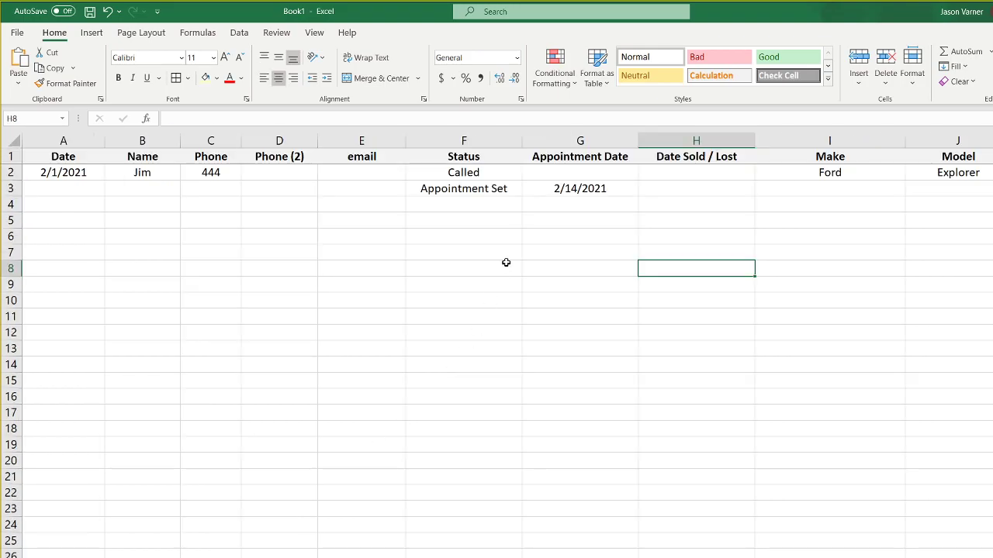
{"action": "left_click", "coordinate": [519, 203]}
{"action": "left_click", "coordinate": [529, 207]}
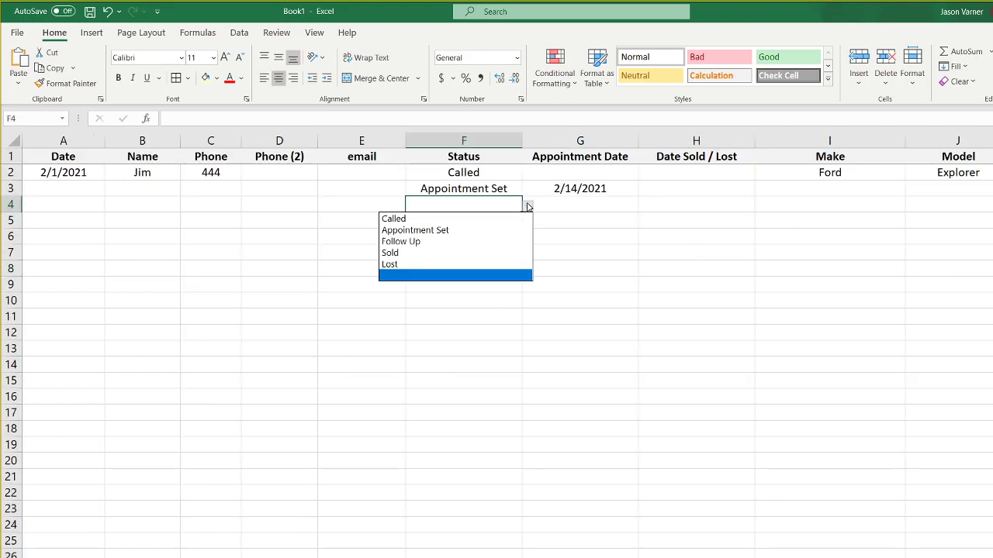
{"action": "left_click", "coordinate": [463, 253]}
{"action": "left_click", "coordinate": [452, 222]}
{"action": "left_click", "coordinate": [528, 222]}
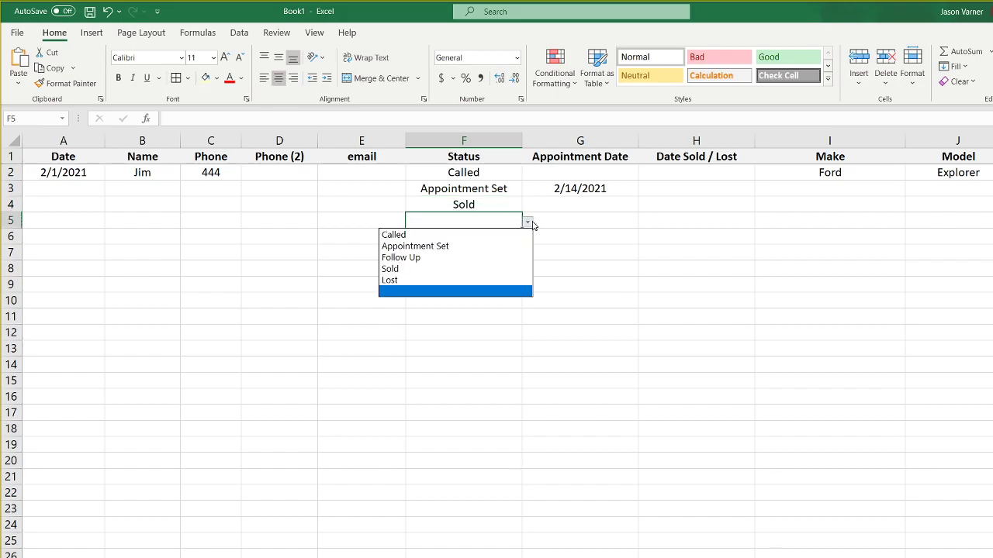
{"action": "left_click", "coordinate": [465, 280]}
Compare the statuses in column F of the data sheet with the Status list options in C2:C6
{"action": "left_click", "coordinate": [476, 237]}
{"action": "left_click", "coordinate": [486, 177]}
{"action": "left_click", "coordinate": [486, 200]}
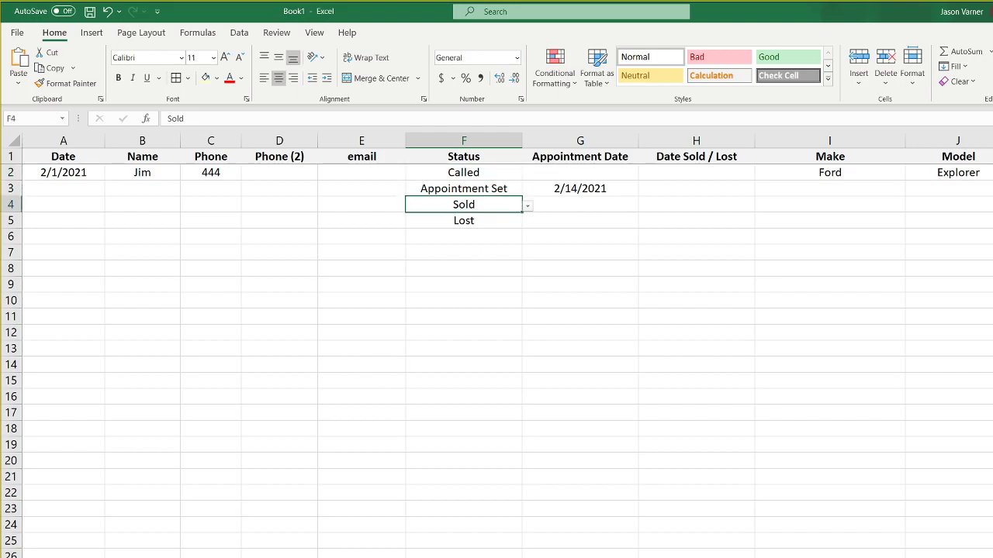
{"action": "key", "text": "ctrl+Page_Down"}
{"action": "left_click", "coordinate": [230, 243]}
{"action": "left_click", "coordinate": [232, 173]}
{"action": "left_click_drag", "start_coordinate": [233, 184], "coordinate": [229, 225]}
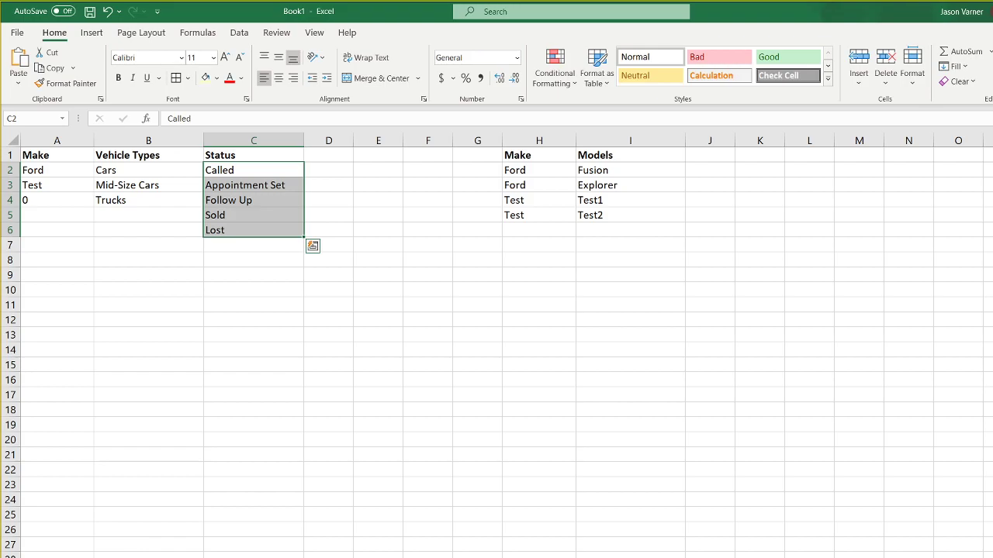
{"action": "key", "text": "ctrl+Page_Up"}
{"action": "left_click", "coordinate": [558, 268]}
{"action": "left_click_drag", "start_coordinate": [504, 188], "coordinate": [492, 266]}
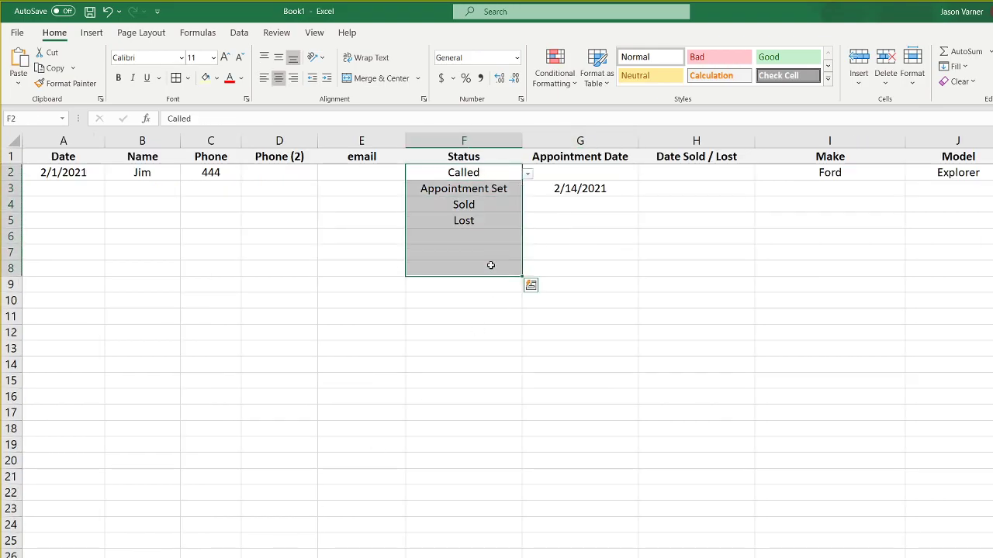
{"action": "left_click", "coordinate": [480, 172]}
{"action": "left_click", "coordinate": [469, 187]}
{"action": "left_click", "coordinate": [470, 205]}
{"action": "left_click", "coordinate": [470, 221]}
{"action": "left_click_drag", "start_coordinate": [479, 171], "coordinate": [475, 234]}
Examine the date cells and the Appointment Set row on the data sheet, and check the Upcoming Appointments sheet
{"action": "left_click", "coordinate": [583, 172]}
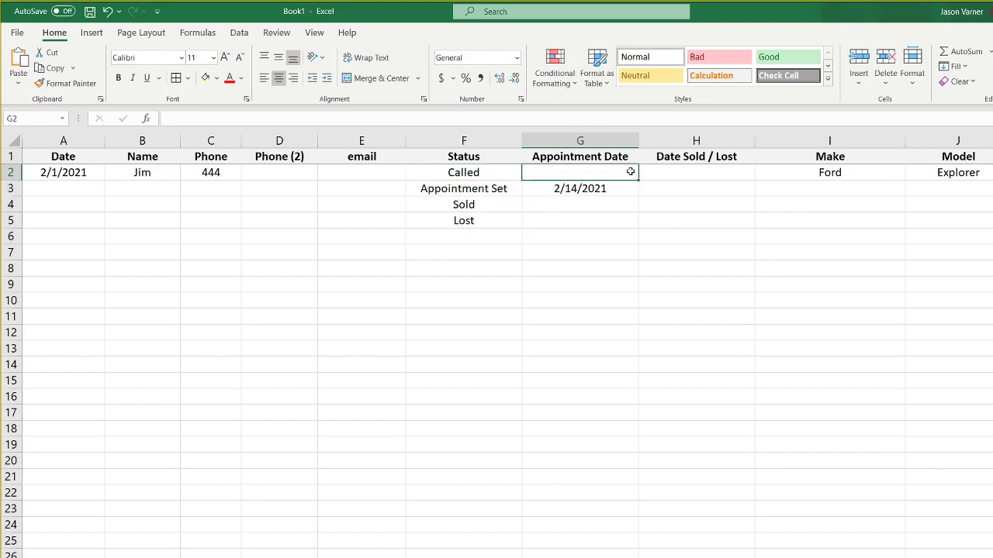
{"action": "left_click", "coordinate": [687, 172]}
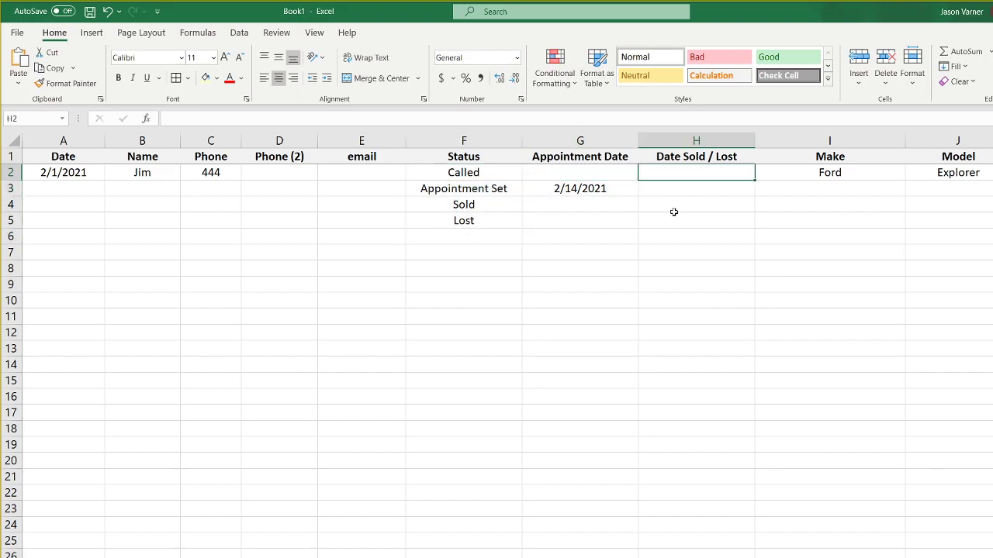
{"action": "left_click", "coordinate": [572, 190]}
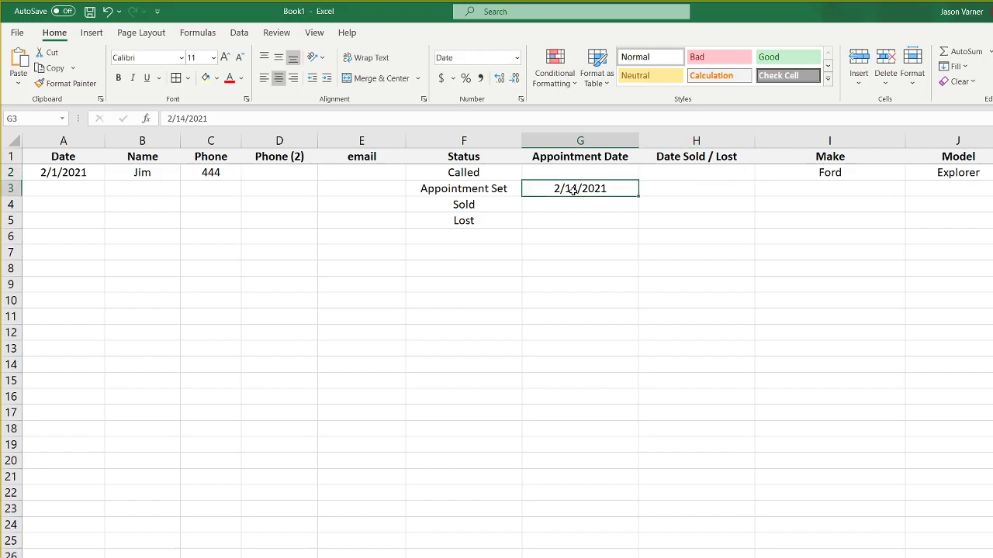
{"action": "left_click", "coordinate": [478, 187]}
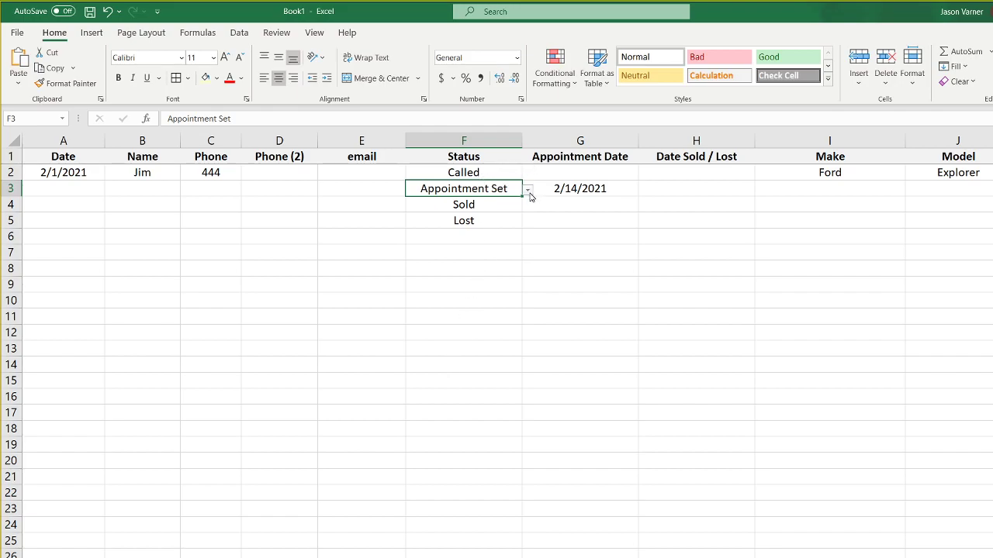
{"action": "key", "text": "ctrl+Page_Down"}
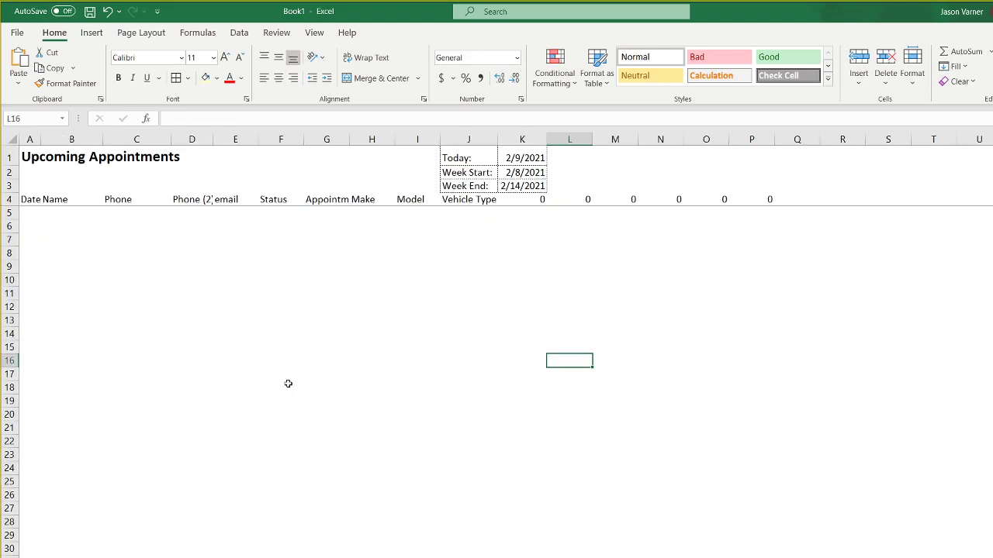
{"action": "left_click_drag", "start_coordinate": [197, 235], "coordinate": [418, 226]}
{"action": "key", "text": "ctrl+Page_Up"}
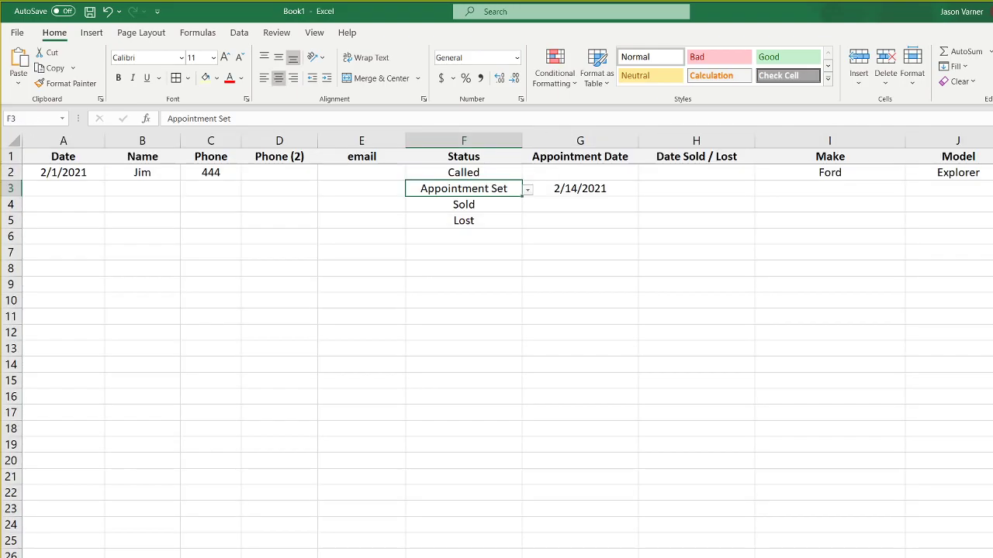
{"action": "left_click", "coordinate": [611, 289]}
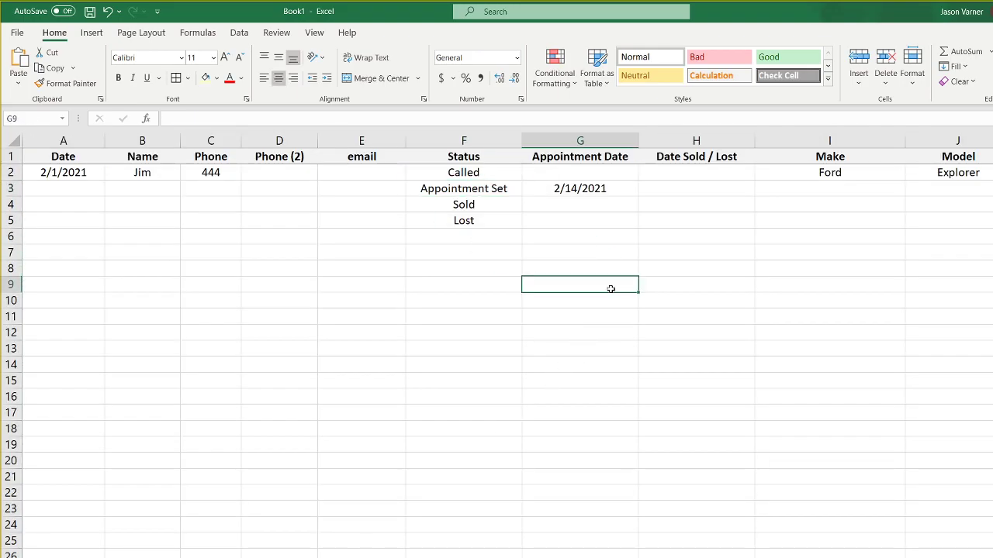
Examine H4, the drop-down options of the status in F2, and the statuses in F2:F5
{"action": "left_click", "coordinate": [668, 202]}
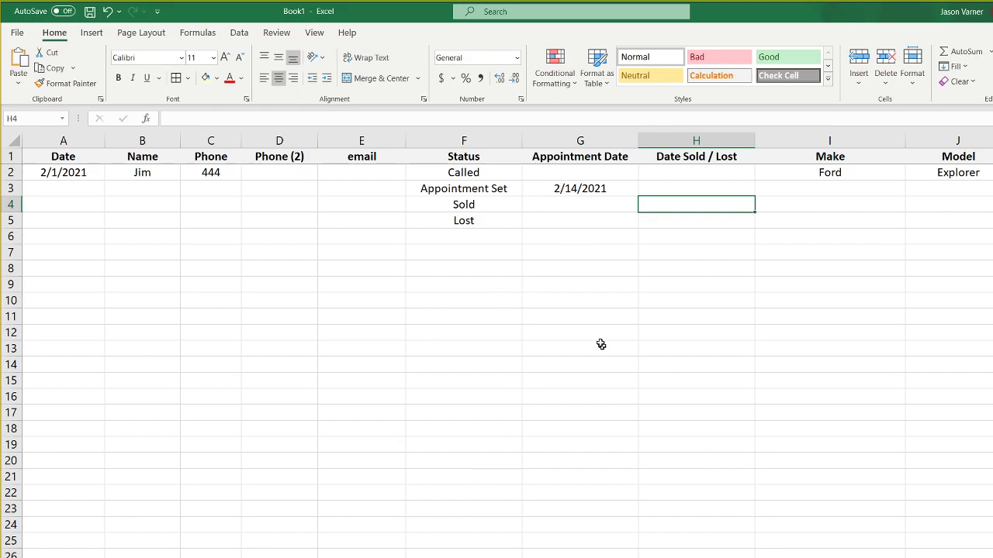
{"action": "left_click", "coordinate": [485, 172]}
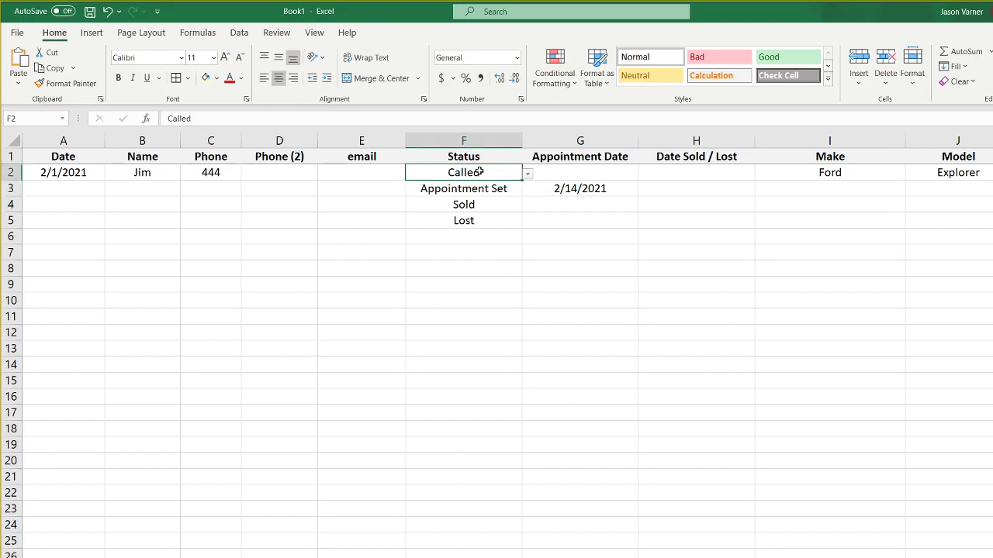
{"action": "left_click", "coordinate": [528, 174]}
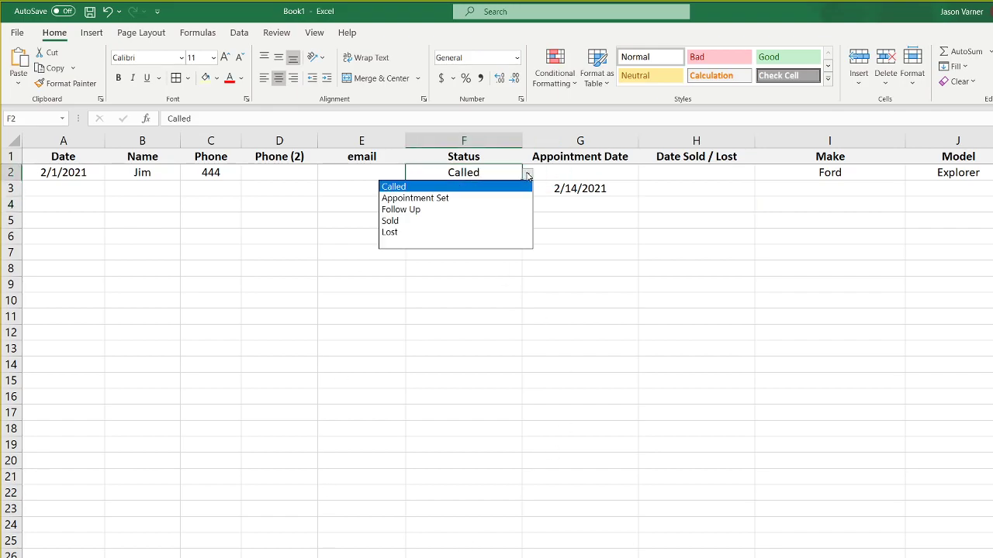
{"action": "left_click", "coordinate": [466, 191]}
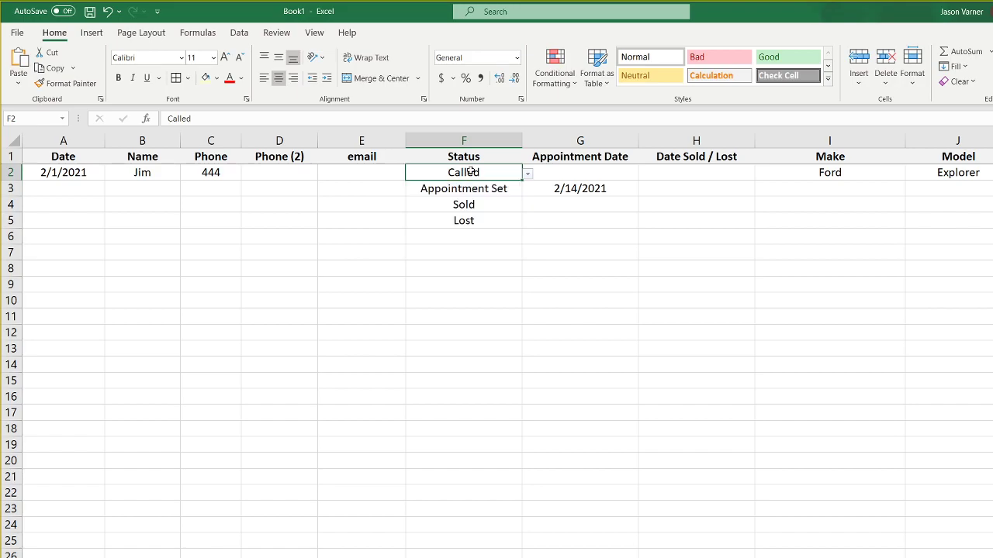
{"action": "left_click", "coordinate": [478, 190]}
{"action": "left_click", "coordinate": [470, 204]}
{"action": "left_click", "coordinate": [468, 222]}
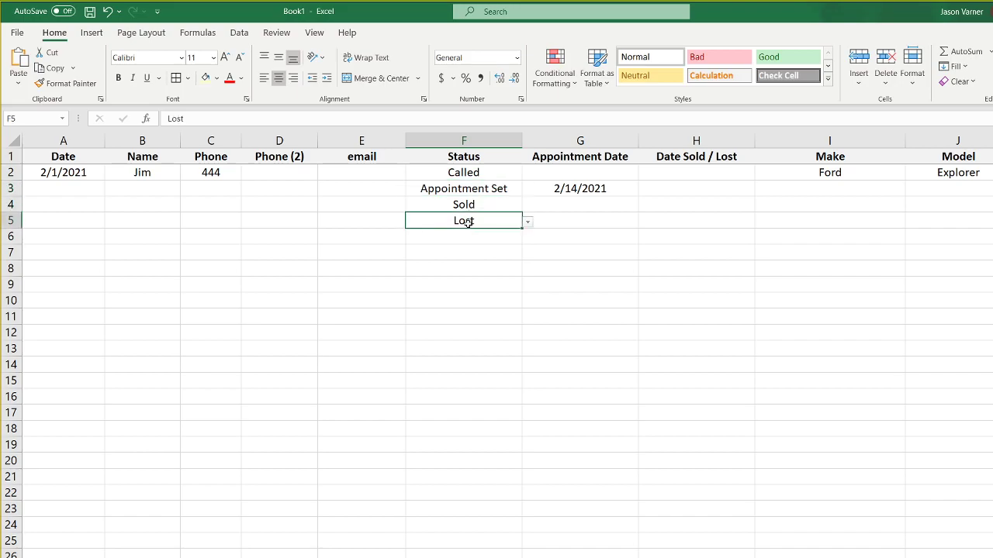
{"action": "left_click", "coordinate": [471, 204]}
{"action": "left_click", "coordinate": [474, 188]}
{"action": "left_click", "coordinate": [477, 172]}
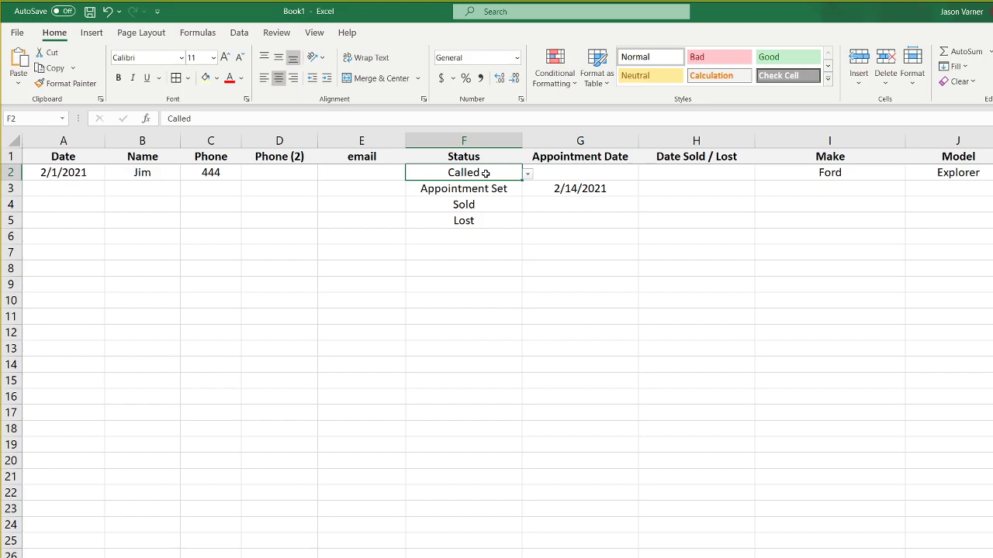
{"action": "left_click", "coordinate": [509, 242]}
{"action": "left_click", "coordinate": [612, 255]}
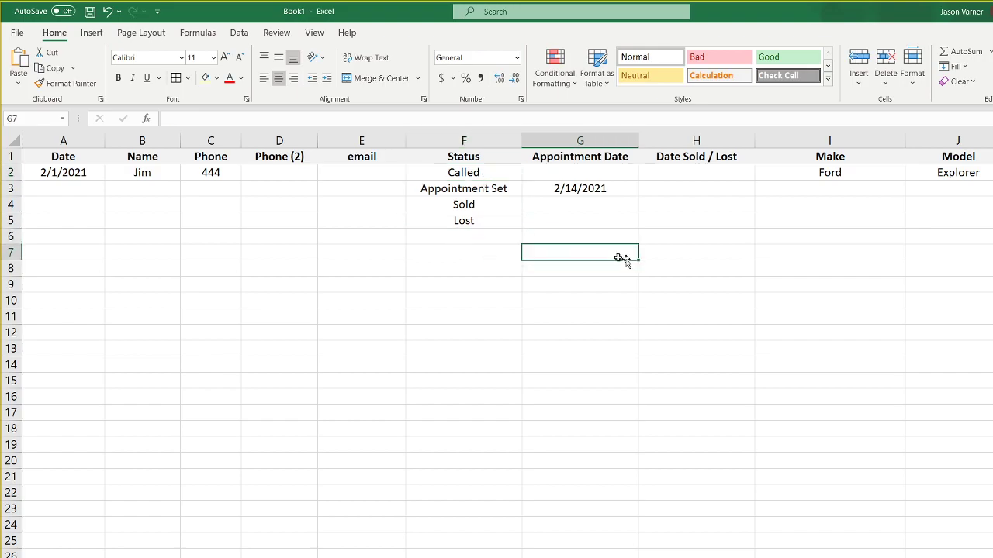
{"action": "left_click", "coordinate": [676, 267]}
{"action": "left_click", "coordinate": [794, 337]}
{"action": "left_click", "coordinate": [723, 273]}
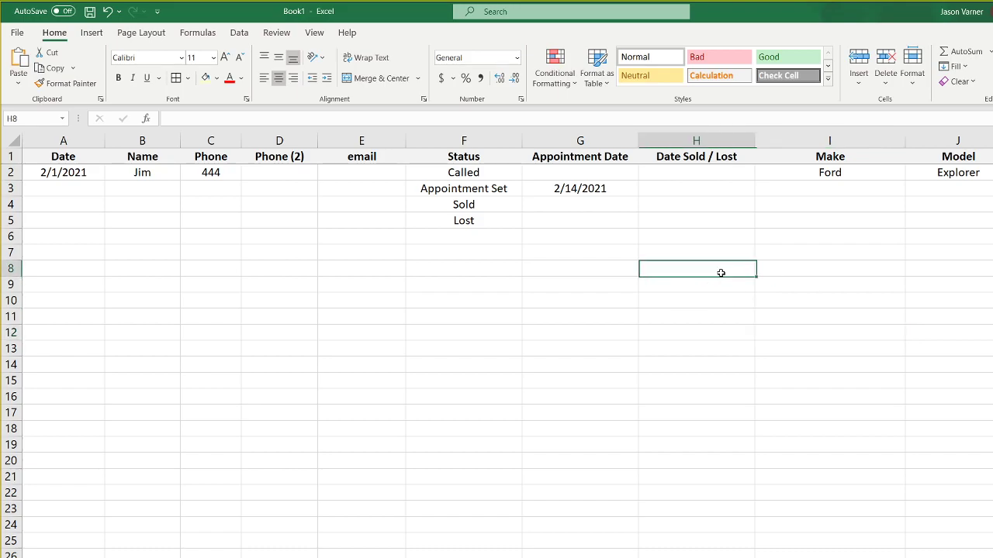
{"action": "left_click", "coordinate": [580, 316]}
{"action": "left_click", "coordinate": [473, 331]}
{"action": "left_click", "coordinate": [373, 408]}
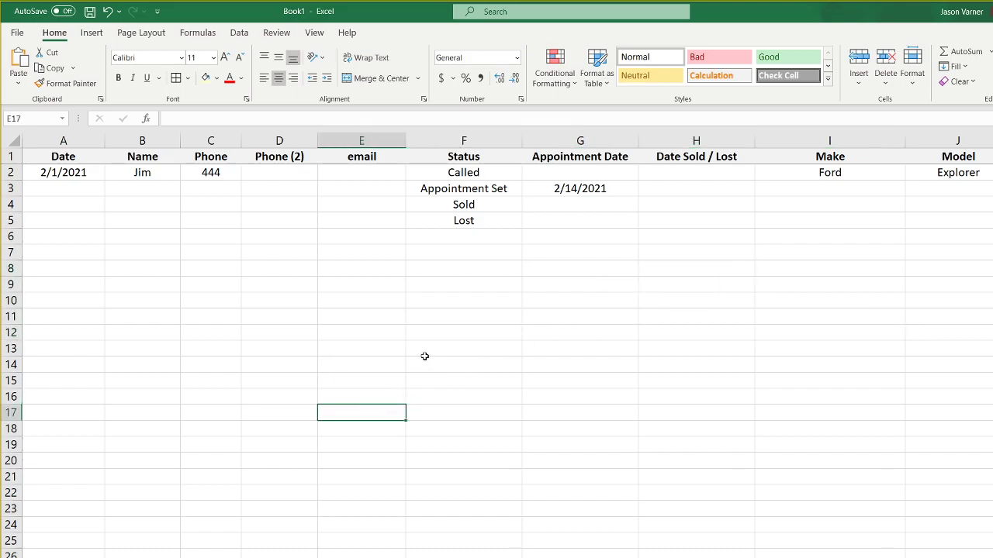
{"action": "left_click", "coordinate": [433, 349]}
{"action": "left_click", "coordinate": [568, 298]}
{"action": "left_click", "coordinate": [731, 292]}
{"action": "left_click", "coordinate": [847, 349]}
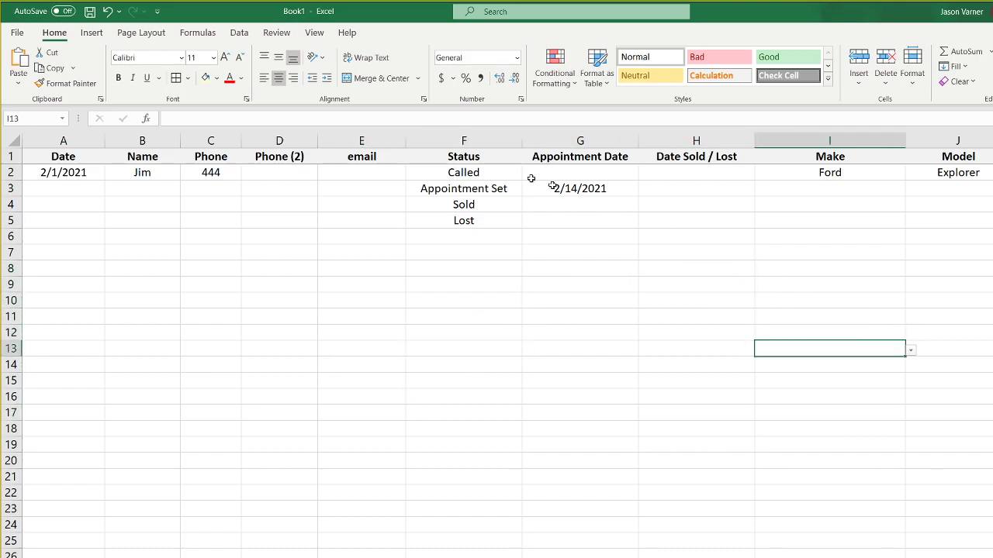
{"action": "left_click", "coordinate": [489, 171]}
{"action": "left_click_drag", "start_coordinate": [489, 171], "coordinate": [646, 187]}
{"action": "left_click", "coordinate": [598, 175]}
{"action": "left_click", "coordinate": [692, 179]}
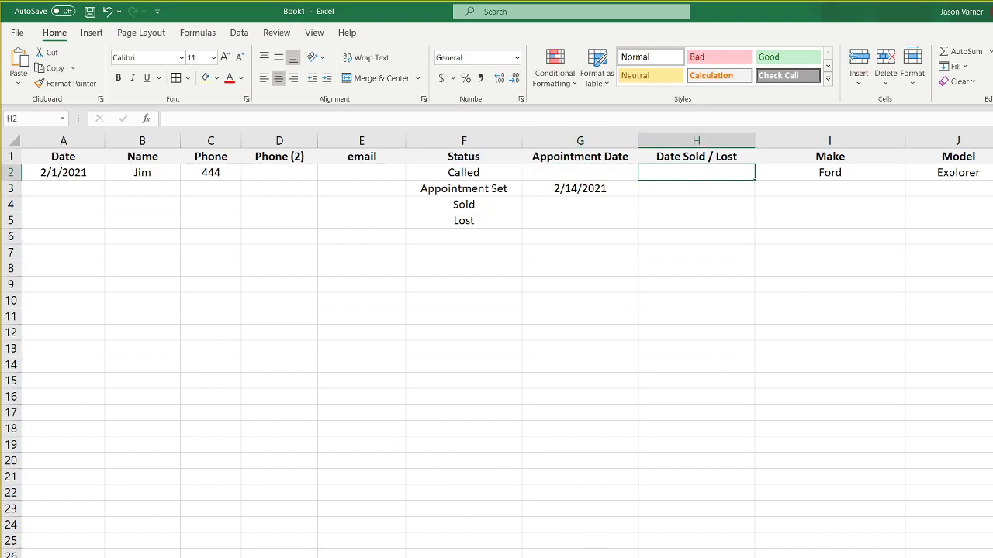
Fill the Vehicle Type header from K1 into L1 and widen column L
{"action": "scroll", "coordinate": [501, 345], "scroll_direction": "right", "scroll_amount": 2}
{"action": "scroll", "coordinate": [502, 345], "scroll_direction": "right", "scroll_amount": 2}
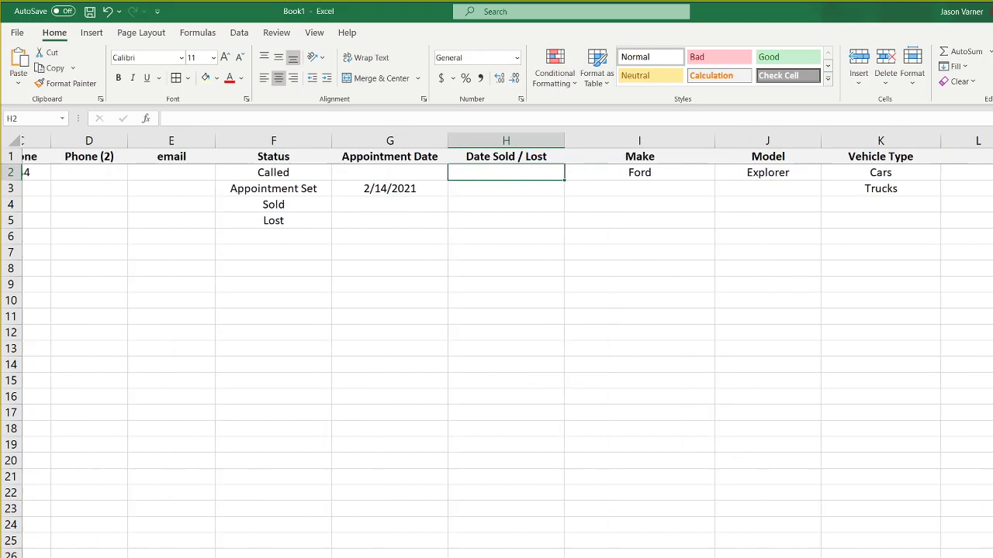
{"action": "left_click", "coordinate": [818, 159]}
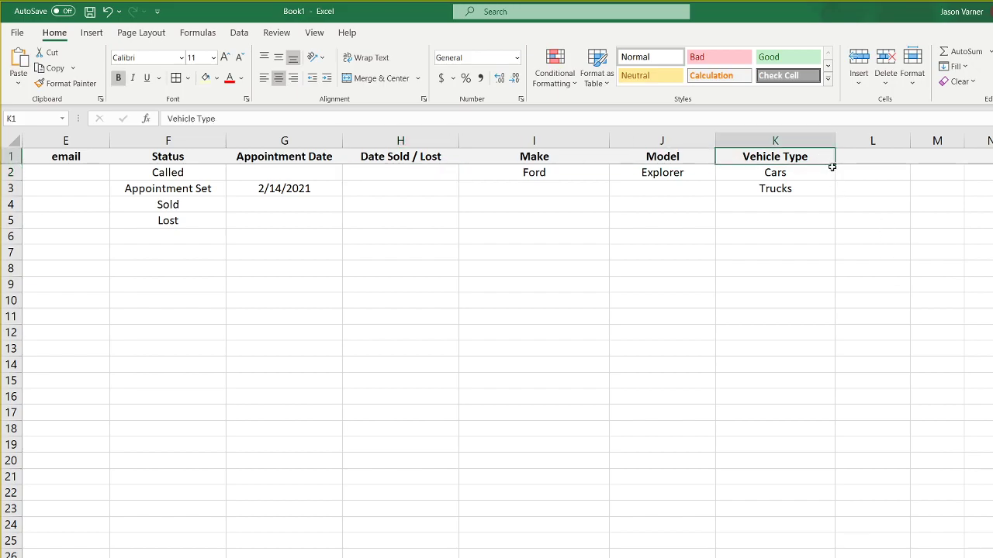
{"action": "left_click_drag", "start_coordinate": [836, 164], "coordinate": [930, 142]}
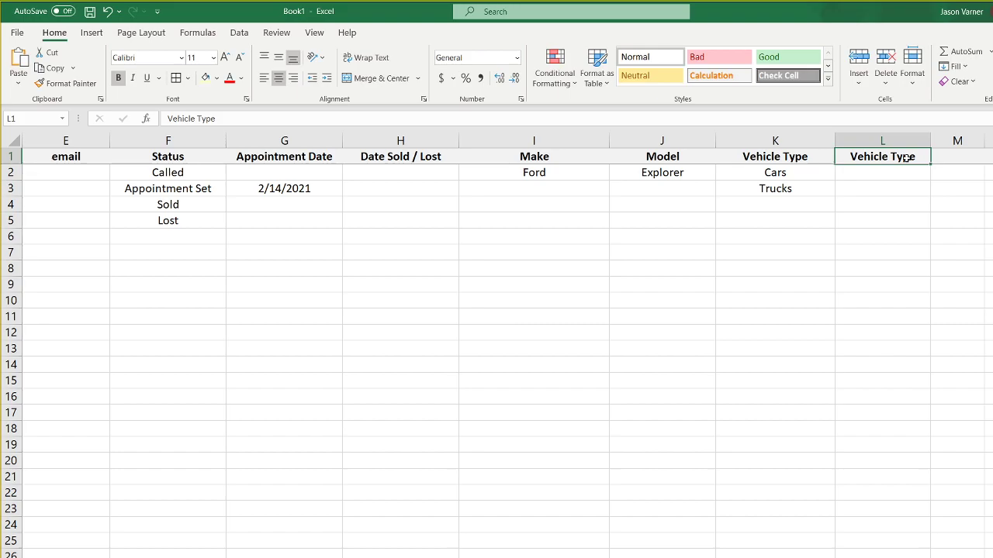
Replace the header text in L1 with Potential Sale $
{"action": "type", "text": "POEtest"}
{"action": "key", "text": "BackSpace"}
{"action": "key", "text": "BackSpace"}
{"action": "key", "text": "BackSpace"}
{"action": "key", "text": "BackSpace"}
{"action": "key", "text": "BackSpace"}
{"action": "key", "text": "BackSpace"}
{"action": "type", "text": "otential Sale"}
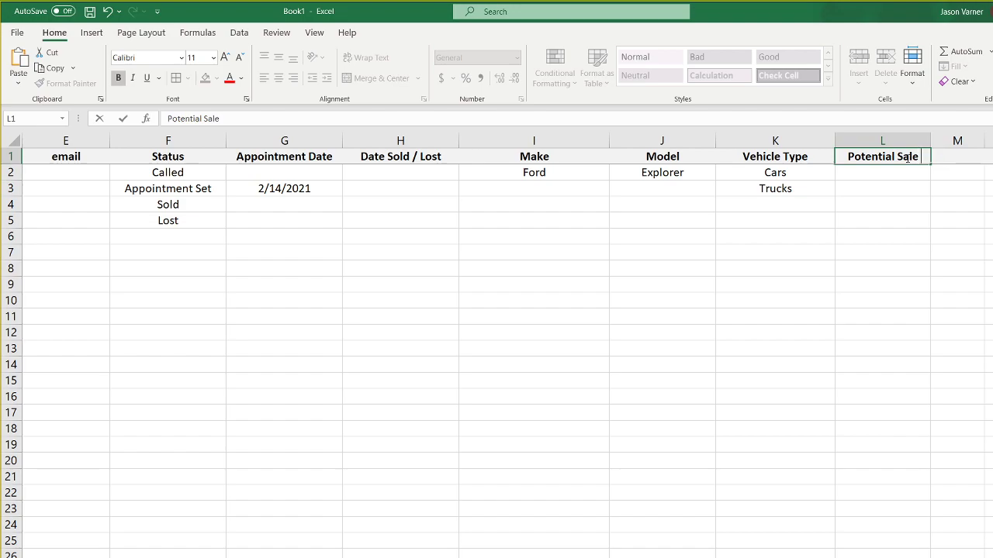
{"action": "type", "text": " $"}
{"action": "key", "text": "Return"}
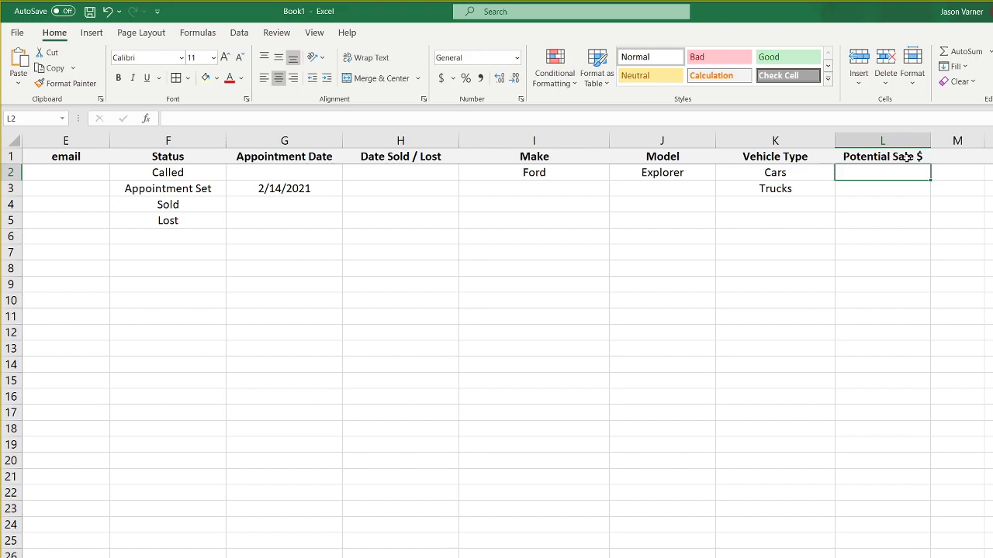
Enter 35000 in L2 and format column L as Currency with the $ symbol and 0 decimal places
{"action": "type", "text": "35000"}
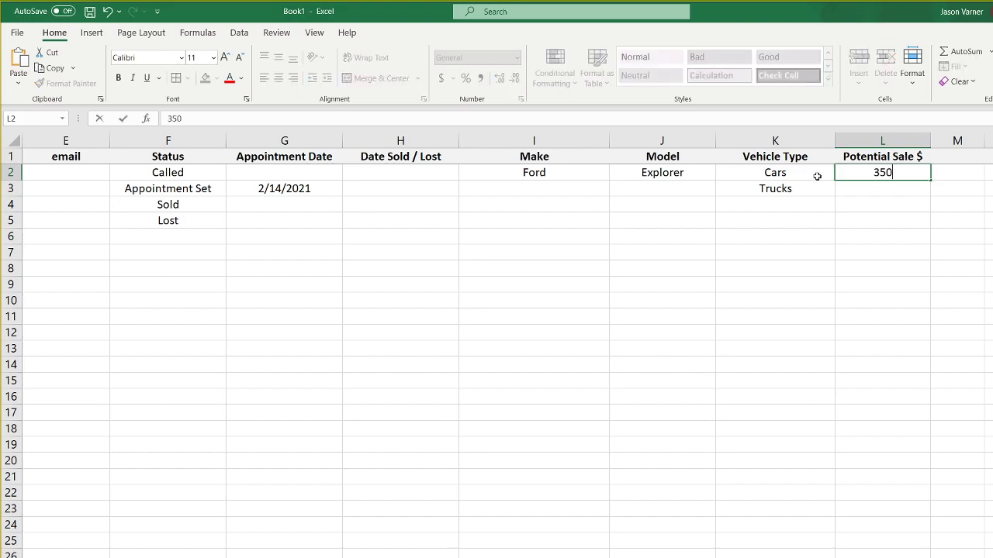
{"action": "key", "text": "Return"}
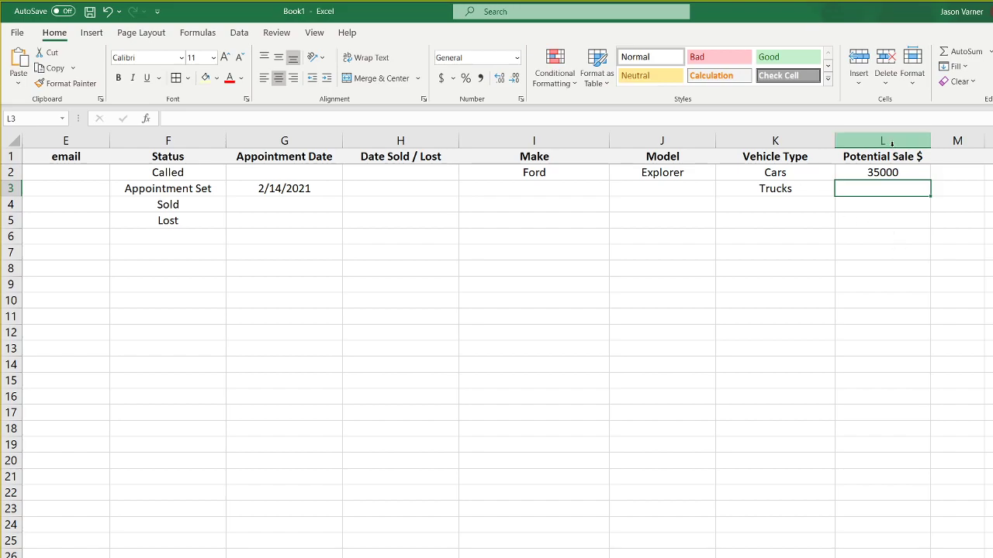
{"action": "left_click", "coordinate": [882, 140]}
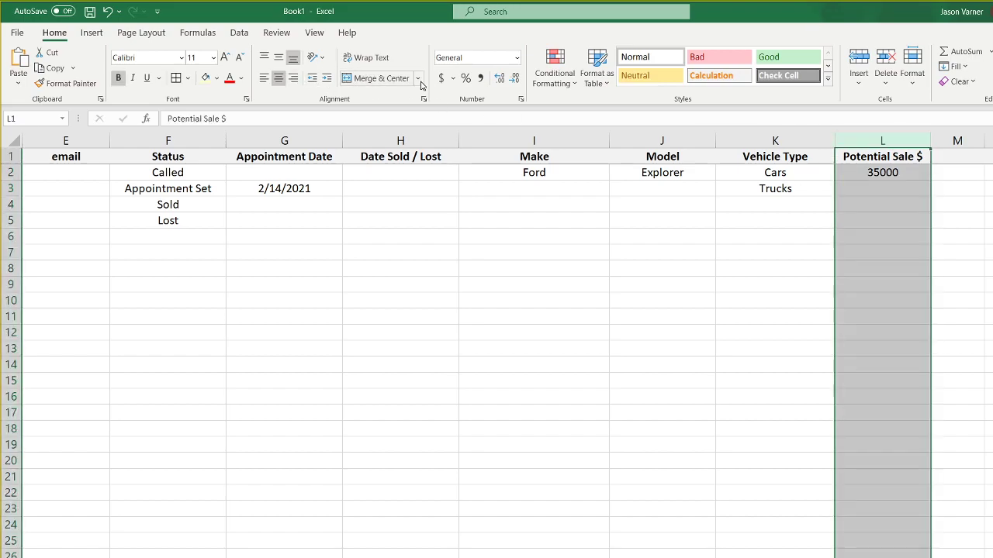
{"action": "left_click", "coordinate": [520, 99]}
{"action": "left_click", "coordinate": [201, 79]}
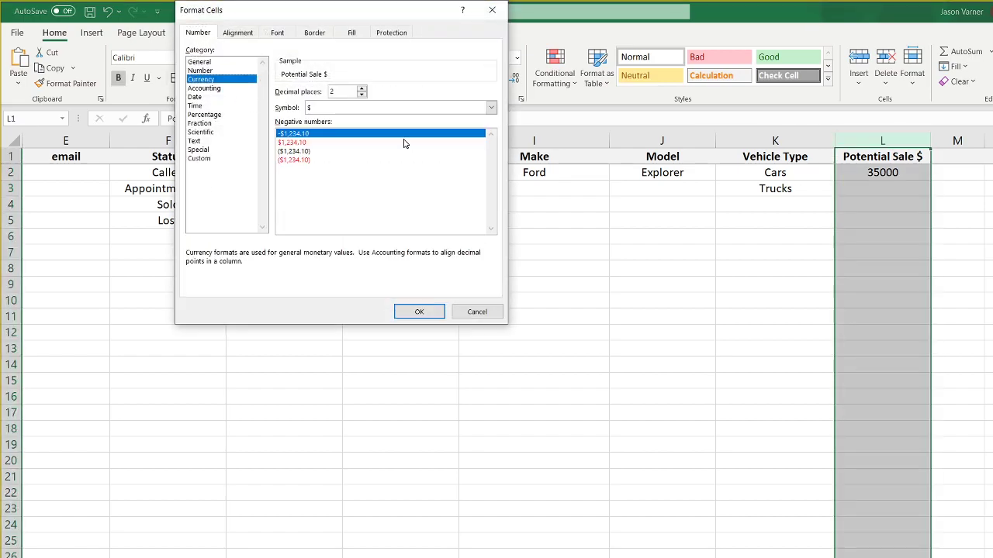
{"action": "left_click", "coordinate": [362, 95]}
{"action": "left_click", "coordinate": [362, 95]}
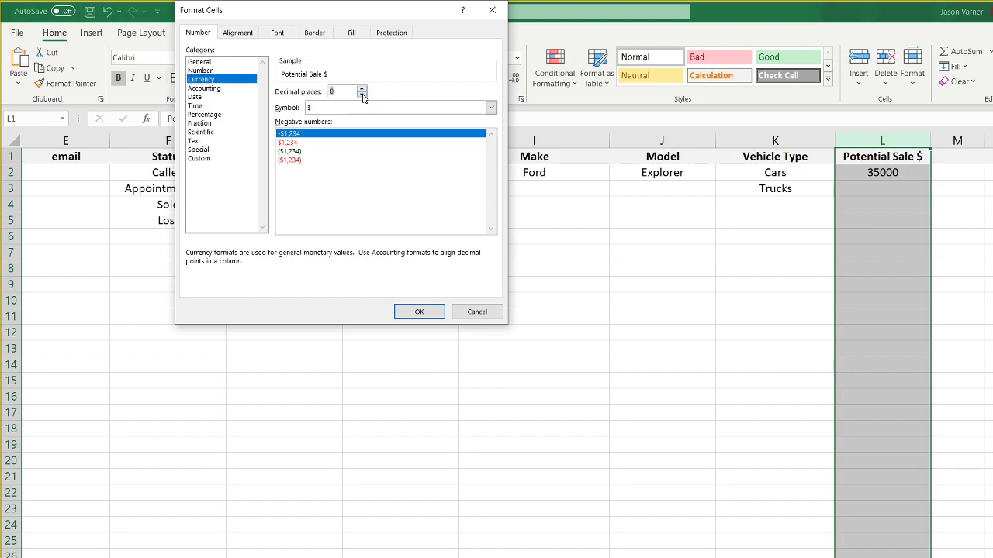
{"action": "left_click", "coordinate": [417, 311]}
Enter potential sale amounts of 100000 in L3 and 75000 in L4
{"action": "left_click", "coordinate": [896, 172]}
{"action": "left_click", "coordinate": [898, 189]}
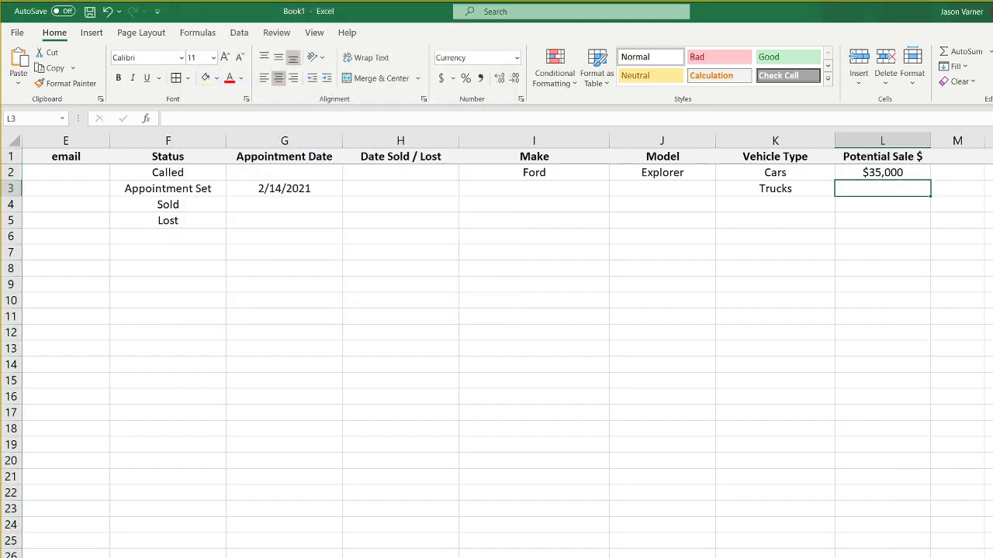
{"action": "type", "text": "100000"}
{"action": "key", "text": "Return"}
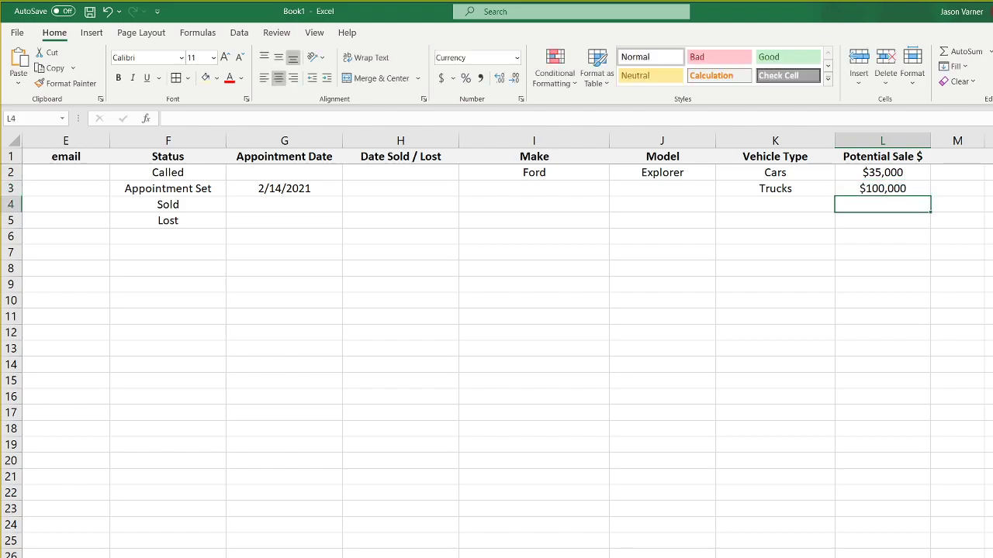
{"action": "type", "text": "350000"}
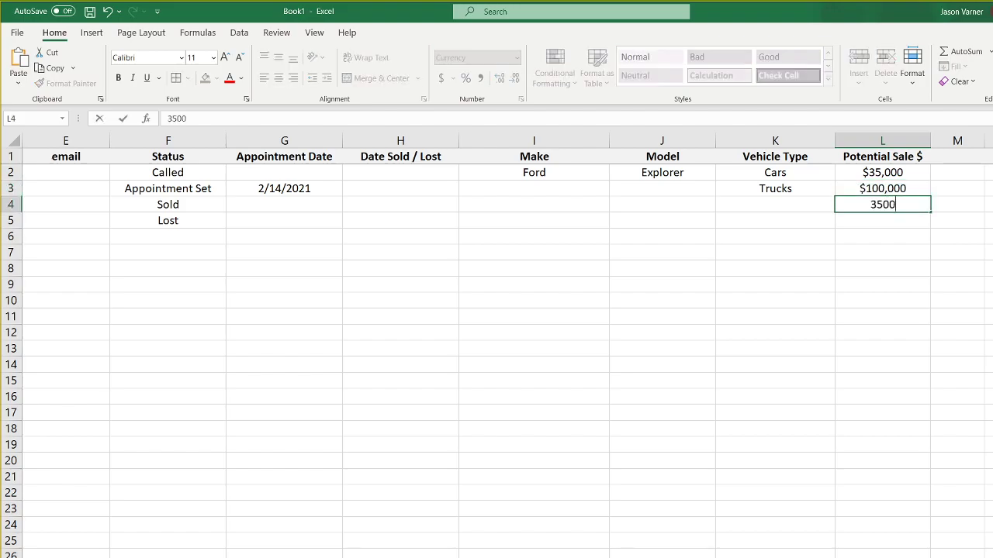
{"action": "key", "text": "Return"}
{"action": "key", "text": "Up"}
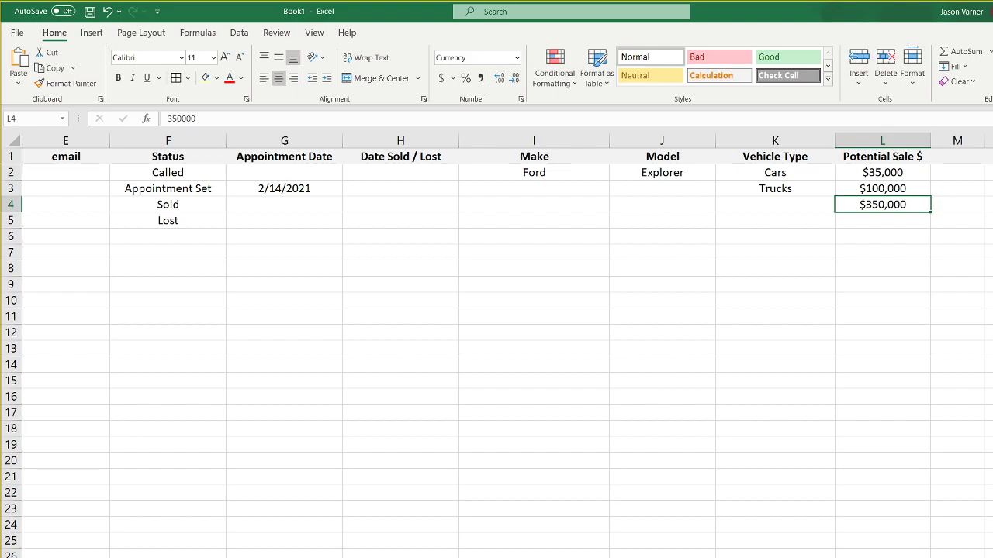
{"action": "type", "text": "75000"}
{"action": "key", "text": "Return"}
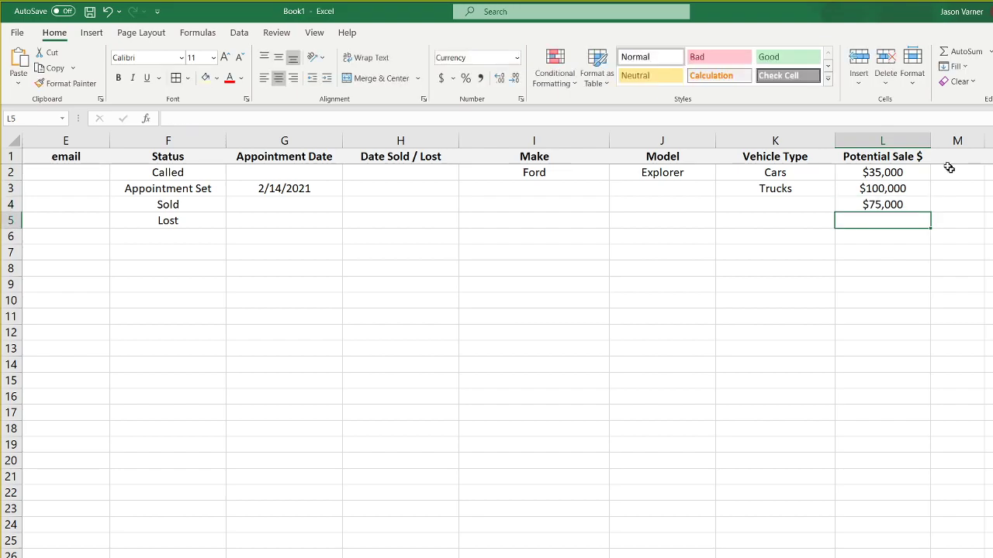
Fill the header from L1 into M1, widen column M, and rename the new header Actual Sale $
{"action": "left_click", "coordinate": [917, 160]}
{"action": "left_click_drag", "start_coordinate": [930, 163], "coordinate": [992, 140]}
{"action": "left_click", "coordinate": [958, 161]}
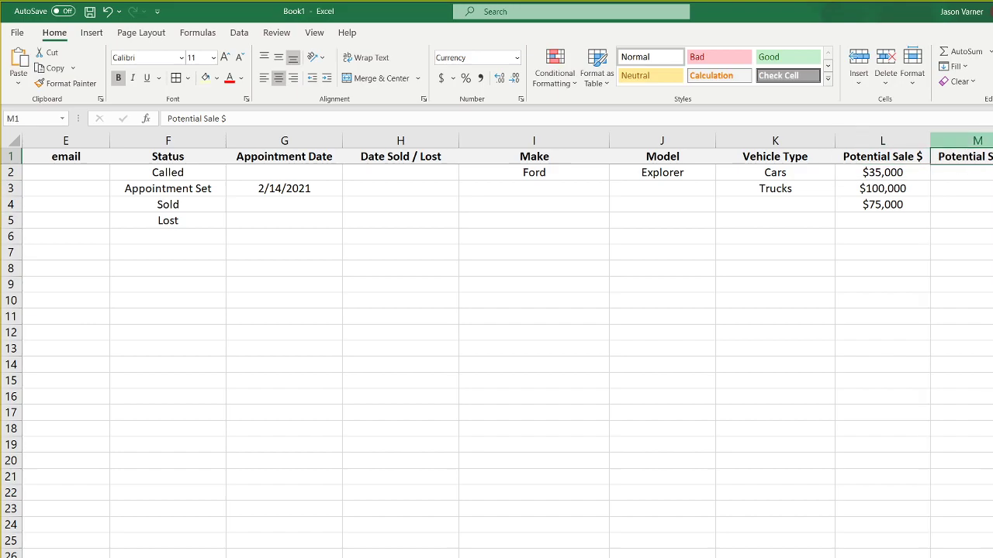
{"action": "type", "text": "Actual"}
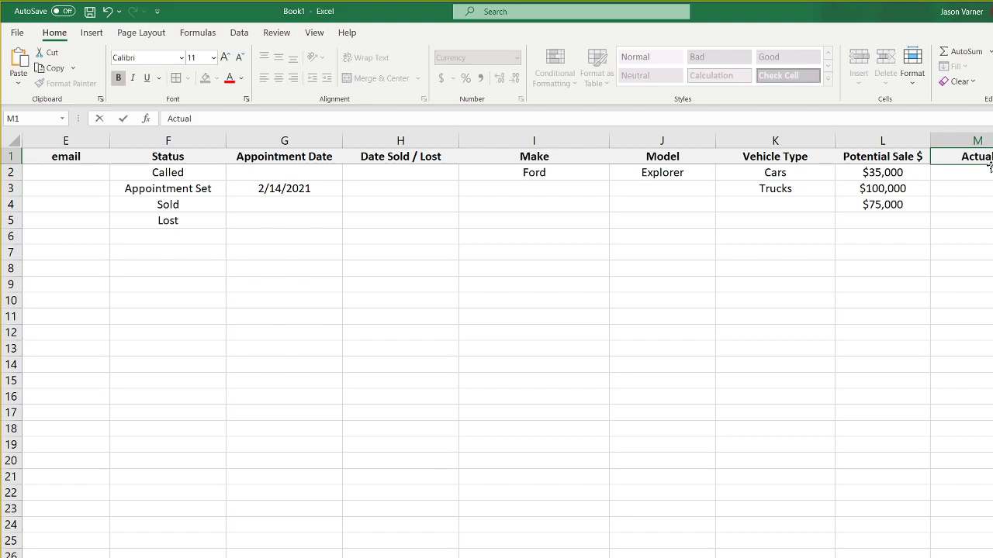
{"action": "type", "text": " Sale"}
{"action": "key", "text": "Return"}
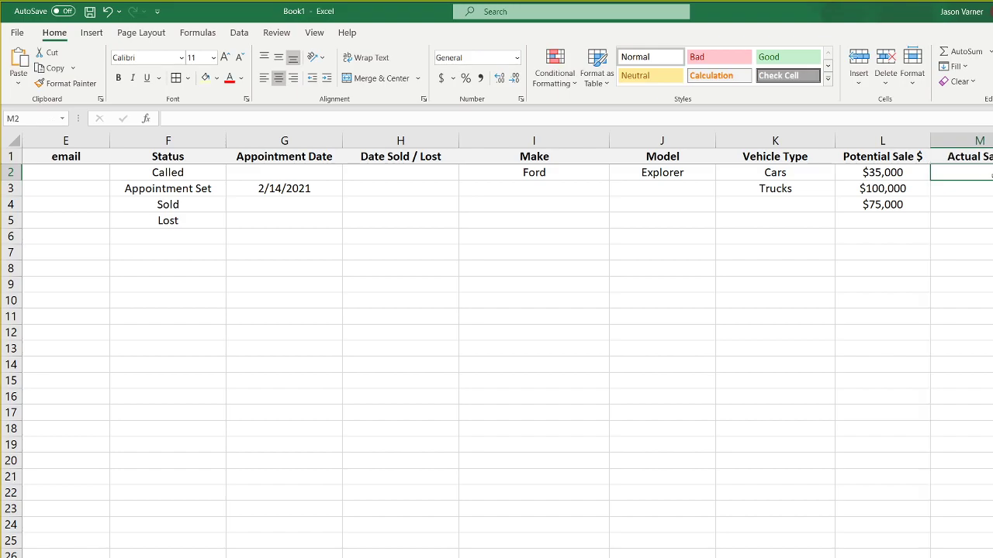
Format the Actual Sale $ column M as Currency with the $ symbol and 0 decimal places
{"action": "scroll", "coordinate": [496, 349], "scroll_direction": "right", "scroll_amount": 3}
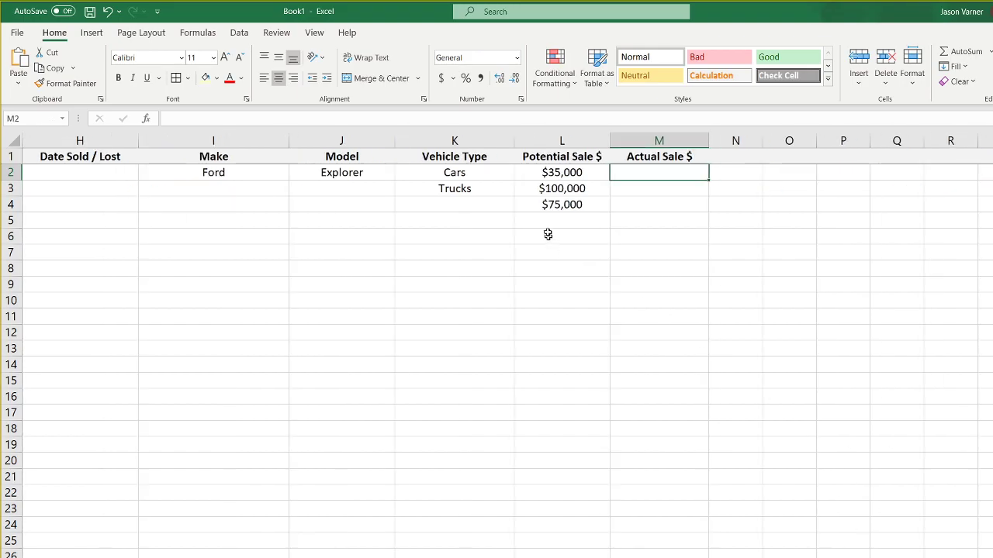
{"action": "left_click_drag", "start_coordinate": [575, 161], "coordinate": [561, 266]}
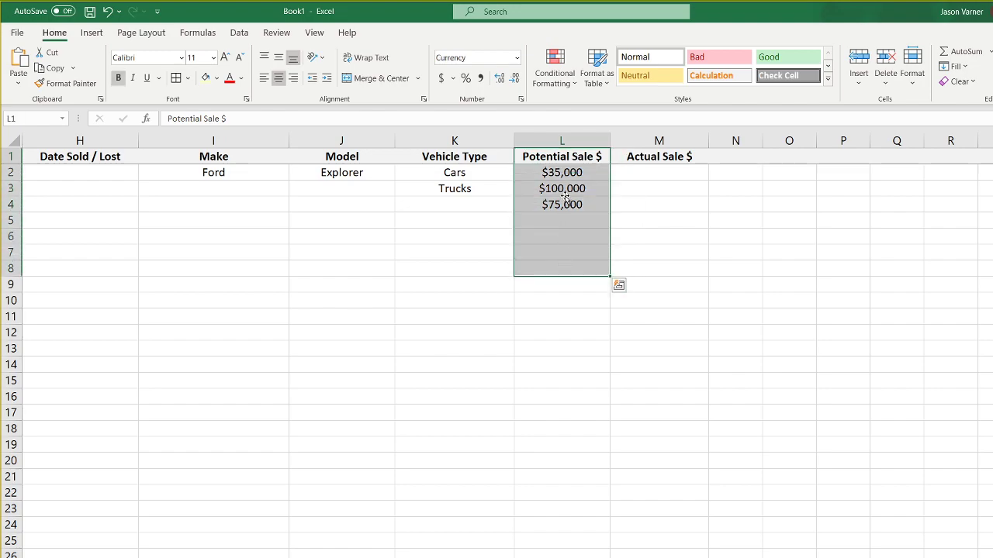
{"action": "left_click_drag", "start_coordinate": [562, 172], "coordinate": [567, 233]}
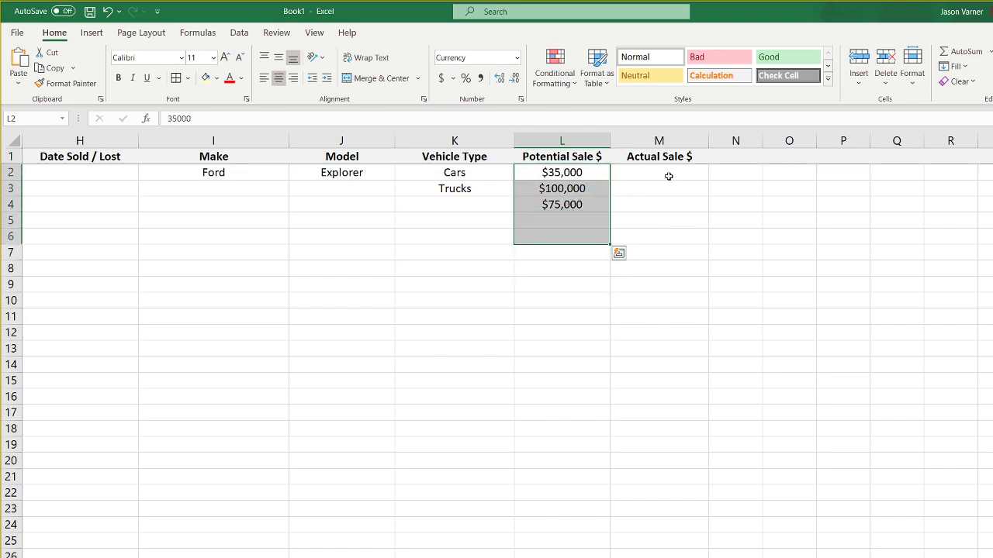
{"action": "left_click", "coordinate": [650, 139]}
{"action": "left_click", "coordinate": [521, 98]}
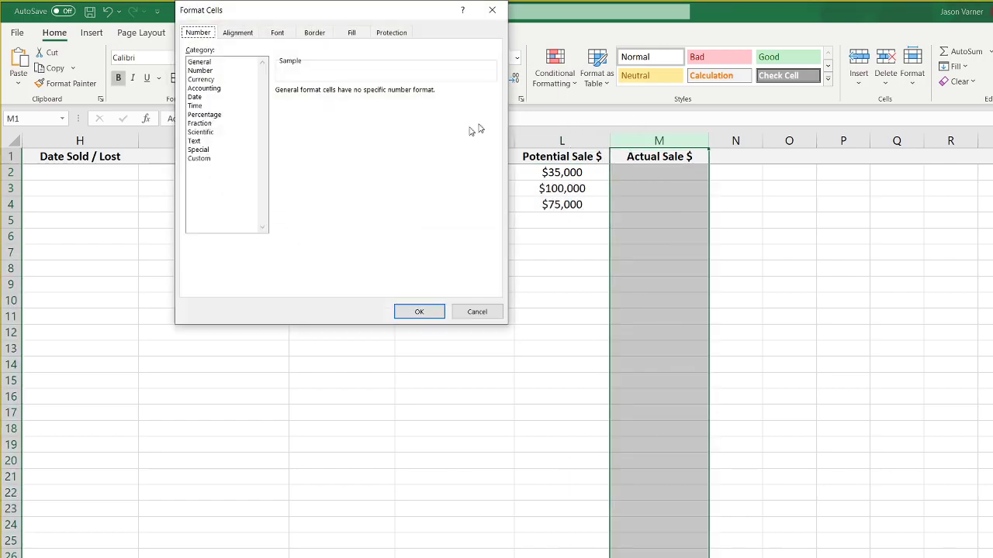
{"action": "left_click", "coordinate": [214, 80]}
{"action": "left_click", "coordinate": [319, 107]}
{"action": "left_click", "coordinate": [370, 103]}
{"action": "left_click", "coordinate": [362, 95]}
{"action": "left_click", "coordinate": [361, 94]}
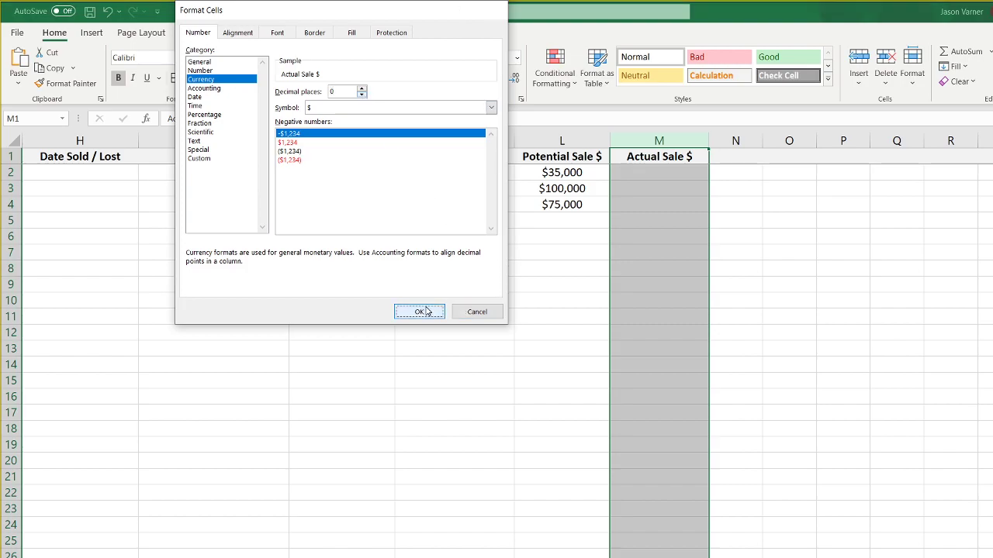
{"action": "left_click", "coordinate": [419, 311]}
{"action": "left_click", "coordinate": [737, 258]}
{"action": "left_click", "coordinate": [686, 174]}
{"action": "left_click", "coordinate": [590, 172]}
{"action": "left_click", "coordinate": [664, 173]}
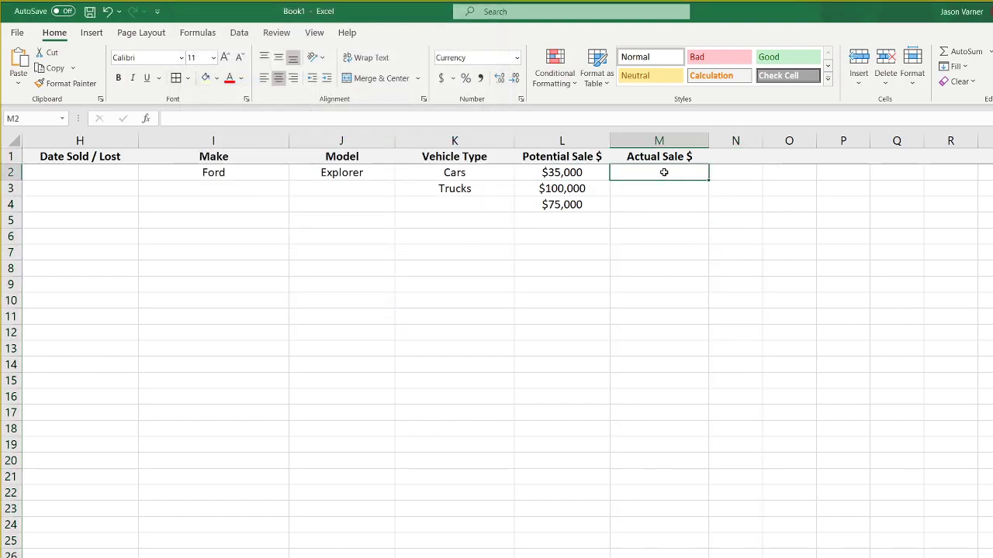
Widen column N and enter the header Commission in N1
{"action": "left_click_drag", "start_coordinate": [708, 138], "coordinate": [822, 137]}
{"action": "left_click", "coordinate": [795, 156]}
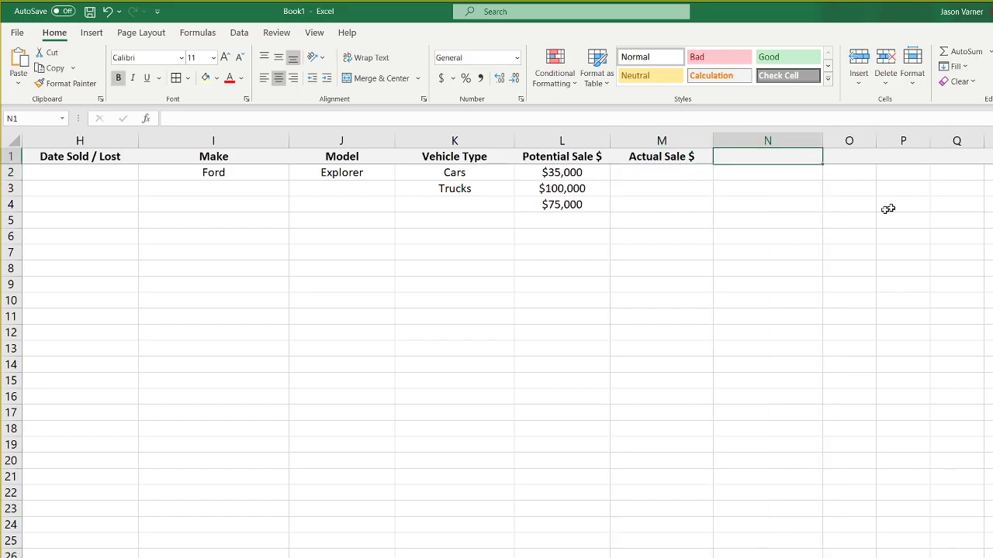
{"action": "type", "text": "Commission"}
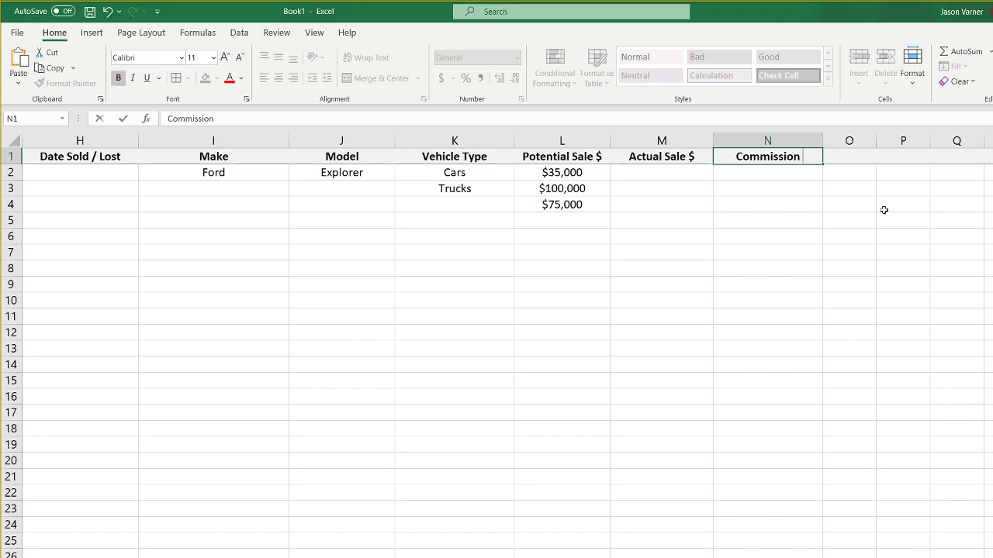
{"action": "key", "text": "Return"}
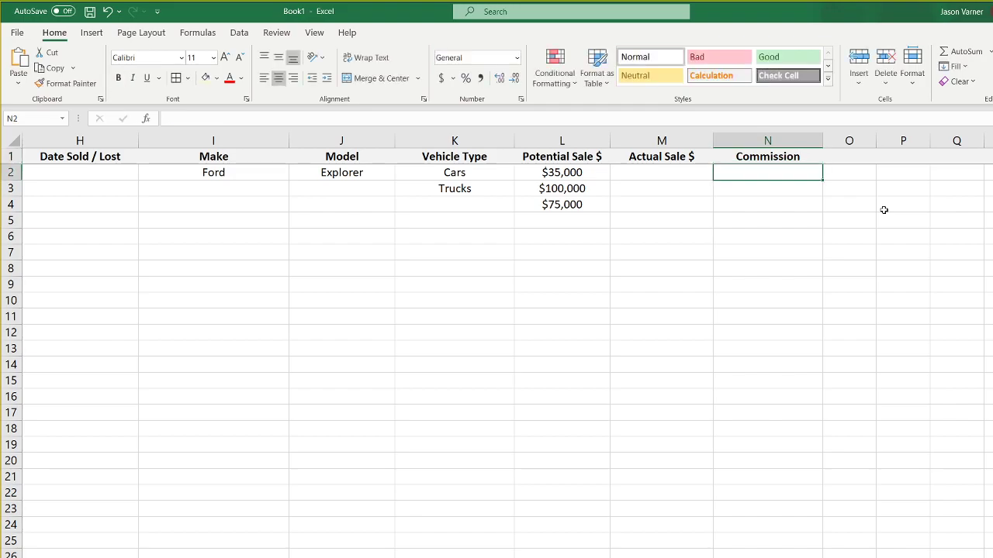
Format the Commission column N as Currency with 0 decimal places
{"action": "left_click", "coordinate": [746, 140]}
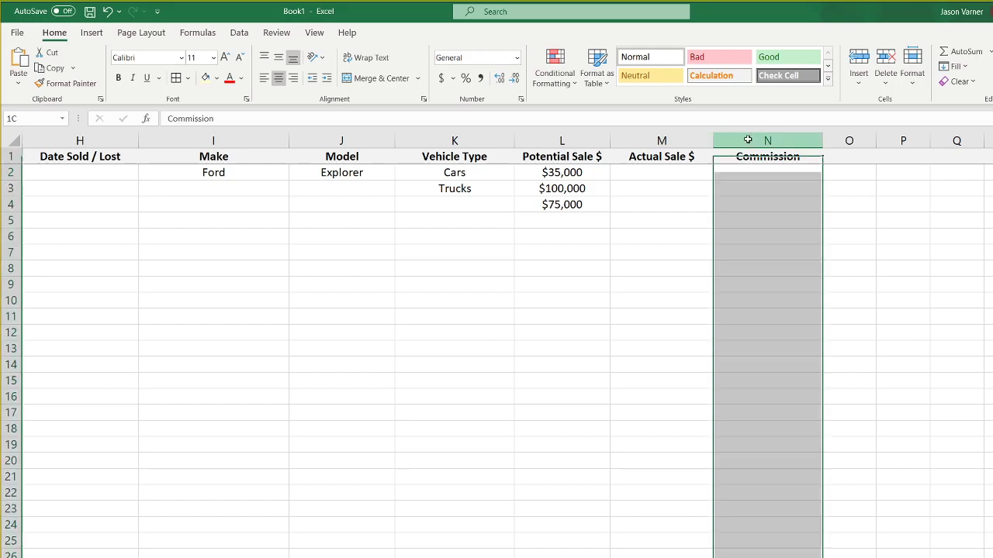
{"action": "left_click", "coordinate": [521, 100]}
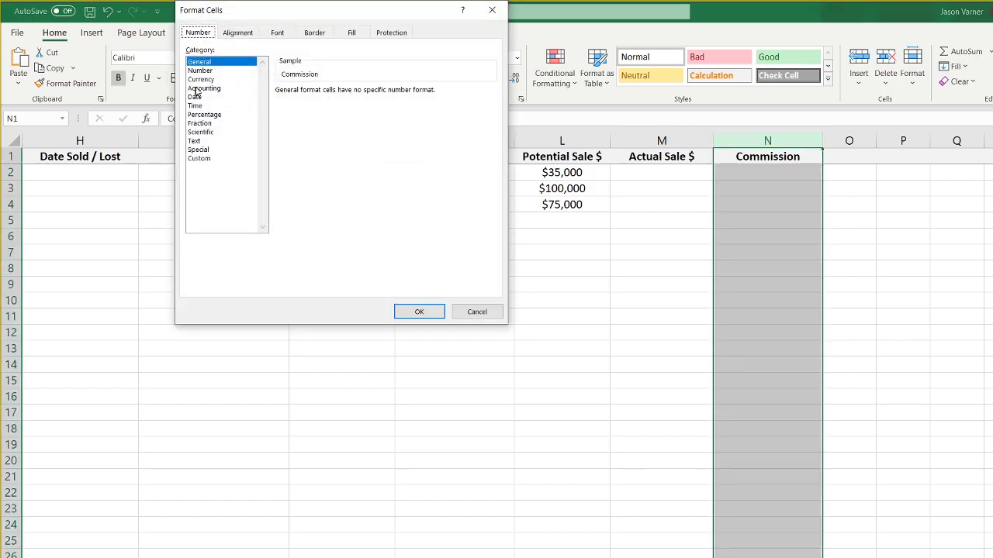
{"action": "left_click", "coordinate": [220, 80]}
{"action": "left_click", "coordinate": [361, 94]}
{"action": "left_click", "coordinate": [362, 95]}
{"action": "left_click", "coordinate": [419, 311]}
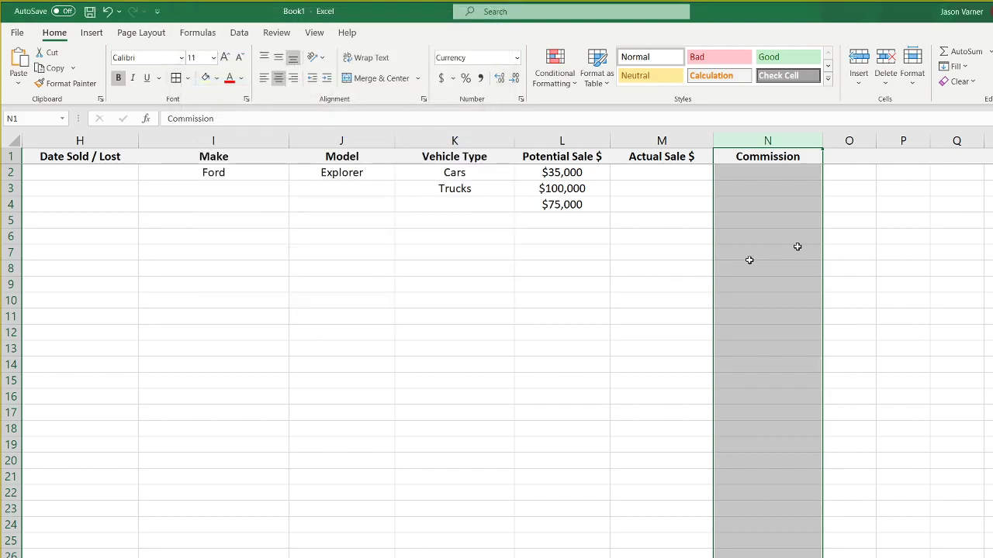
Examine the Actual Sale $ cells M2:M8 and the cells below the Commission header in column N
{"action": "left_click", "coordinate": [775, 174]}
{"action": "left_click_drag", "start_coordinate": [658, 171], "coordinate": [651, 270]}
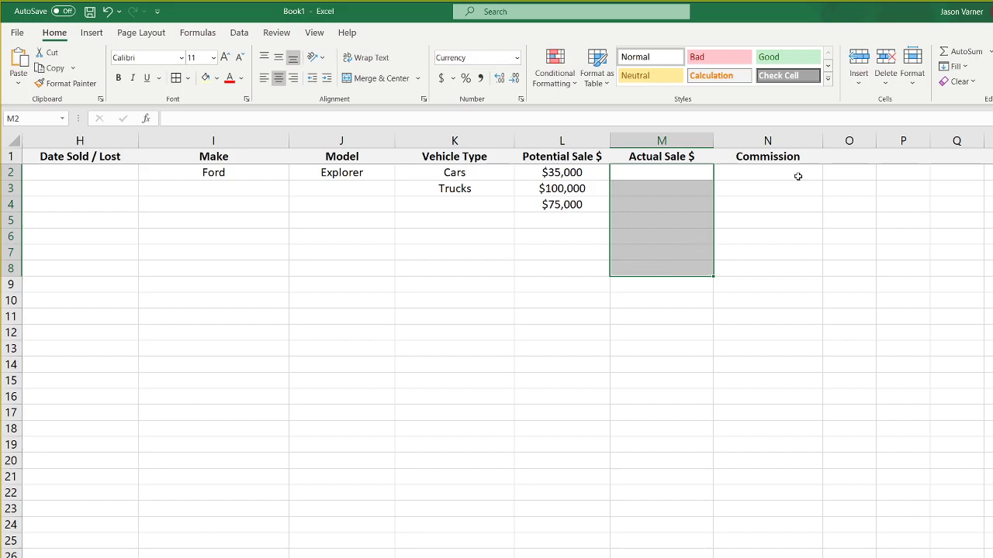
{"action": "left_click", "coordinate": [770, 169]}
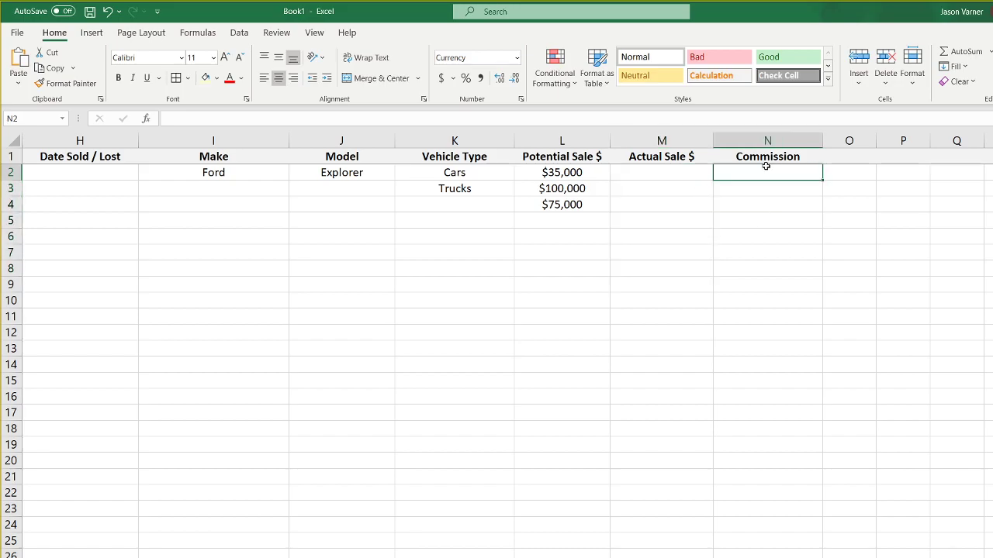
{"action": "key", "text": "Down"}
{"action": "key", "text": "Down"}
{"action": "key", "text": "Down"}
{"action": "key", "text": "Down"}
{"action": "key", "text": "Down"}
{"action": "left_click", "coordinate": [751, 179]}
{"action": "left_click", "coordinate": [753, 207]}
{"action": "left_click", "coordinate": [753, 284]}
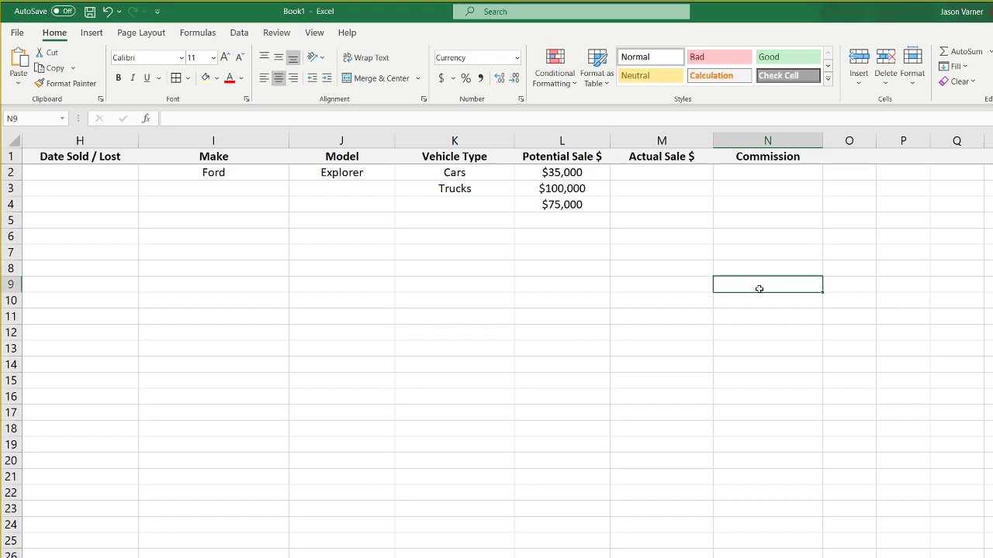
{"action": "left_click", "coordinate": [756, 174]}
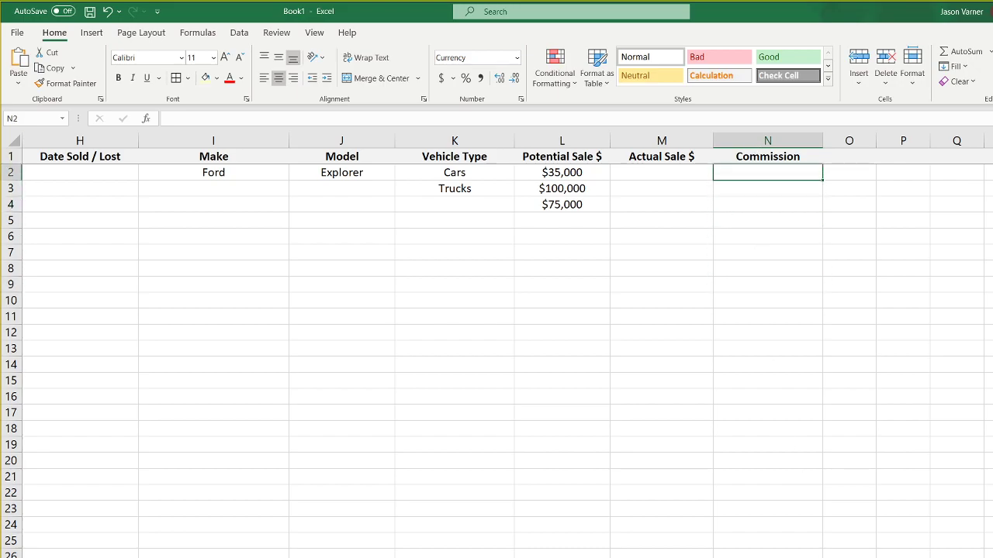
Review the customer tracking table across all columns from Date to Commission, including the sample entries beneath the headers
{"action": "scroll", "coordinate": [497, 341], "scroll_direction": "left", "scroll_amount": 5}
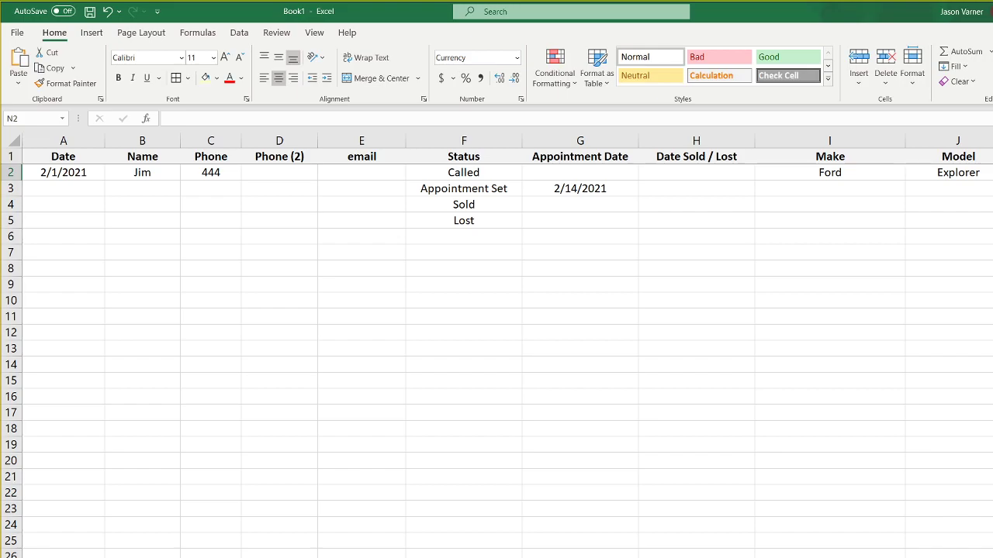
{"action": "scroll", "coordinate": [496, 341], "scroll_direction": "right", "scroll_amount": 5}
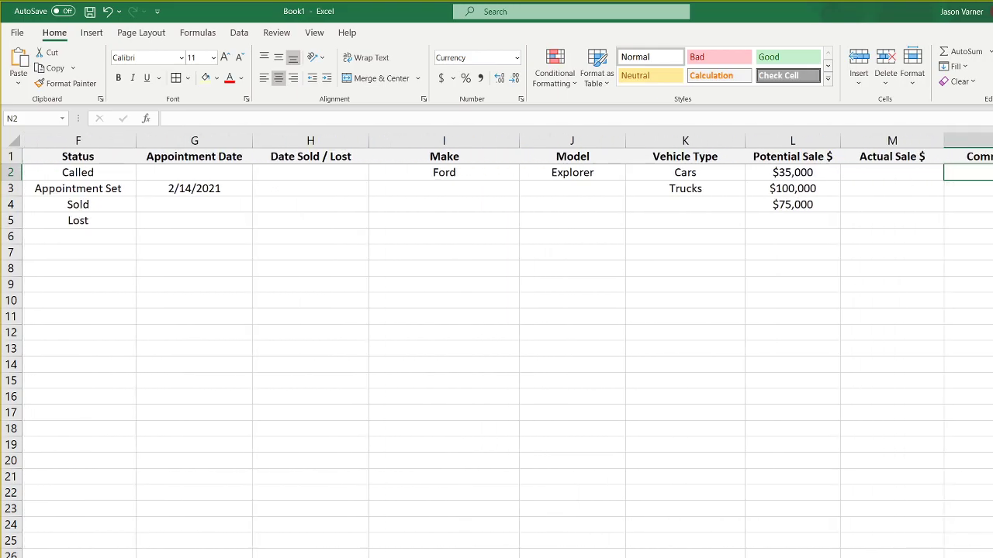
{"action": "scroll", "coordinate": [497, 341], "scroll_direction": "left", "scroll_amount": 5}
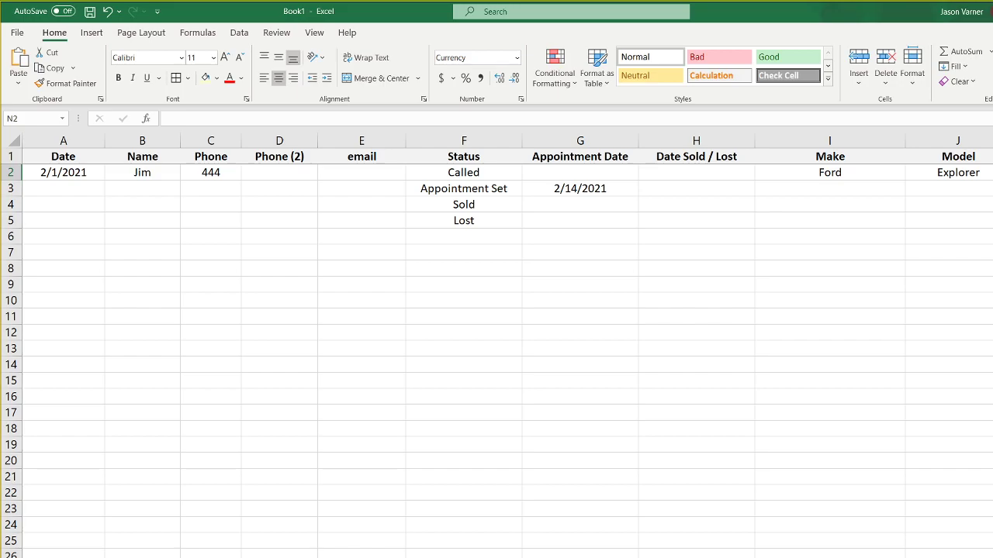
{"action": "scroll", "coordinate": [497, 342], "scroll_direction": "right", "scroll_amount": 4}
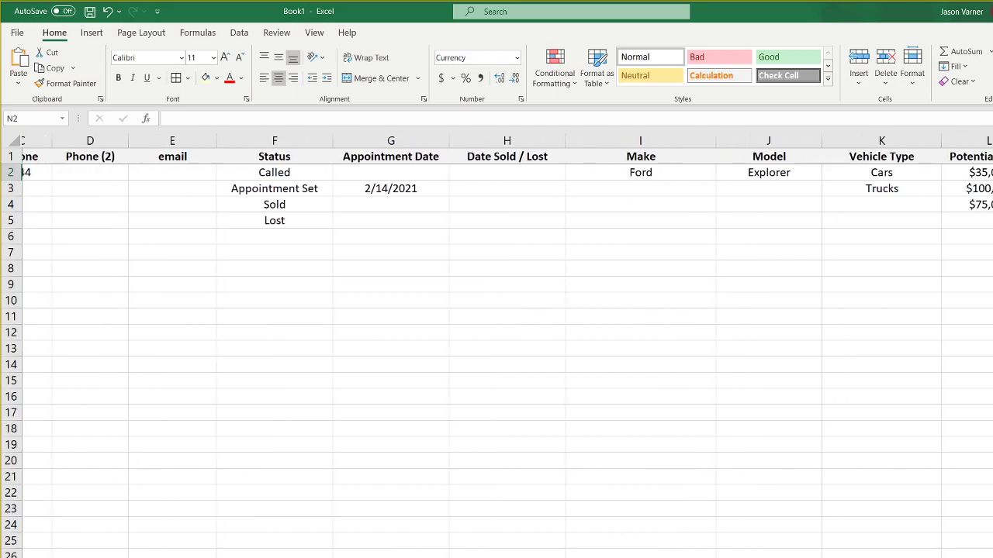
{"action": "scroll", "coordinate": [496, 342], "scroll_direction": "right", "scroll_amount": 1}
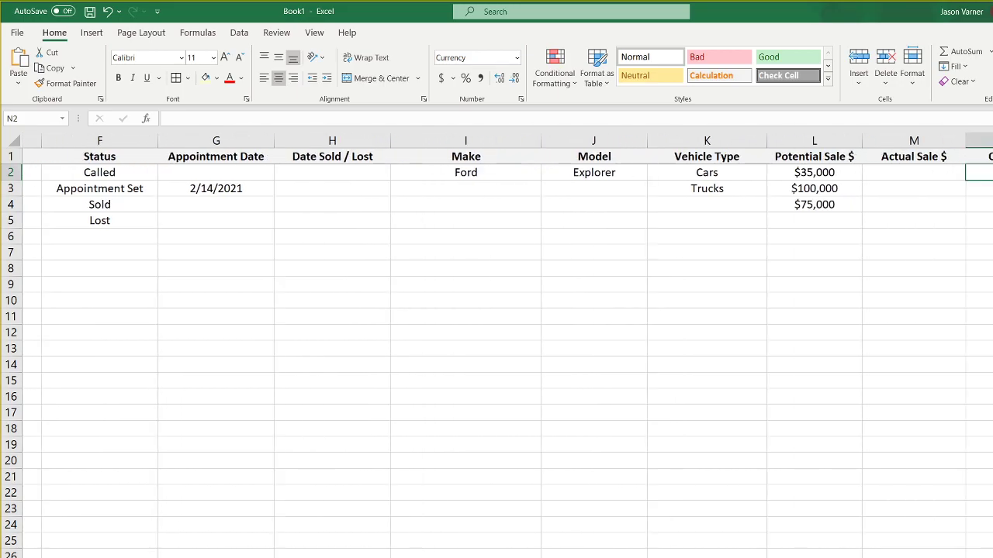
{"action": "scroll", "coordinate": [76, 154], "scroll_direction": "left", "scroll_amount": 5}
{"action": "mouse_move", "coordinate": [76, 154]}
{"action": "left_mouse_down"}
{"action": "mouse_move", "coordinate": [113, 186]}
{"action": "mouse_move", "coordinate": [957, 368]}
{"action": "left_mouse_up"}
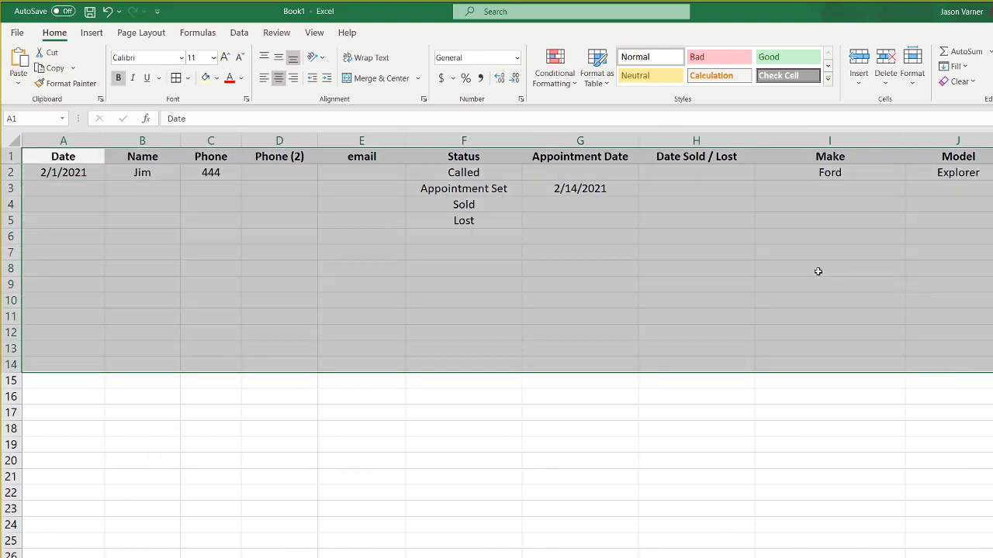
{"action": "left_click", "coordinate": [819, 272]}
{"action": "scroll", "coordinate": [497, 349], "scroll_direction": "right", "scroll_amount": 5}
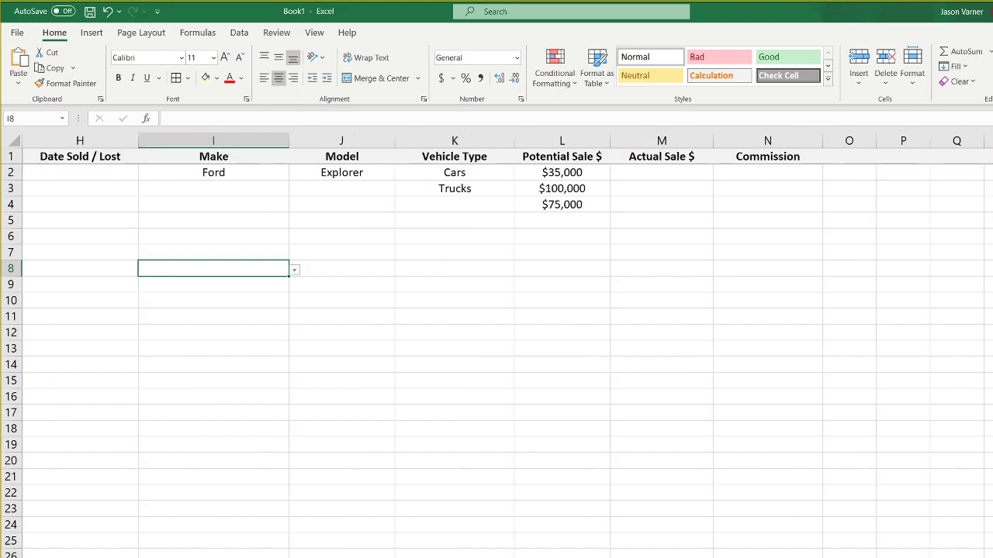
{"action": "scroll", "coordinate": [496, 349], "scroll_direction": "left", "scroll_amount": 5}
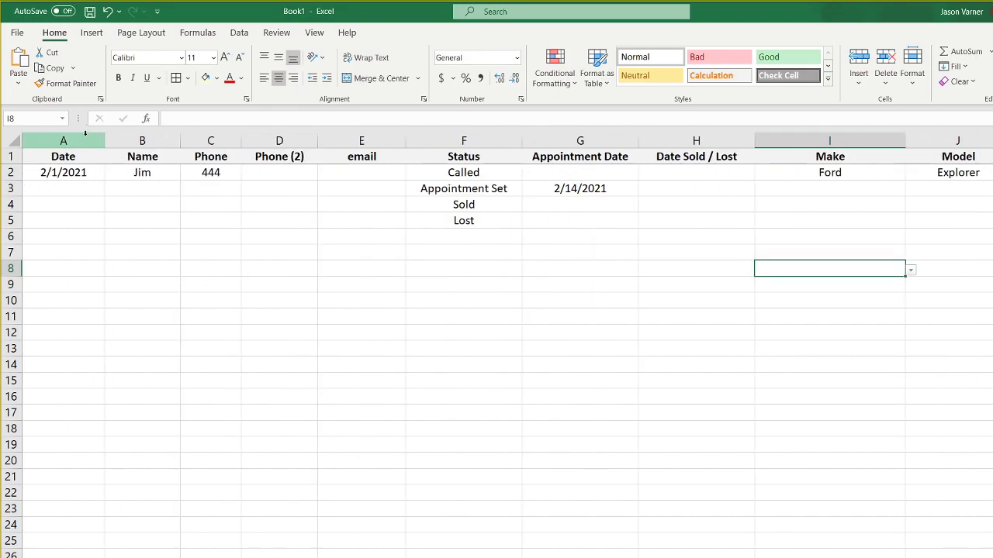
{"action": "mouse_move", "coordinate": [76, 156]}
{"action": "left_mouse_down"}
{"action": "mouse_move", "coordinate": [573, 318]}
{"action": "mouse_move", "coordinate": [622, 346]}
{"action": "left_mouse_up"}
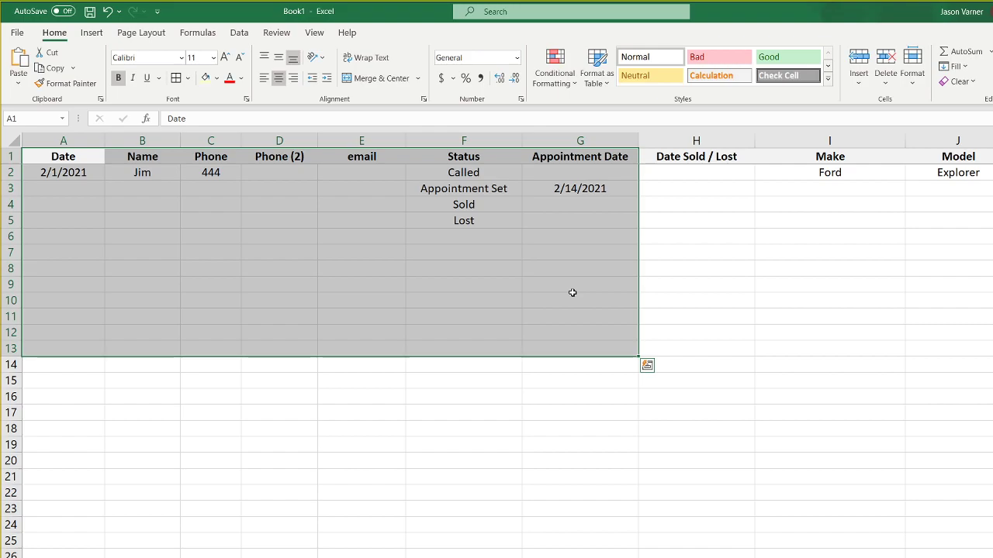
{"action": "left_click", "coordinate": [361, 223]}
{"action": "left_click_drag", "start_coordinate": [53, 166], "coordinate": [613, 385]}
{"action": "left_click_drag", "start_coordinate": [88, 173], "coordinate": [880, 483]}
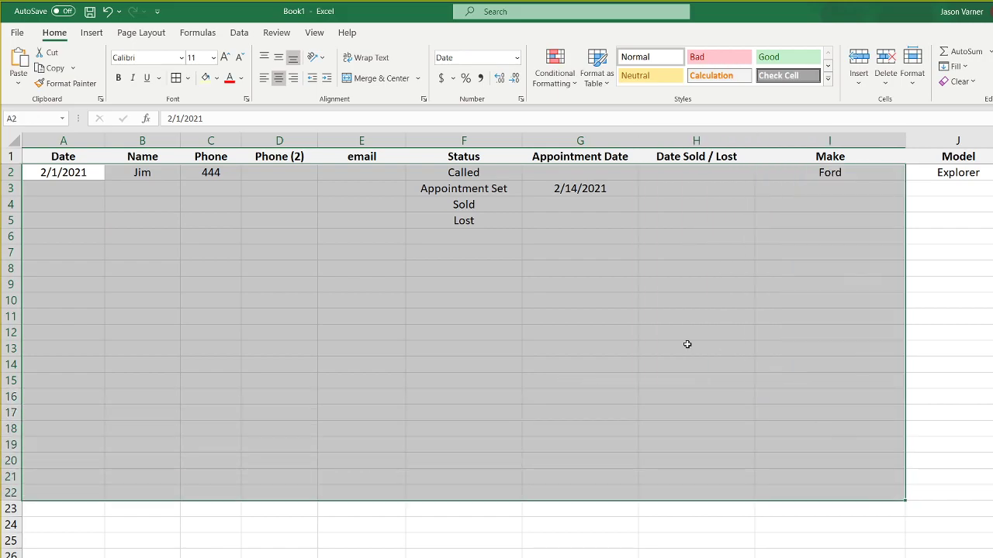
{"action": "left_click", "coordinate": [687, 345]}
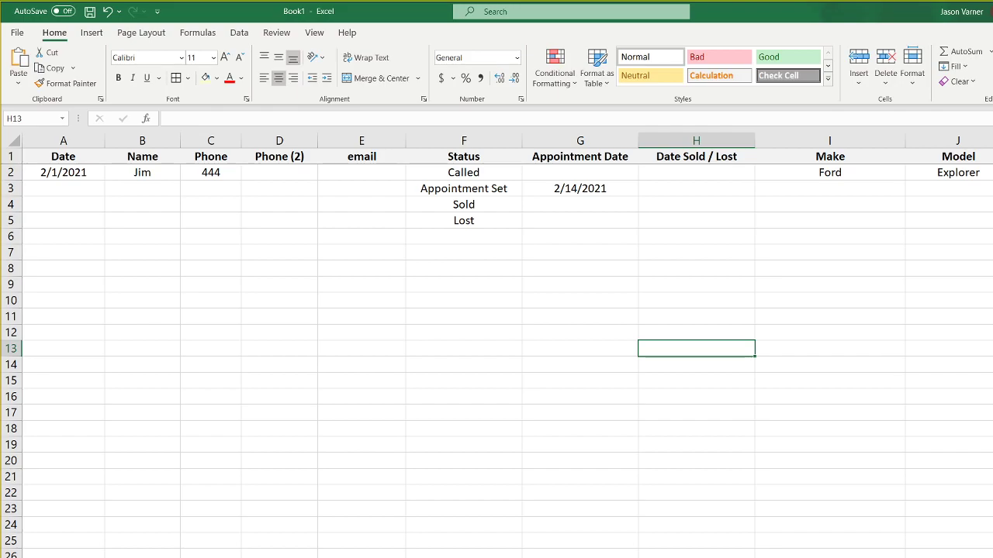
{"action": "key", "text": "alt+Tab"}
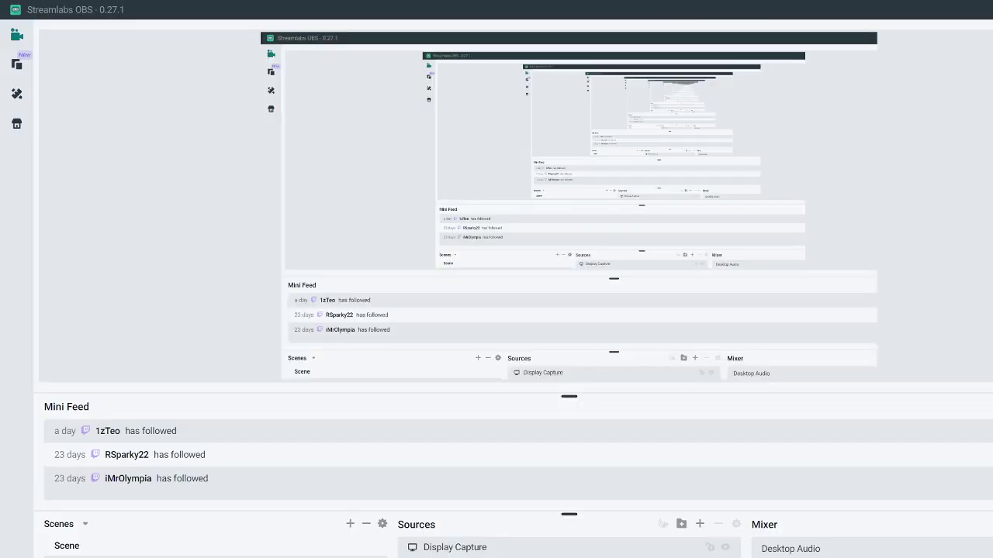